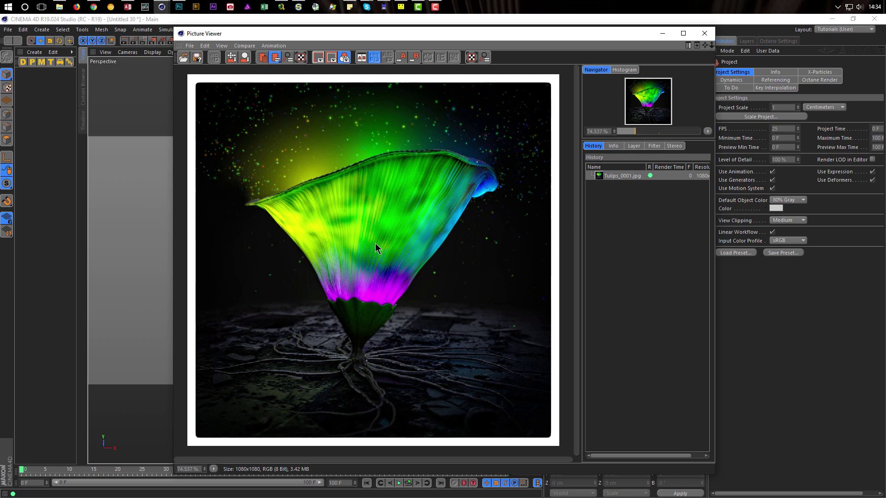
Step: Close the Picture Viewer with the reference tulip render and return to the empty scene
click(705, 34)
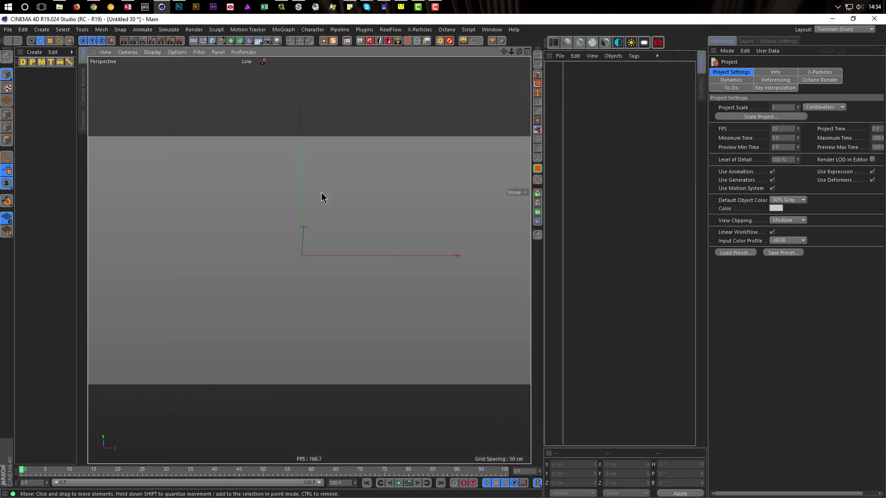
alt+right_drag(302, 246, 311, 250)
alt+middle_drag(308, 260, 303, 277)
alt+drag(304, 278, 301, 279)
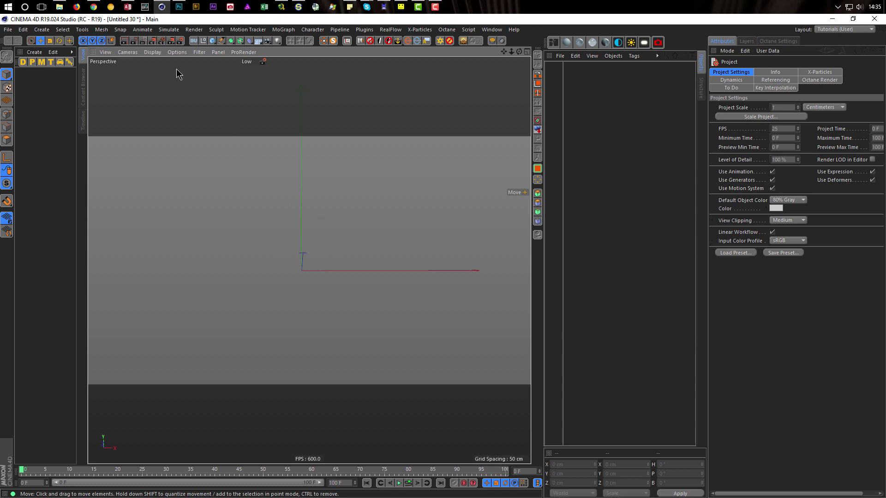
Step: Unlock the ratio and set the output width to 720 pixels for the Low through High GI render presets, then activate Low GI
click(180, 41)
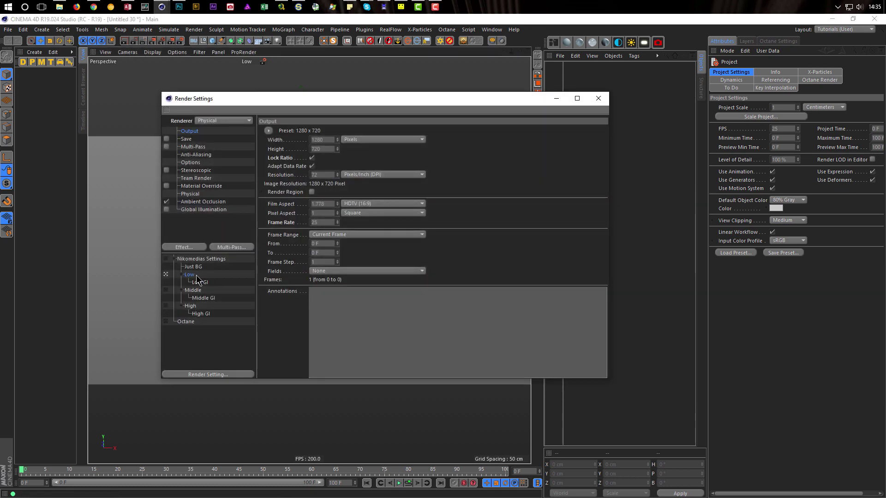
shift+click(207, 316)
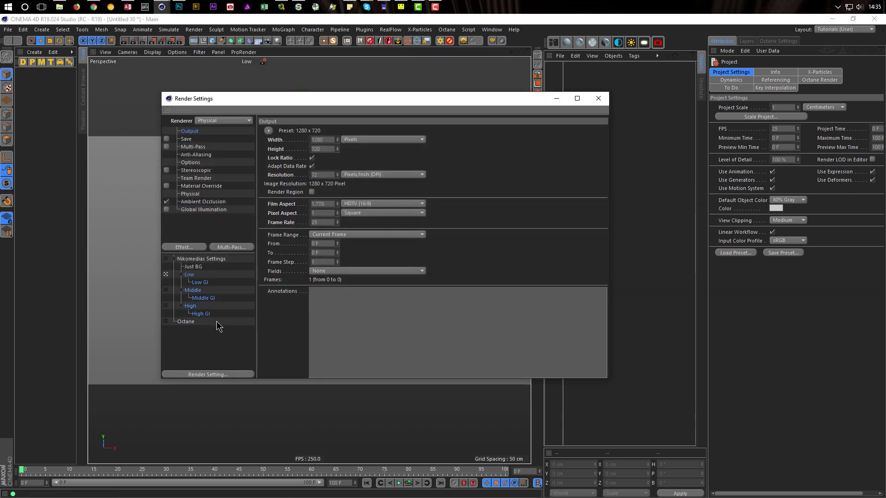
click(311, 158)
click(323, 140)
text(720)
key(Return)
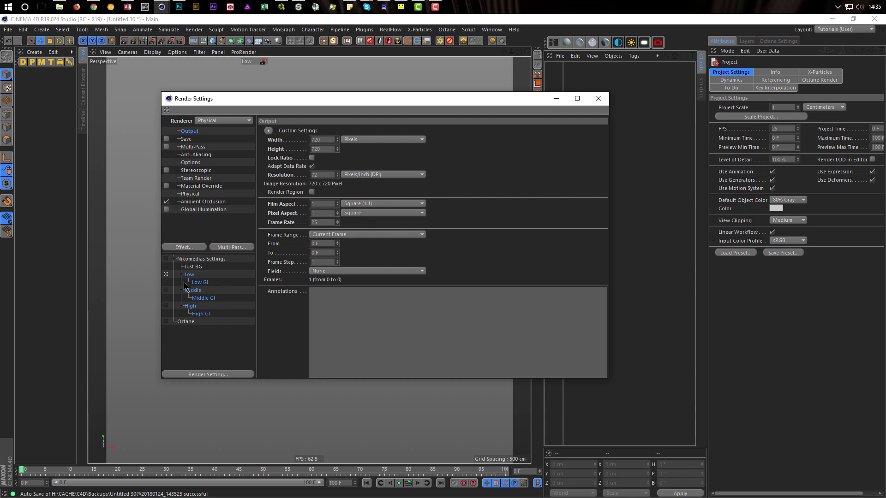
click(166, 282)
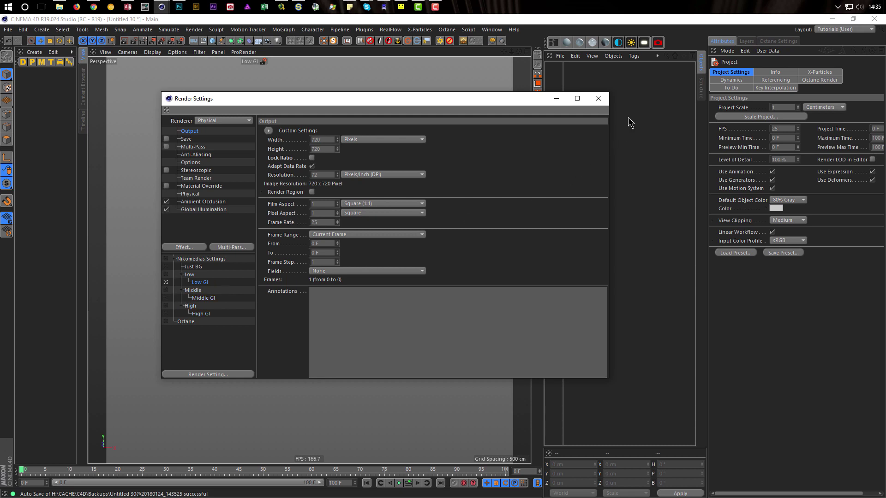
click(598, 99)
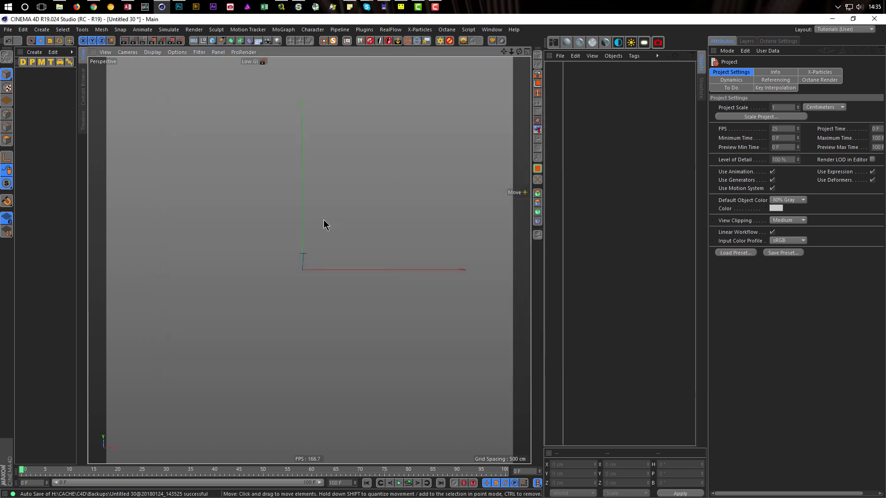
Step: Add a Disc primitive at the scene origin
alt+drag(288, 207, 296, 279)
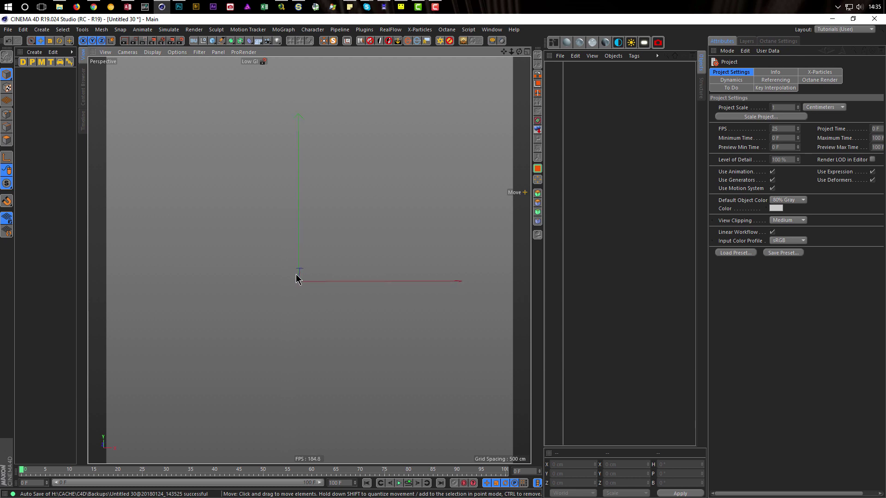
click(213, 41)
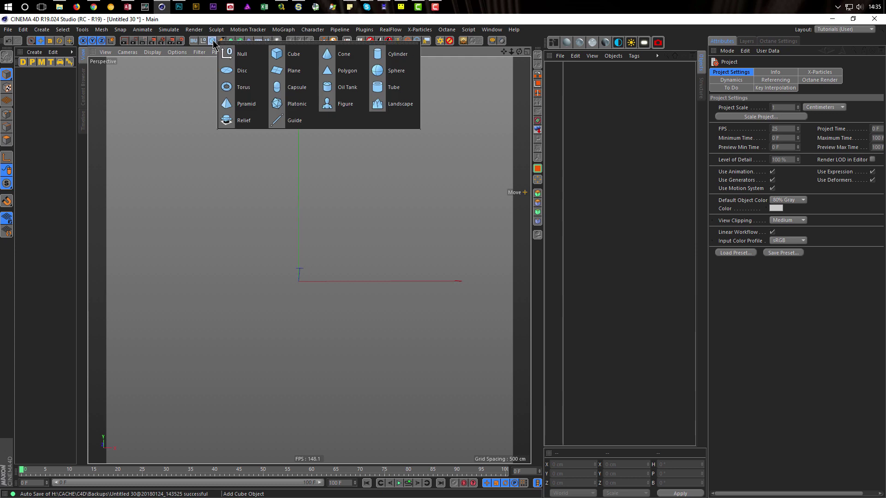
click(242, 71)
alt+right_drag(300, 277, 288, 298)
alt+drag(288, 299, 297, 292)
alt+right_drag(297, 293, 313, 286)
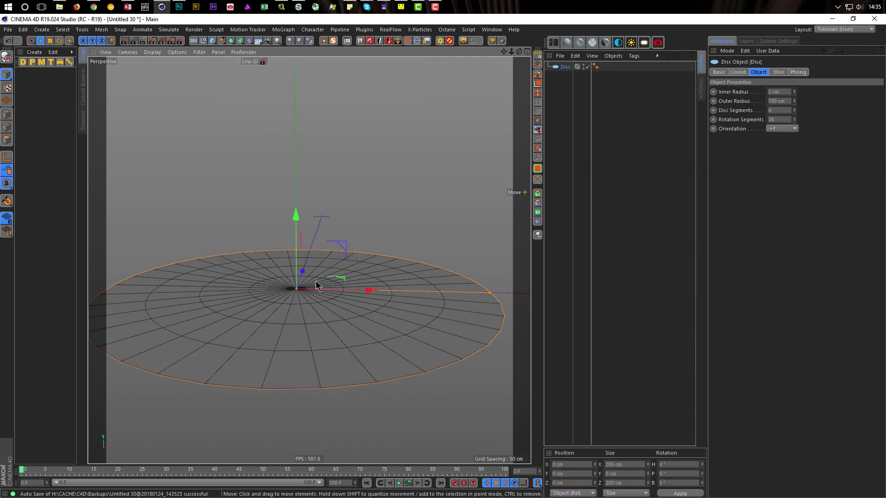
alt+middle_drag(312, 286, 333, 256)
alt+drag(333, 255, 371, 246)
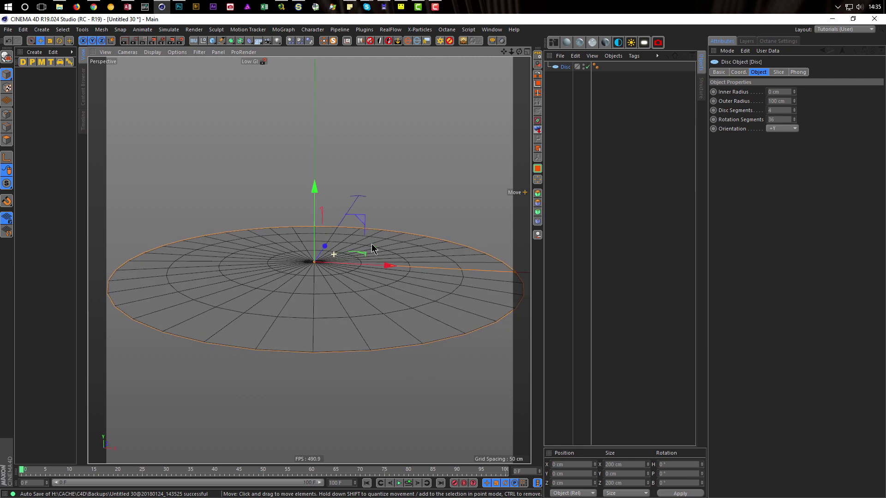
Step: Set the disc's Disc Segments to 10 and make the disc editable
click(779, 110)
text(10)
key(Return)
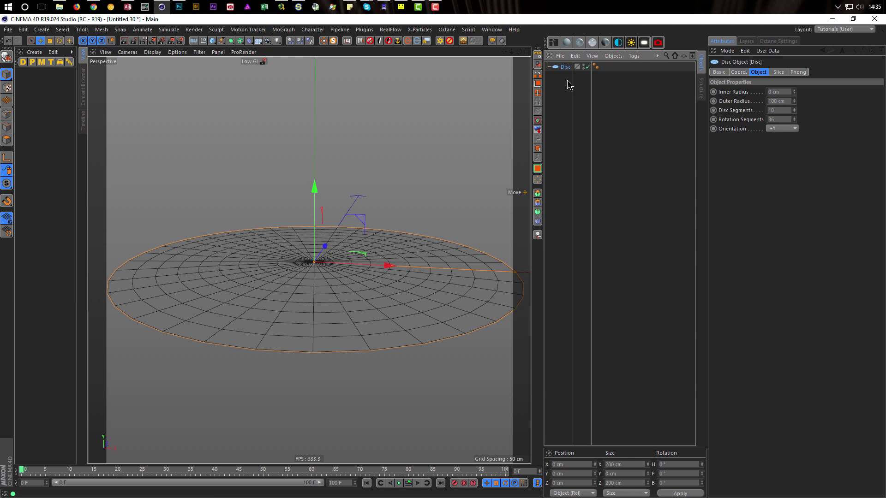
key(c)
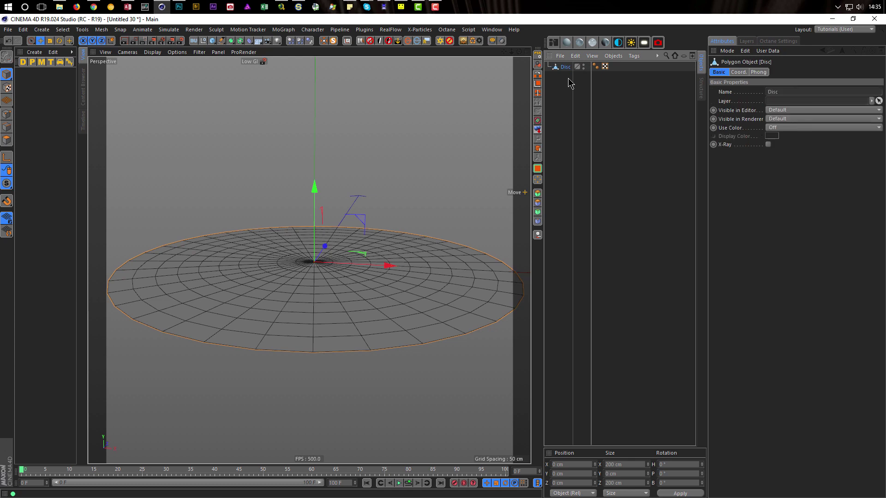
Step: Select the ring of points just inside the disc's outer edge with Loop Selection in point mode
click(7, 115)
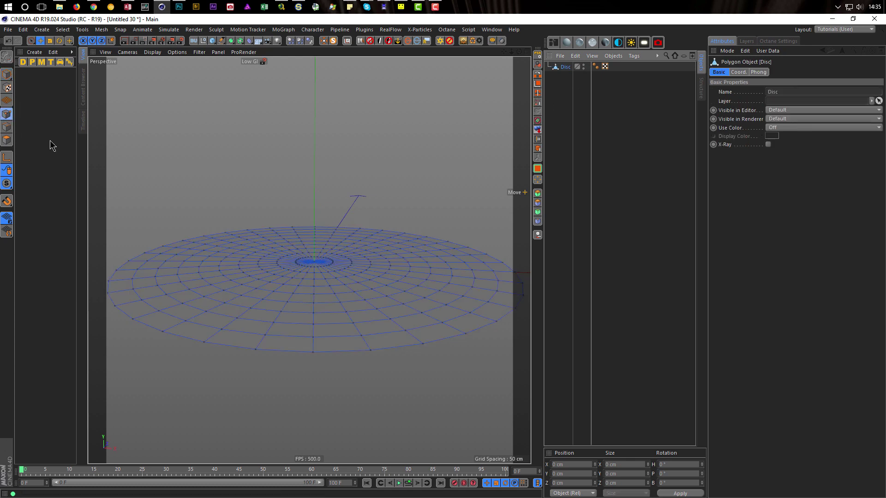
key(u)
key(l)
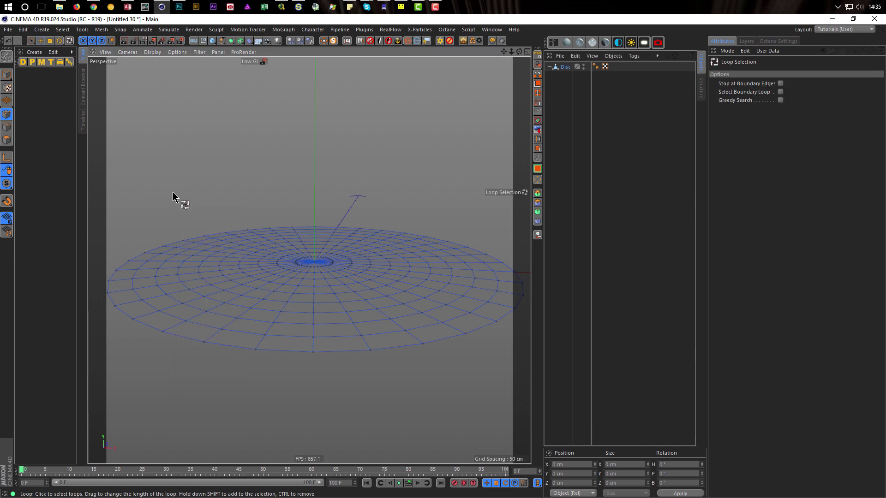
click(158, 260)
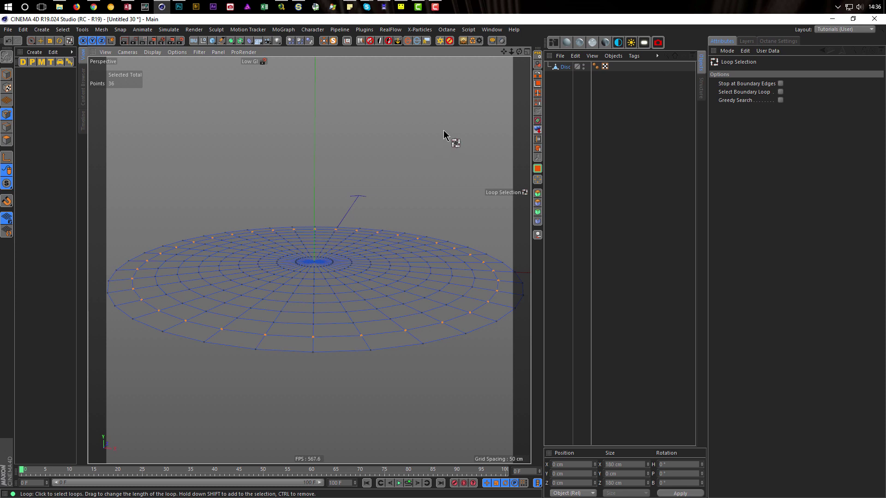
Step: Add a Cloth tag to the disc and set the selected point ring as its fix points
right_click(563, 68)
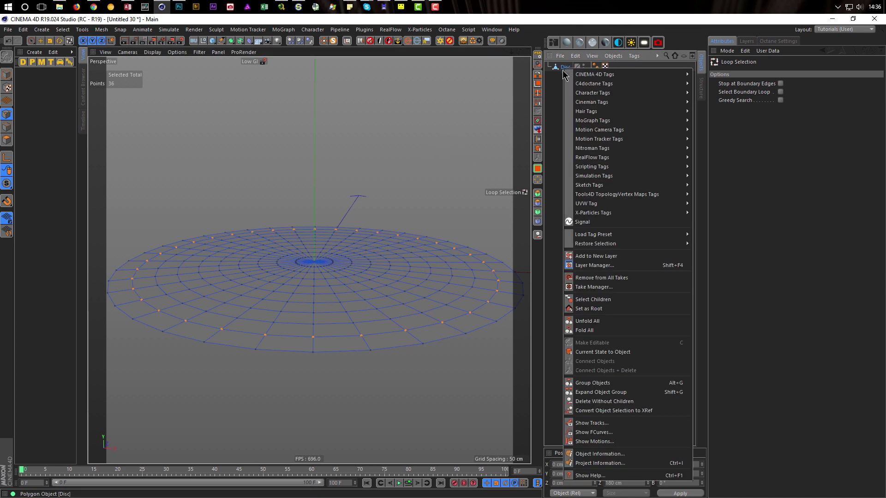
mouse_move(624, 158)
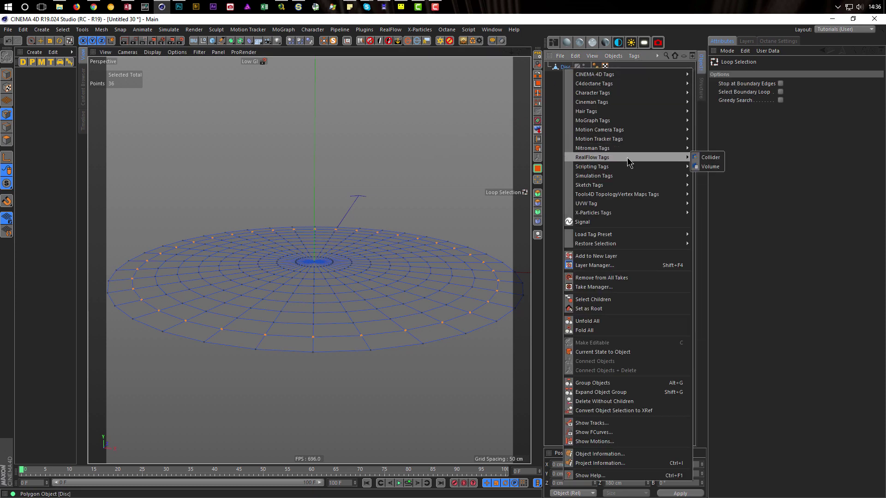
mouse_move(629, 177)
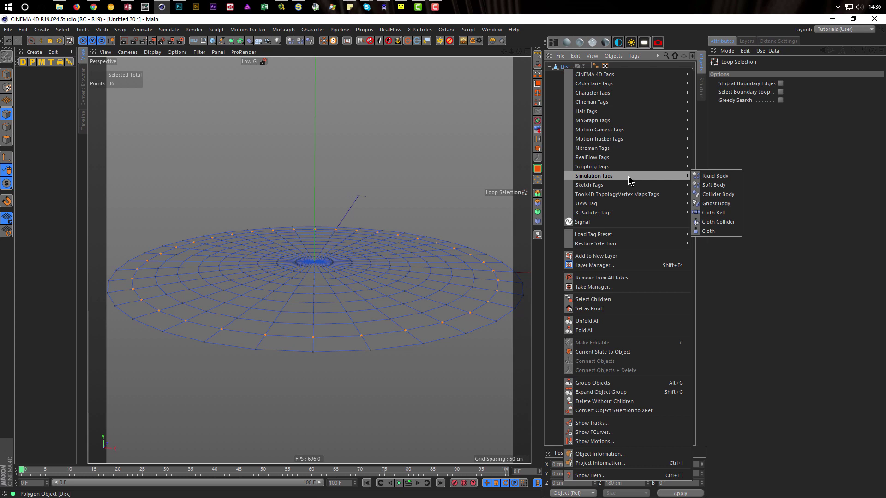
click(718, 231)
click(783, 72)
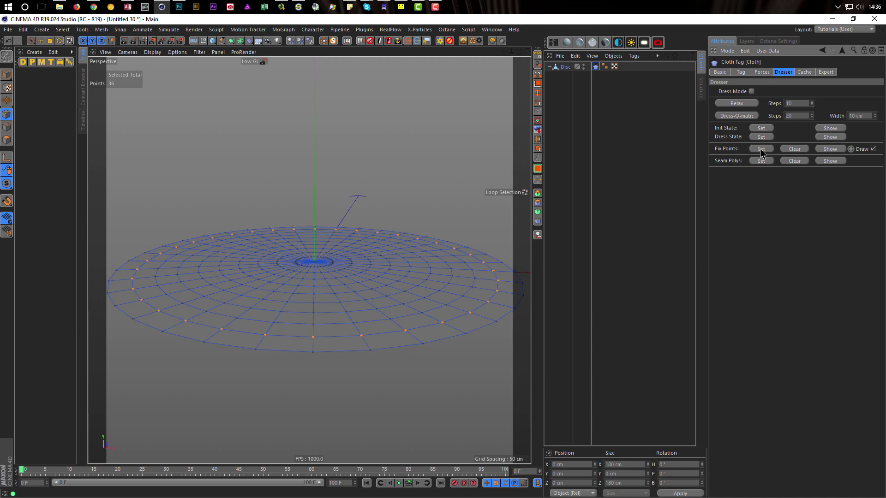
click(761, 148)
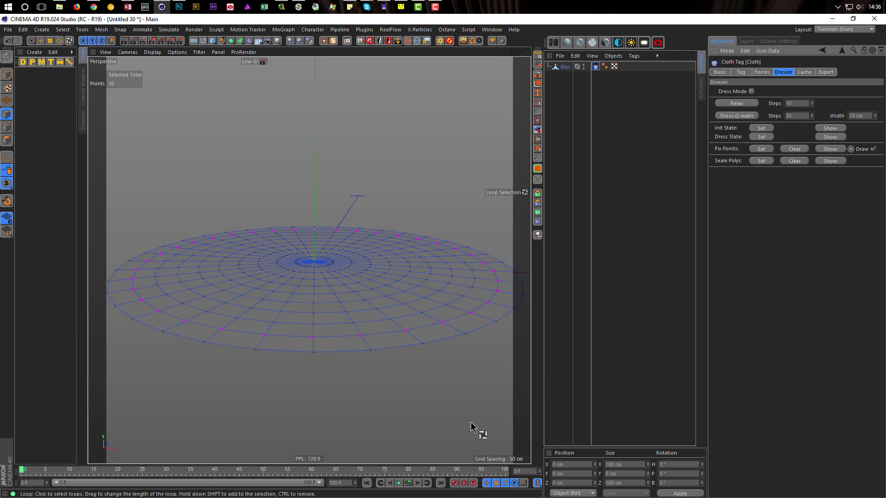
Step: Preview the cloth simulation from the first frame and review the Cloth tag's material properties
click(408, 483)
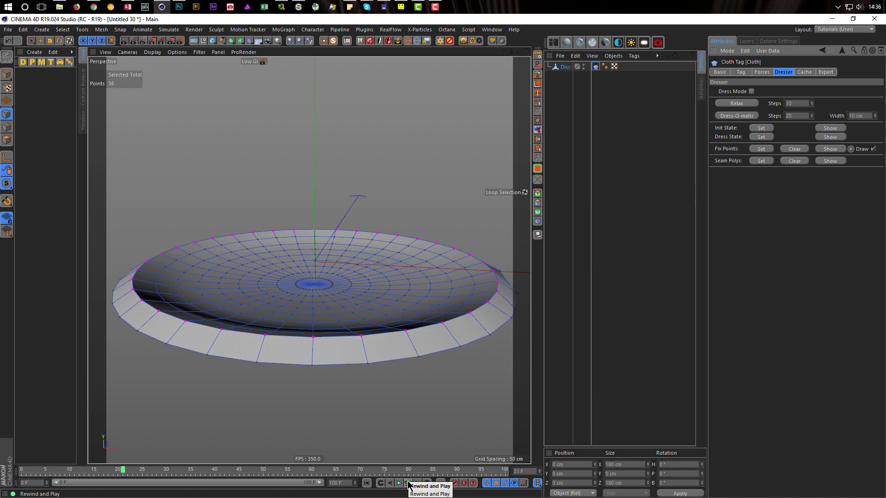
click(409, 483)
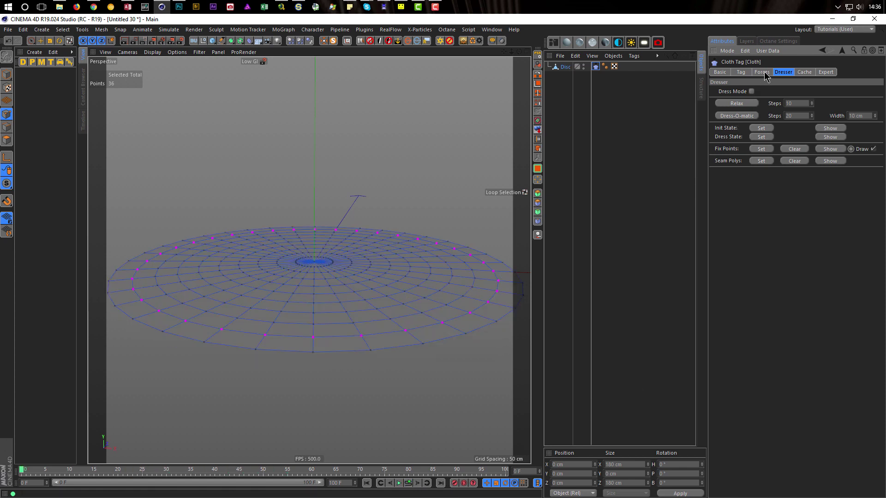
click(741, 72)
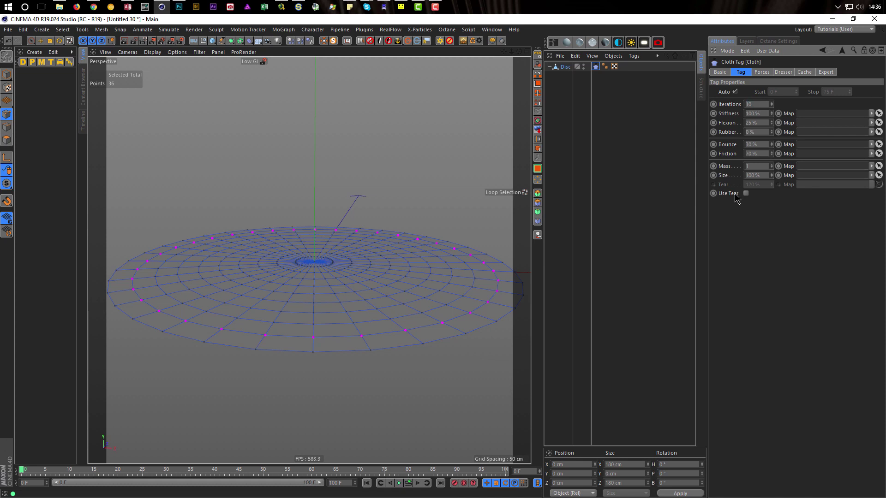
click(408, 483)
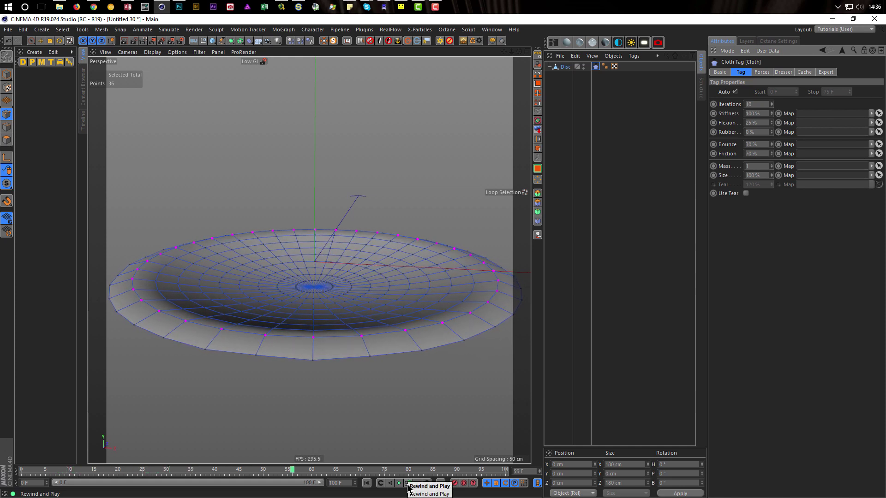
click(408, 483)
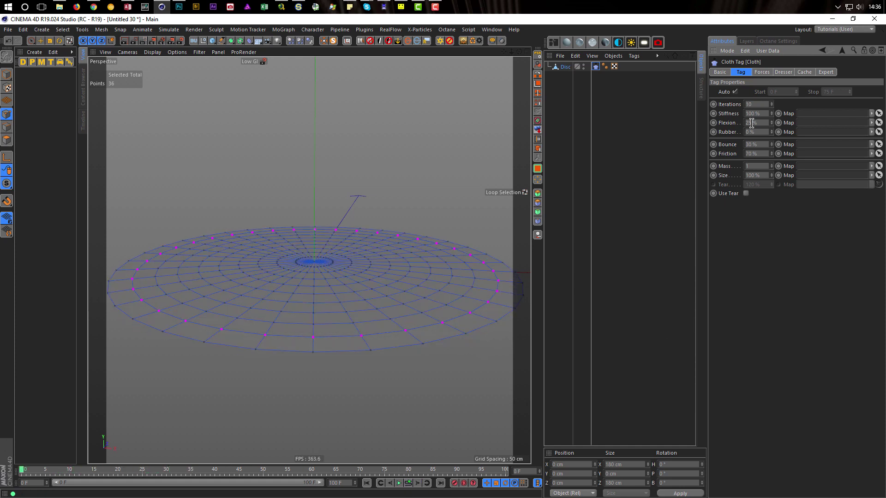
Step: Set the cloth's Stiffness to 0%, Flexion to 2% and Bounce to 0%, and preview the simulation
drag(760, 112, 715, 132)
click(399, 483)
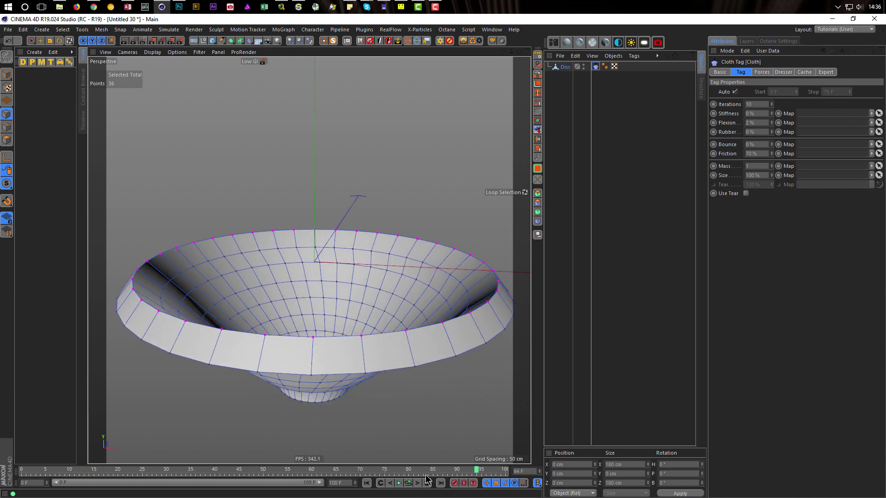
key(shift+f)
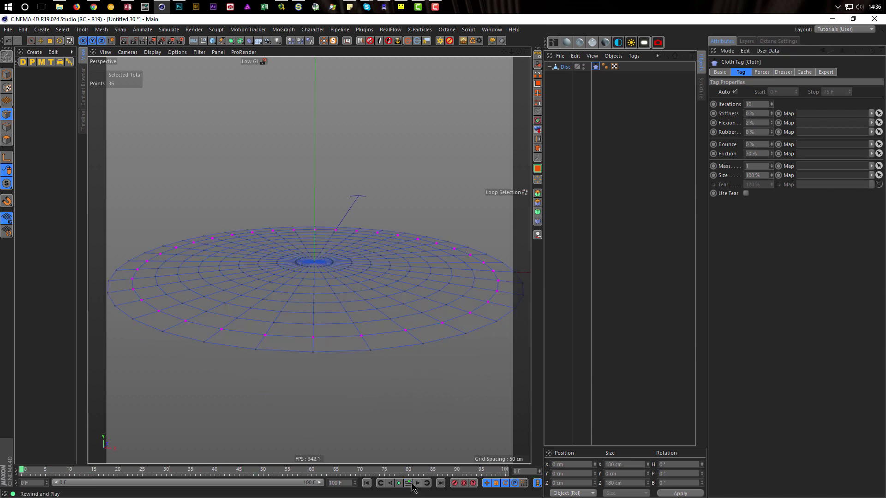
Step: Review the cloth's force settings, replay the simulation, examine the middle of the sagging disc up close, and rewind to the first frame
click(762, 73)
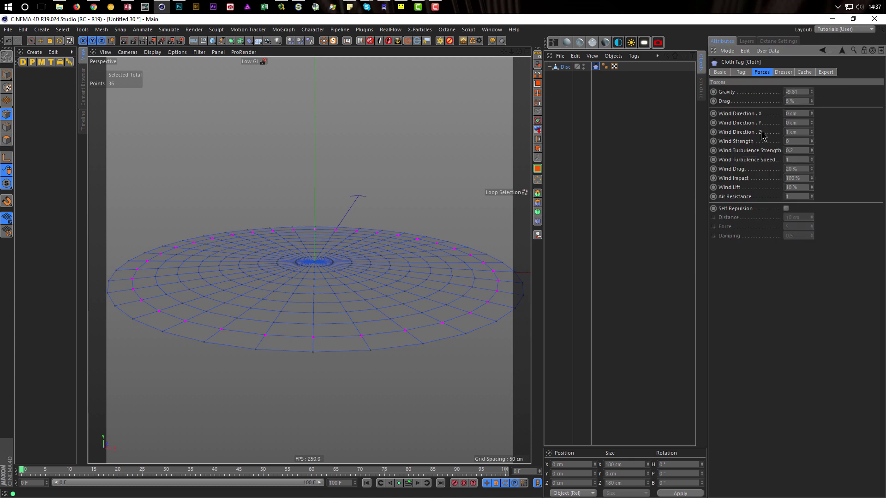
click(410, 484)
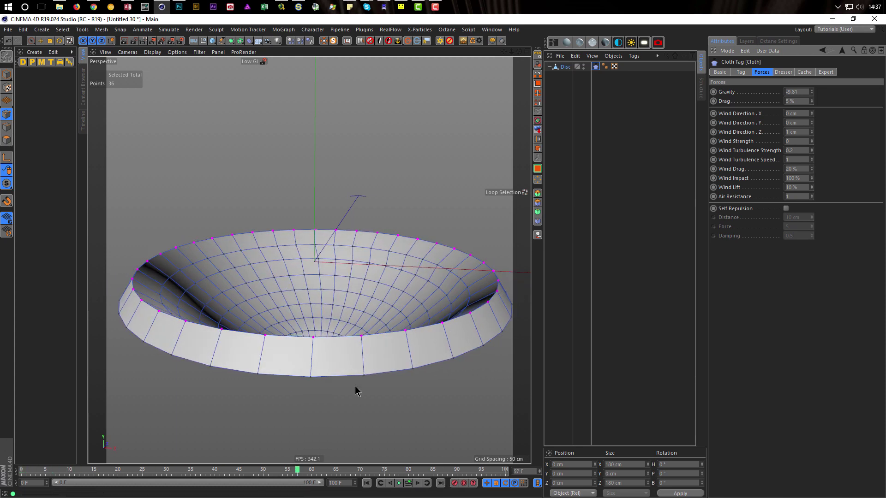
click(400, 486)
alt+drag(350, 364, 348, 316)
scroll(334, 272, up, 6)
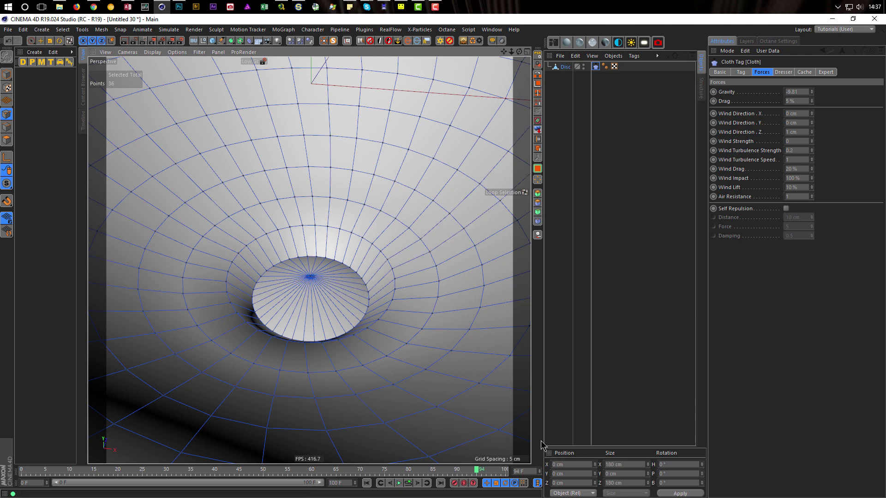
click(368, 484)
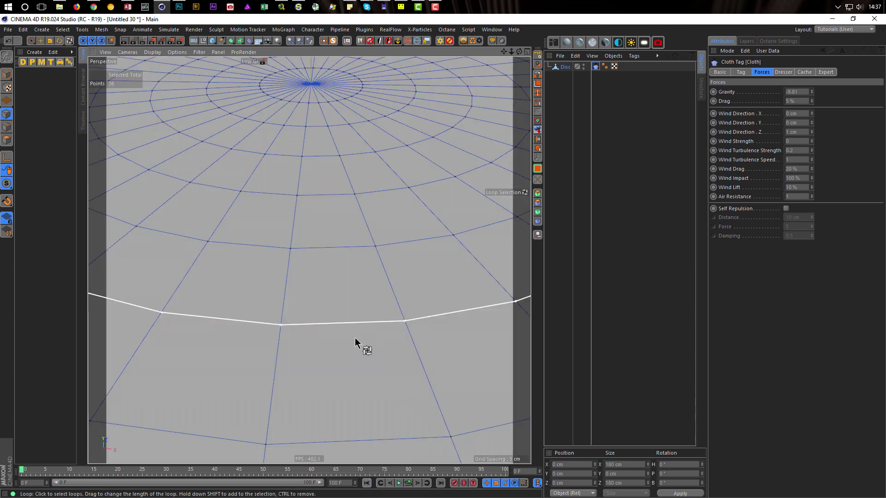
Step: Delete the centre point of the disc mesh to open a hole in its middle
scroll(342, 327, down, 3)
alt+drag(329, 315, 319, 329)
click(7, 114)
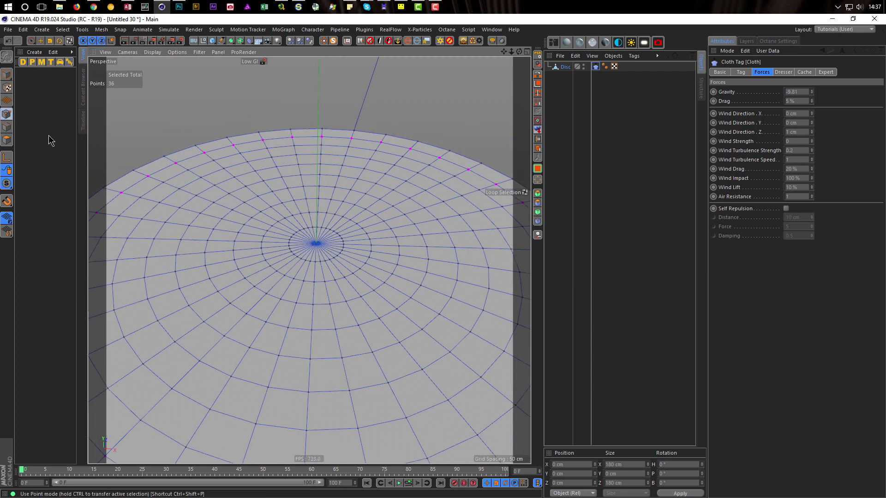
key(9)
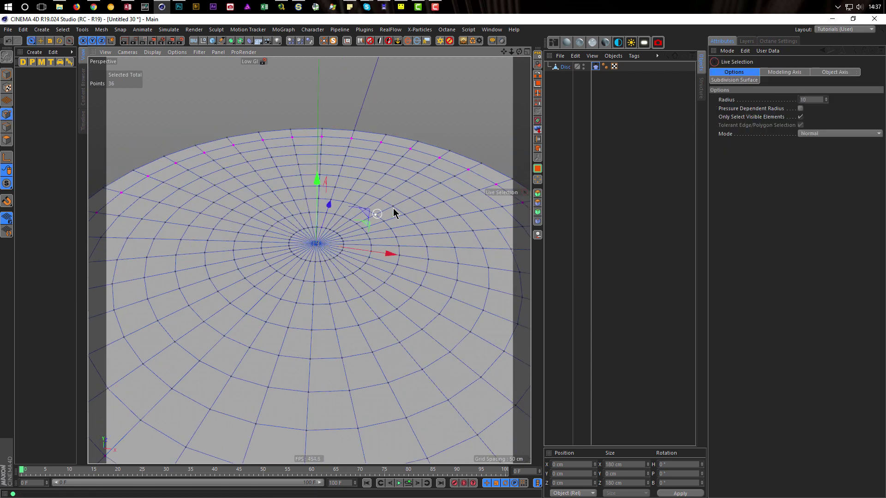
click(316, 244)
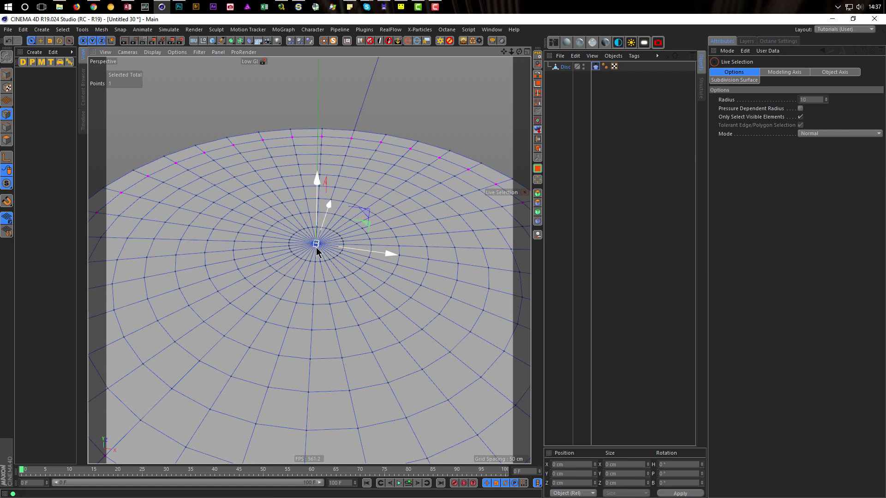
key(Delete)
scroll(300, 263, down, 5)
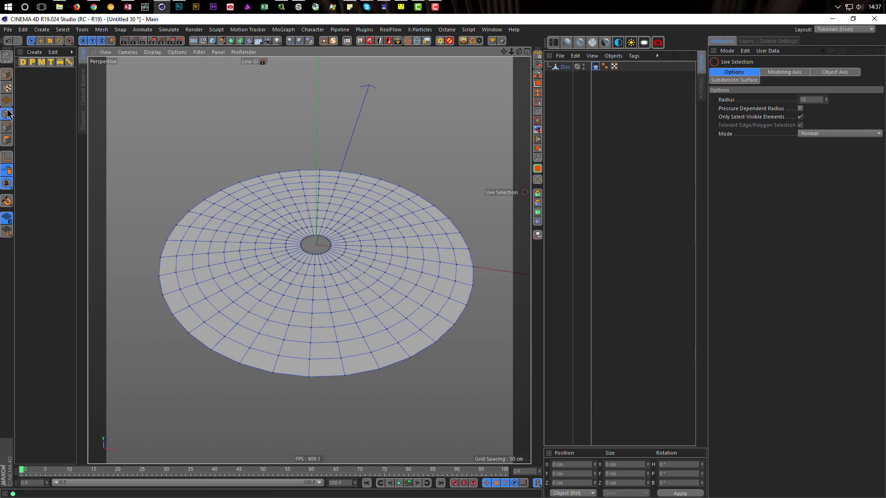
Step: Set the disc's second-outermost point ring as the cloth's fix points and preview the simulation
key(u)
key(l)
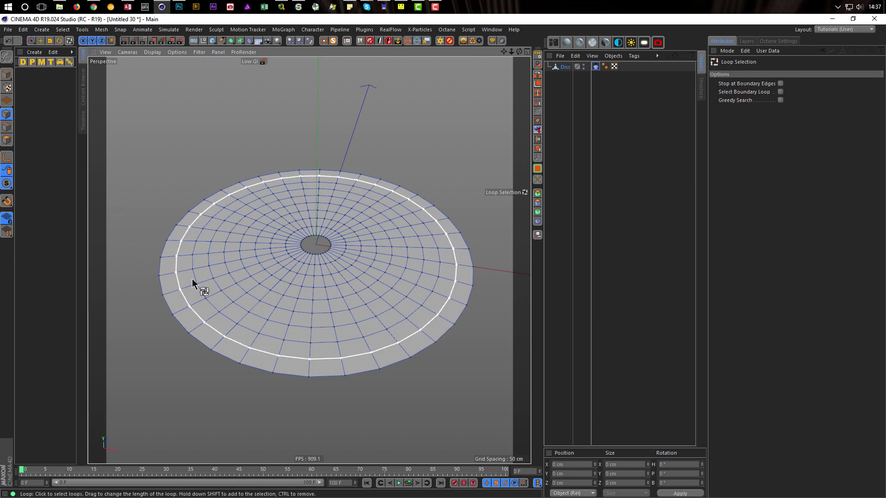
click(185, 253)
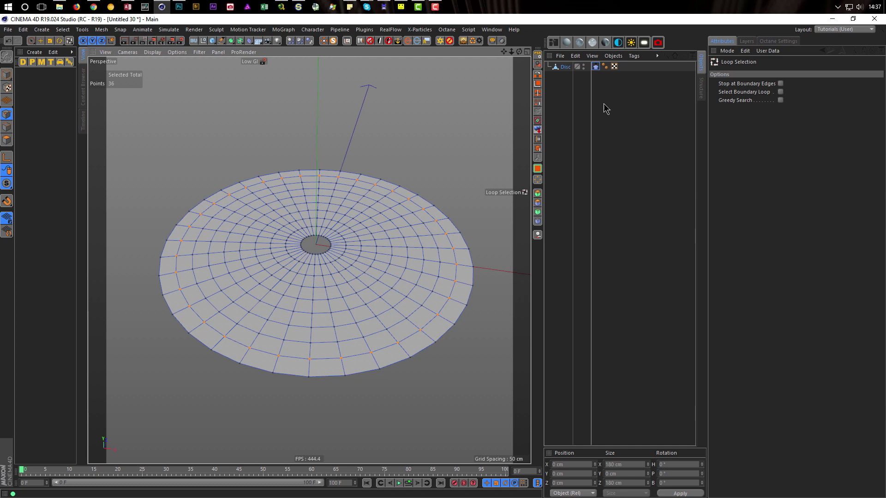
click(596, 67)
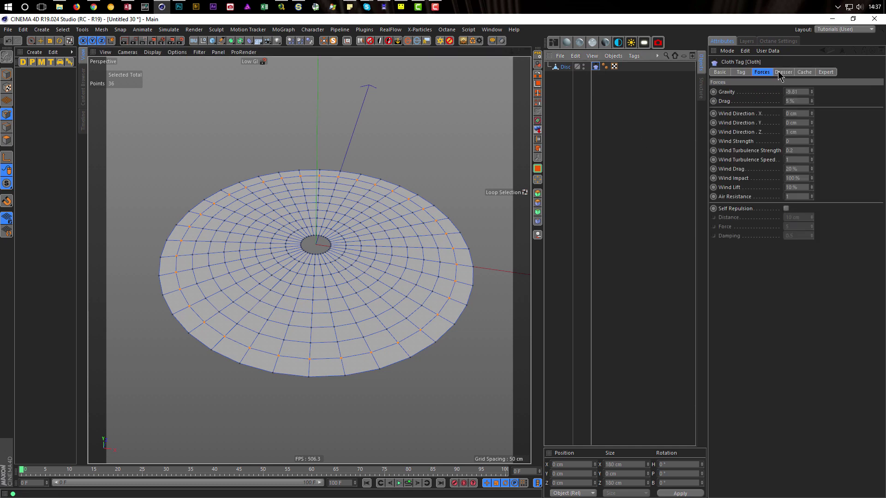
click(782, 72)
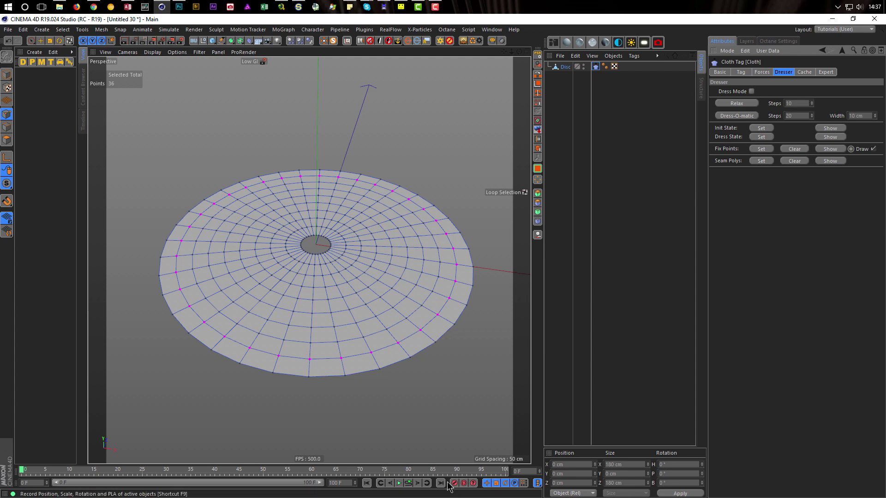
click(409, 483)
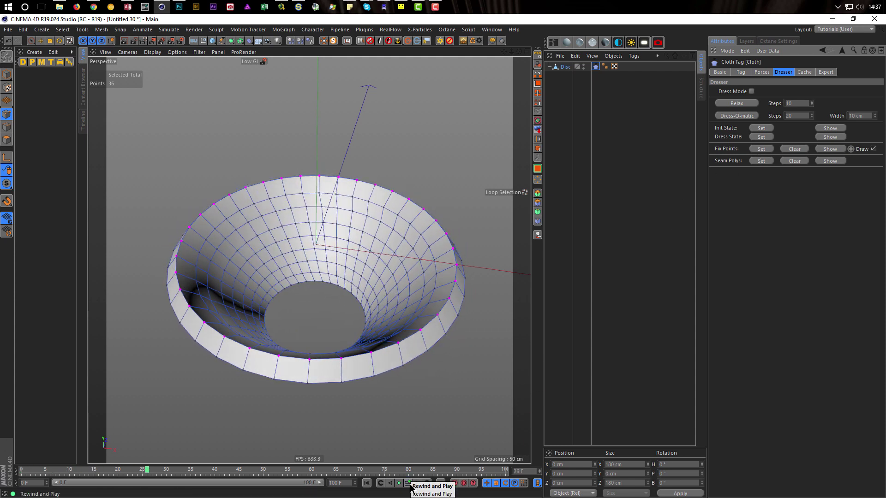
click(409, 483)
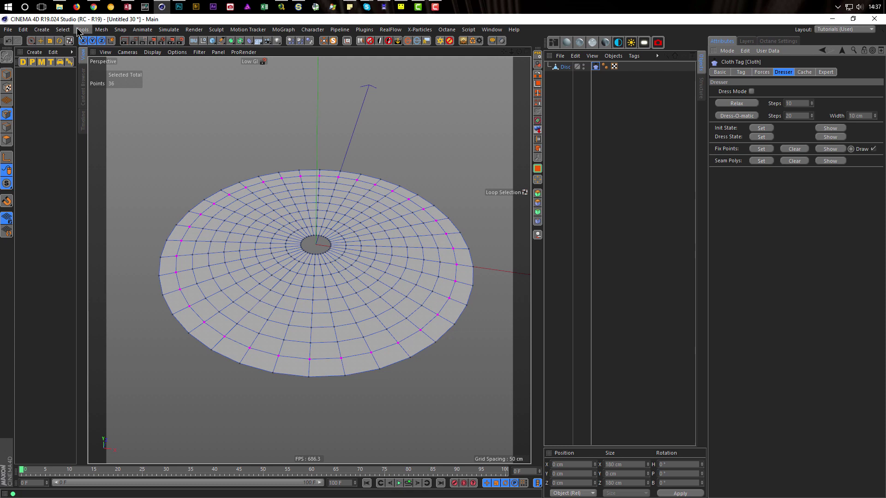
Step: Create a vertex map for the disc by setting the selected points' vertex weight to 0%
click(62, 29)
click(90, 281)
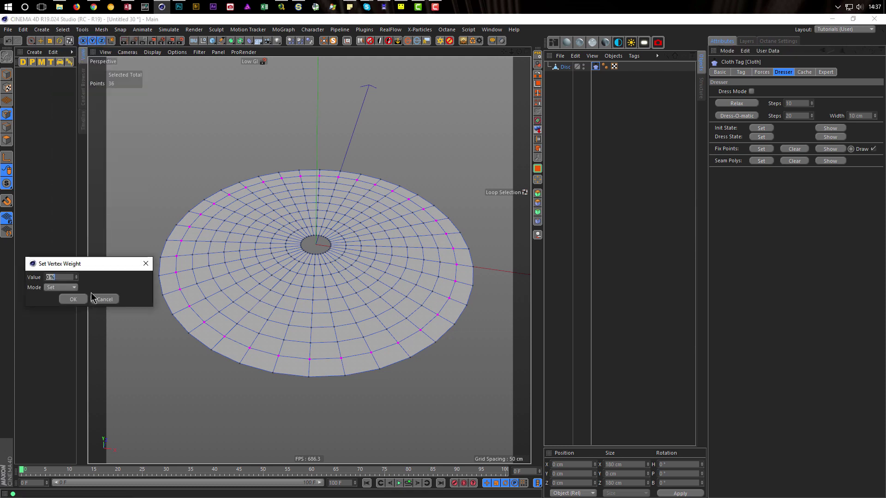
click(70, 300)
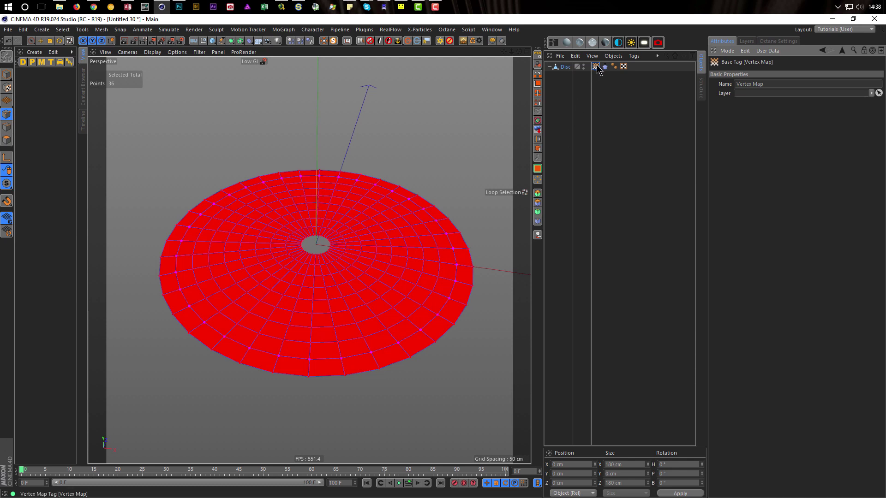
Step: Paint vertex map weight around the edge of the disc's central hole with the Paint Tool in Add mode at 100% opacity
double_click(596, 66)
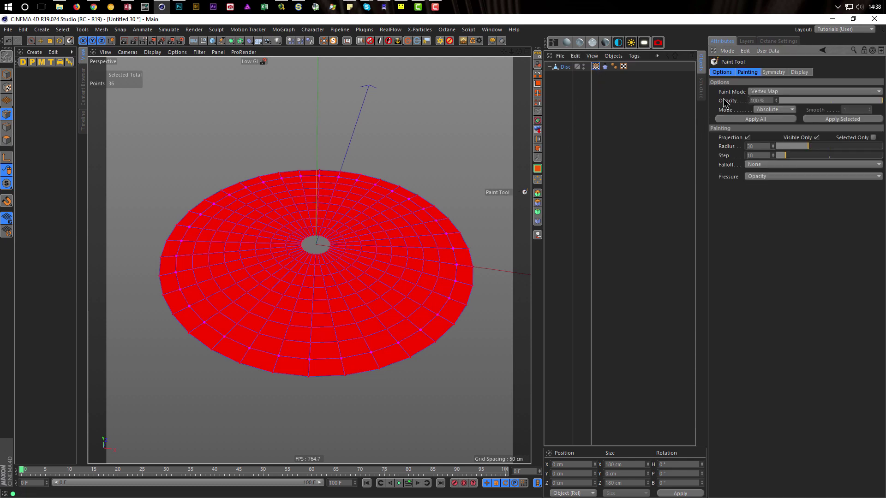
click(763, 111)
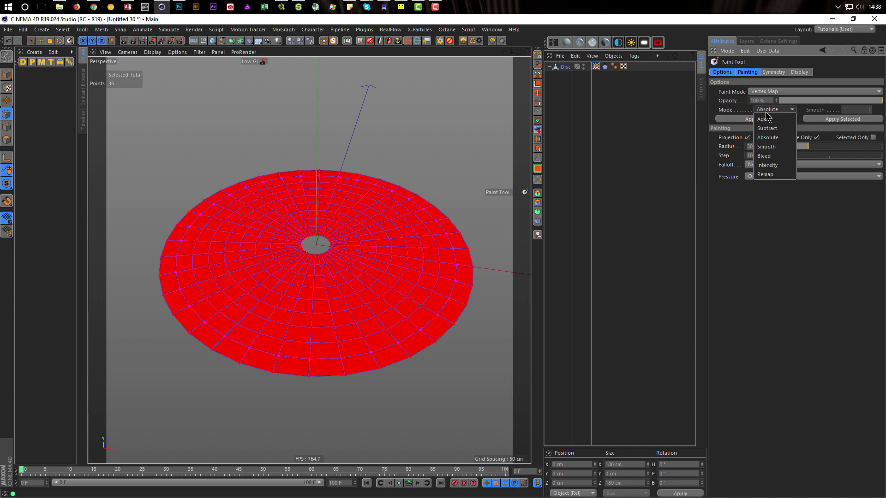
click(770, 120)
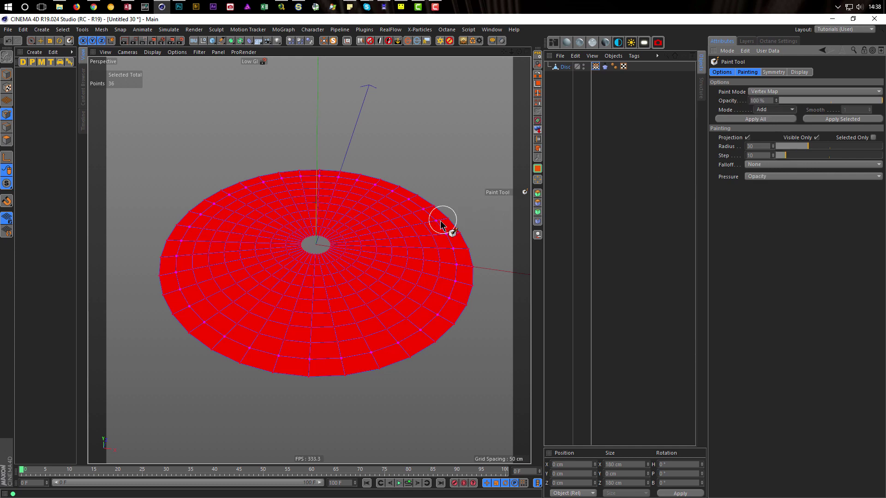
scroll(327, 234, up, 1)
scroll(327, 236, up, 3)
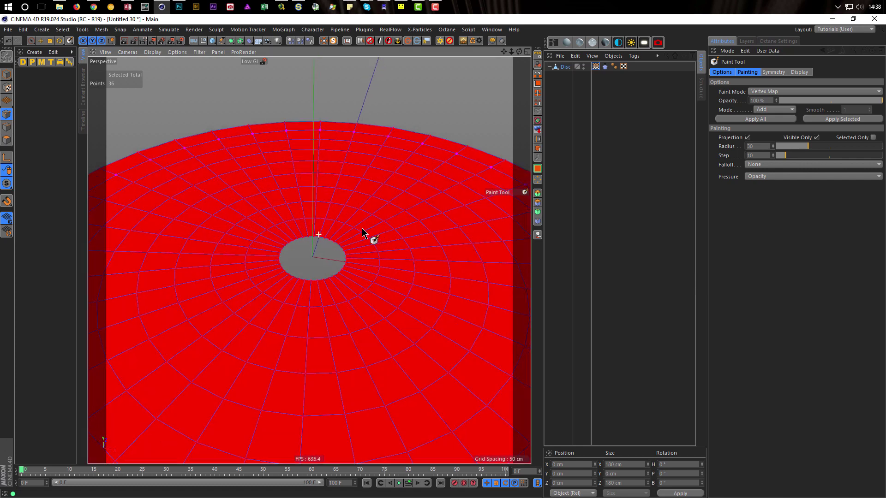
click(328, 242)
mouse_move(329, 242)
mouse_down()
mouse_move(298, 244)
mouse_move(277, 287)
mouse_move(328, 289)
mouse_move(341, 251)
mouse_up()
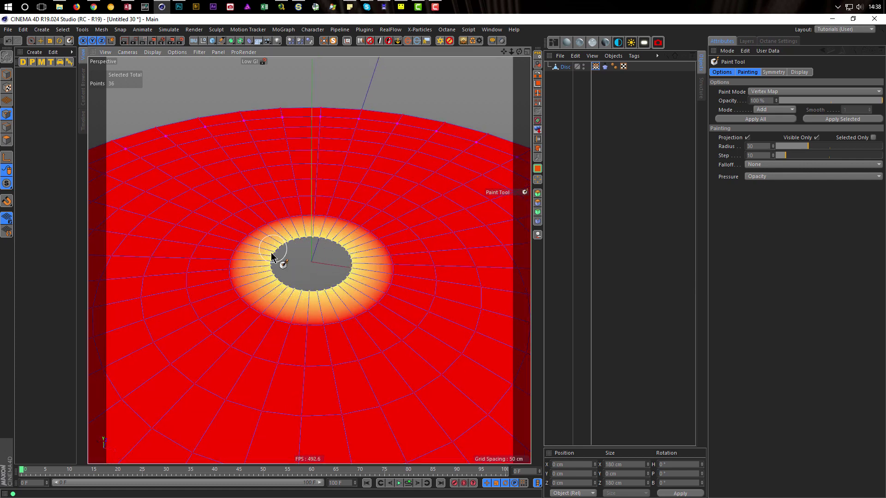
scroll(295, 274, down, 4)
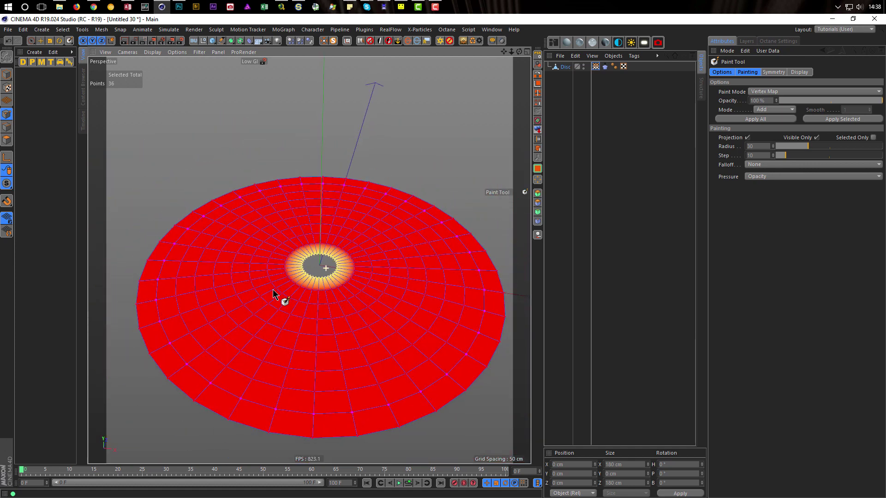
Step: Assign the vertex map to the cloth's Stiffness map and preview the simulation
click(605, 67)
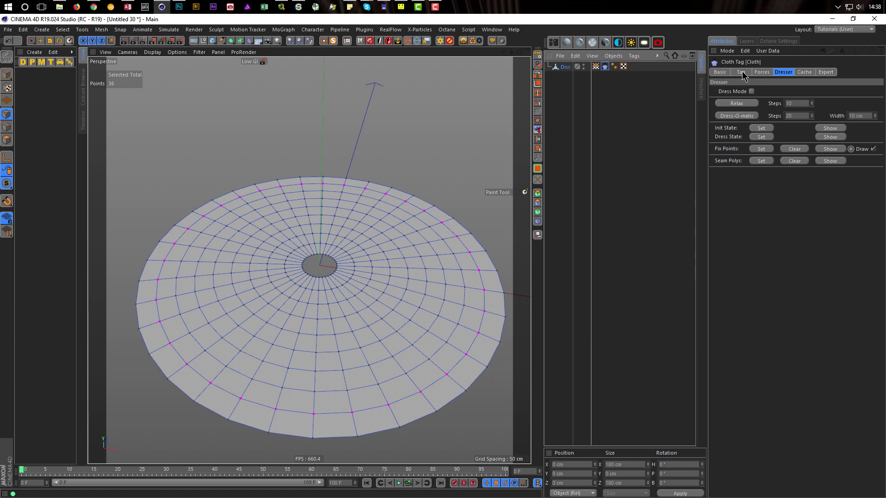
click(763, 73)
click(741, 73)
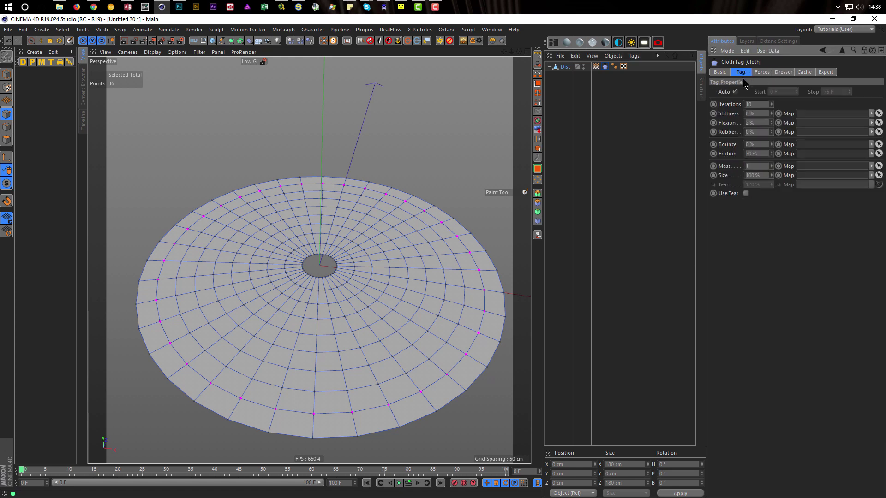
drag(594, 68, 598, 76)
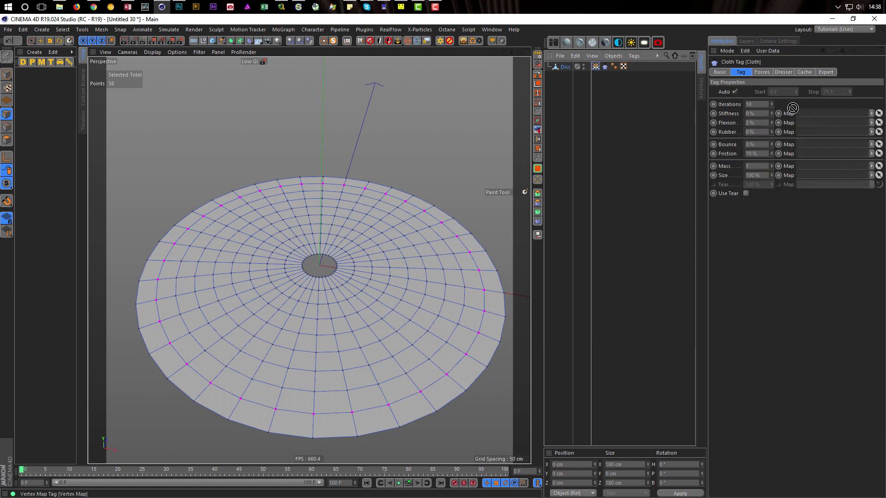
drag(809, 114, 813, 113)
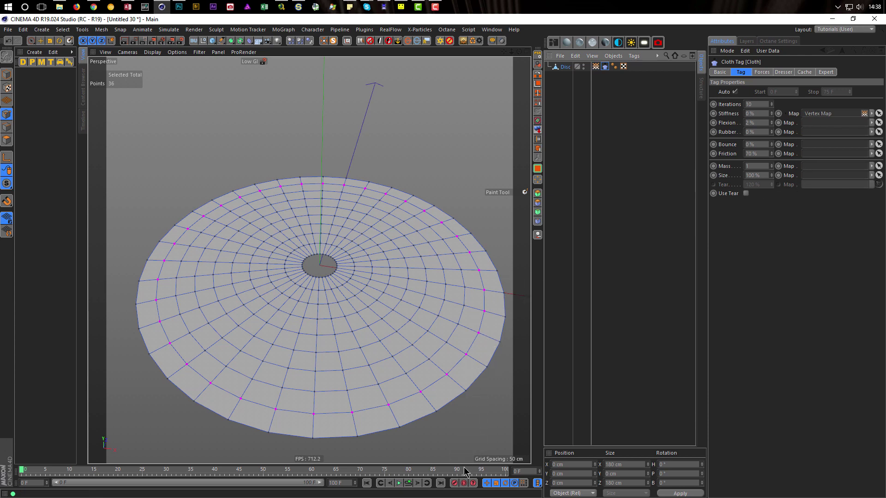
click(410, 483)
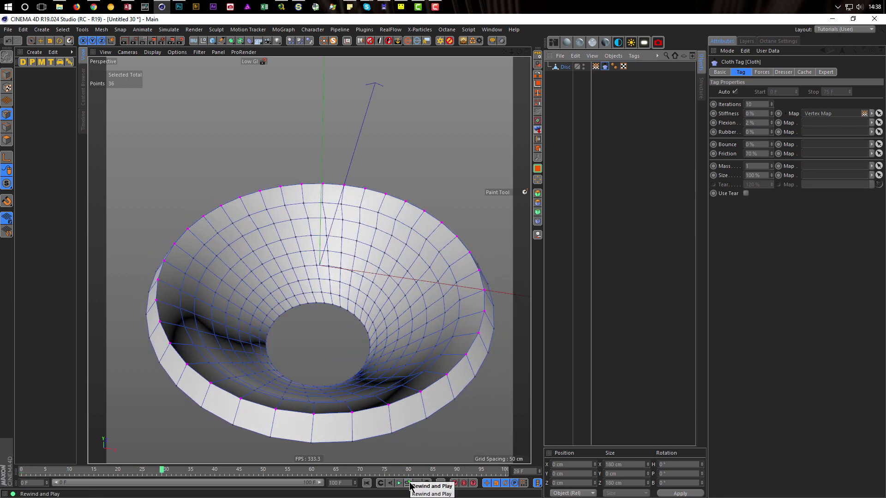
click(410, 484)
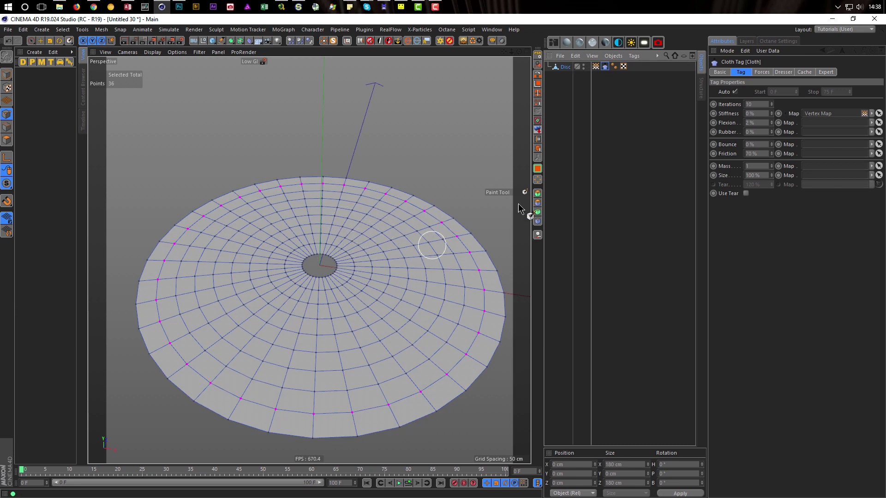
Step: Set the cloth's Stiffness to 100% and preview the simulation
click(764, 112)
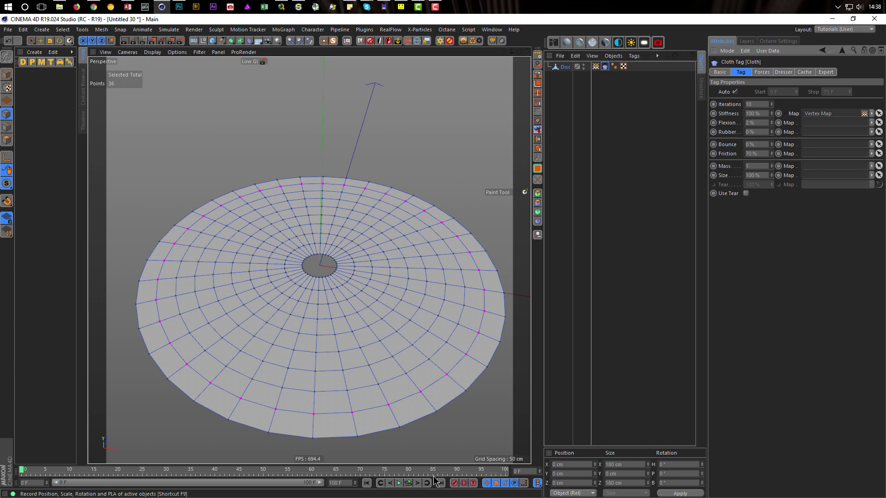
click(406, 485)
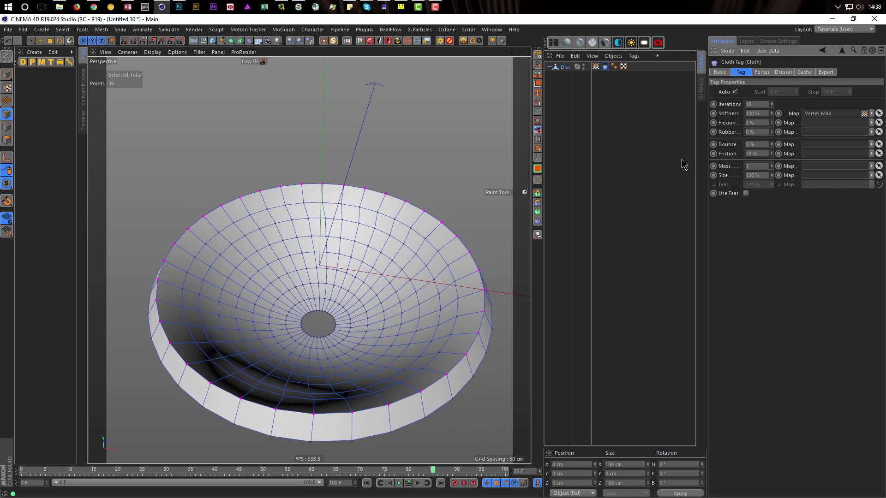
scroll(370, 308, down, 4)
alt+drag(367, 310, 369, 259)
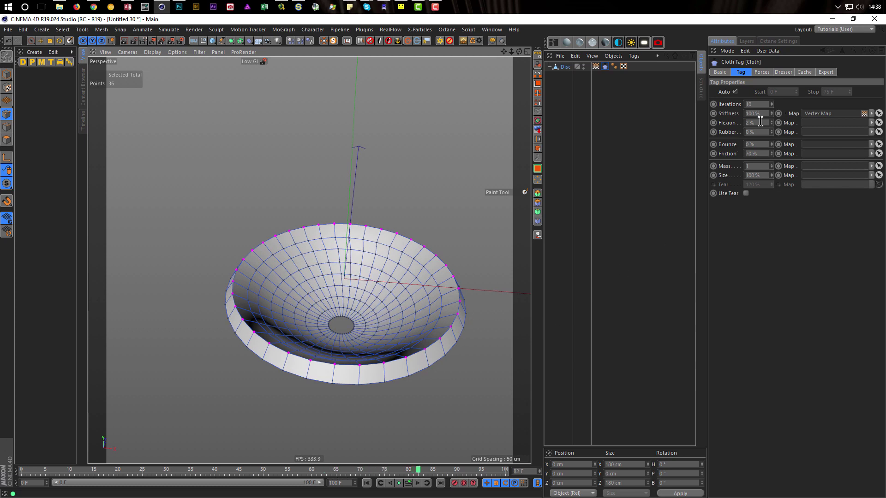
Step: Set the cloth's Flexion to 1%, replay the simulation and rewind it to the first frame
drag(760, 122, 725, 136)
text(1)
key(Return)
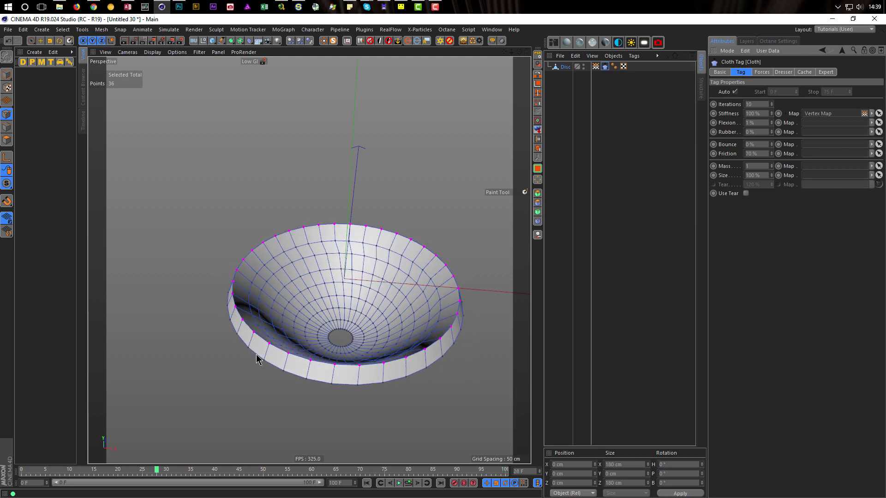
click(408, 483)
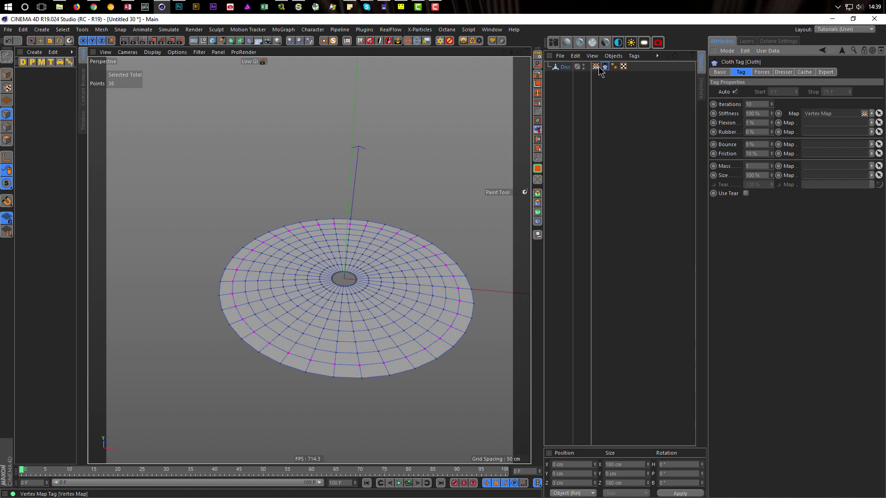
Step: Paint vertex map weight around the disc's outer rim, preview the simulation and rewind it to the first frame
double_click(596, 67)
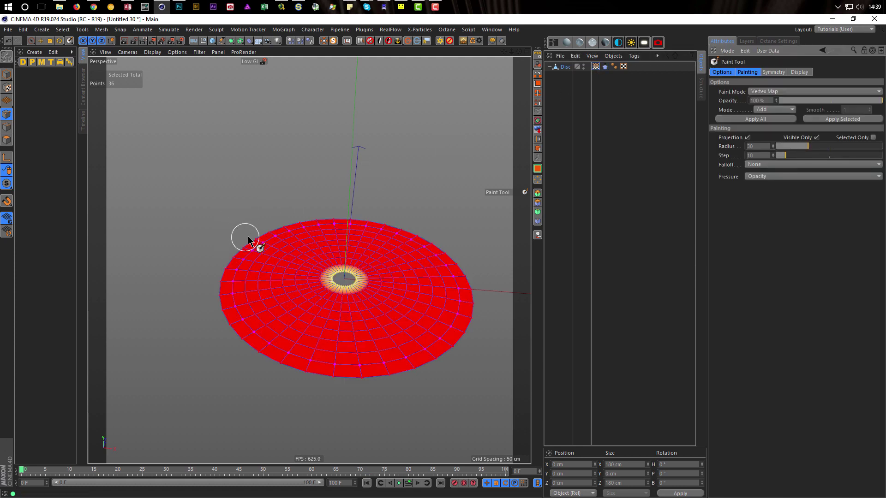
mouse_move(246, 241)
mouse_down()
mouse_move(223, 305)
mouse_move(249, 342)
mouse_move(330, 374)
mouse_move(429, 375)
mouse_move(473, 323)
mouse_move(474, 271)
mouse_move(421, 235)
mouse_move(369, 213)
mouse_move(260, 226)
mouse_up()
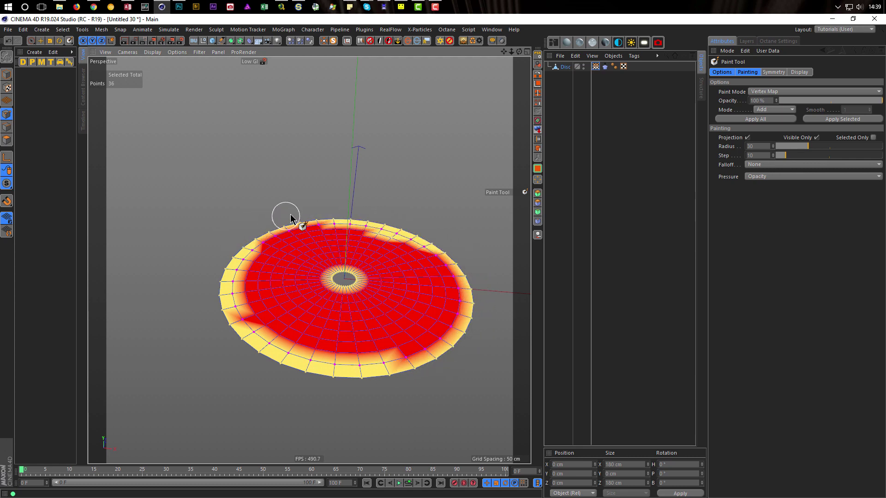
click(399, 484)
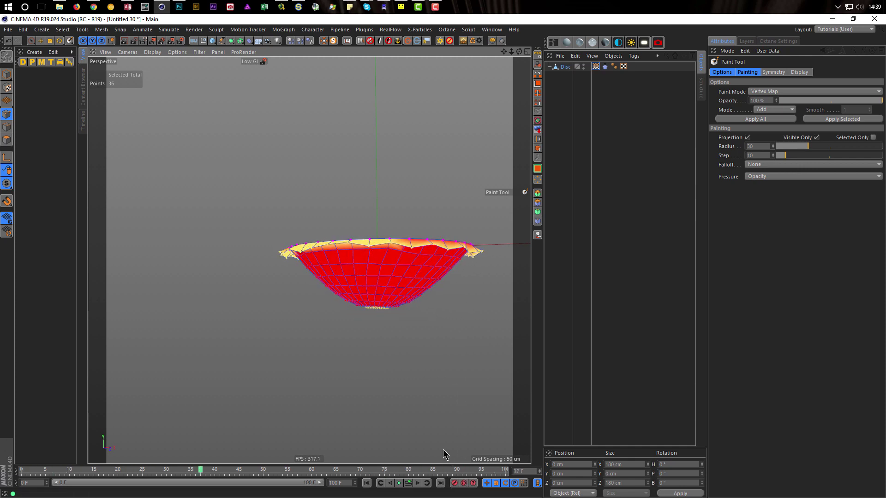
click(407, 485)
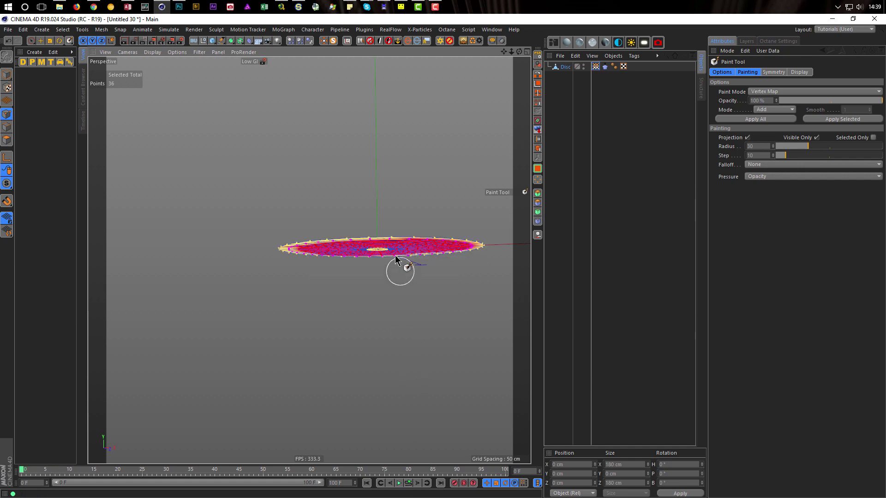
Step: Delete the test disc from the scene
alt+middle_drag(377, 227, 295, 294)
alt+drag(276, 310, 297, 302)
mouse_move(306, 298)
alt+right_down()
mouse_move(328, 283)
mouse_move(316, 294)
alt+right_up()
alt+middle_drag(315, 295, 368, 300)
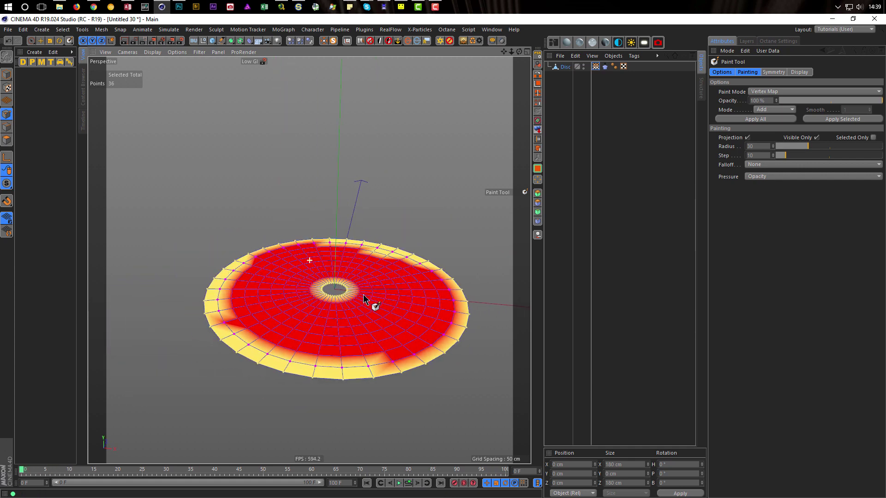
click(564, 67)
key(Delete)
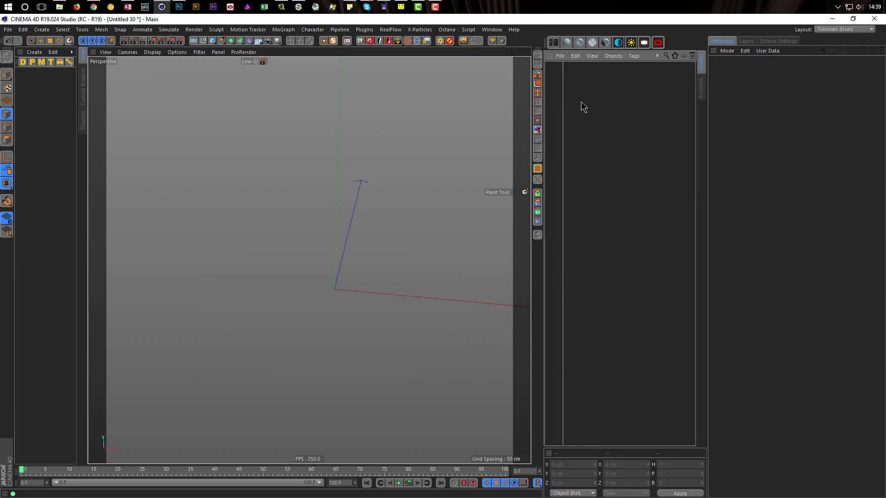
Step: Add a cone primitive and set its orientation to -Y so that it points downward
alt+drag(292, 298, 377, 285)
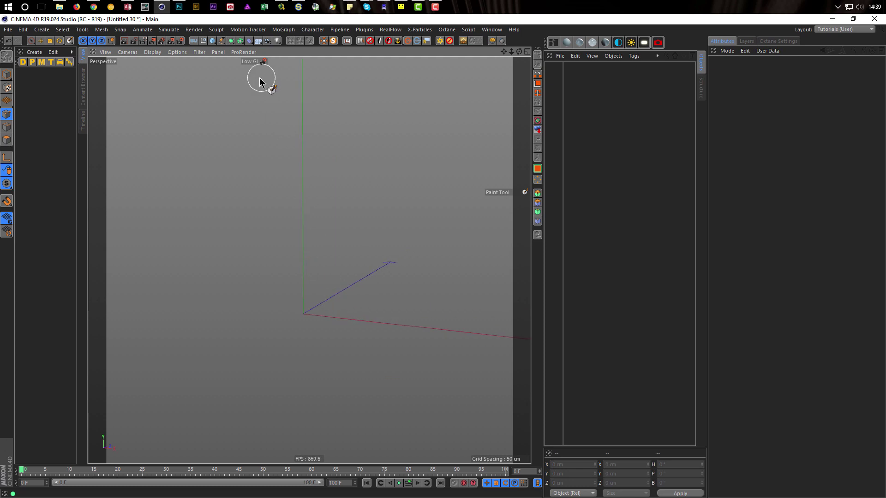
click(212, 42)
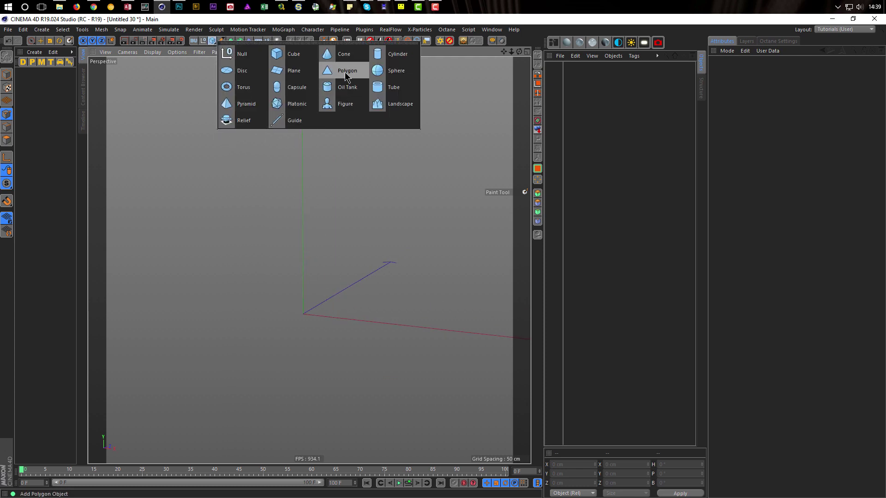
click(344, 54)
scroll(349, 256, down, 3)
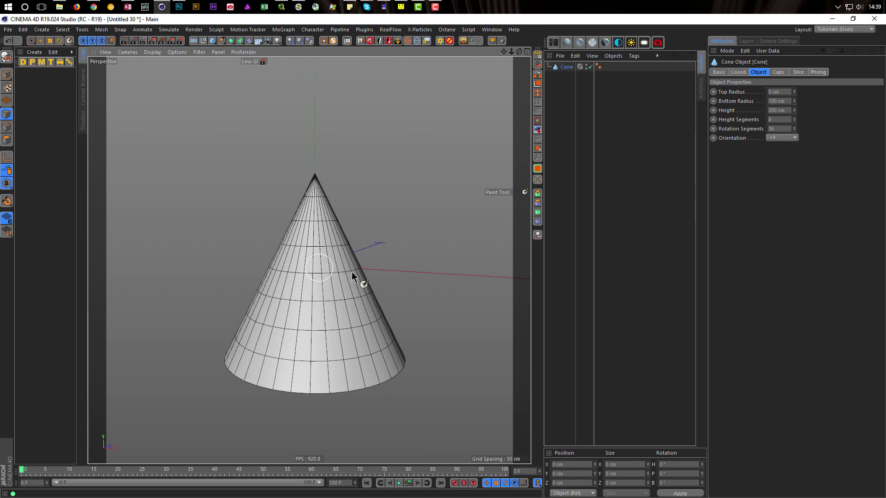
click(785, 138)
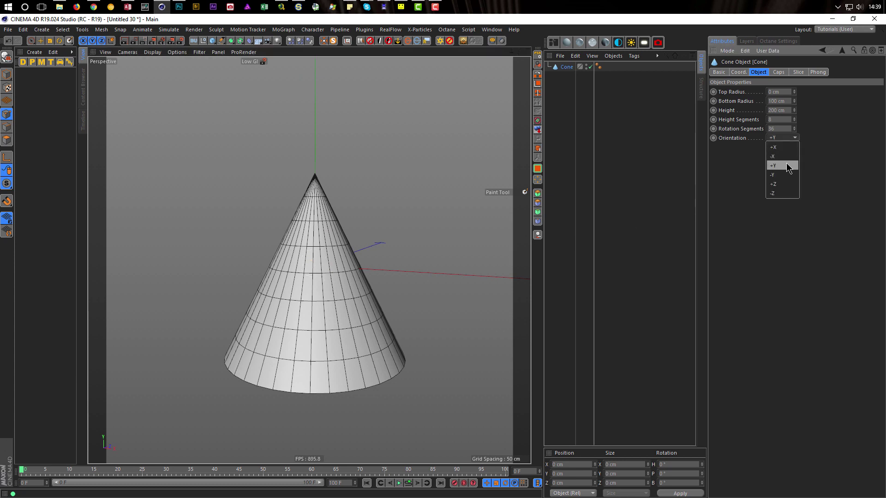
click(782, 174)
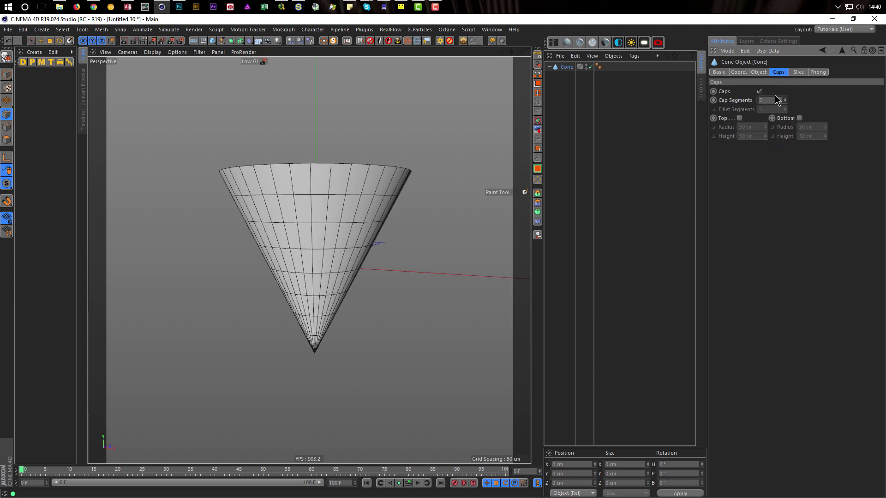
Step: Turn off the cone's caps and set its top radius to 20 cm
click(759, 92)
alt+drag(269, 212, 291, 228)
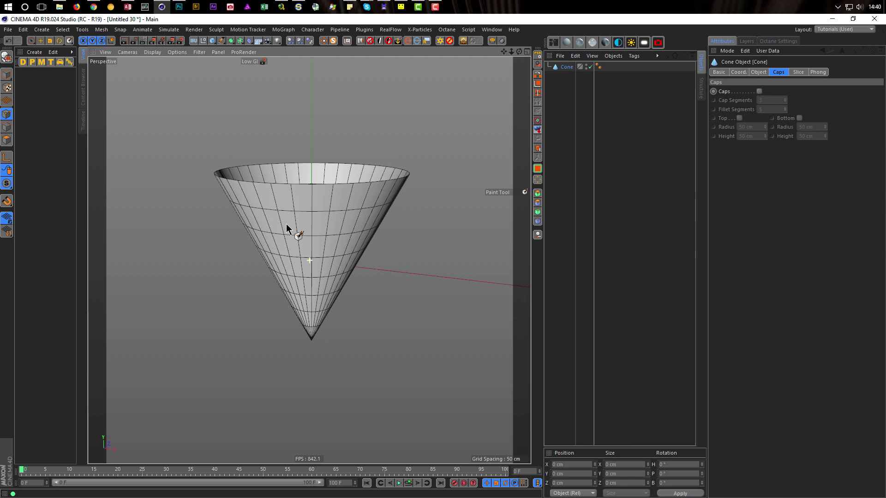
click(755, 71)
drag(783, 91, 747, 113)
text(20)
key(Tab)
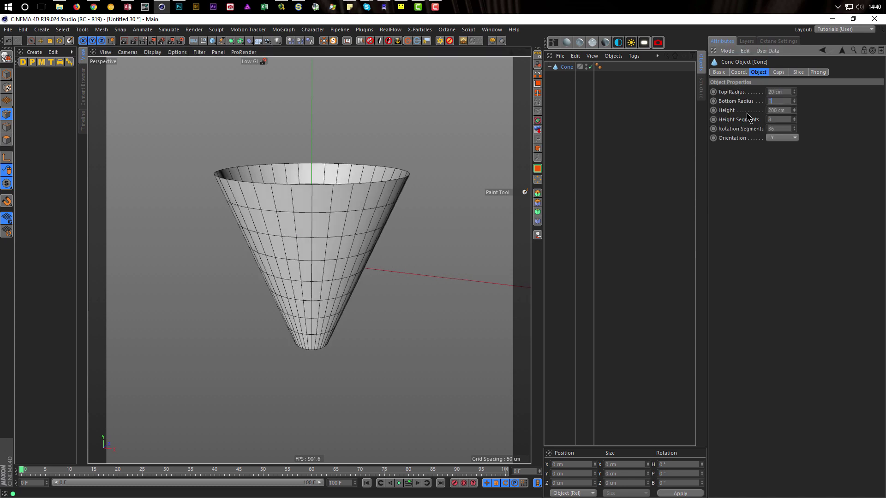
Step: Widen the cone's open end by setting the bottom radius to 170 cm
text(120)
key(Return)
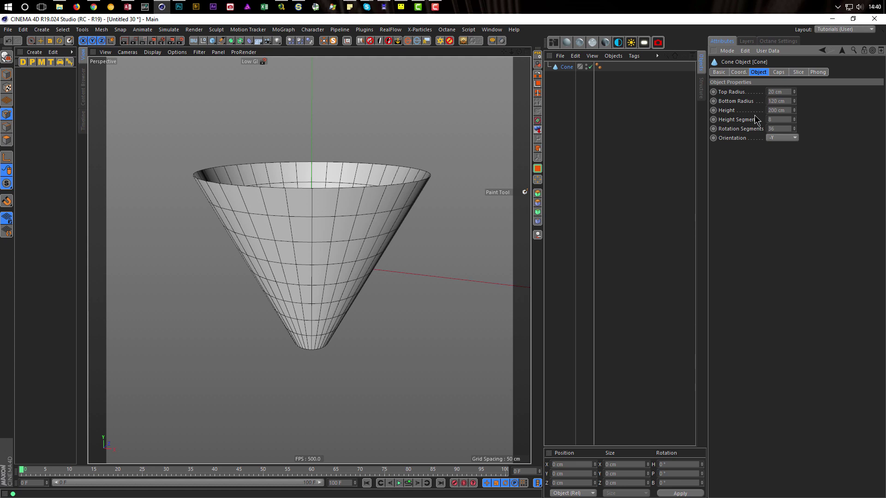
mouse_move(794, 101)
mouse_down()
mouse_move(795, 82)
mouse_move(794, 101)
mouse_up()
double_click(787, 101)
text(170)
key(Return)
mouse_move(374, 229)
alt+mouse_down()
mouse_move(306, 254)
mouse_move(312, 310)
mouse_move(303, 292)
mouse_move(312, 262)
mouse_move(314, 278)
alt+mouse_up()
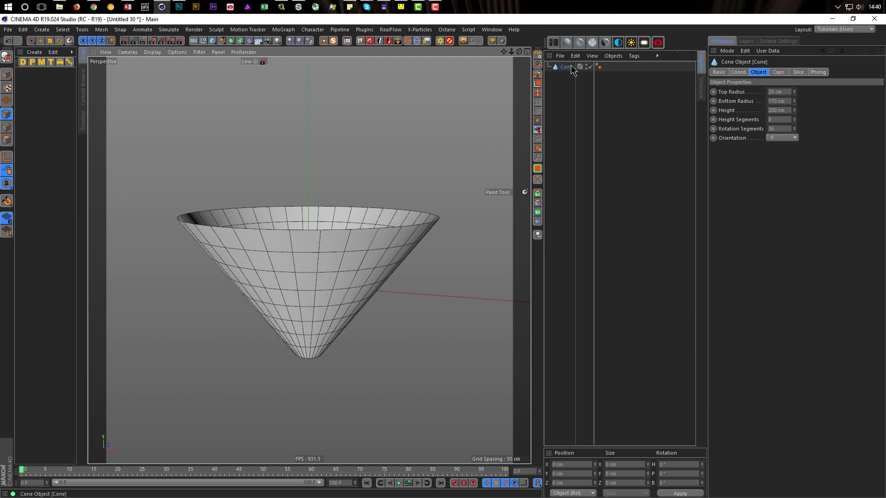
Step: Make the cone editable and loop-select the edges of its wide upper rim
key(c)
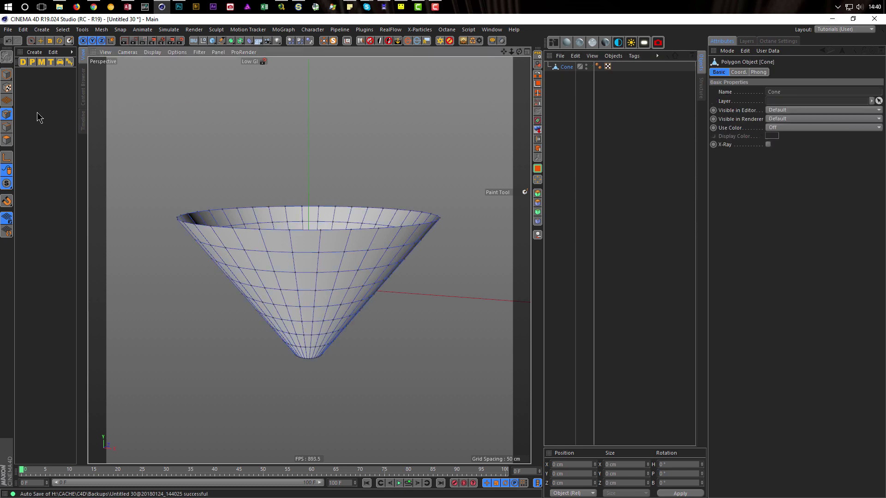
click(7, 127)
key(u)
key(l)
click(256, 234)
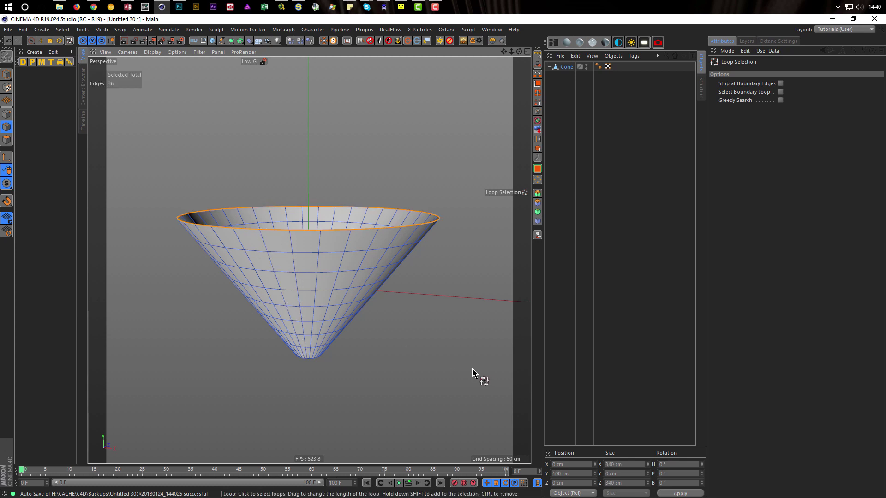
Step: Extrude the rim edges outward to about 416 cm across and lower the new edge loop to about Y 85 cm
key(t)
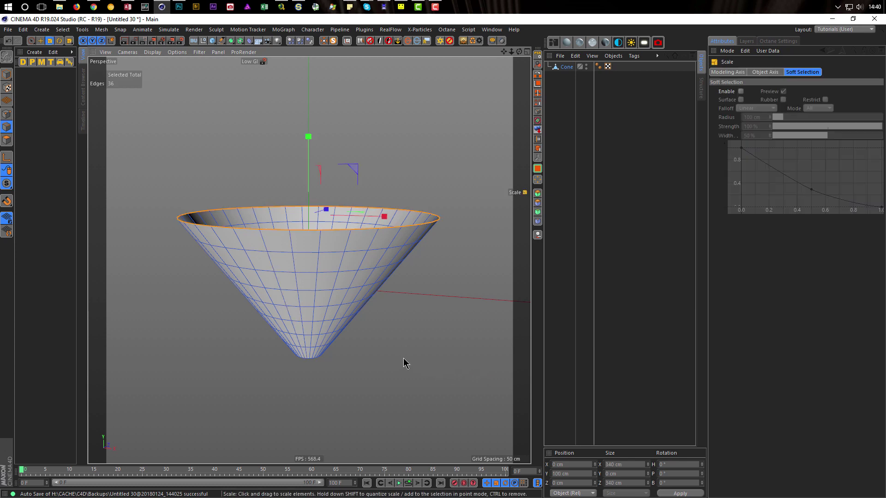
drag(391, 367, 461, 337)
key(e)
drag(310, 135, 309, 149)
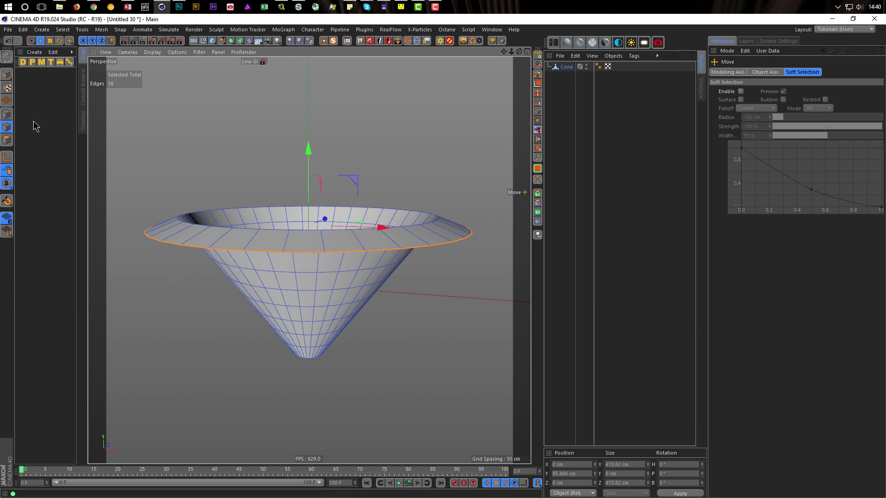
Step: Convert the outer rim edge selection to points and crumple them using Set Point Value with Crumple [Normal] at 10 cm
ctrl+click(7, 115)
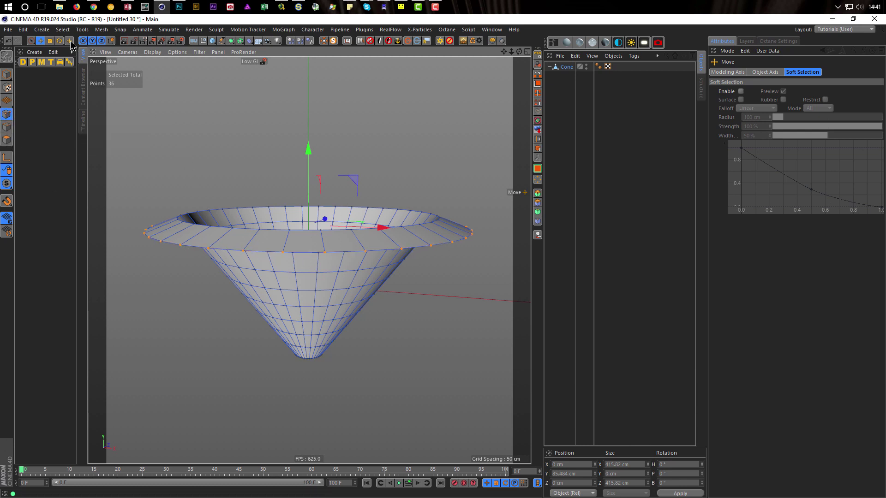
click(100, 30)
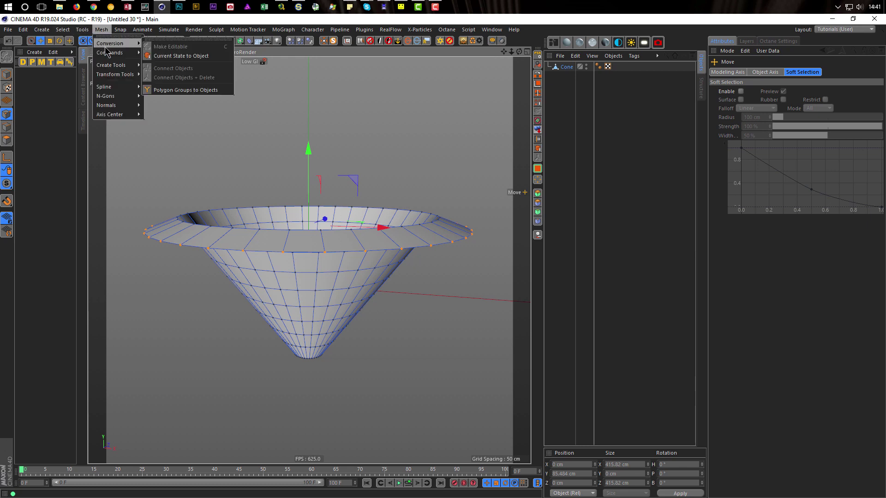
mouse_move(111, 53)
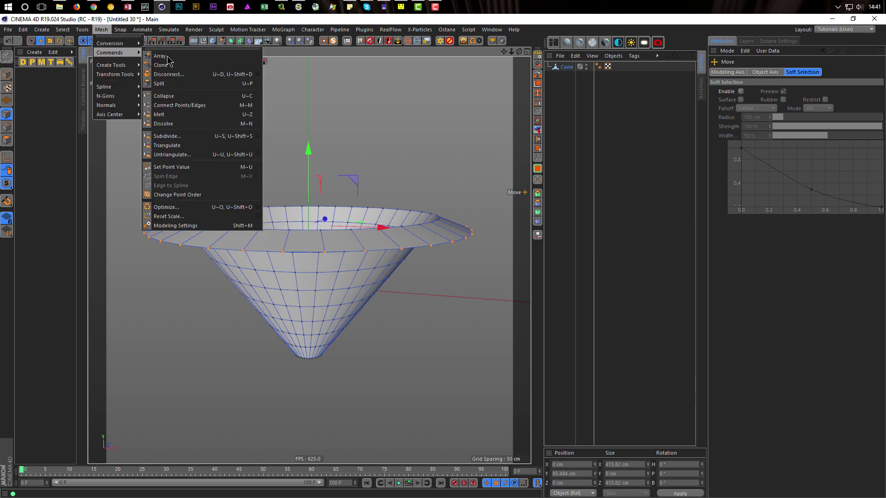
click(183, 169)
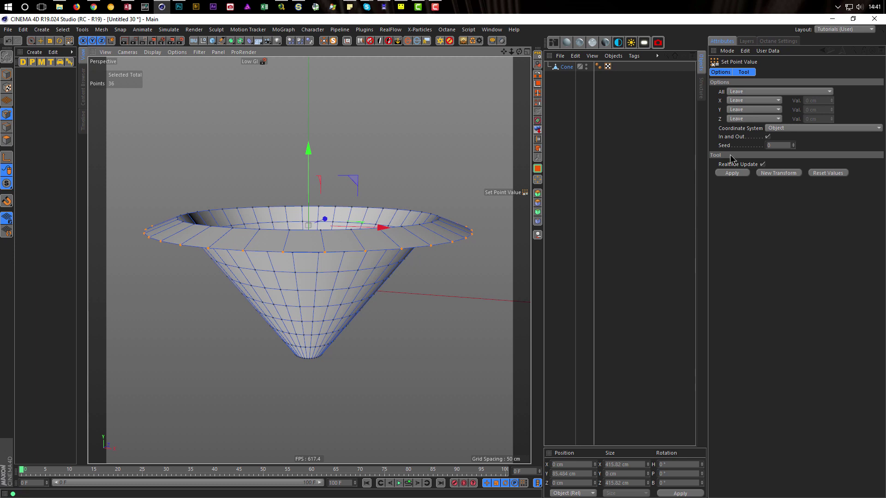
click(747, 92)
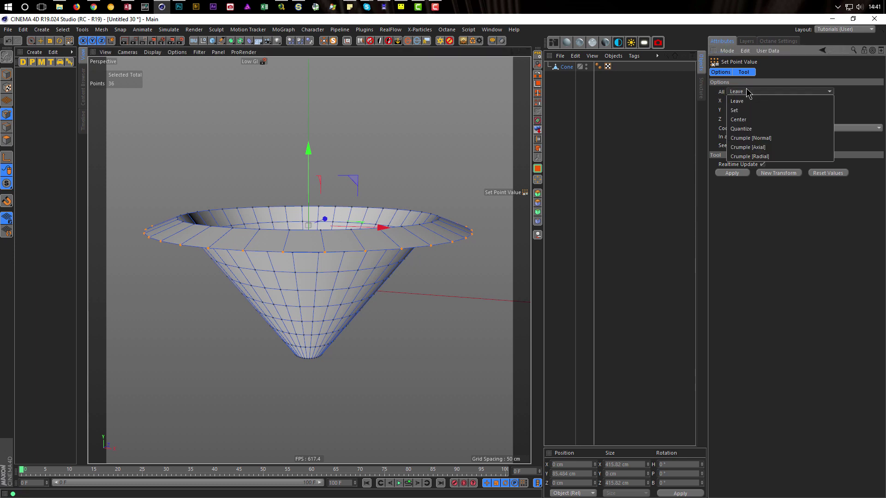
click(752, 139)
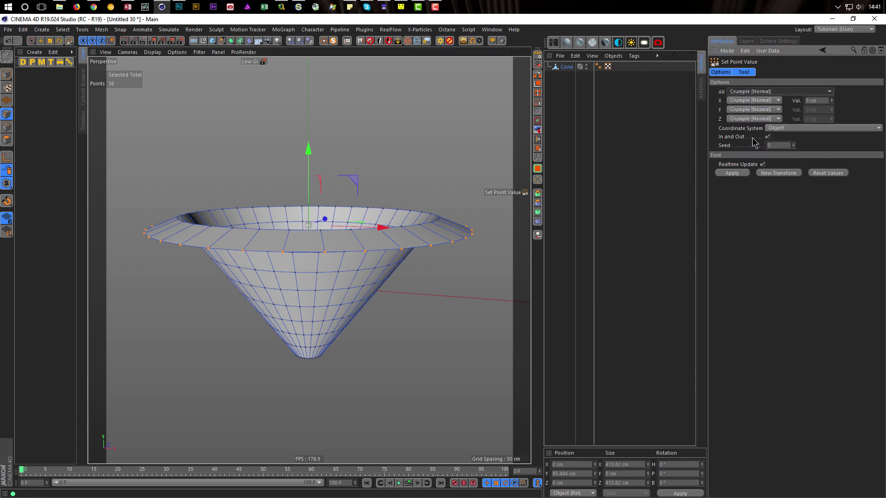
click(821, 100)
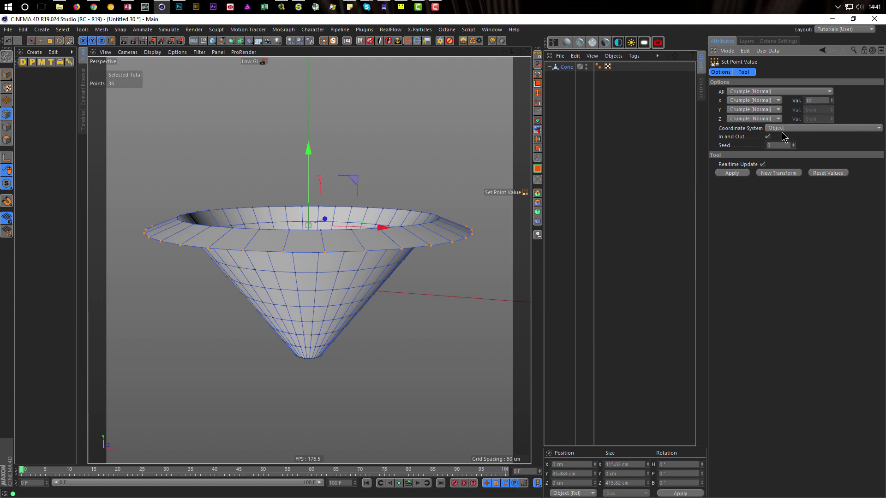
text(10)
key(Return)
alt+drag(325, 245, 302, 258)
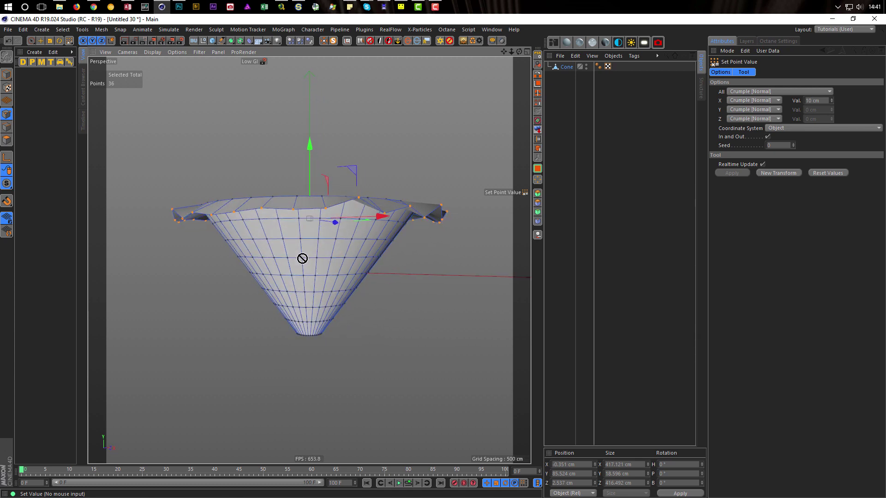
Step: Move the cone's axis to its narrow base using Axis Center with Y at -100% and Auto Update enabled
click(8, 75)
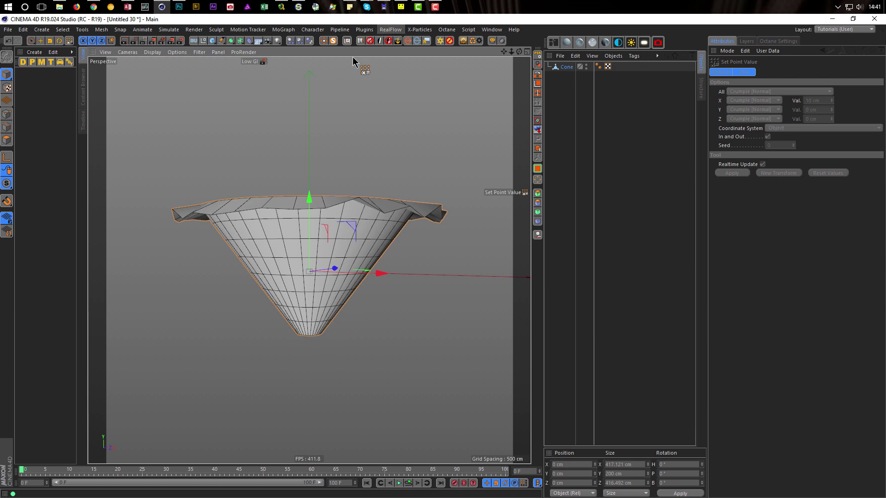
click(348, 42)
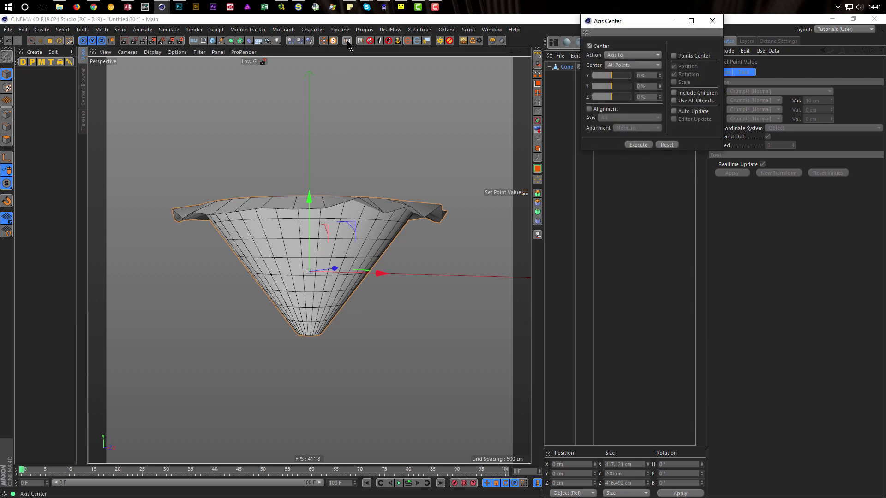
drag(649, 24, 495, 97)
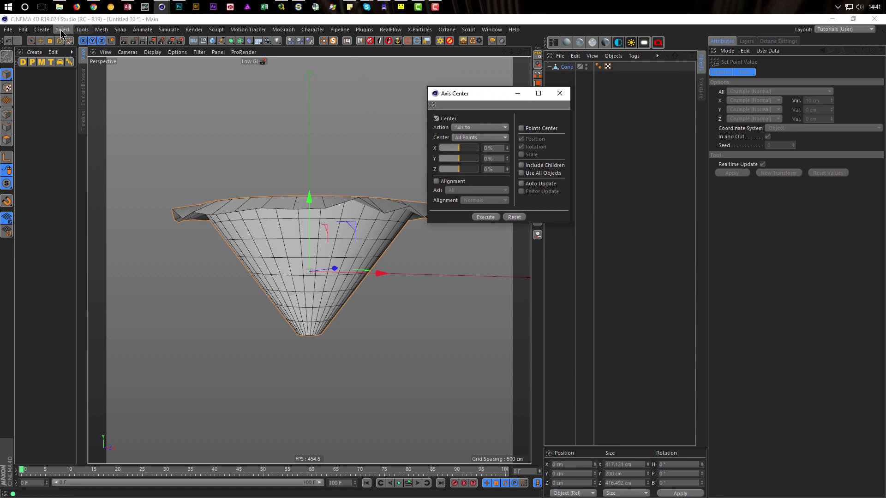
click(101, 29)
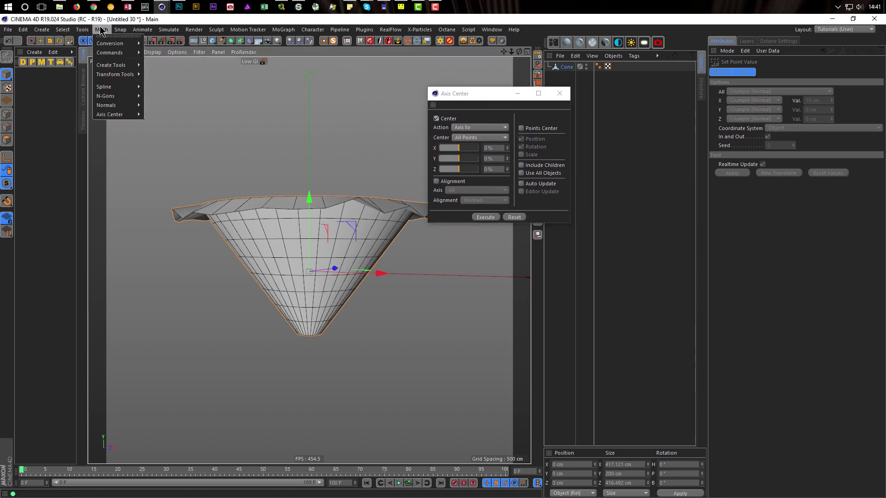
mouse_move(104, 54)
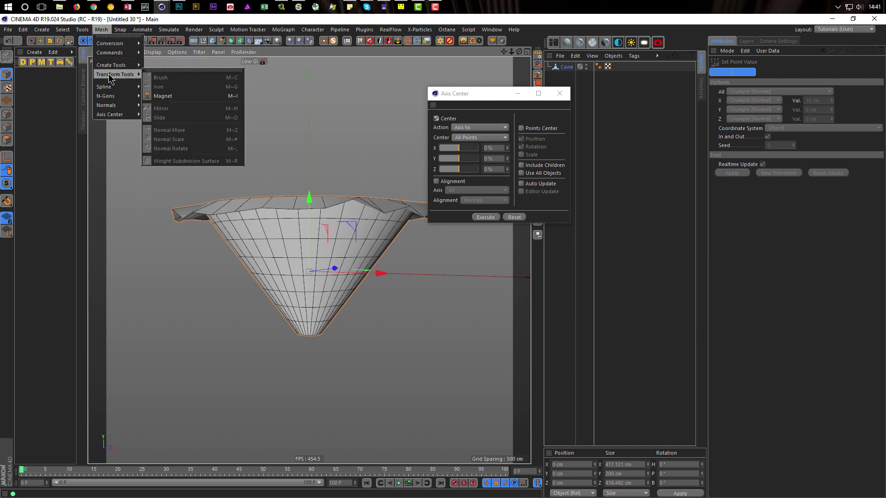
mouse_move(129, 117)
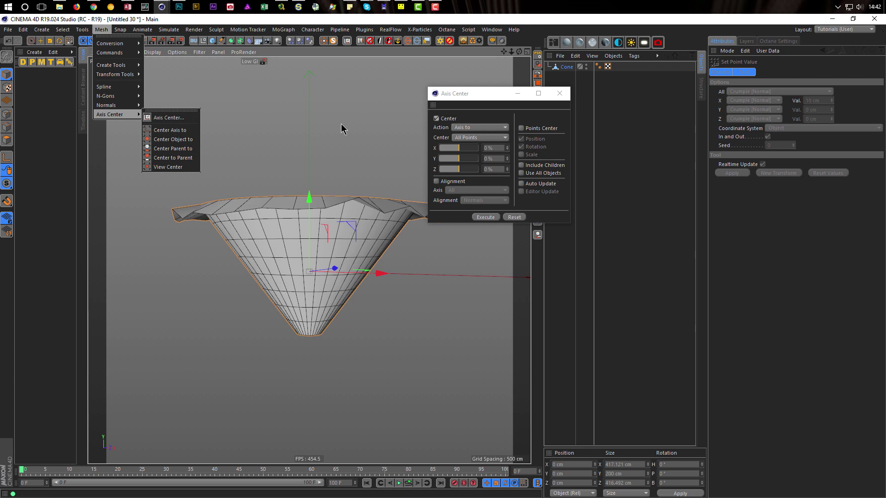
click(485, 96)
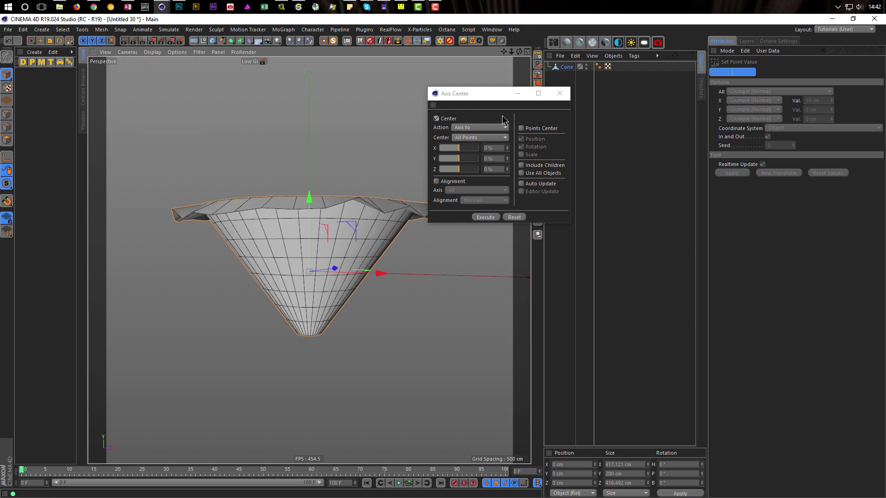
drag(505, 97, 550, 125)
drag(500, 185, 463, 189)
click(567, 211)
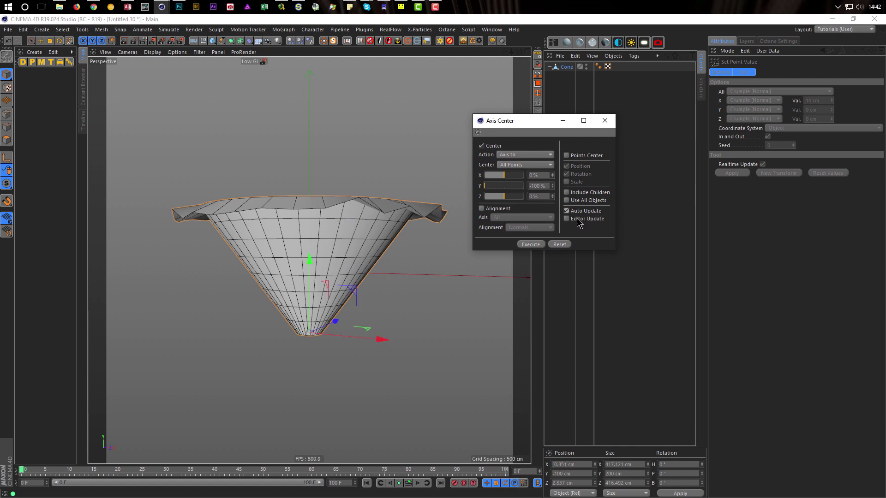
click(604, 120)
Step: Scale the cone down along Y to a height of about 163 cm
mouse_move(361, 261)
alt+mouse_down()
mouse_move(366, 182)
mouse_move(329, 228)
mouse_move(347, 261)
alt+mouse_up()
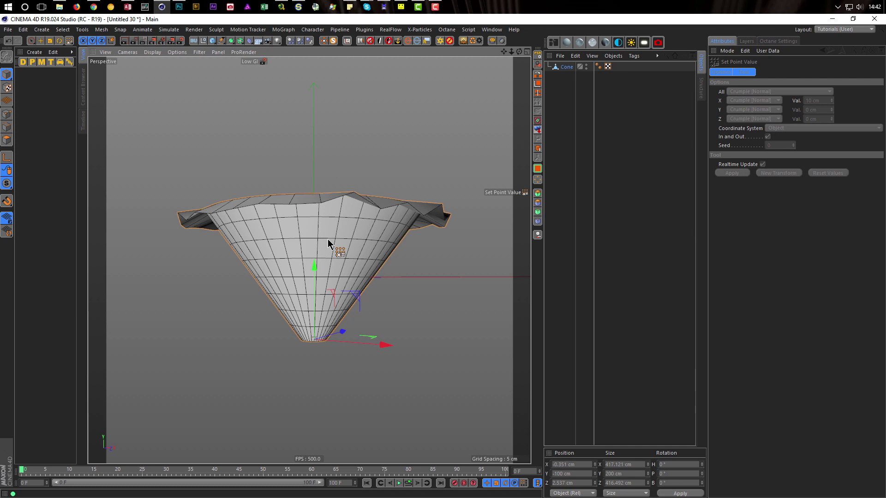
key(t)
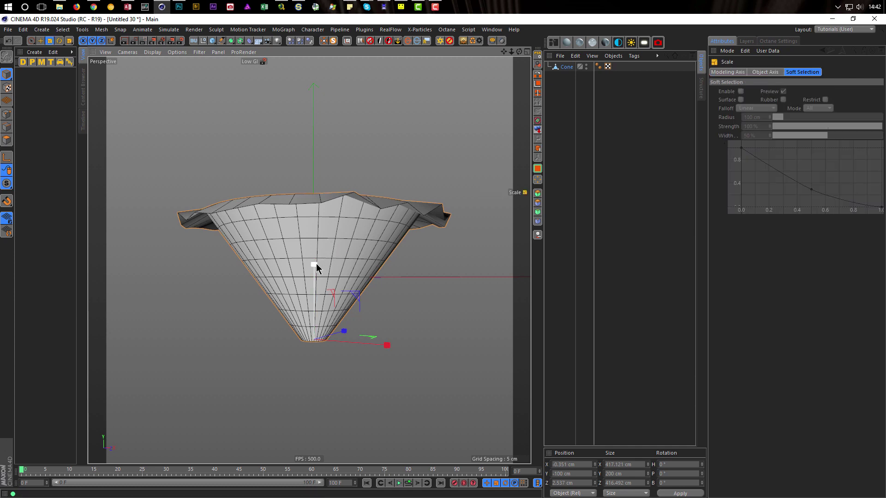
mouse_move(313, 264)
mouse_down()
mouse_move(314, 288)
mouse_move(322, 256)
mouse_move(319, 271)
mouse_up()
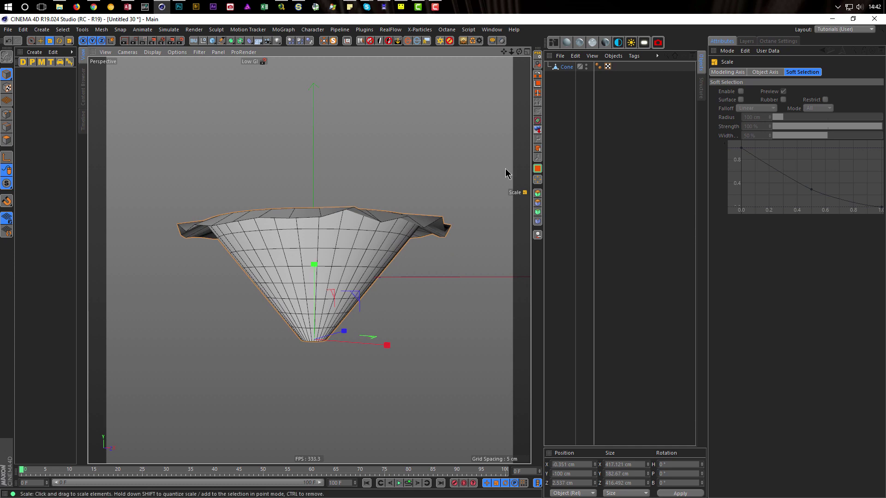
Step: Drop the cone to the floor so its base sits at Y 0
click(565, 68)
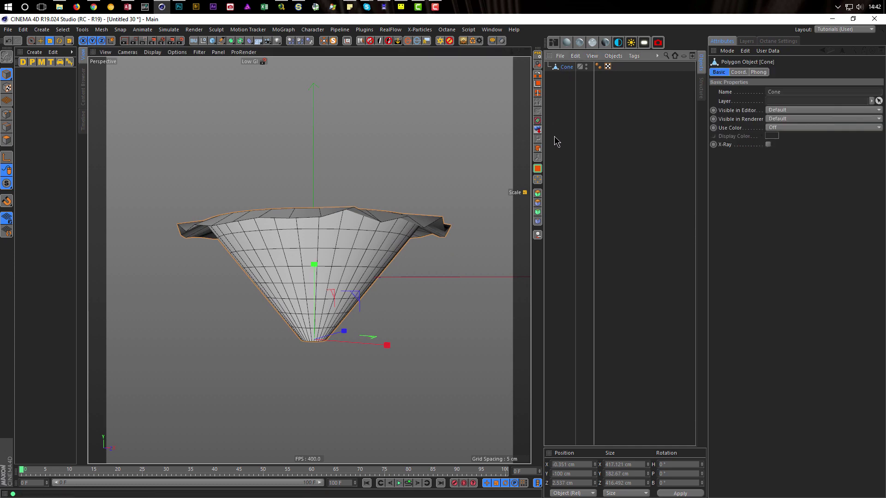
click(538, 131)
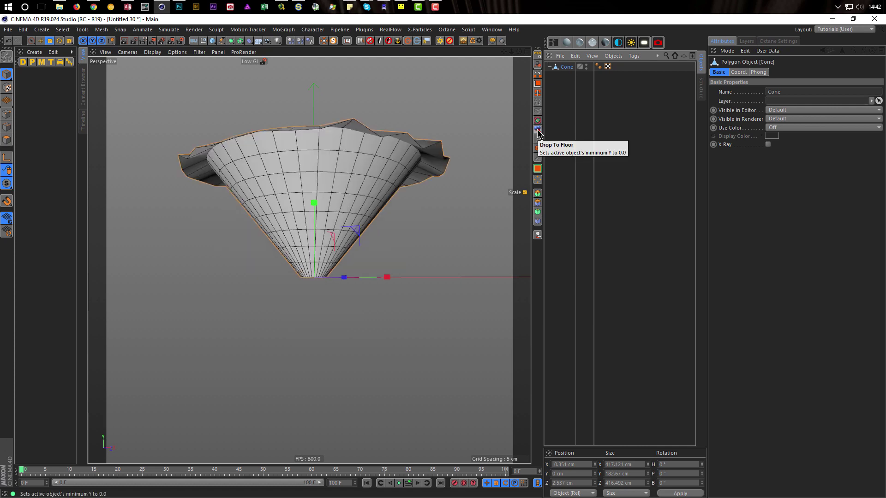
alt+drag(369, 206, 347, 235)
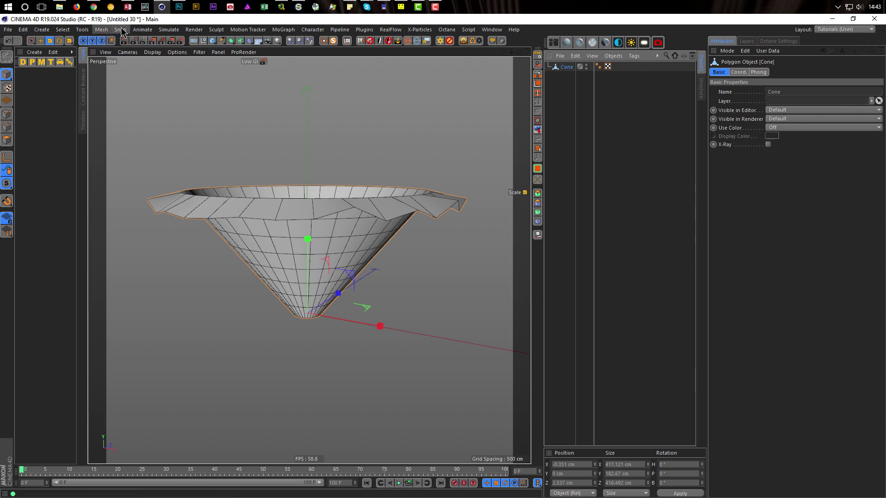
key(super+Down)
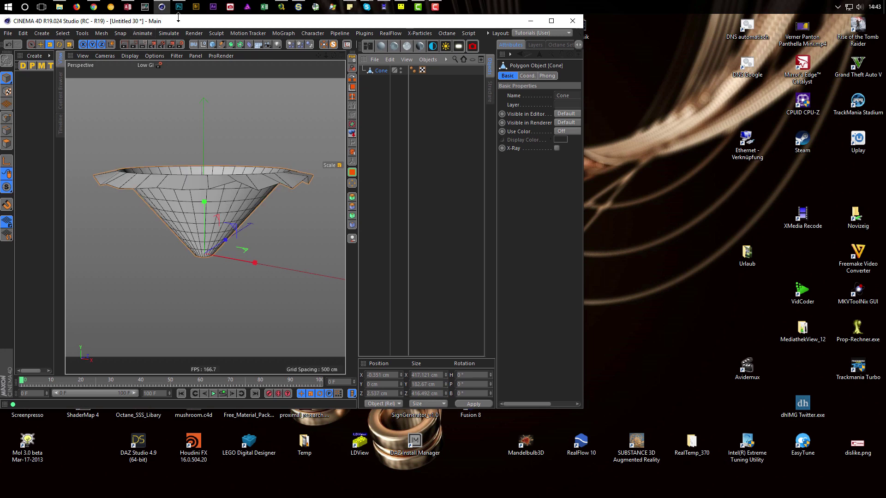
drag(178, 17, 178, 17)
double_click(178, 20)
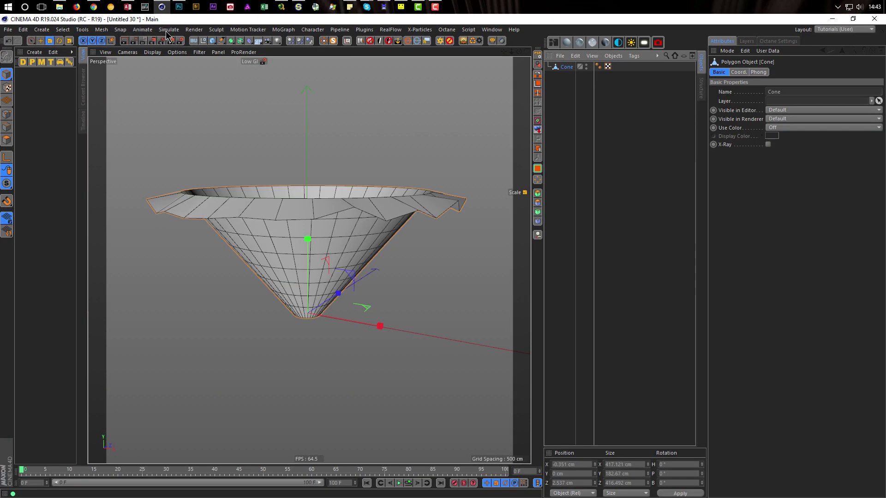
Step: Place the cone inside a Cloth Surface object and set its thickness to -2 cm
click(169, 29)
mouse_move(199, 43)
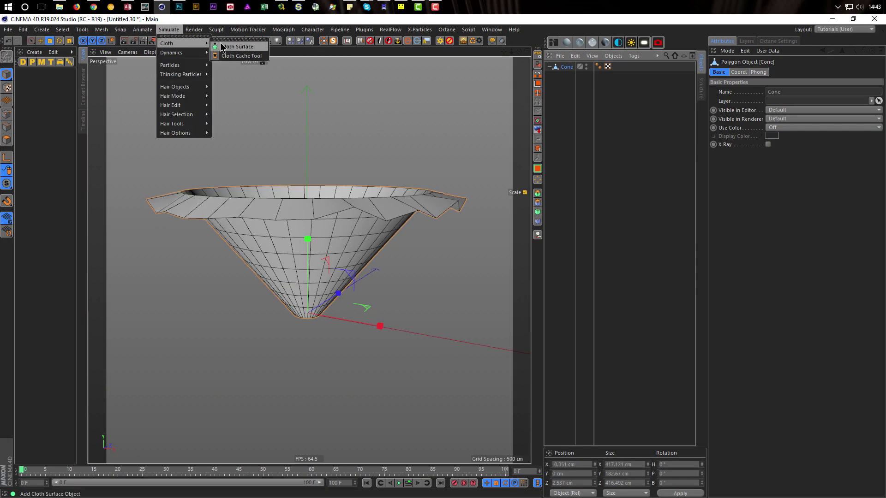
click(225, 47)
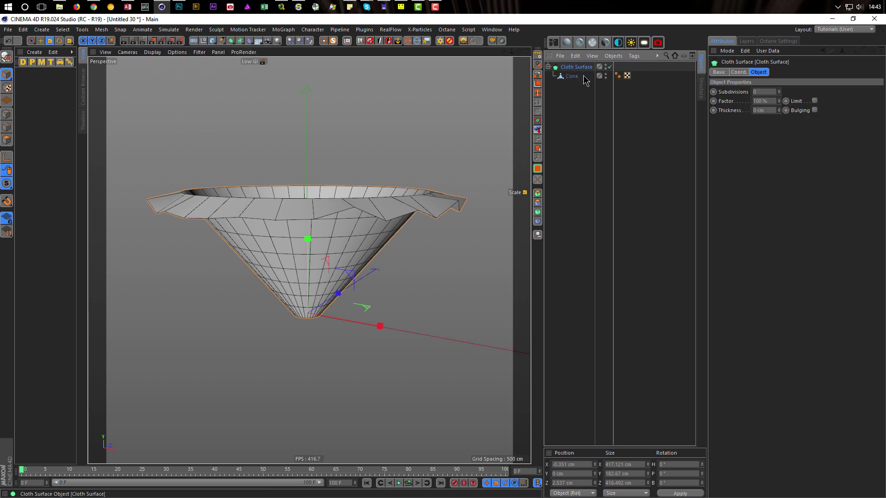
click(779, 112)
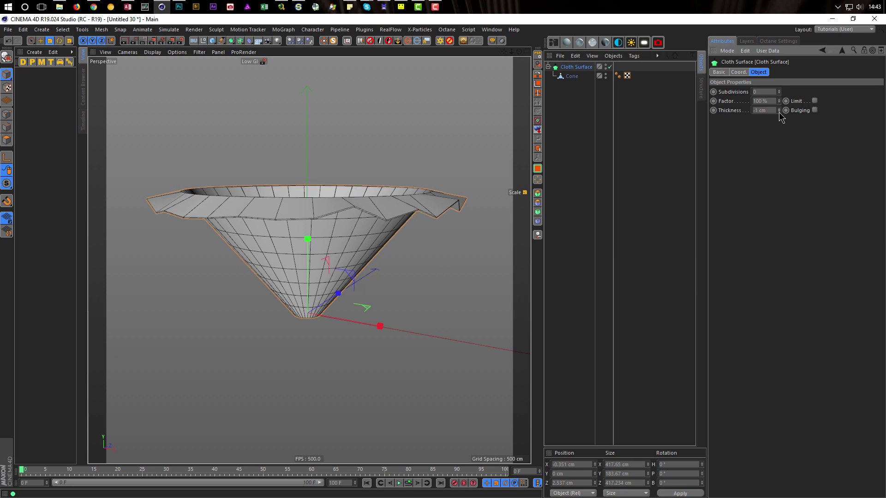
click(779, 112)
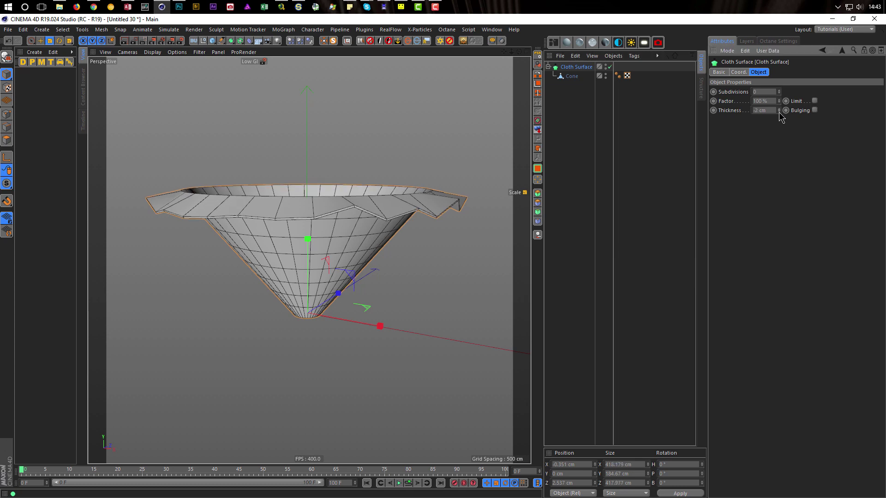
Step: Nest the Cloth Surface in a Subdivision Surface and display the mesh with isoparm lines only
alt+click(229, 42)
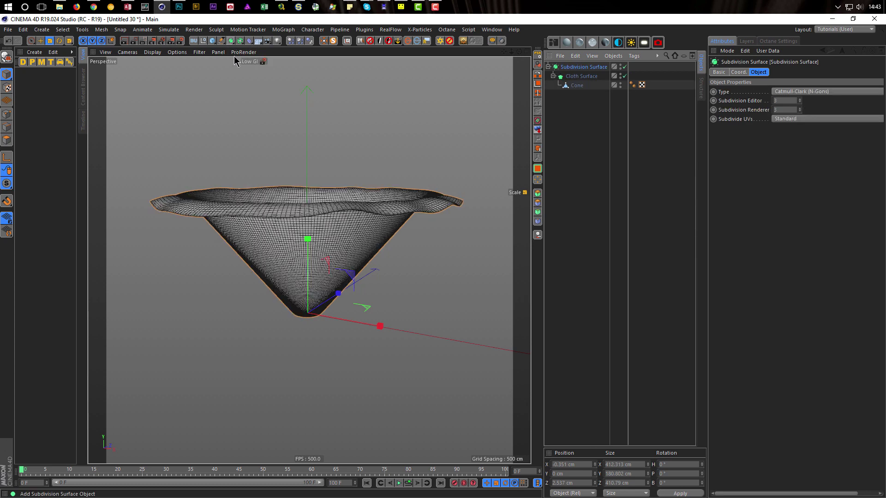
mouse_move(340, 251)
alt+mouse_down()
mouse_move(331, 222)
mouse_move(340, 253)
mouse_move(352, 258)
mouse_move(339, 237)
alt+mouse_up()
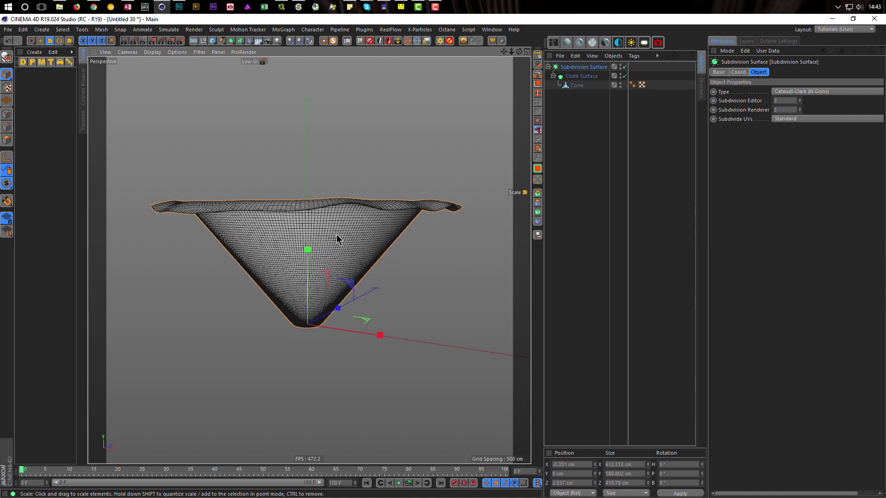
key(n)
key(h)
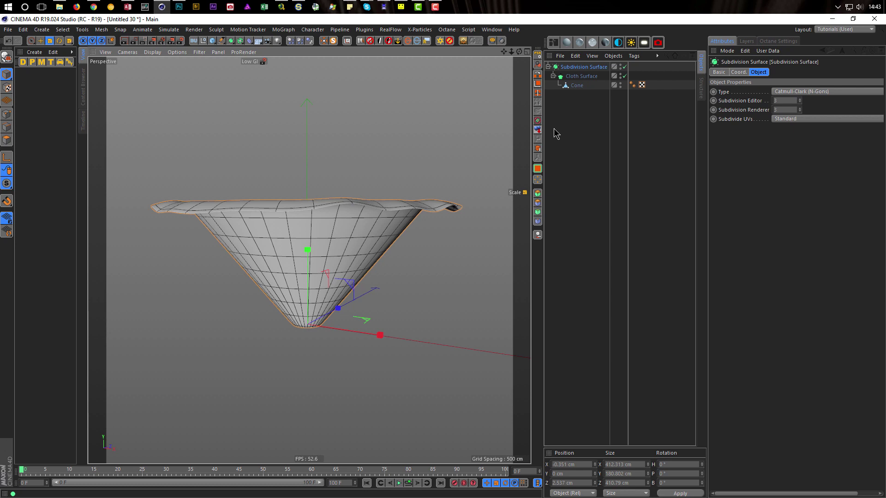
Step: Add an FFD deformer as a child of the cone, fitted to its size
click(576, 86)
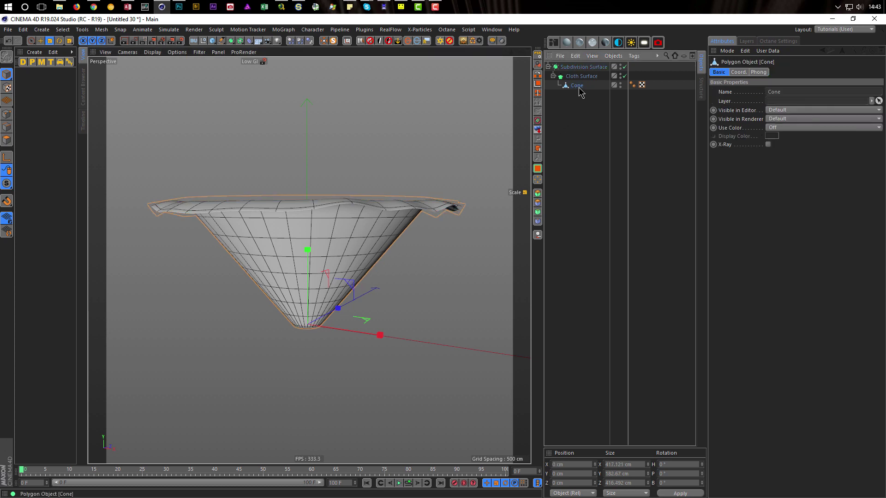
click(250, 41)
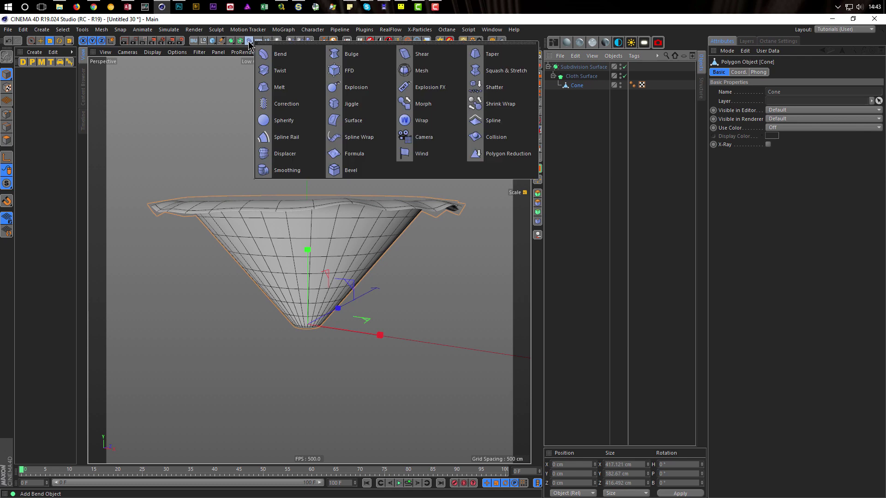
click(350, 74)
alt+drag(356, 232, 331, 211)
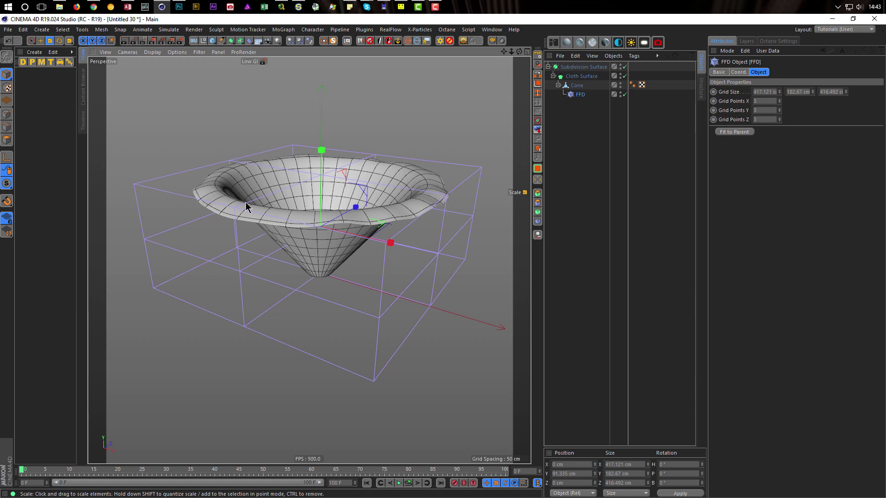
Step: Lower two FFD grid points at the front of the rim by about 174 cm and pull them inward along Z
click(8, 114)
key(space)
click(227, 201)
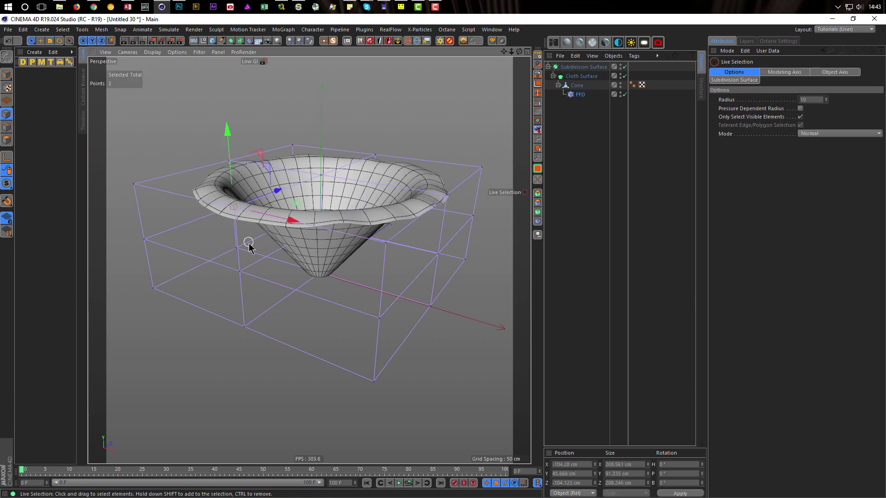
drag(228, 134, 232, 233)
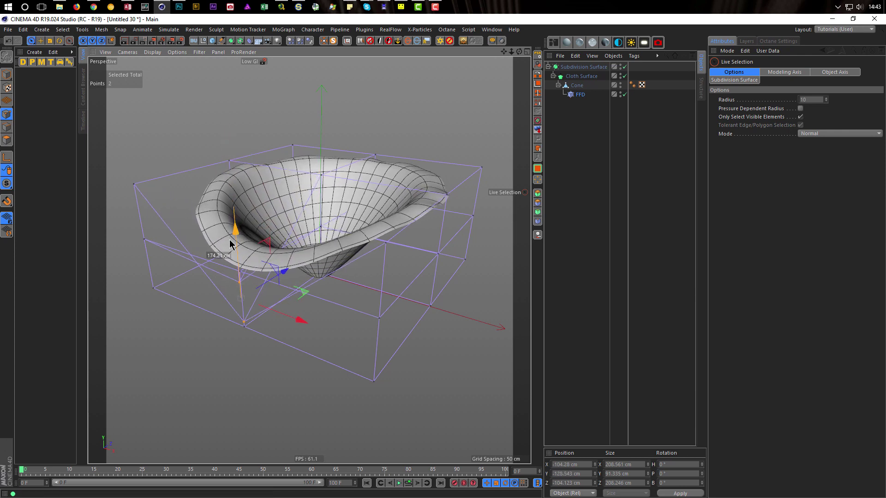
drag(283, 271, 301, 266)
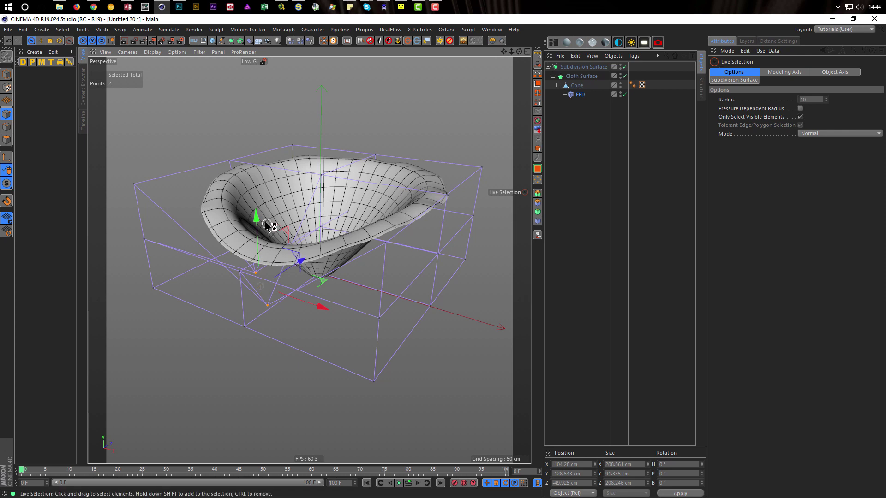
Step: Raise the top middle FFD point and the two top corner points on the rear side of the cage
drag(255, 214, 393, 59)
click(387, 155)
click(490, 174)
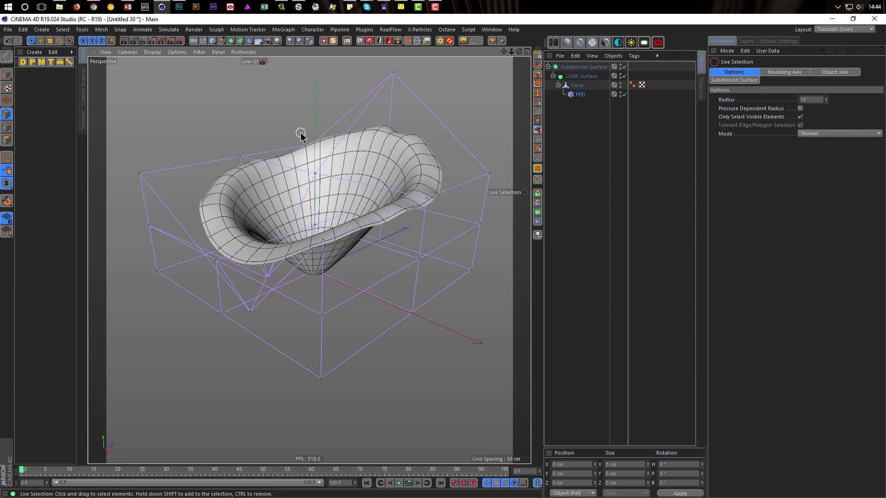
click(319, 143)
shift+click(490, 174)
drag(392, 82, 393, 60)
Step: Hide the FFD cage in the viewport and check the deformed flower from the side
alt+drag(342, 213, 316, 279)
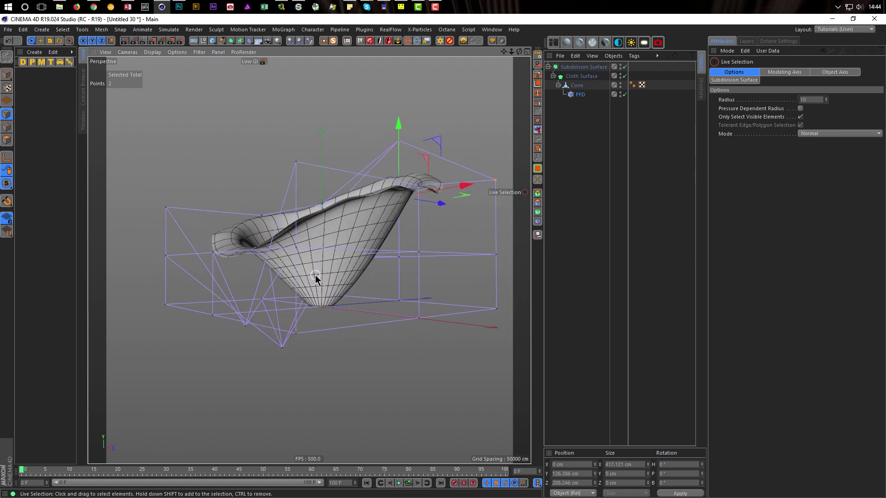
alt+drag(332, 277, 333, 314)
click(620, 93)
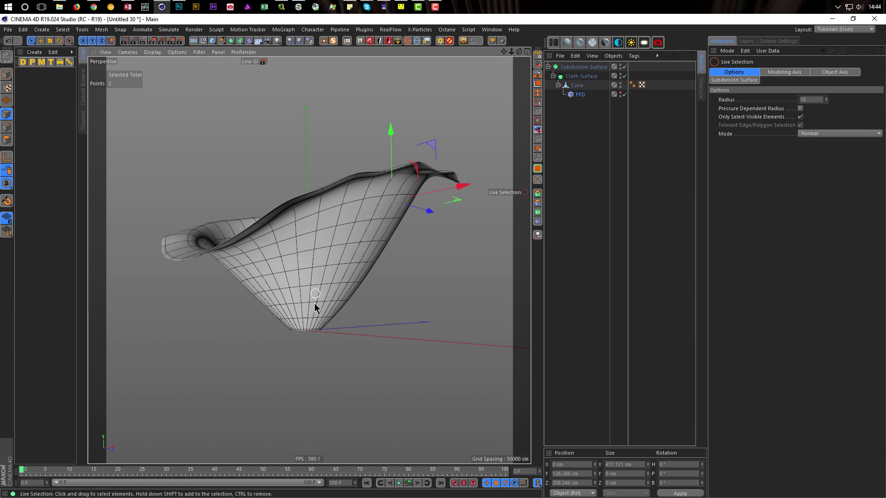
mouse_move(372, 246)
alt+mouse_down()
mouse_move(352, 209)
mouse_move(364, 235)
alt+mouse_up()
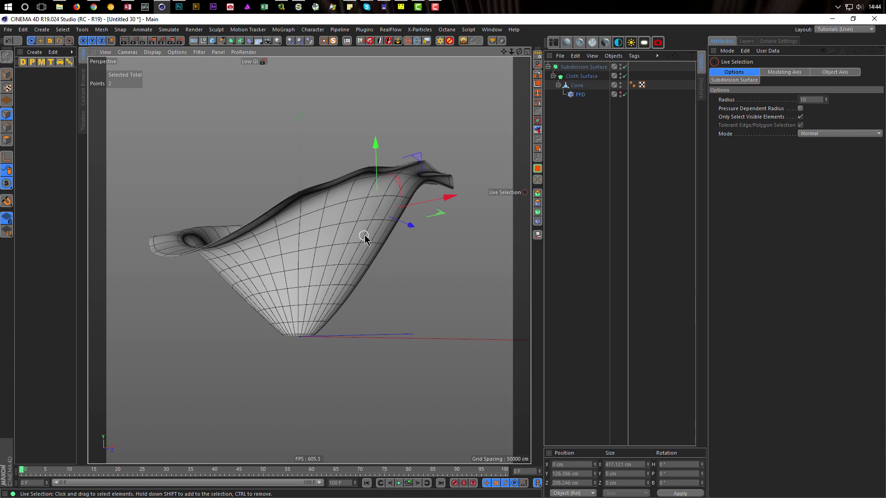
Step: Add a Bulge deformer to the cone below the FFD and set its strength to -17%
click(577, 87)
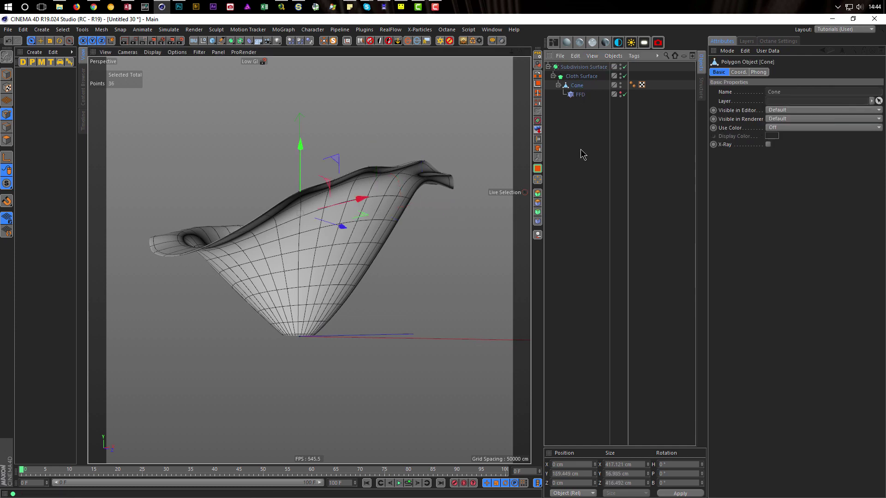
click(249, 42)
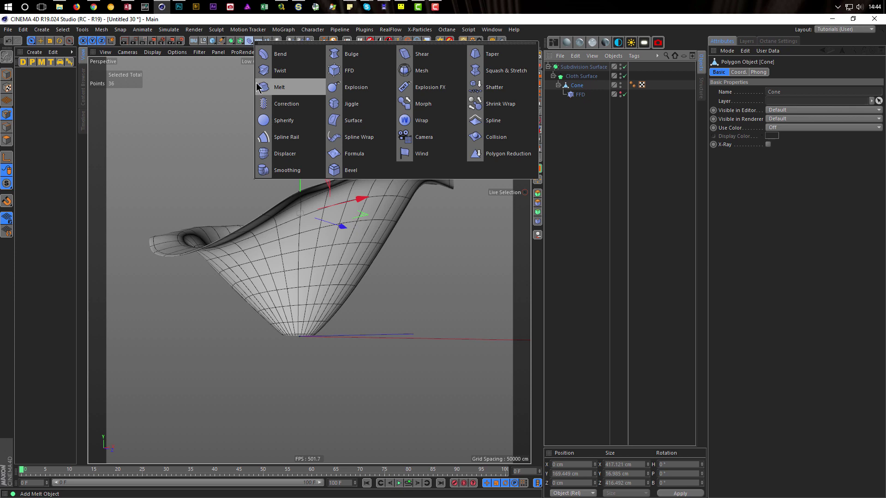
click(360, 53)
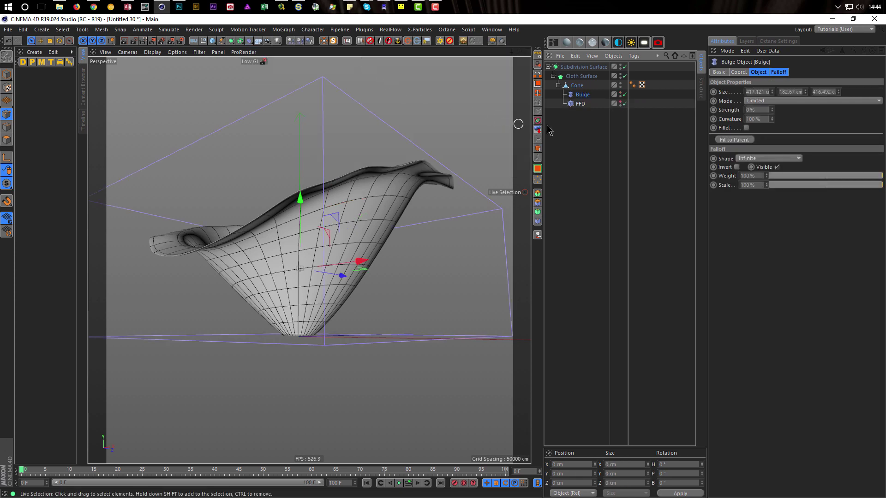
mouse_move(582, 94)
mouse_down()
mouse_move(580, 116)
mouse_move(580, 108)
mouse_up()
alt+drag(360, 240, 383, 214)
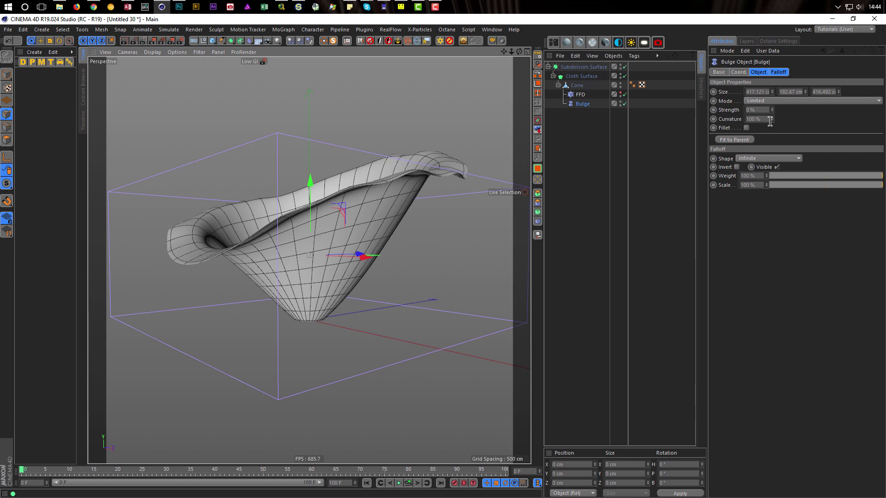
drag(772, 111, 772, 121)
mouse_move(347, 265)
alt+mouse_down()
mouse_move(361, 314)
mouse_move(380, 284)
mouse_move(348, 270)
alt+mouse_up()
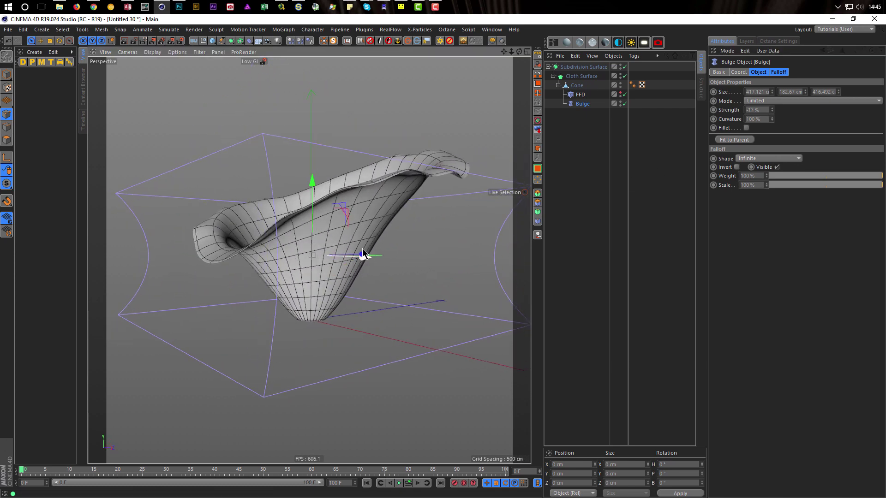
Step: Set the Bulge deformer's Y size to 216.67 cm and move it slightly down along Y
drag(806, 92, 807, 92)
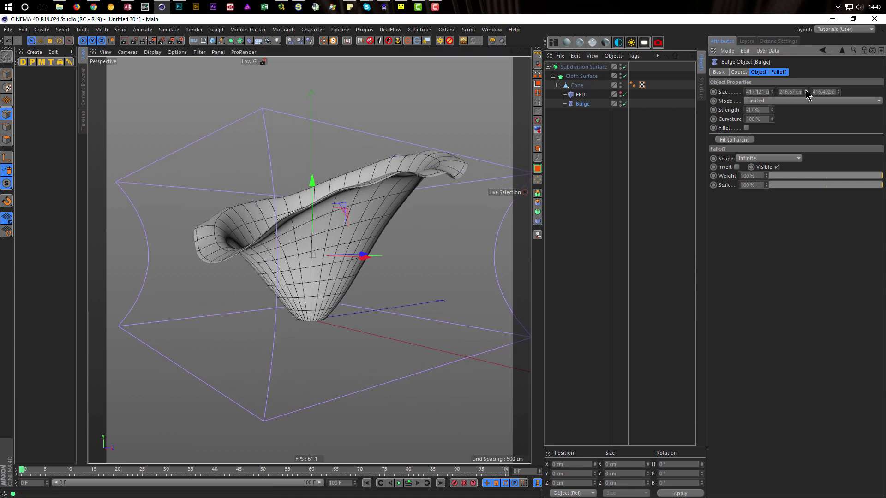
mouse_move(312, 181)
mouse_down()
mouse_move(315, 167)
mouse_move(310, 210)
mouse_move(312, 197)
mouse_up()
alt+drag(327, 245, 353, 249)
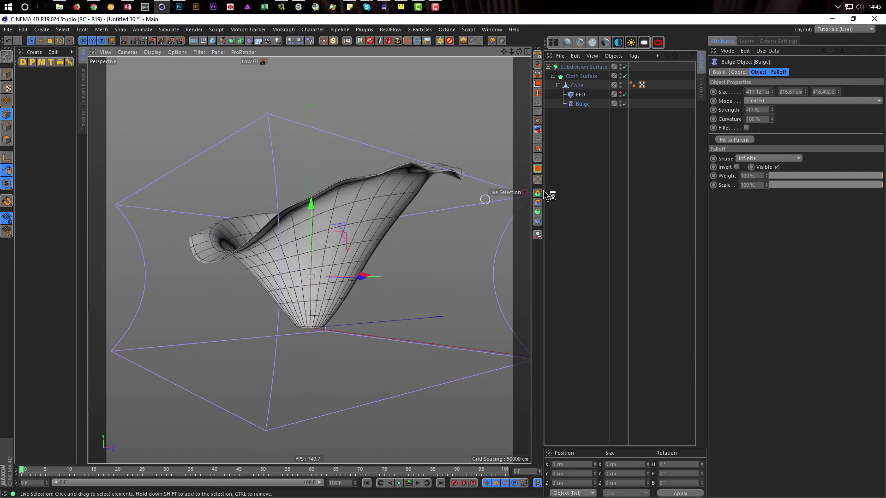
Step: Set the Bulge strength to -20% with Fillet enabled and hide its cage in the viewport
click(772, 111)
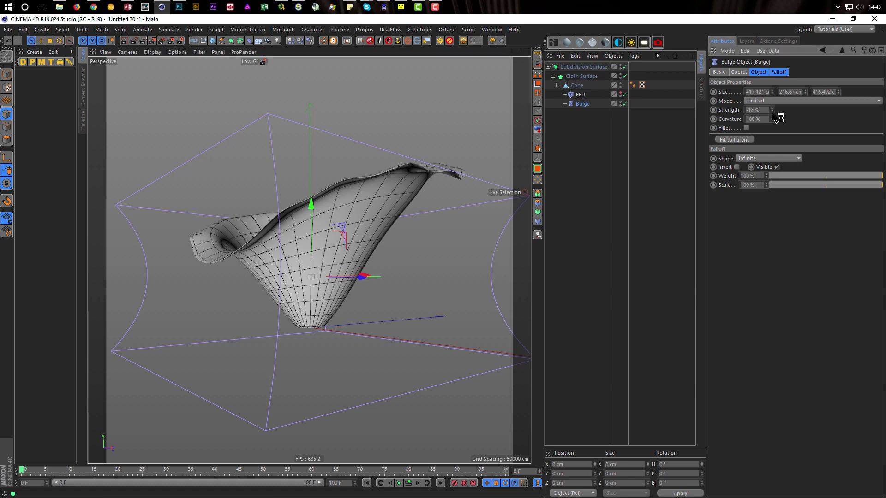
click(772, 112)
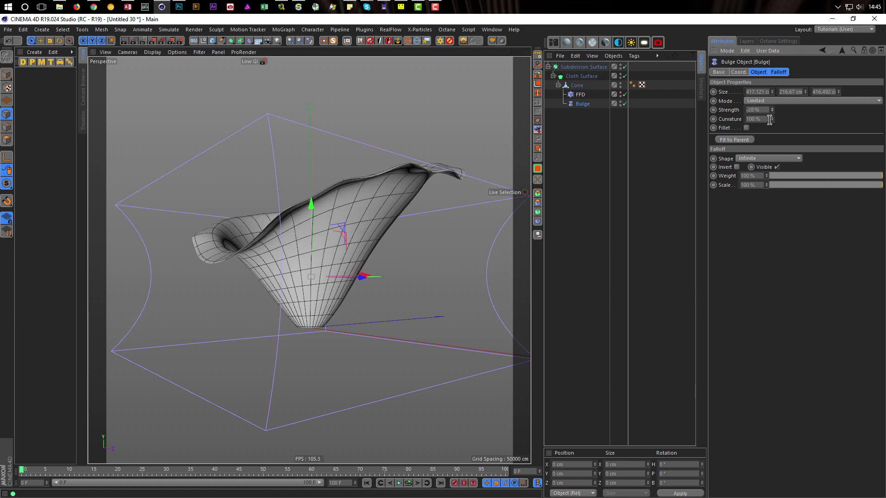
click(746, 128)
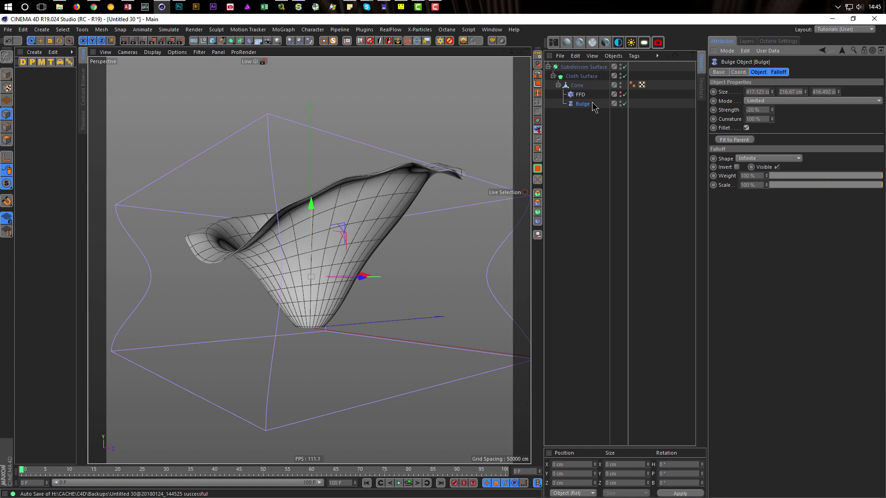
click(577, 86)
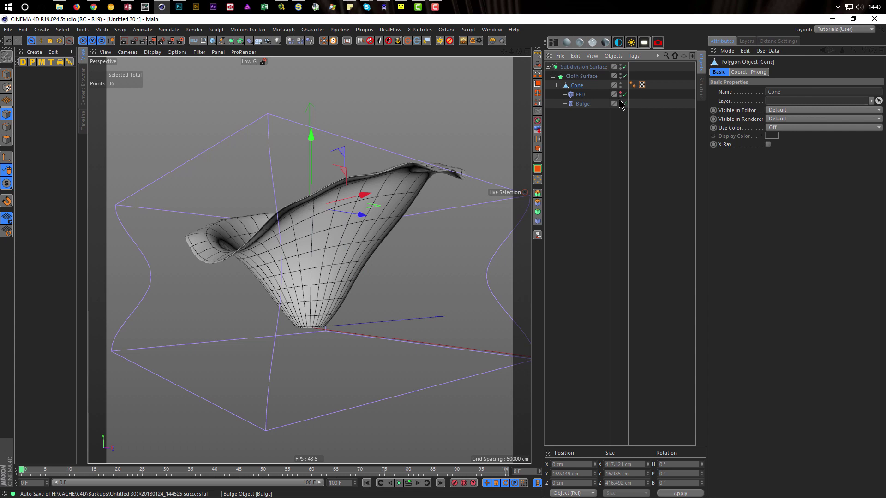
alt+drag(303, 223, 294, 239)
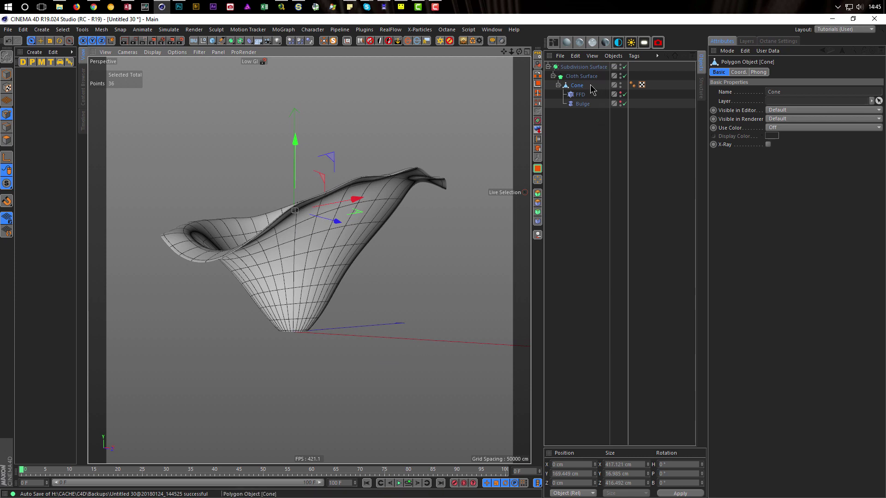
Step: Copy the cone with its deformers into a hidden null named Backup and disable the copy's FFD and Bulge
click(194, 41)
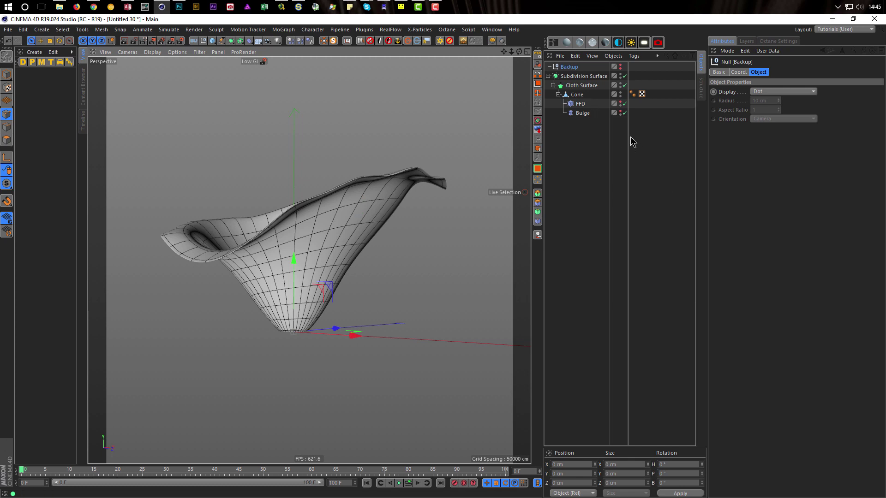
click(572, 94)
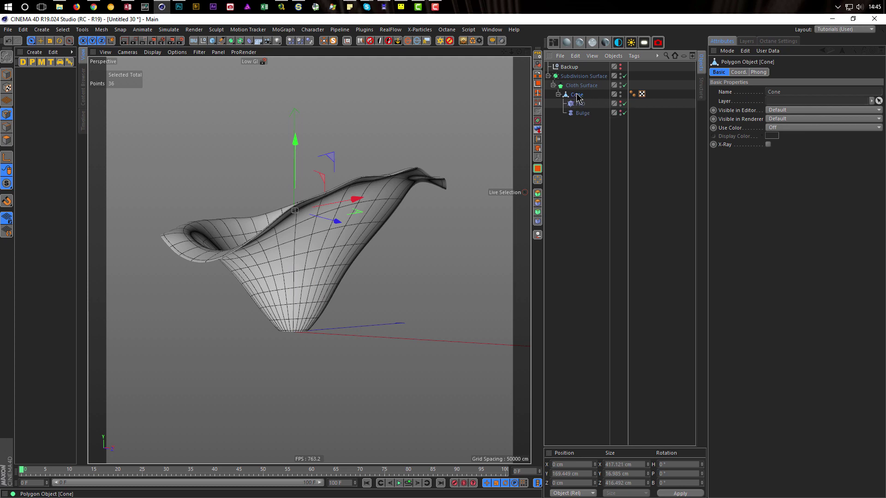
drag(576, 95, 570, 68)
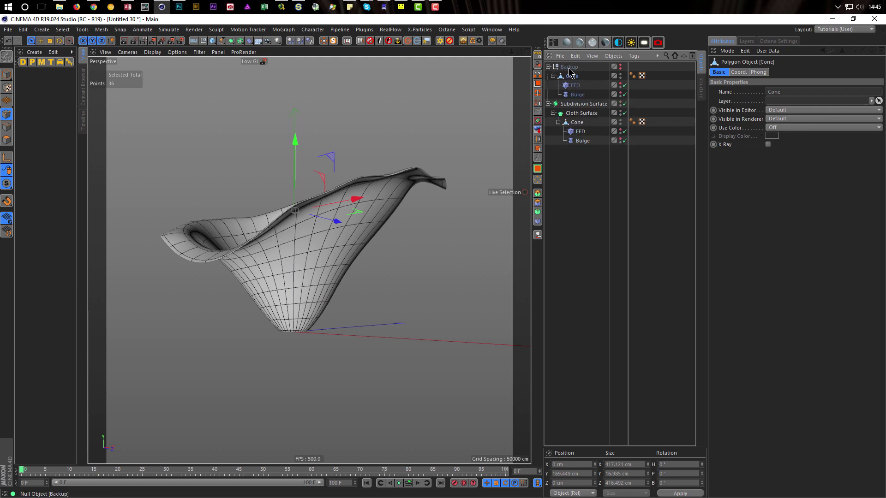
drag(625, 85, 625, 95)
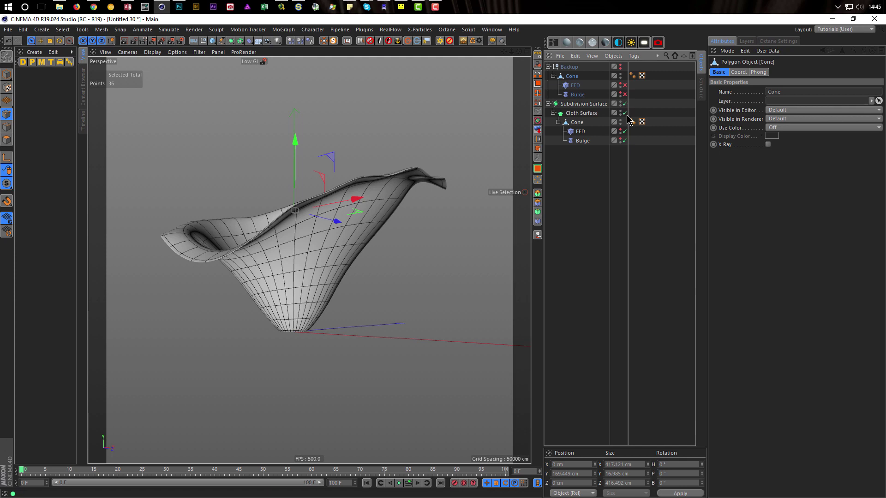
Step: Bake the deformed cone with Current State to Object and delete the original cone with its FFD and Bulge deformers
click(549, 67)
click(580, 96)
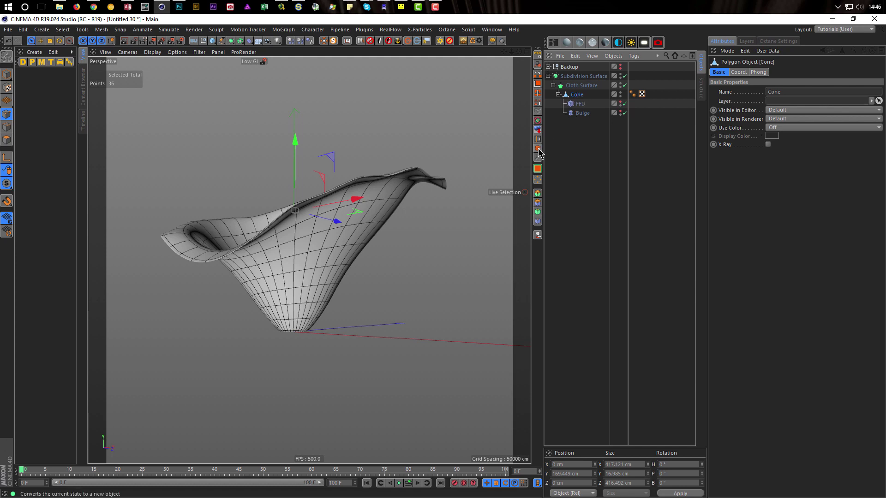
right_click(574, 99)
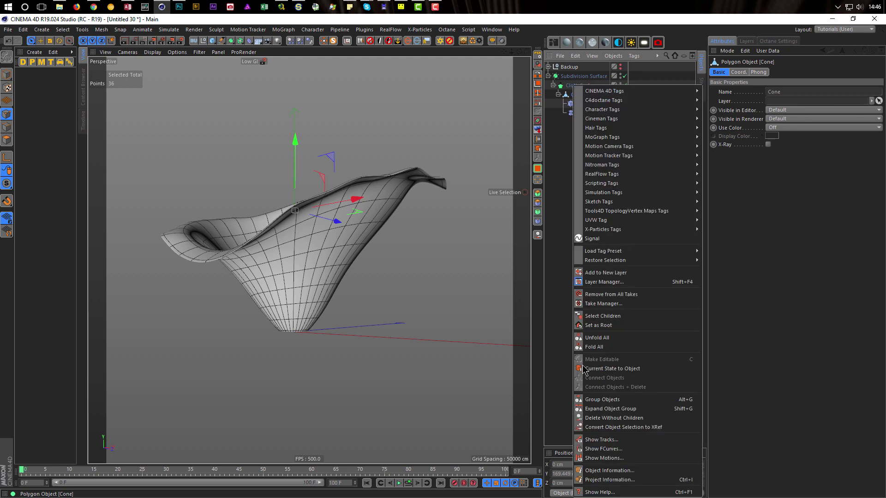
click(614, 370)
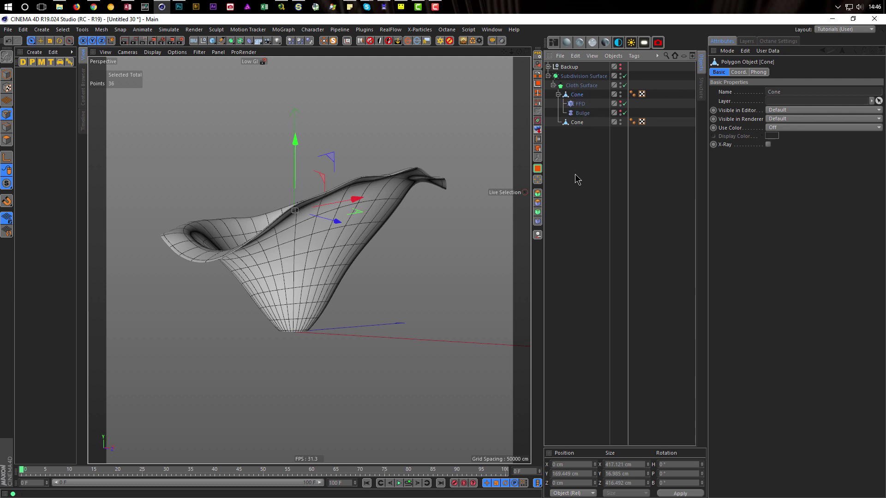
key(Delete)
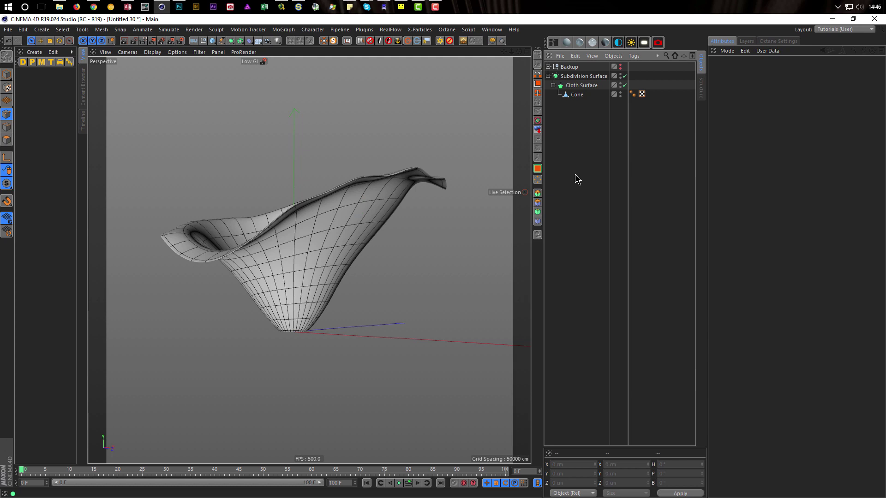
Step: Save the scene in the Temp folder under the file name flower
alt+drag(325, 248, 312, 249)
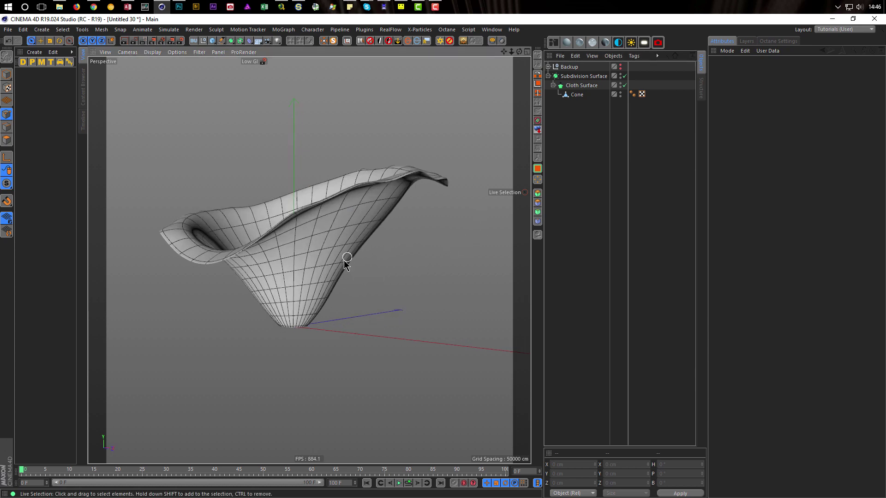
alt+drag(327, 276, 337, 243)
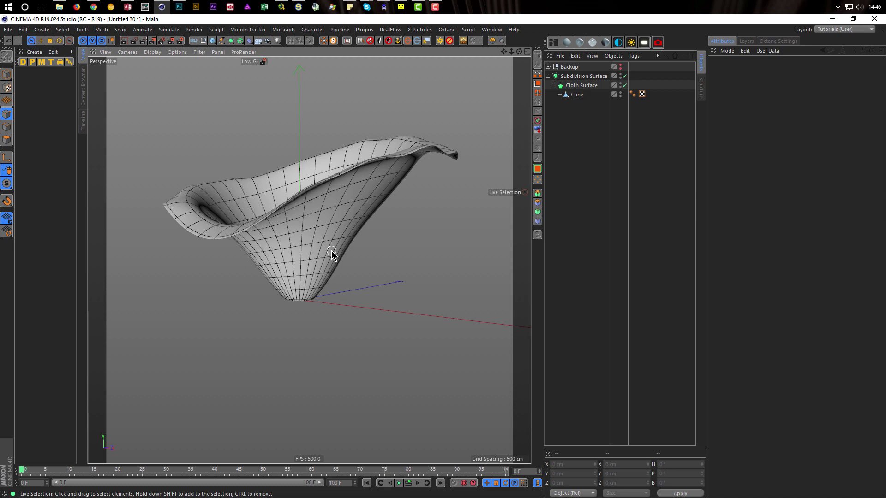
key(ctrl+s)
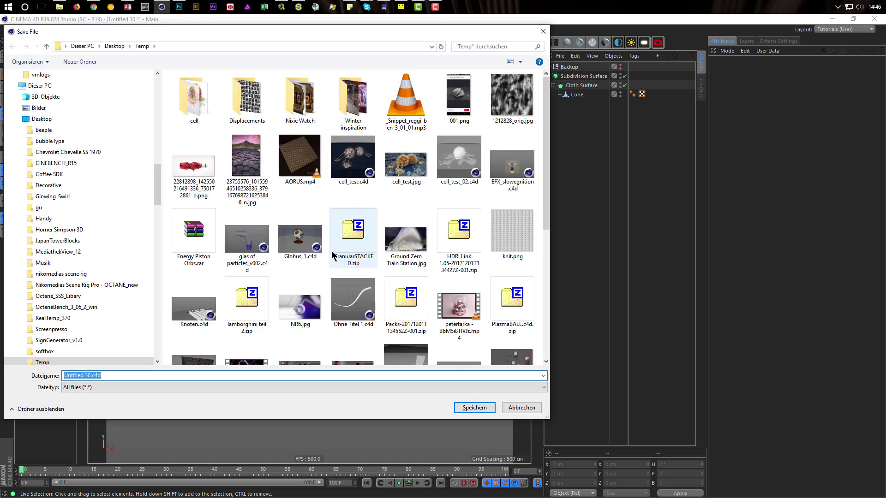
text(flower)
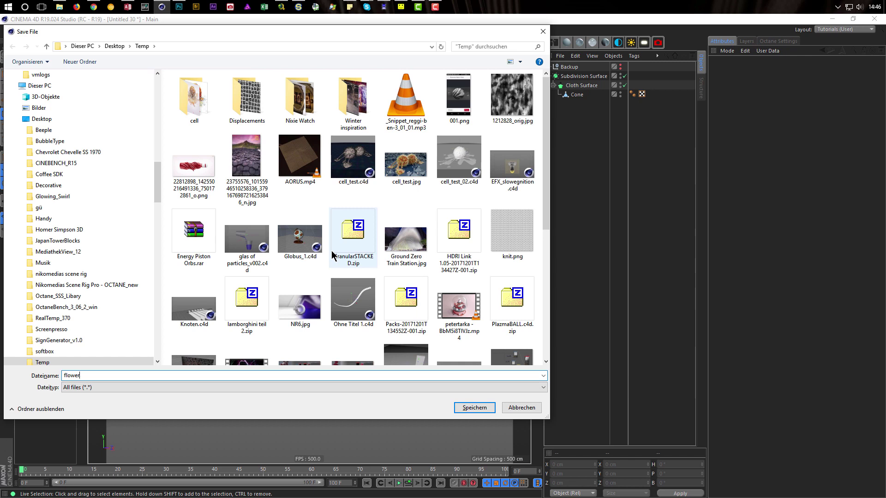
key(Return)
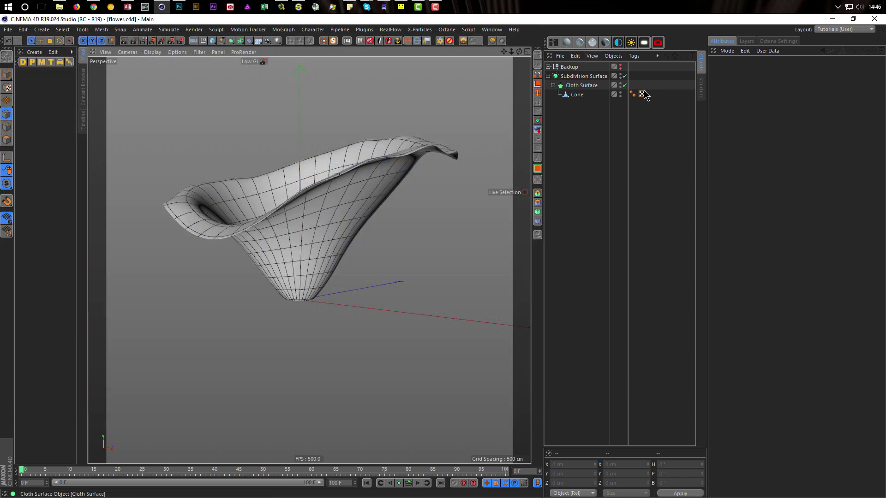
Step: Disable the Subdivision Surface and Cloth Surface, and loop-select the edge ring around the cone's bottom opening
drag(625, 76, 625, 85)
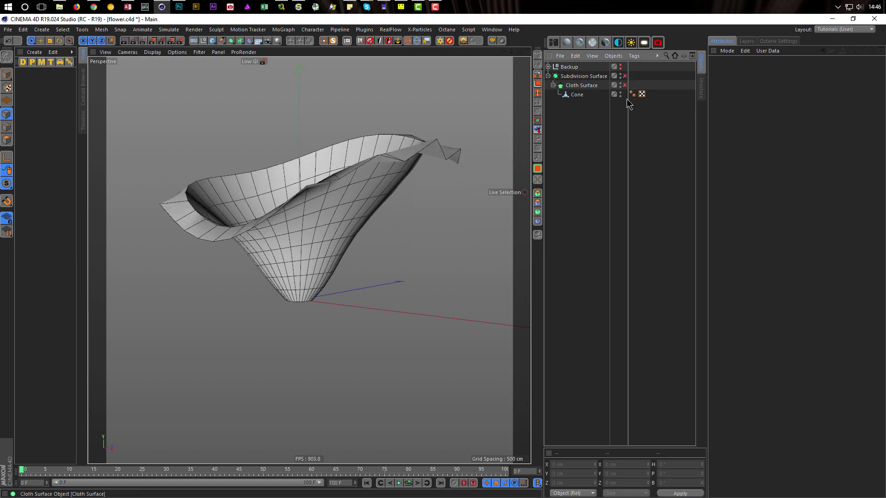
click(7, 139)
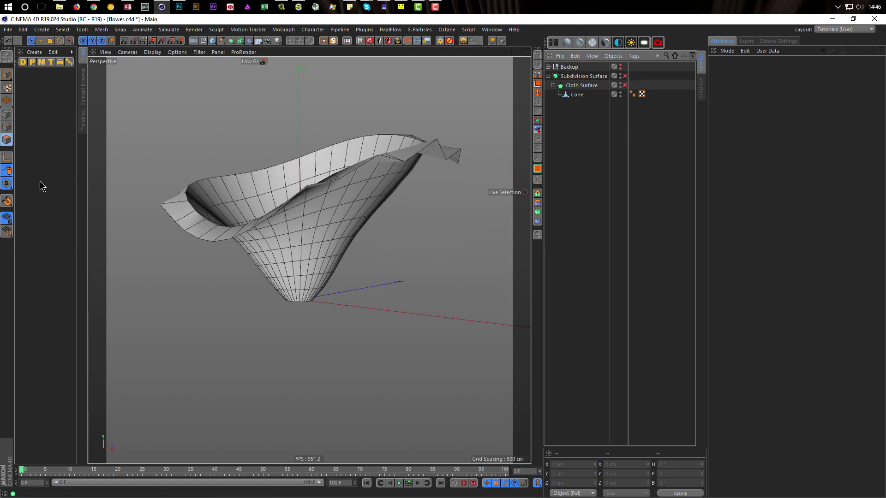
click(577, 95)
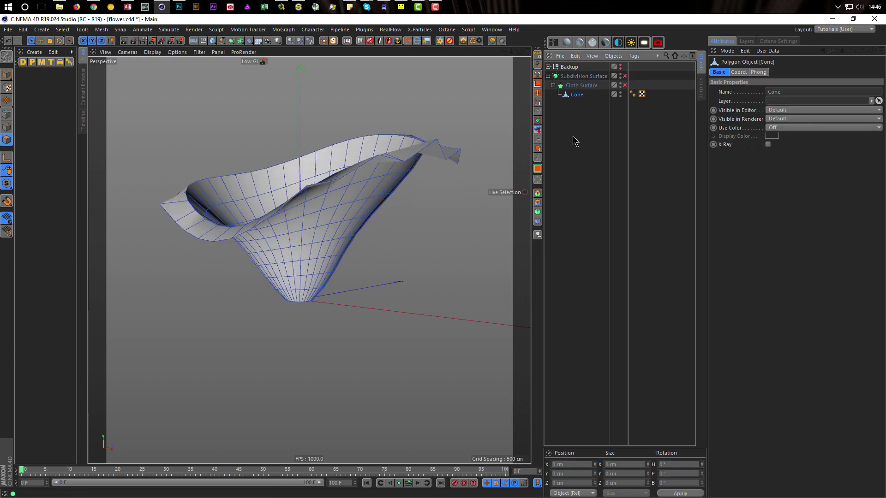
scroll(297, 299, up, 8)
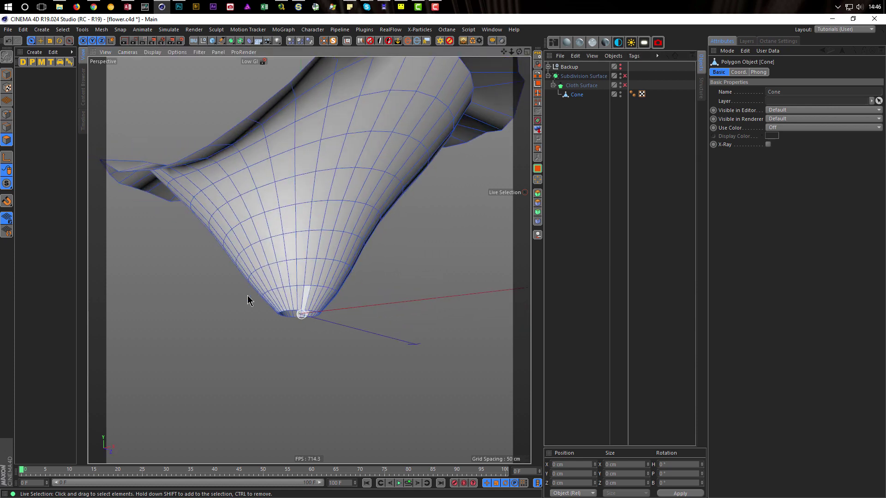
click(7, 127)
scroll(303, 313, up, 2)
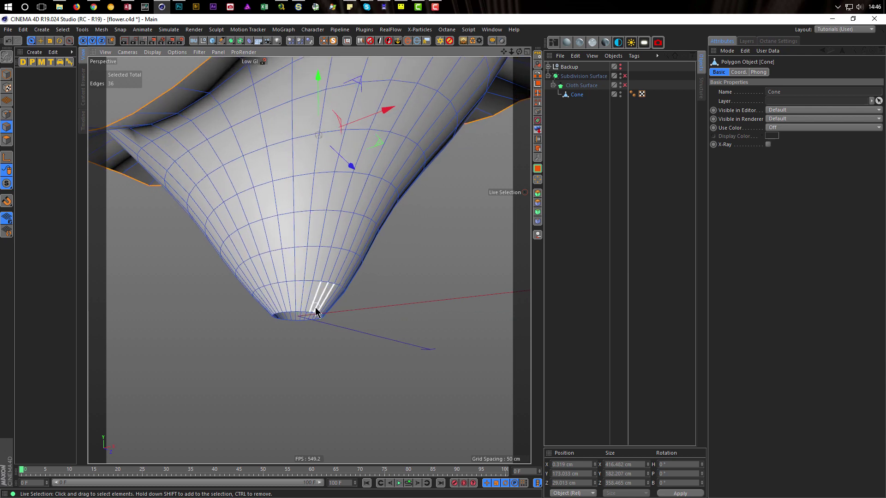
key(u)
key(l)
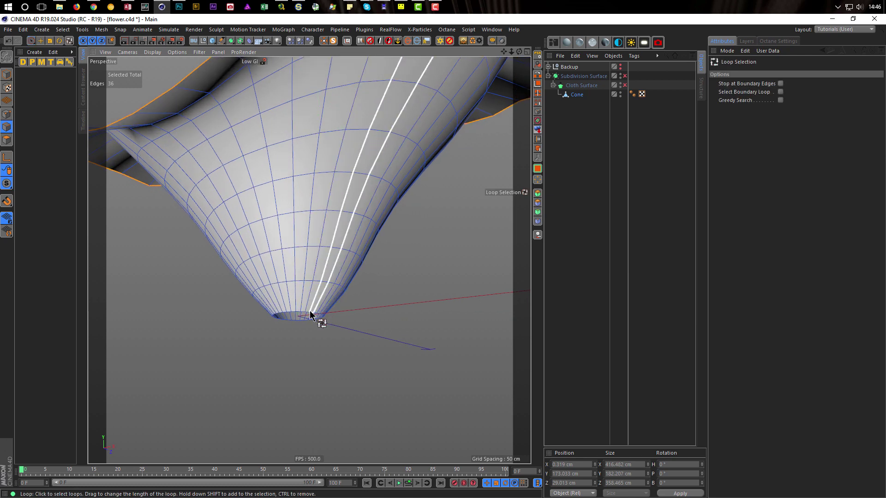
scroll(328, 309, up, 1)
scroll(323, 310, up, 2)
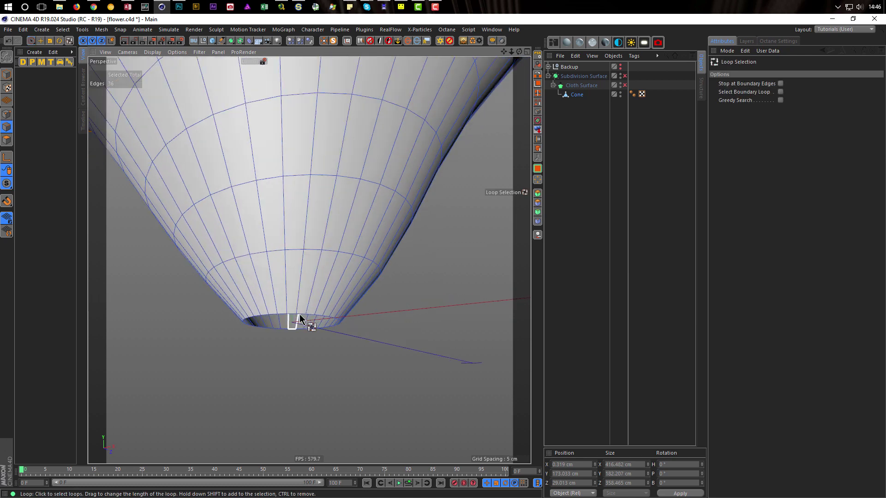
click(303, 322)
Step: Extend the bottom edge loop downward by about 17 cm and scale it to about 19 cm across
alt+right_drag(324, 351, 299, 364)
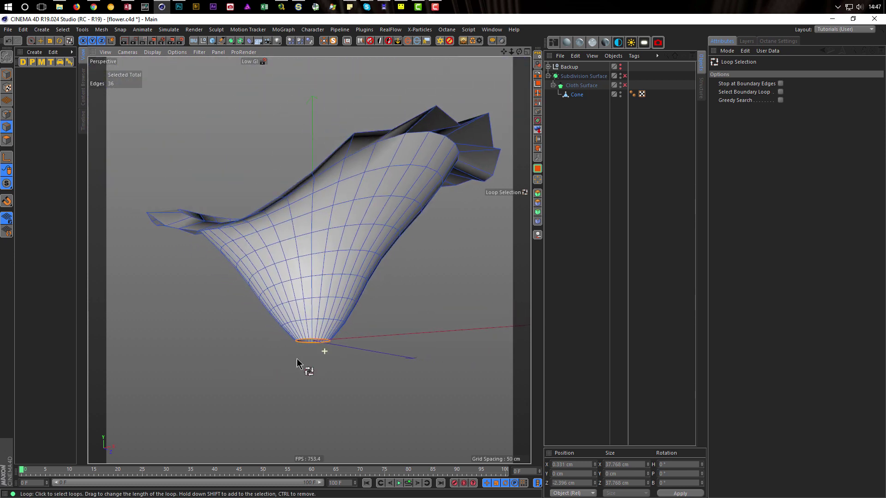
alt+drag(325, 348, 333, 325)
key(e)
drag(315, 266, 313, 281)
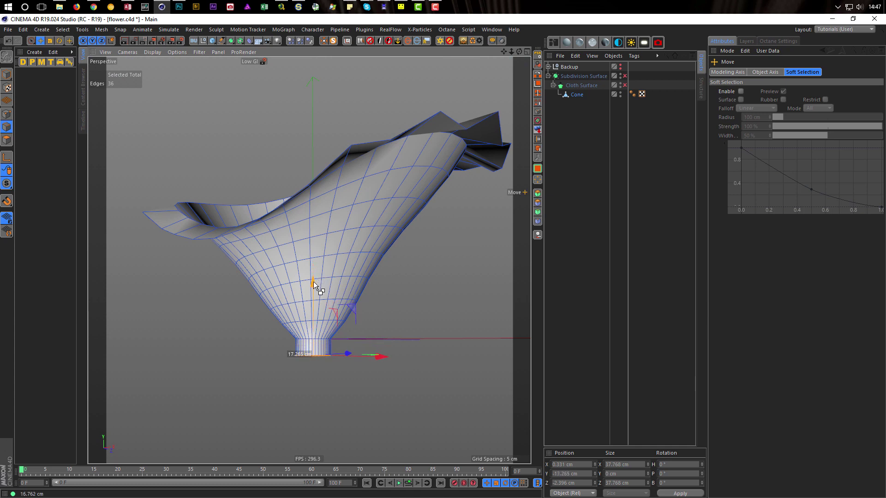
key(t)
drag(502, 349, 300, 382)
scroll(315, 365, up, 5)
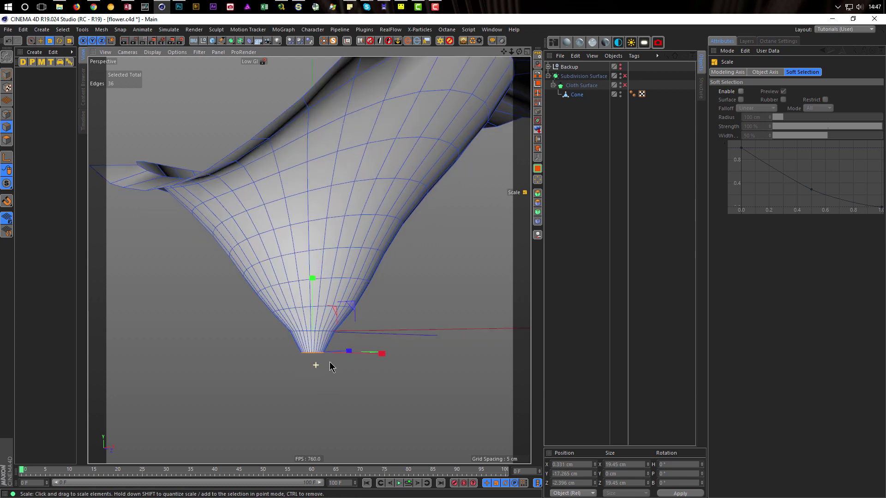
Step: Loop-select the two lowest polygon rings of the cone and split them into a separate object
click(8, 141)
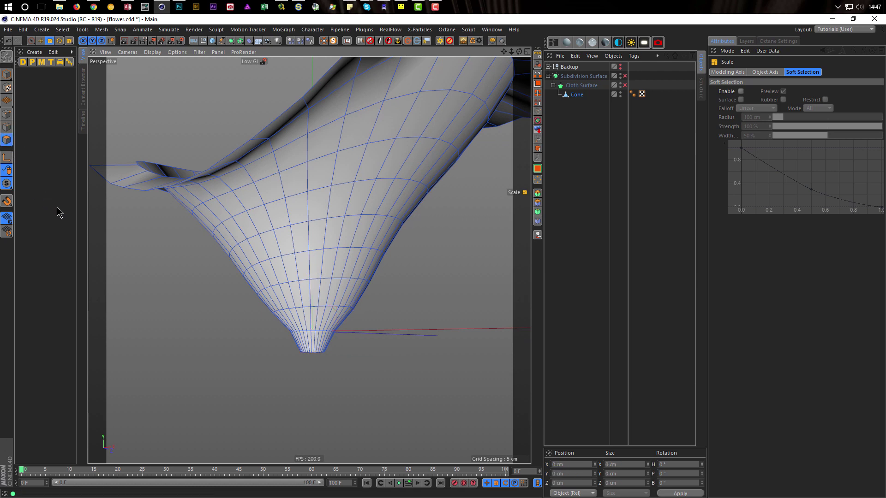
key(u)
key(l)
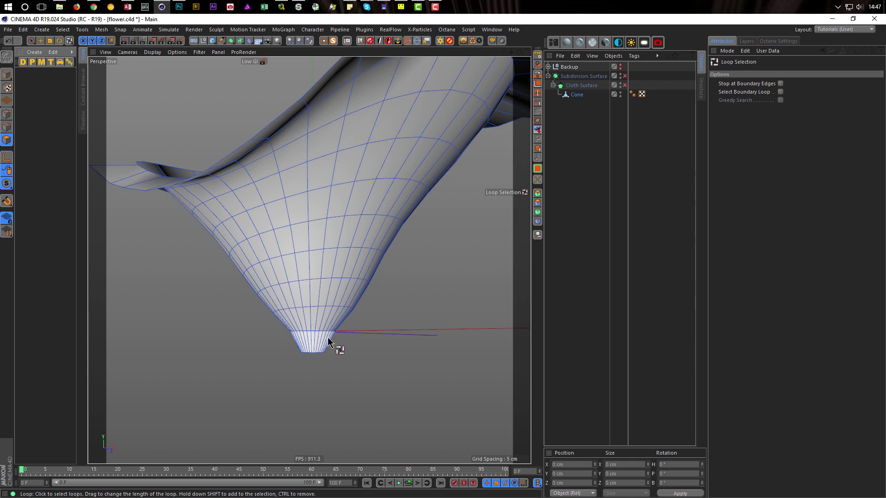
click(327, 338)
shift+click(323, 321)
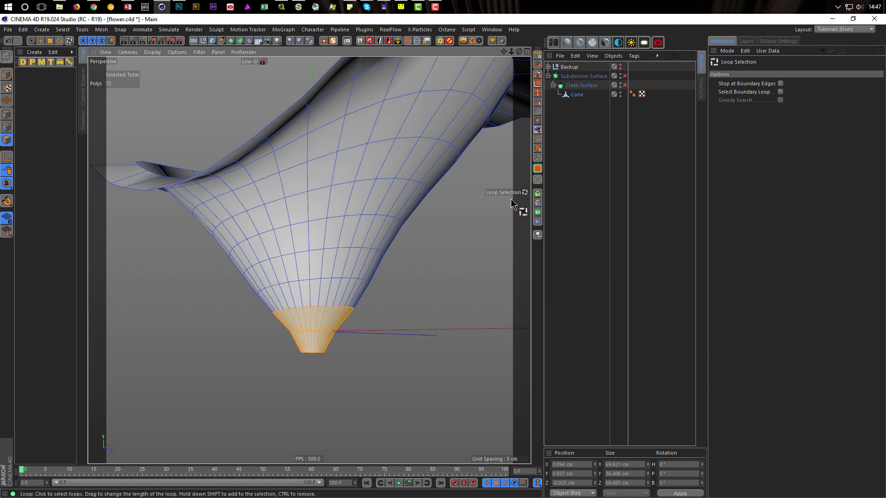
key(u)
key(p)
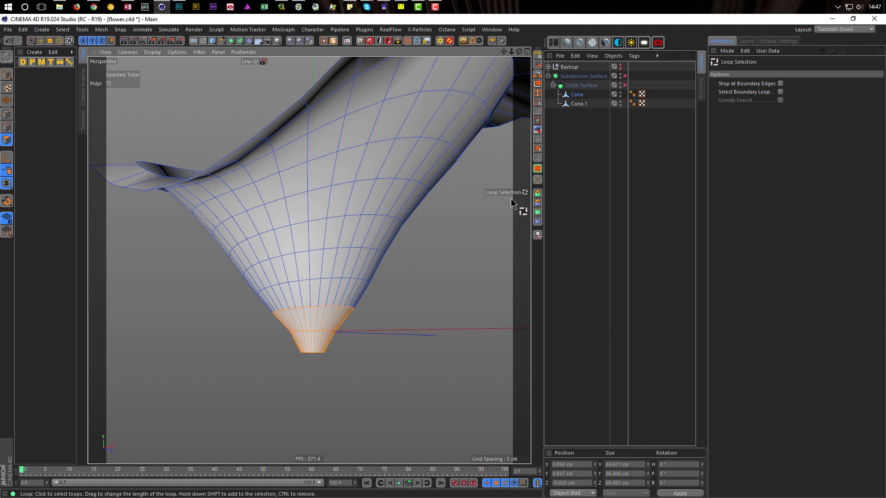
Step: Move the split-off piece out of the Subdivision Surface hierarchy and rename it Stem
drag(578, 105, 568, 133)
double_click(566, 105)
text(Stem)
key(Return)
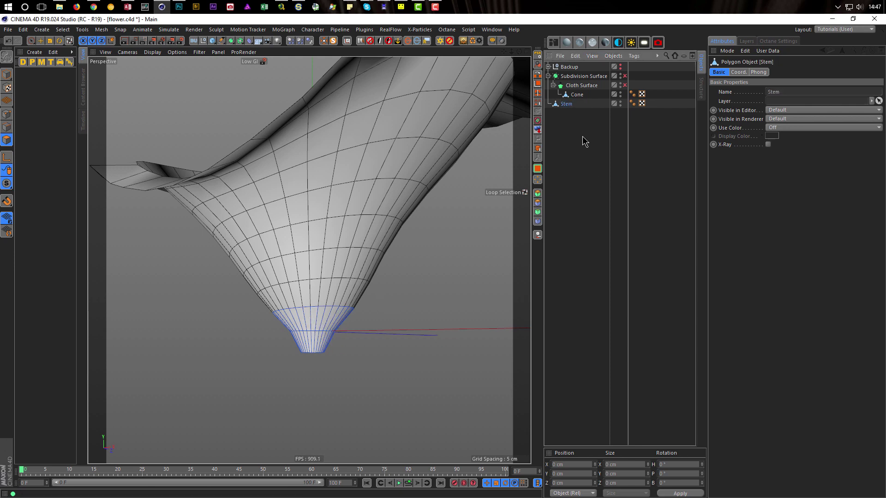
Step: Group the Cloth Surface into a null under the Subdivision Surface and place Stem inside that null
click(553, 86)
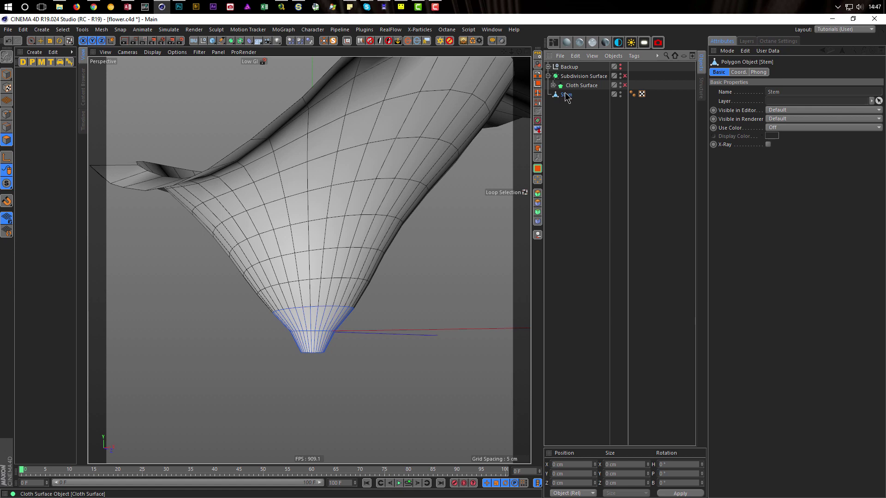
click(574, 87)
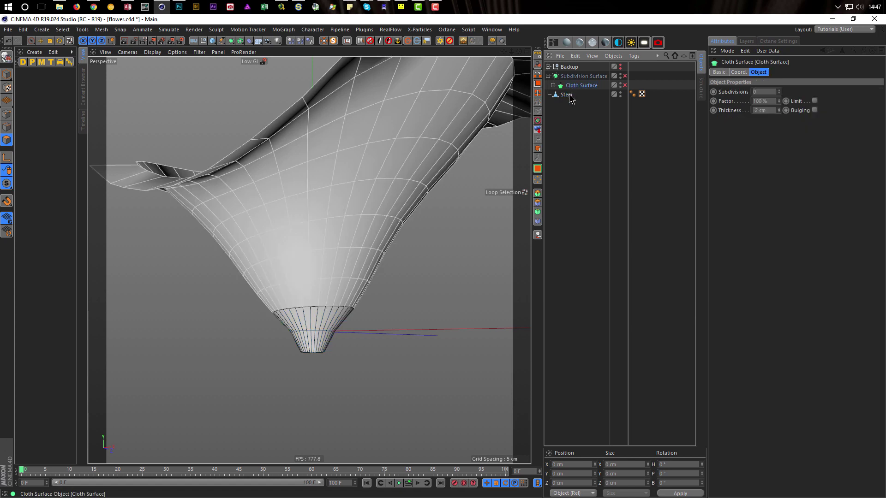
key(alt+g)
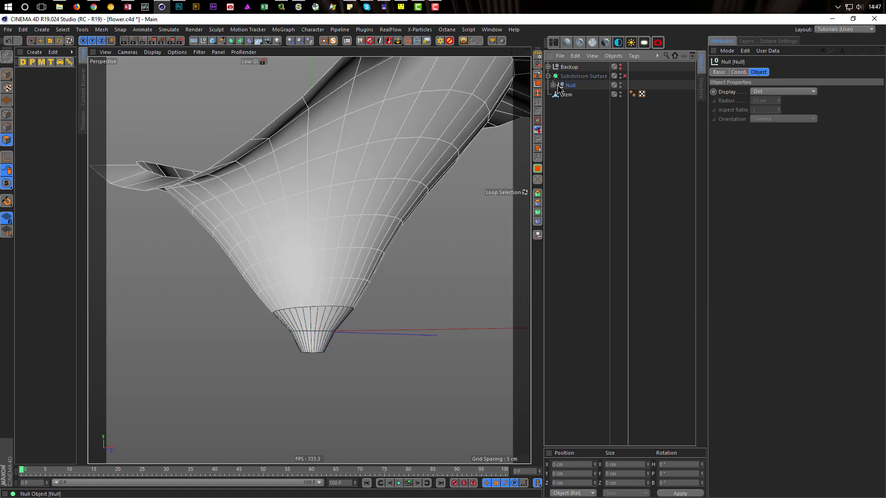
click(553, 85)
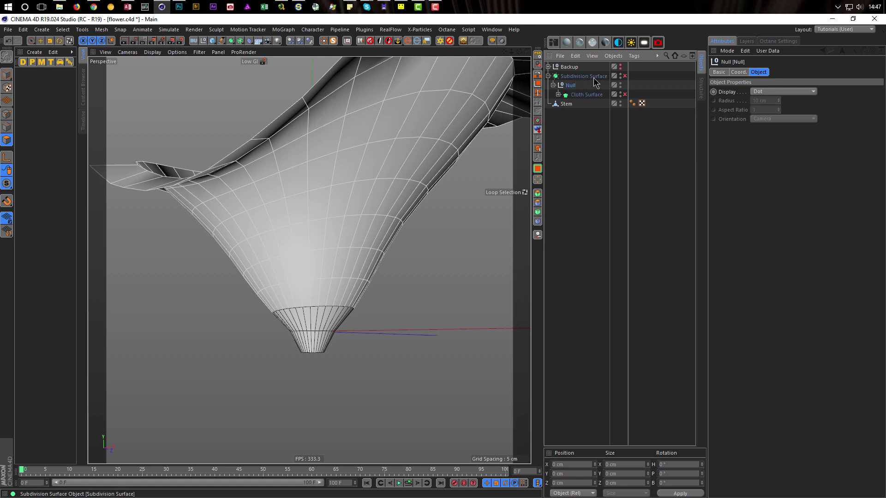
click(577, 103)
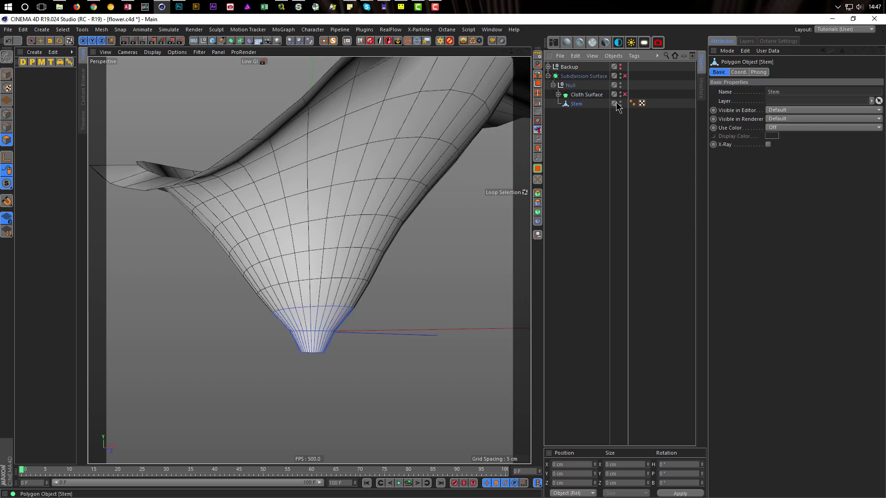
Step: Toggle the Subdivision Surface on and off to check the smoothing, and hide the Cloth Surface to isolate the stem
click(625, 76)
click(625, 76)
click(620, 92)
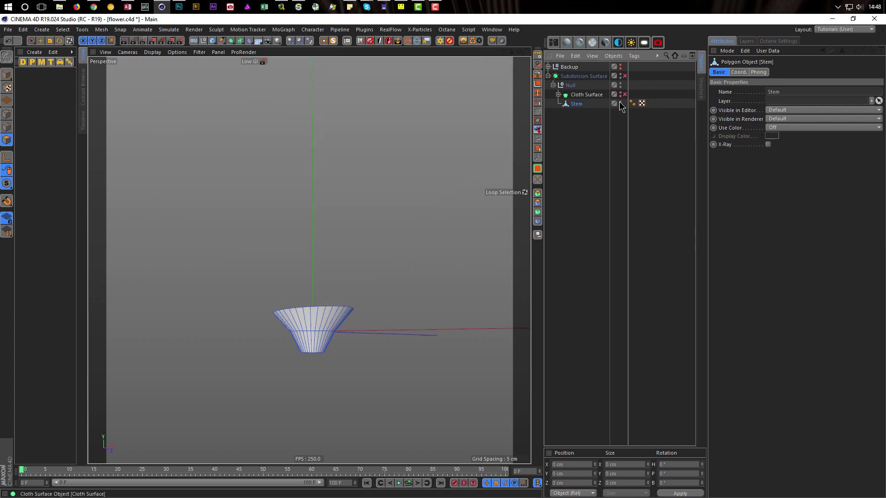
alt+right_drag(303, 323, 340, 300)
alt+drag(341, 299, 330, 272)
Step: Slide the first points of the Stem's upper rim down along their edges to start a jagged sepal edge
click(7, 114)
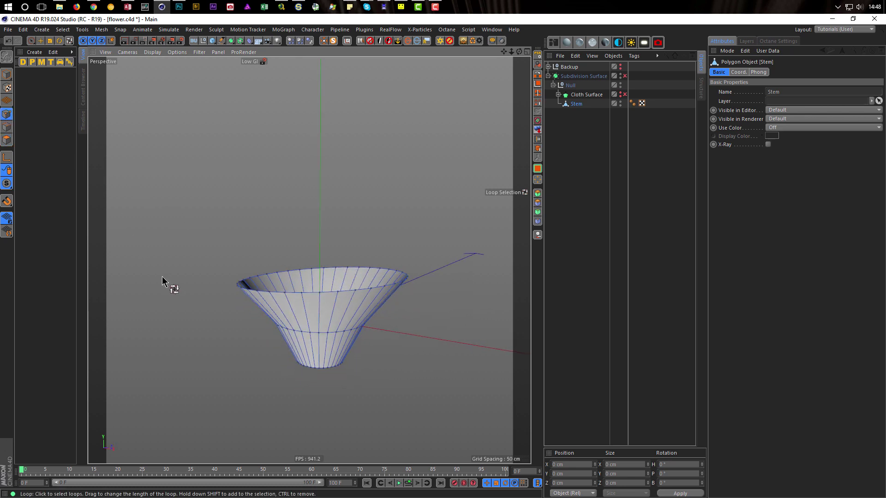
key(m)
key(o)
alt+right_drag(300, 311, 326, 301)
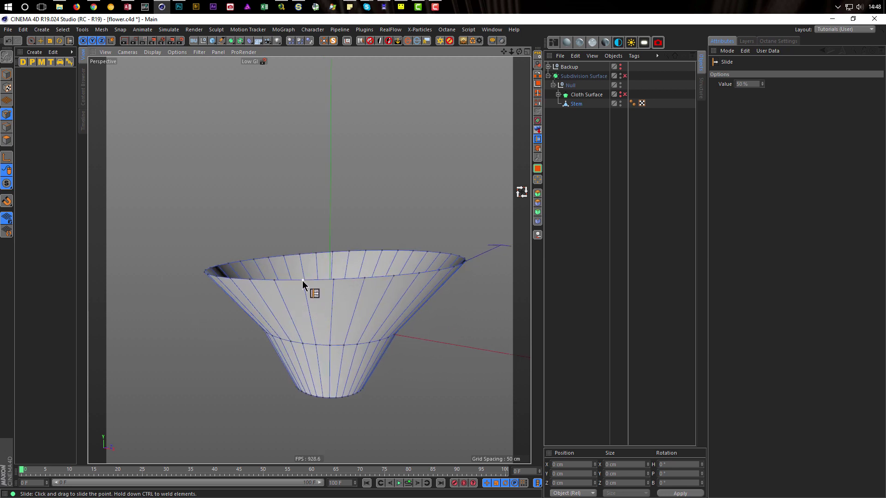
drag(303, 280, 306, 301)
drag(309, 310, 309, 315)
drag(364, 280, 409, 277)
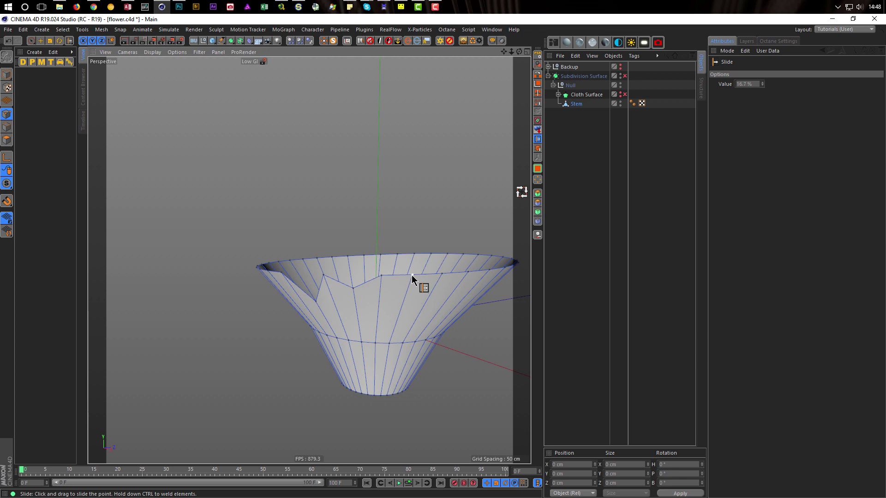
Step: Continue around the rest of the Stem's rim, sliding points down by uneven amounts to complete the irregular zigzag
alt+drag(414, 308, 395, 292)
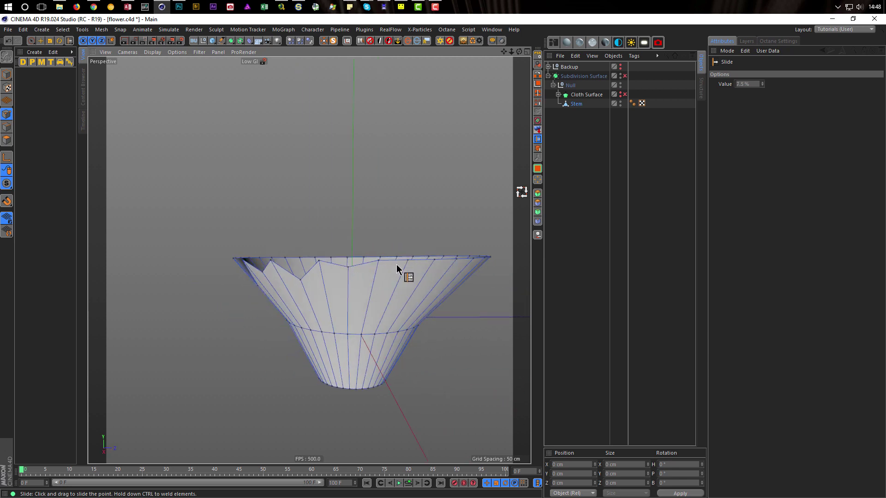
alt+drag(403, 285, 373, 266)
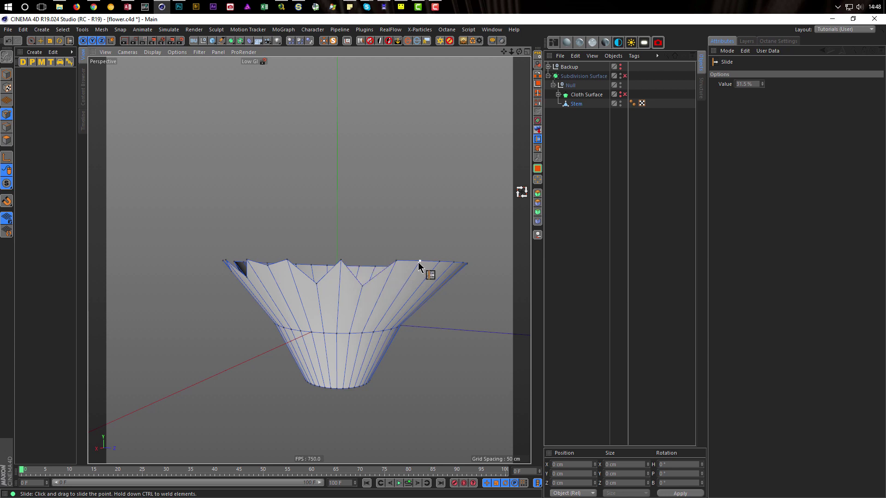
alt+drag(401, 278, 394, 301)
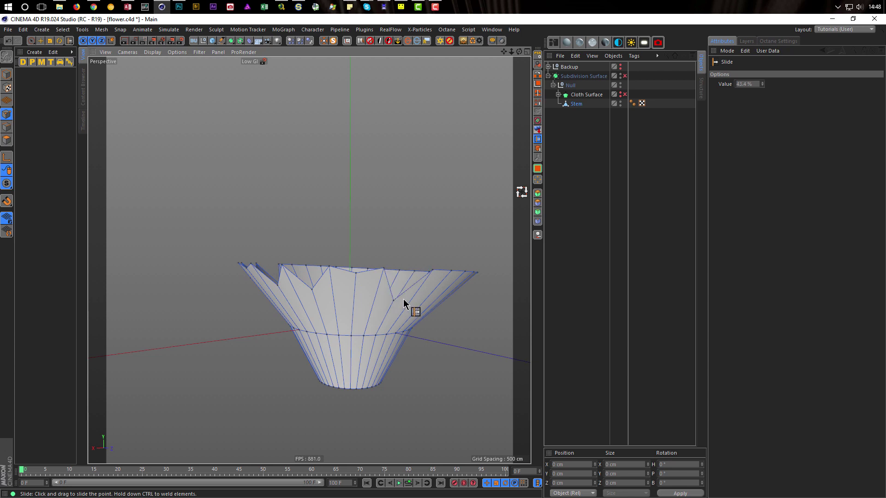
alt+middle_drag(410, 296, 371, 300)
alt+drag(452, 301, 461, 285)
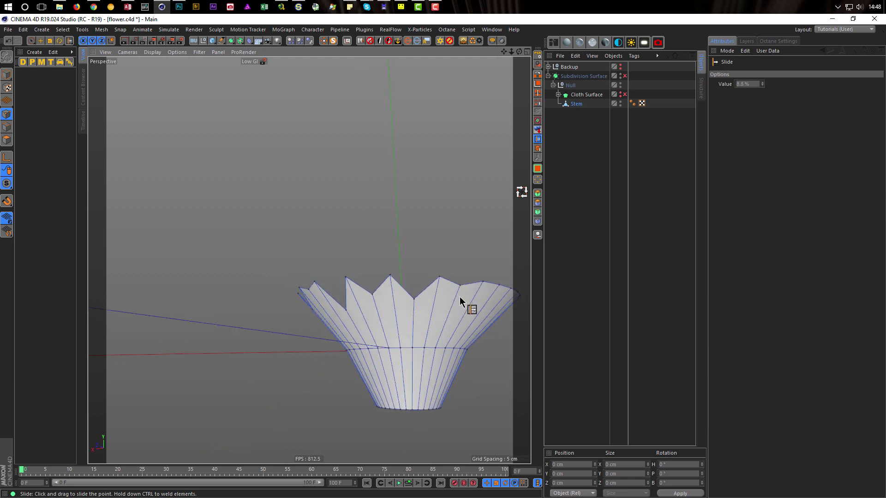
alt+middle_drag(461, 299, 402, 301)
mouse_move(403, 301)
alt+mouse_down()
mouse_move(438, 298)
mouse_move(415, 311)
alt+mouse_up()
alt+middle_drag(443, 309, 414, 311)
alt+drag(414, 312, 450, 306)
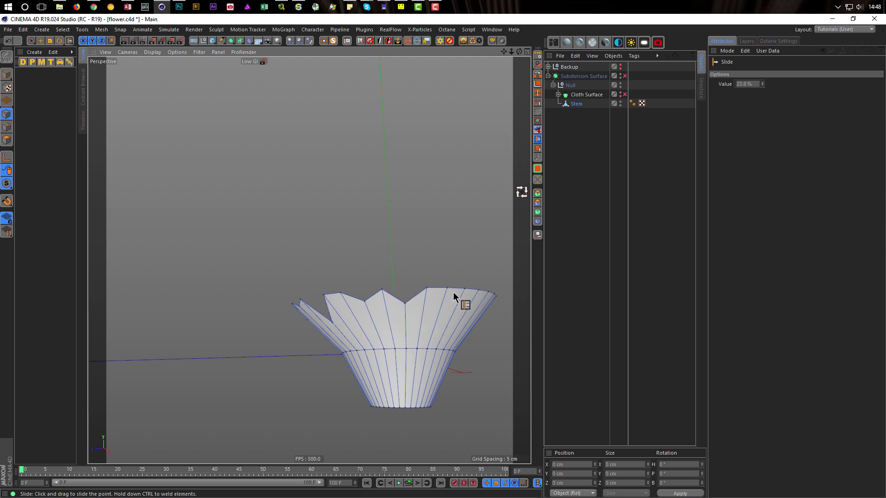
alt+middle_drag(457, 323, 336, 329)
alt+drag(336, 328, 90, 190)
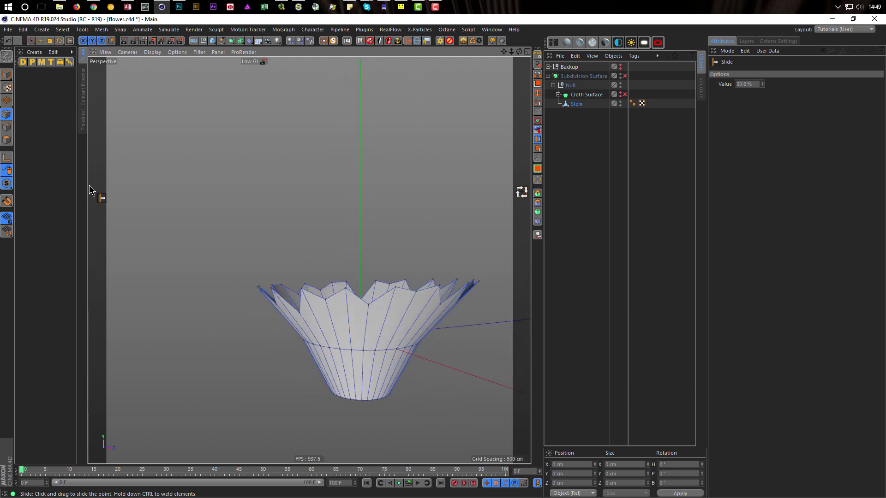
Step: Return to model mode and turn the Cloth Surface and the Subdivision Surface back on
click(6, 74)
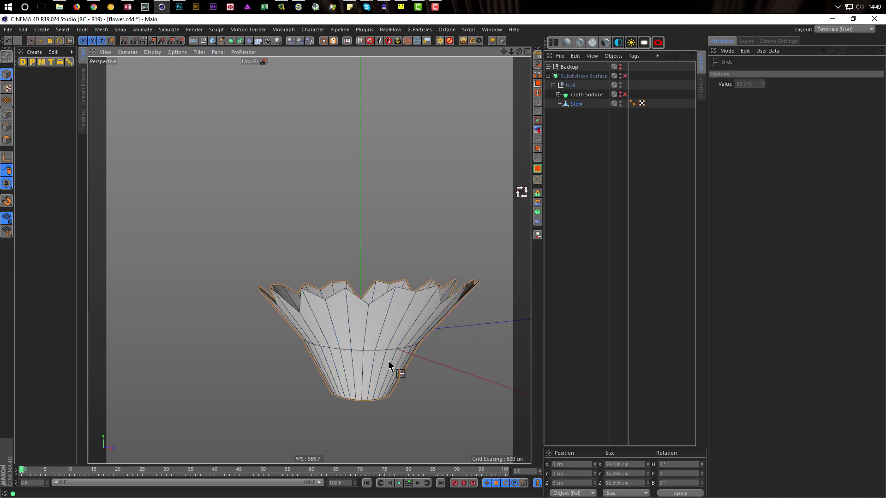
alt+middle_drag(388, 333, 368, 287)
alt+drag(351, 292, 315, 345)
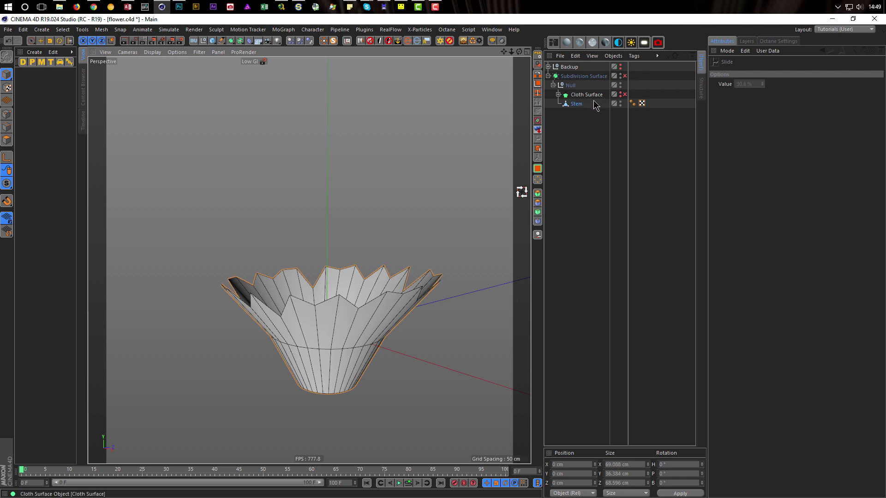
click(624, 95)
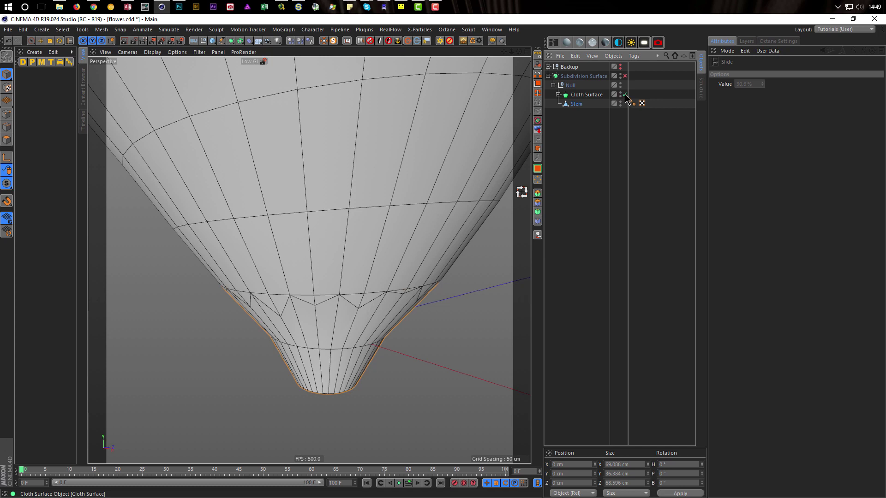
click(625, 76)
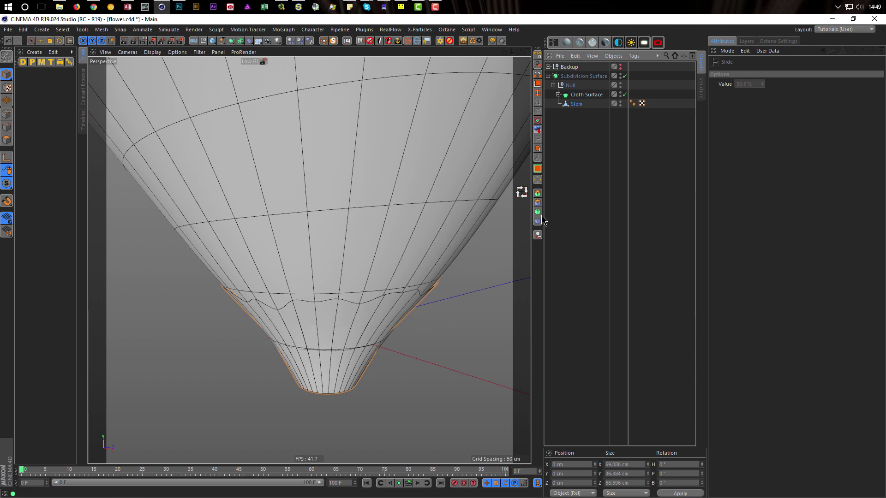
Step: Rename the Cloth Surface holding the petals as Flower
click(575, 105)
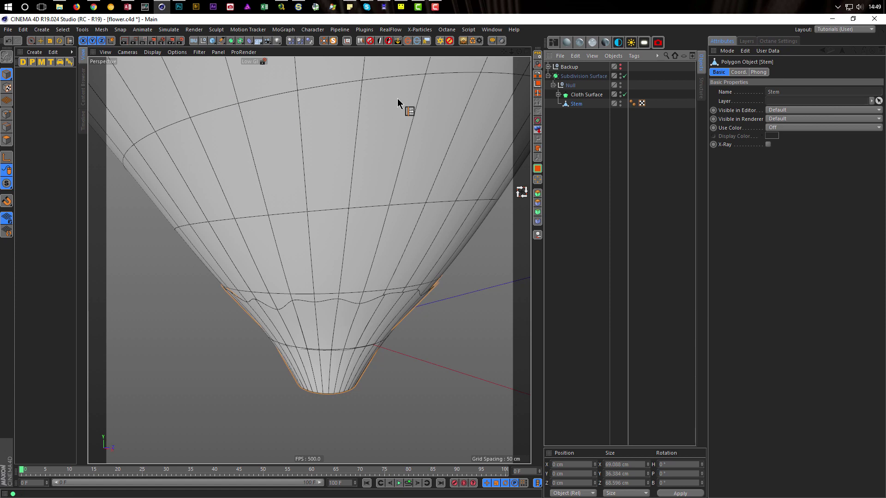
double_click(591, 96)
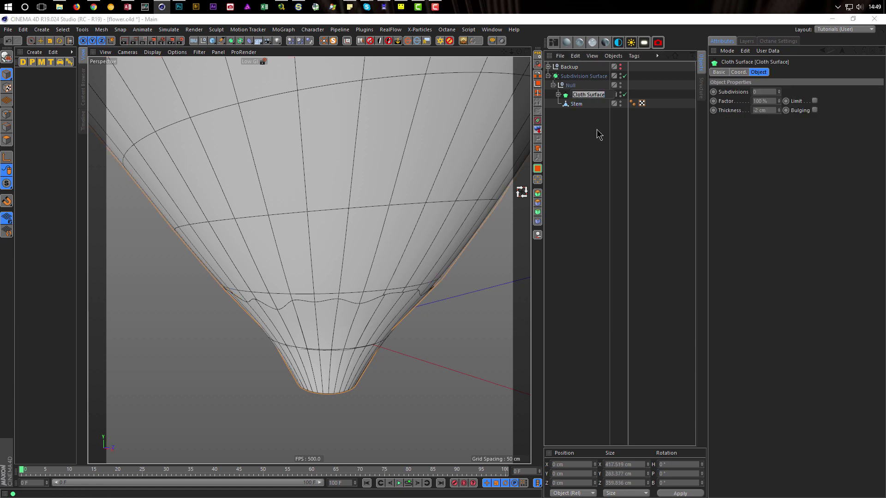
text(Flower)
key(Return)
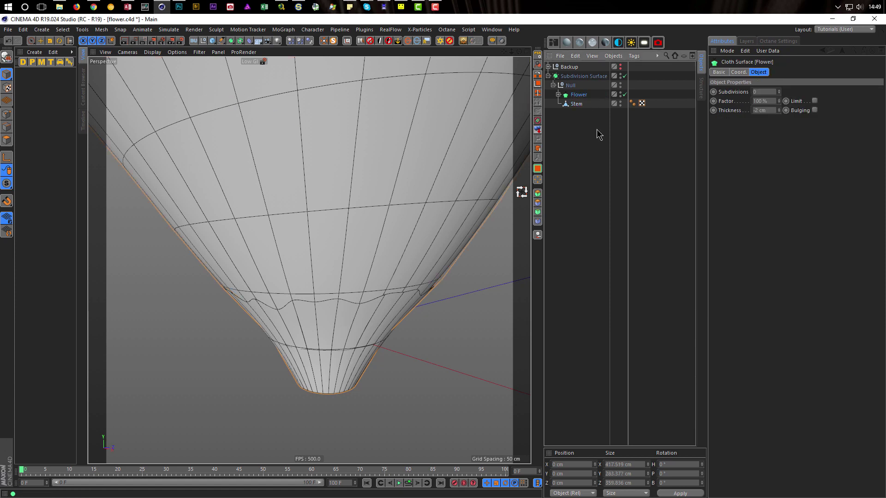
Step: Add a new Cloth Surface as parent of the Stem mesh and rename it Stem
click(577, 104)
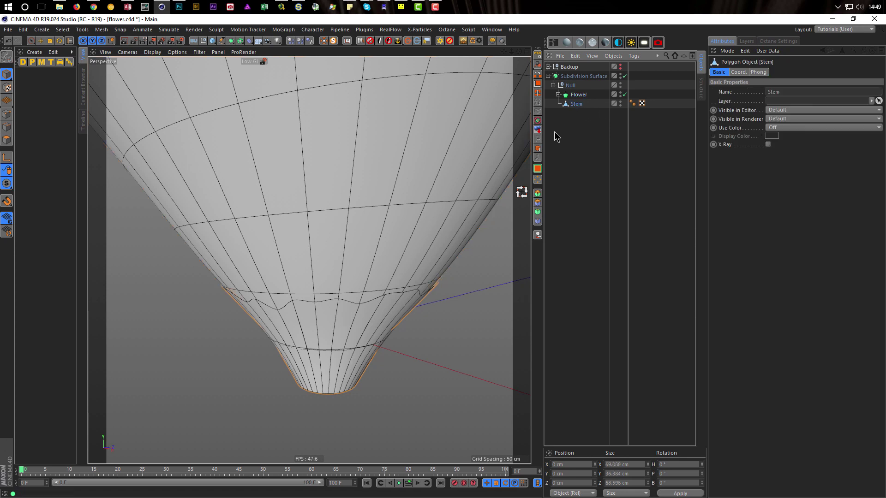
click(169, 29)
mouse_move(167, 43)
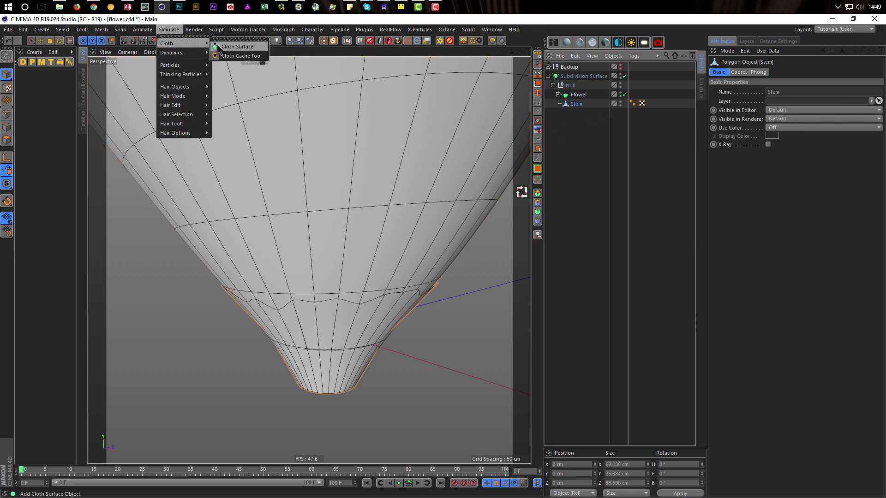
click(236, 46)
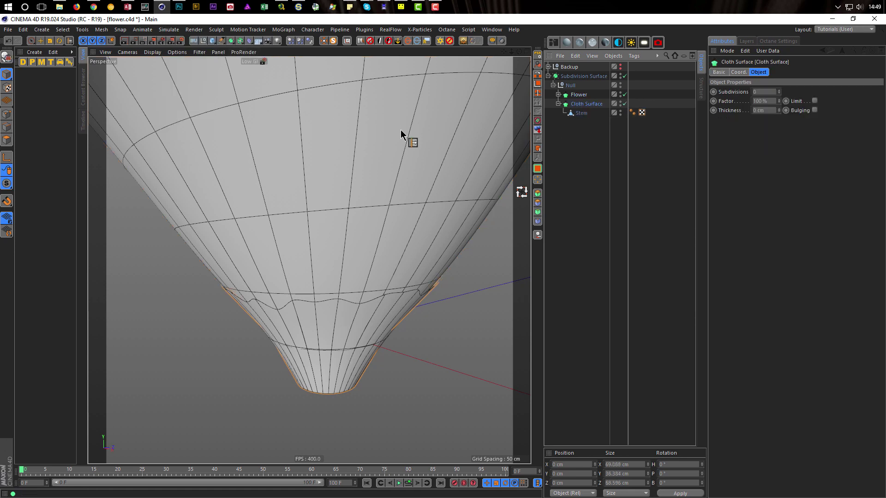
double_click(582, 104)
text(Stem)
key(Return)
Step: Set the Stem cloth's thickness to 2 cm and turn off the Subdivision Surface and both cloth generators
click(779, 109)
click(780, 110)
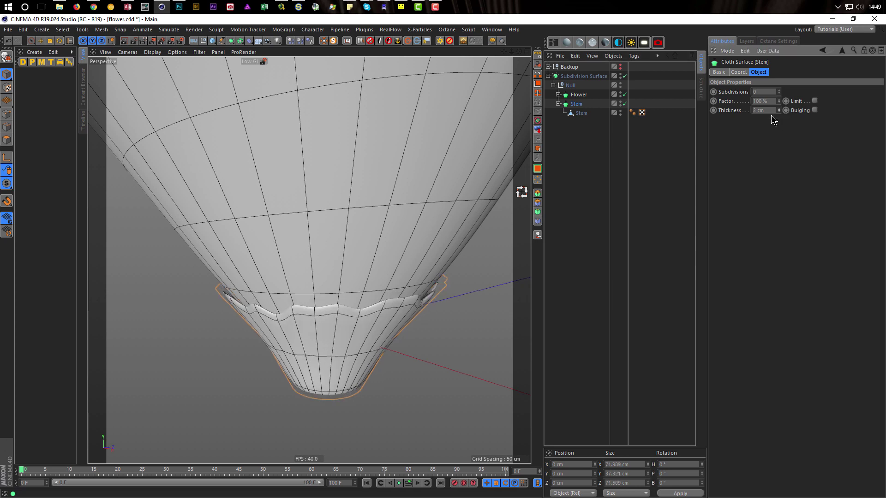
alt+drag(283, 351, 395, 273)
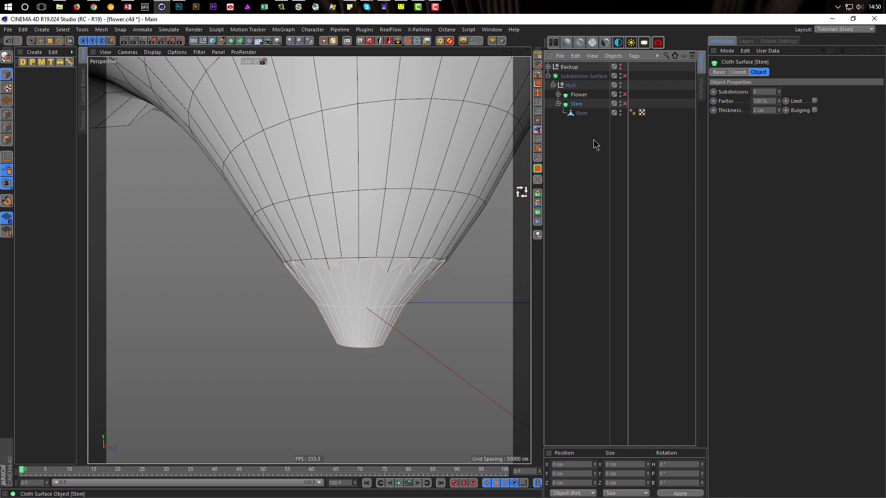
alt+drag(323, 276, 305, 331)
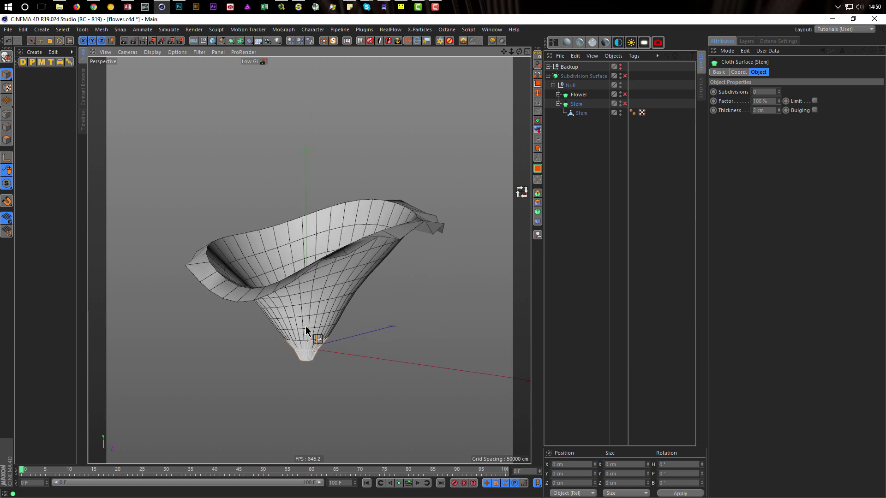
Step: Tilt the null holding the flower and stem to a pitch of about -14.7° and raise it to about Y 58 cm
drag(571, 85, 403, 304)
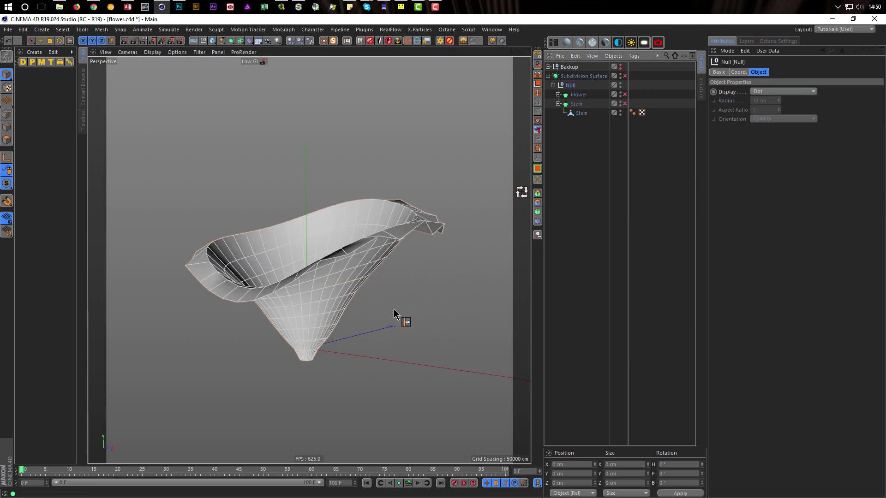
key(r)
drag(287, 323, 292, 317)
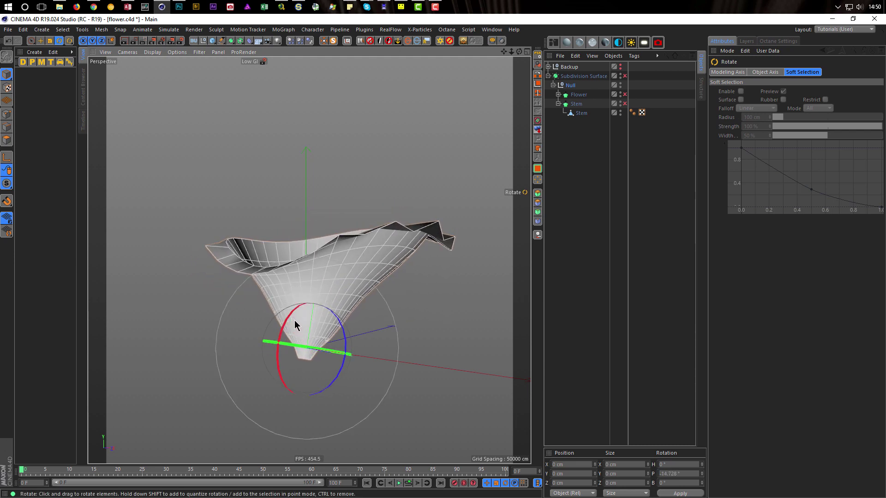
key(e)
drag(319, 281, 325, 245)
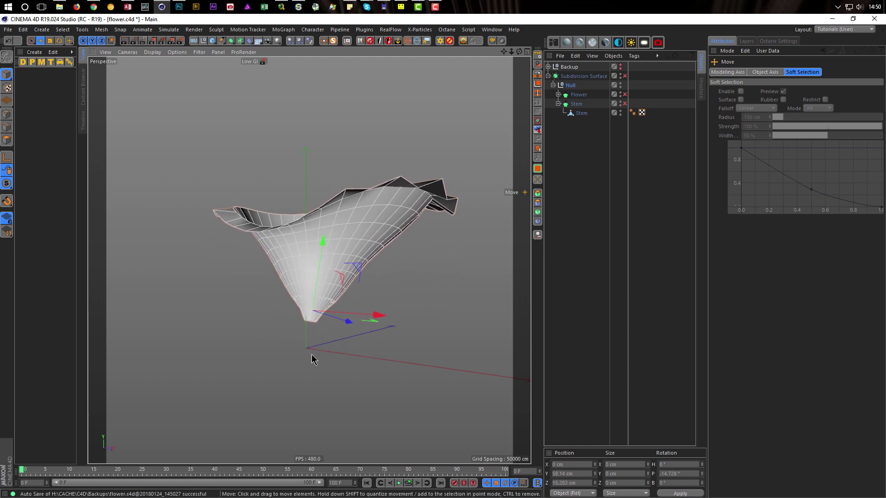
Step: Add a Disc primitive at the origin beneath the flower as a ground reference
click(212, 40)
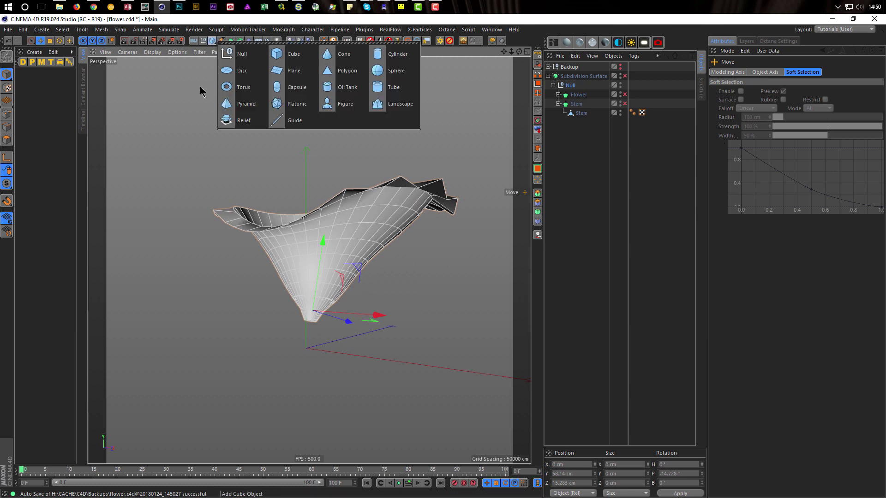
click(237, 71)
scroll(314, 336, up, 5)
mouse_move(348, 322)
alt+mouse_down()
mouse_move(353, 309)
mouse_move(346, 323)
alt+mouse_up()
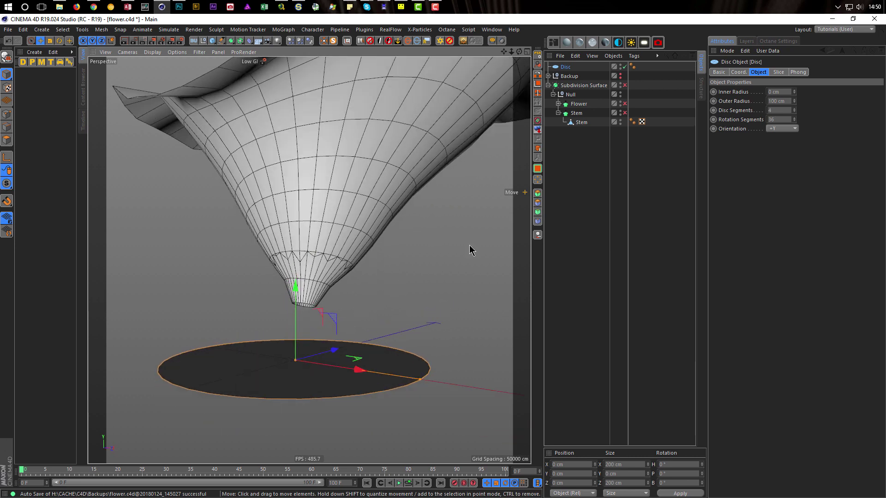
Step: Extrude the Stem mesh's bottom edge loop down about 10 cm and rotate it about 8° towards level
click(600, 123)
click(7, 126)
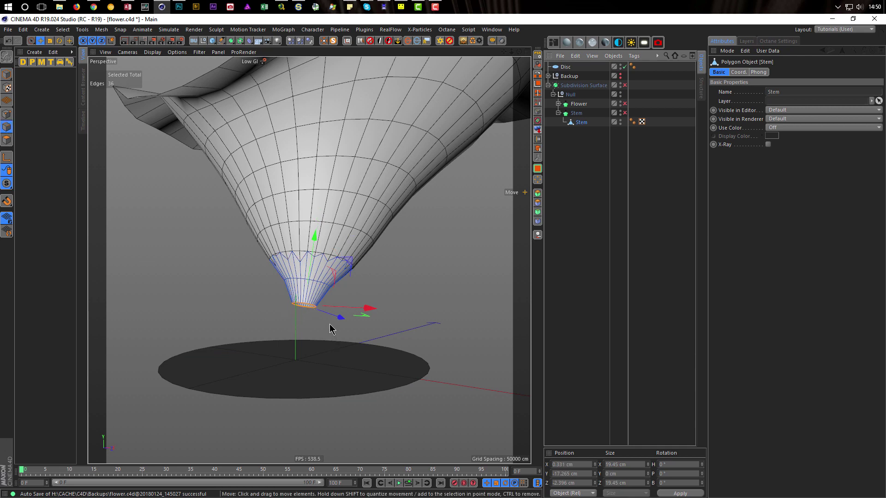
drag(315, 237, 311, 253)
key(r)
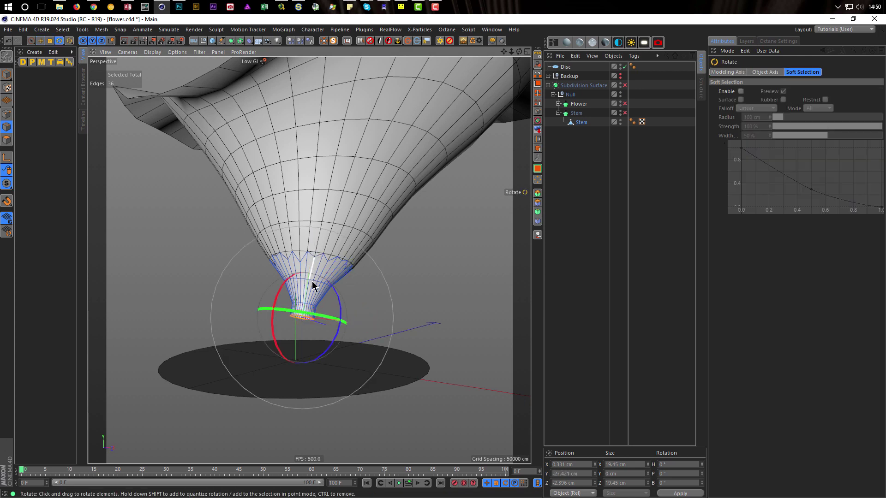
drag(283, 297, 277, 301)
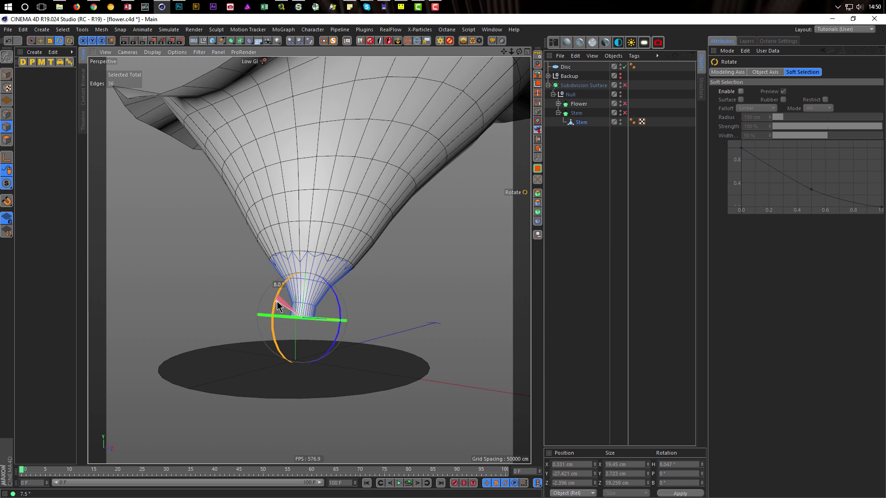
Step: Extrude the stem's bottom edge loop down about another 12 cm, then try rotating it and undo that rotation
key(e)
drag(315, 254, 359, 301)
key(r)
drag(287, 297, 281, 303)
key(ctrl+z)
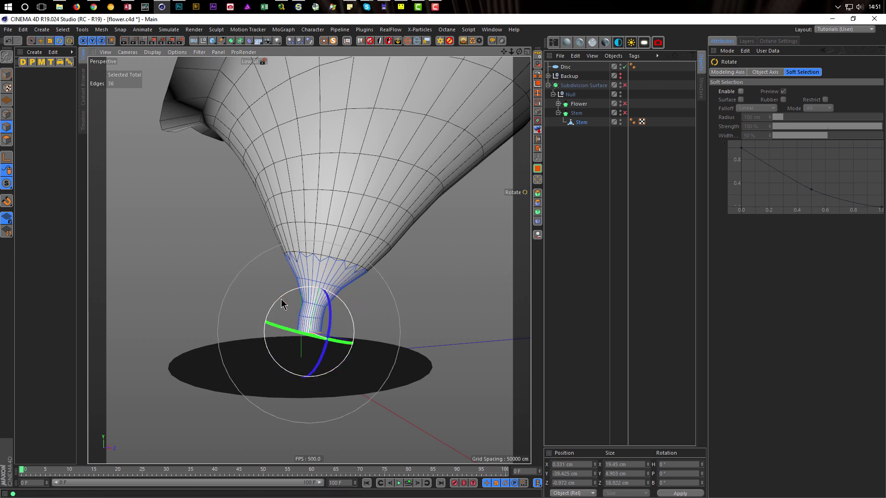
Step: Extend the stem down to the disc with two more edge-loop extrusions of about 14 cm and 8 cm
key(e)
drag(358, 300, 296, 318)
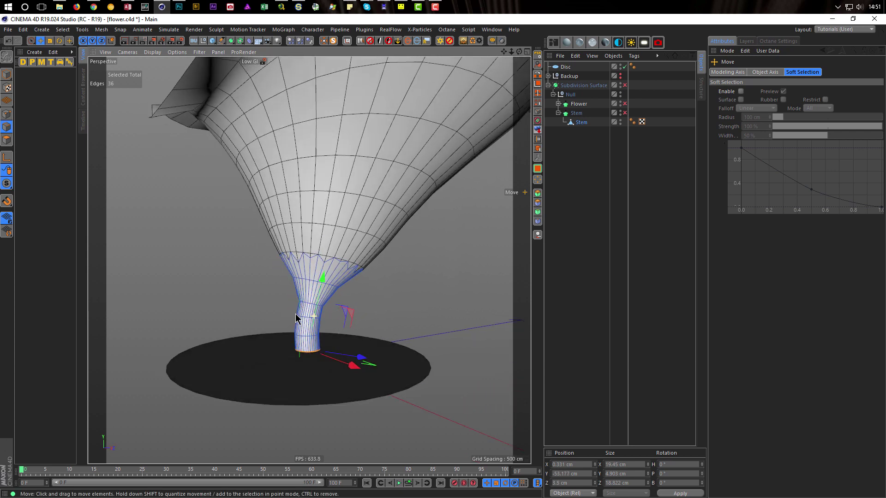
drag(352, 316, 353, 324)
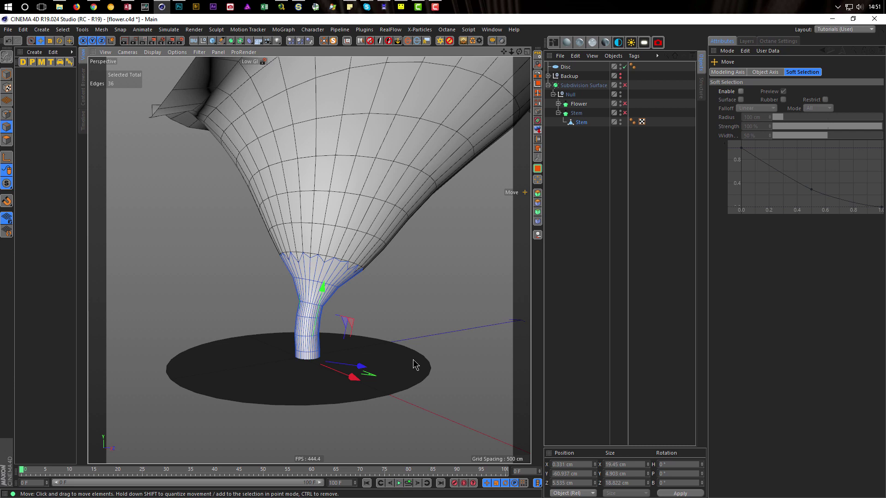
Step: Scale the stem's bottom edge loop outward to about 40.5 cm wide to flare the base
key(t)
drag(372, 439, 657, 406)
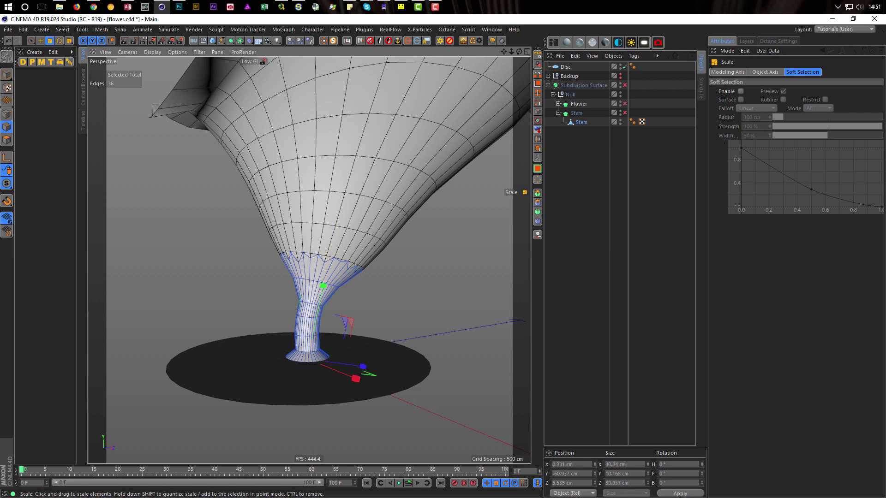
key(r)
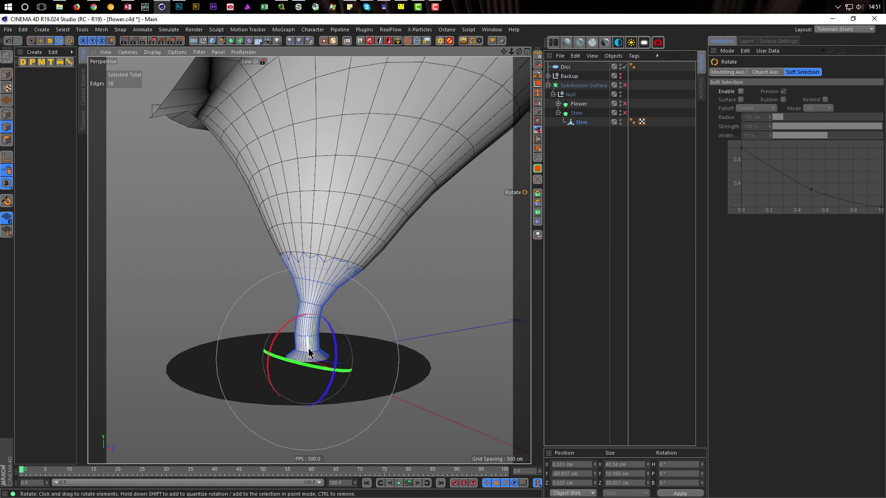
Step: Scale the edge loop just above the stem's flared base outward to about 28.4 cm wide
scroll(357, 341, up, 3)
scroll(361, 337, up, 3)
key(ctrl+z)
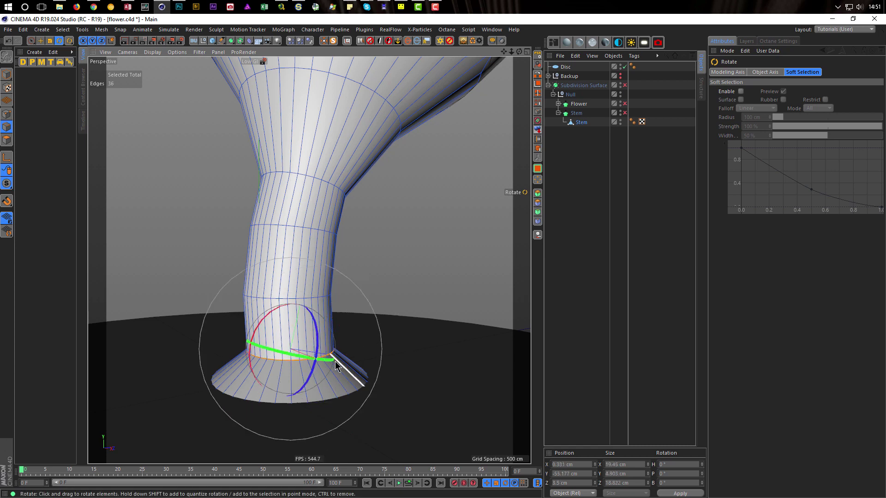
key(e)
key(r)
key(e)
key(t)
drag(418, 393, 600, 391)
Step: Scale the next two edge loops up the stem inward to form a narrow waist
key(e)
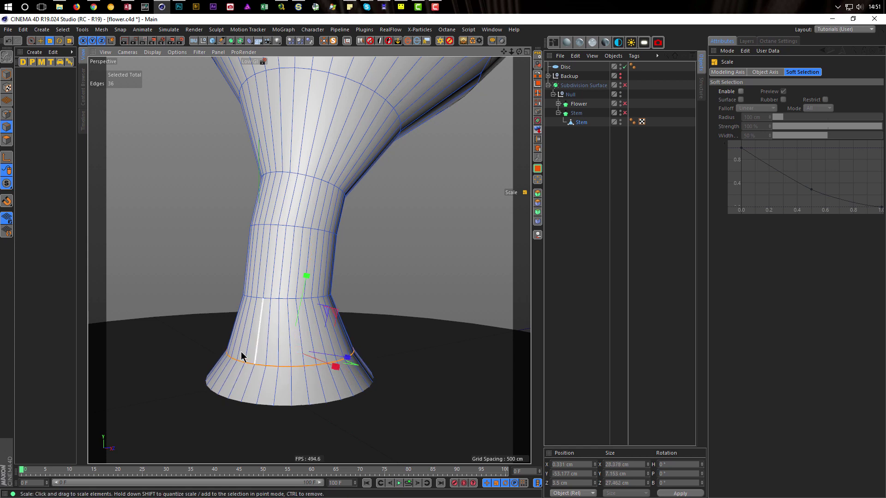
double_click(285, 298)
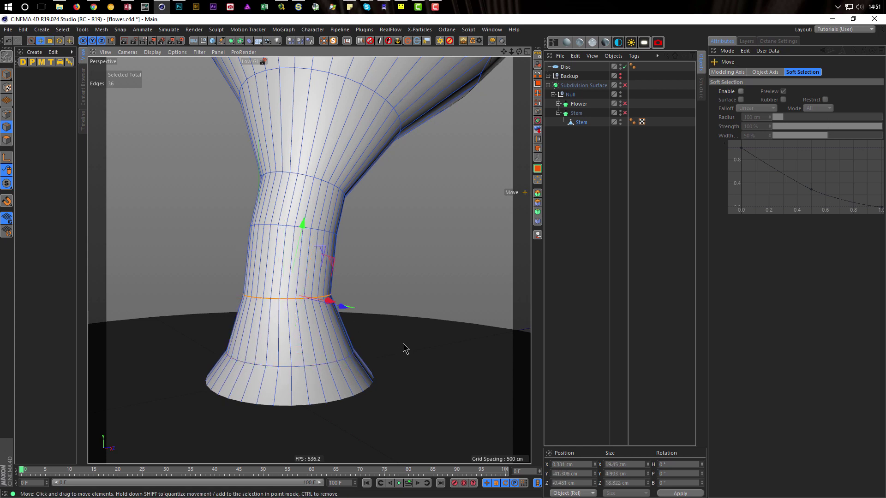
key(t)
drag(391, 358, 313, 405)
double_click(282, 226)
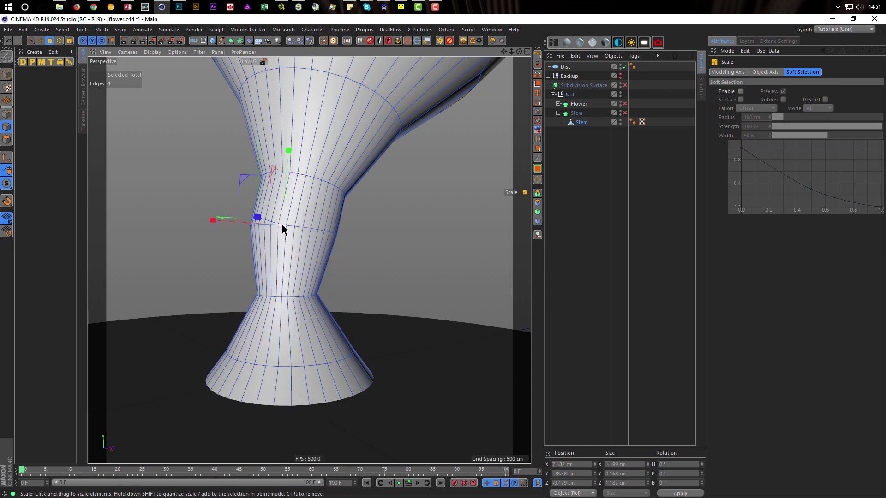
drag(401, 289, 216, 358)
double_click(294, 178)
drag(391, 254, 363, 273)
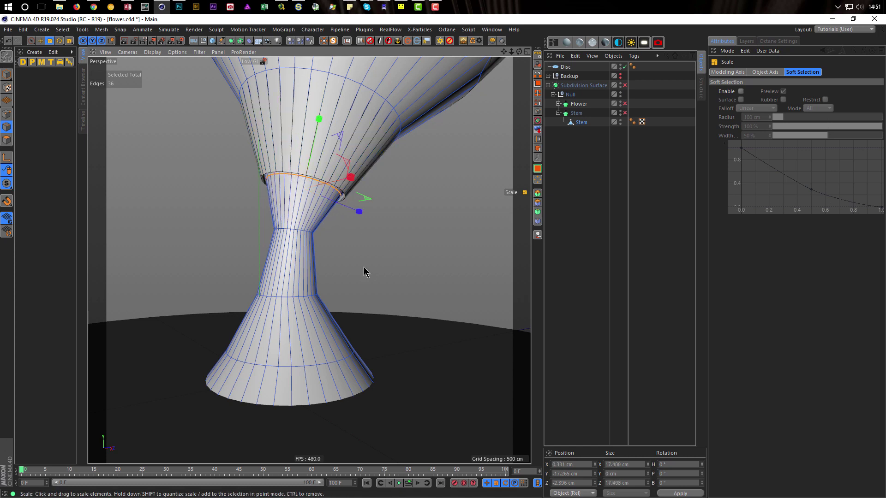
key(ctrl+z)
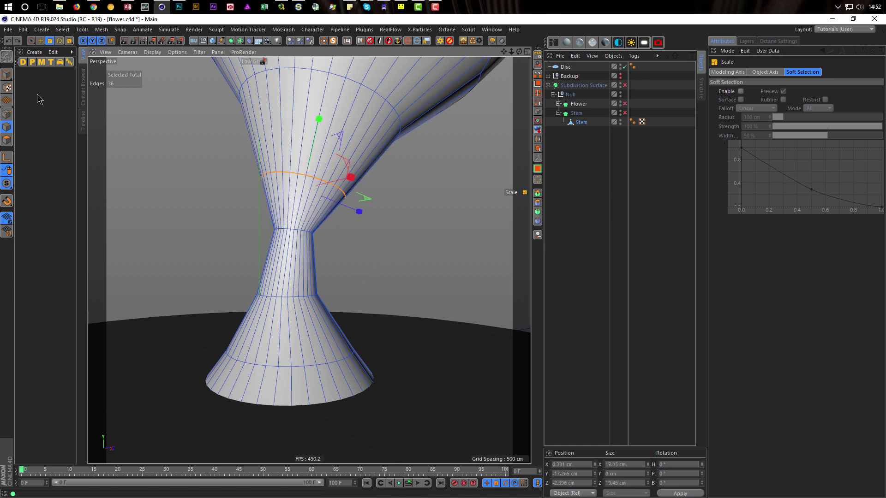
Step: Return to Model mode and re-enable the Subdivision Surface and both the Flower and Stem Cloth Surfaces
click(7, 75)
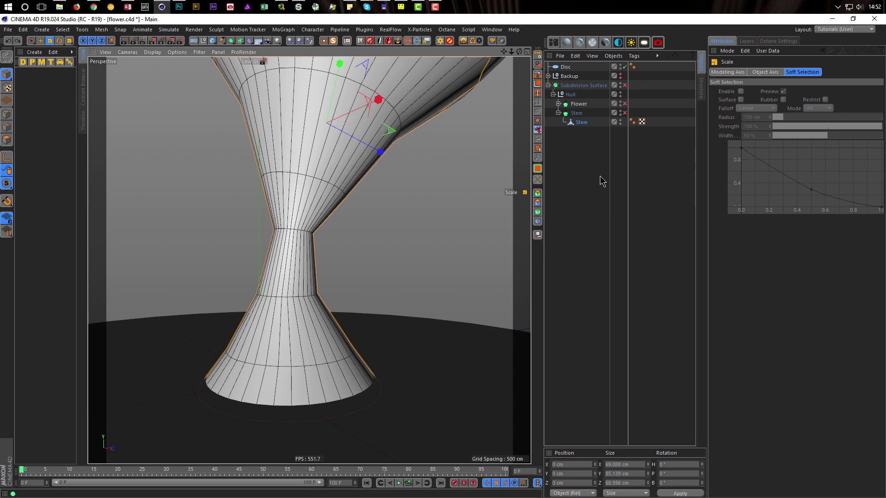
click(625, 86)
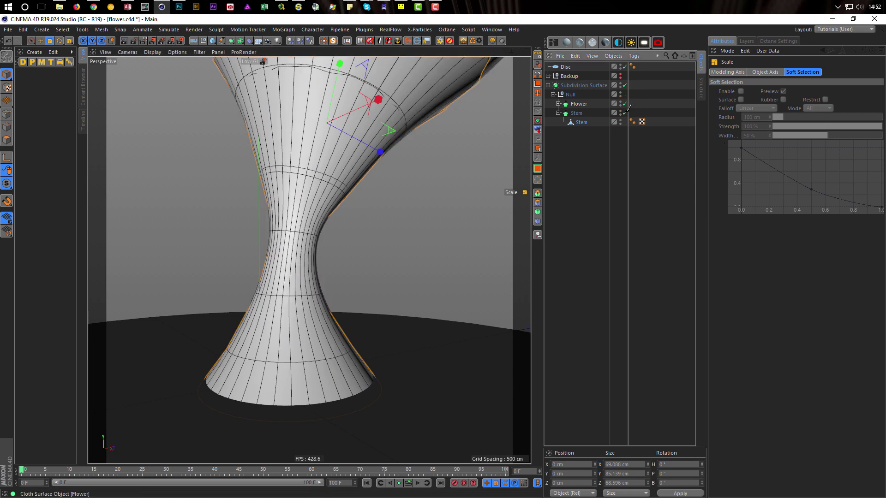
Step: Examine the smoothed stem, its flared base and the whole flower from several angles and distances
alt+right_drag(350, 258, 214, 303)
alt+drag(214, 303, 297, 266)
alt+right_drag(297, 268, 258, 291)
alt+drag(257, 291, 224, 288)
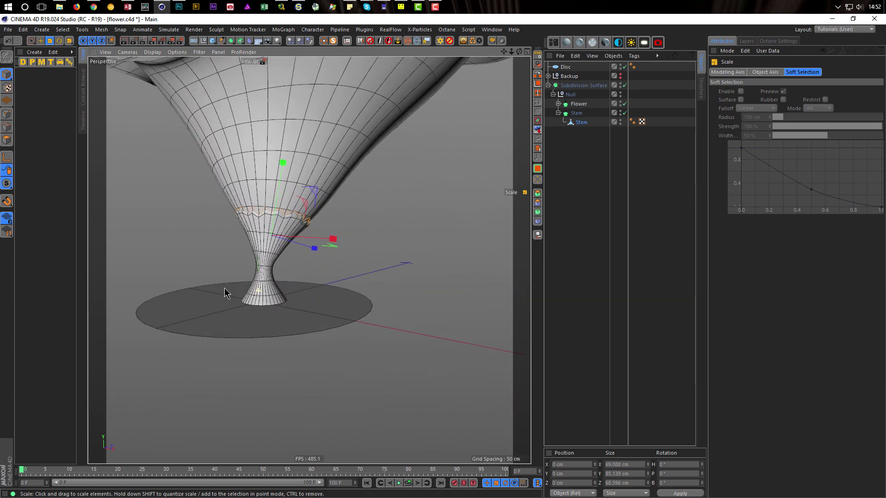
alt+right_drag(262, 268, 278, 264)
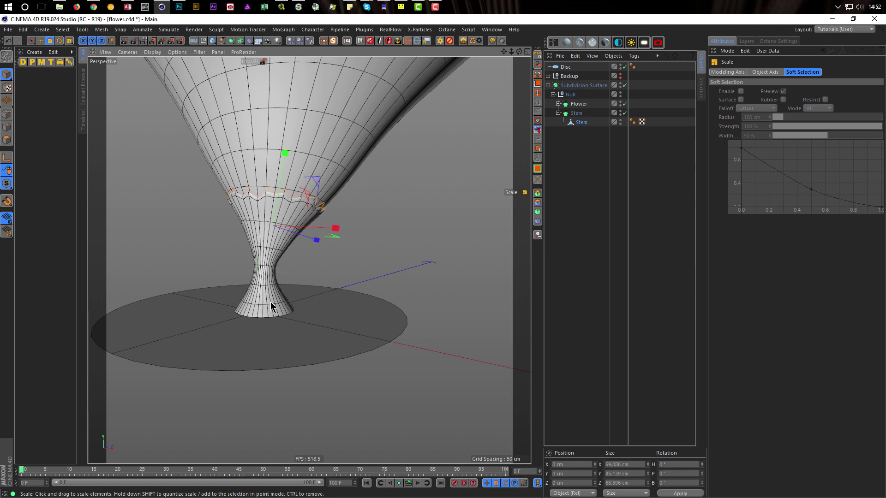
alt+middle_drag(270, 302, 336, 331)
alt+drag(337, 332, 317, 338)
alt+right_drag(317, 339, 281, 352)
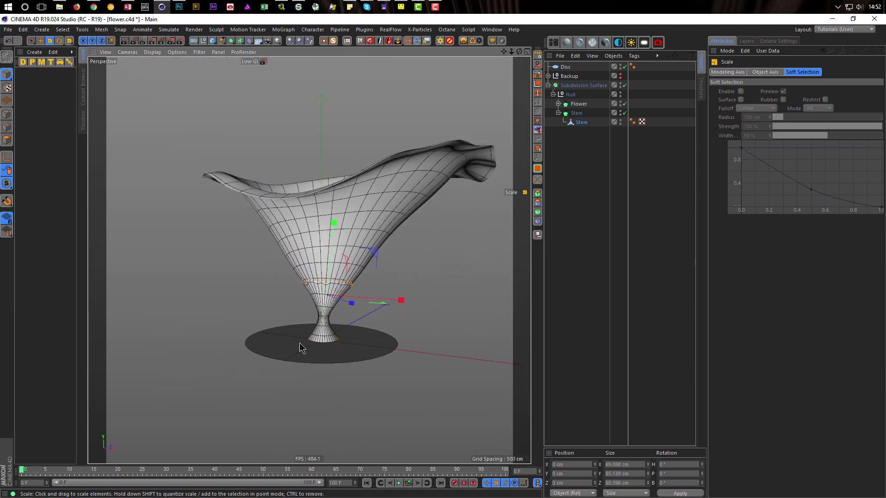
alt+middle_drag(300, 342, 273, 365)
alt+drag(273, 363, 309, 337)
alt+right_drag(294, 341, 306, 336)
alt+drag(306, 337, 292, 339)
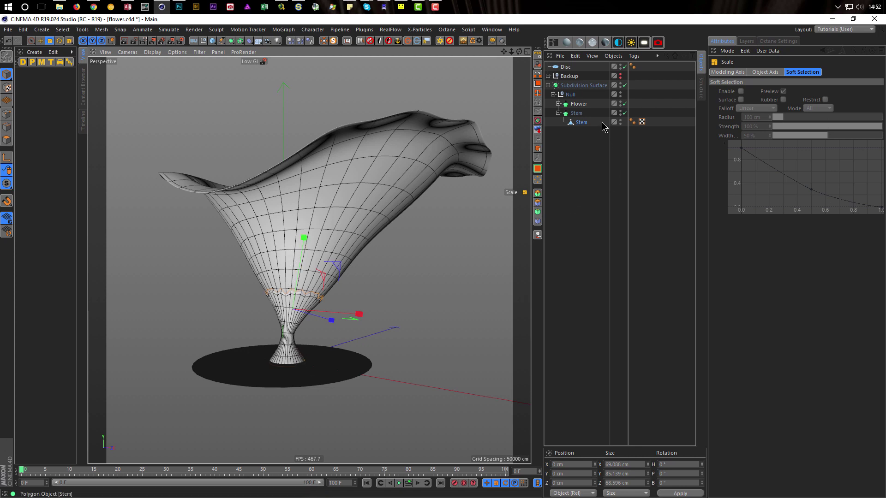
Step: Select the Stem polygon mesh and switch the viewport to Gouraud shading without wireframe lines
click(586, 125)
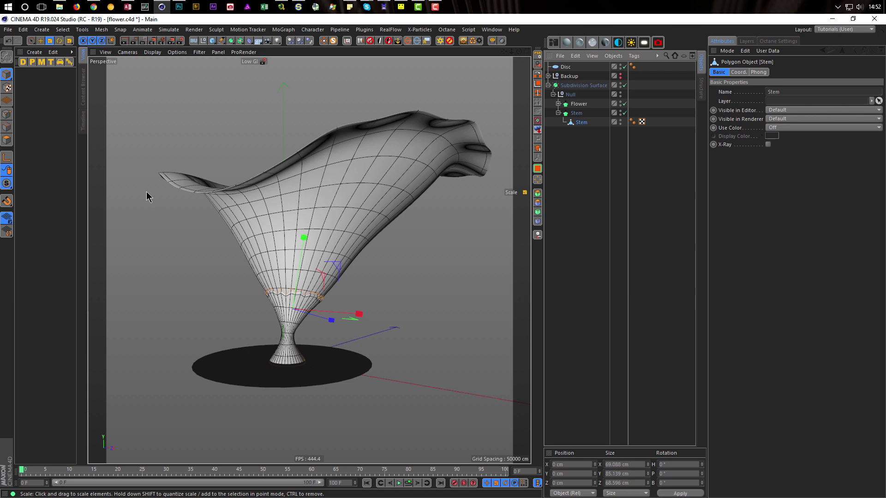
key(n)
key(a)
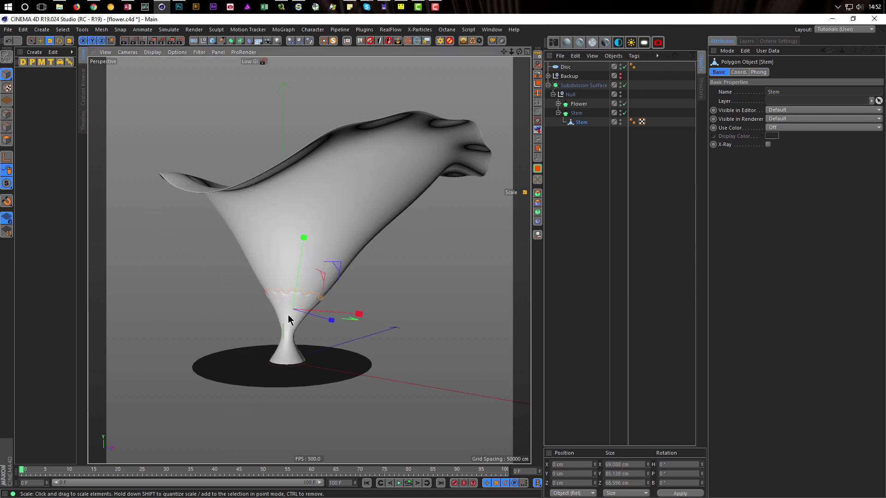
Step: Detach the sculpting brushes list as a floating palette beside the viewport
scroll(289, 320, up, 5)
scroll(307, 301, up, 3)
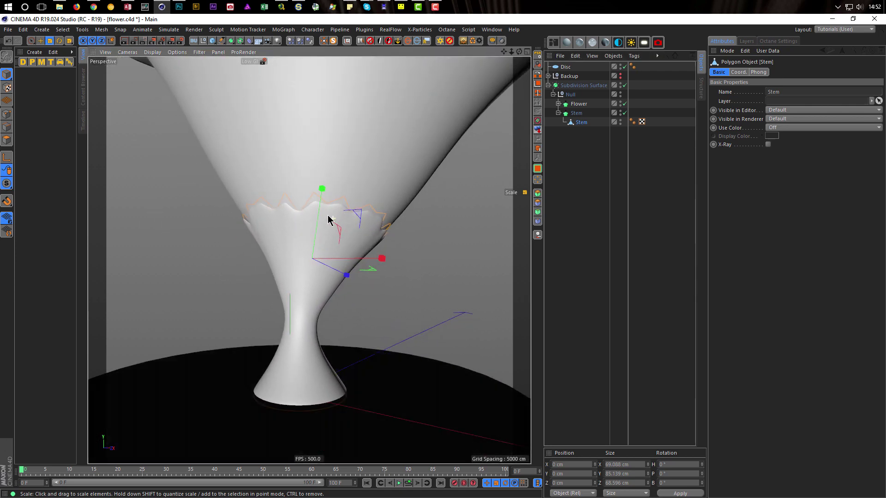
scroll(328, 220, up, 2)
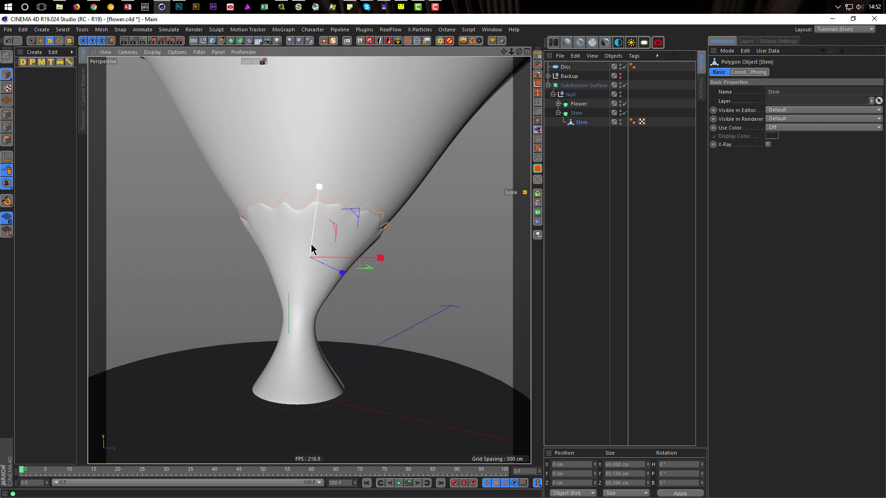
mouse_move(271, 244)
alt+mouse_down()
mouse_move(227, 243)
mouse_move(273, 244)
alt+mouse_up()
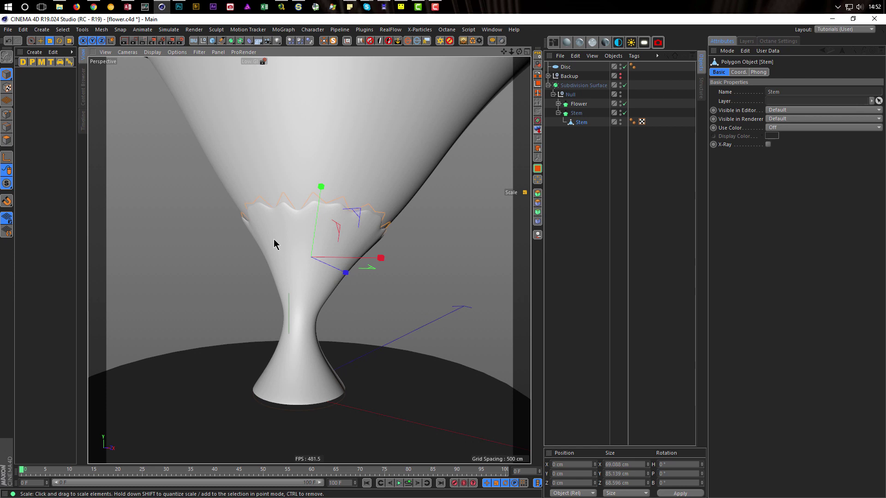
click(219, 31)
mouse_move(231, 75)
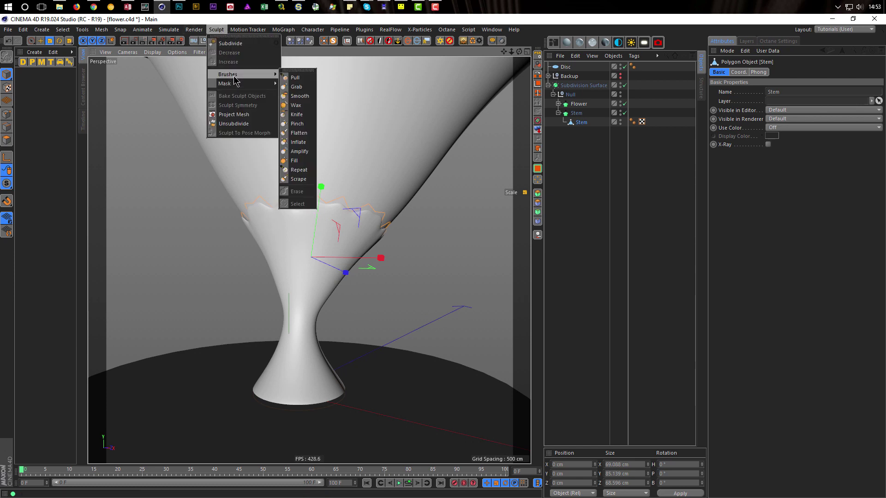
click(297, 70)
mouse_move(291, 60)
mouse_down()
mouse_move(547, 262)
mouse_move(578, 260)
mouse_up()
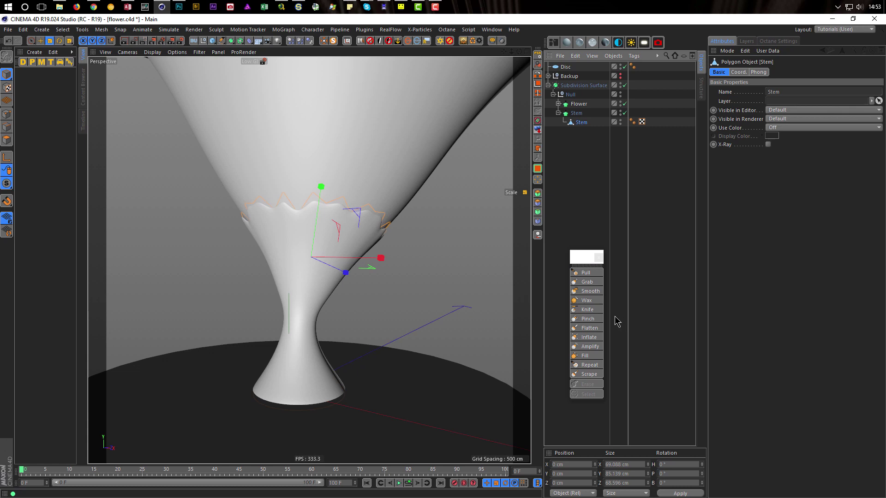
Step: Carve vertical grooves around the stem from sepal rim to base using the Knife brush, size about 20, pressure 14%
click(587, 310)
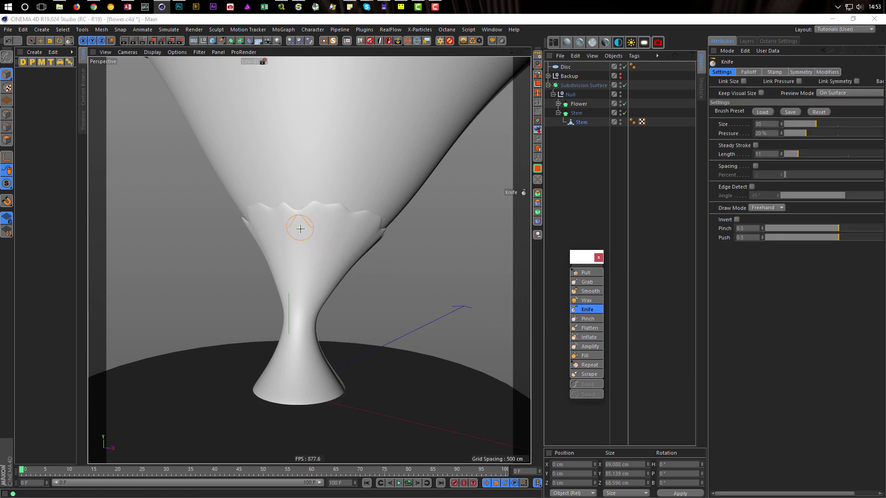
middle_drag(301, 230, 292, 232)
middle_drag(297, 240, 296, 239)
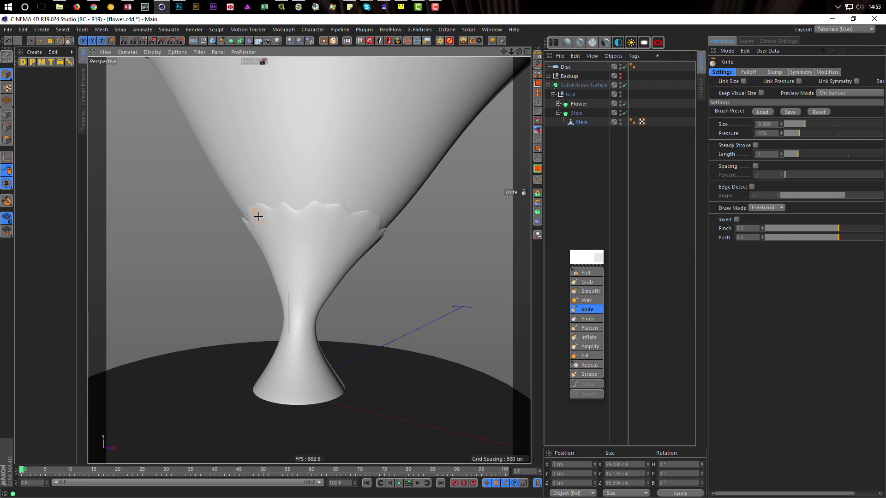
drag(300, 297, 299, 365)
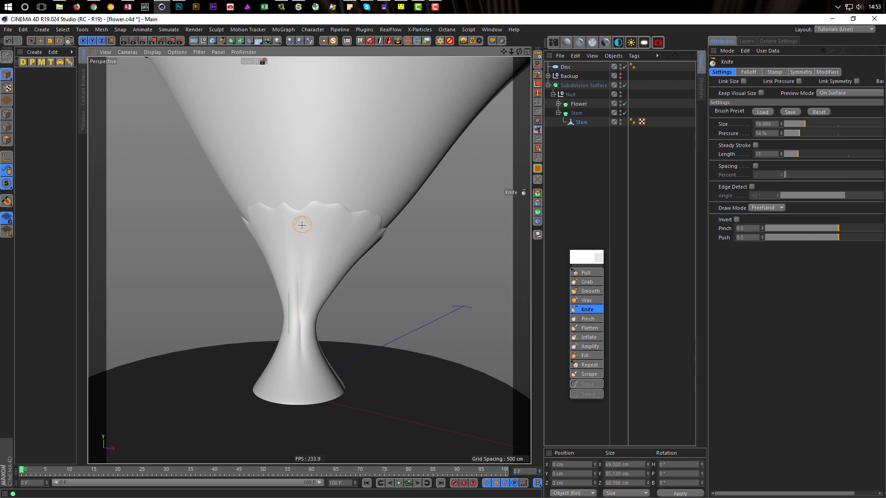
alt+drag(321, 235, 380, 241)
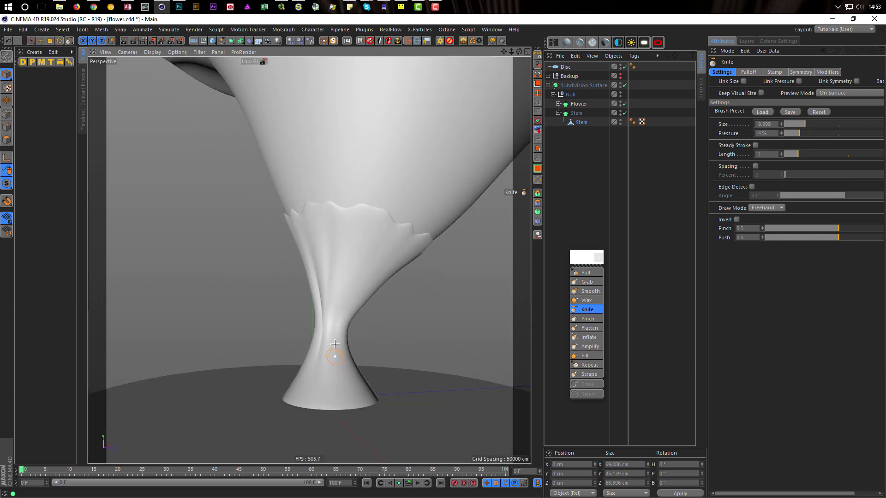
drag(335, 328, 334, 408)
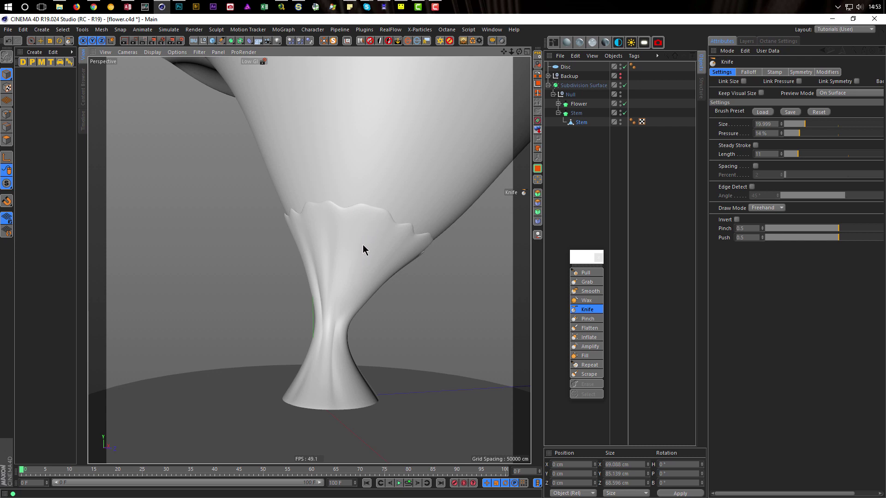
mouse_move(376, 228)
alt+mouse_down()
mouse_move(299, 203)
mouse_move(245, 229)
alt+mouse_up()
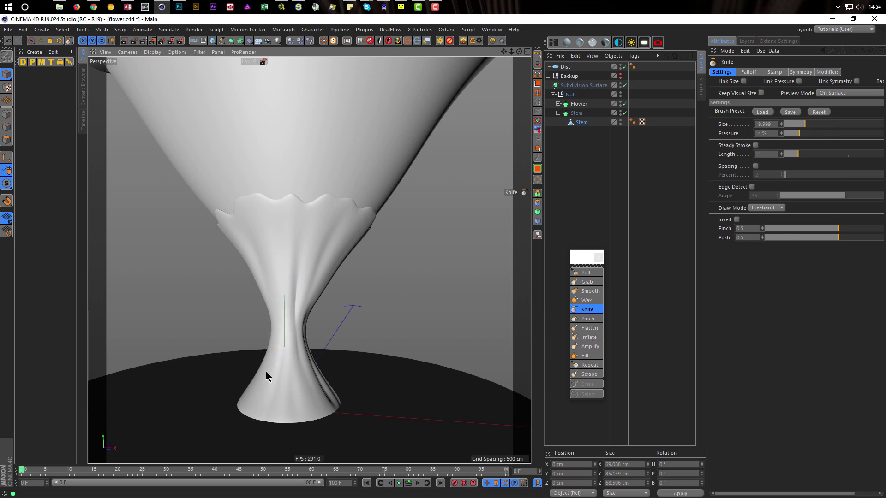
alt+drag(299, 342, 258, 358)
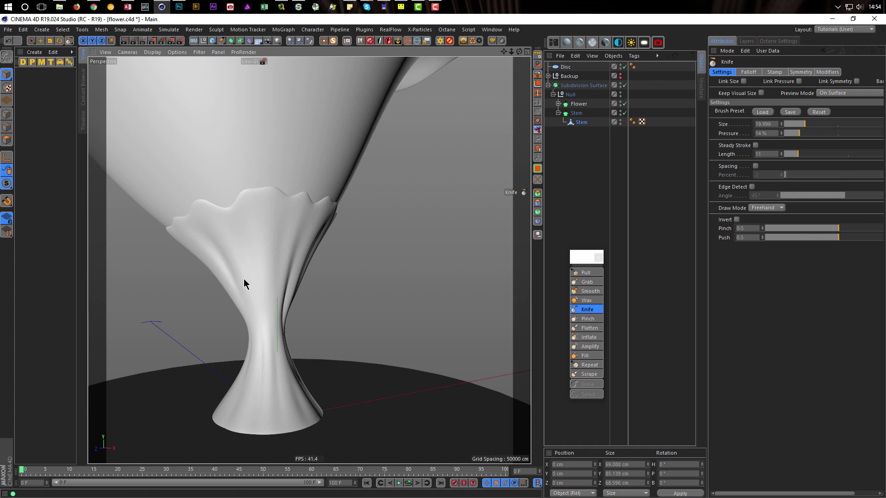
mouse_move(257, 300)
mouse_down()
mouse_move(267, 350)
mouse_move(259, 290)
mouse_up()
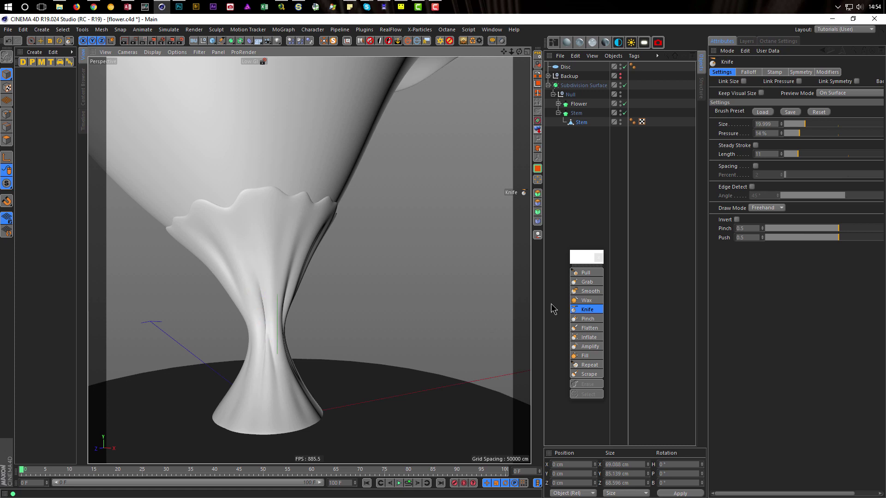
Step: Soften the harsh groove at the stem's waist using the Smooth brush with size about 18 and pressure 11%
click(590, 291)
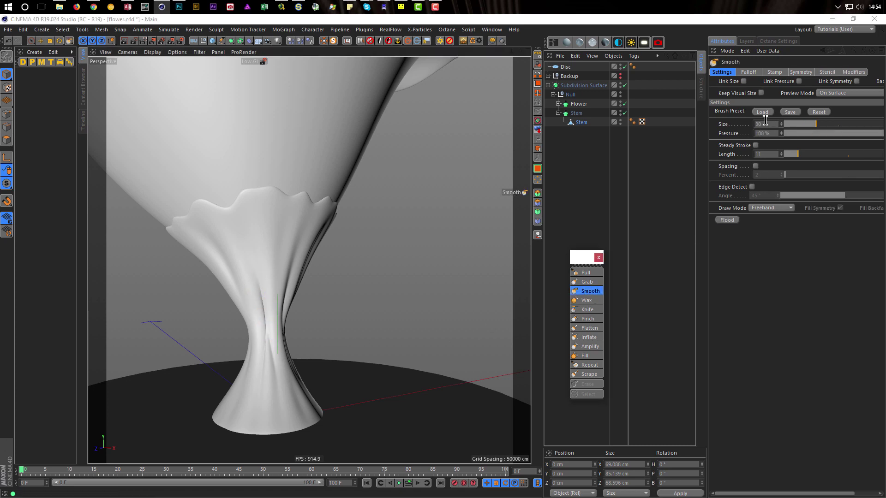
click(790, 134)
drag(792, 135, 797, 134)
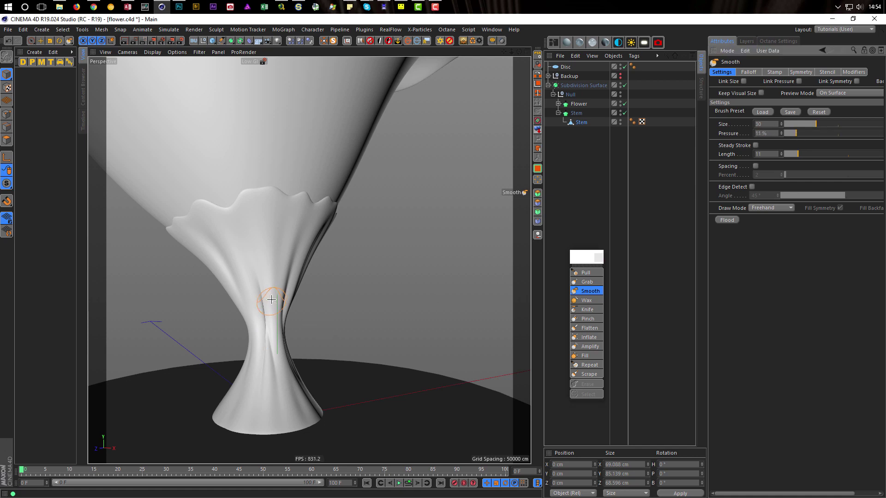
middle_drag(263, 285, 258, 285)
mouse_move(257, 276)
mouse_down()
mouse_move(269, 323)
mouse_move(261, 266)
mouse_up()
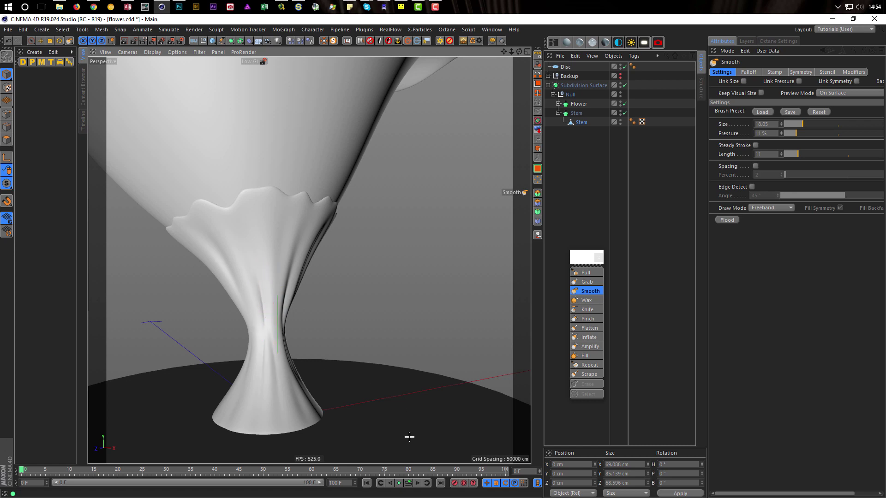
Step: Carve additional shallower grooves down the stem from sepal rim to base using the Knife brush with pressure 10%
alt+drag(272, 300, 251, 286)
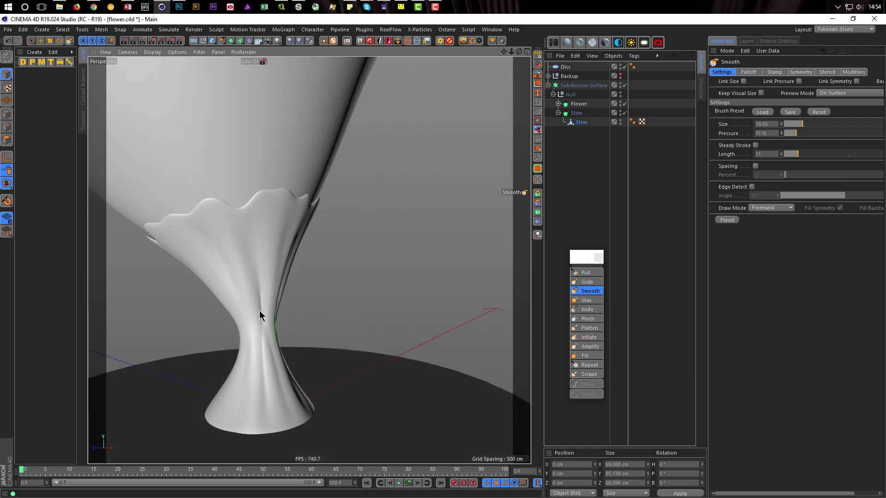
mouse_move(319, 346)
alt+mouse_down()
mouse_move(254, 282)
mouse_move(467, 345)
alt+mouse_up()
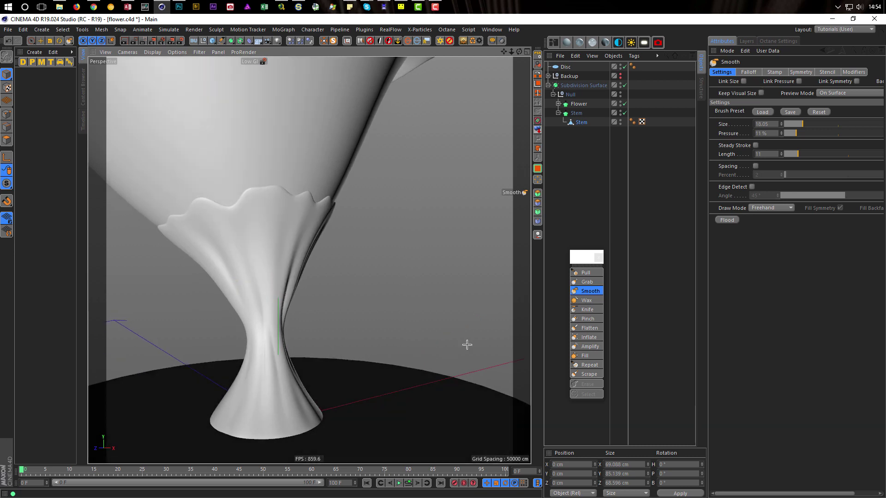
click(587, 309)
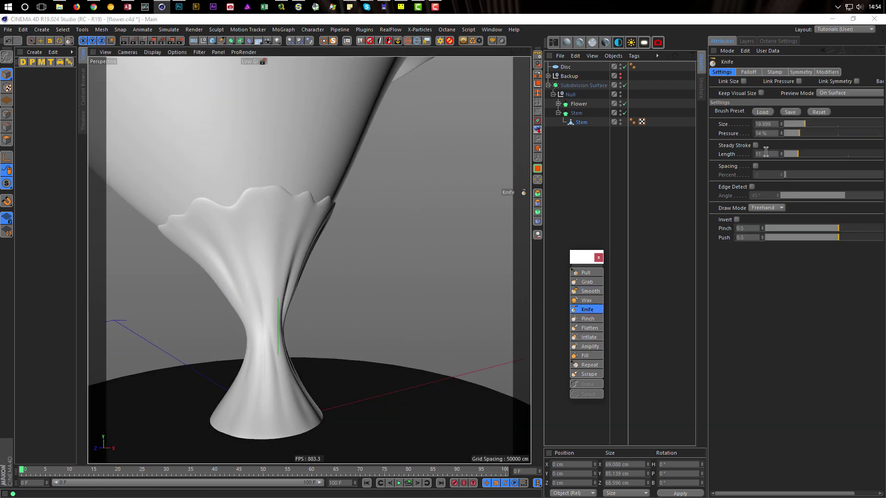
double_click(766, 133)
text(10)
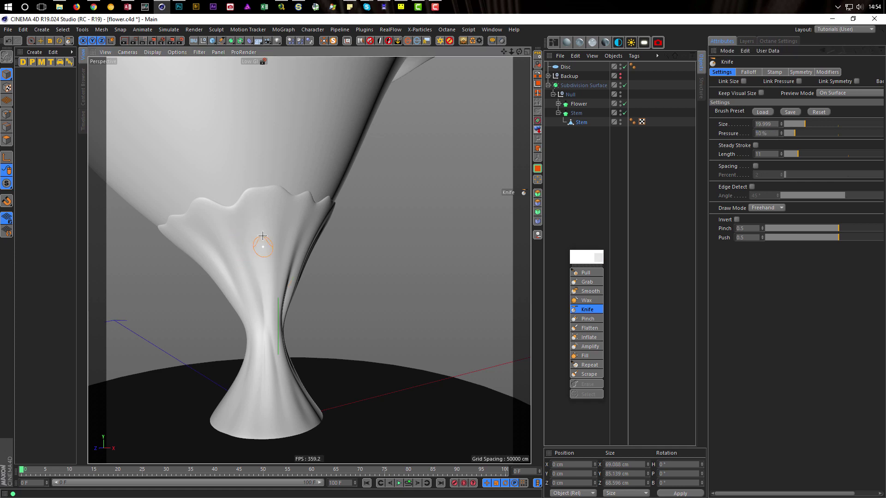
alt+drag(261, 264, 175, 277)
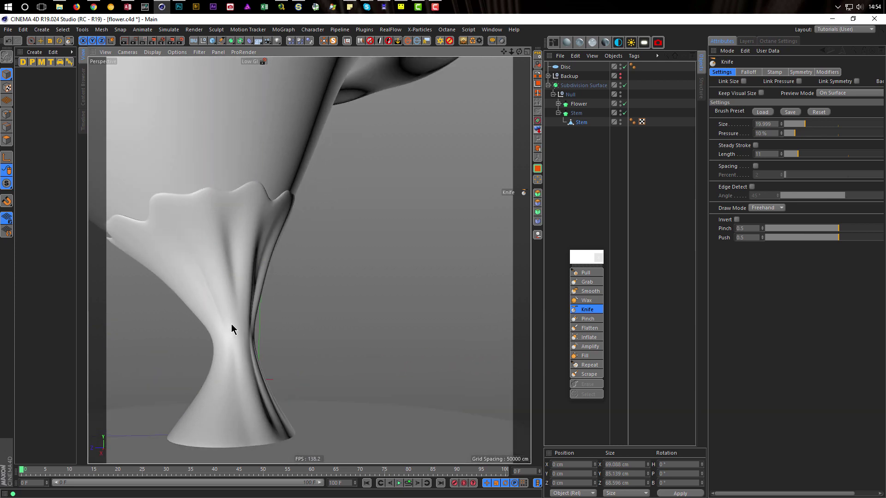
drag(191, 426, 191, 425)
mouse_move(209, 396)
alt+mouse_down()
mouse_move(164, 390)
mouse_move(165, 405)
alt+mouse_up()
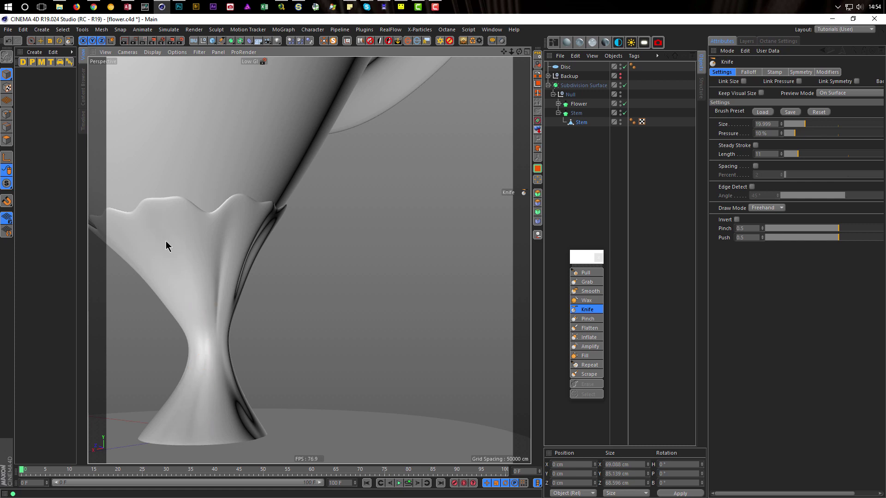
alt+middle_drag(169, 250, 251, 297)
alt+drag(251, 296, 261, 336)
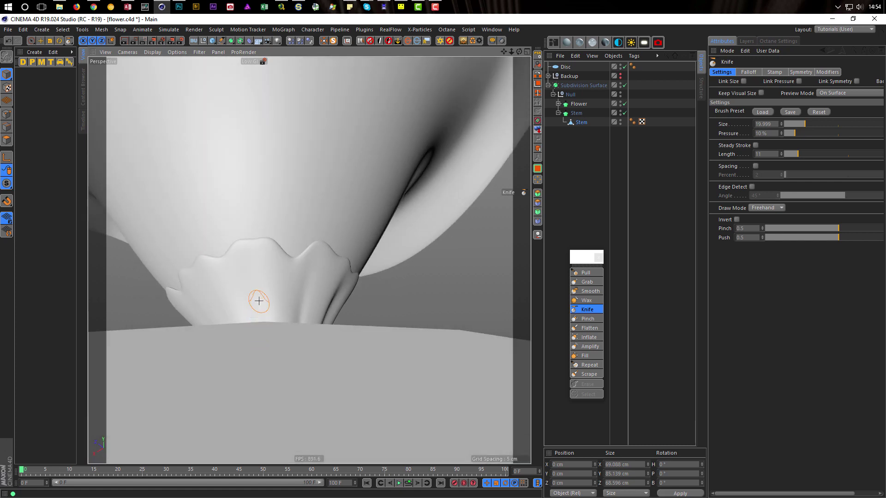
Step: Delete the Disc object beneath the flower and reselect the Stem polygon mesh
click(566, 68)
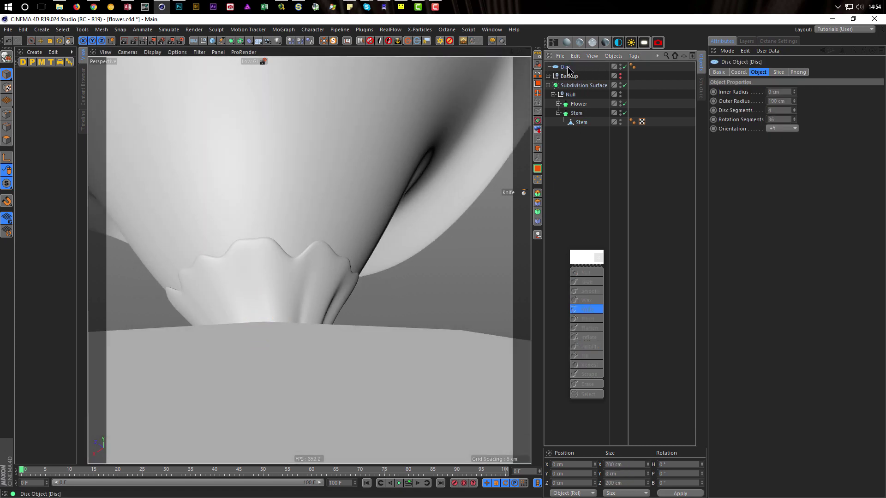
key(Delete)
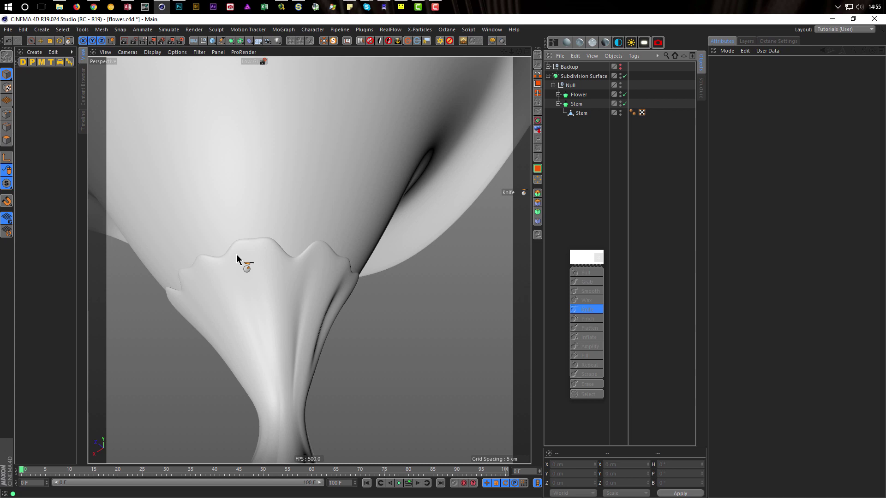
click(580, 113)
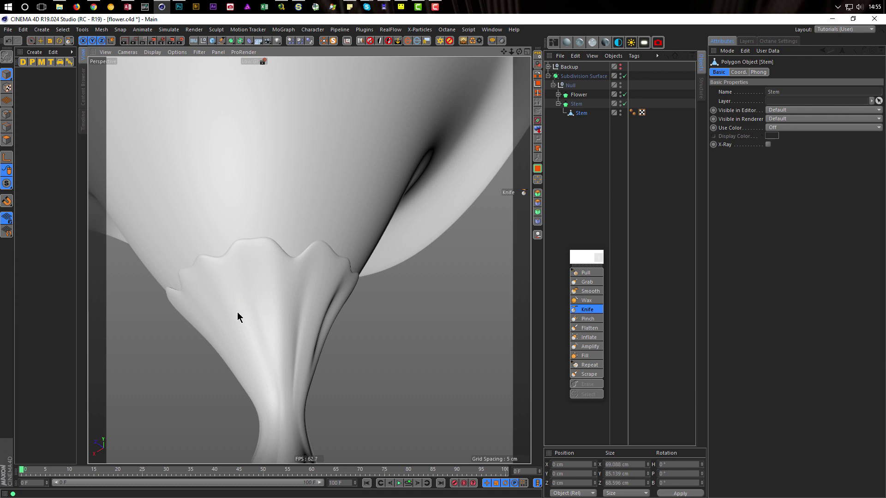
Step: Carve further grooves around the stem just below the sepal rim with the Knife brush and save the project
alt+drag(223, 303, 233, 280)
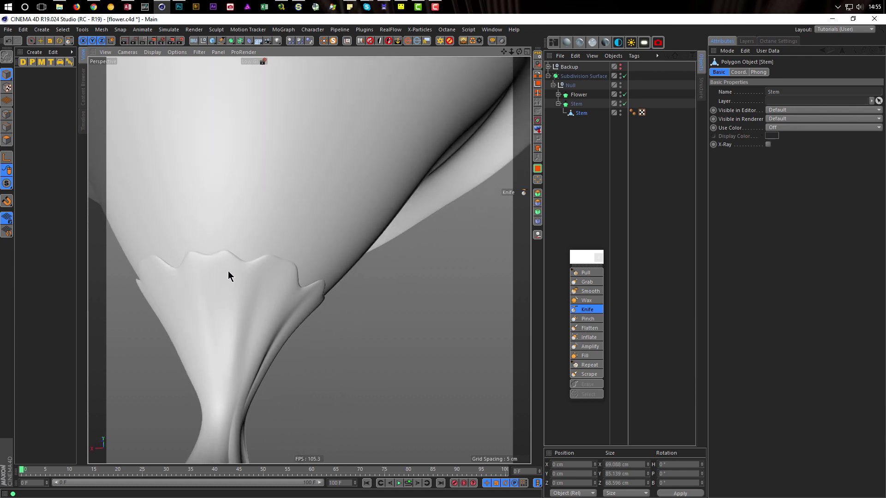
alt+drag(220, 319, 252, 291)
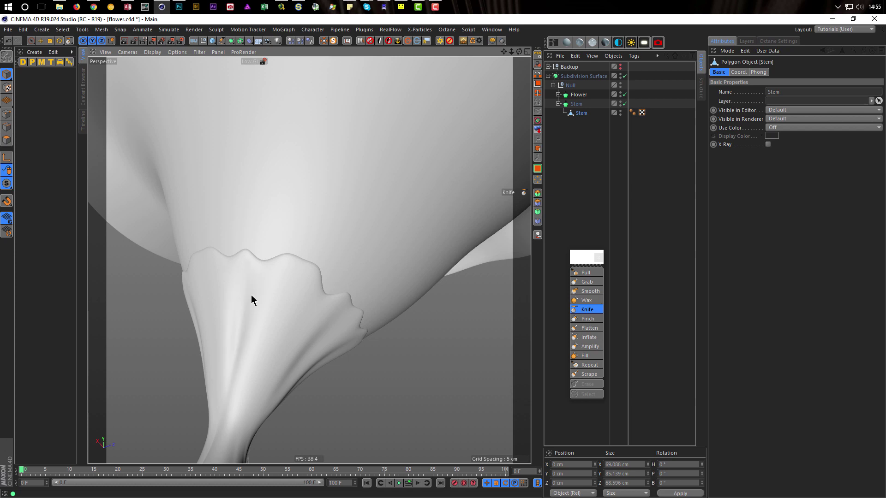
mouse_move(308, 317)
alt+mouse_down()
mouse_move(346, 340)
mouse_move(297, 329)
mouse_move(361, 292)
alt+mouse_up()
scroll(346, 325, down, 5)
alt+middle_drag(328, 319, 308, 297)
alt+drag(308, 298, 273, 312)
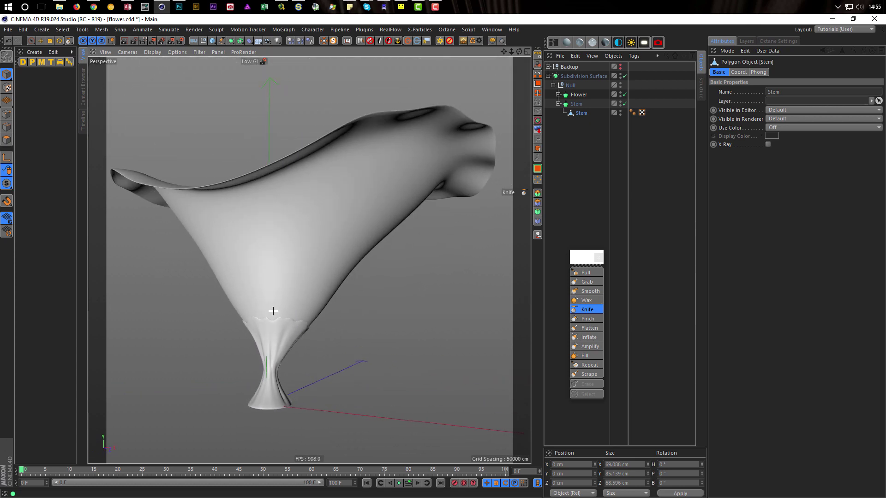
key(ctrl+s)
Step: Add a camera from a view framing the whole flower, lock it with a Protection tag, and save the project
scroll(335, 203, down, 3)
alt+drag(320, 228, 339, 212)
scroll(339, 223, up, 1)
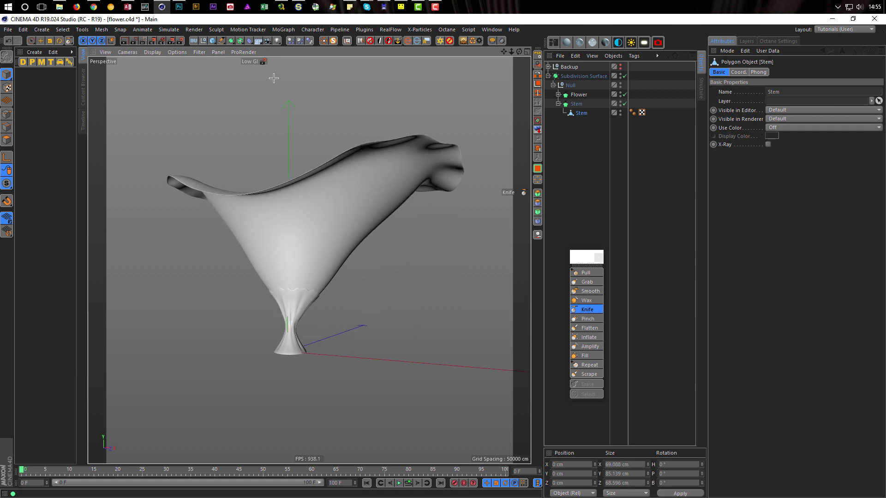
click(268, 40)
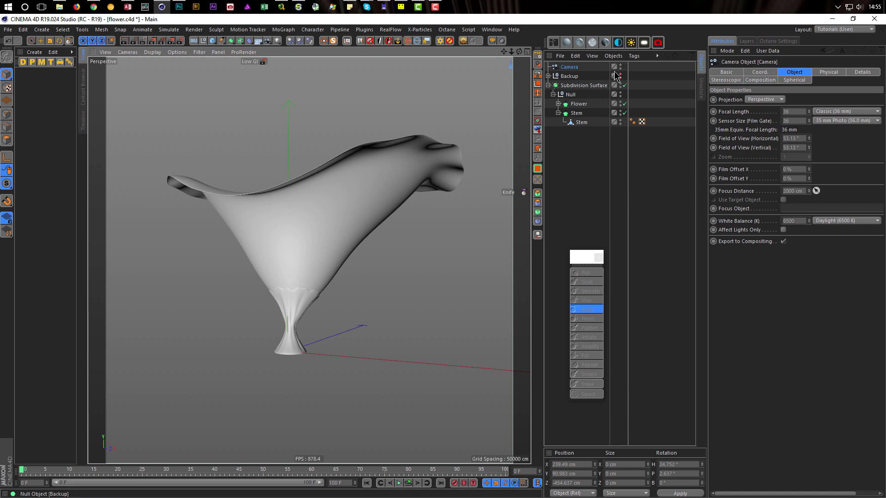
right_click(573, 70)
mouse_move(641, 74)
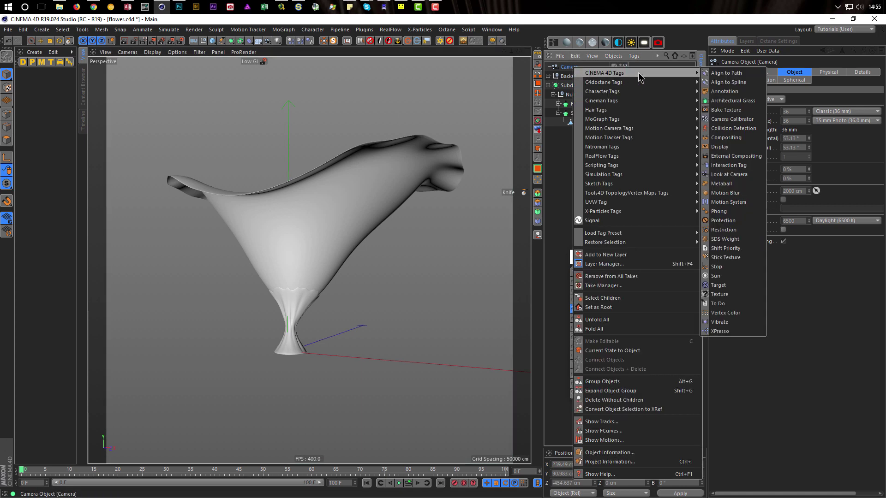
click(722, 221)
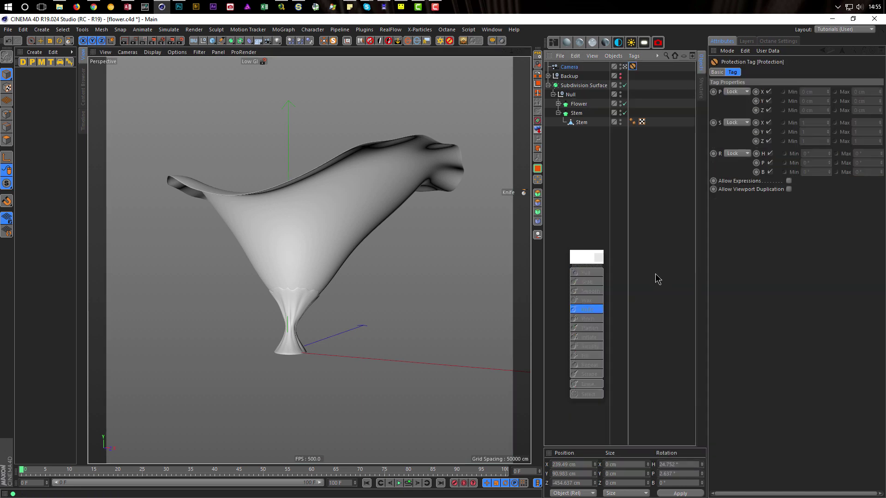
key(ctrl+s)
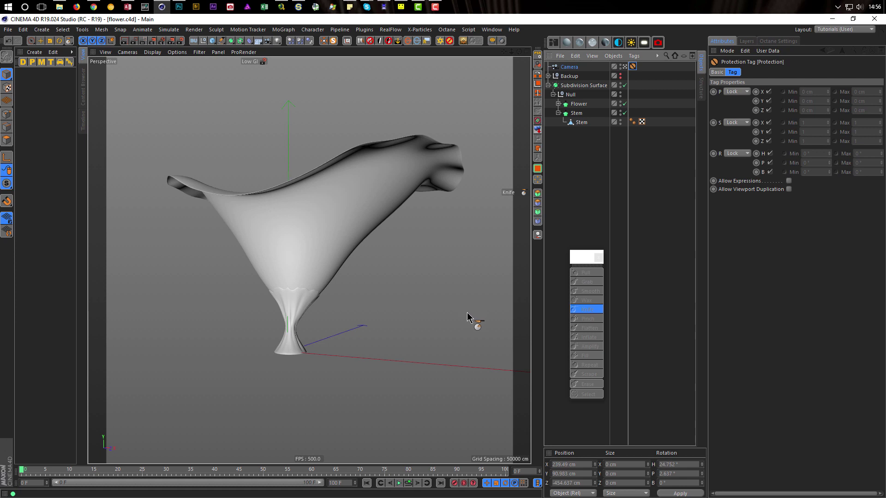
Step: Close the floating brush palette, set the Flower Cloth Surface thickness to -4 cm, and save the project
click(598, 257)
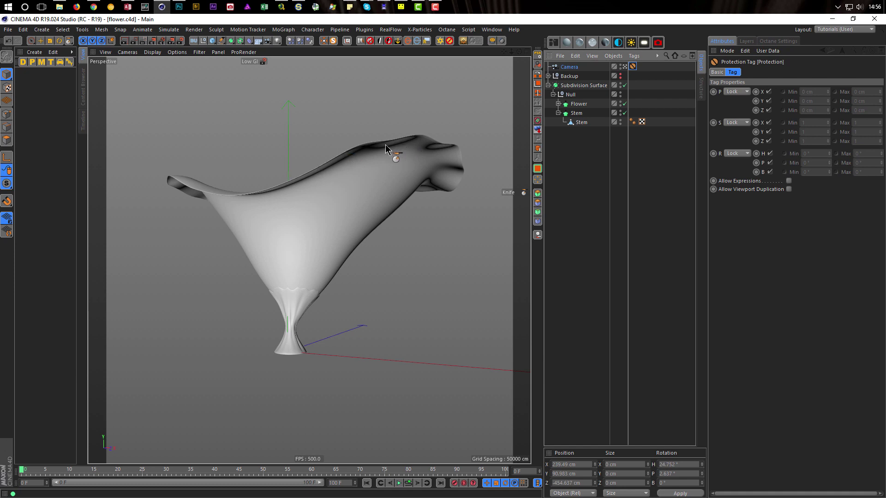
click(573, 104)
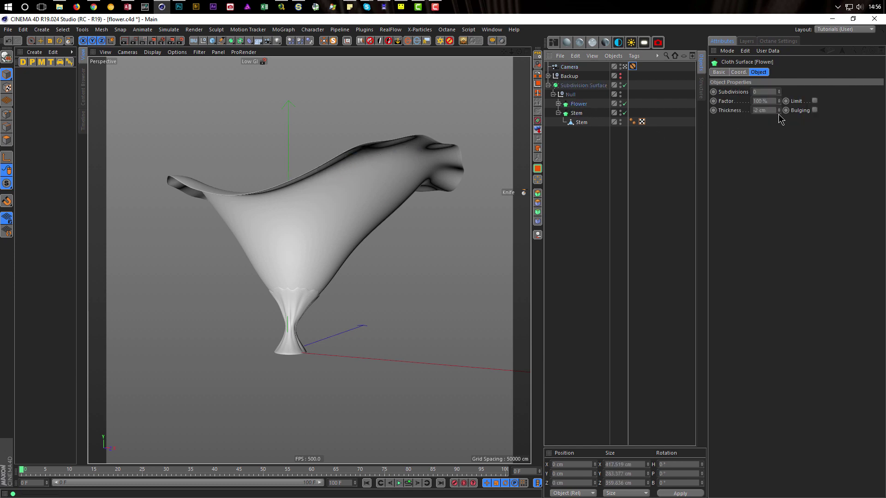
click(779, 112)
click(780, 112)
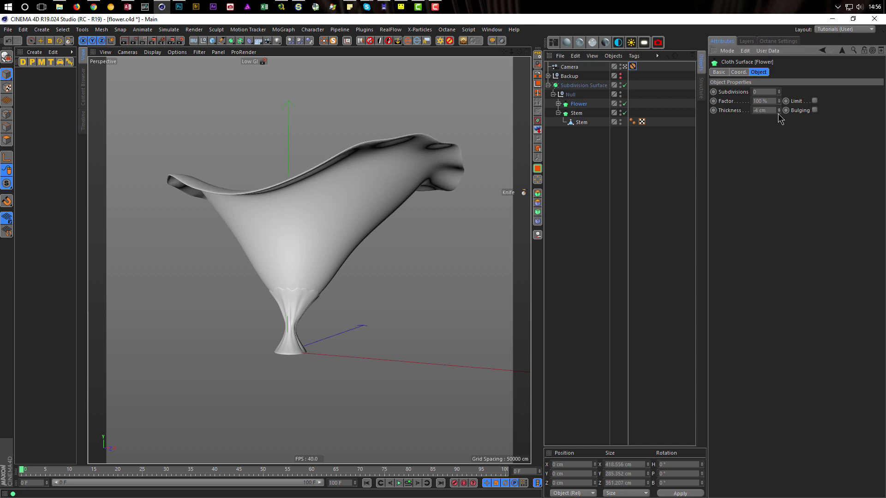
key(ctrl+s)
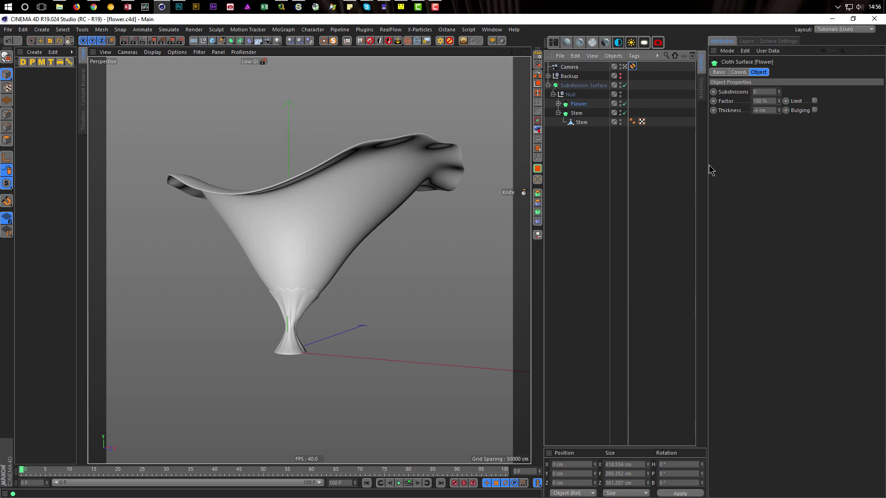
Step: Set the Stem Cloth Surface thickness to 3 cm and save the project
click(576, 113)
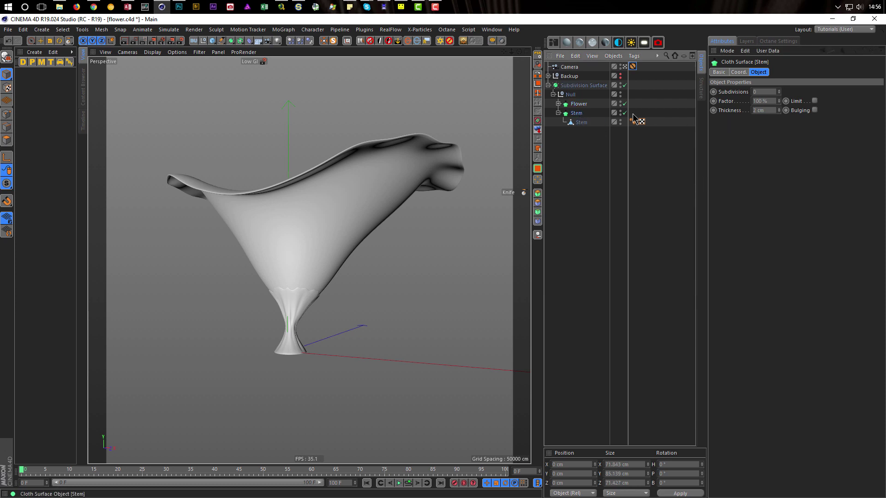
click(780, 109)
click(780, 109)
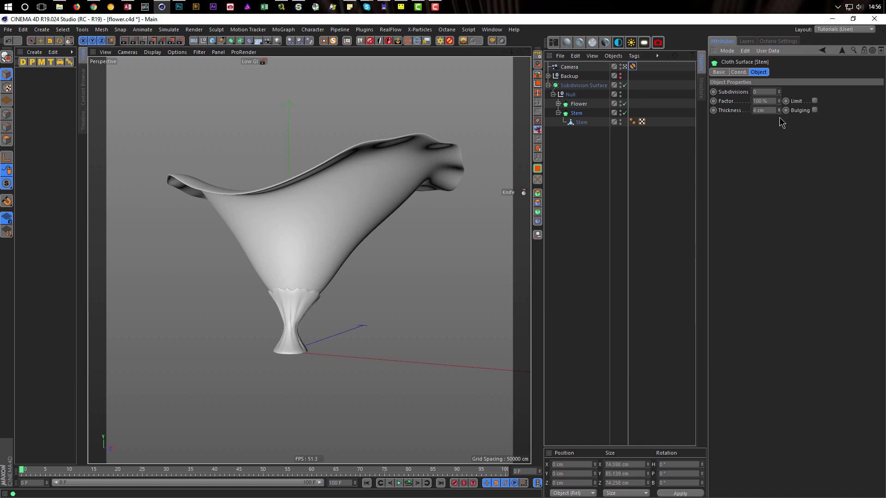
click(780, 112)
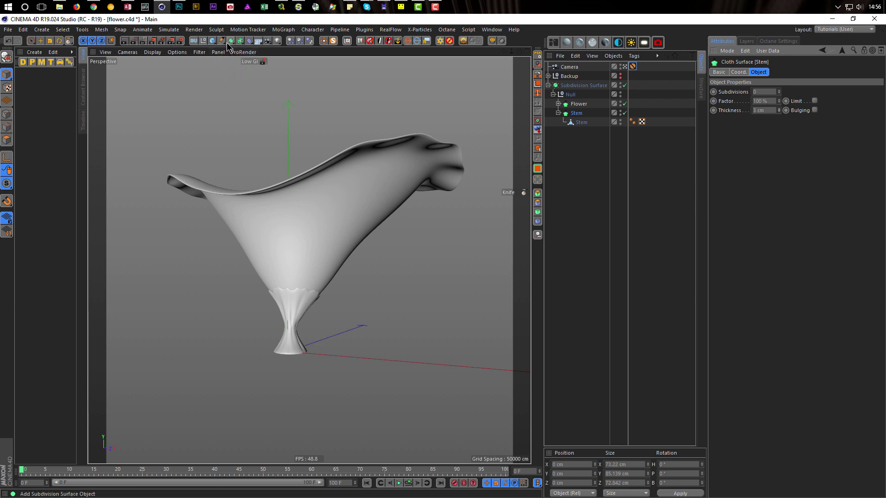
key(ctrl+s)
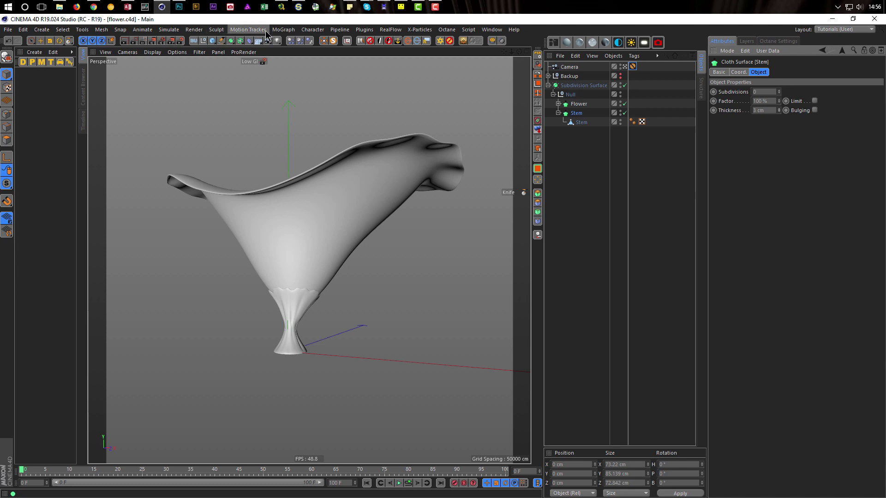
Step: Add a MoSpline object to the scene and hide the Camera object
click(286, 30)
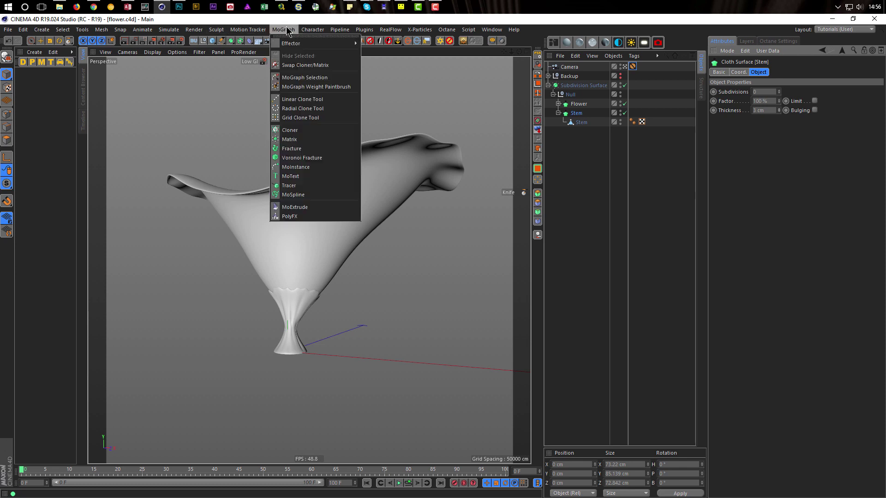
click(294, 194)
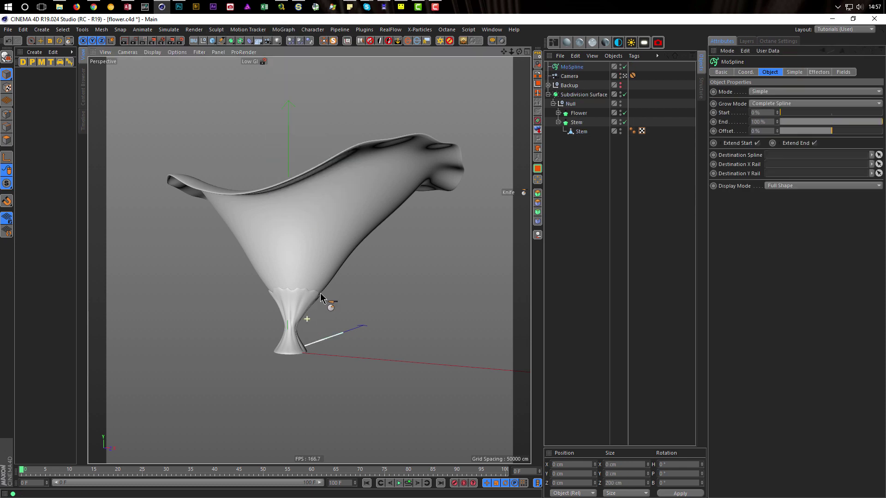
click(633, 76)
alt+drag(419, 328, 360, 288)
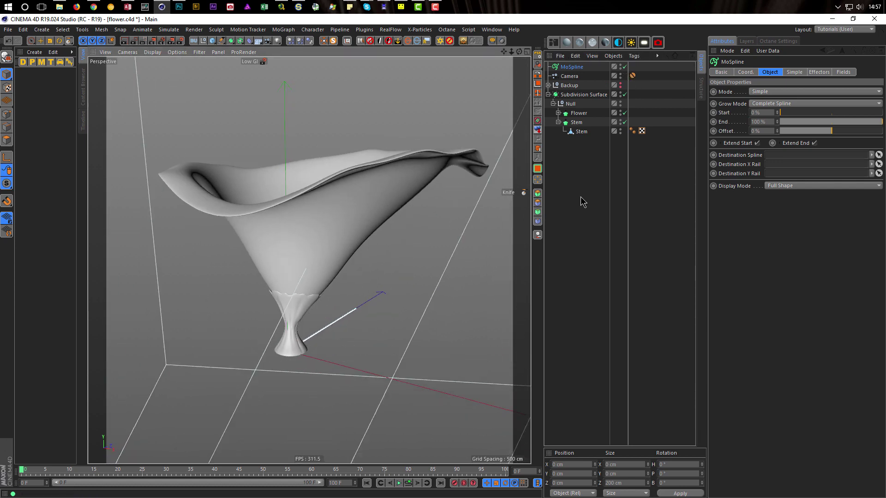
click(621, 65)
click(621, 66)
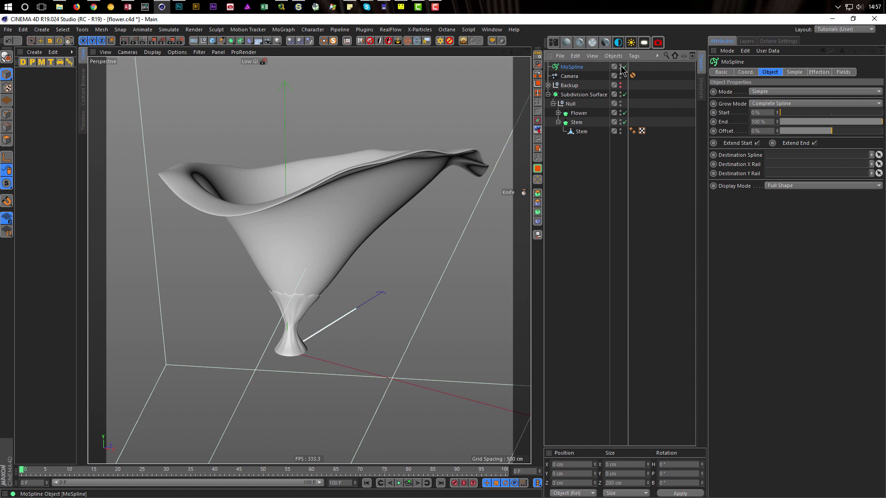
alt+click(621, 75)
mouse_move(294, 341)
alt+mouse_down()
mouse_move(338, 355)
mouse_move(199, 351)
mouse_move(277, 357)
mouse_move(340, 348)
mouse_move(328, 356)
mouse_move(293, 342)
alt+mouse_up()
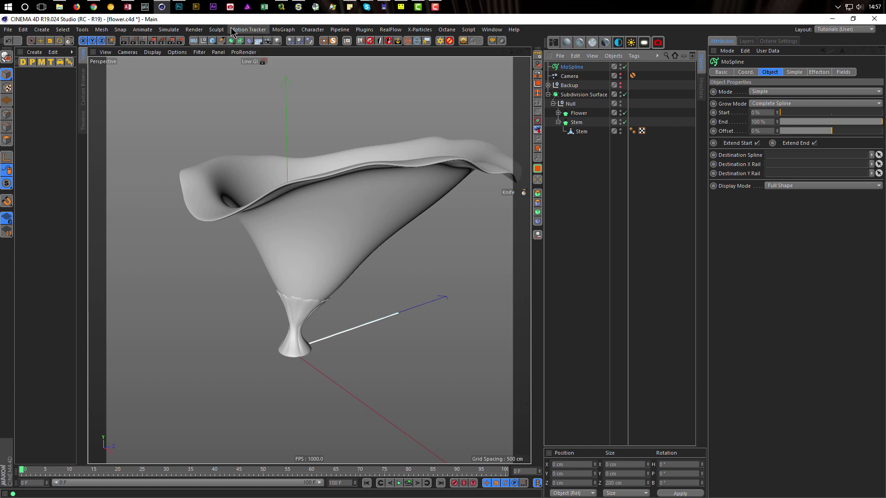
Step: Place the MoSpline inside a new Cloner, enable the Cloner, and set its mode to Radial
click(282, 31)
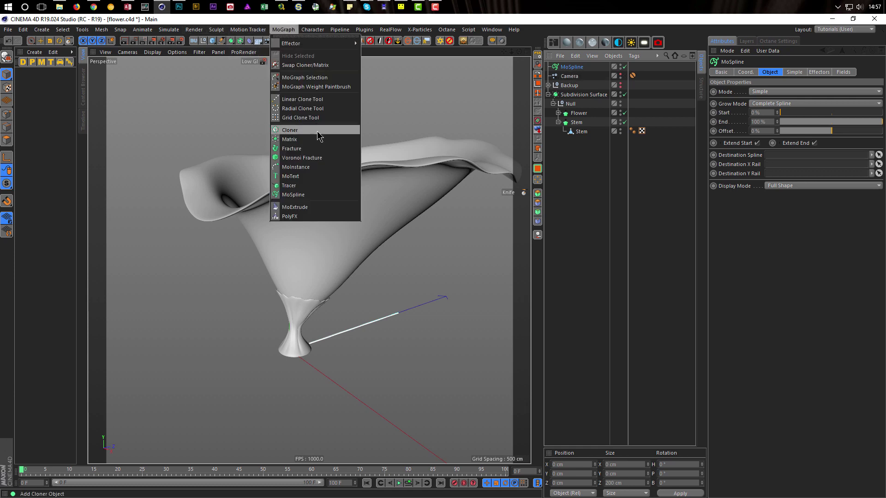
alt+click(290, 130)
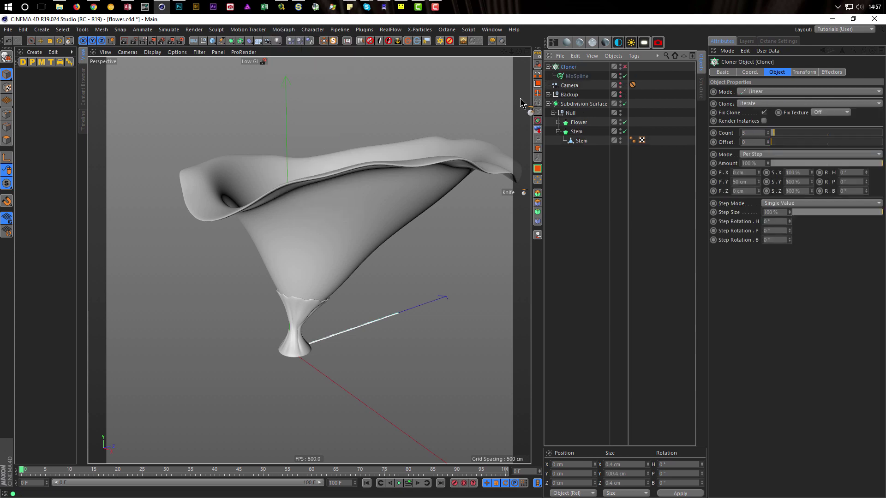
click(624, 67)
click(757, 92)
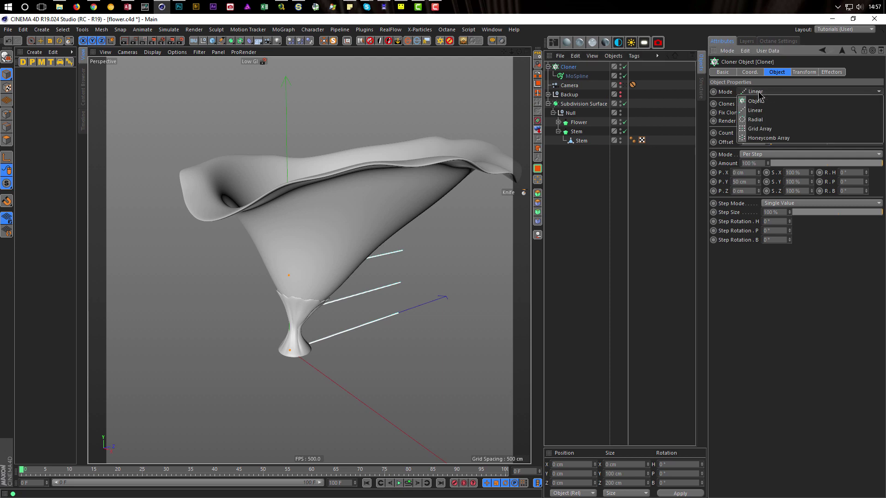
click(762, 120)
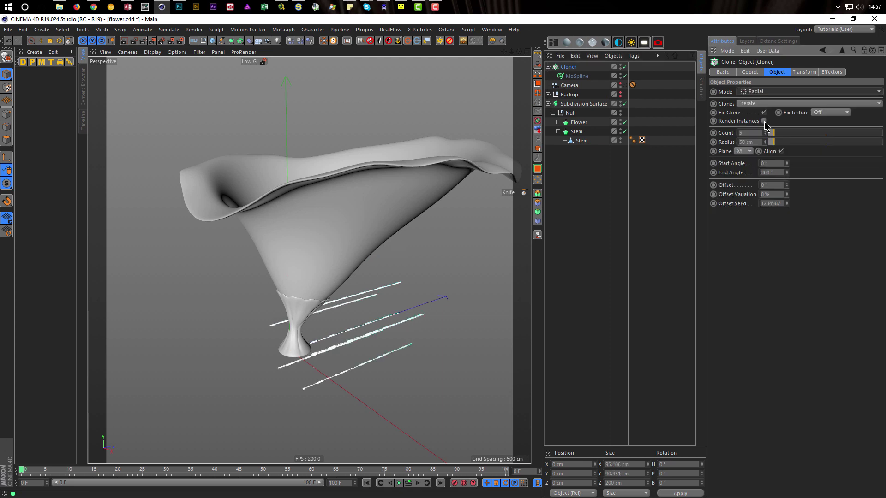
Step: Set the Cloner's plane to XZ, its radius to 0 cm and its clone count to 20
click(745, 151)
click(742, 179)
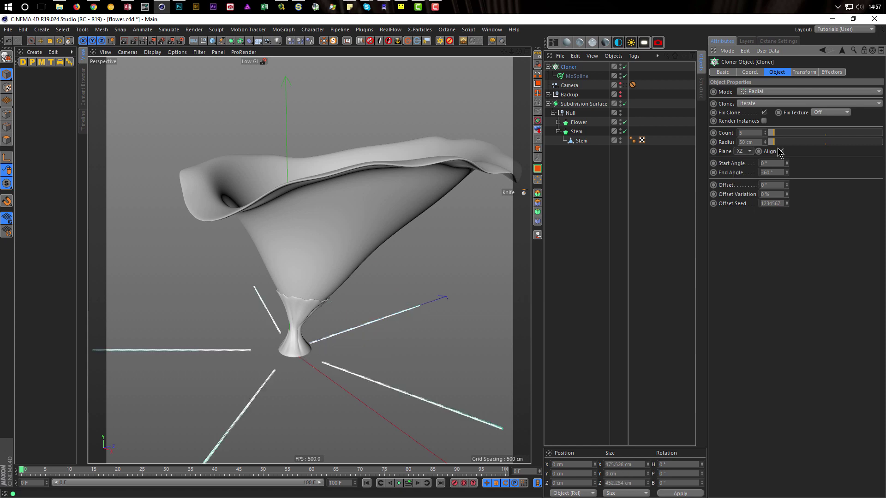
drag(774, 143, 757, 147)
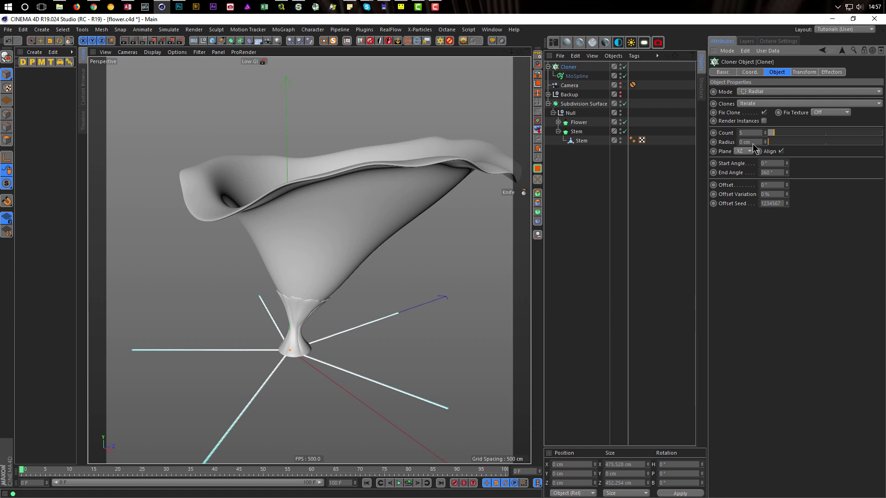
mouse_move(263, 355)
alt+mouse_down()
mouse_move(224, 355)
mouse_move(249, 355)
alt+mouse_up()
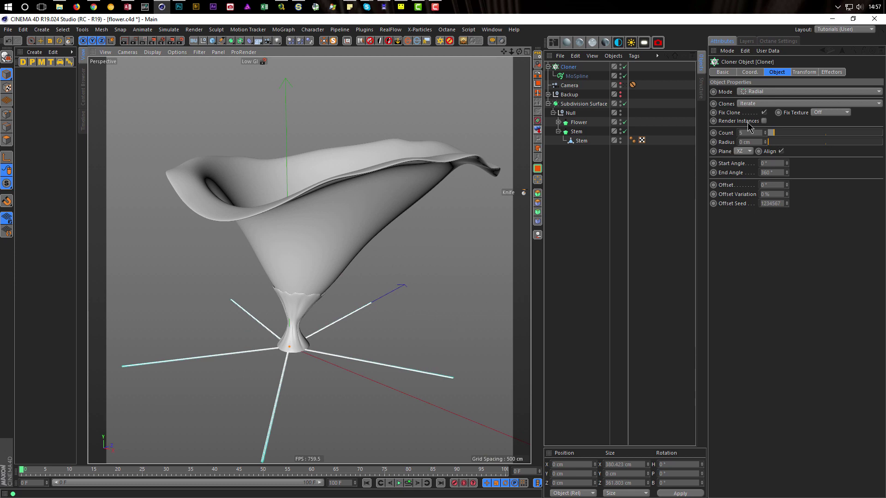
drag(769, 135, 715, 143)
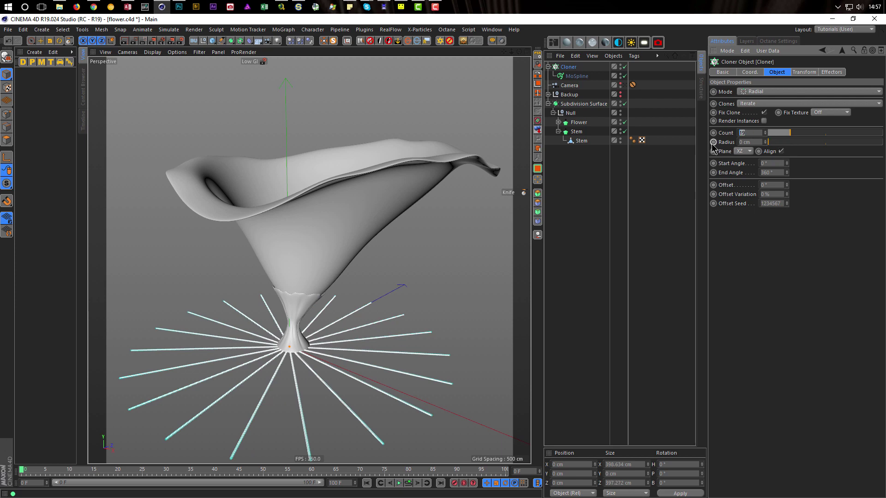
key(Return)
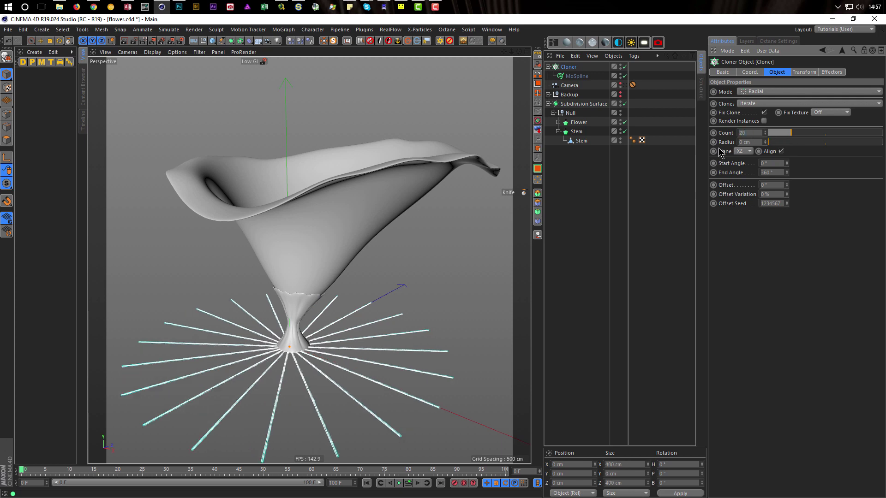
Step: Set the length of the MoSpline inside the Cloner to 250 cm
click(577, 77)
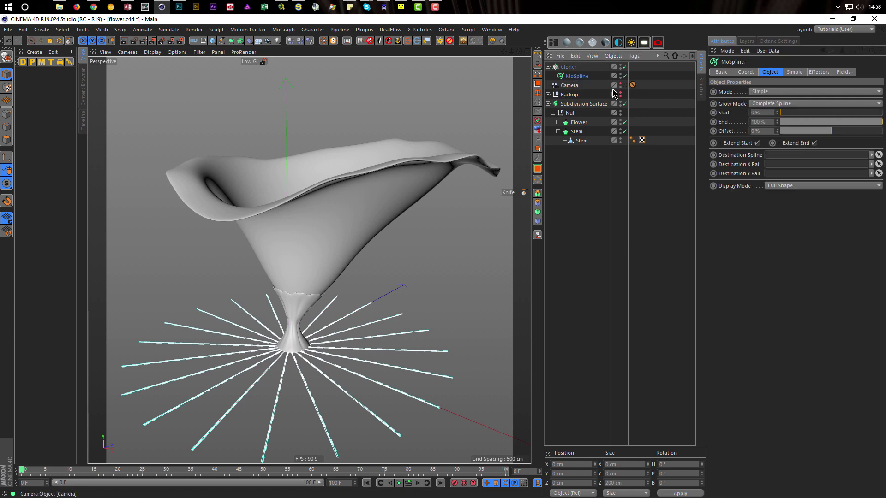
click(794, 72)
click(767, 91)
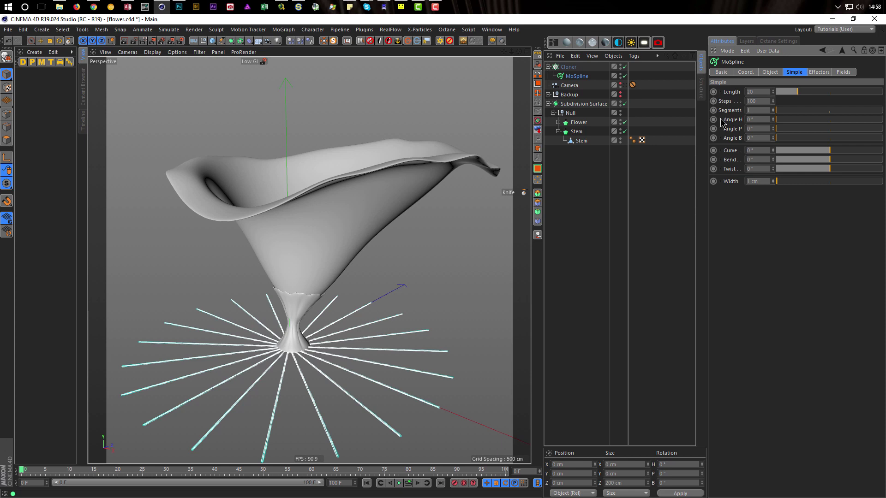
text(250)
key(Return)
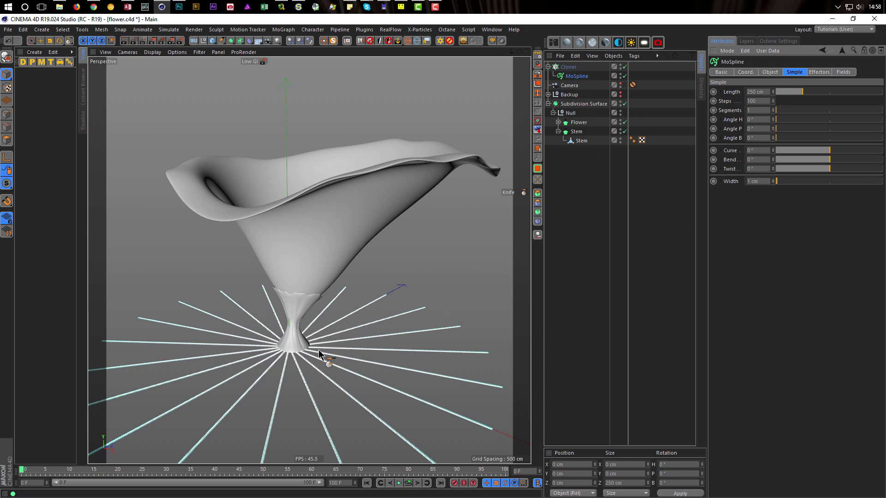
Step: In the top view, move the Null holding Flower and Stem along Z to centre the stem base on the radial splines
alt+right_drag(317, 350, 293, 357)
alt+drag(293, 357, 284, 364)
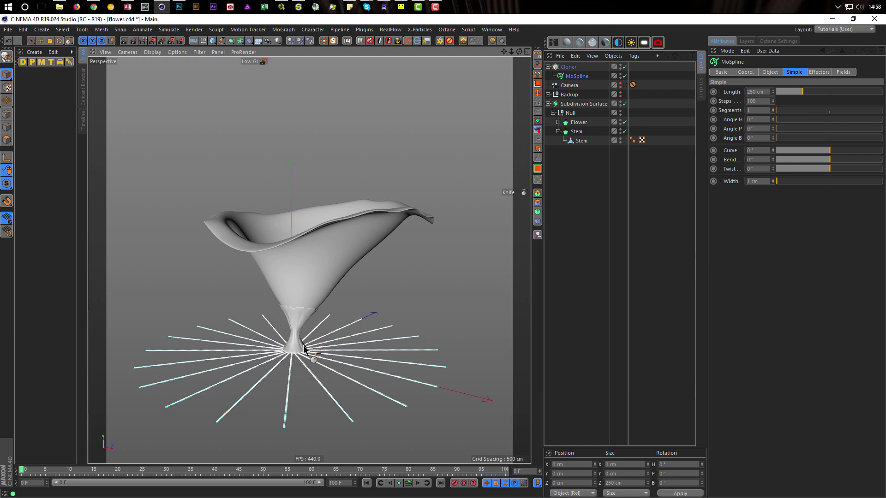
scroll(295, 360, up, 6)
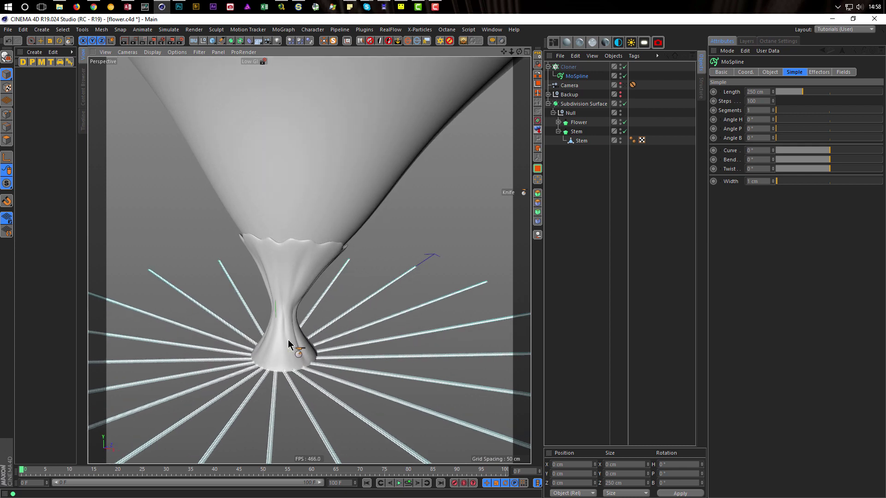
middle_click(292, 346)
middle_click(410, 233)
scroll(306, 257, up, 3)
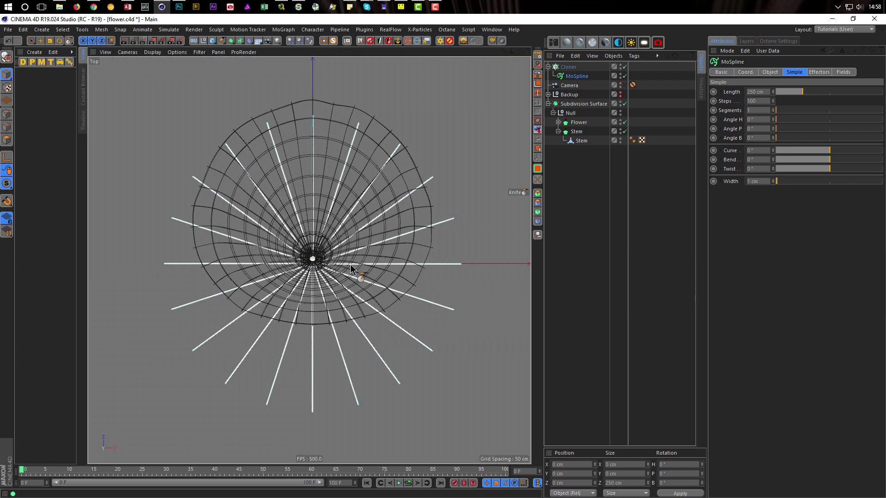
click(572, 114)
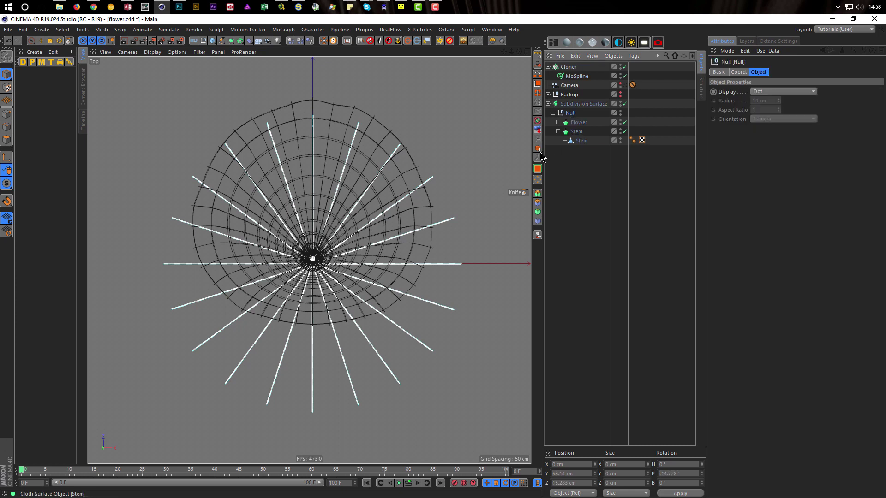
click(41, 41)
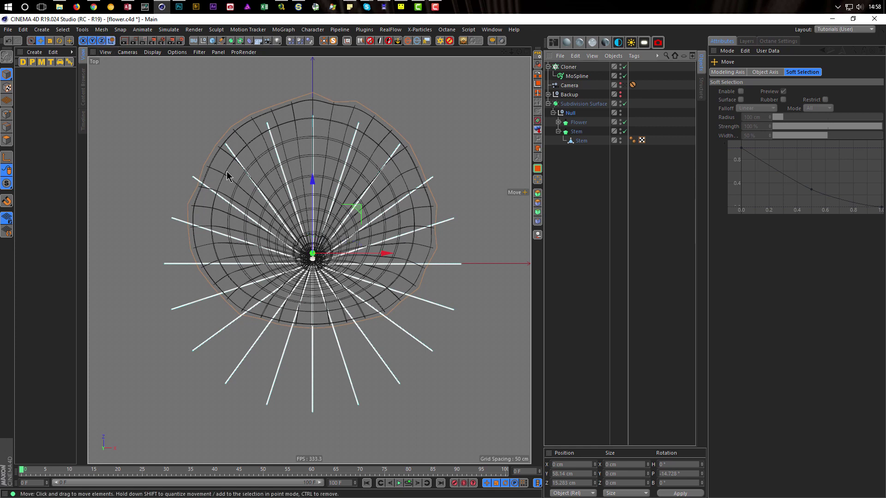
drag(312, 177, 312, 183)
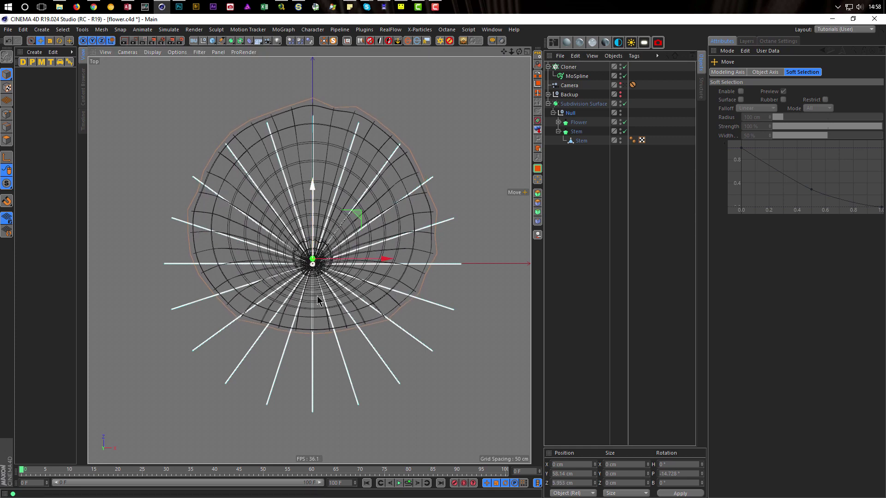
middle_click(298, 316)
middle_click(220, 226)
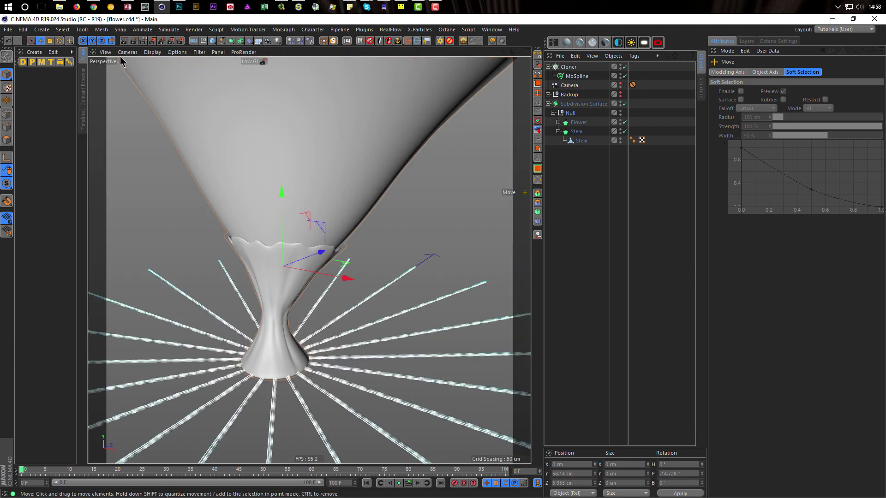
Step: Switch the move axes from world to object coordinates for the flower's Null
click(111, 42)
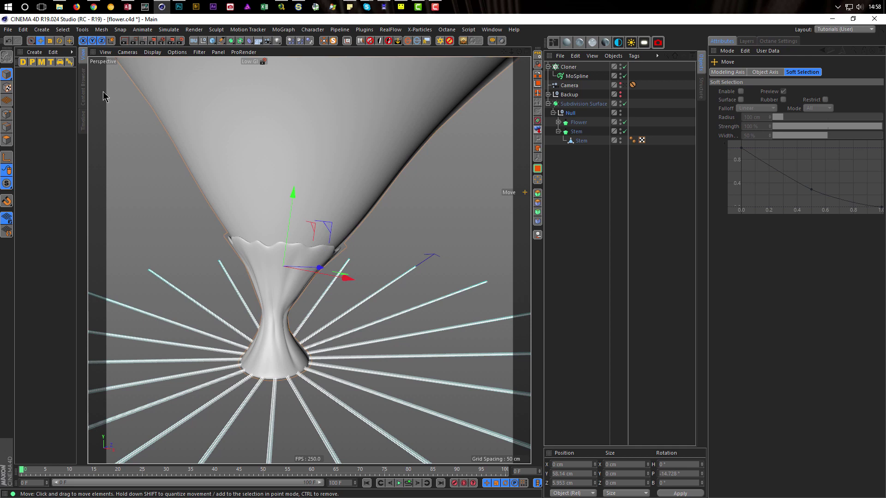
click(112, 42)
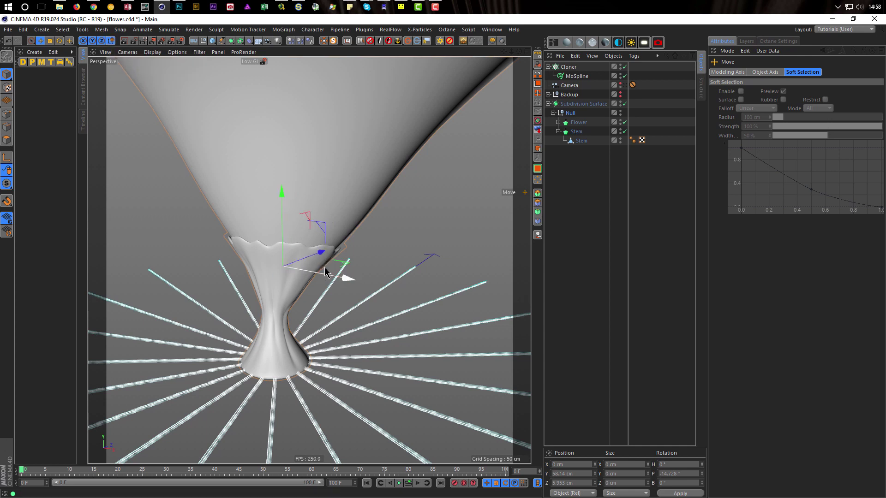
click(112, 41)
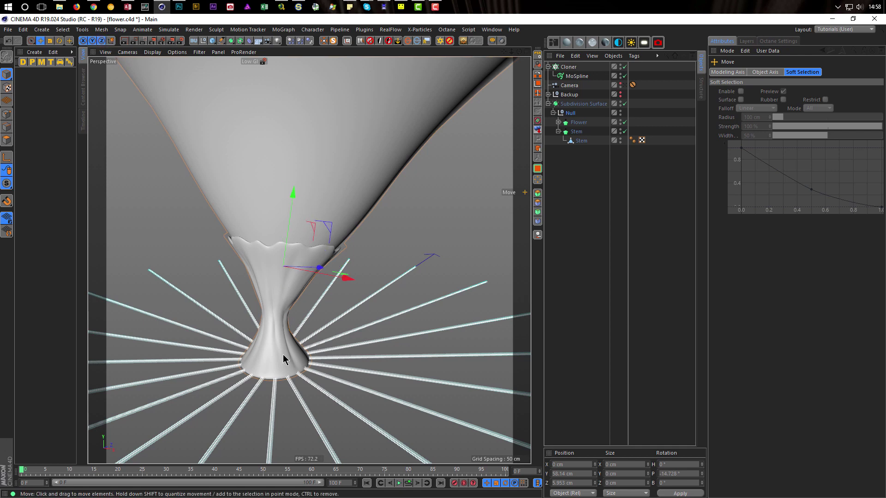
Step: Place the Cloner below the Subdivision Surface hierarchy, collapse that hierarchy, and group the Cloner into a new Null
scroll(274, 342, down, 2)
alt+middle_drag(275, 342, 288, 325)
scroll(288, 325, down, 3)
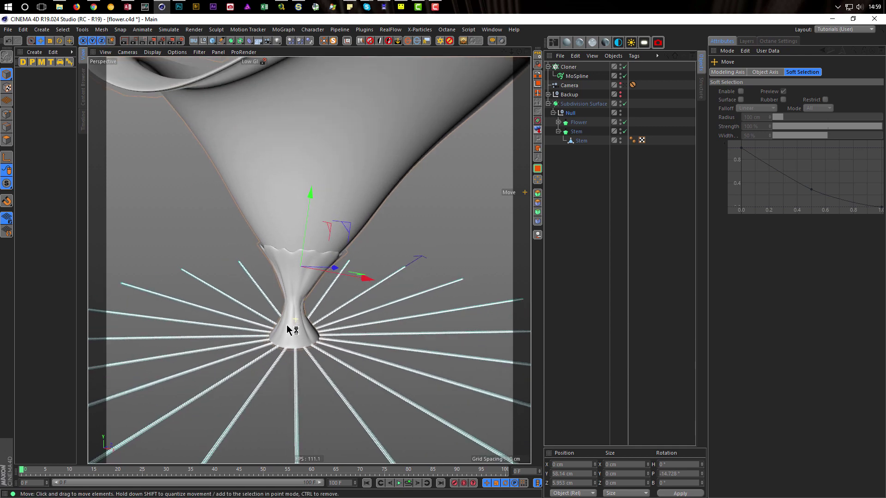
scroll(290, 334, down, 1)
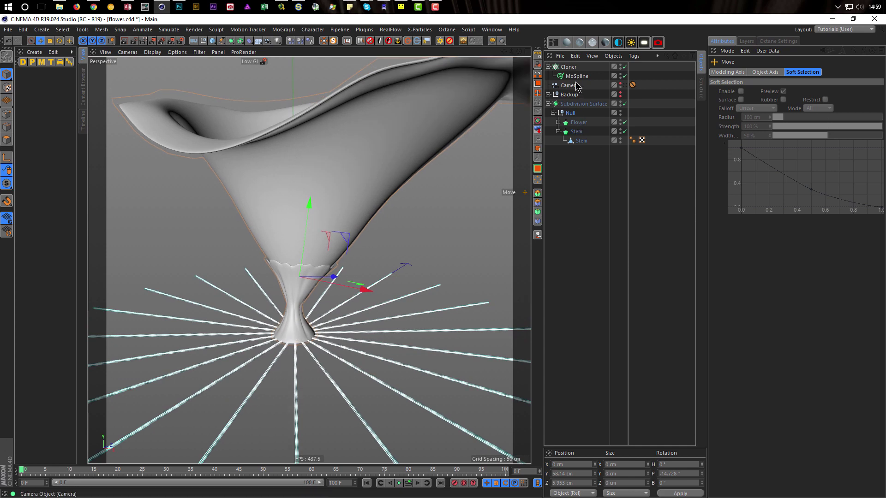
click(568, 67)
drag(618, 132, 576, 219)
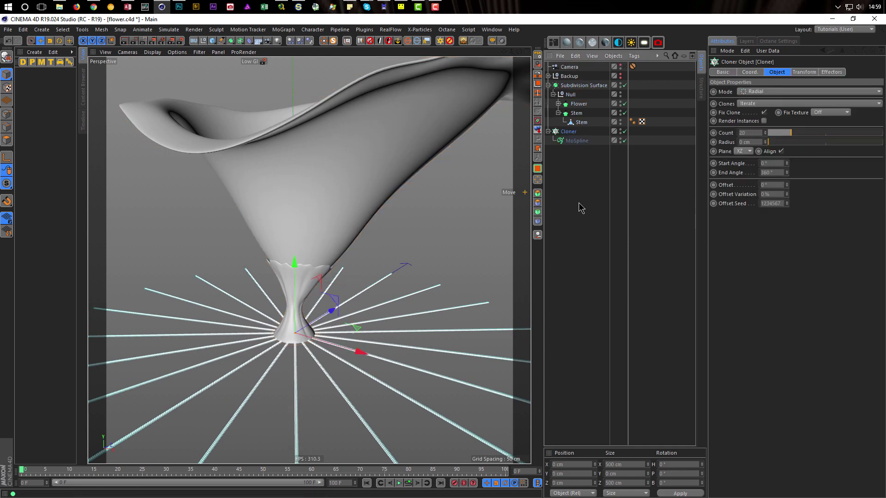
click(549, 85)
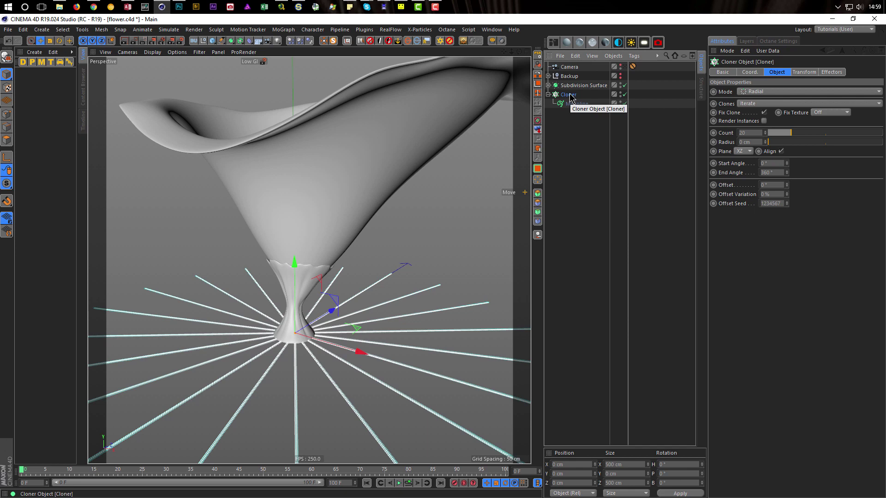
key(alt+g)
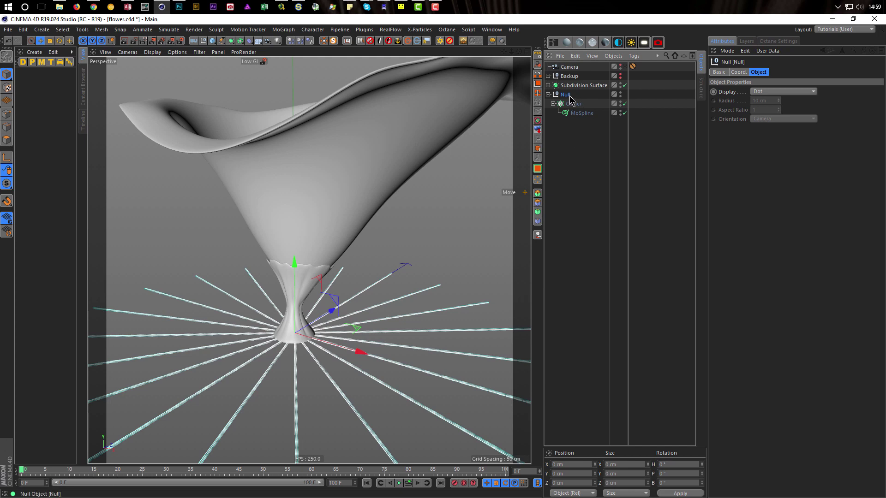
Step: Add a Displacer deformer inside the Cloner's Null and assign a Noise shader to it
click(249, 40)
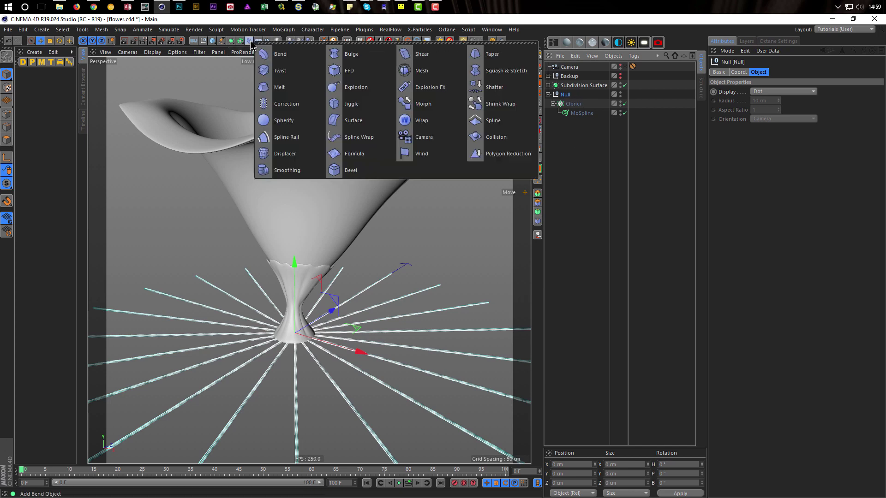
click(280, 154)
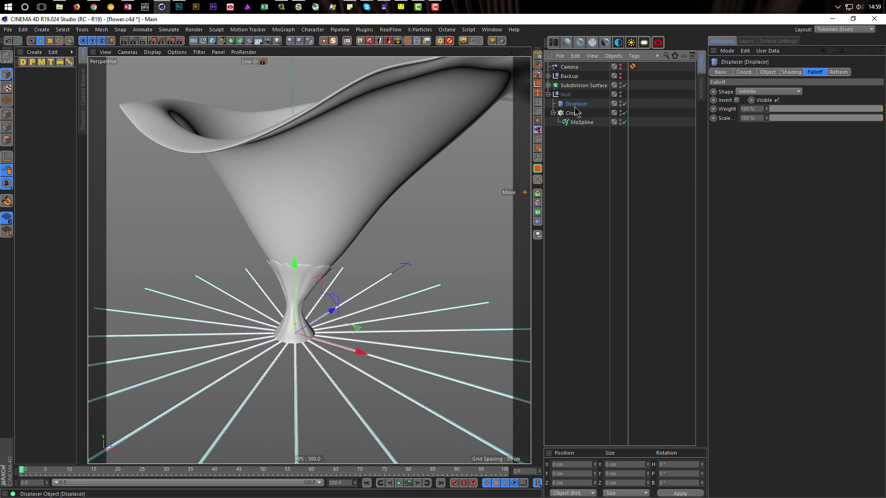
click(792, 73)
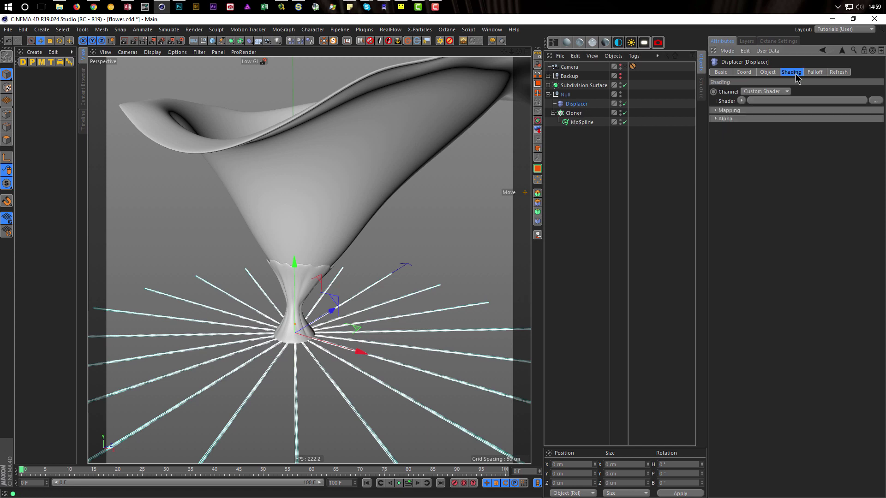
click(739, 102)
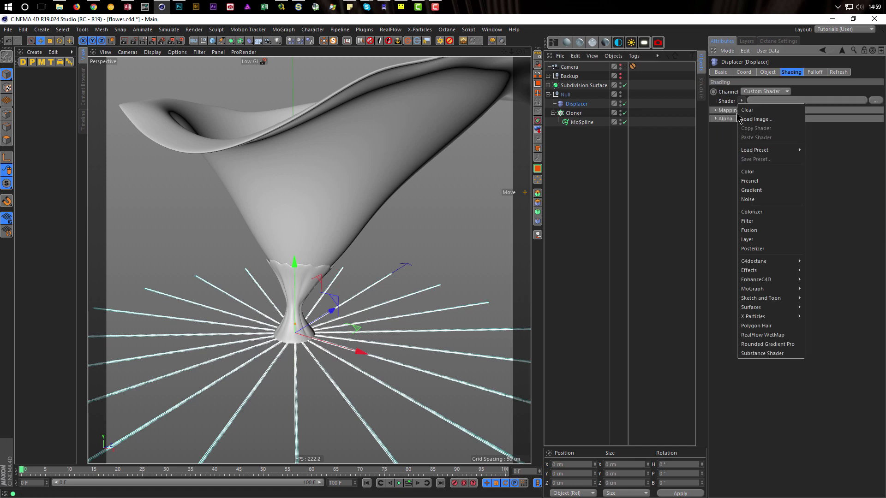
click(747, 201)
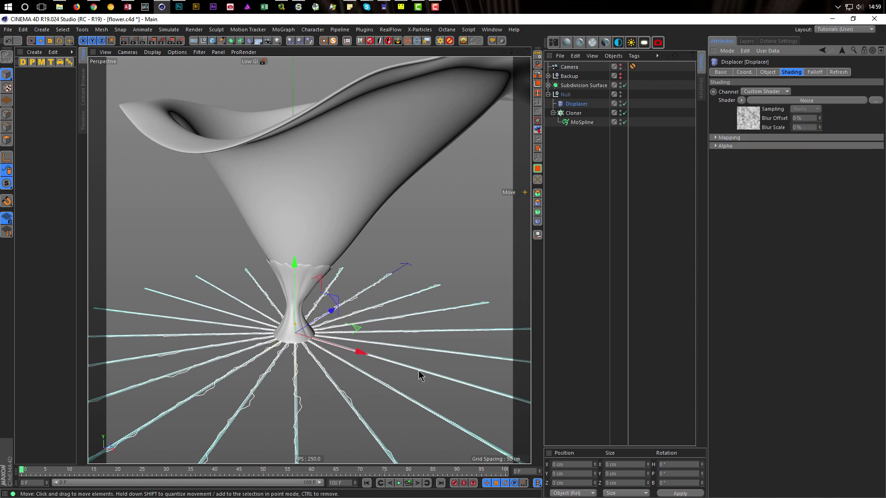
Step: Set the MoSpline's display mode to Line
click(581, 123)
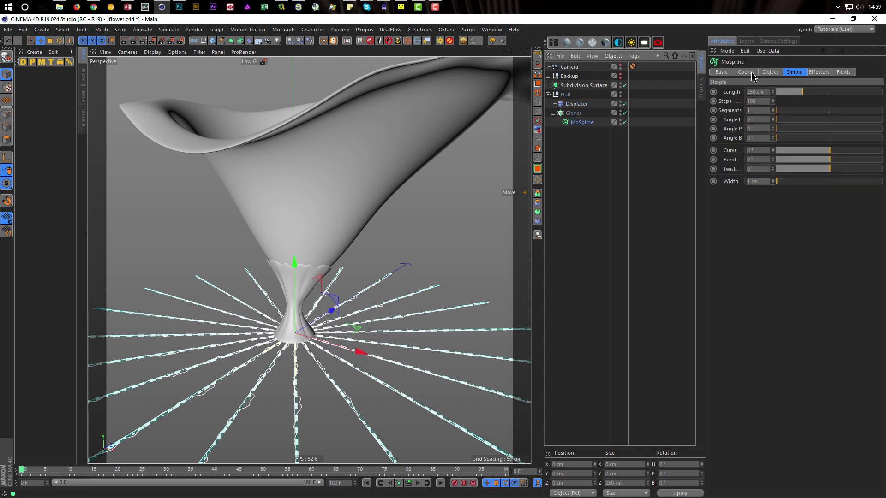
click(769, 73)
click(784, 185)
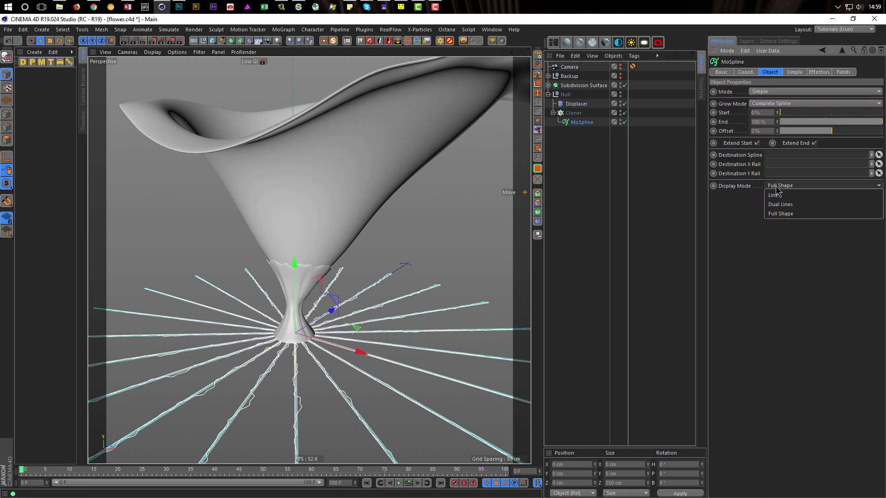
click(779, 192)
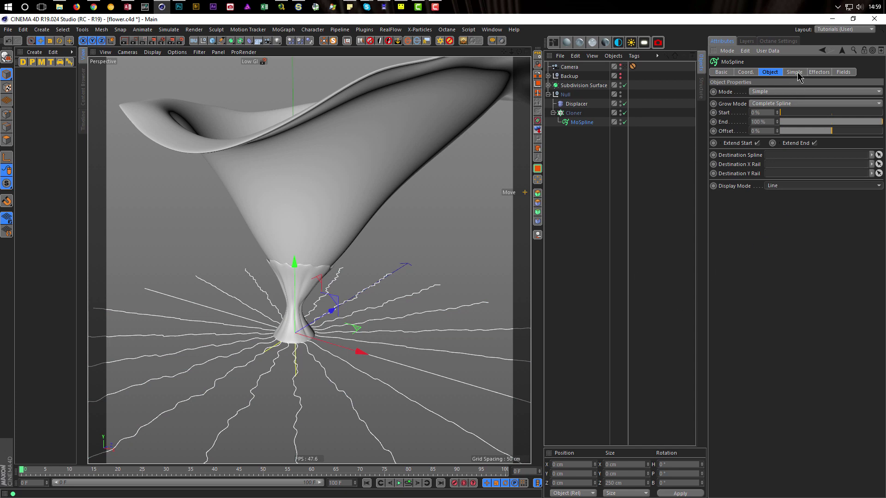
Step: Set the global scale of the Displacer's Noise shader to 500% and return to the Displacer's settings
click(577, 104)
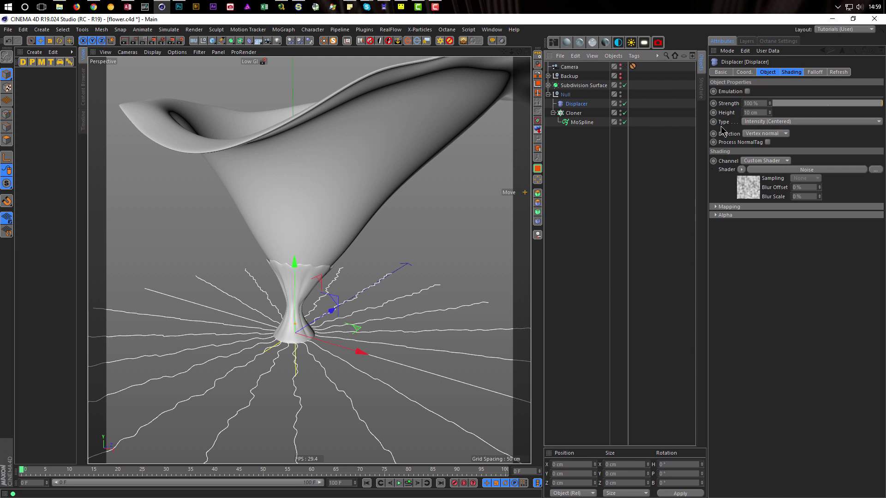
click(743, 187)
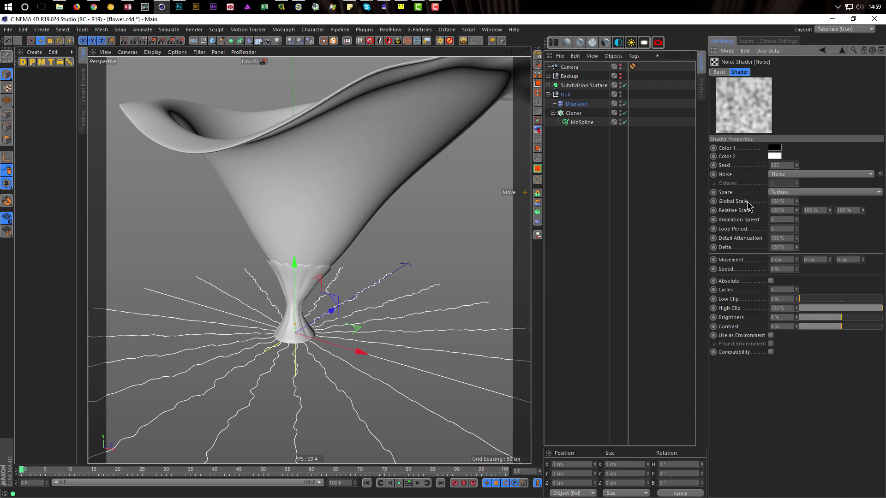
click(785, 201)
text(500)
key(Return)
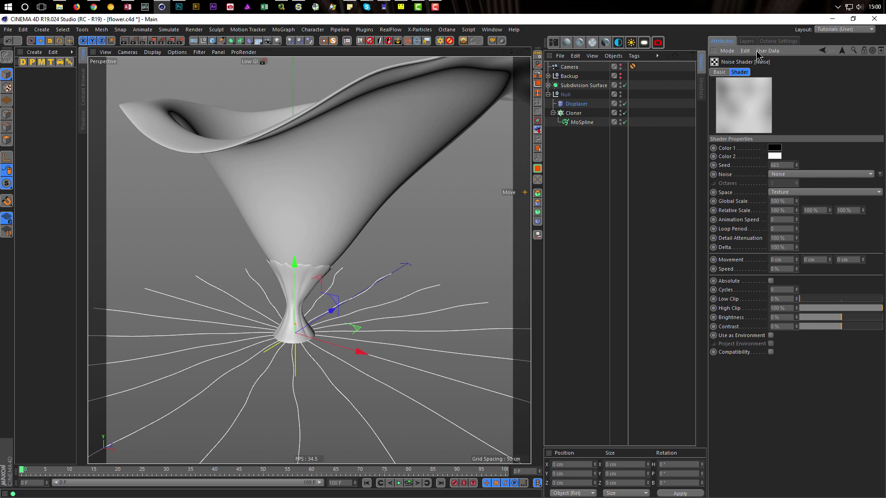
click(574, 105)
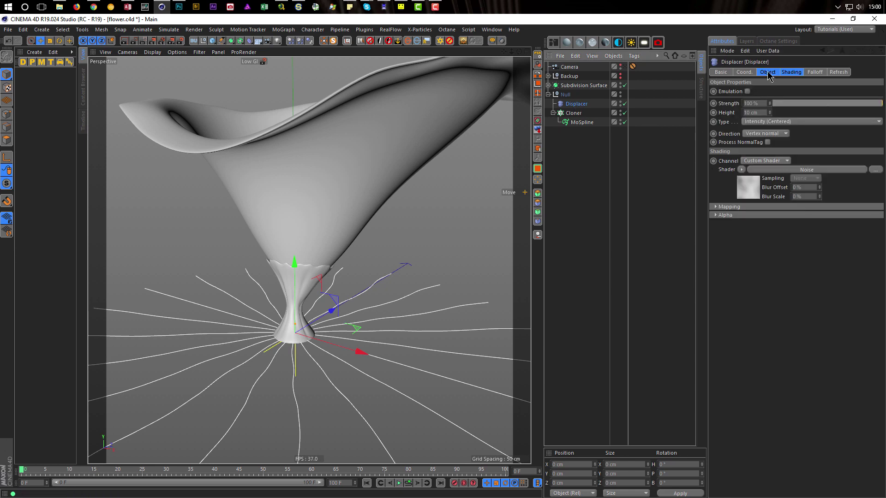
Step: Set the Displacer's height to 63 cm to strengthen the waviness of the cloned MoSplines
drag(769, 113, 769, 88)
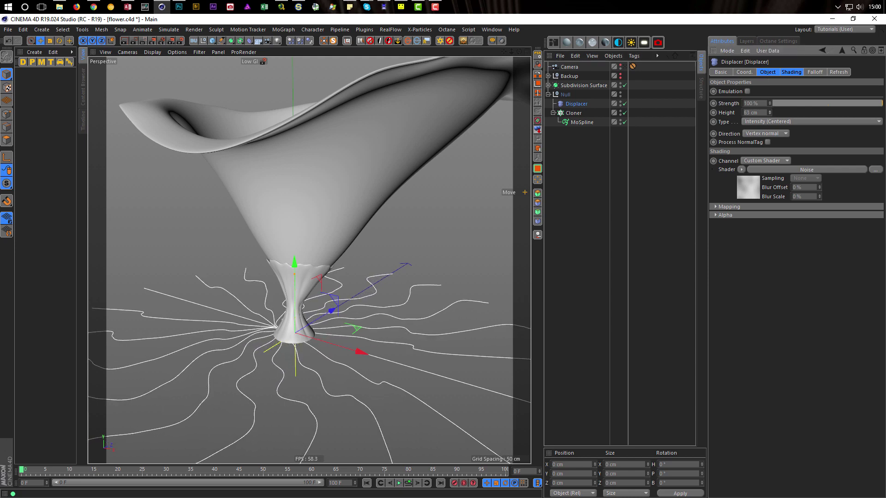
alt+drag(386, 383, 353, 369)
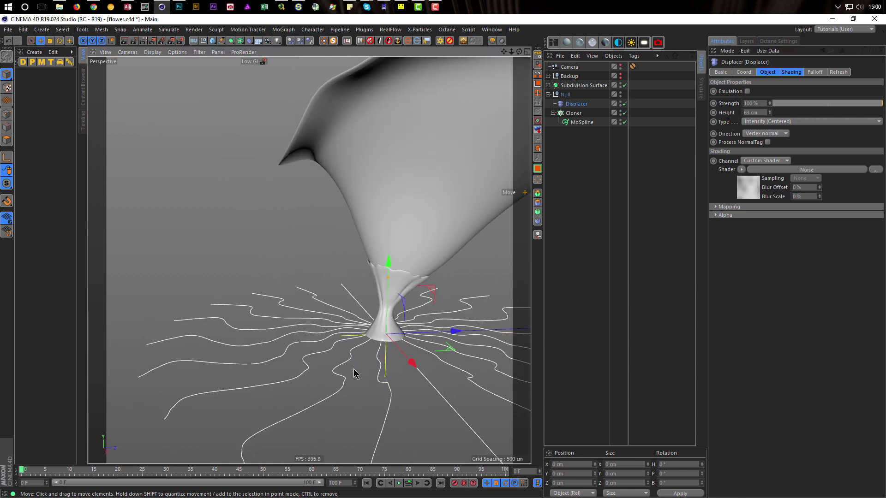
alt+drag(257, 334, 343, 332)
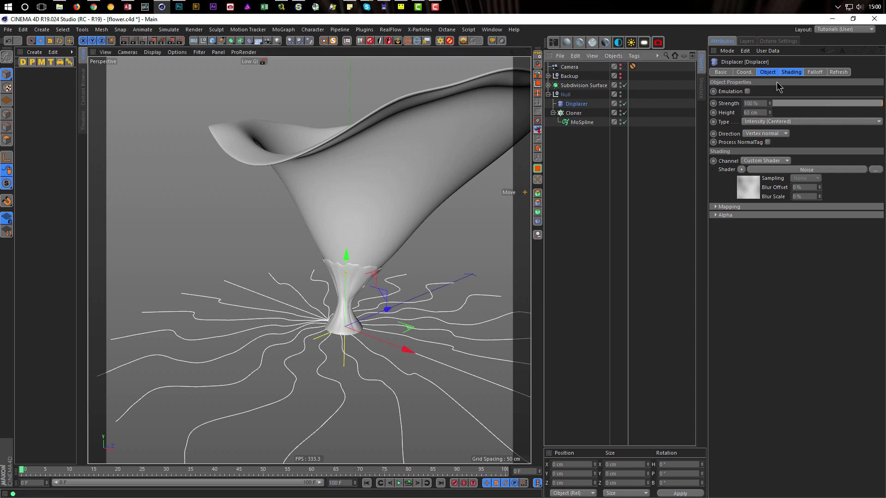
Step: Set the space of the Displacer's Noise shader to World
click(791, 73)
click(755, 119)
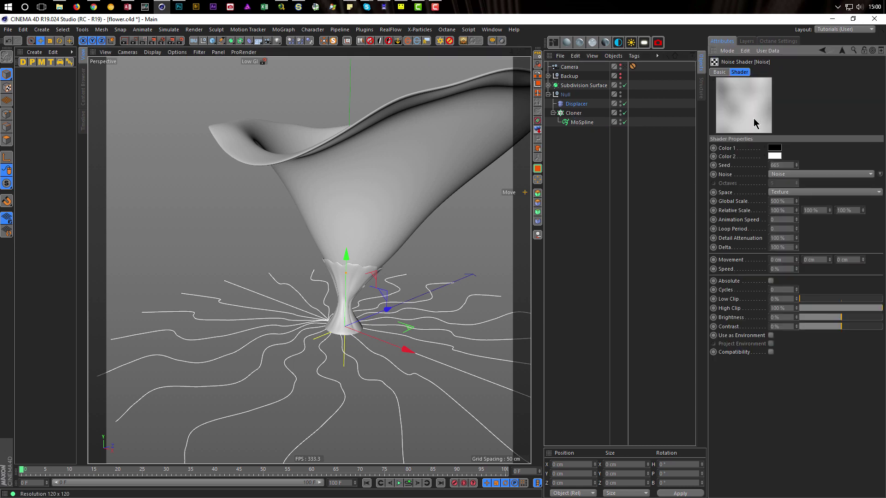
click(782, 193)
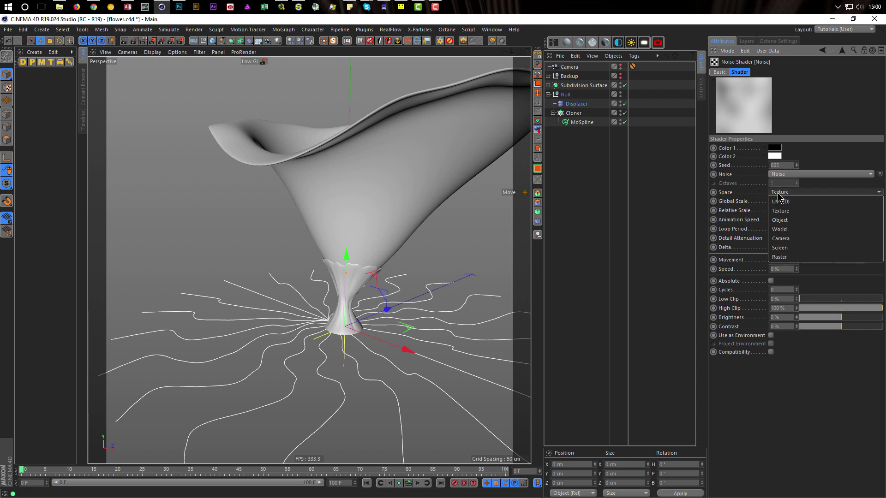
click(782, 230)
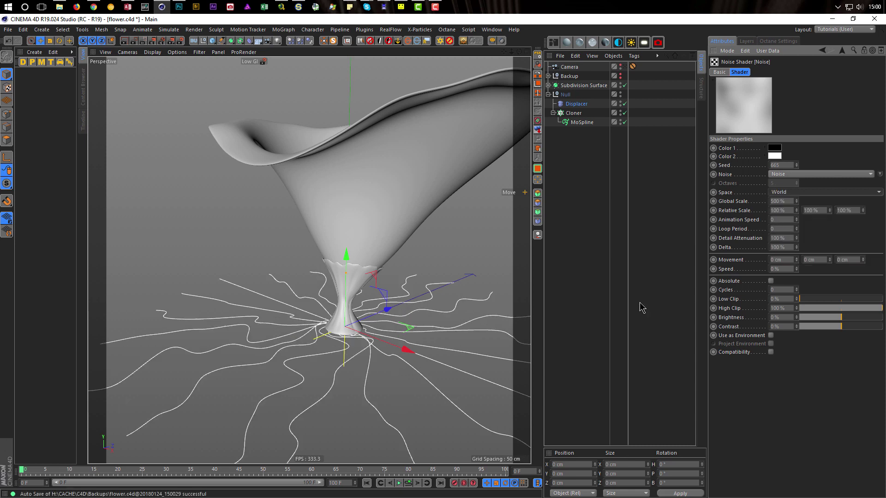
alt+right_drag(345, 335, 317, 341)
alt+drag(332, 330, 353, 338)
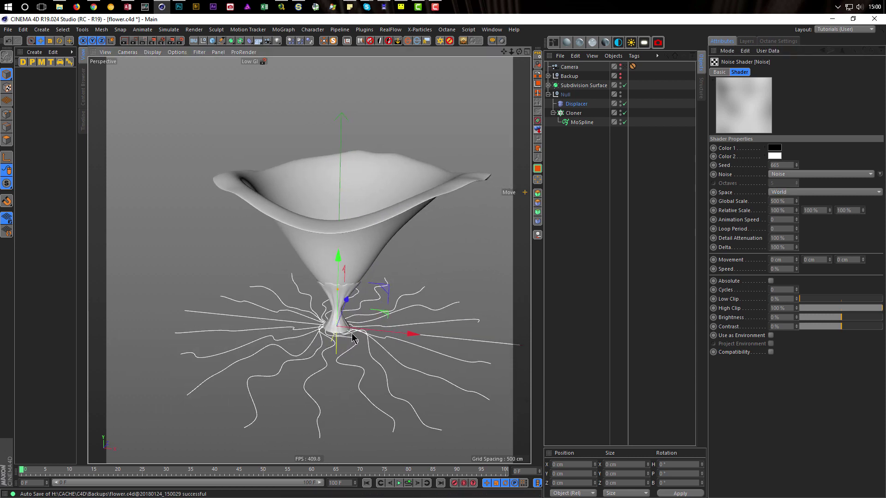
Step: Try a global scale of 1000% on the Noise shader and set it back to 500%
click(786, 202)
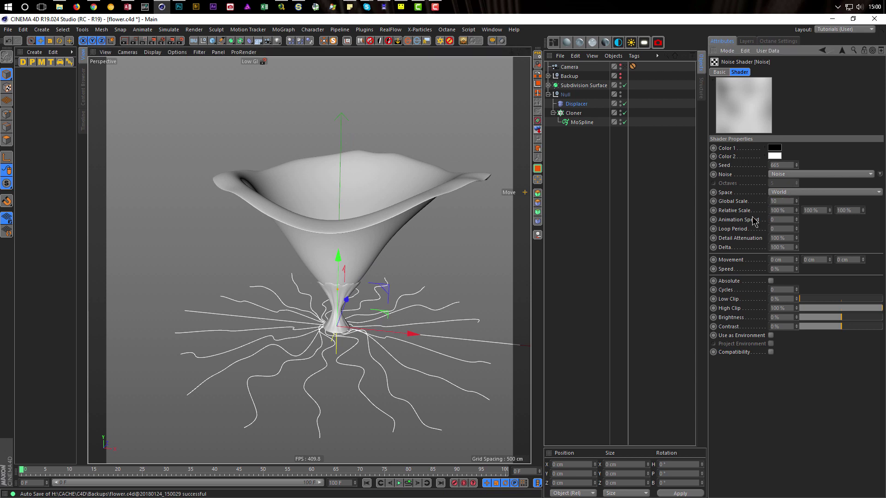
key(Return)
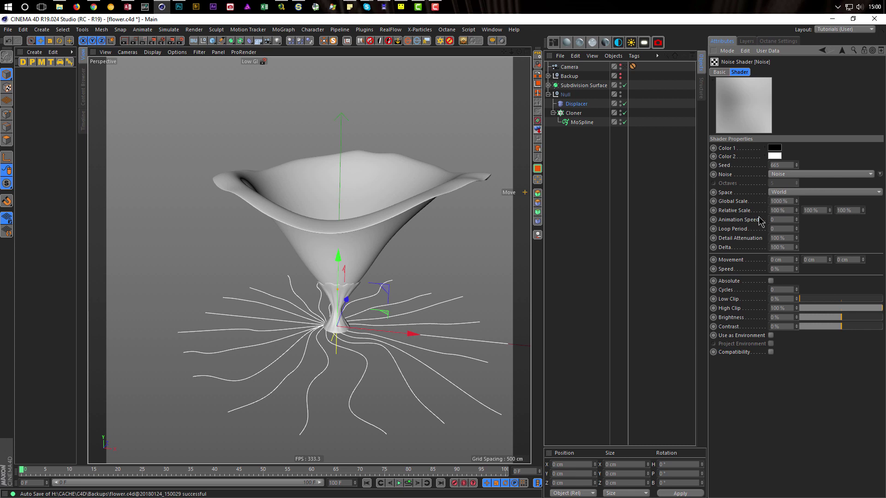
drag(787, 202, 742, 210)
text(500)
key(Return)
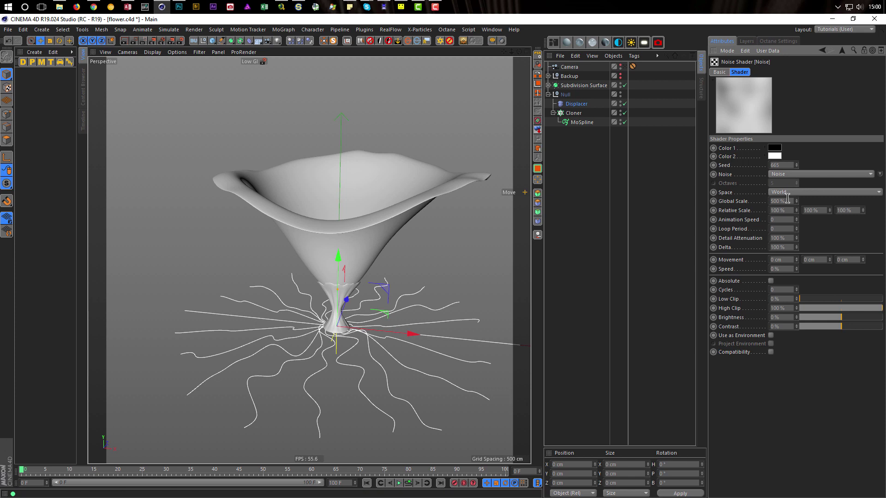
Step: Raise the Noise shader's seed to 670 to vary the spline pattern
click(797, 163)
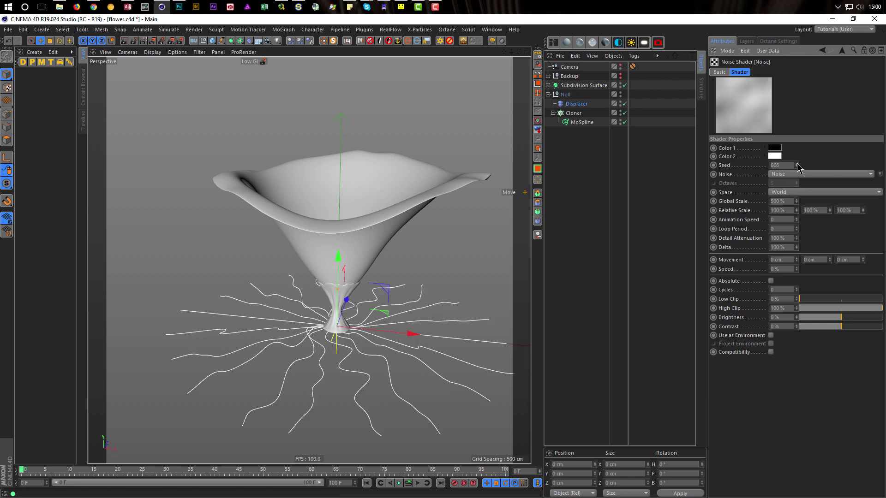
click(797, 164)
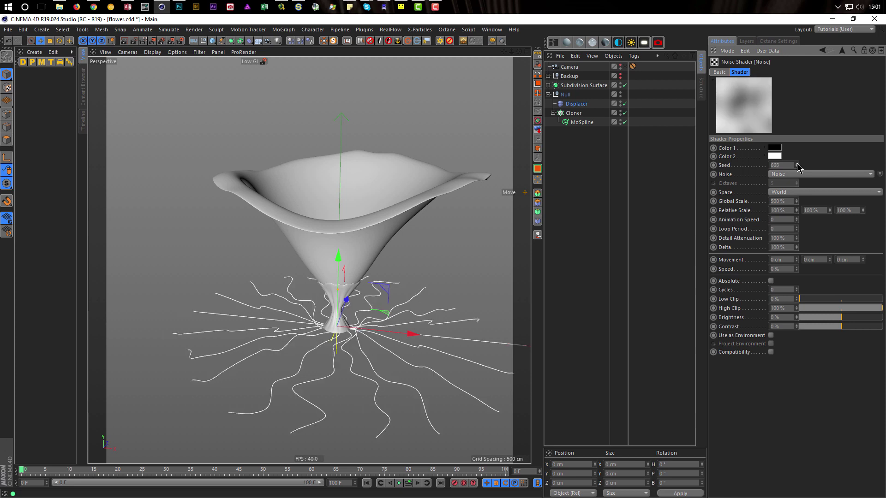
click(797, 164)
click(797, 164)
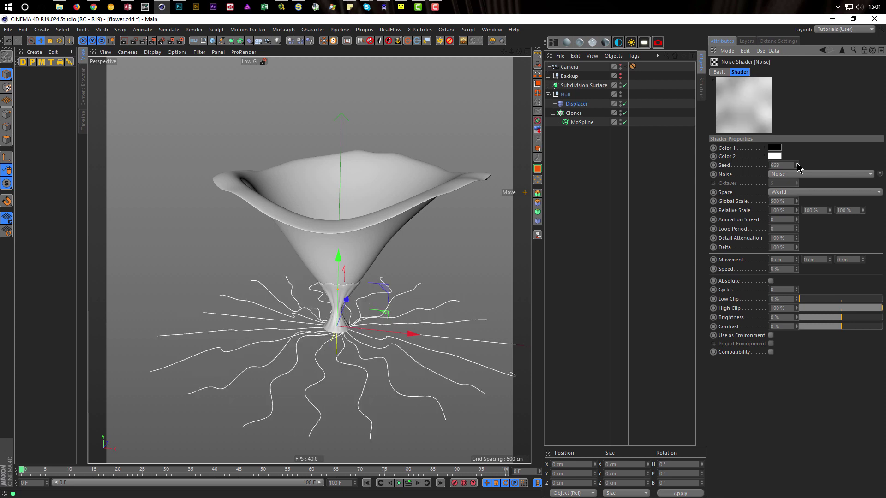
click(796, 164)
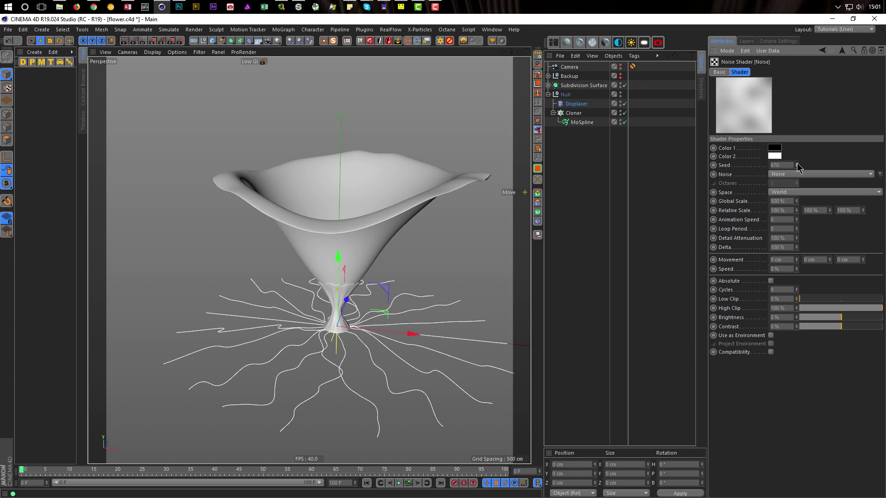
Step: Look through the scene Camera and set the Noise shader's global scale to 700%
click(625, 67)
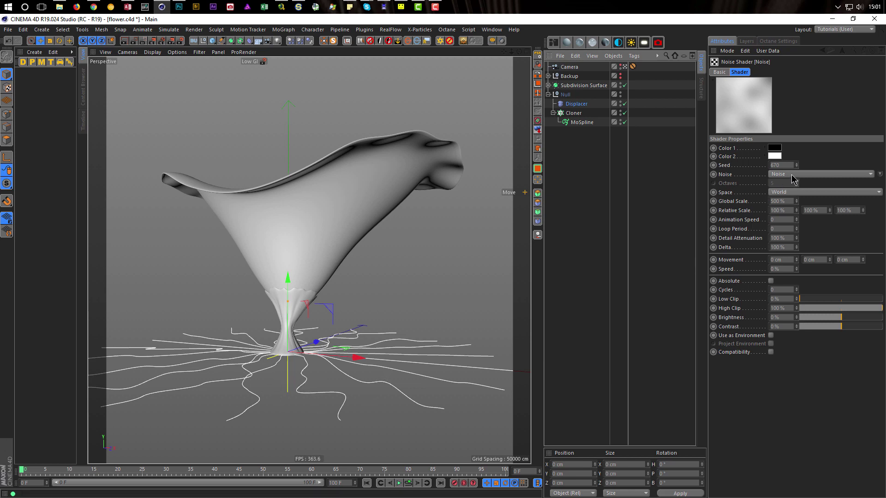
click(787, 202)
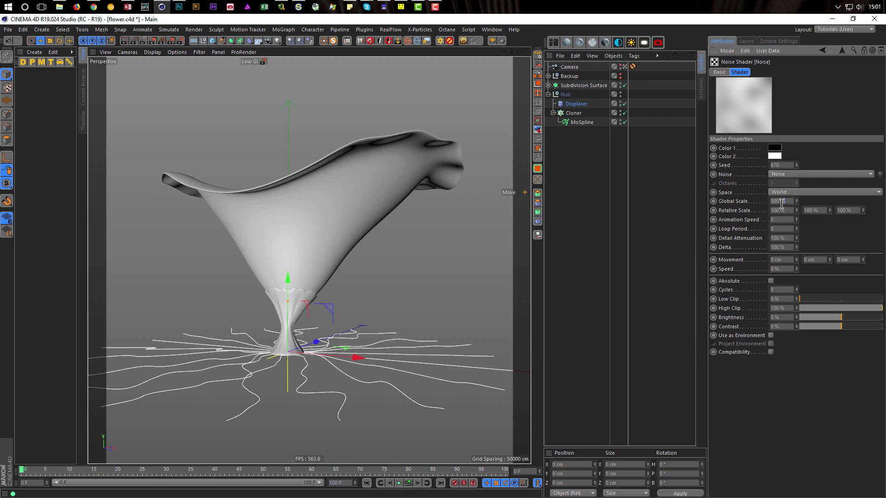
text(700)
key(Return)
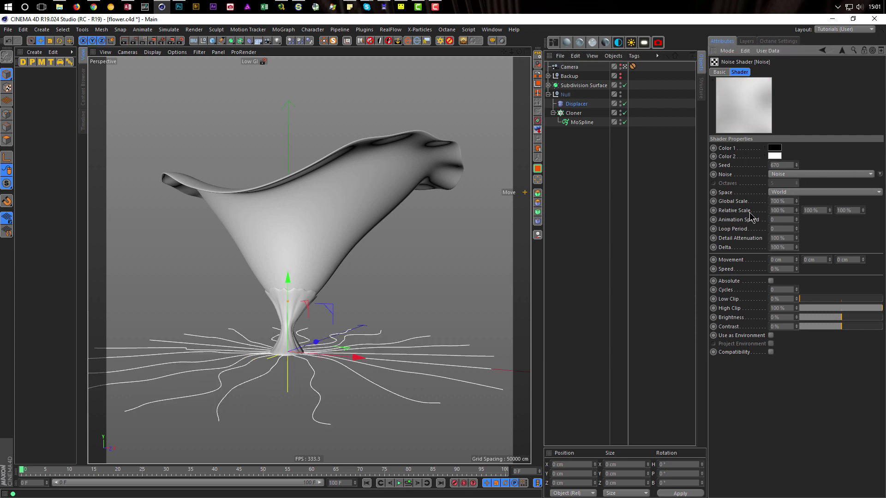
Step: Step the Noise shader's seed up to 686 while comparing the spline patterns around the flower's base
click(796, 163)
click(797, 163)
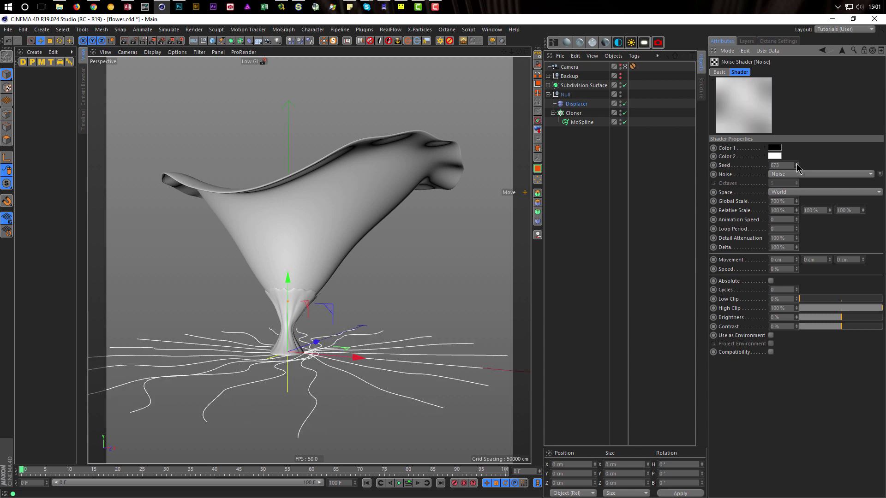
click(796, 163)
click(796, 164)
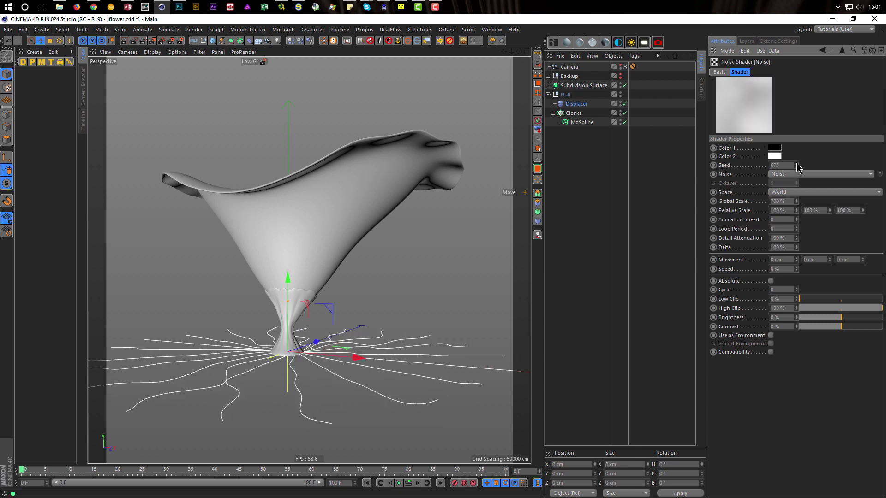
click(796, 163)
click(797, 163)
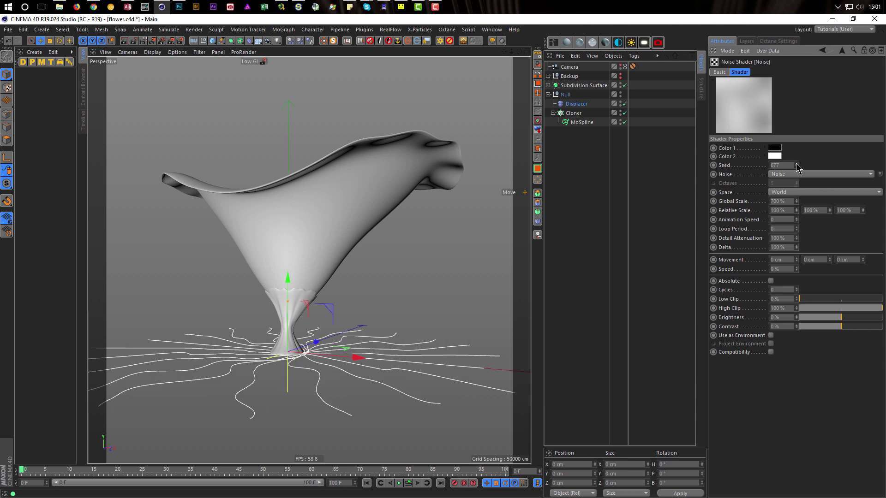
click(796, 164)
click(796, 164)
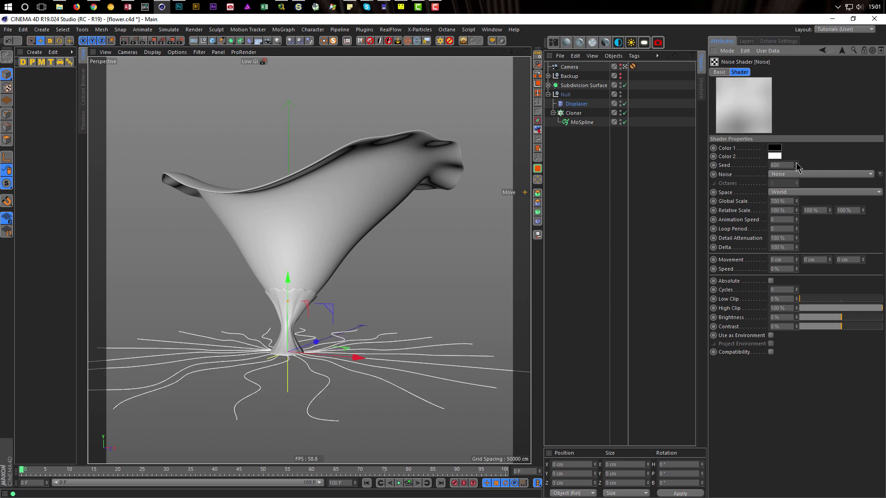
click(796, 164)
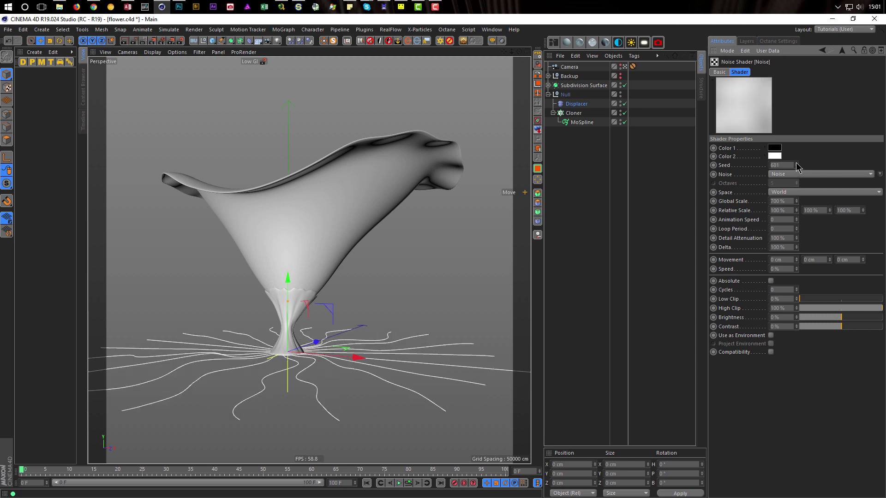
click(797, 164)
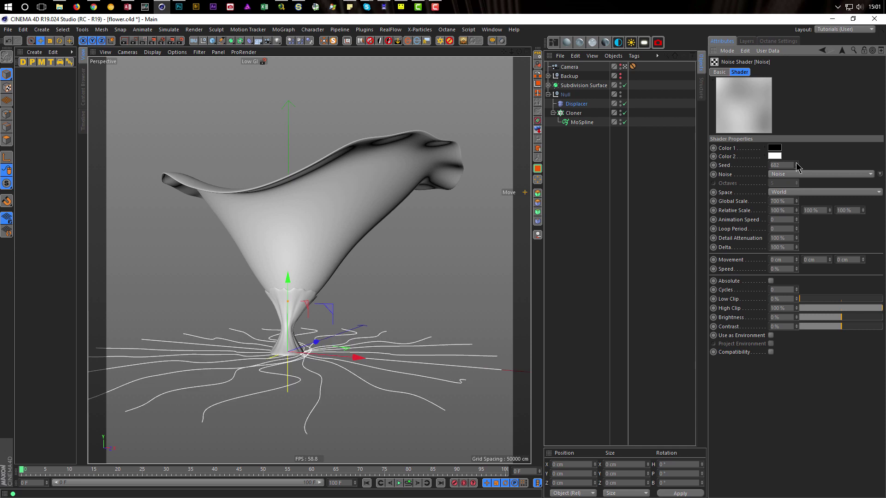
click(796, 164)
click(796, 163)
click(797, 163)
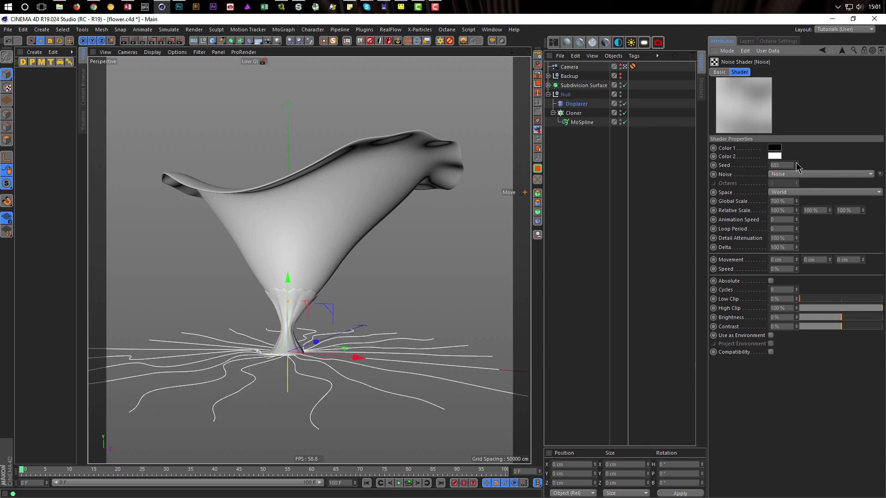
click(797, 163)
Step: Change the shader's noise type to Turbulence and set its octaves to 1
click(788, 175)
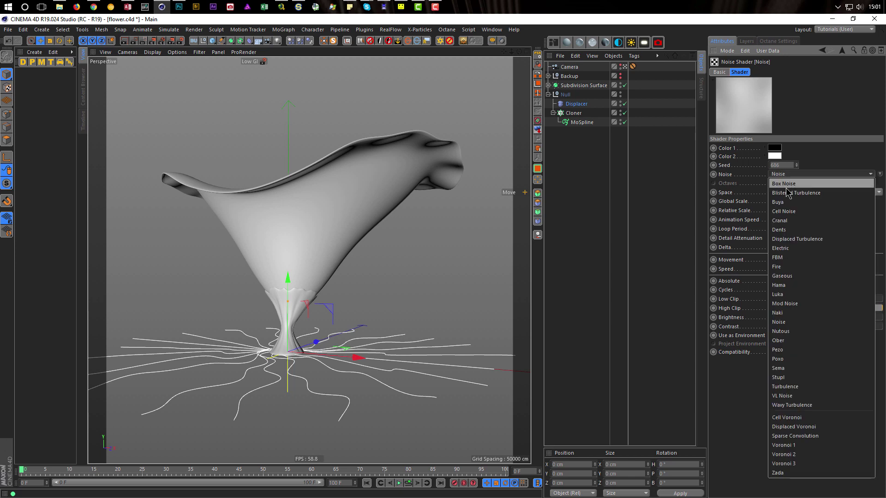
click(789, 387)
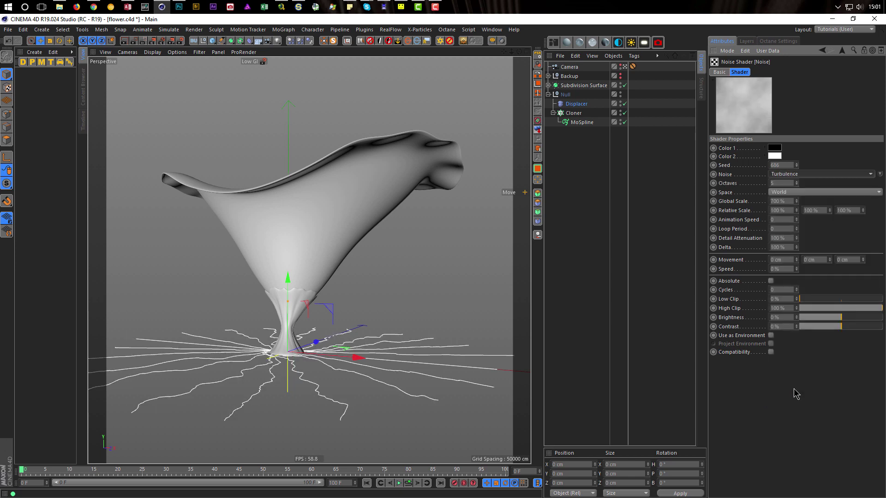
click(803, 176)
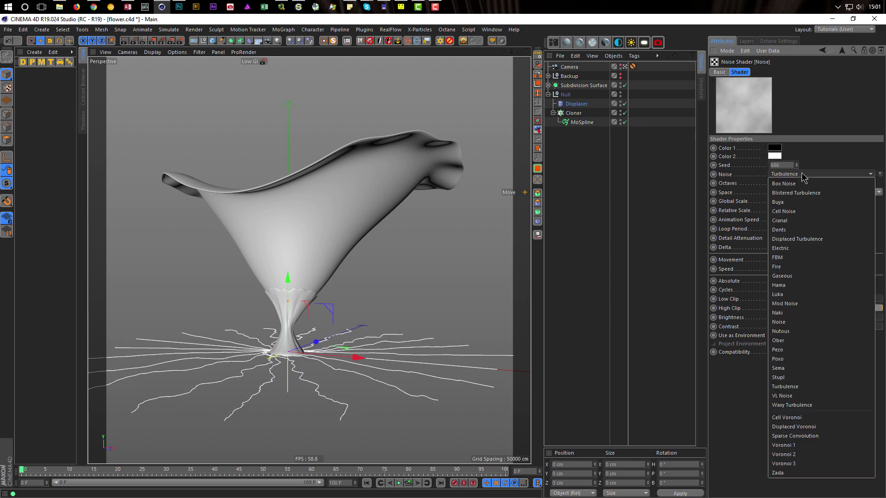
click(803, 177)
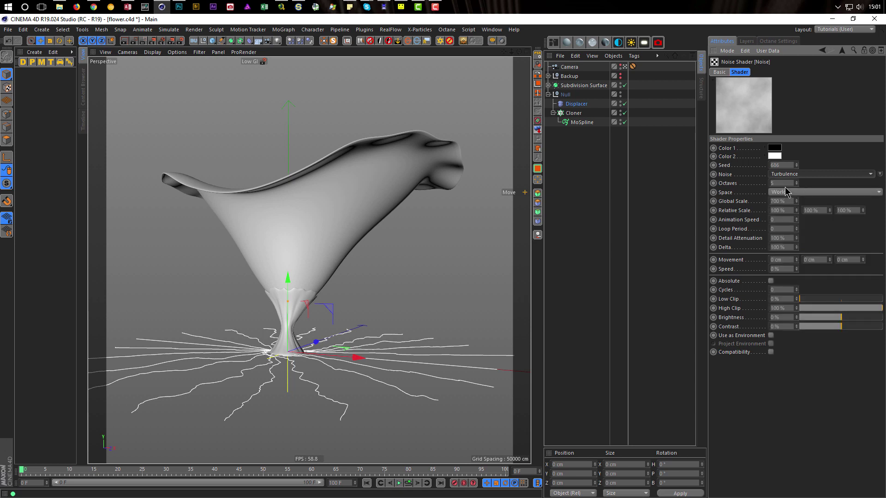
drag(781, 184, 752, 190)
text(1)
key(Return)
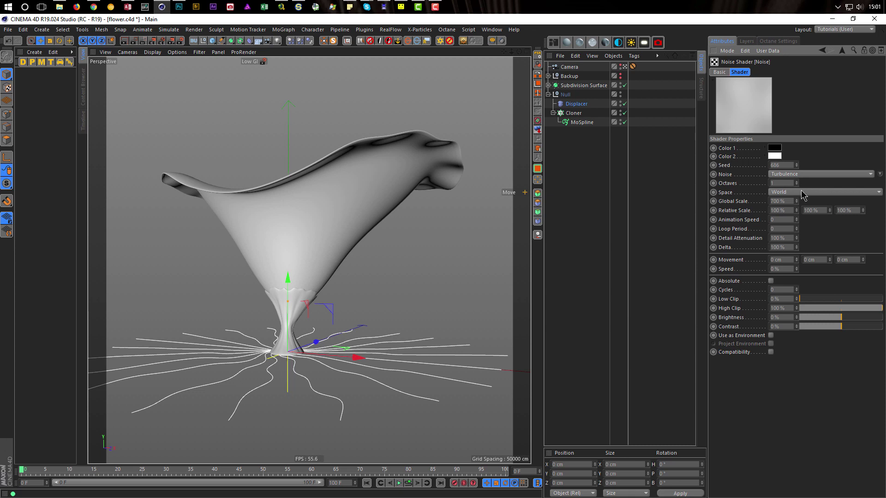
Step: Step the Turbulence noise's seed up to 706 while comparing the spline variations
click(797, 163)
click(797, 163)
click(797, 164)
click(797, 164)
click(797, 164)
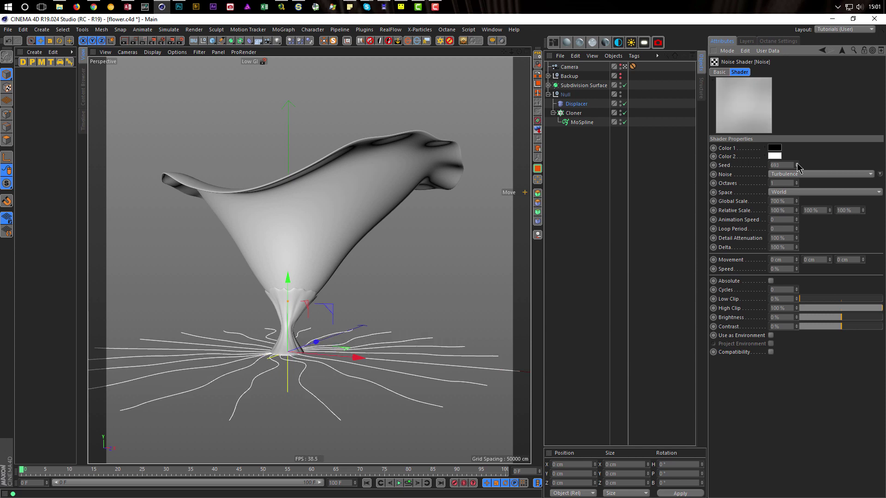
click(796, 164)
click(797, 164)
click(797, 164)
click(796, 164)
click(797, 164)
click(797, 164)
click(797, 164)
click(797, 164)
click(797, 164)
click(797, 164)
click(797, 164)
click(797, 163)
click(797, 164)
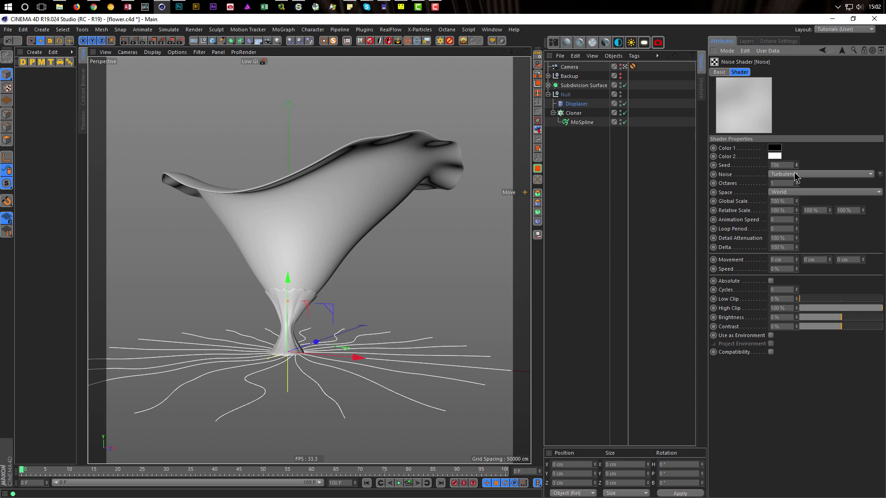
Step: Change the noise type to Buya, leave the Camera view, and raise the seed to 707
click(795, 175)
click(796, 201)
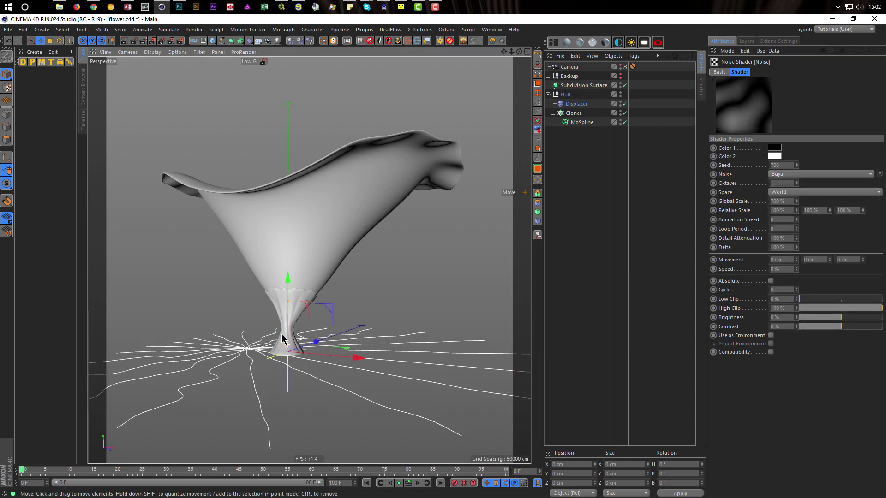
click(625, 66)
alt+drag(273, 310, 320, 351)
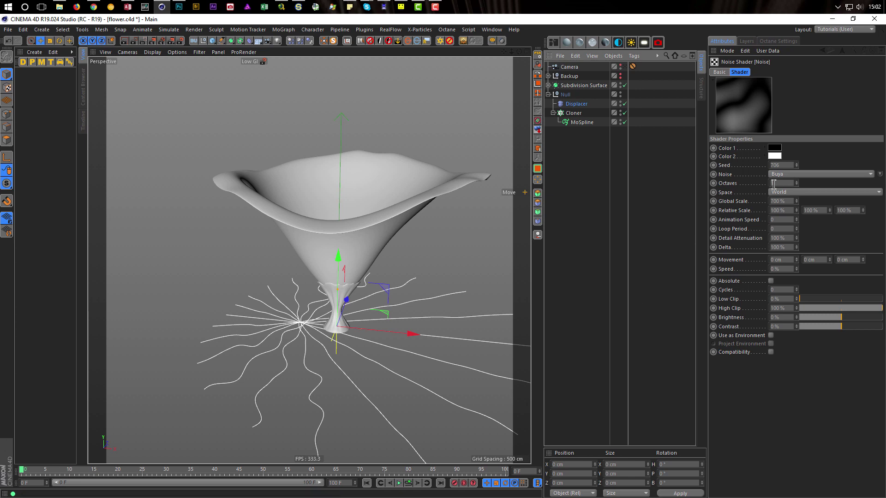
click(797, 164)
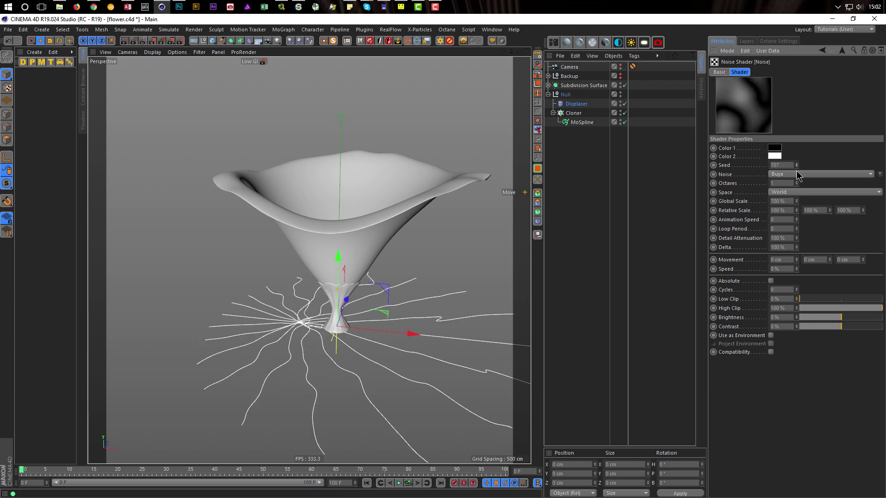
Step: Change the Displacer shader's noise type to Noise and inspect the splines around the stem
click(796, 174)
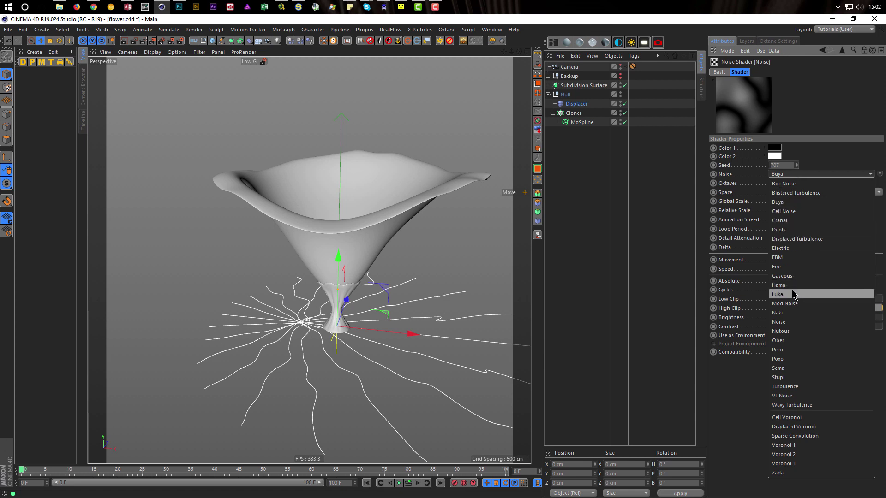
click(790, 321)
scroll(323, 341, up, 8)
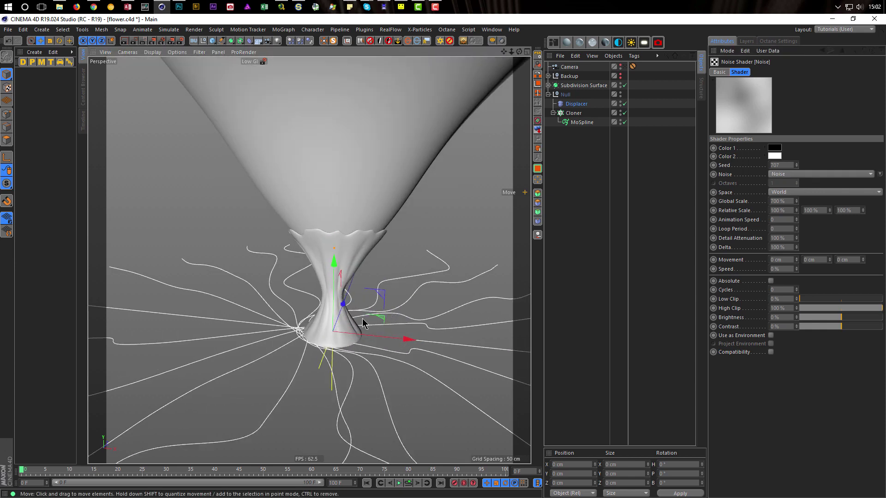
alt+drag(342, 338, 425, 342)
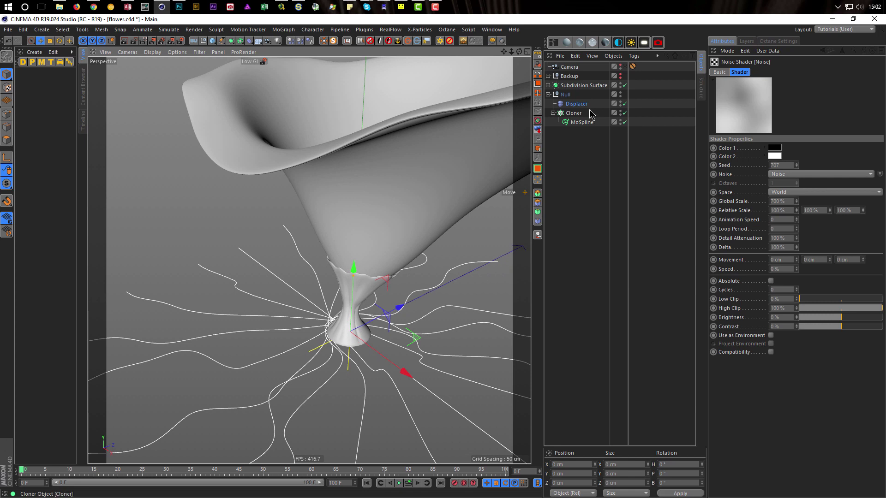
Step: Give the Displacer a Sphere falloff and invert it
click(577, 104)
click(815, 72)
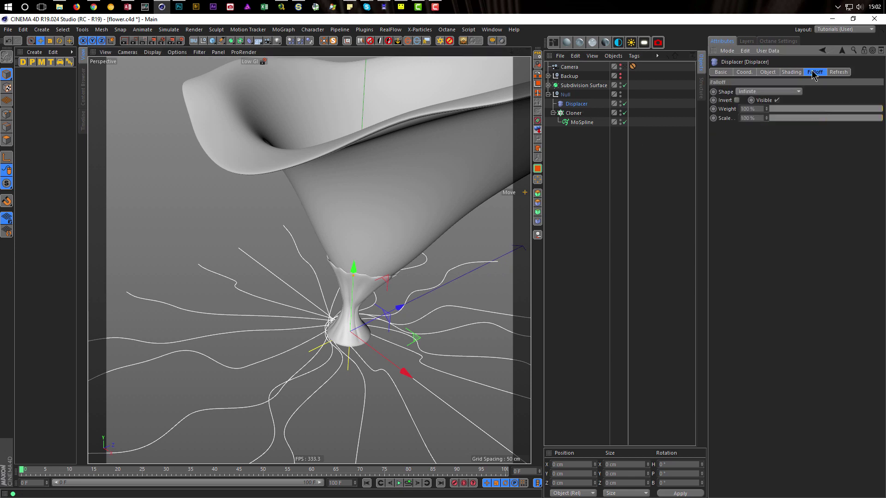
click(778, 92)
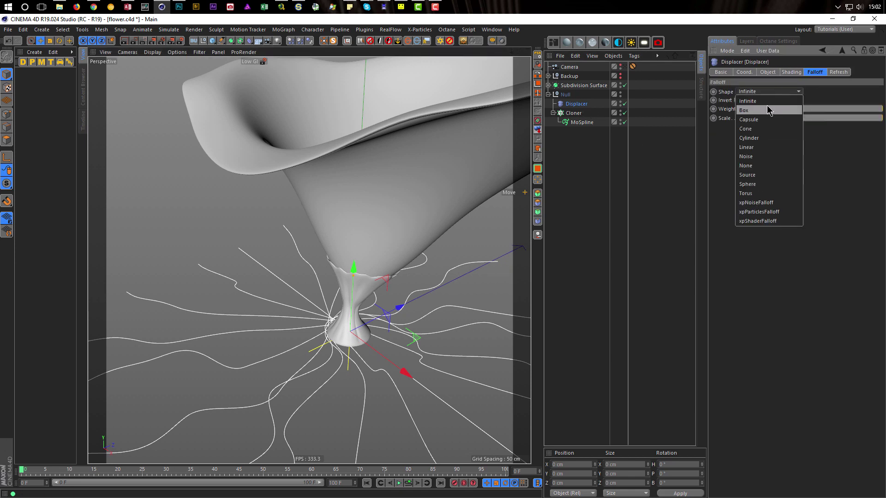
click(754, 184)
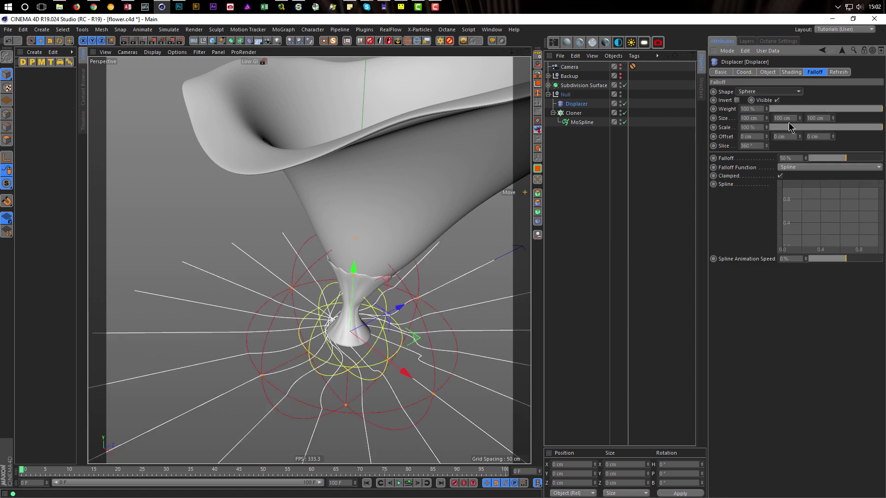
click(737, 100)
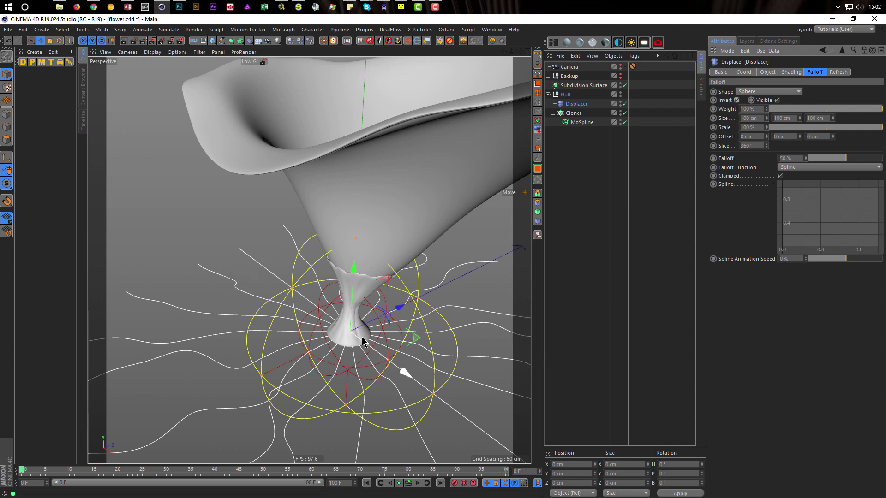
Step: Set the spherical falloff to 100%, scale its sphere down to 49 cm around the flower's base, and save the scene
drag(850, 160, 882, 159)
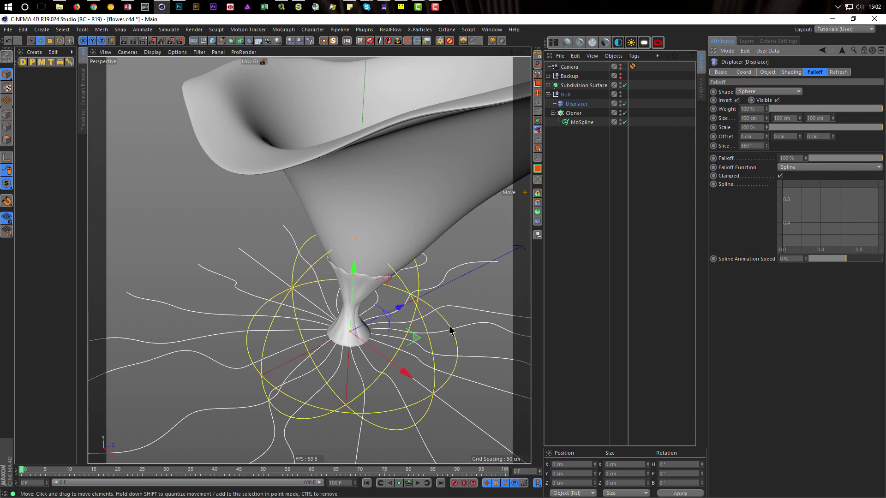
key(t)
drag(445, 340, 265, 386)
alt+drag(341, 397, 340, 293)
key(ctrl+s)
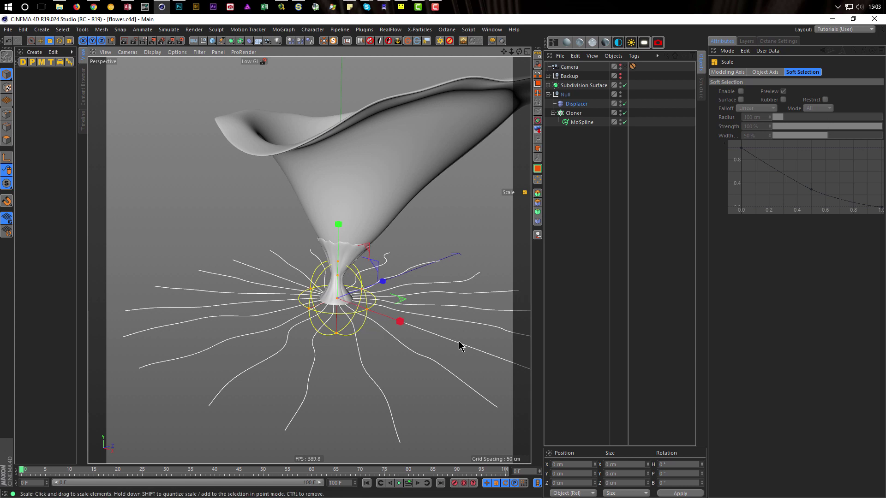
Step: Raise the seed of the Displacer's Noise shader to 710
click(581, 104)
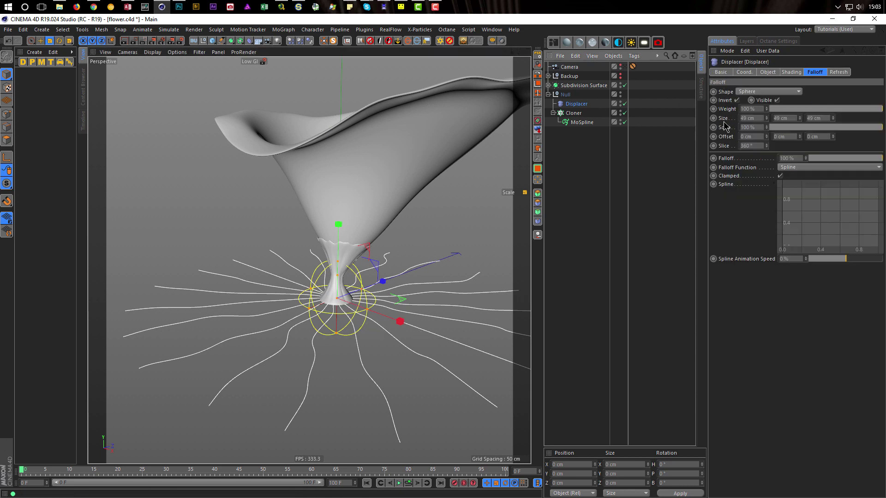
click(791, 72)
click(783, 93)
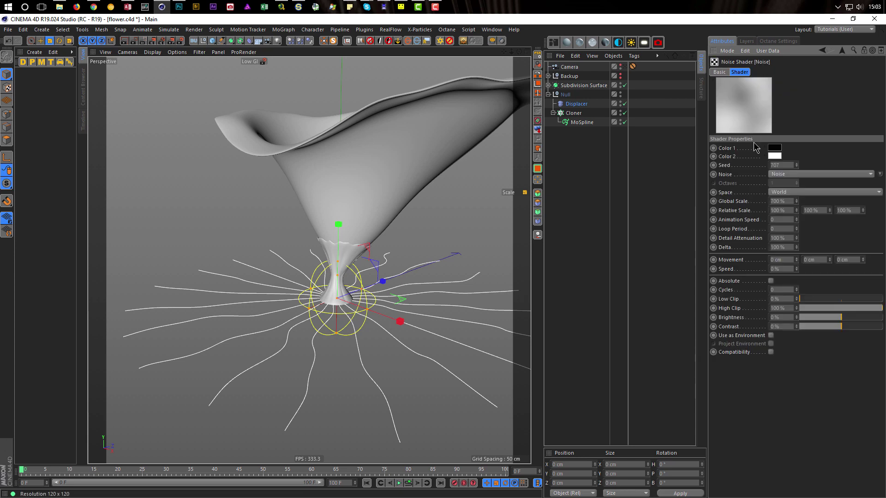
click(797, 164)
click(796, 164)
click(797, 164)
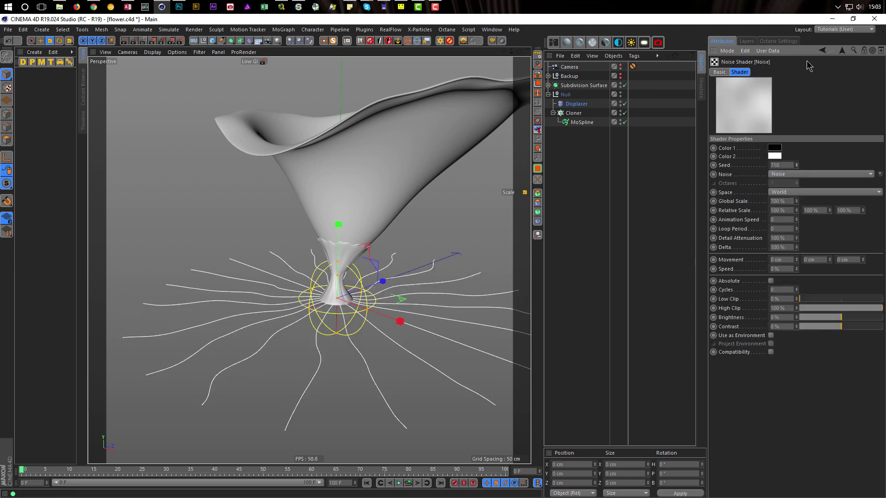
Step: Increase the Displacer's height to about 66.87 cm and step its noise seed up to 720 while comparing the root patterns
click(657, 103)
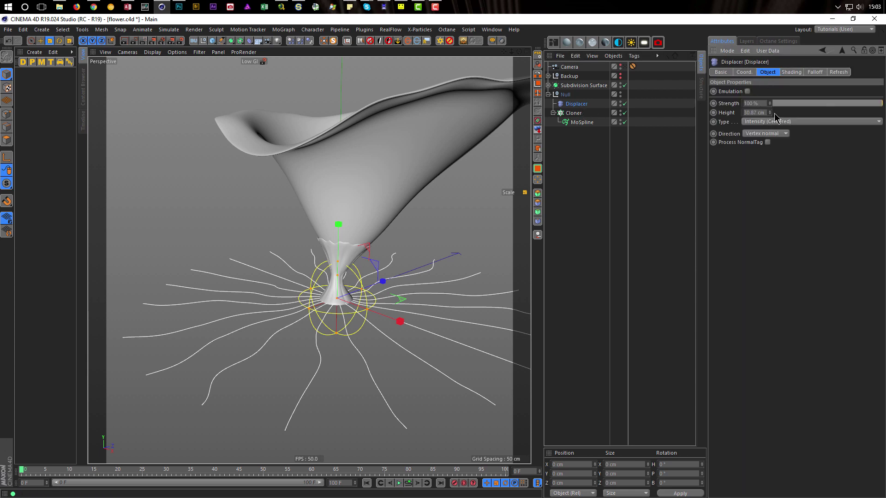
drag(770, 113, 805, 112)
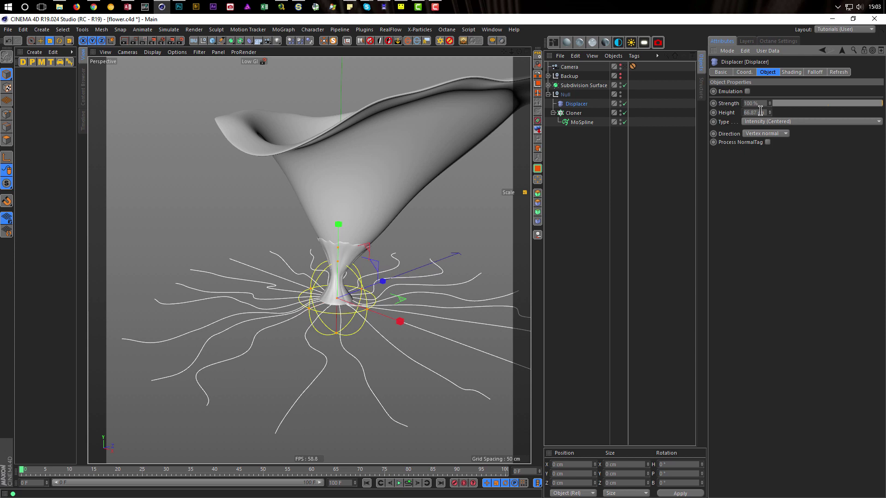
click(794, 72)
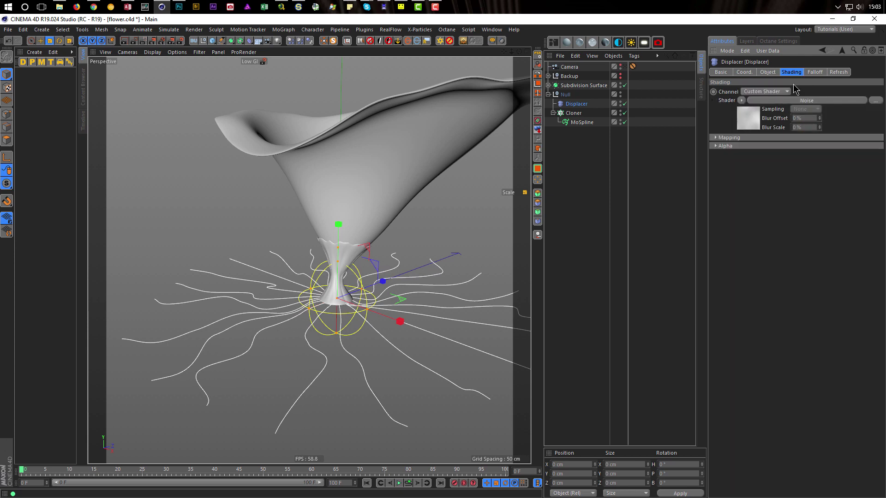
click(763, 121)
click(796, 163)
click(797, 163)
click(797, 163)
click(797, 163)
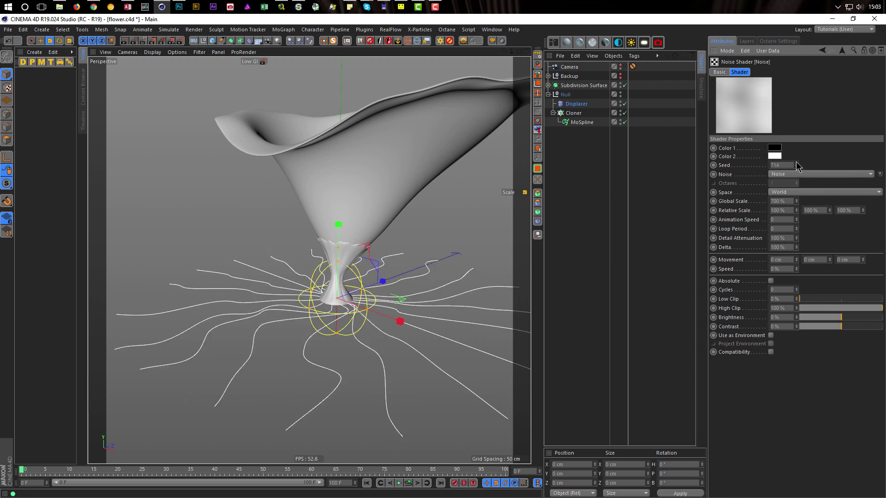
click(796, 163)
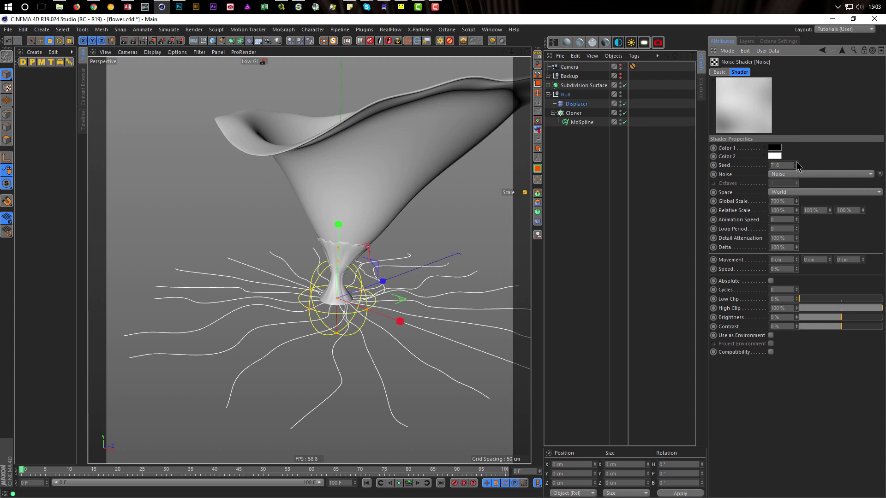
click(796, 163)
click(796, 163)
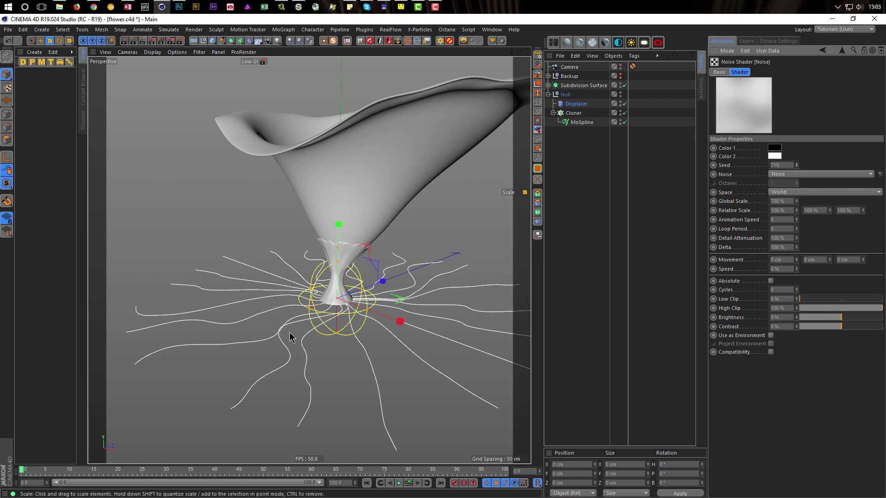
click(797, 163)
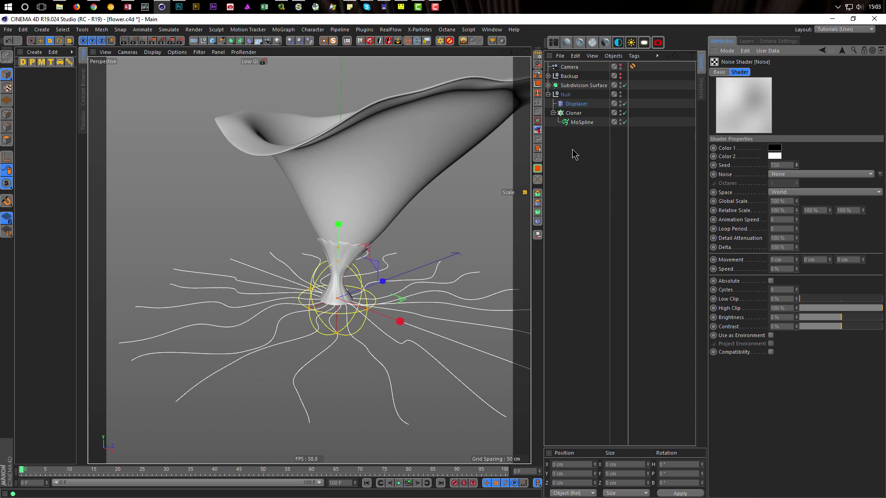
Step: Raise the noise seed to 722 while checking the roots through the Camera, and save the scene from the free perspective view
click(626, 66)
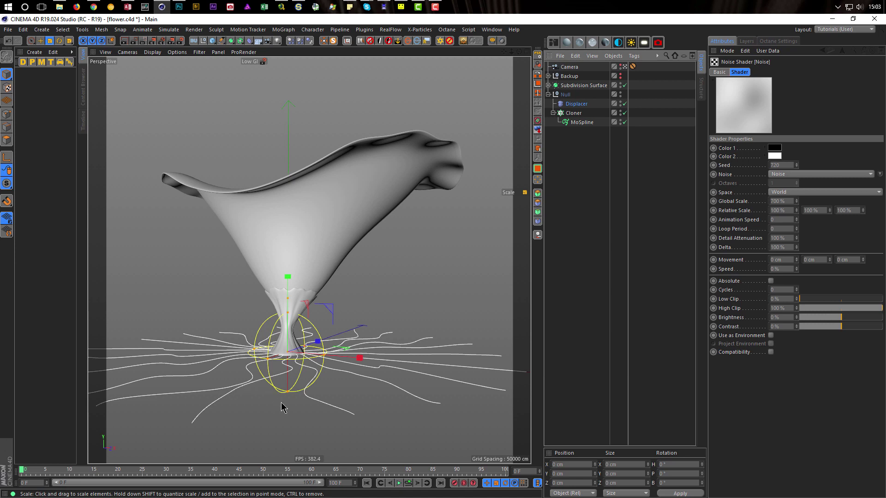
click(796, 164)
click(797, 164)
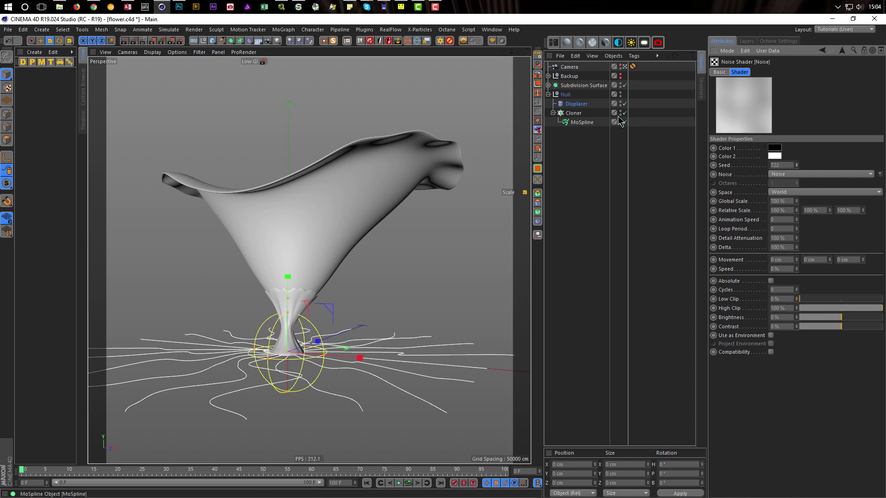
click(626, 68)
alt+drag(438, 272, 464, 328)
alt+right_drag(465, 328, 510, 307)
alt+drag(510, 307, 441, 327)
alt+right_drag(442, 326, 363, 362)
alt+drag(466, 316, 390, 339)
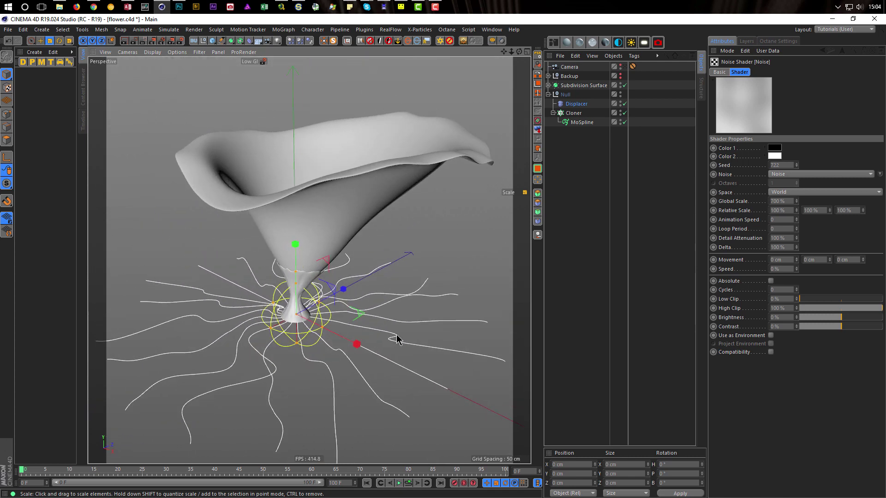
key(ctrl+s)
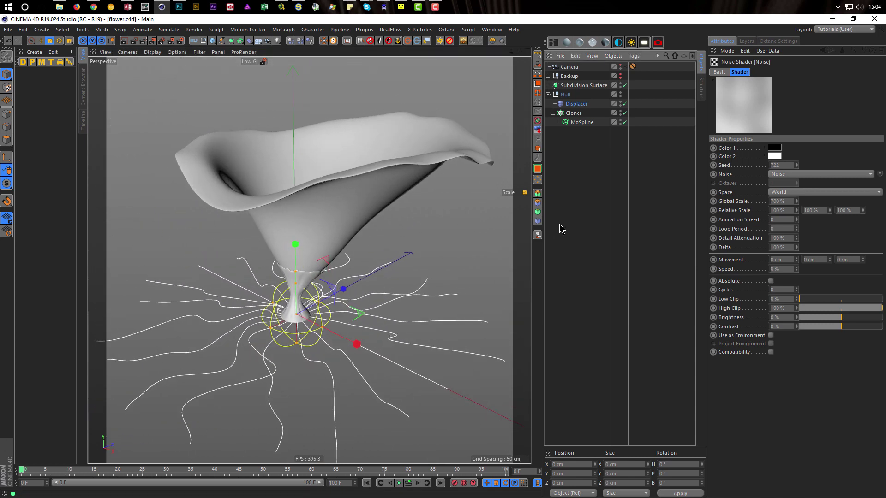
Step: Try to collapse the Cloner with its MoSpline into a single object and inspect the resulting splines
click(578, 116)
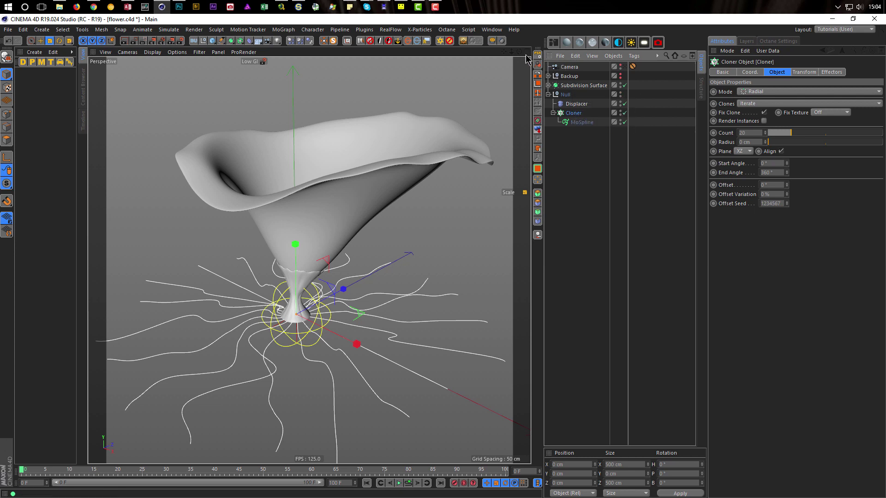
click(463, 42)
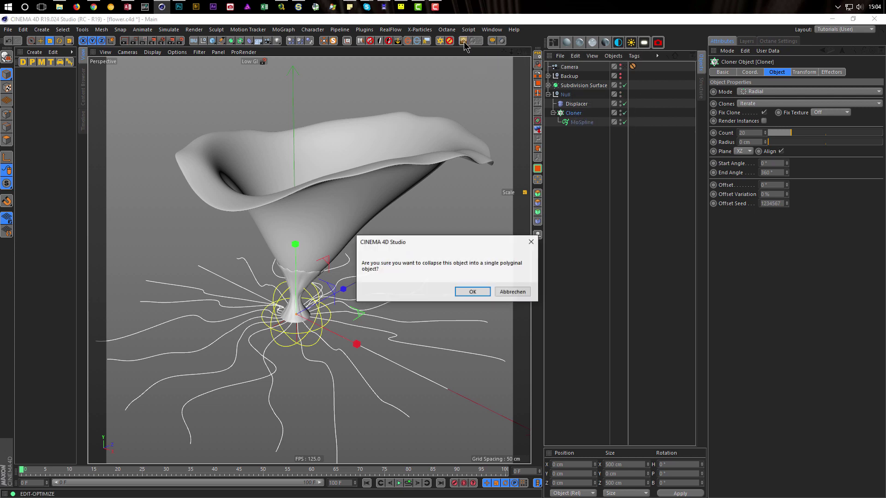
click(470, 292)
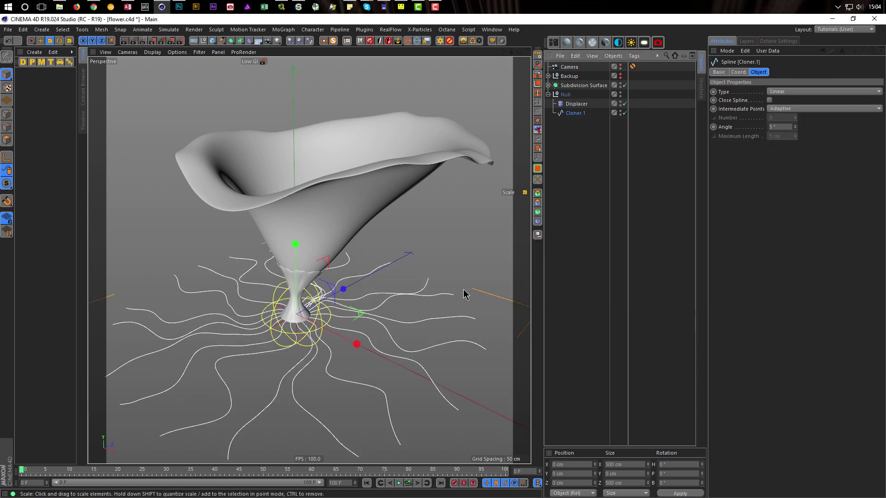
scroll(314, 305, up, 4)
alt+drag(311, 297, 293, 295)
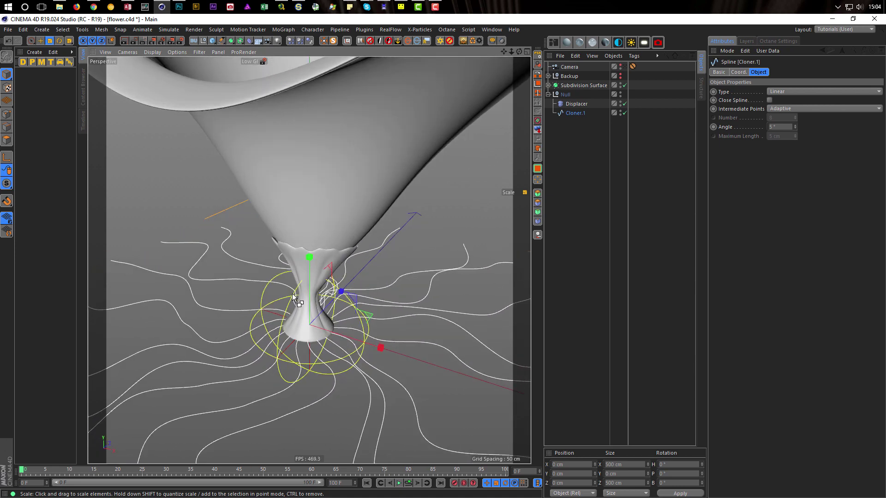
Step: Undo the collapse of the Cloner
key(ctrl+z)
key(ctrl+z)
key(ctrl+z)
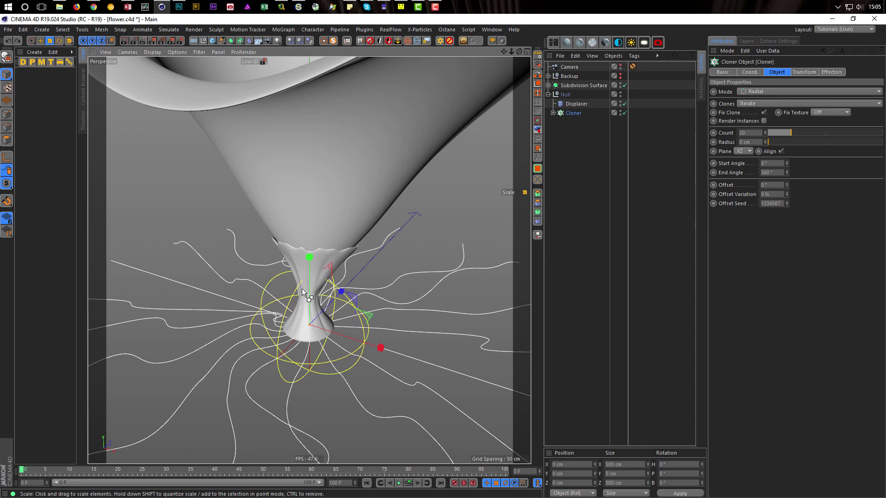
Step: Examine the Displacer's Noise shader and the root splines around the flower's base, including from the Camera view
click(553, 113)
click(579, 122)
click(573, 112)
click(576, 104)
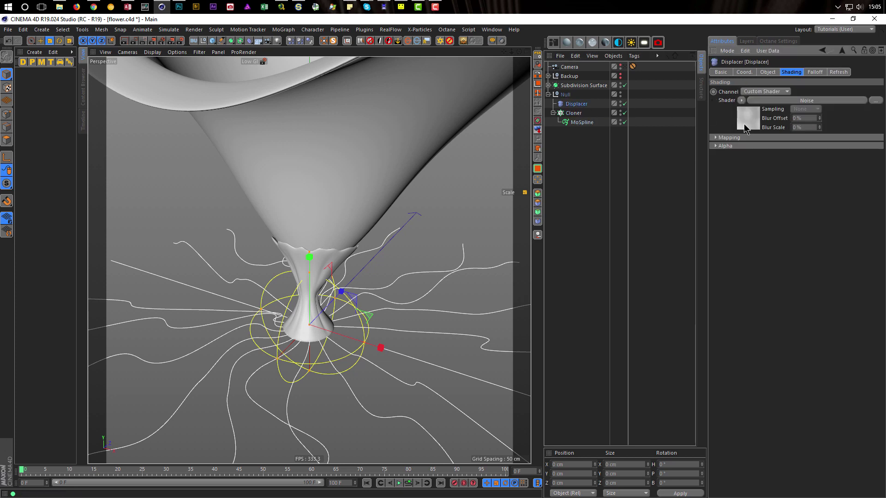
click(746, 128)
scroll(308, 375, down, 4)
alt+drag(309, 375, 335, 375)
alt+middle_drag(335, 375, 347, 330)
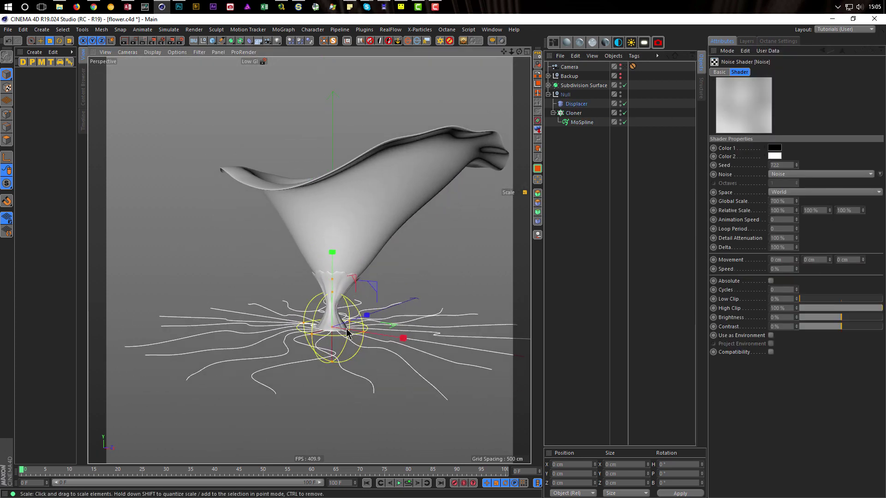
alt+drag(347, 330, 354, 308)
alt+right_drag(333, 314, 360, 306)
alt+drag(343, 306, 313, 318)
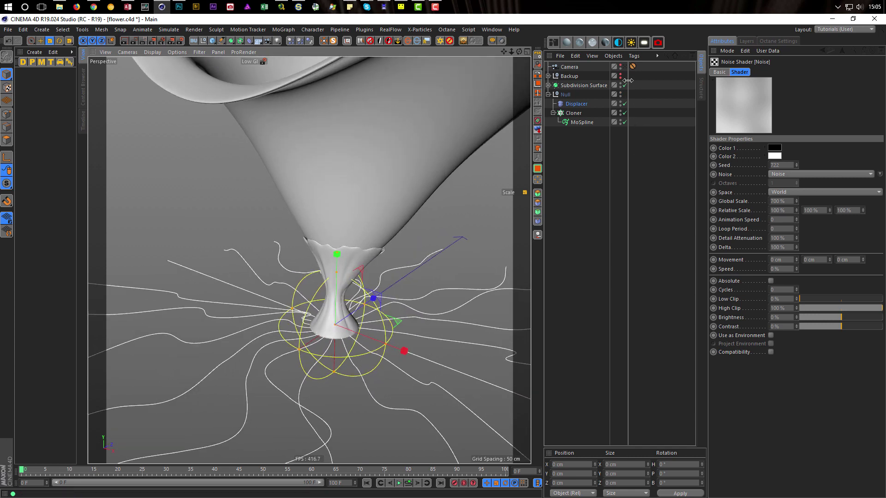
click(631, 67)
click(626, 67)
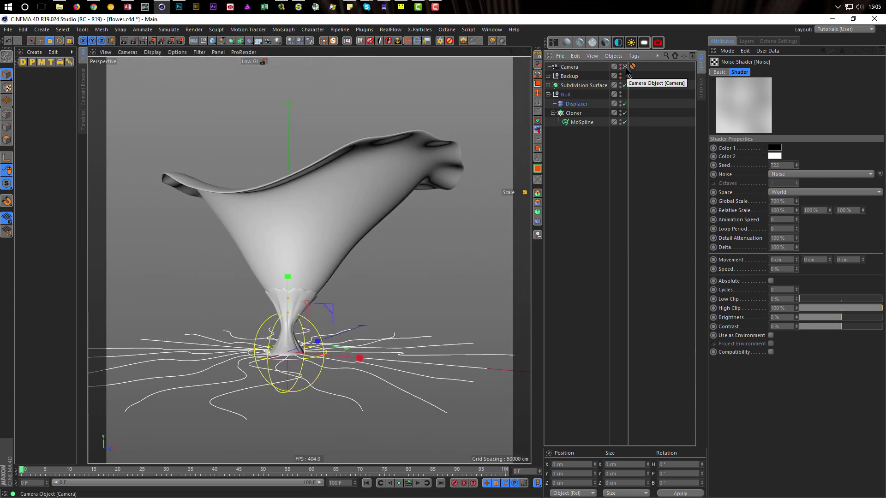
click(626, 67)
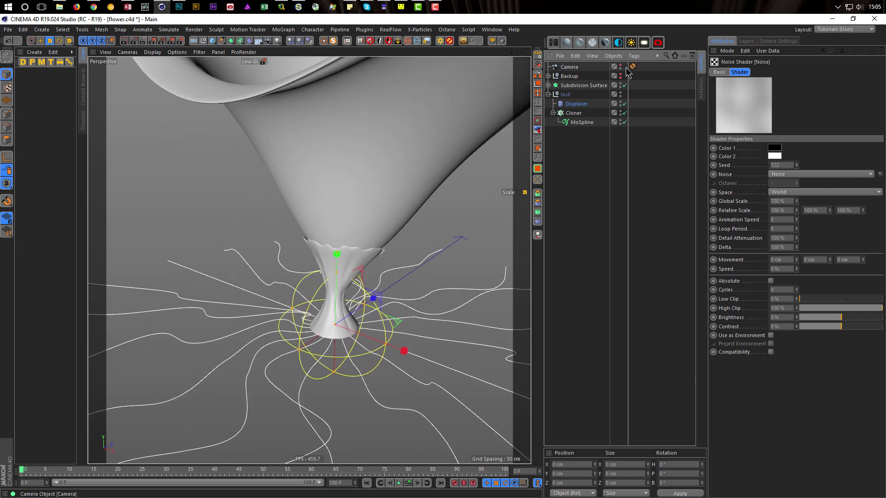
Step: Wrap the Cloner in a Connect object and convert the Connect object's current state into a separate spline
click(574, 115)
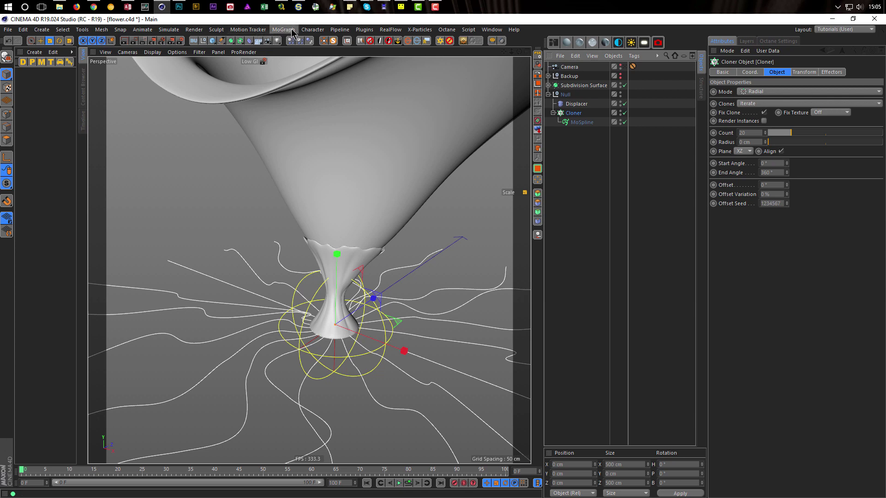
click(240, 40)
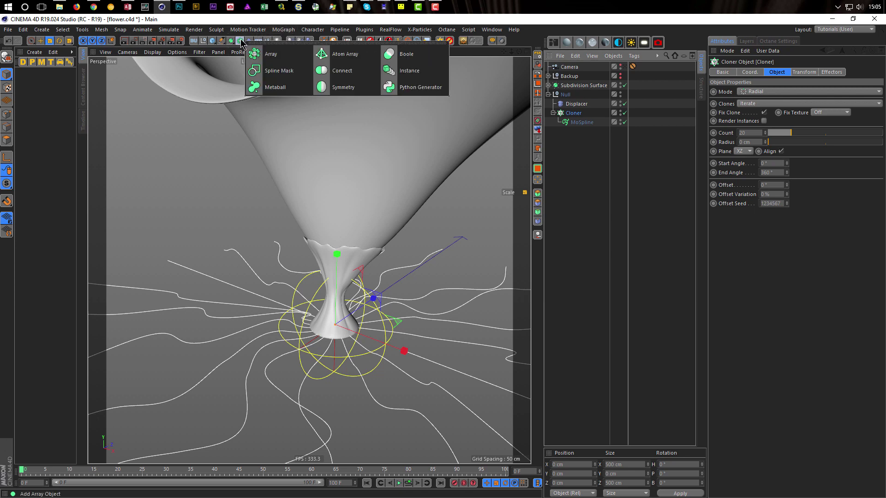
click(342, 70)
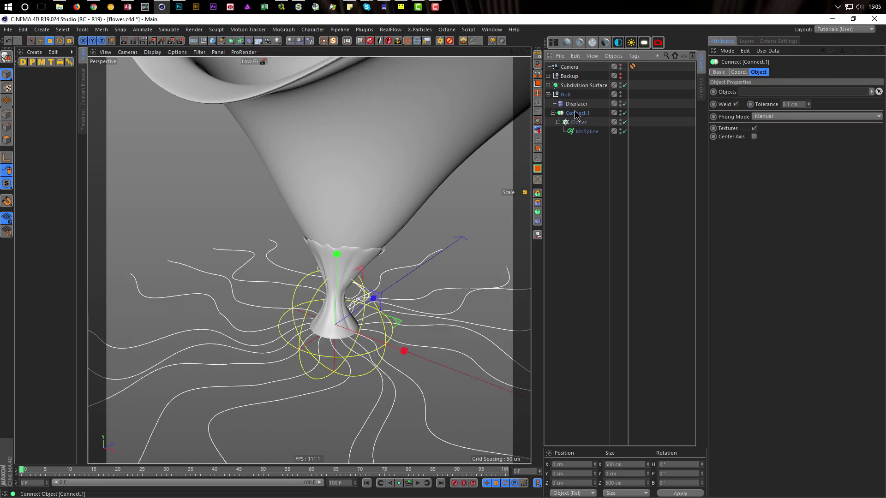
scroll(369, 268, down, 4)
mouse_move(353, 298)
alt+mouse_down()
mouse_move(365, 311)
mouse_move(339, 290)
alt+mouse_up()
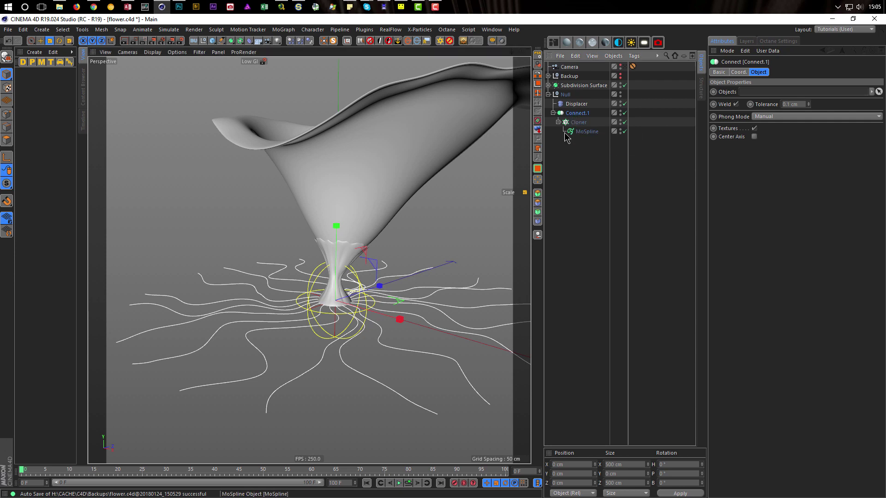
click(538, 151)
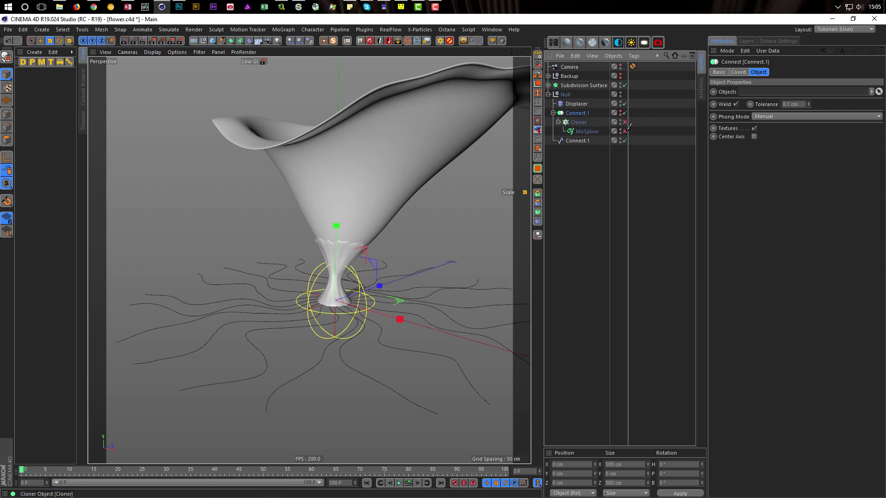
Step: Move the Connect.1 generator hierarchy and the Displacer out of the Null into the Backup group
drag(577, 112, 574, 76)
click(548, 76)
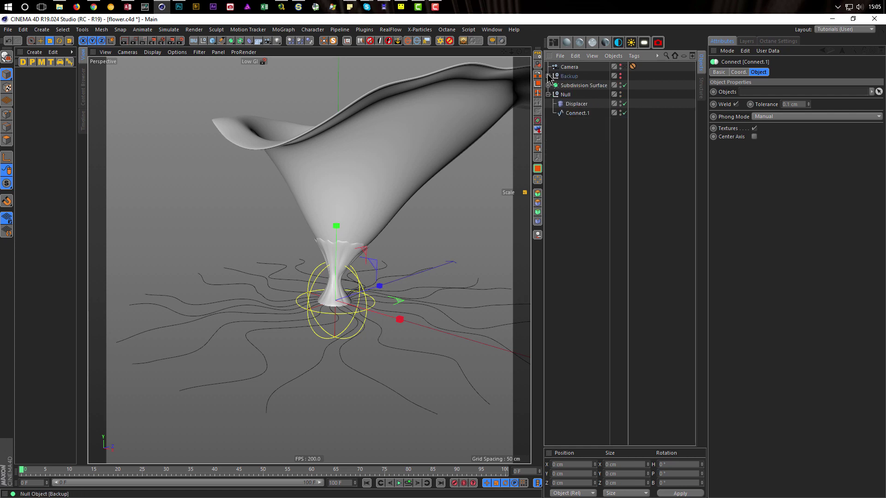
click(576, 105)
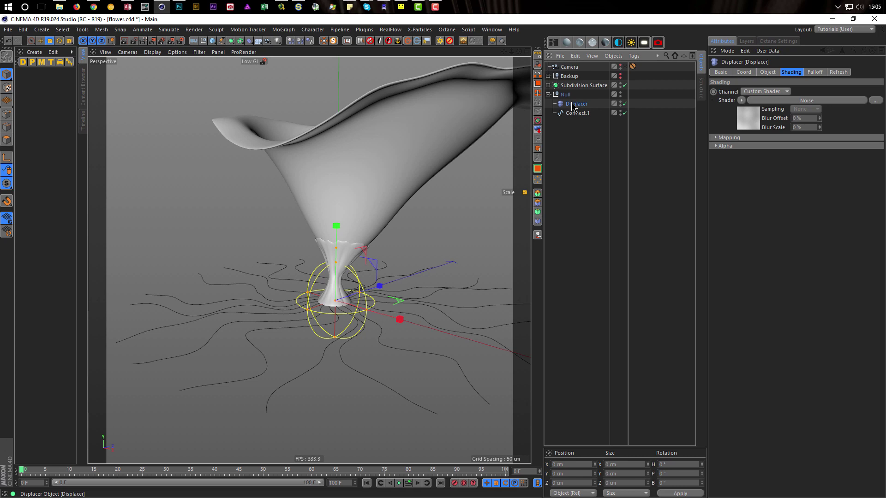
drag(572, 105, 571, 77)
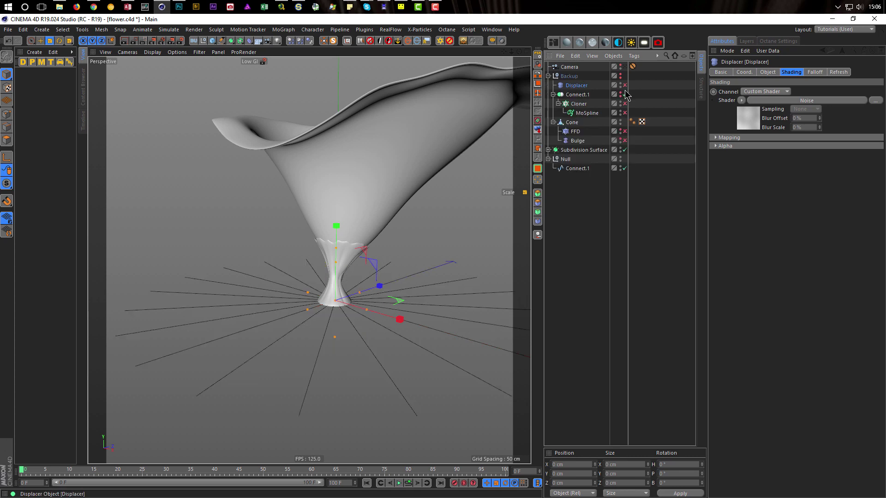
click(548, 76)
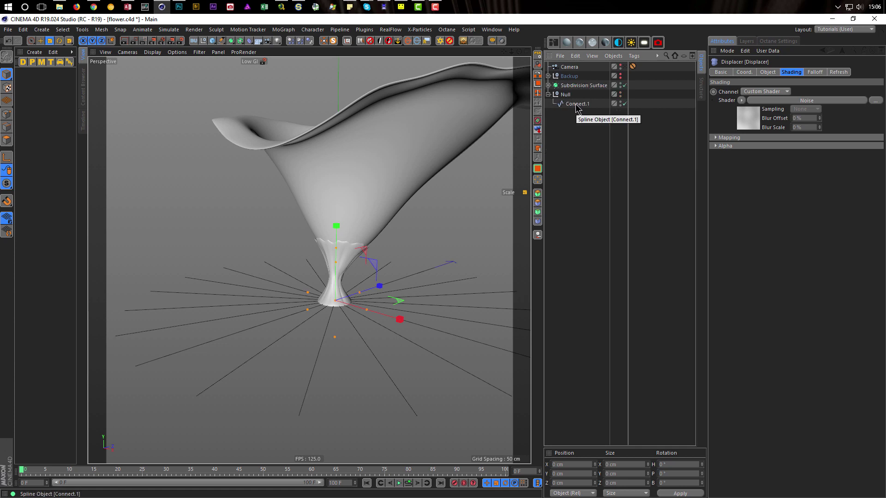
drag(577, 110, 571, 122)
click(566, 95)
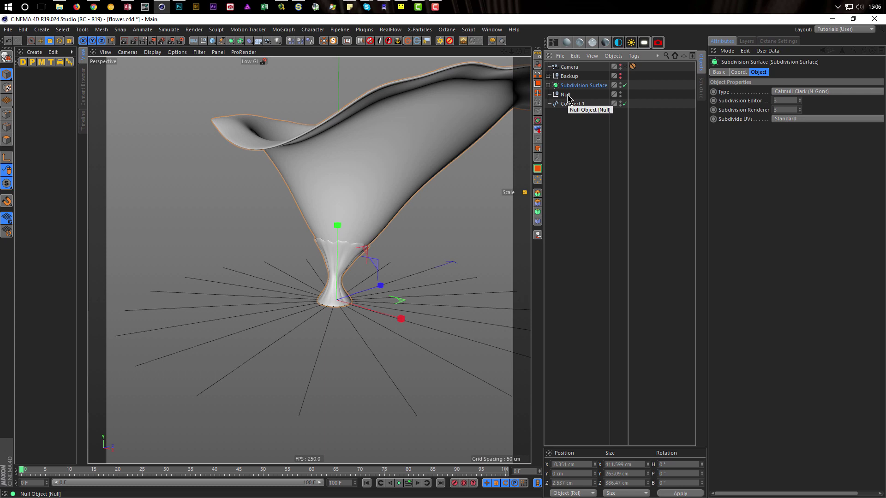
drag(567, 109, 567, 97)
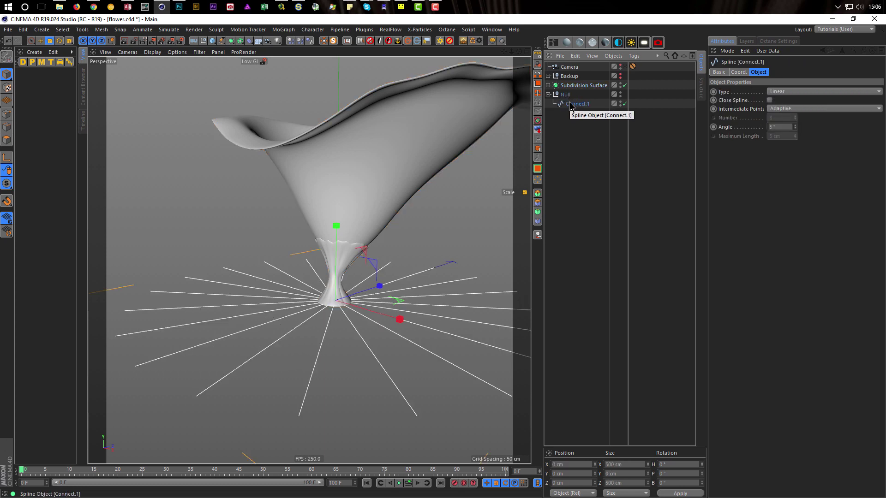
Step: Delete the Null together with the straight Connect.1 spline inside it
click(567, 95)
click(573, 104)
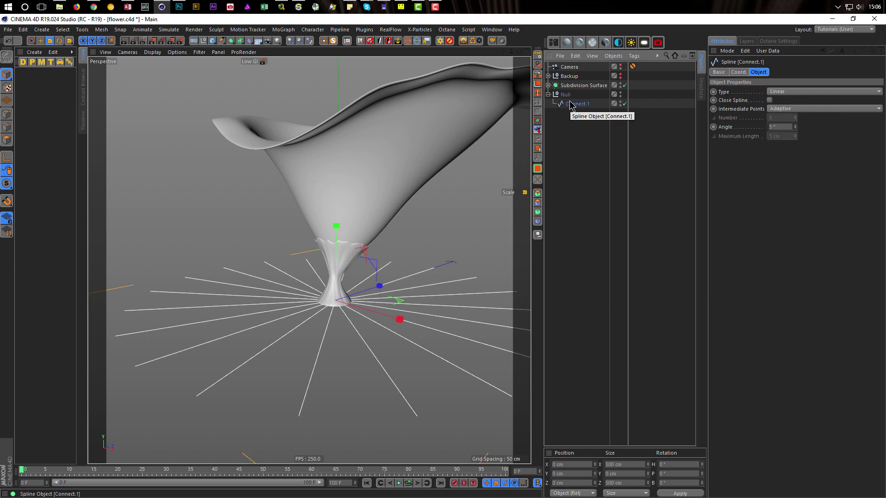
drag(576, 116, 562, 95)
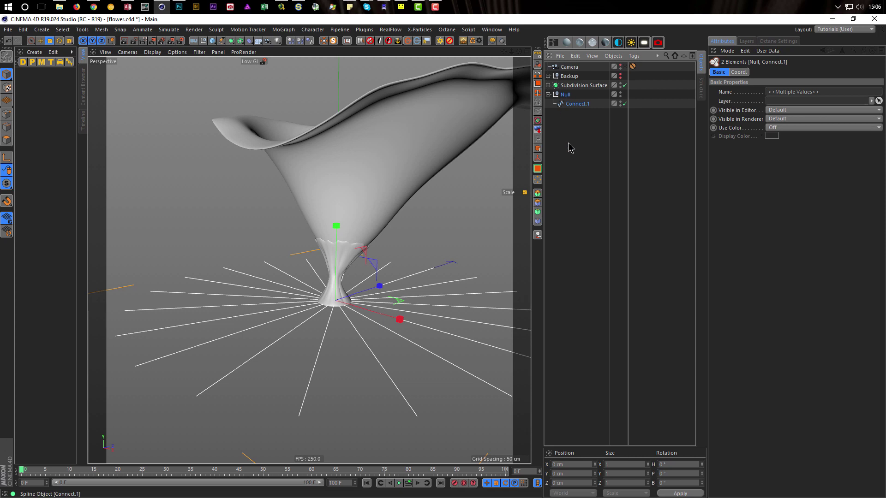
key(Delete)
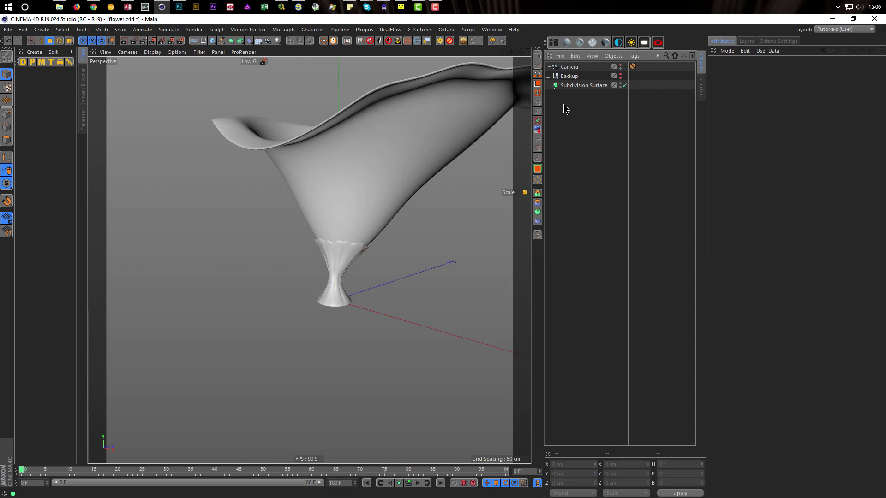
Step: Move the Connect.1 generator hierarchy out of Backup to the root level and group it in a new null
click(548, 76)
drag(577, 95, 586, 114)
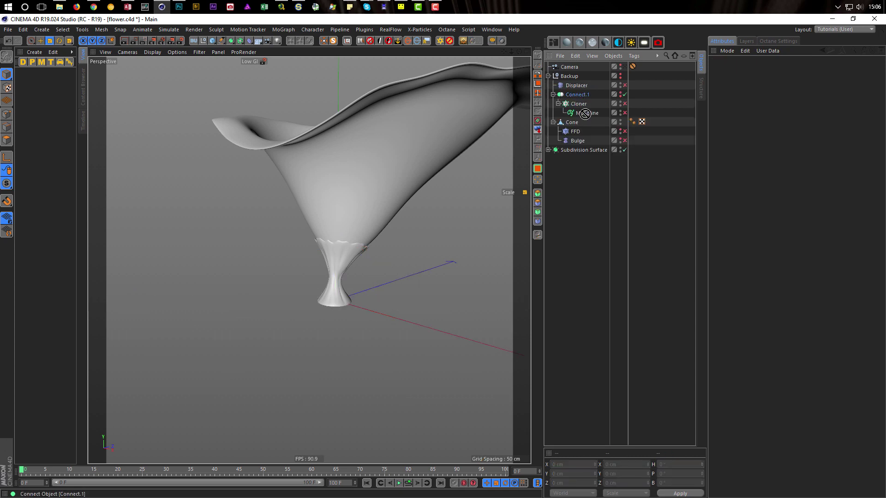
drag(570, 186, 570, 186)
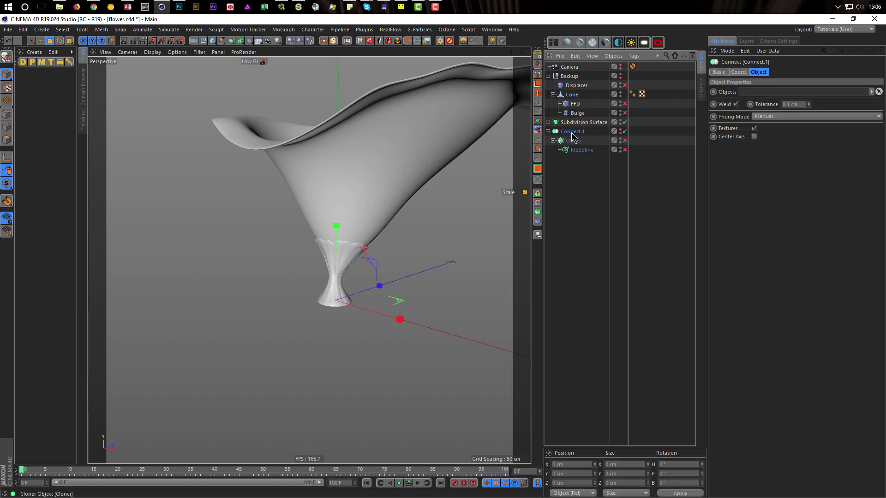
key(alt+g)
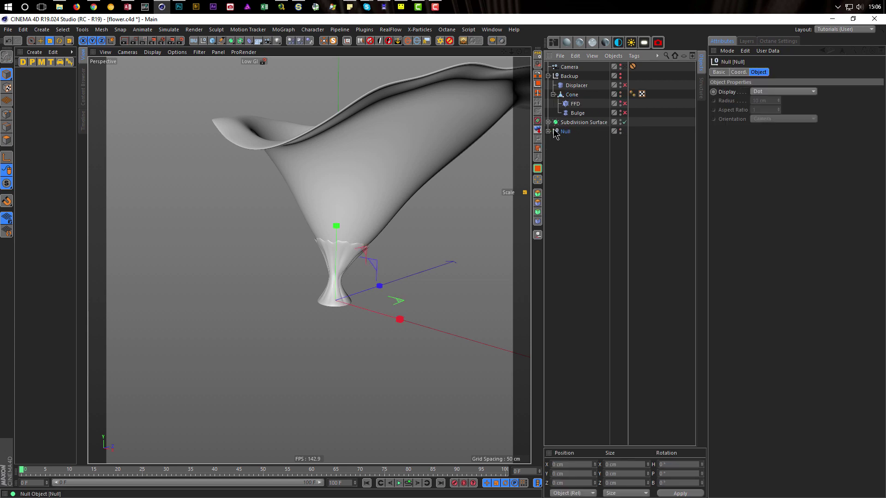
Step: Move the Displacer from Backup into the new null and enable the Displacer, Cloner and MoSpline
click(548, 131)
drag(577, 85, 572, 140)
click(624, 132)
click(625, 158)
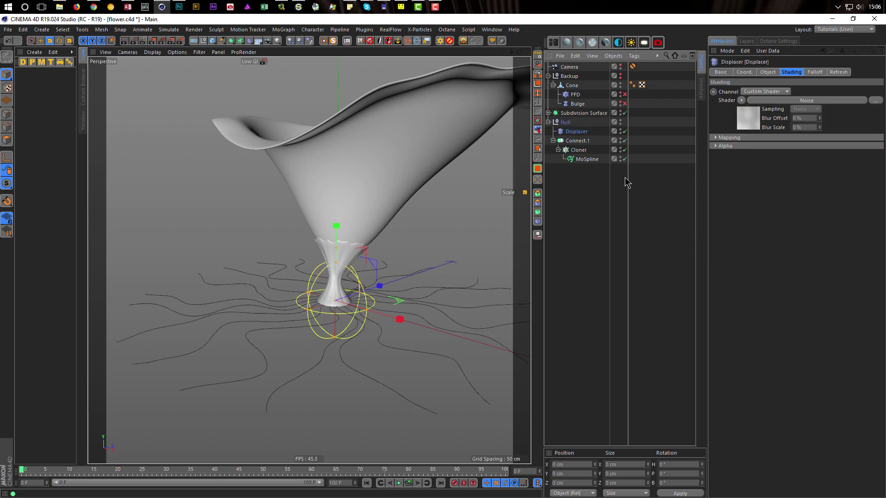
Step: Convert the Null's current state to an object and move the resulting Connect.1 spline out of its null
click(569, 124)
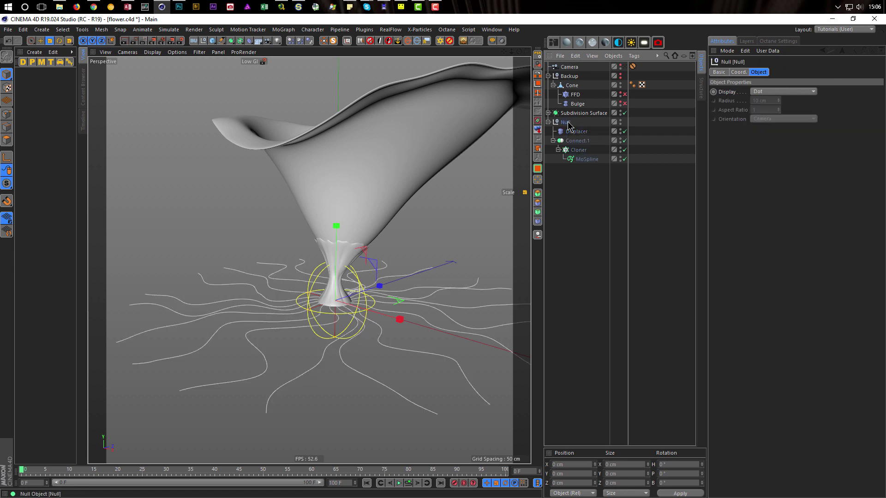
click(540, 149)
click(575, 179)
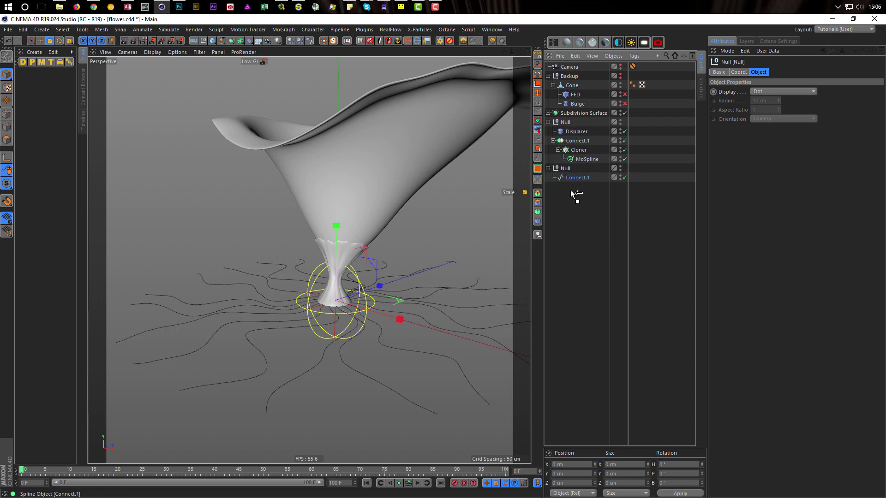
Step: Hide the original generator null and delete the empty null left over from the conversion
click(621, 122)
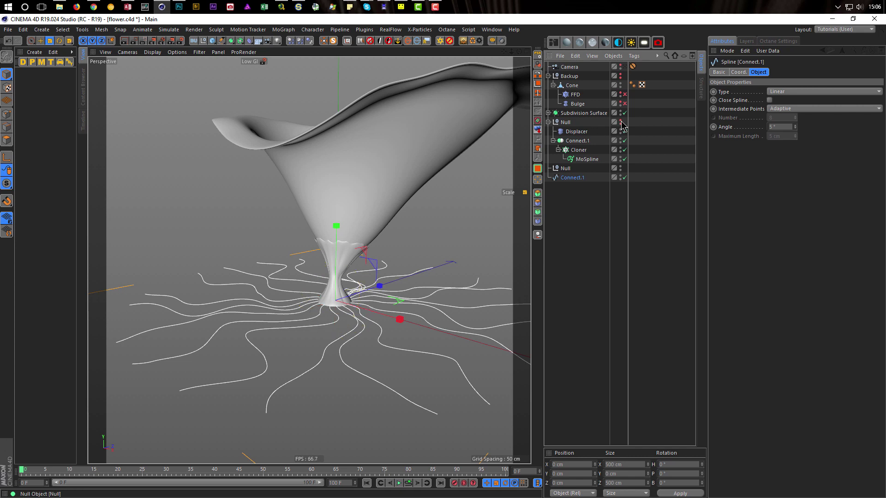
click(564, 167)
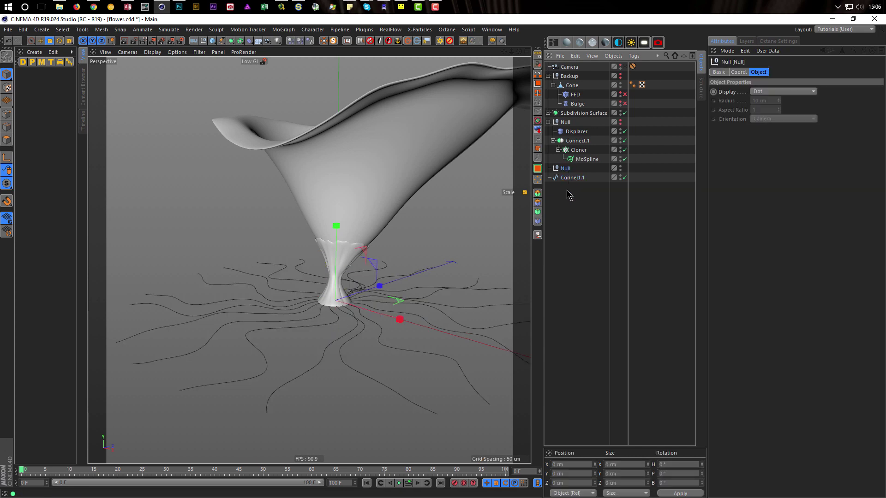
key(Delete)
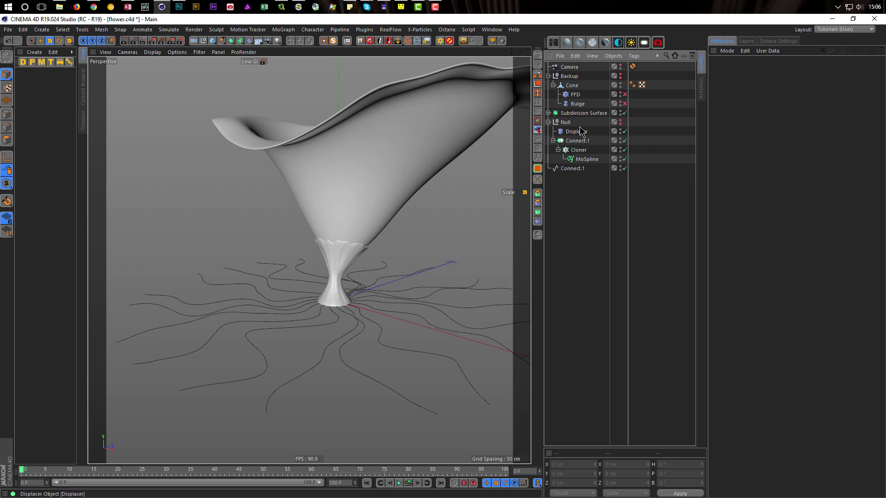
Step: Disable the Displacer, Connect.1, Cloner and MoSpline in the generator null, and store that null in the Backup group
click(549, 123)
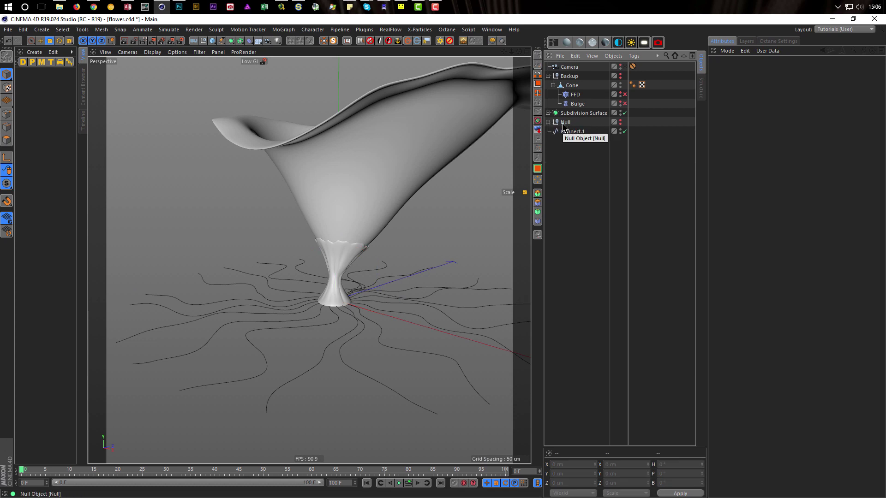
click(549, 122)
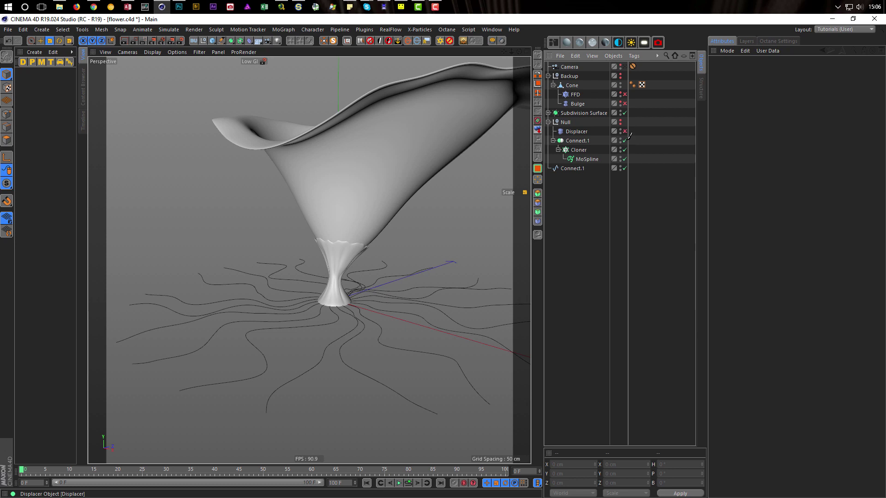
click(548, 122)
drag(573, 79, 568, 76)
click(548, 76)
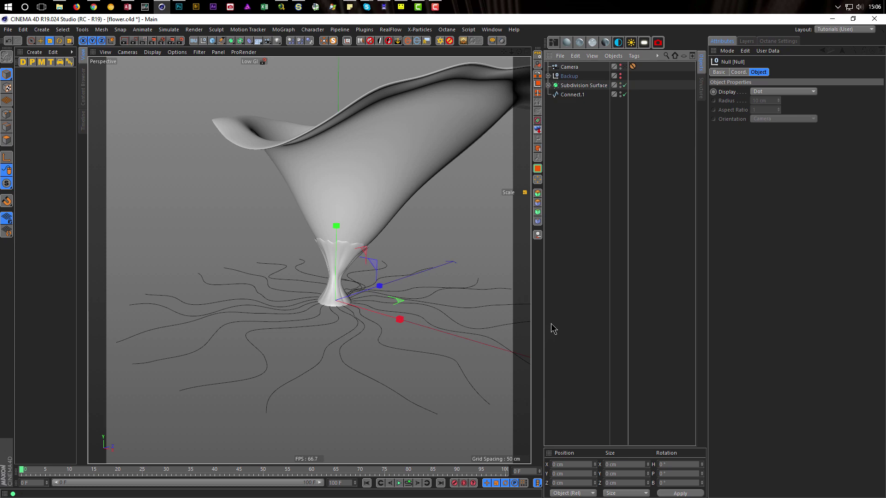
Step: Rename the converted Connect.1 spline to Roots
double_click(572, 94)
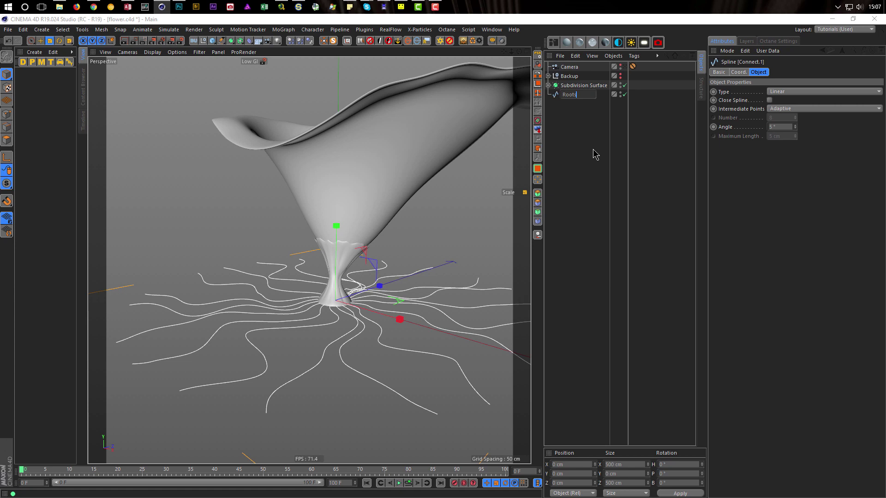
key(Return)
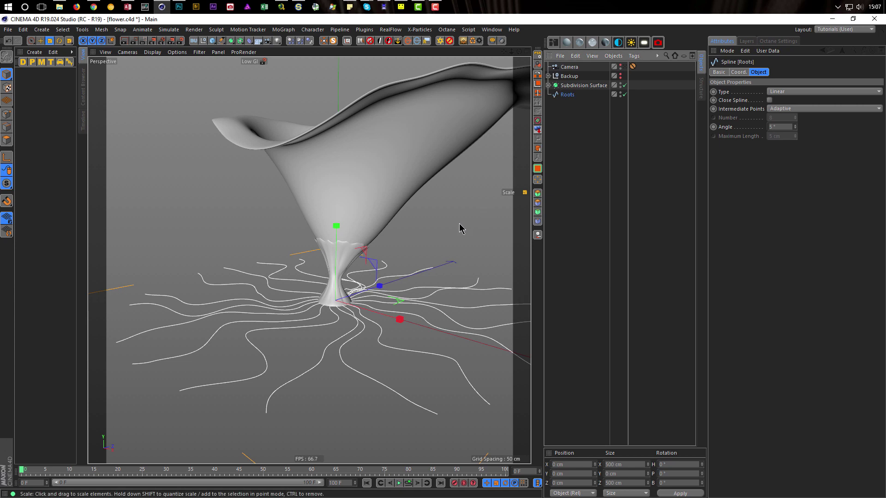
Step: Show the Roots spline in Points mode for editing around the base of the flower
click(626, 66)
click(626, 66)
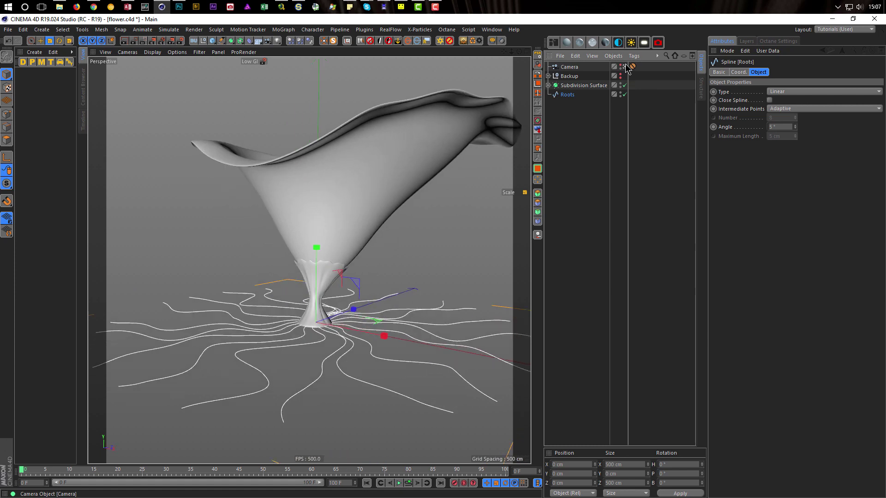
alt+drag(319, 250, 303, 256)
alt+middle_drag(324, 311, 327, 284)
alt+drag(327, 284, 327, 286)
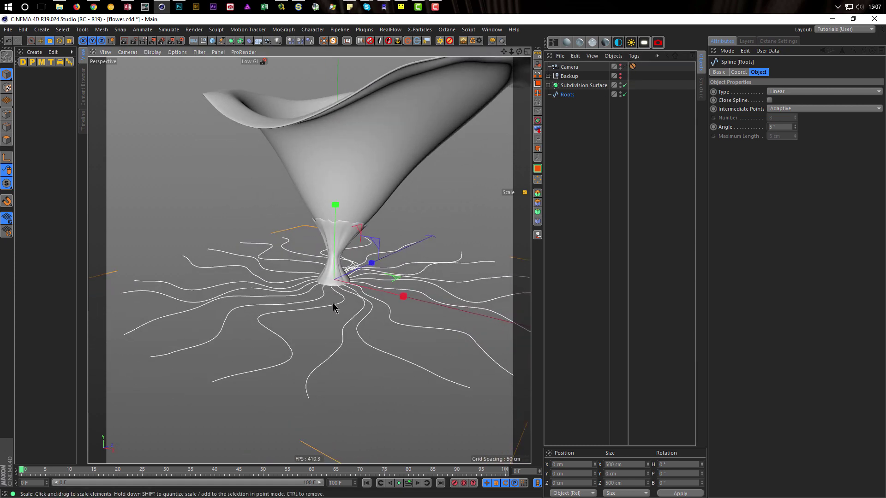
click(569, 96)
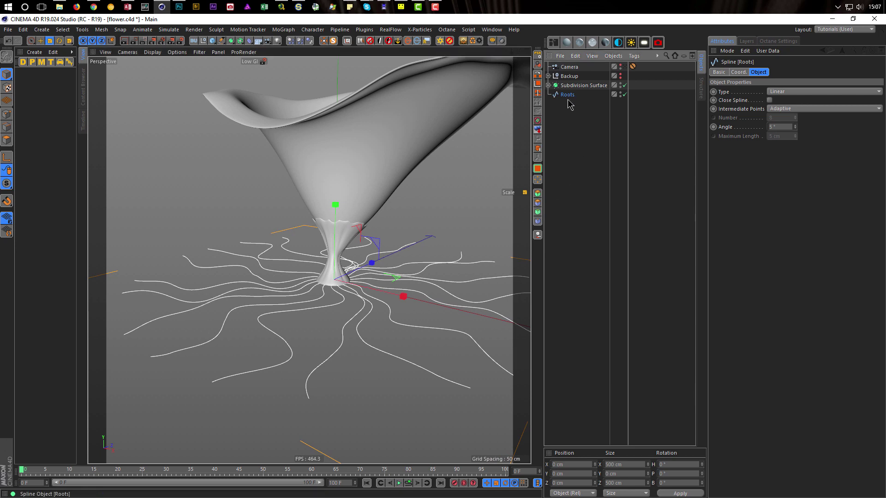
click(8, 114)
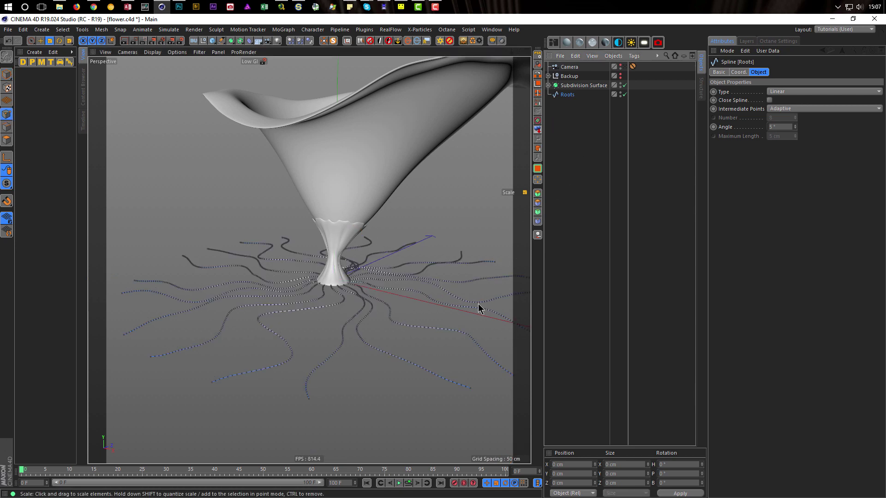
alt+drag(357, 352, 304, 344)
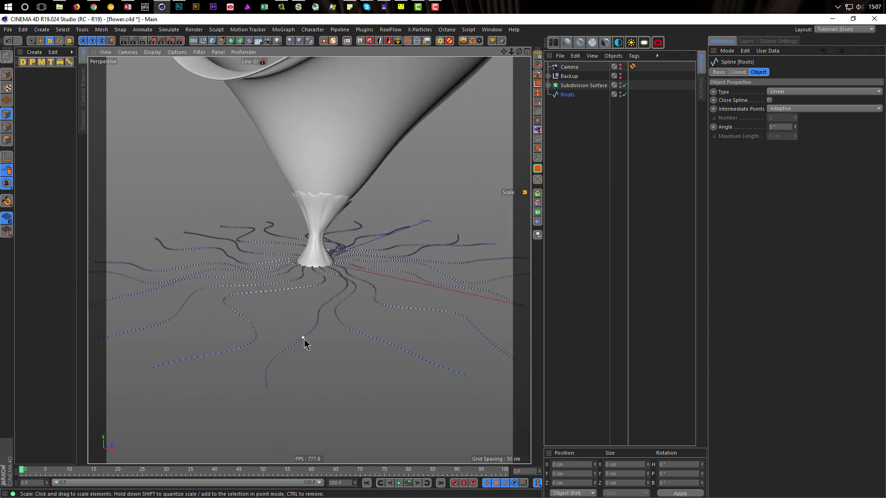
Step: Check the Length, Steps and other simple-mode settings of the MoSpline stored in the Backup group
click(549, 76)
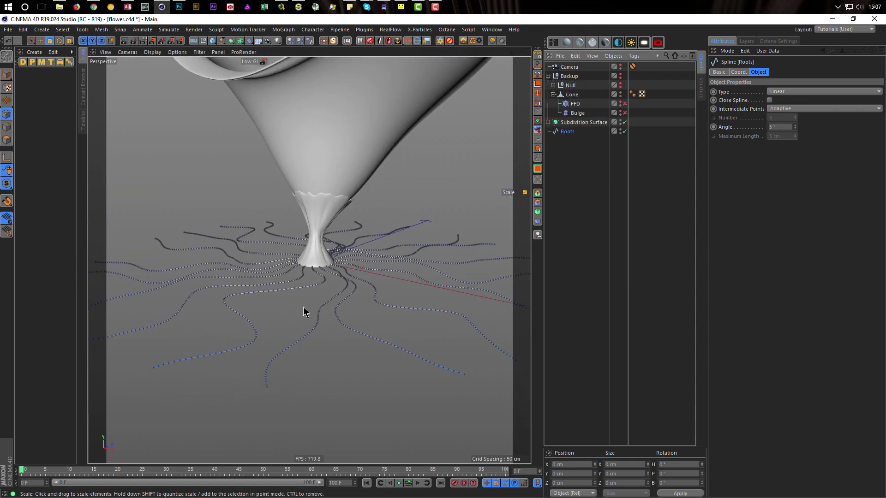
click(553, 85)
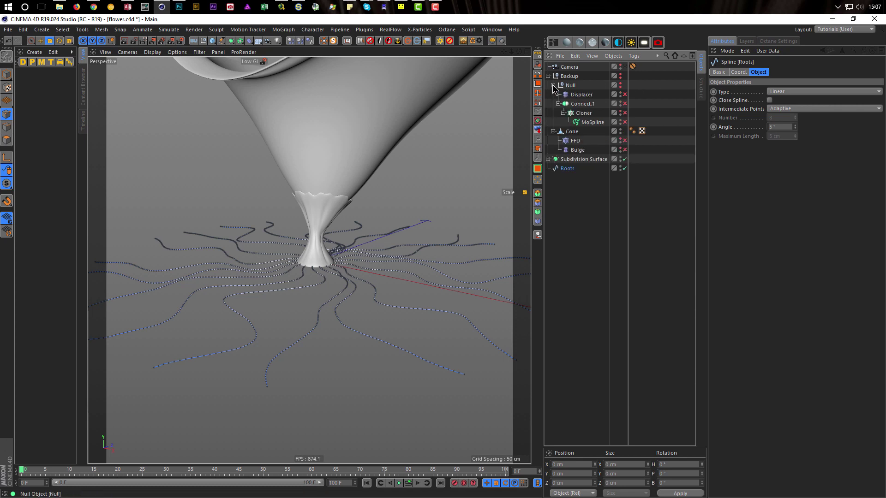
click(591, 124)
click(794, 73)
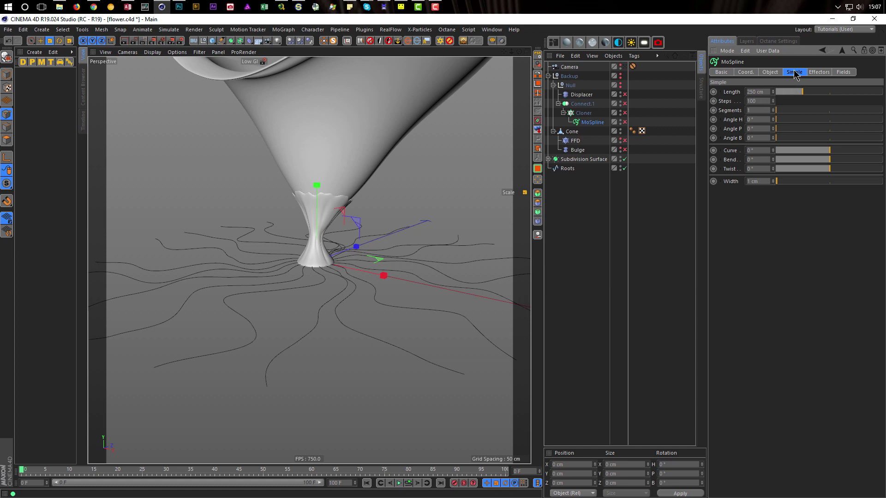
click(553, 85)
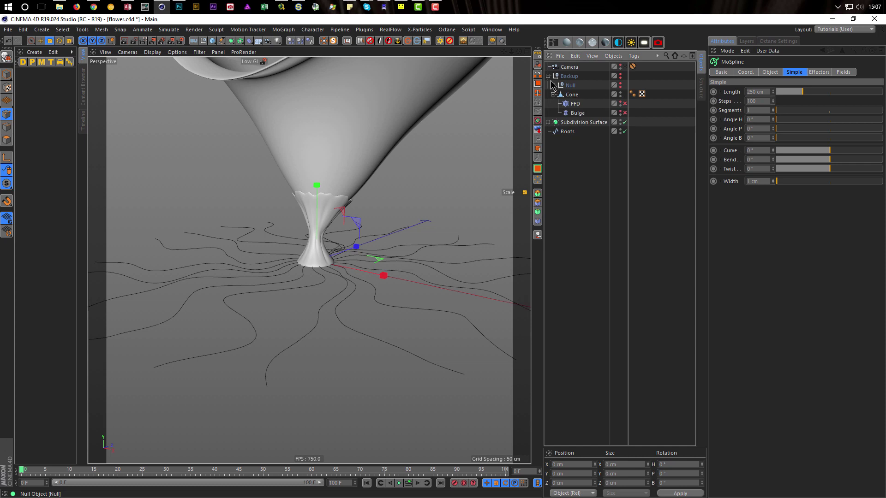
click(548, 76)
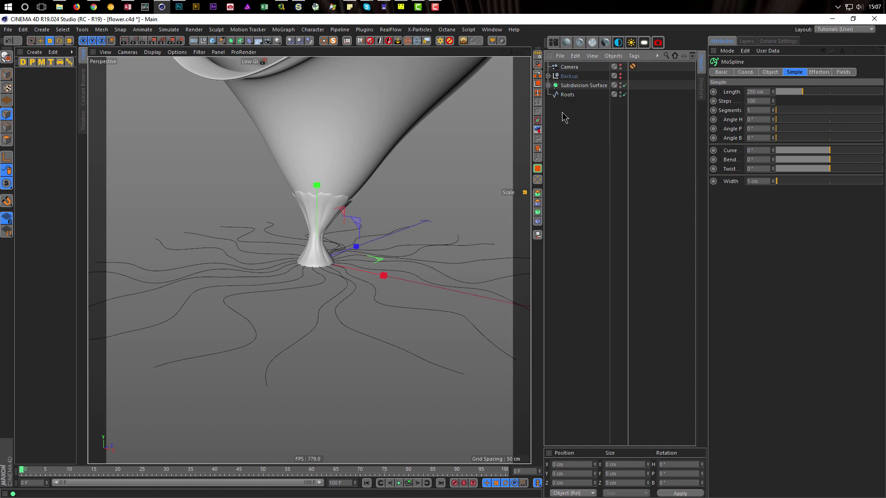
Step: Activate the Magnet tool on the Roots spline with a radius of about 40 cm and toggle the Y-axis lock
click(568, 95)
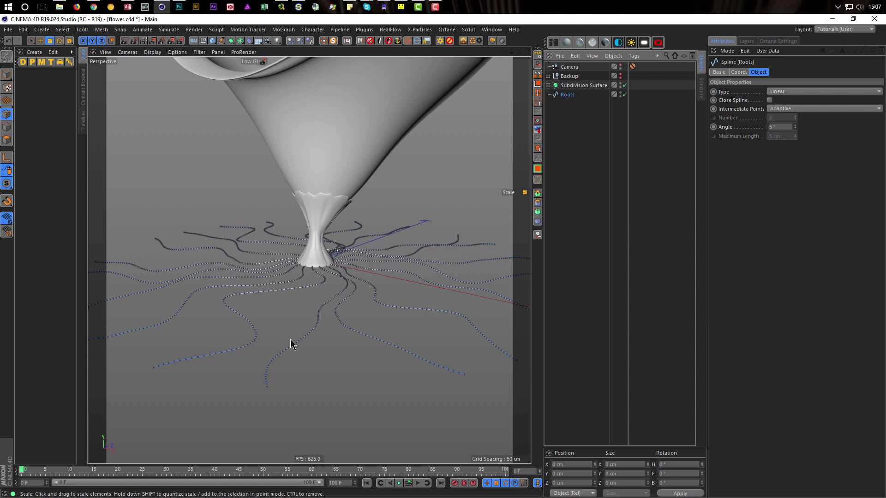
key(m)
key(i)
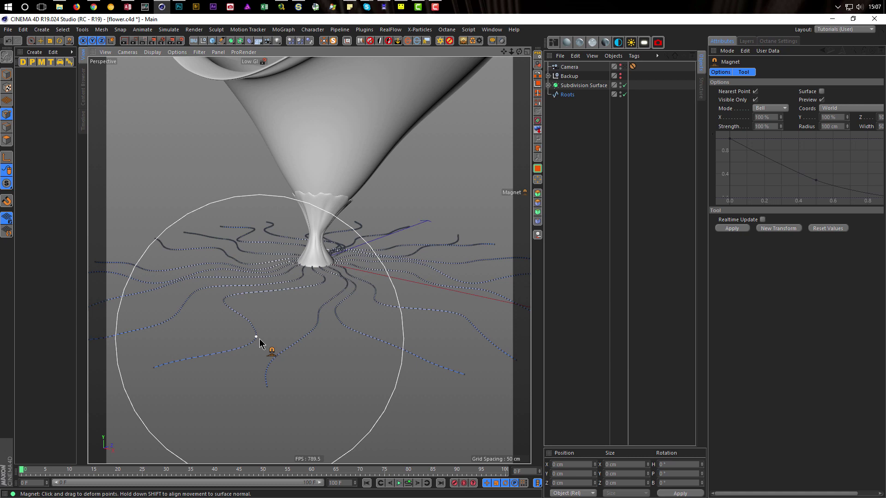
alt+drag(261, 339, 253, 341)
middle_drag(253, 340, 166, 349)
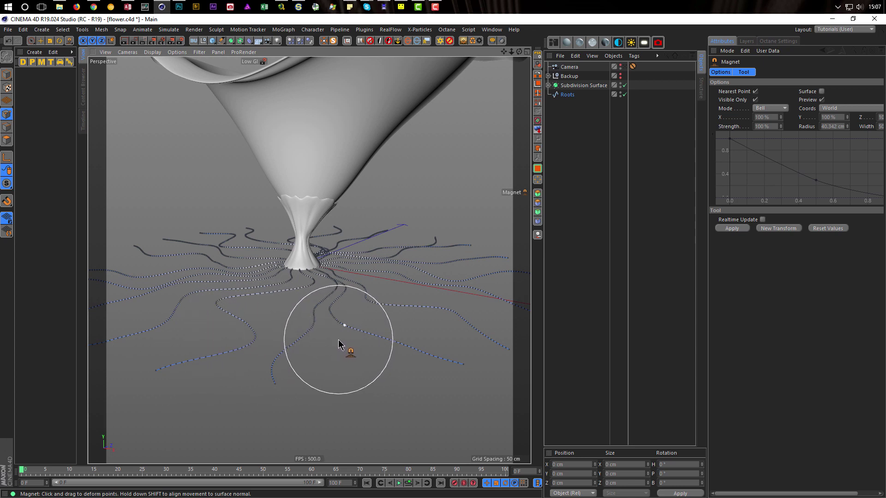
click(93, 41)
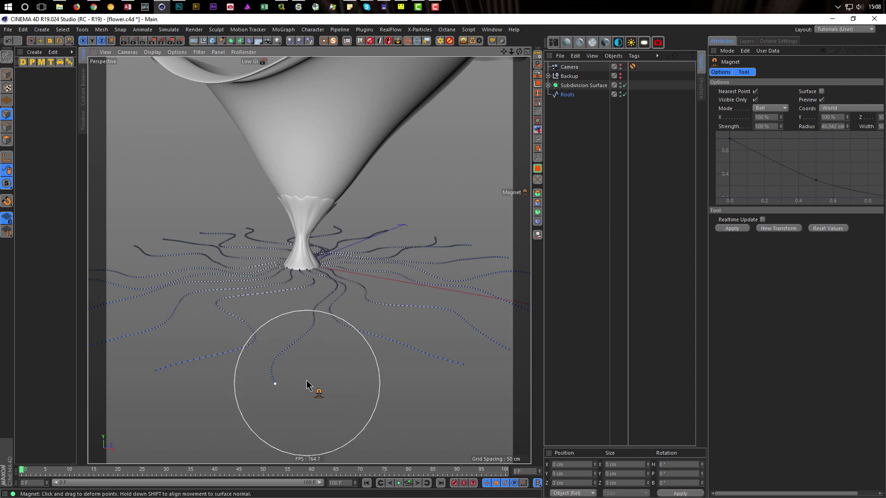
Step: Pull the front roots sideways with the Magnet, reducing its radius to about 17 cm to bend the front root's tip
drag(297, 348, 318, 360)
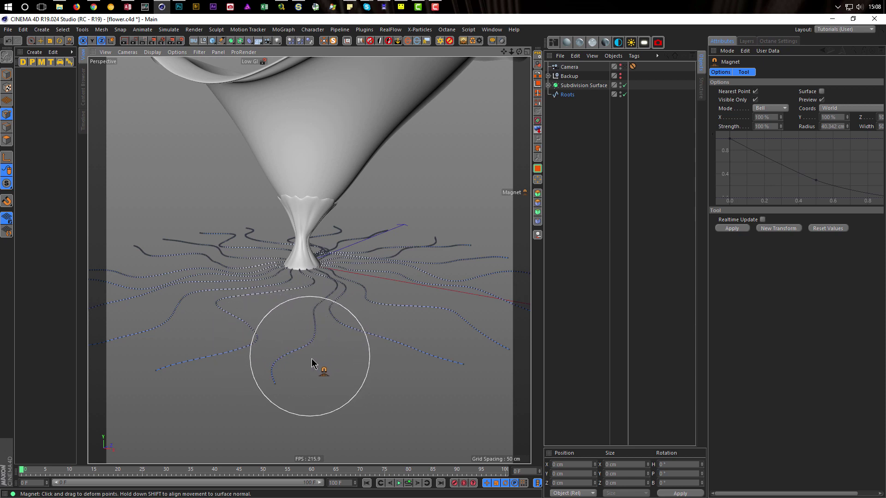
mouse_move(278, 392)
mouse_down()
mouse_move(238, 382)
mouse_move(251, 352)
mouse_move(278, 361)
mouse_move(296, 356)
mouse_move(276, 360)
mouse_up()
middle_drag(276, 361, 244, 362)
mouse_move(274, 356)
mouse_down()
mouse_move(270, 349)
mouse_move(291, 354)
mouse_move(270, 354)
mouse_move(310, 344)
mouse_move(256, 372)
mouse_up()
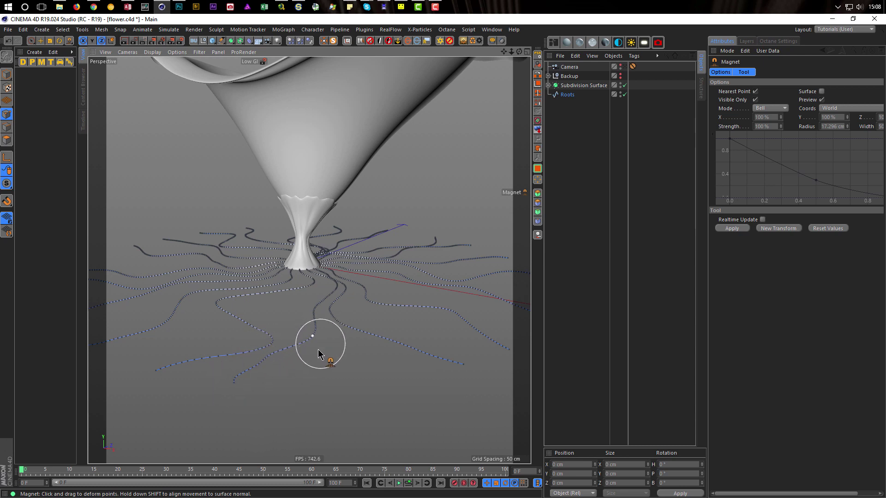
Step: Select only the front root's outer points and curve them across the neighbouring root with a Magnet radius of about 29 cm
key(9)
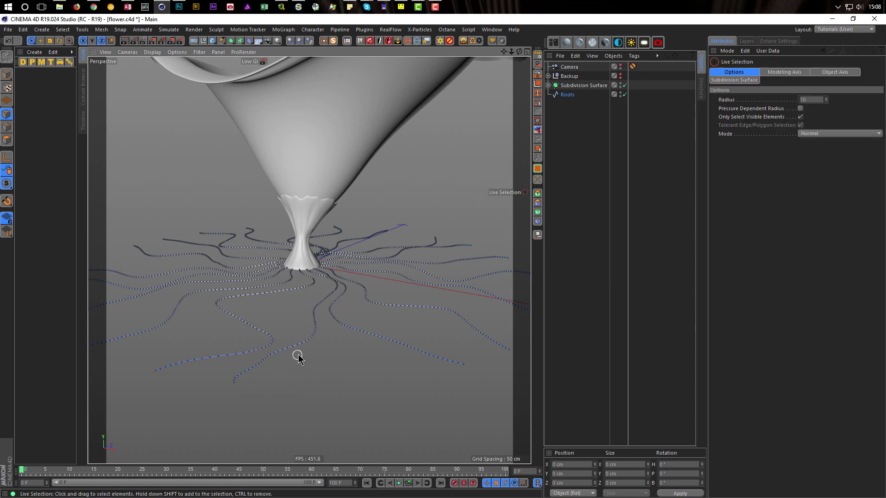
drag(316, 306, 314, 332)
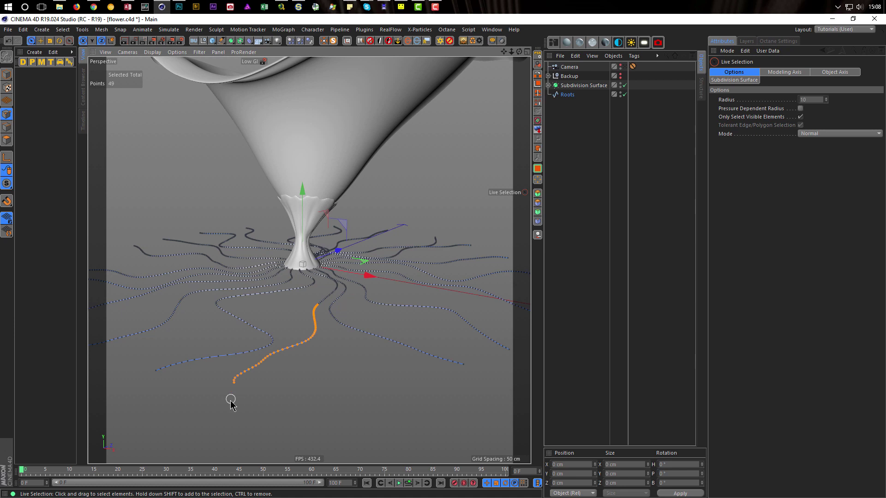
key(m)
key(i)
middle_drag(300, 387, 327, 380)
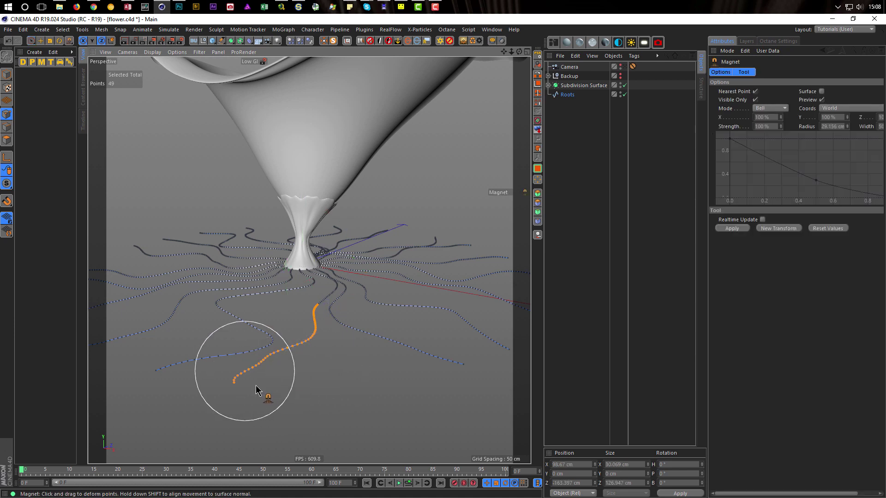
mouse_move(253, 384)
mouse_down()
mouse_move(268, 366)
mouse_move(253, 352)
mouse_move(285, 352)
mouse_move(257, 362)
mouse_move(229, 347)
mouse_move(253, 348)
mouse_move(241, 331)
mouse_move(259, 351)
mouse_move(245, 332)
mouse_move(225, 375)
mouse_up()
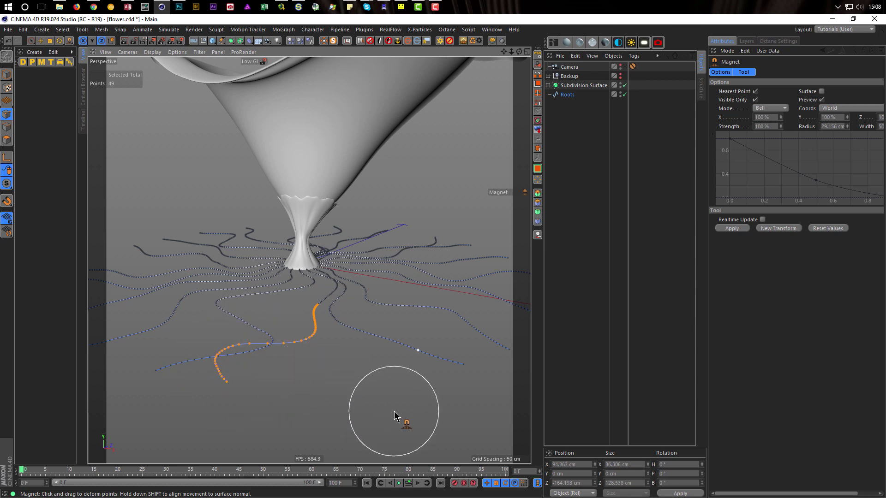
drag(298, 349, 275, 346)
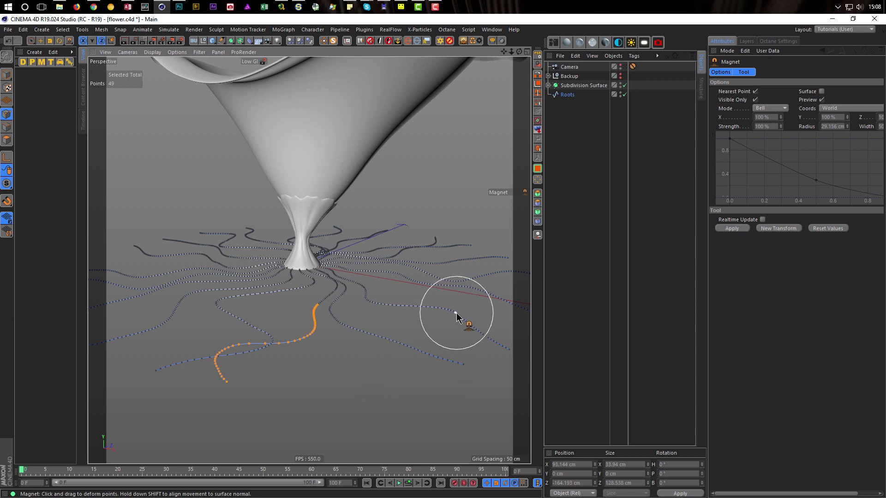
Step: Replace the point selection with the front-right root, from near the flower base to its tip, and return to the Magnet
key(9)
click(361, 367)
key(space)
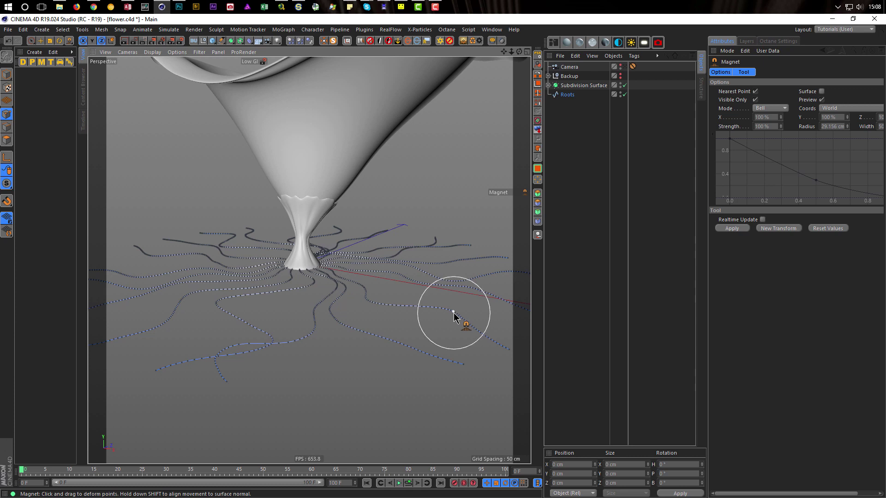
key(space)
drag(352, 282, 367, 291)
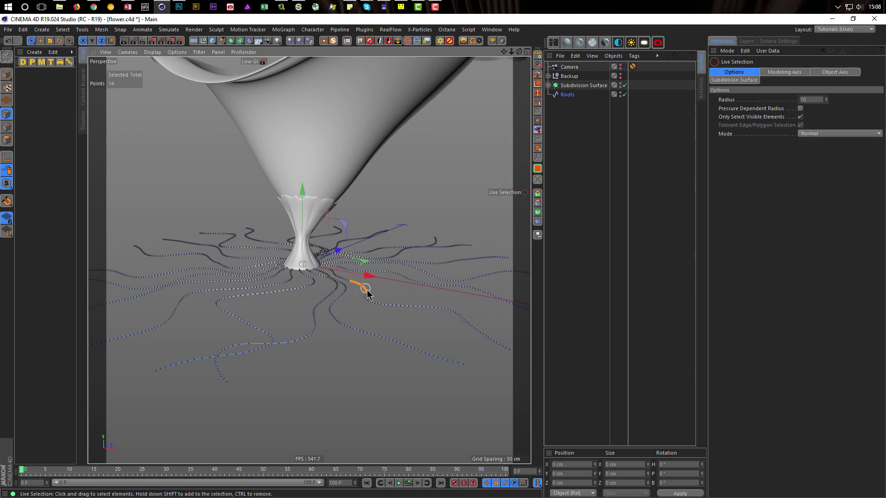
drag(516, 354, 512, 374)
key(space)
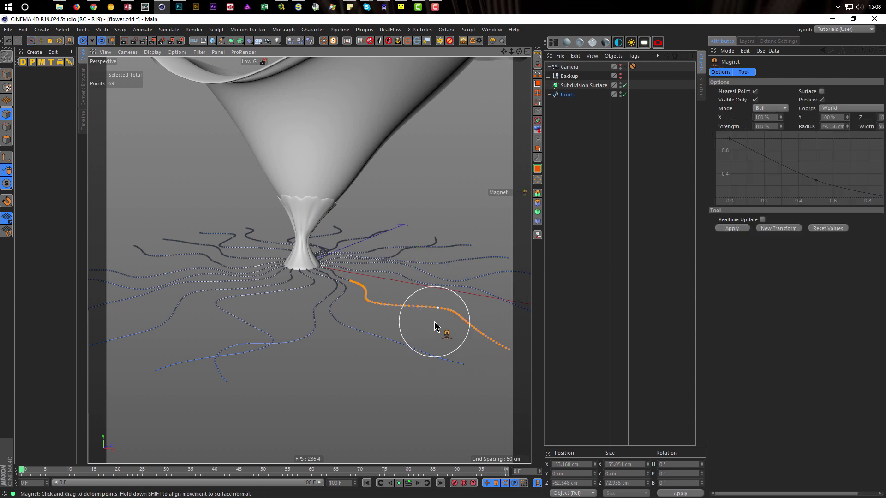
Step: Bend the selected front-right root back across its neighbour with the Magnet, using radii of about 55 cm and 33 cm
middle_drag(438, 323, 482, 321)
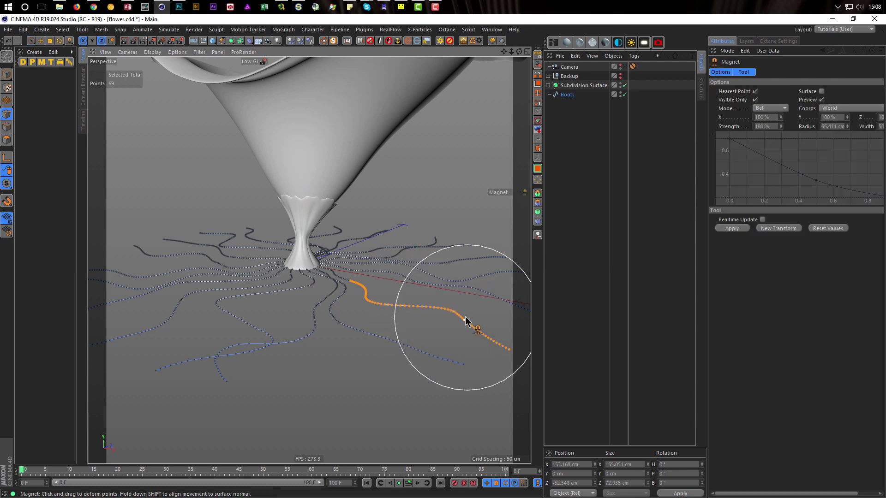
mouse_move(446, 329)
mouse_down()
mouse_move(397, 362)
mouse_move(433, 337)
mouse_move(496, 351)
mouse_move(459, 375)
mouse_move(419, 381)
mouse_move(445, 360)
mouse_move(358, 378)
mouse_move(397, 313)
mouse_move(368, 311)
mouse_up()
mouse_move(380, 320)
middle_down()
mouse_move(322, 325)
mouse_move(353, 317)
middle_up()
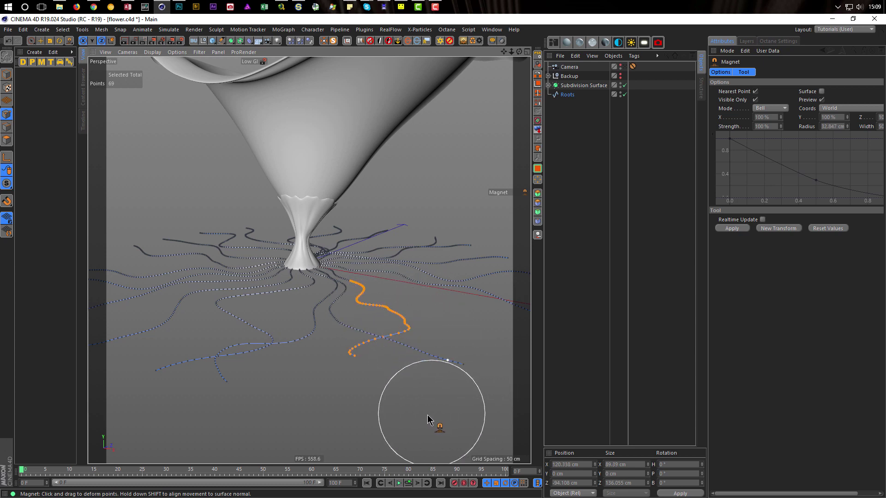
drag(357, 363, 347, 369)
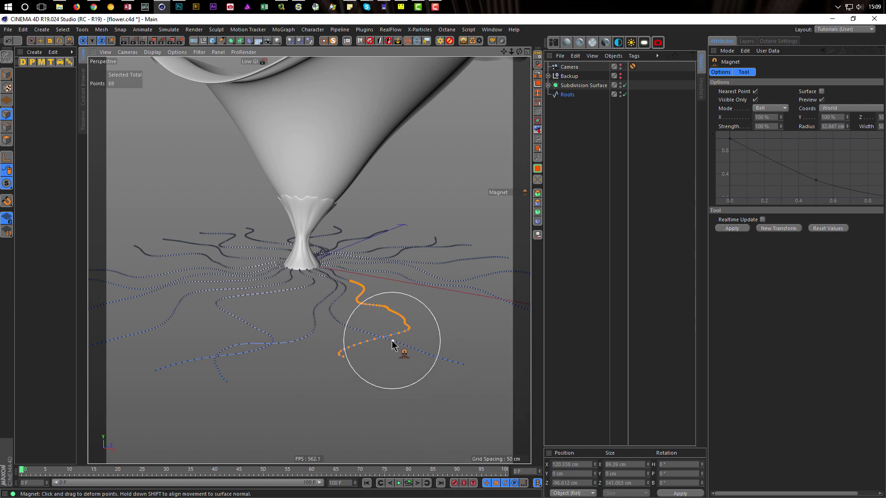
scroll(394, 338, up, 8)
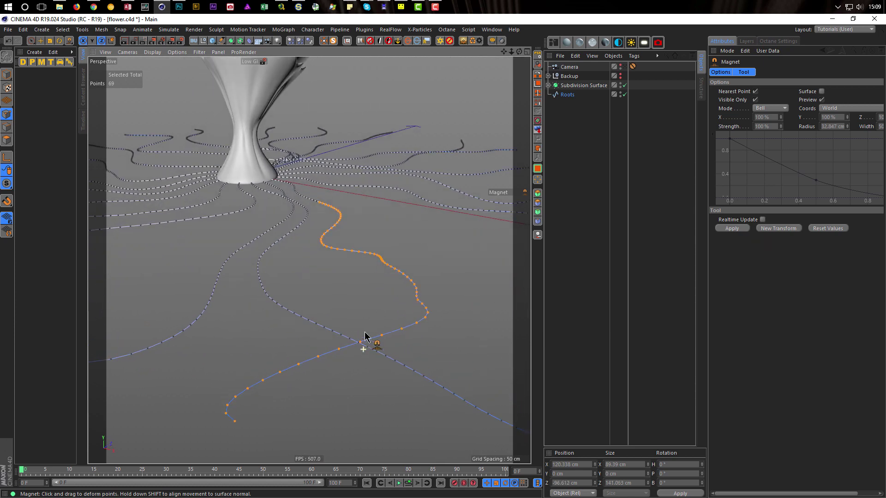
drag(360, 341, 364, 345)
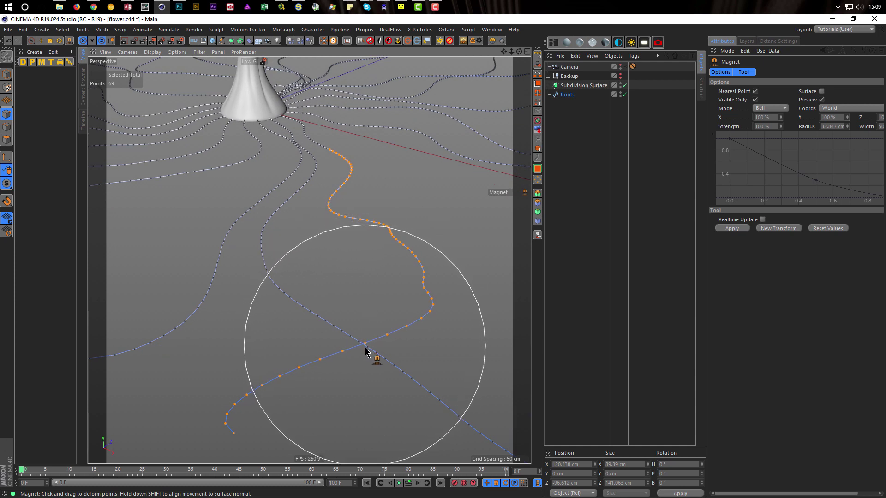
scroll(374, 373, down, 8)
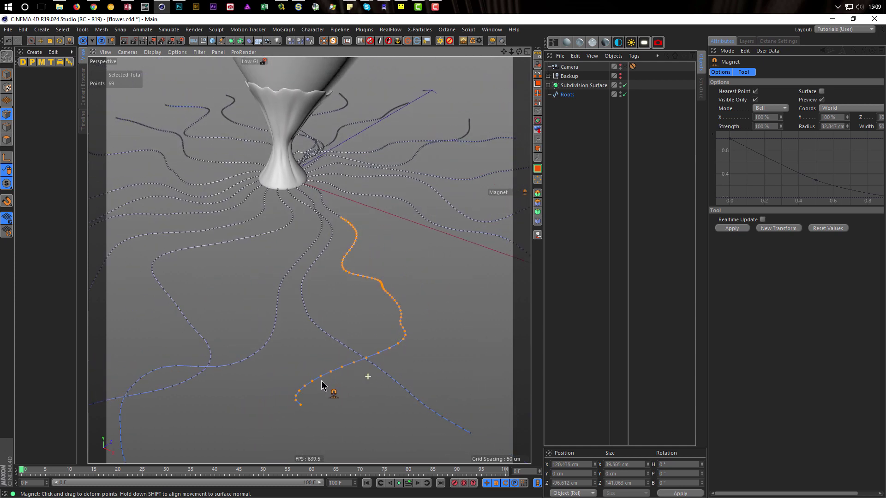
alt+middle_drag(376, 353, 383, 350)
alt+drag(383, 350, 372, 368)
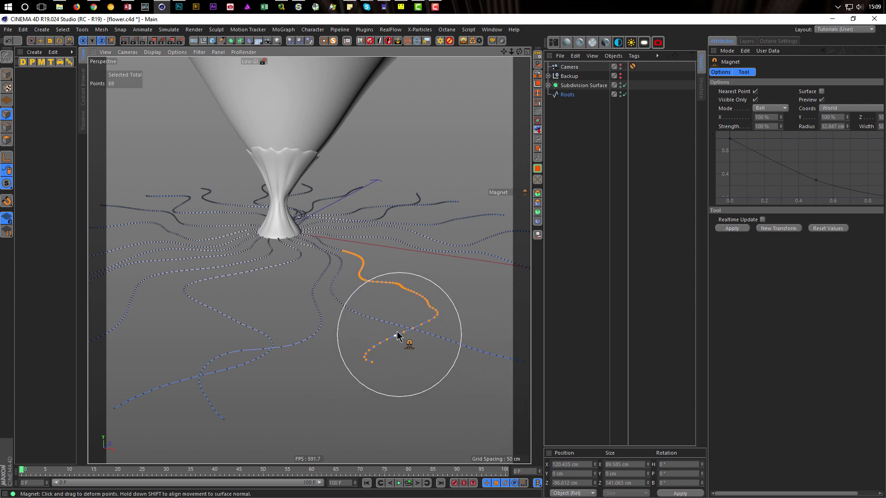
Step: Return to Model mode, add a Circle spline and place it directly above Roots in the object hierarchy
scroll(310, 228, up, 6)
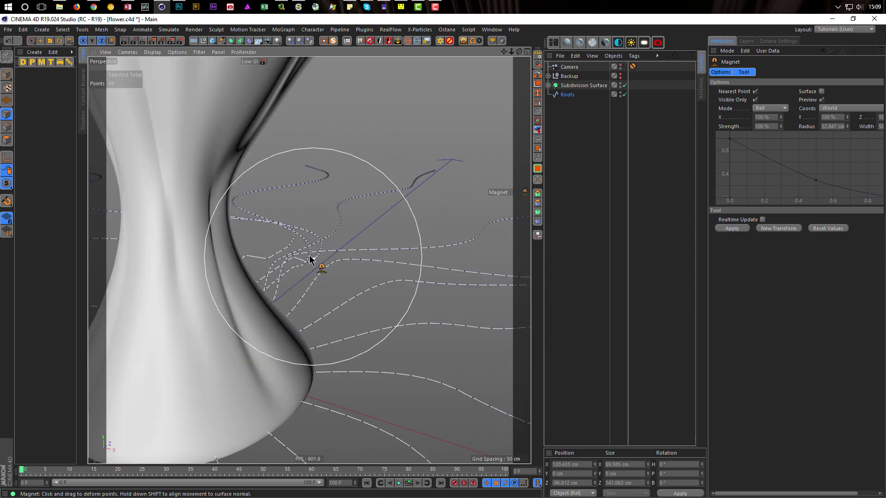
scroll(263, 311, down, 8)
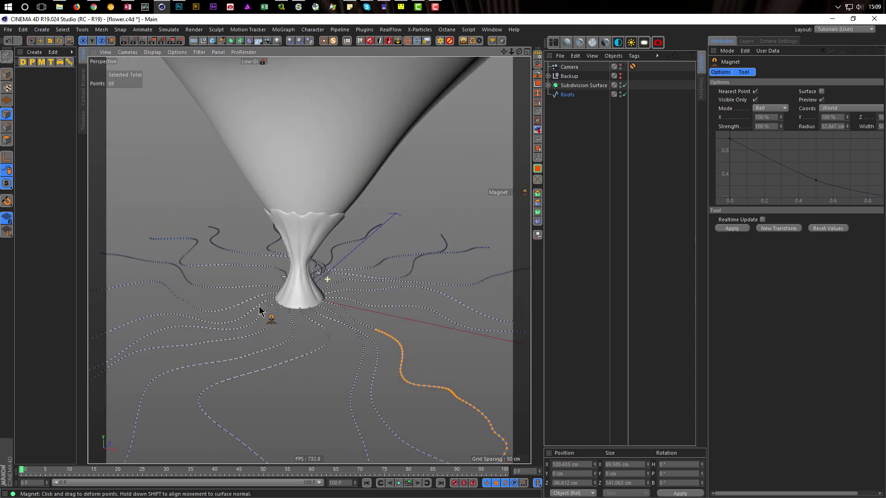
scroll(244, 332, down, 1)
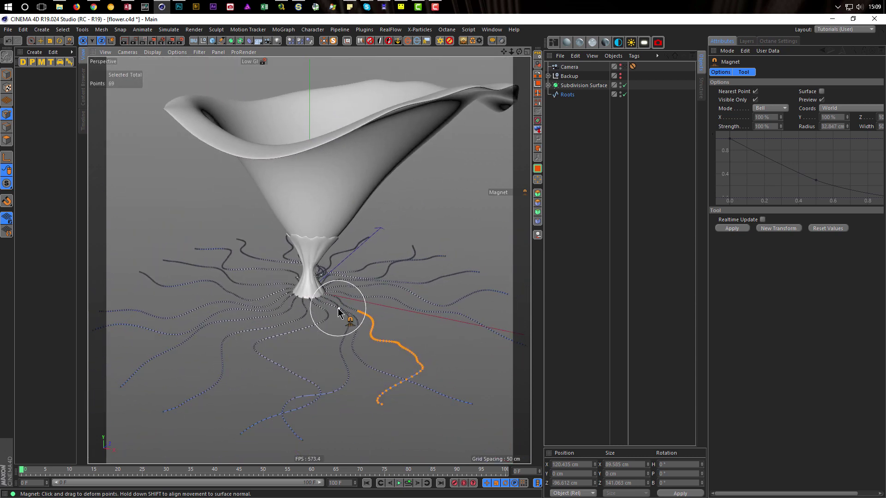
click(6, 76)
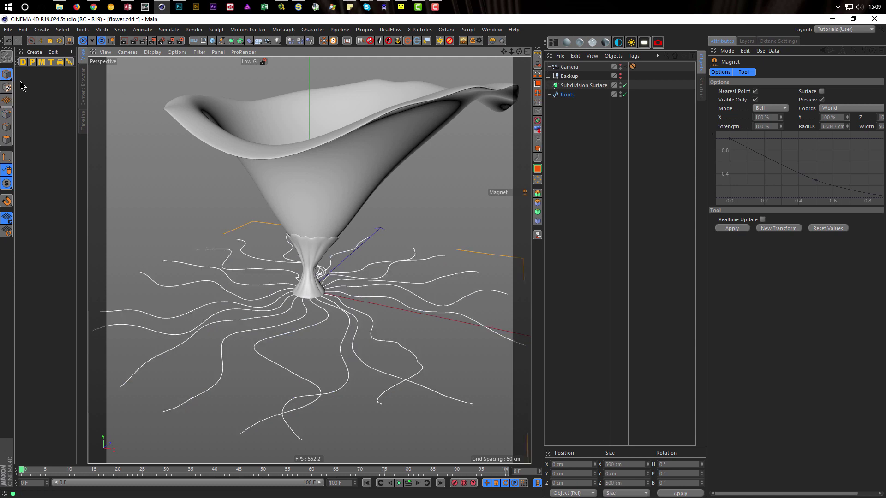
click(570, 96)
click(222, 42)
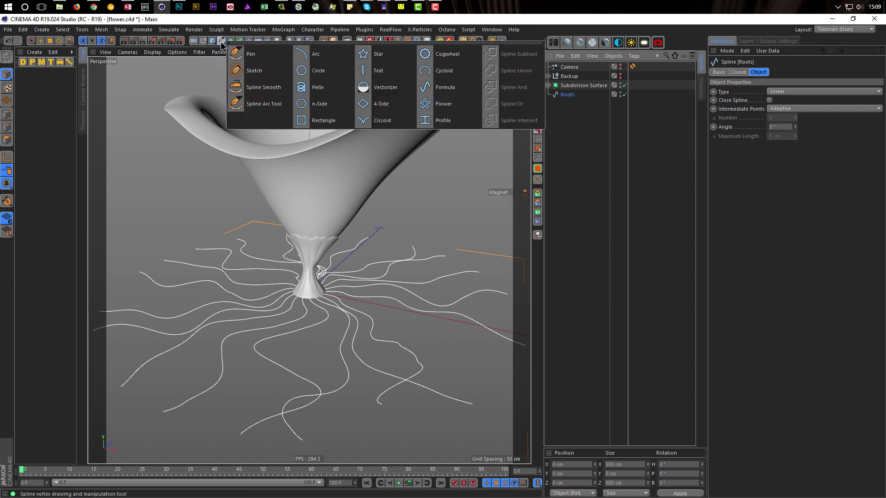
click(317, 70)
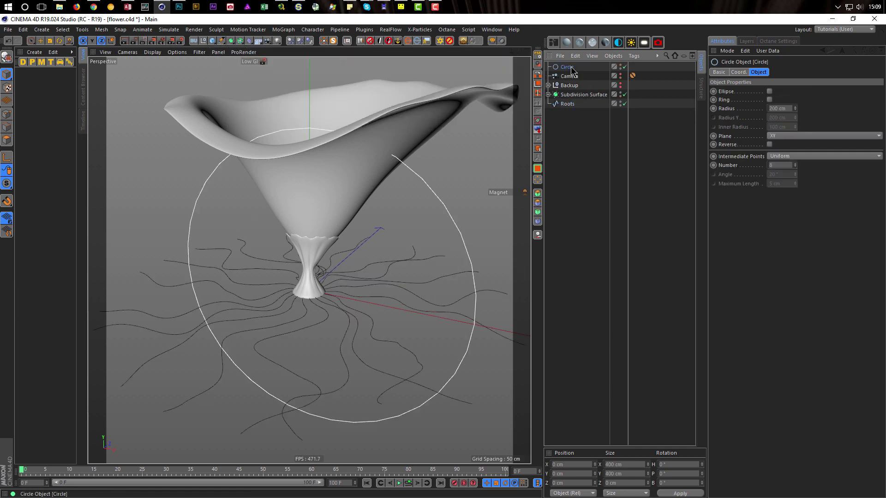
drag(571, 99, 570, 100)
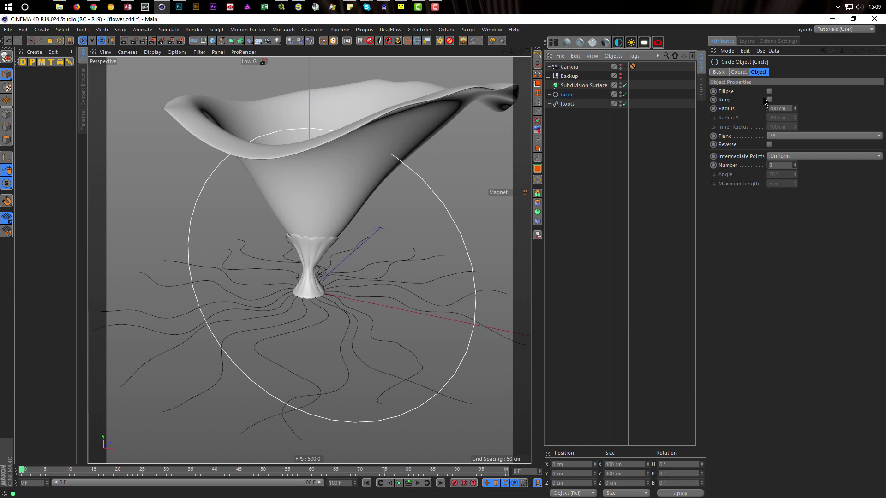
Step: Set the Circle's radius to 3 cm and its number of intermediate points to 4
click(792, 108)
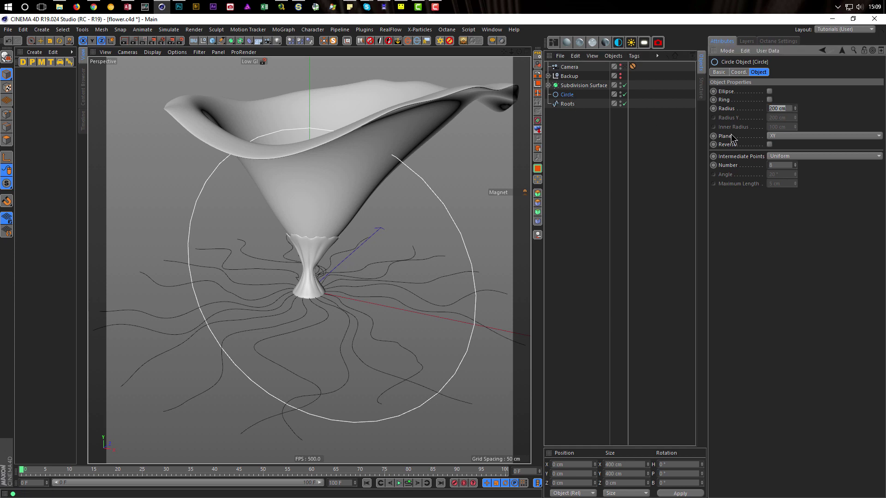
text(3)
key(Return)
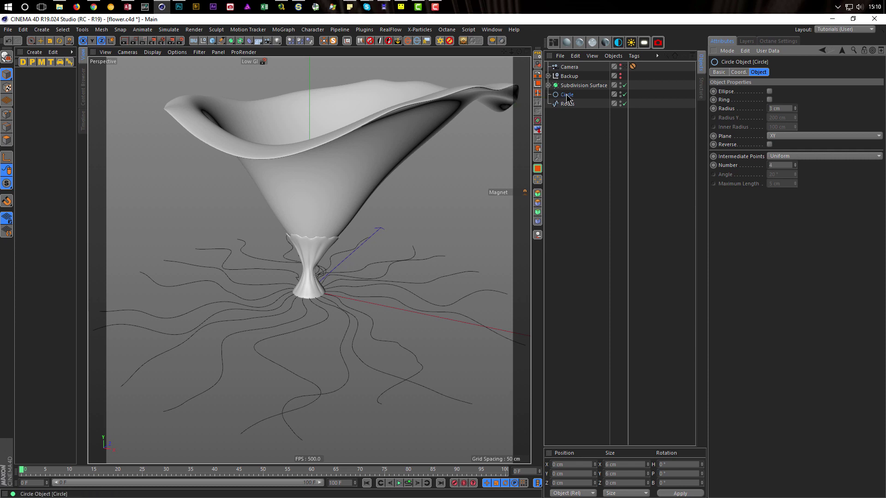
Step: Wrap the Circle in a Sweep object and place the Roots spline beneath the Circle inside it
click(231, 41)
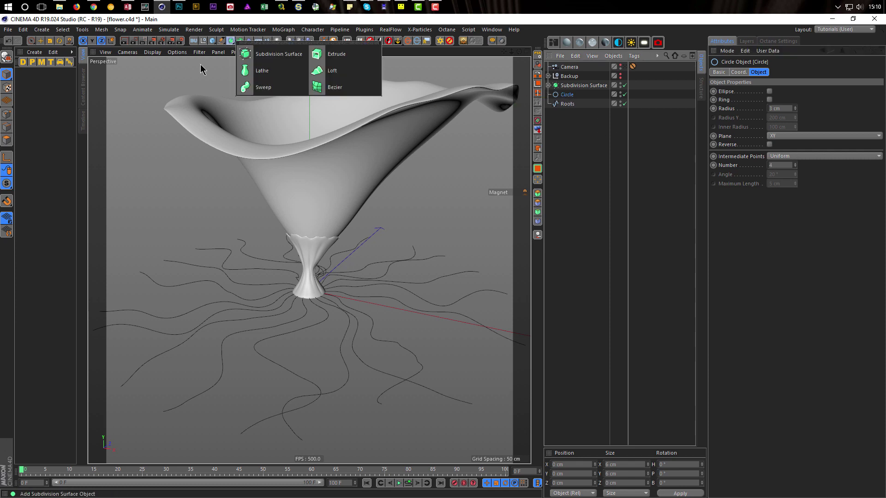
alt+click(267, 89)
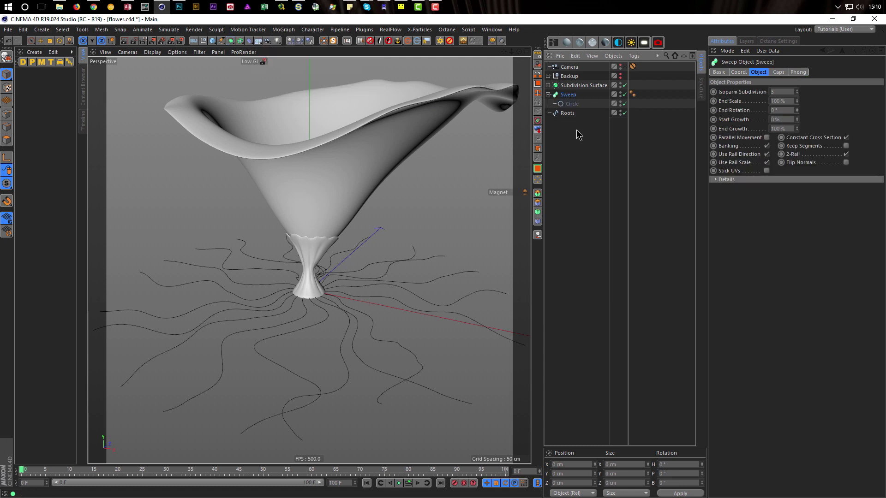
drag(568, 114, 571, 106)
key(m)
key(i)
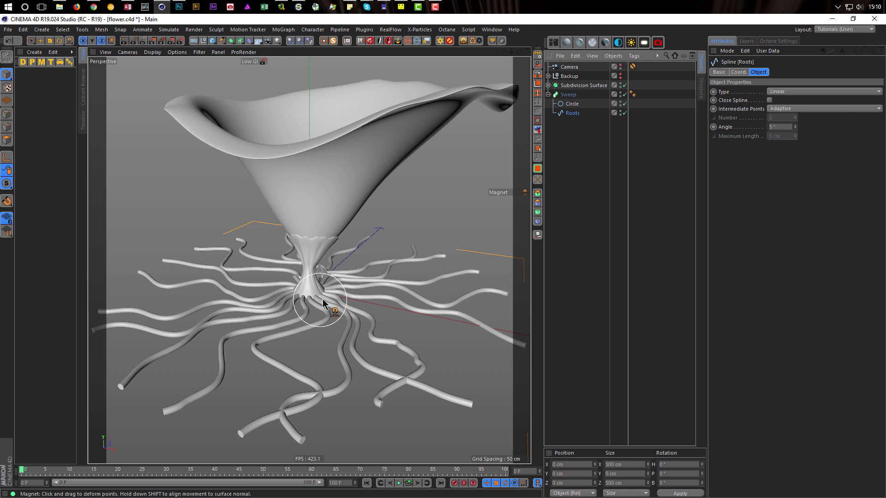
Step: Thicken the swept roots by setting the Circle's radius to 5 cm
scroll(337, 297, up, 5)
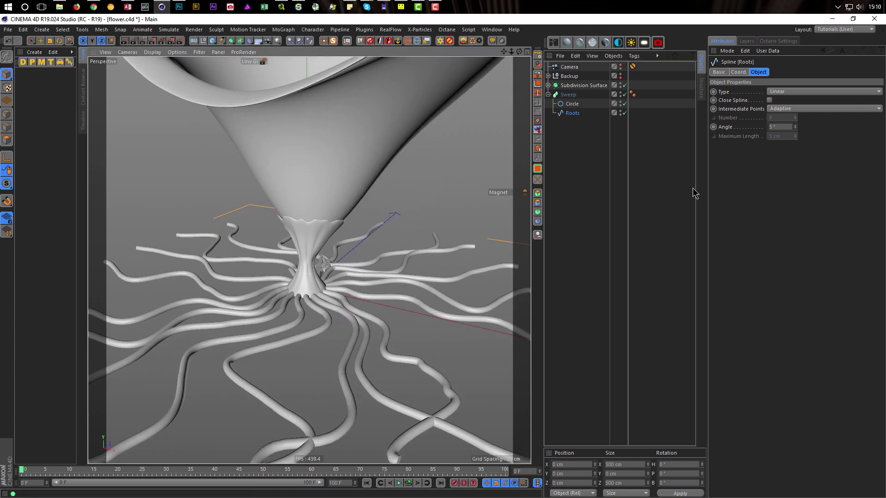
click(572, 104)
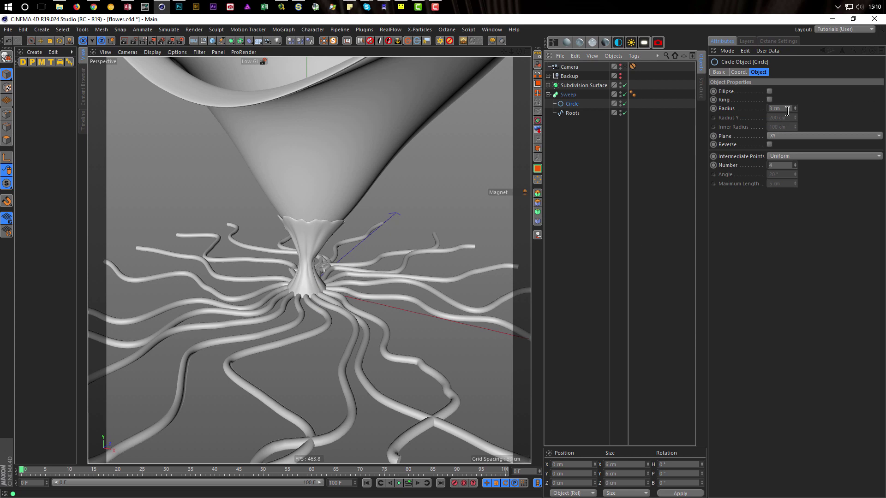
drag(788, 110, 762, 118)
text(4)
key(Return)
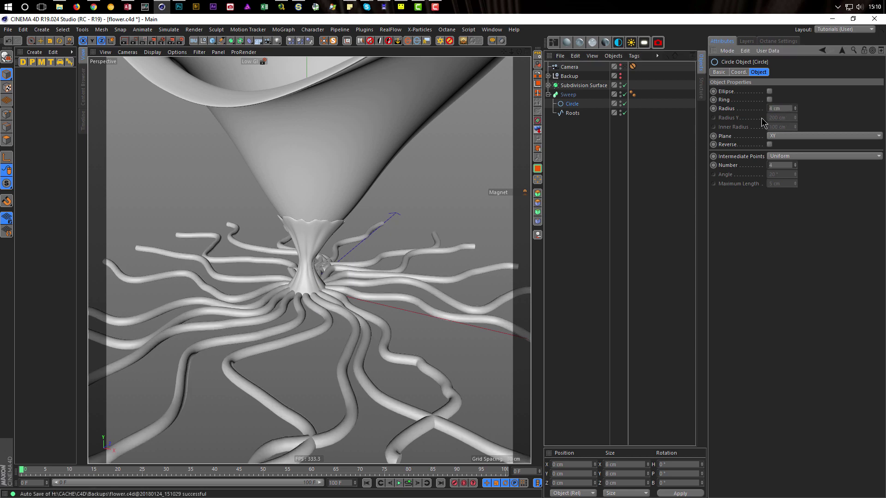
drag(786, 110, 752, 120)
text(5)
key(Return)
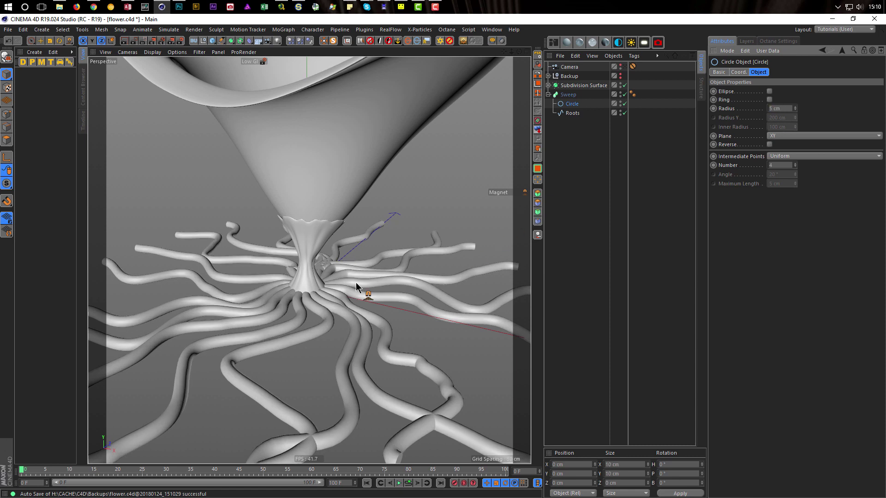
scroll(357, 287, down, 5)
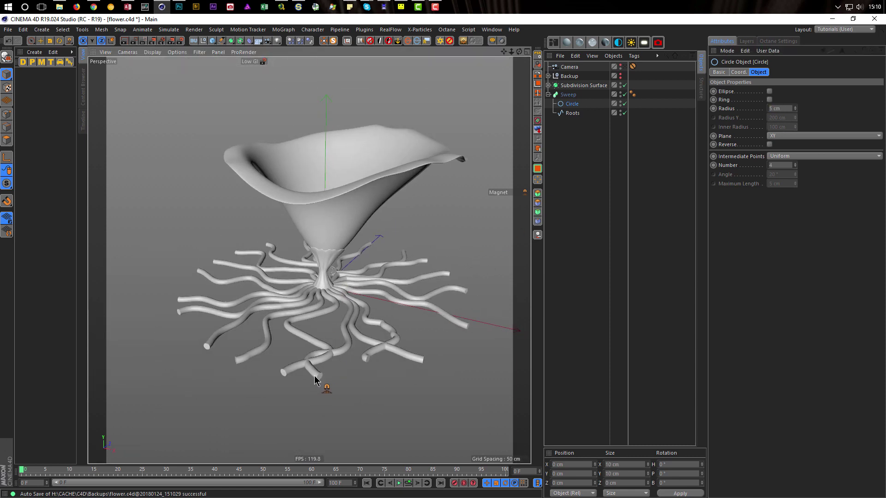
scroll(366, 356, up, 3)
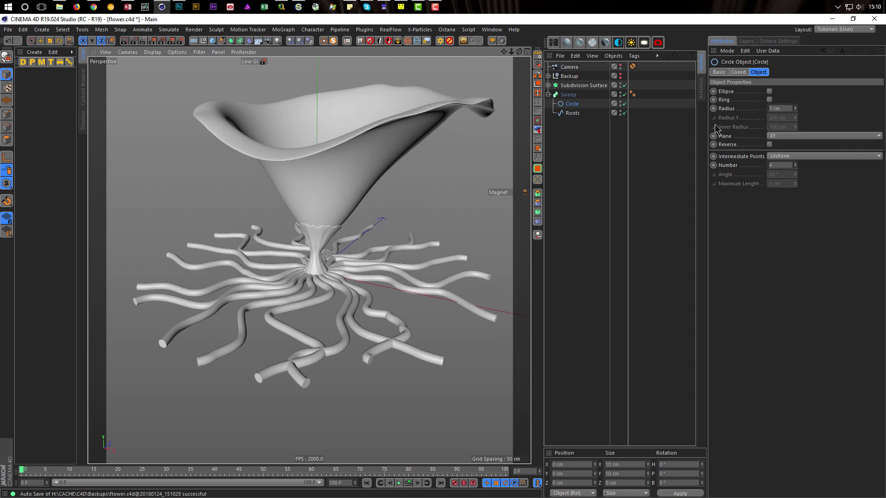
Step: Remove the end caps from the Sweep by setting both its Start and End caps to None
click(572, 94)
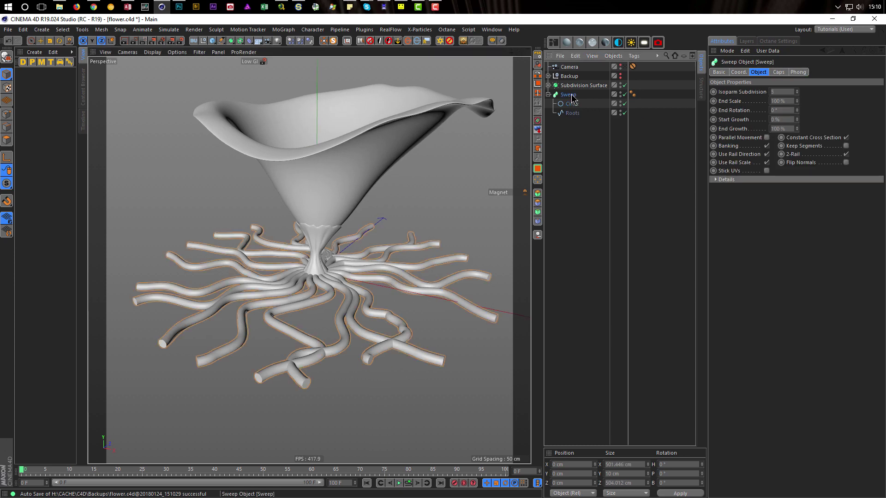
click(778, 73)
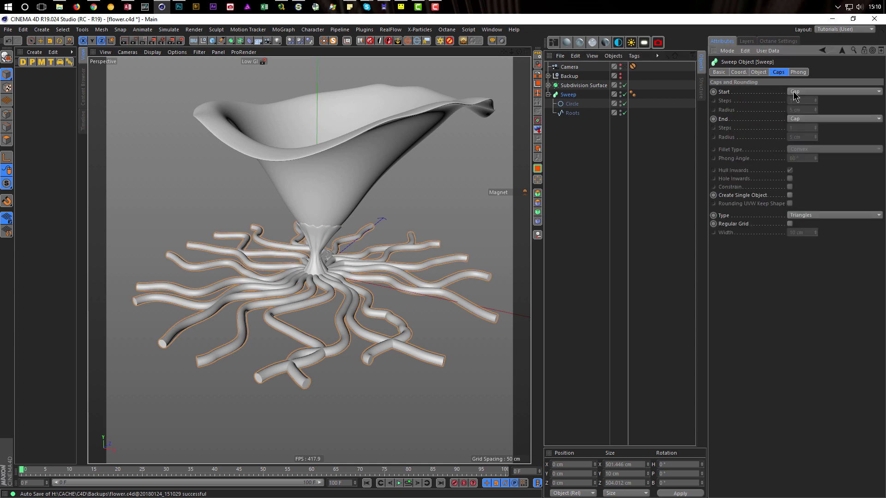
click(794, 92)
click(815, 101)
click(814, 119)
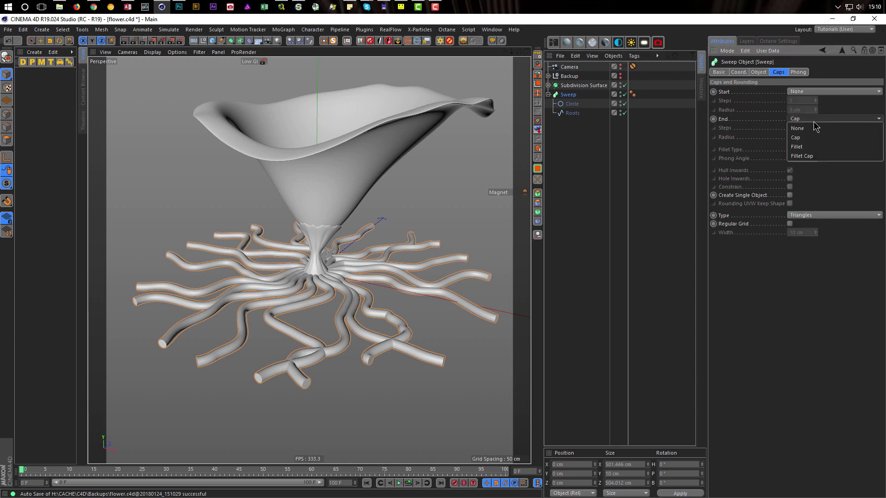
click(815, 129)
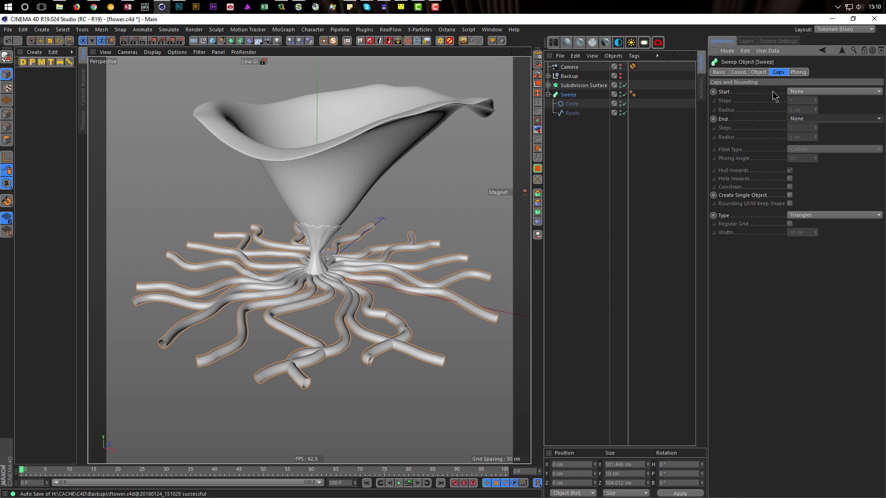
Step: Set the Sweep's End Scale to 0 % so each root tapers to a point
click(759, 73)
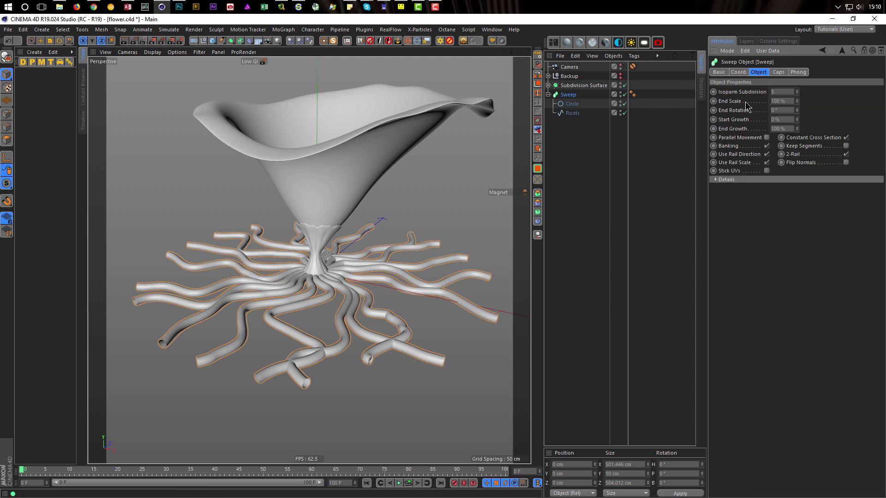
drag(797, 101, 797, 148)
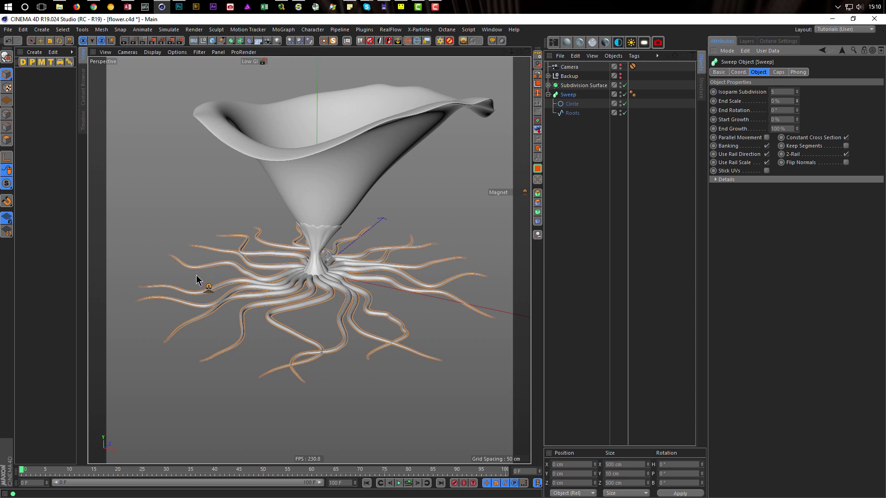
scroll(345, 260, up, 4)
mouse_move(342, 261)
alt+mouse_down()
mouse_move(402, 281)
mouse_move(382, 269)
mouse_move(311, 269)
mouse_move(366, 265)
mouse_move(257, 267)
mouse_move(245, 279)
mouse_move(348, 292)
mouse_move(391, 289)
mouse_move(420, 271)
mouse_move(326, 278)
mouse_move(361, 275)
mouse_move(271, 267)
mouse_move(342, 256)
alt+mouse_up()
Step: Select the Stem polygon object inside the Subdivision Surface and disable both that Subdivision Surface and the Stem's cloth surface
click(548, 86)
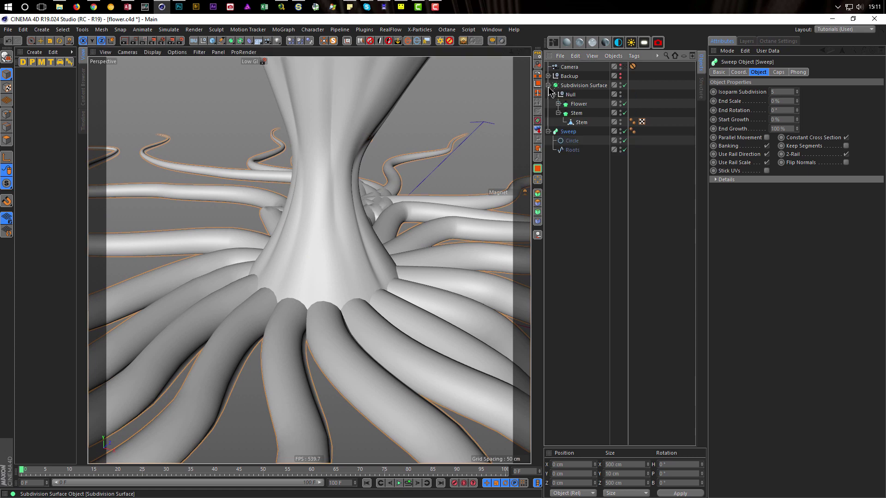
click(580, 123)
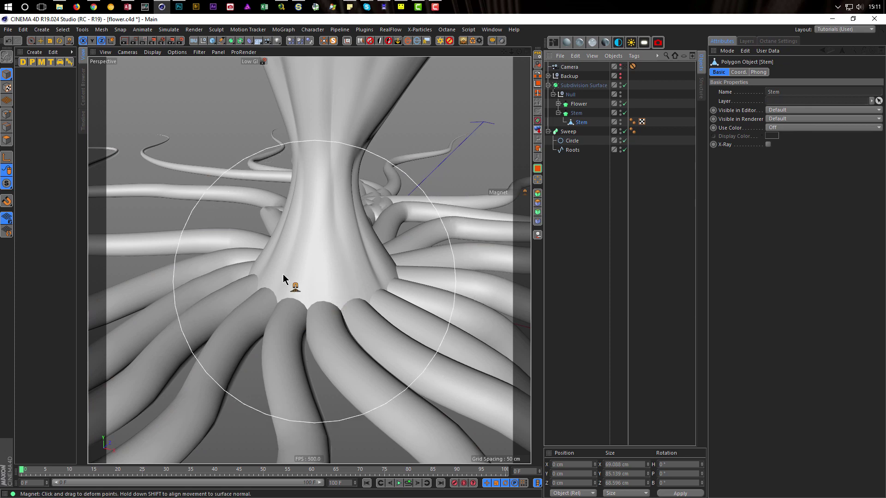
click(31, 41)
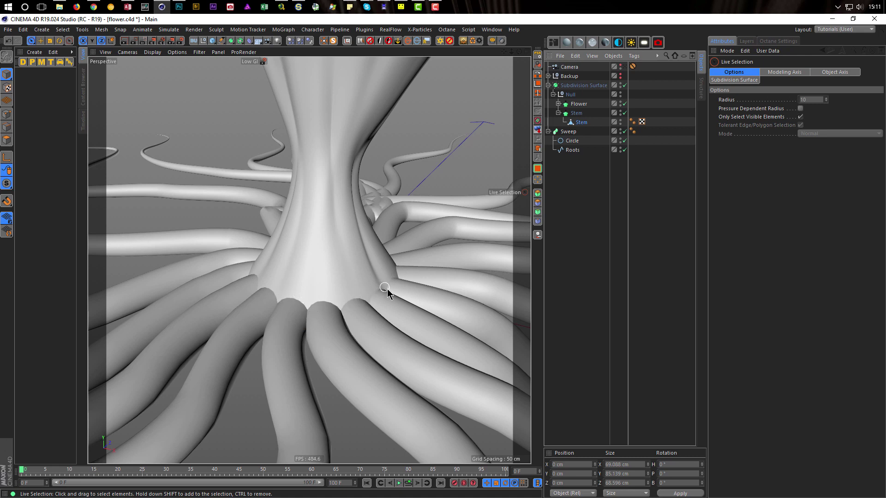
click(577, 123)
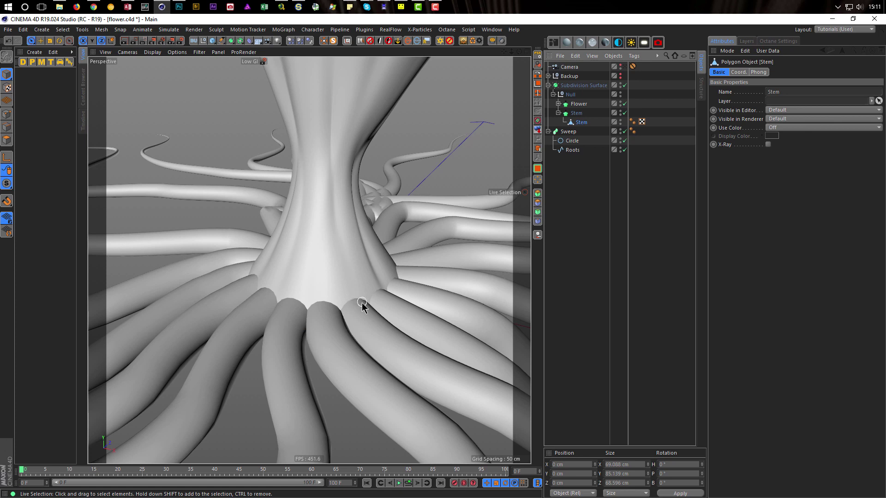
alt+right_drag(361, 298, 397, 293)
alt+drag(378, 298, 408, 301)
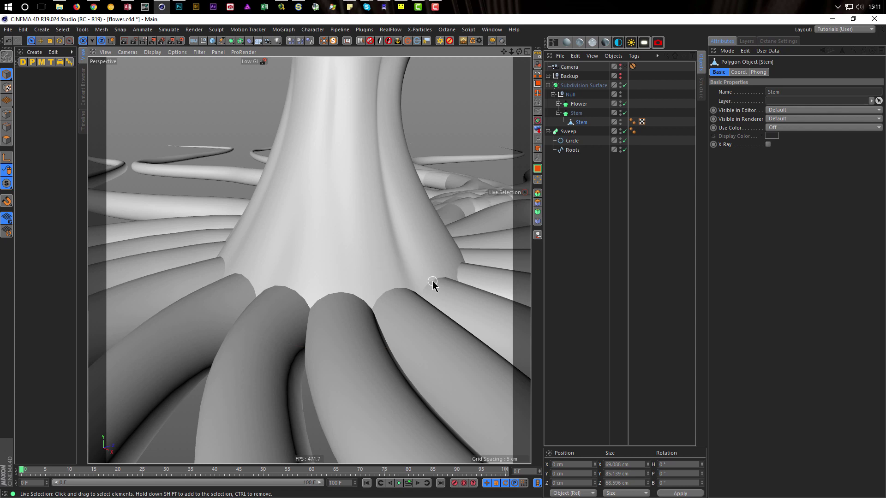
alt+right_drag(381, 278, 338, 279)
alt+drag(338, 278, 382, 292)
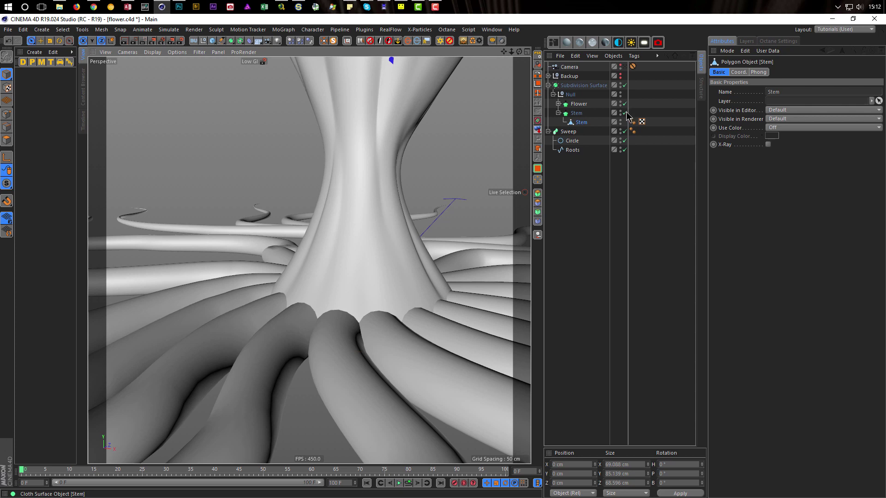
click(624, 86)
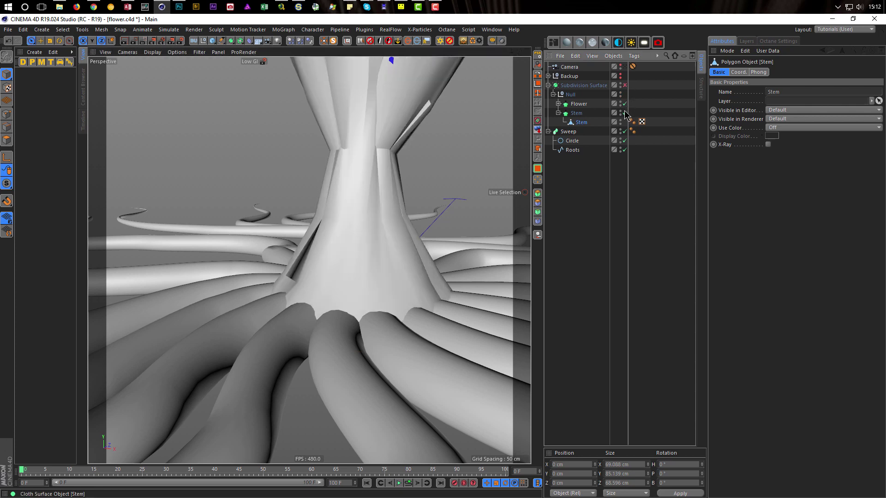
click(625, 113)
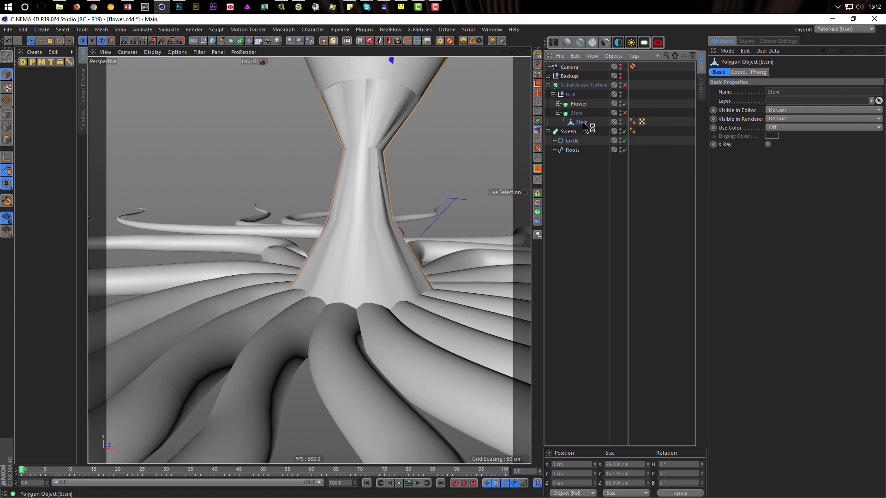
Step: Save the scene and display the viewport as Gouraud shading with wireframe lines
key(ctrl+s)
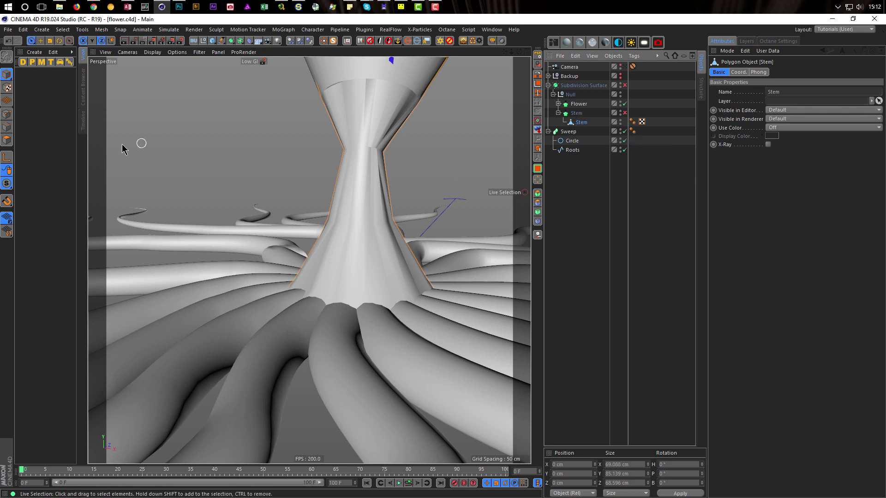
click(30, 120)
key(n)
key(b)
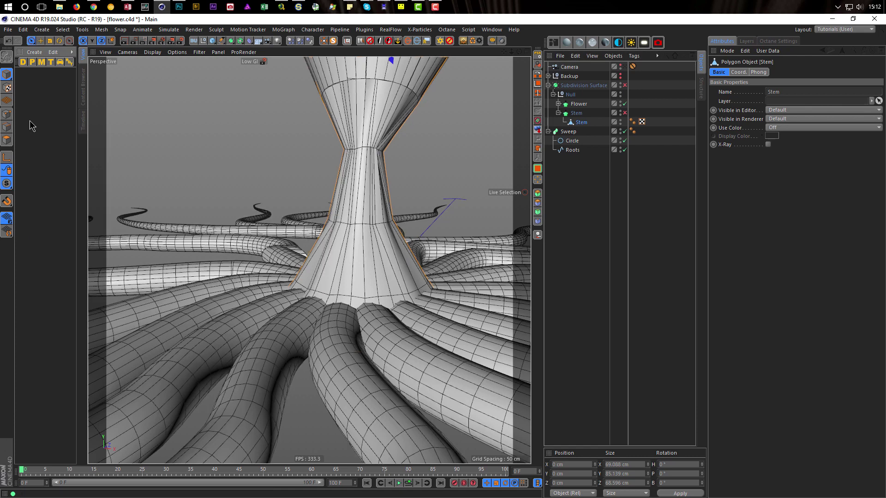
scroll(386, 281, up, 5)
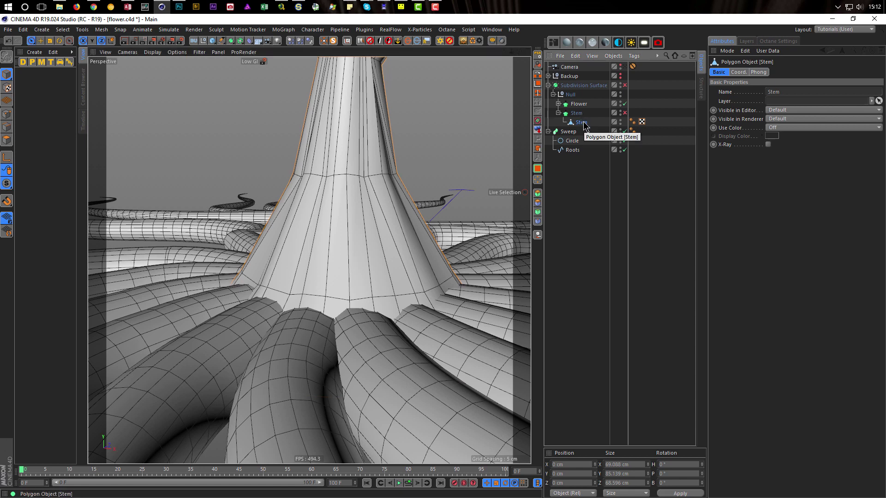
Step: Wrap the Stem polygon object in its own Subdivision Surface and switch that generator off to expose the base mesh
alt+click(231, 40)
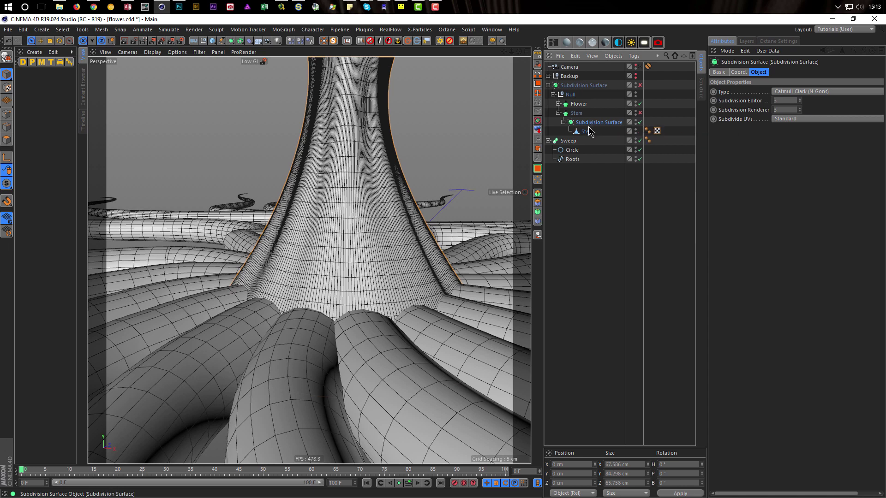
click(640, 123)
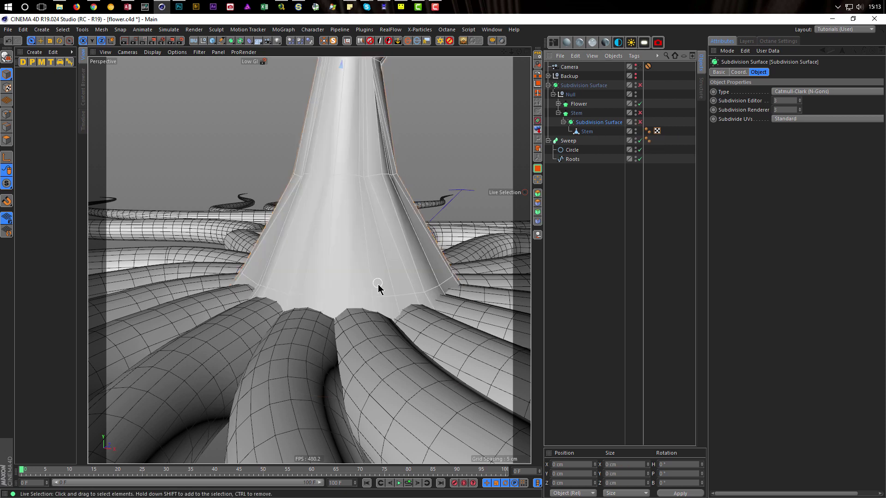
alt+right_drag(360, 192, 337, 202)
alt+middle_drag(337, 201, 307, 288)
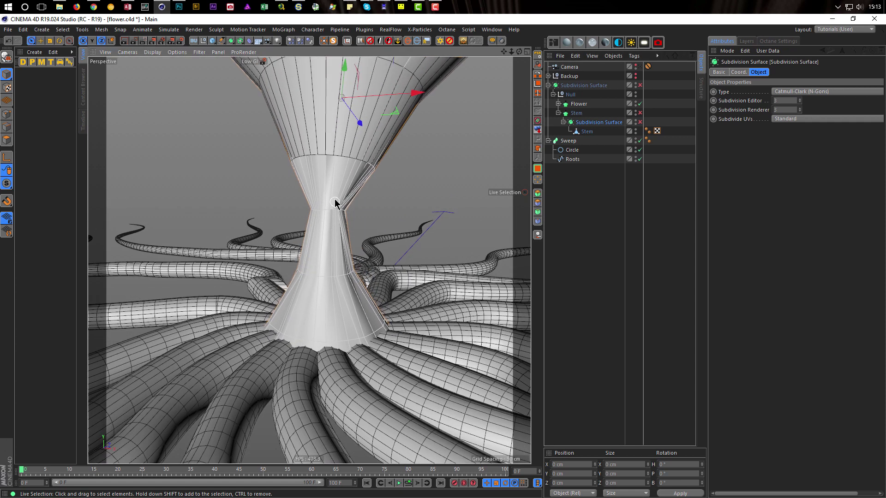
Step: In Edges mode, select the four stacked rings of lengthwise edges from the Stem's narrow neck to its base with Ring Selection
right_click(324, 264)
click(348, 279)
click(8, 131)
click(586, 131)
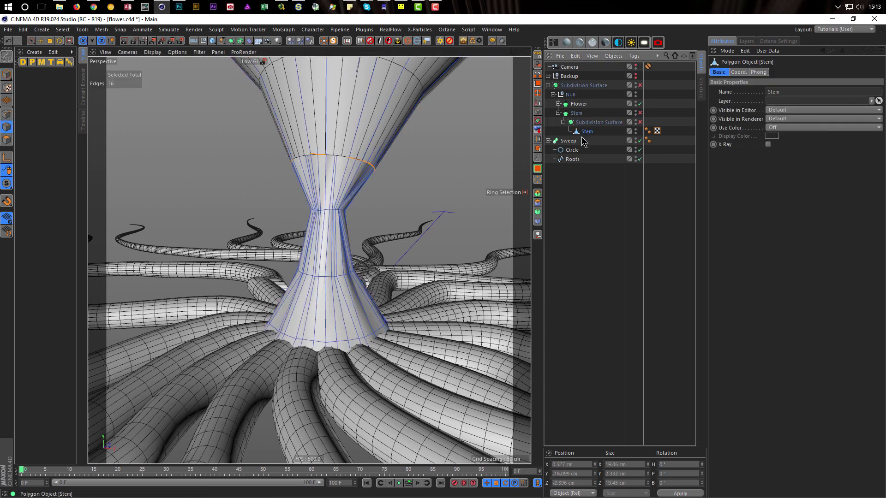
scroll(340, 171, up, 2)
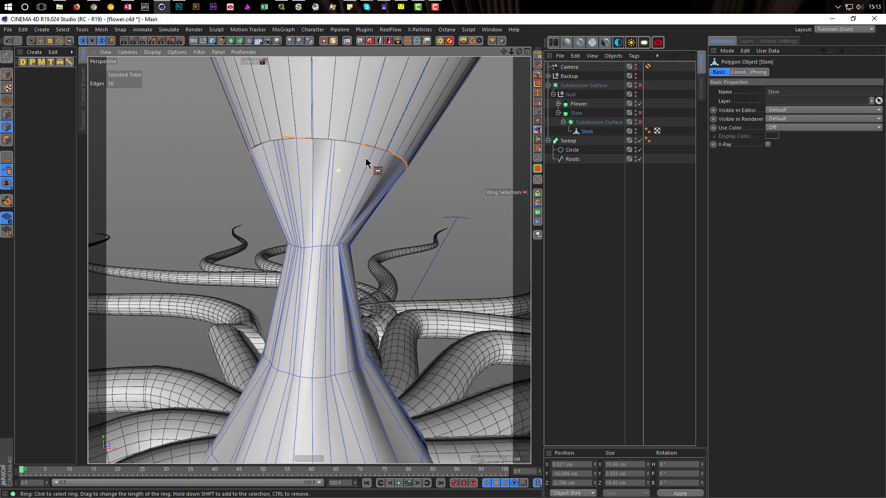
click(334, 181)
shift+click(331, 270)
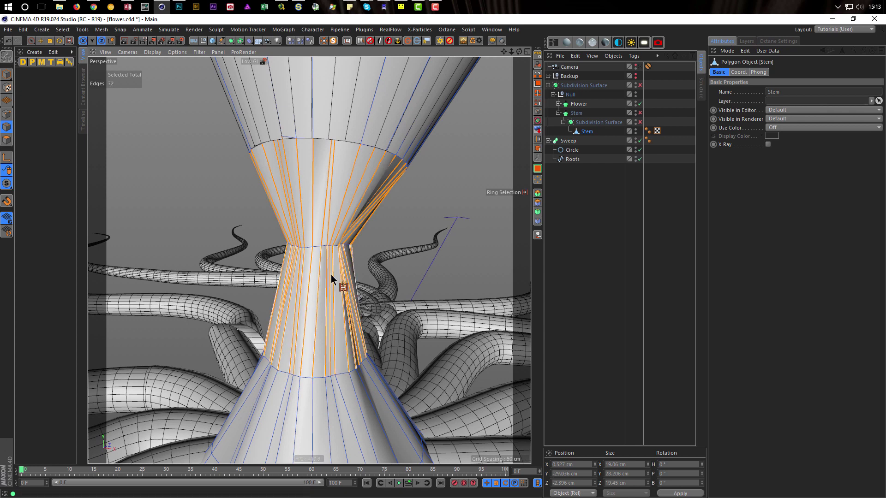
shift+click(333, 394)
scroll(305, 358, down, 2)
alt+middle_drag(305, 358, 312, 236)
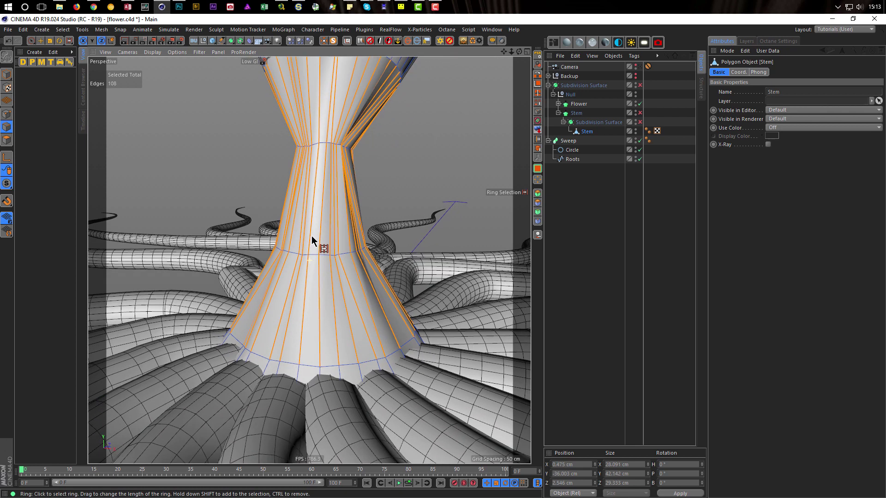
shift+click(364, 367)
Step: Apply Edge Cut to the selected rings with Subdivision 2 and Create N-gons off, and re-enable the Stem's own Subdivision Surface in Model mode
key(m)
key(f)
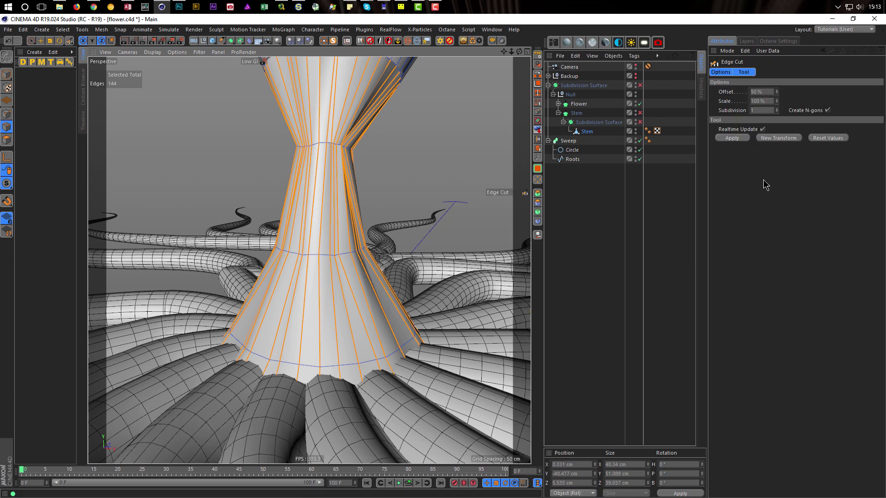
click(777, 109)
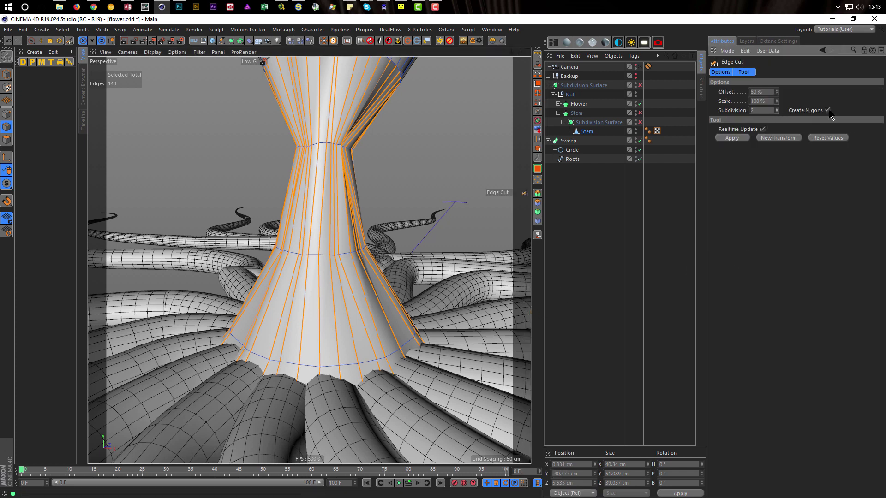
click(740, 139)
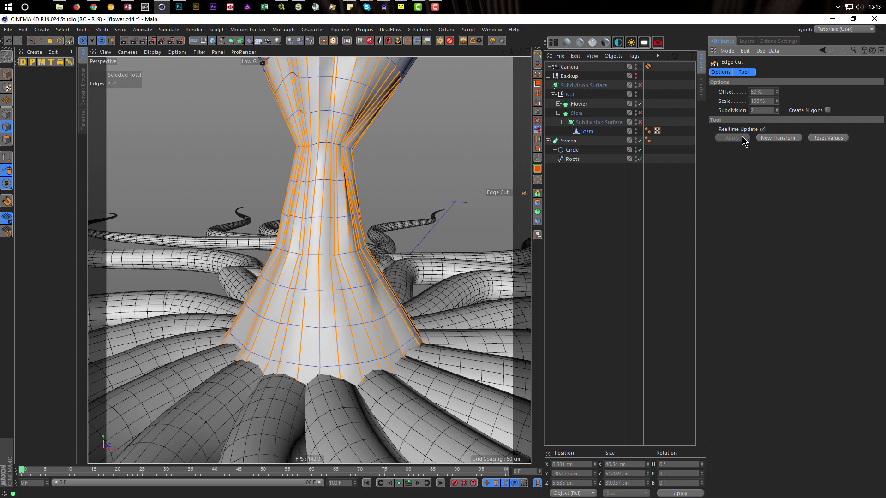
click(6, 74)
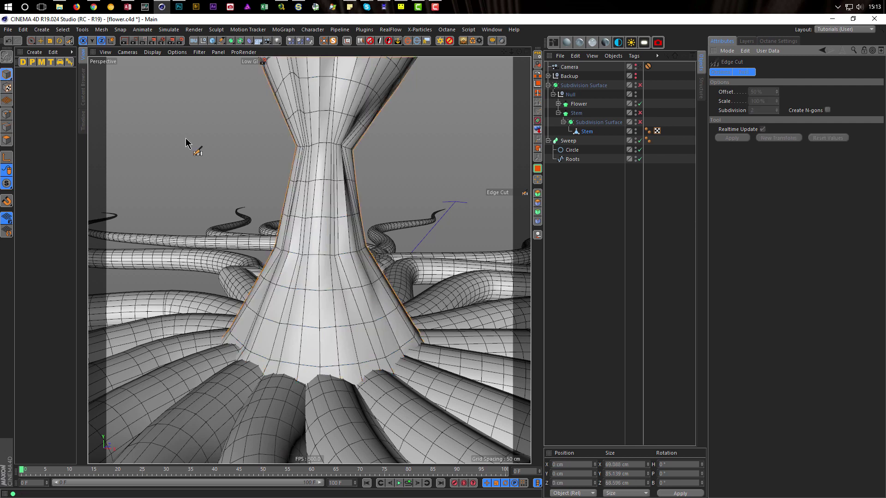
click(640, 122)
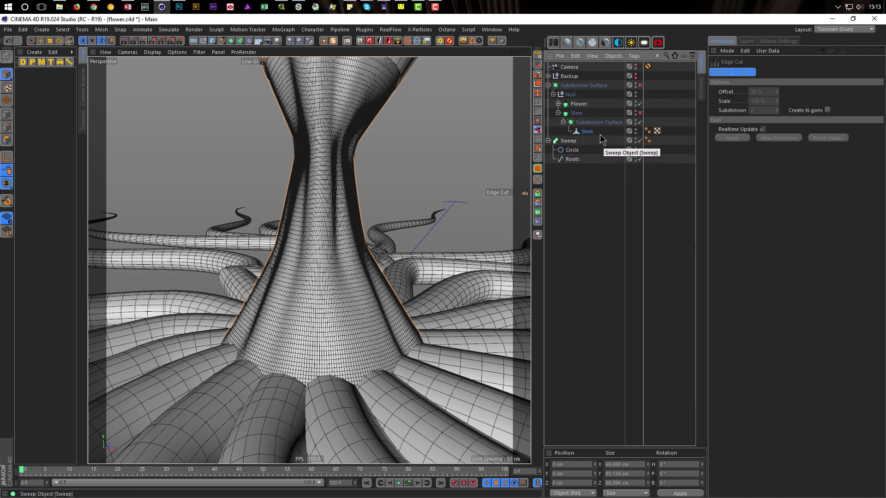
Step: Bake the Stem's inner Subdivision Surface into a polygon object with Current State to Object and delete the original generator with its child mesh
click(592, 124)
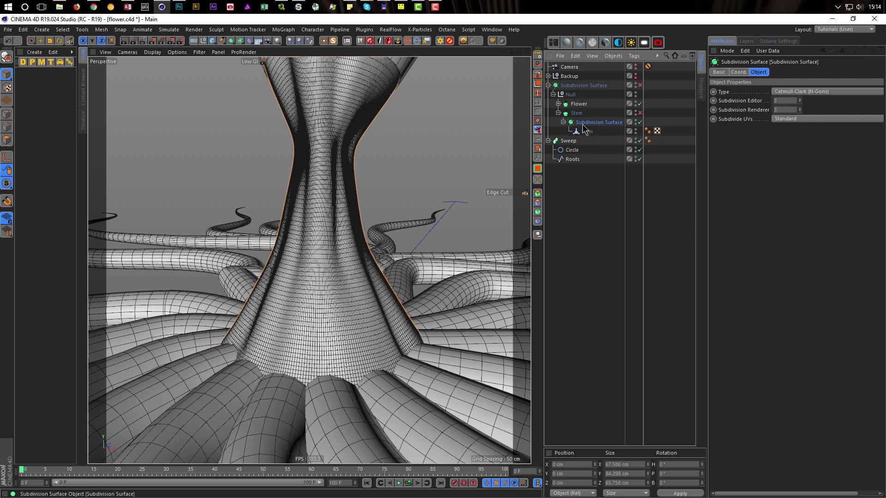
click(539, 149)
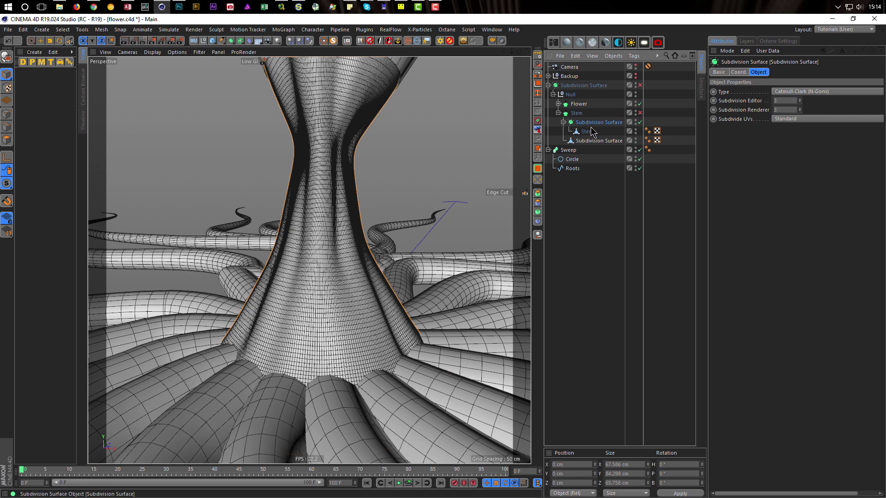
key(Delete)
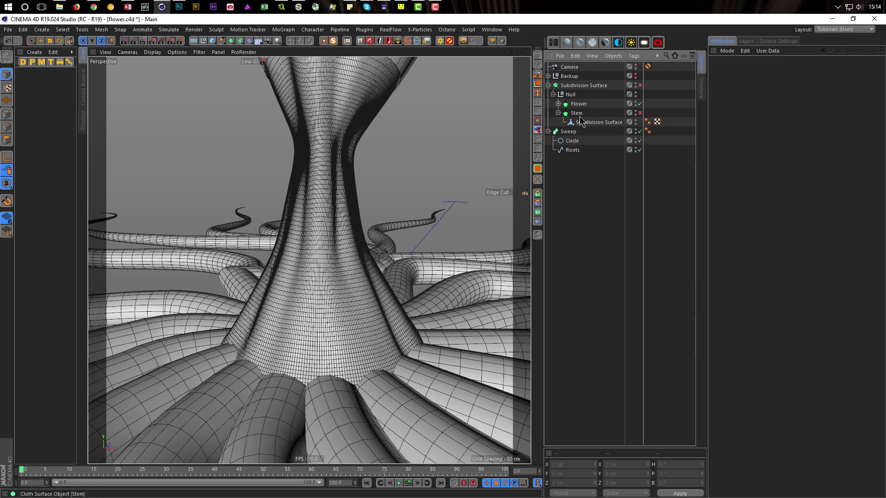
Step: Select the baked polygon mesh inside the Stem and switch on the Stem's Cloth Surface
click(580, 114)
click(581, 121)
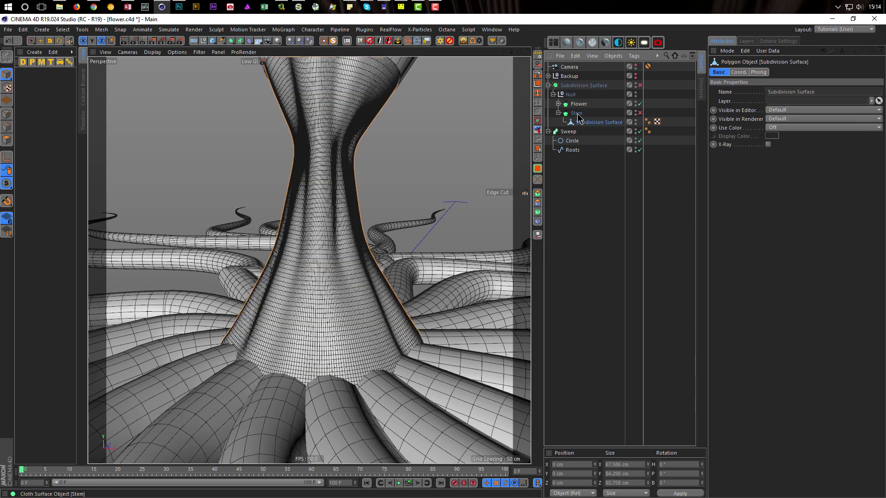
click(641, 113)
alt+drag(396, 336, 345, 331)
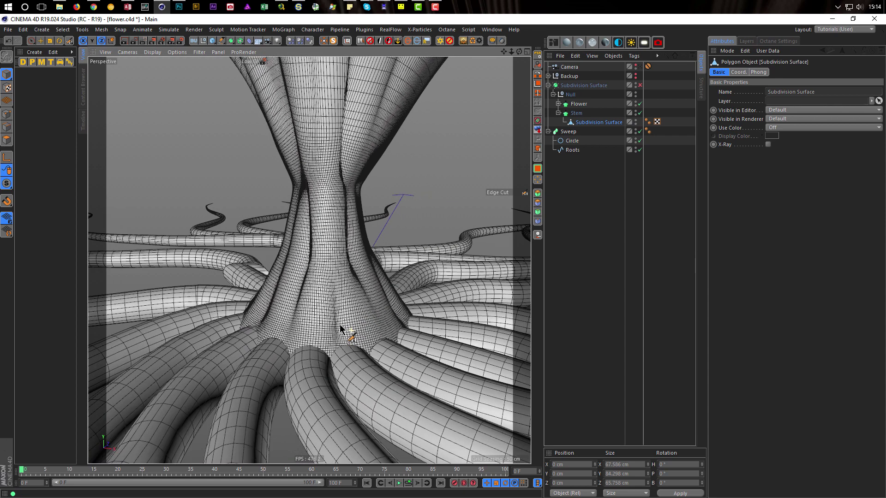
Step: Detach the sculpting brushes as a floating palette and choose the Inflate brush with its Size reduced to about 10
click(216, 29)
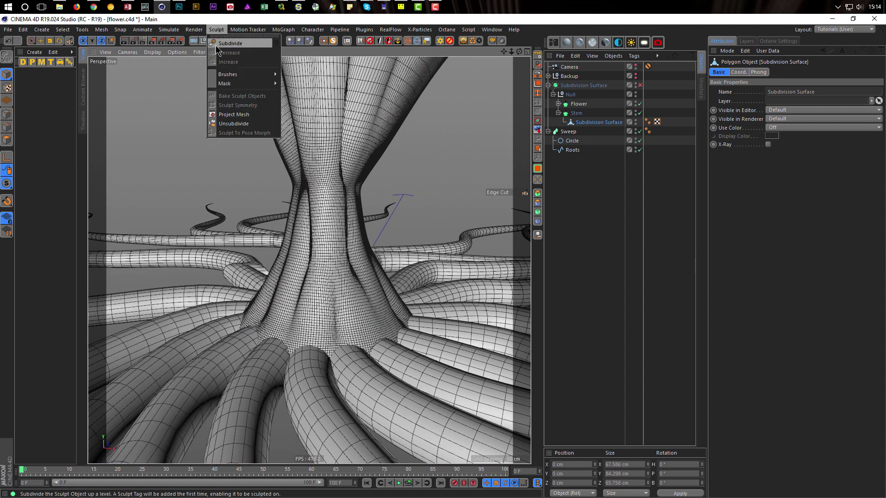
mouse_move(249, 74)
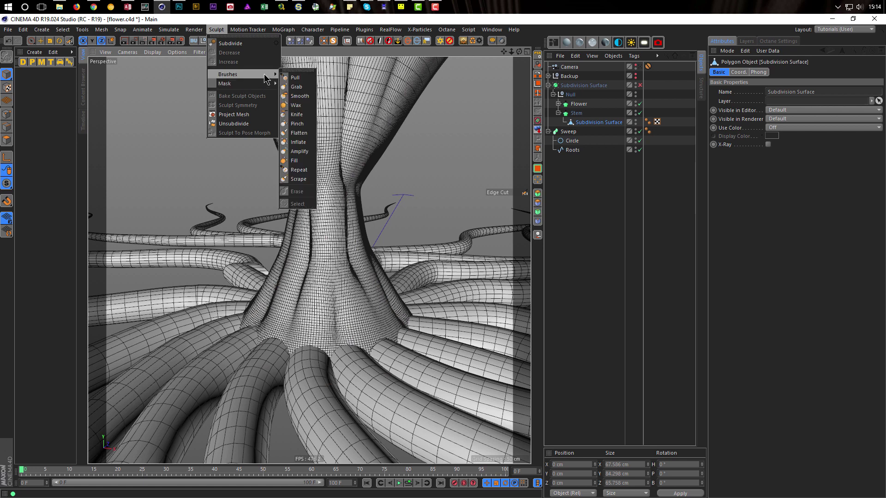
click(295, 70)
drag(294, 67, 659, 230)
click(670, 304)
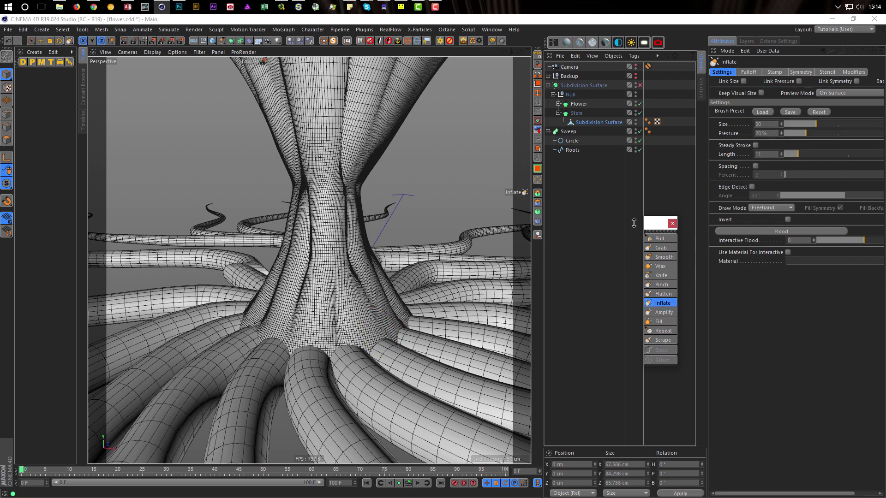
scroll(354, 352, up, 3)
middle_drag(349, 340, 319, 340)
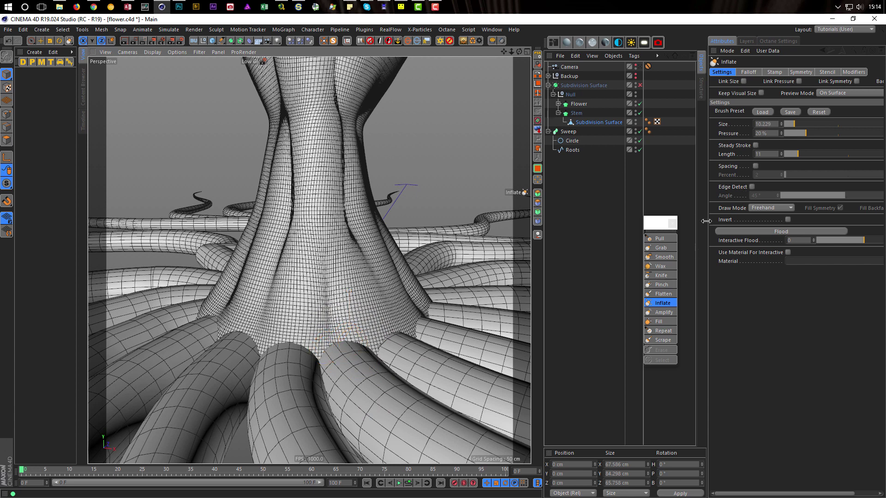
Step: Switch off the Stem's Cloth Surface and inflate the lower rim of the stem mesh around the points where the roots begin
click(640, 112)
mouse_move(364, 323)
alt+mouse_down()
mouse_move(420, 316)
mouse_move(325, 321)
mouse_move(295, 296)
mouse_move(388, 291)
alt+mouse_up()
mouse_move(280, 299)
mouse_down()
mouse_move(259, 299)
mouse_move(296, 303)
mouse_move(202, 291)
mouse_move(187, 303)
mouse_move(177, 292)
mouse_move(155, 293)
mouse_up()
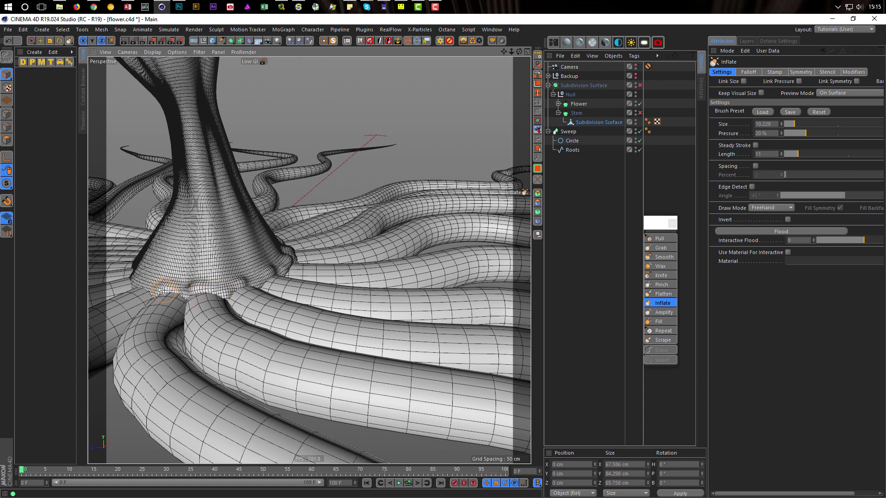
alt+middle_drag(179, 292, 272, 302)
mouse_move(274, 301)
alt+mouse_down()
mouse_move(174, 310)
mouse_move(210, 302)
mouse_move(507, 311)
alt+mouse_up()
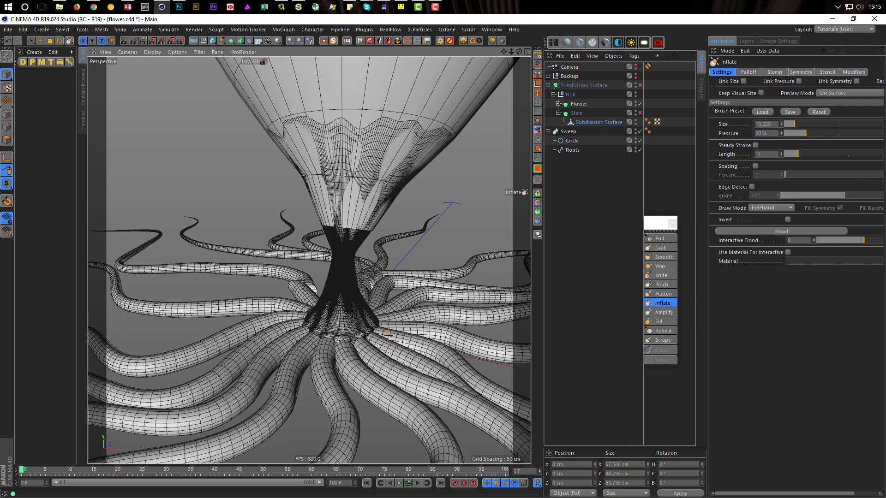
Step: Check the flower through the scene Camera, return to the close-up view, and switch the Stem's Cloth Surface back on
click(642, 67)
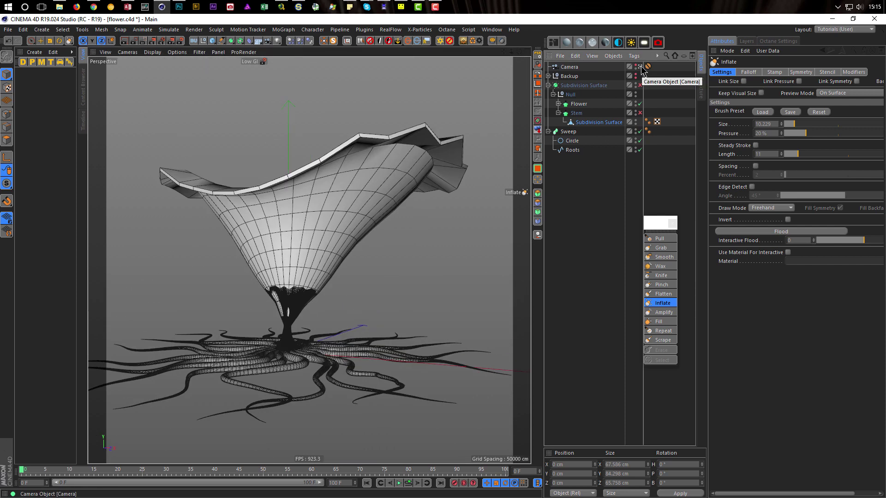
click(642, 67)
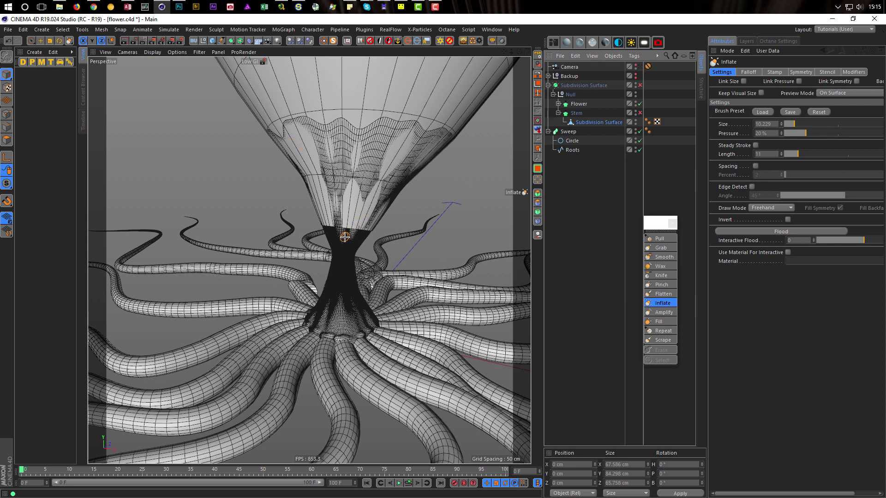
scroll(358, 249, up, 5)
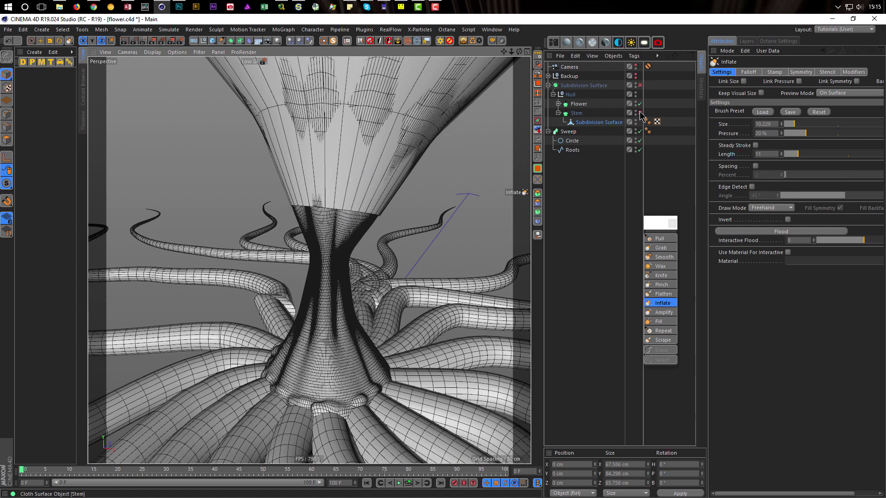
click(640, 113)
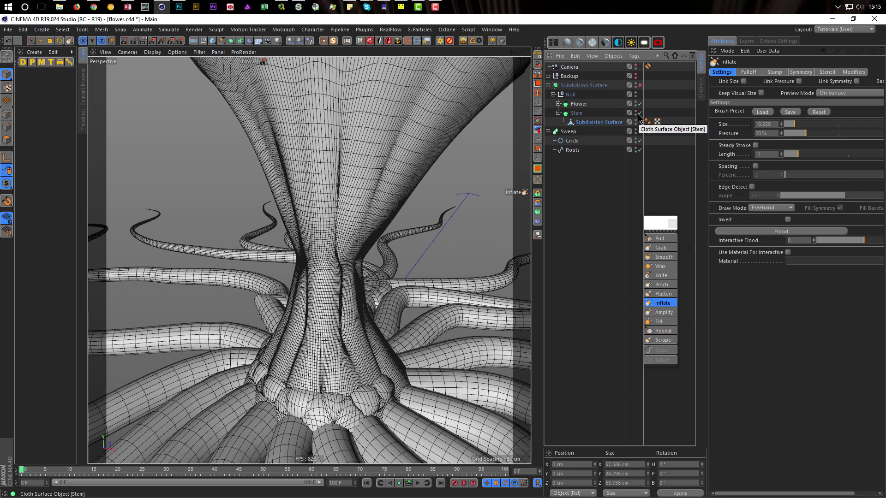
Step: Try thinner Thickness values of 1 cm and 2 cm on the Stem's Cloth Surface before restoring 3 cm and Factor 100%
click(577, 114)
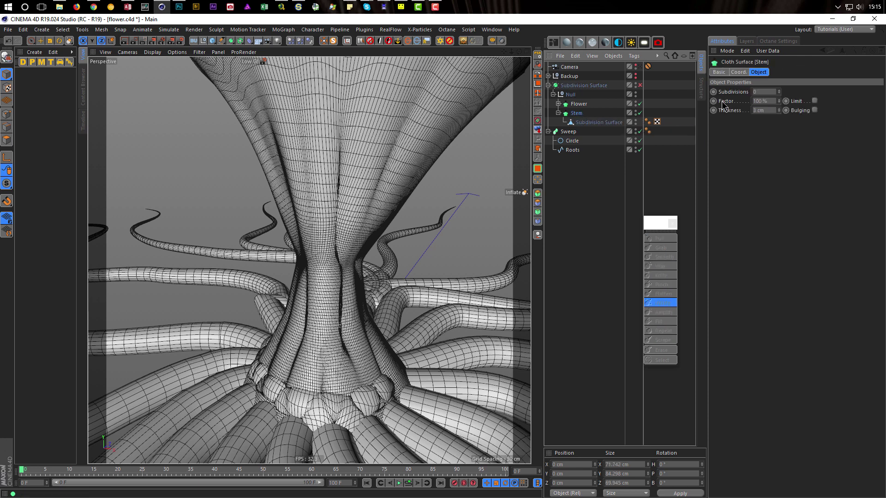
click(778, 111)
click(778, 111)
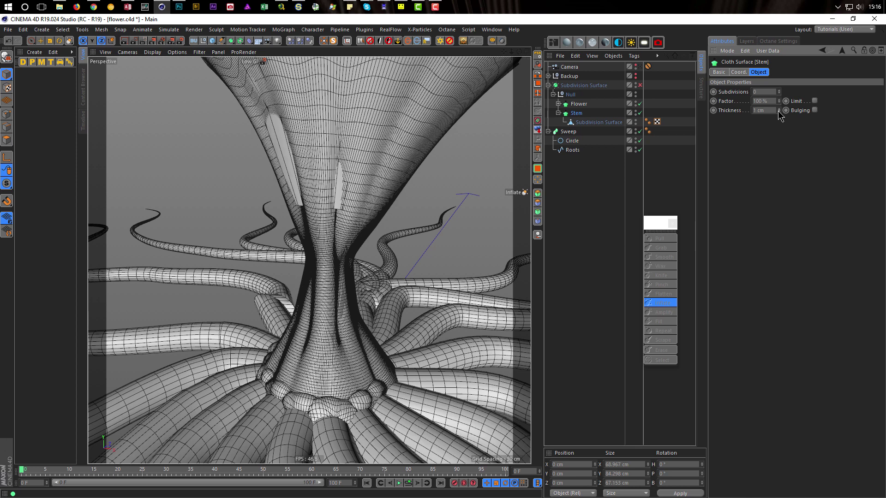
click(780, 103)
click(779, 109)
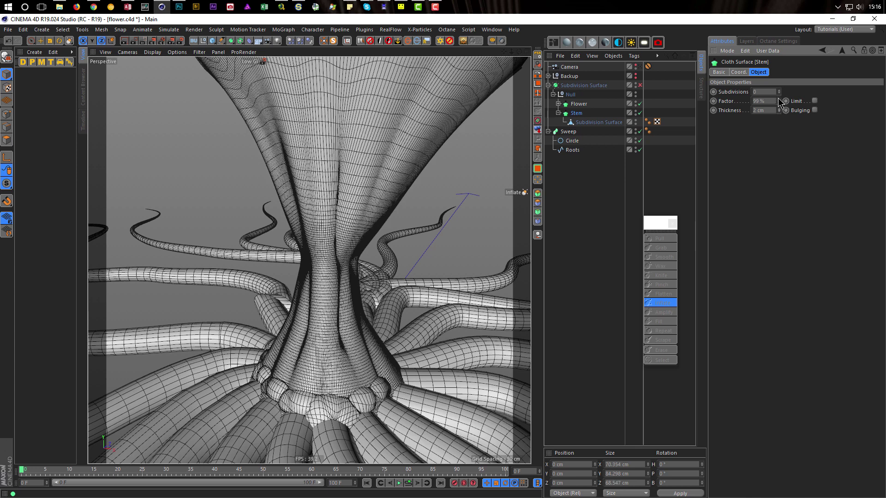
click(779, 109)
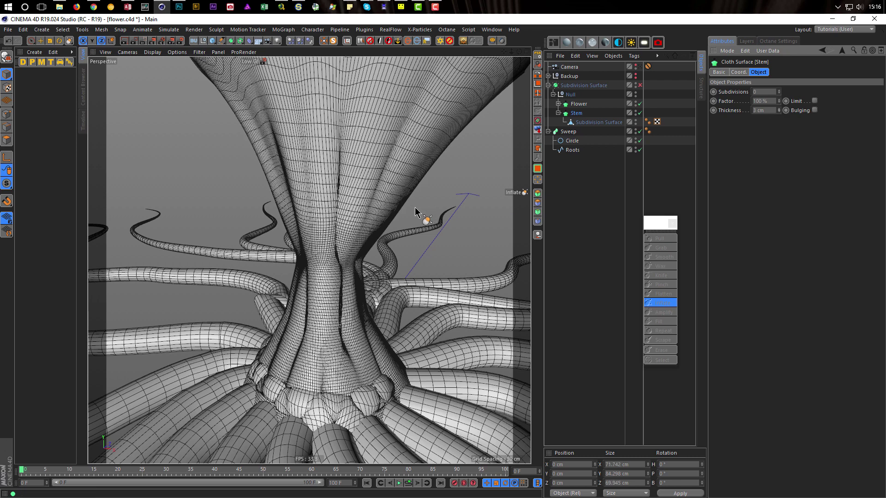
Step: Switch on the top-level Subdivision Surface and display plain Gouraud shading to inspect the stem's rim and its base at the roots
scroll(312, 235, down, 6)
alt+middle_drag(321, 237, 330, 268)
scroll(331, 234, up, 4)
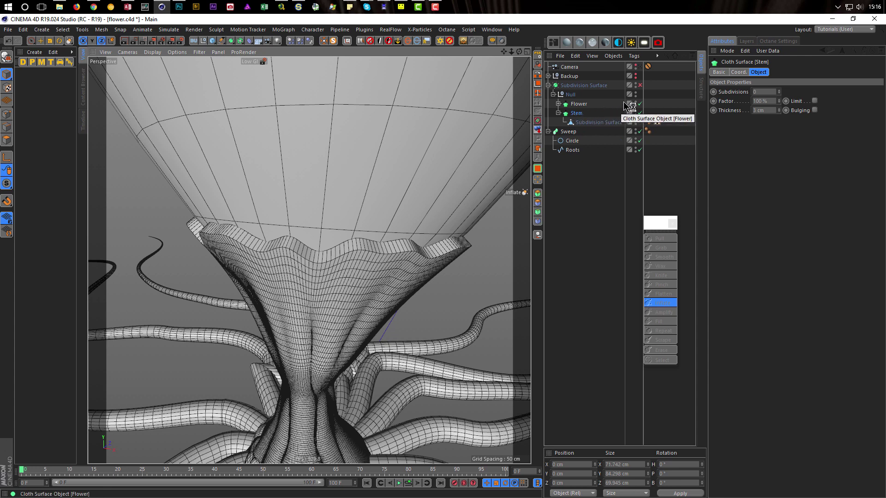
click(639, 85)
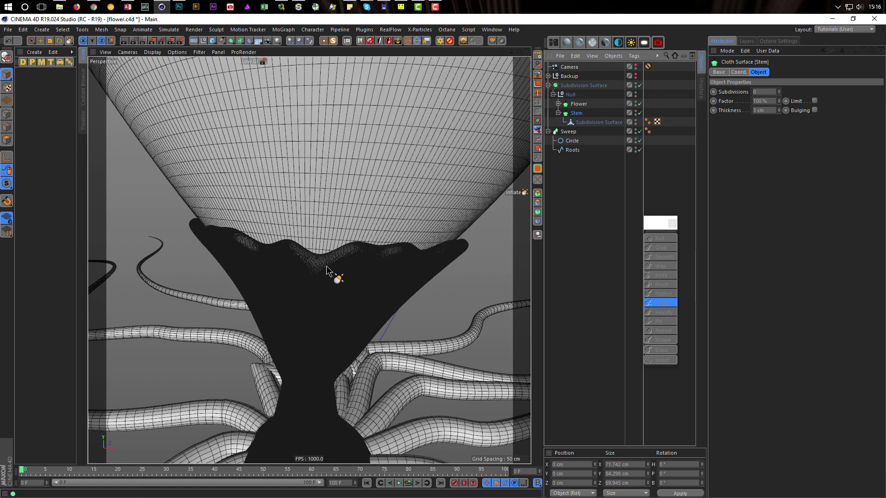
alt+right_drag(330, 362, 298, 375)
alt+drag(297, 374, 320, 307)
mouse_move(332, 382)
alt+right_down()
mouse_move(428, 350)
mouse_move(326, 373)
alt+right_up()
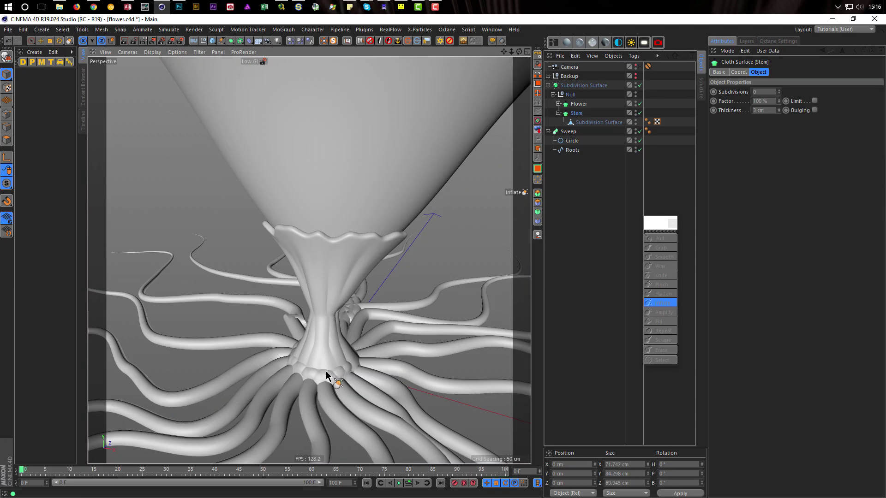
mouse_move(332, 369)
alt+mouse_down()
mouse_move(366, 368)
mouse_move(406, 390)
mouse_move(307, 376)
mouse_move(321, 356)
alt+mouse_up()
alt+drag(313, 299, 356, 271)
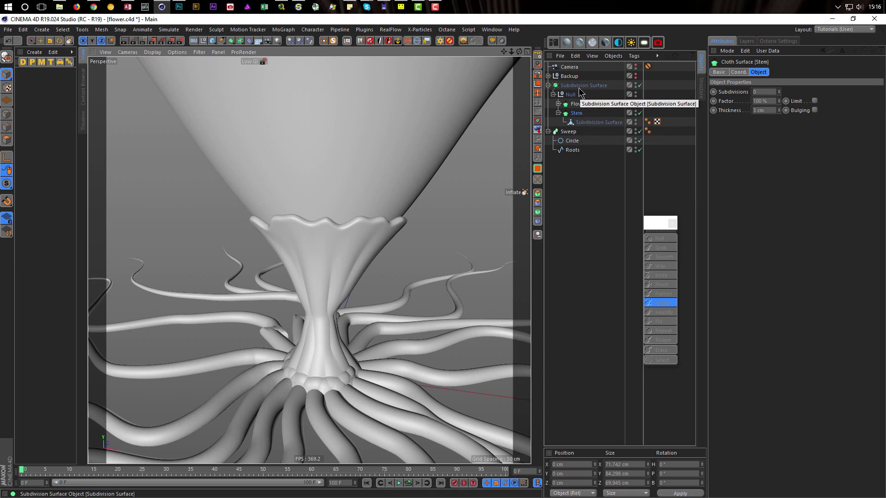
Step: Add a 200 cm Cube, hide the Flower and Stem in the viewport, and save the scene
click(558, 113)
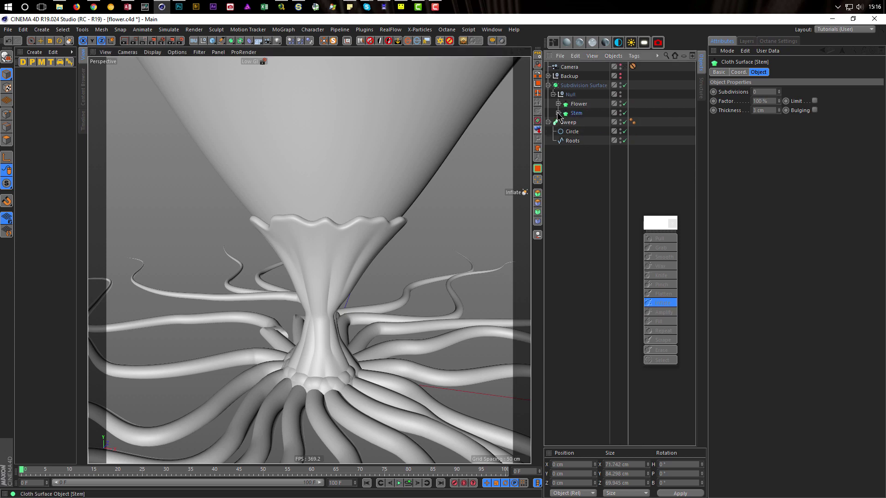
click(212, 41)
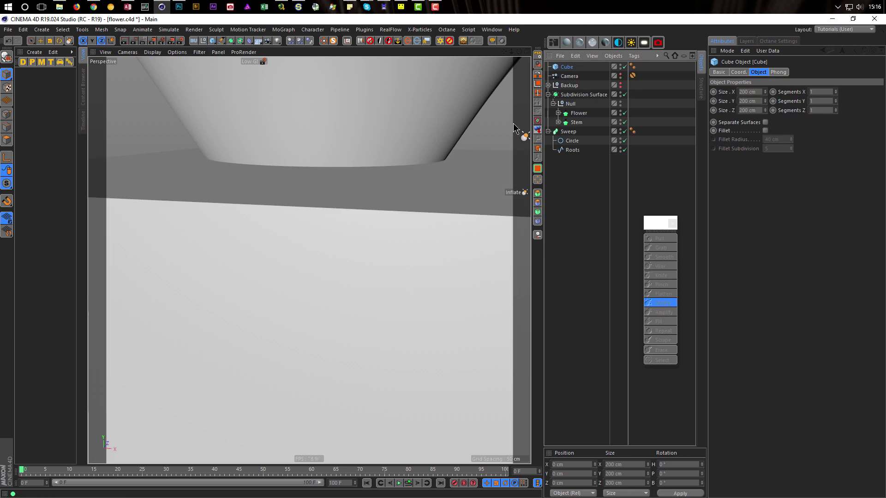
click(621, 123)
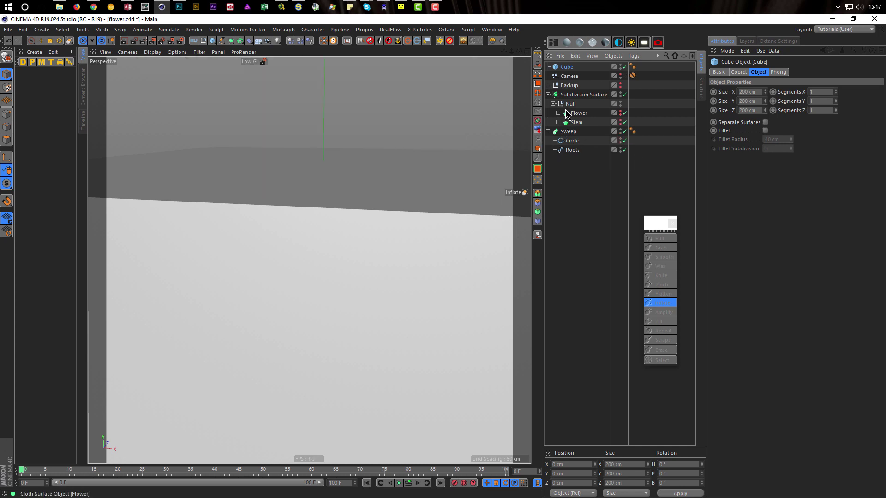
key(ctrl+s)
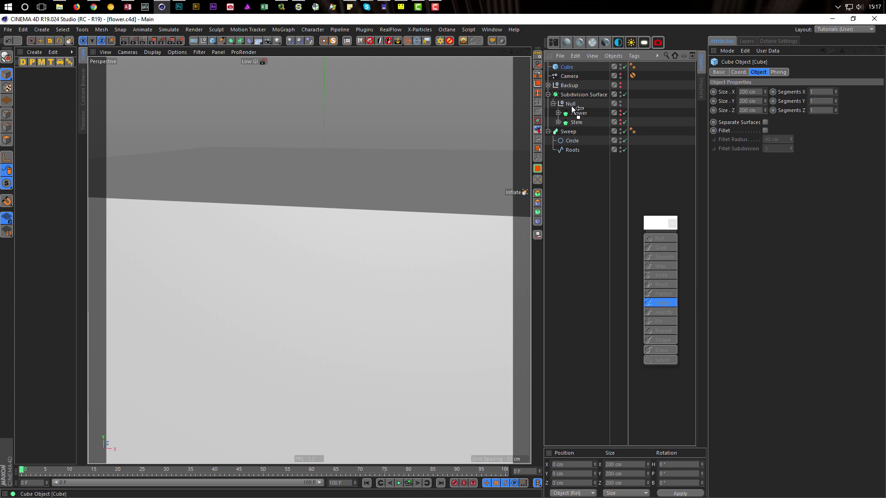
Step: Nest the Cube in the Null under the Subdivision Surface and give it a Stop tag with Stop Generators enabled
drag(574, 108, 573, 111)
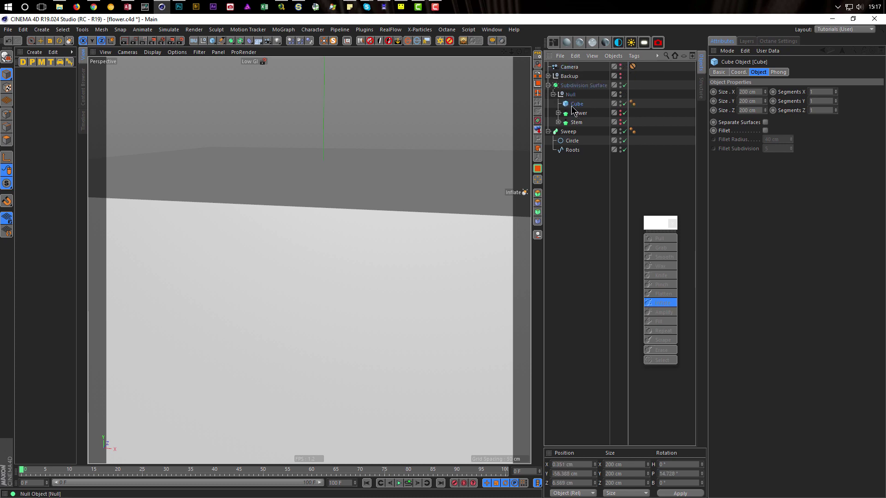
alt+right_drag(389, 294, 334, 312)
alt+drag(398, 318, 408, 314)
alt+right_drag(415, 314, 435, 306)
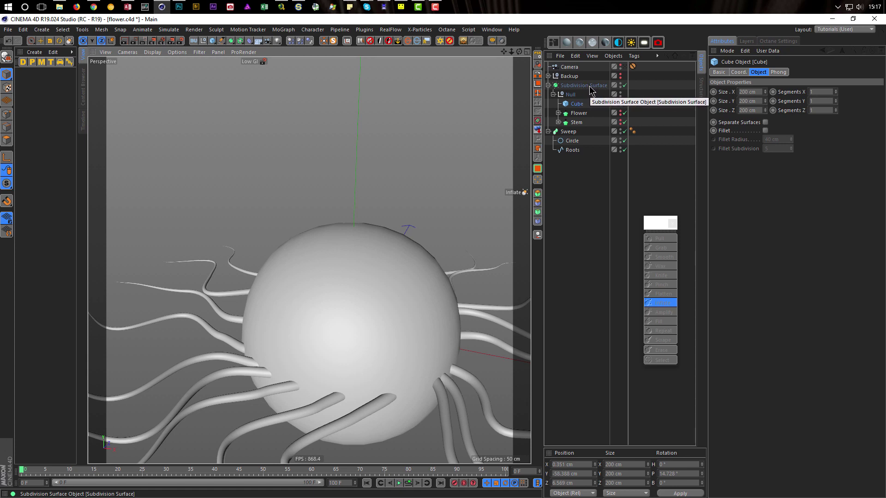
right_click(573, 104)
mouse_move(671, 94)
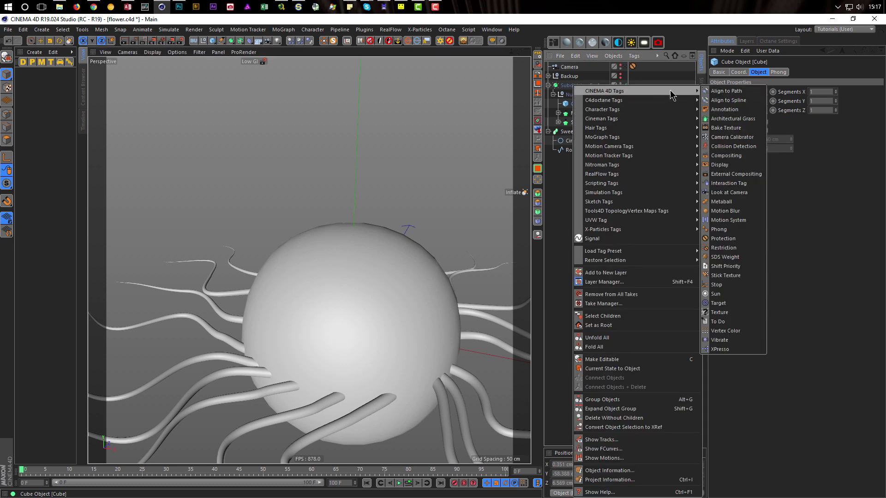
click(716, 285)
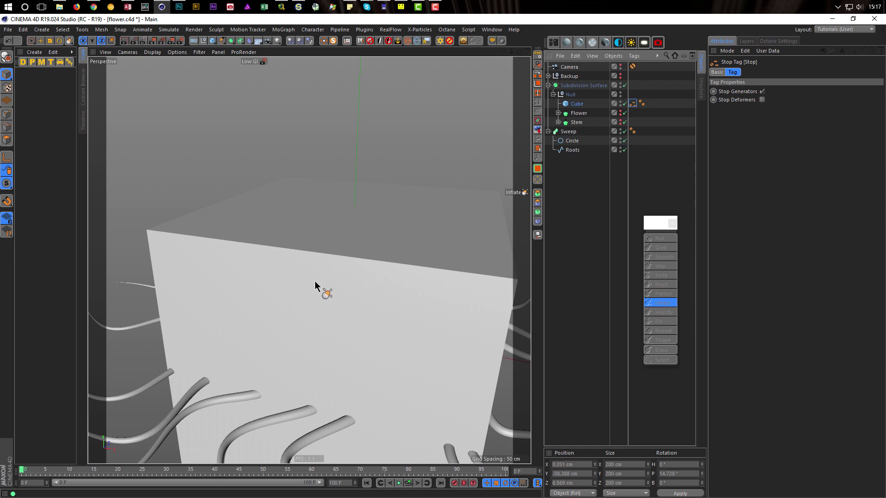
scroll(315, 281, down, 10)
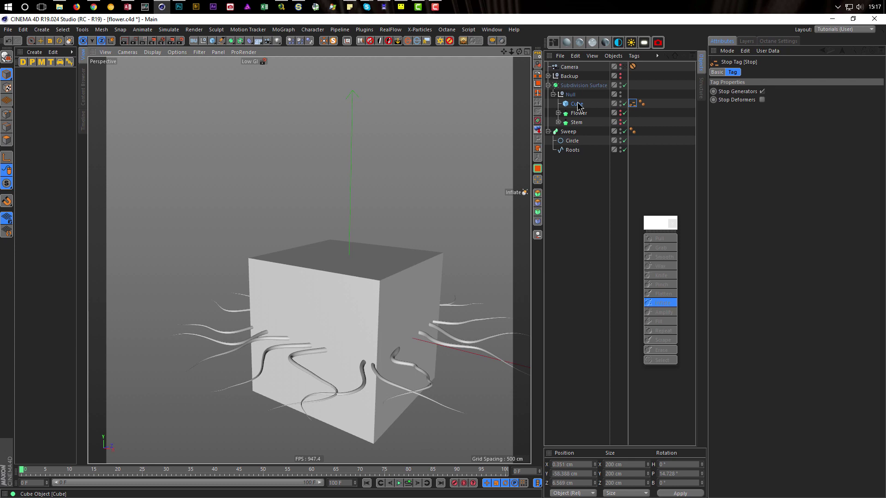
Step: Make the Flower visible again in the viewport and delete the test Cube with its Stop tag
click(620, 120)
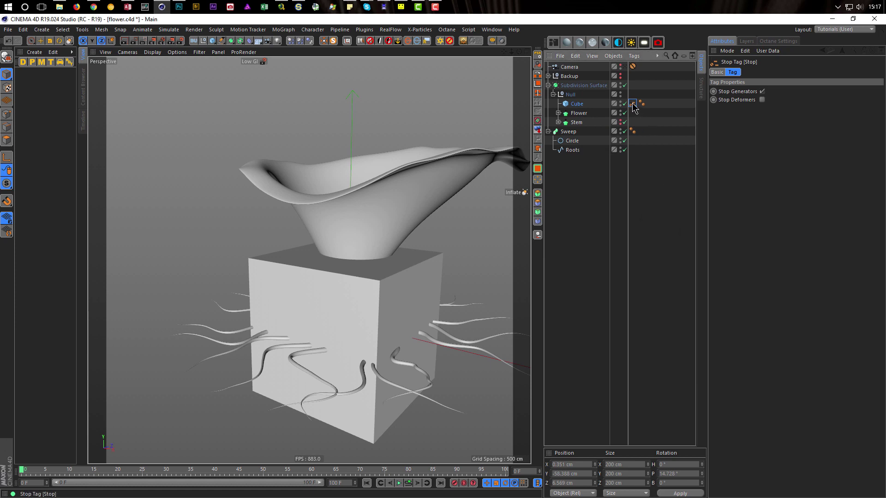
click(577, 106)
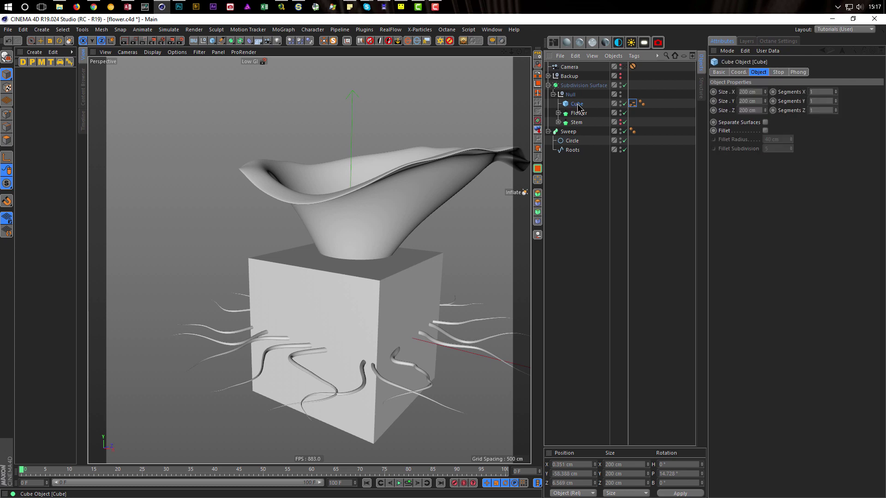
key(Delete)
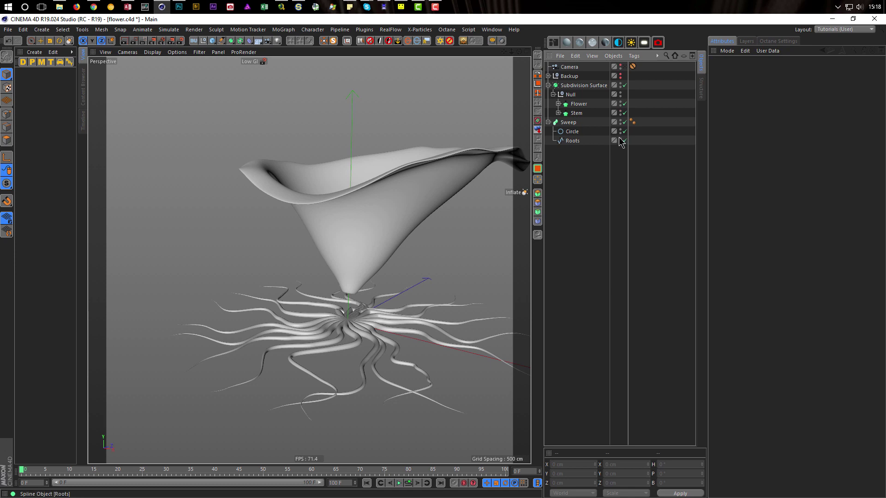
Step: Add a Stop tag with Stop Generators enabled to the Stem and examine its rim and base up close
scroll(347, 316, up, 5)
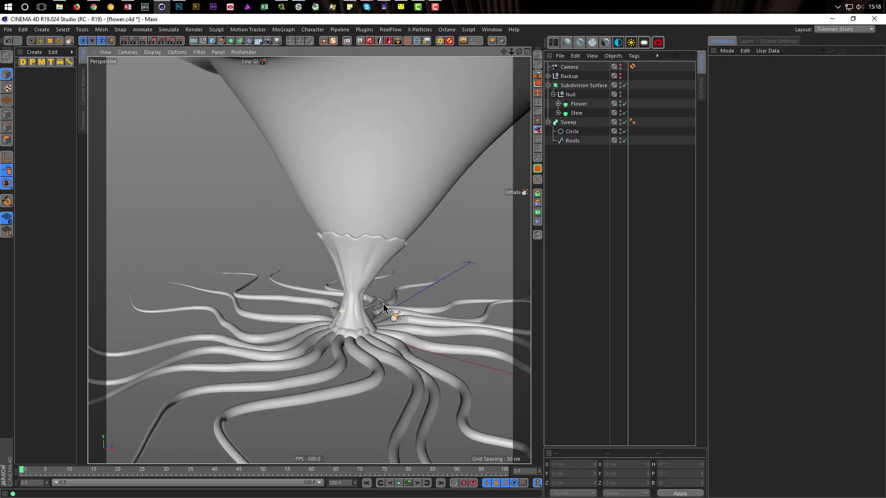
scroll(383, 308, up, 2)
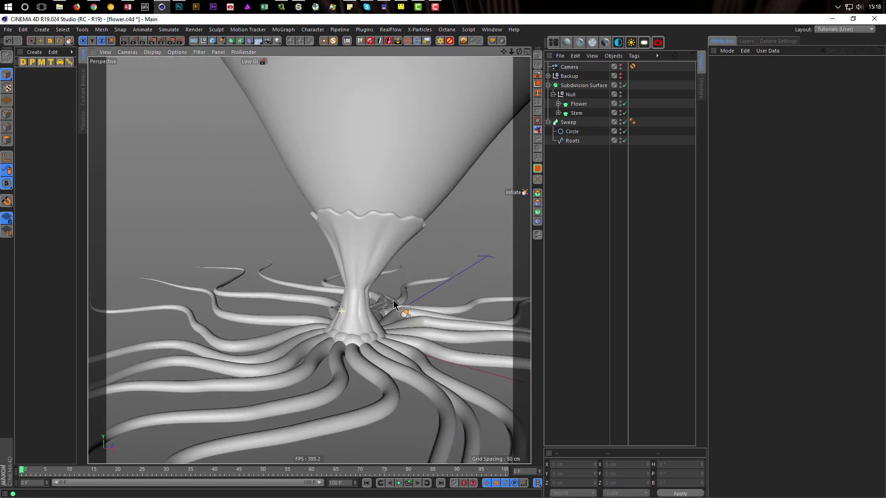
right_click(576, 115)
mouse_move(676, 94)
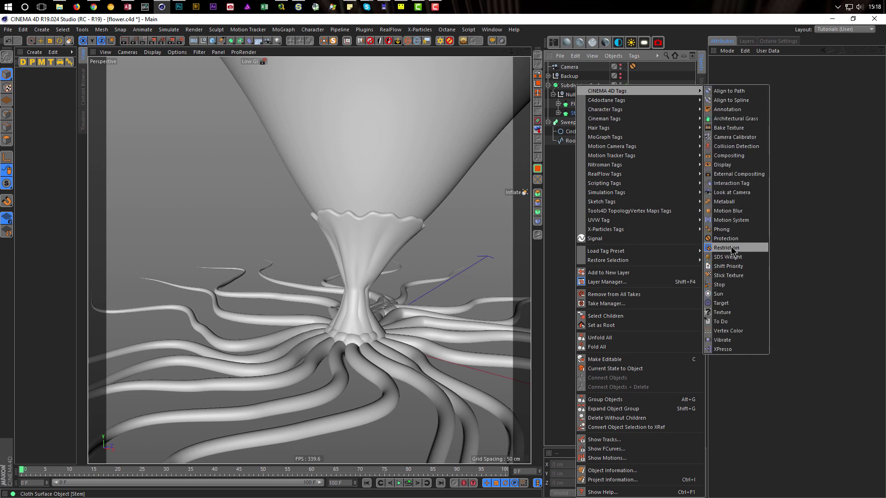
click(728, 285)
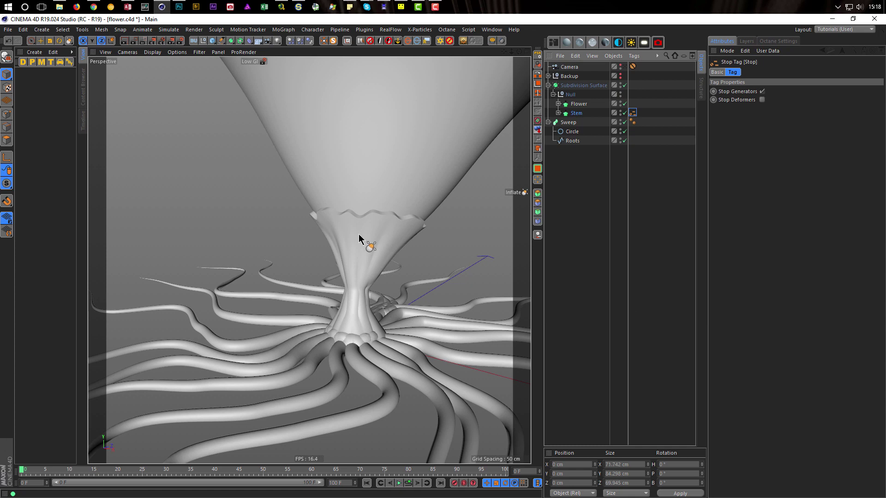
click(559, 113)
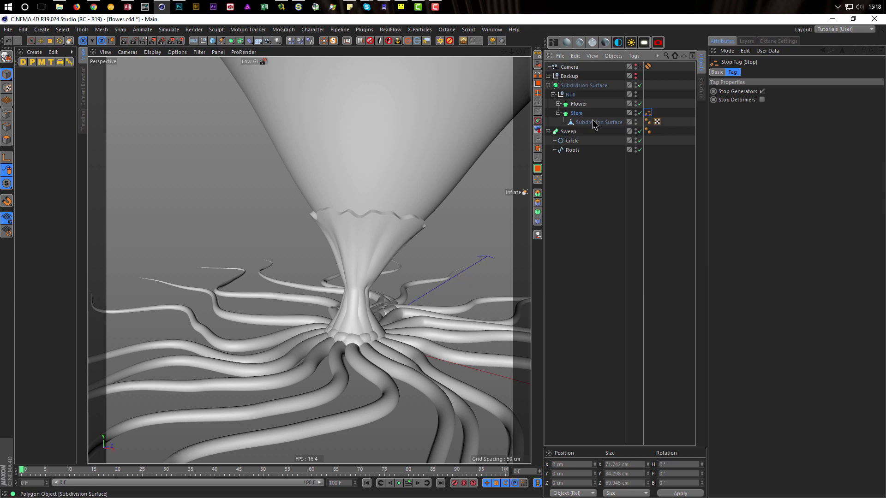
scroll(381, 207, up, 5)
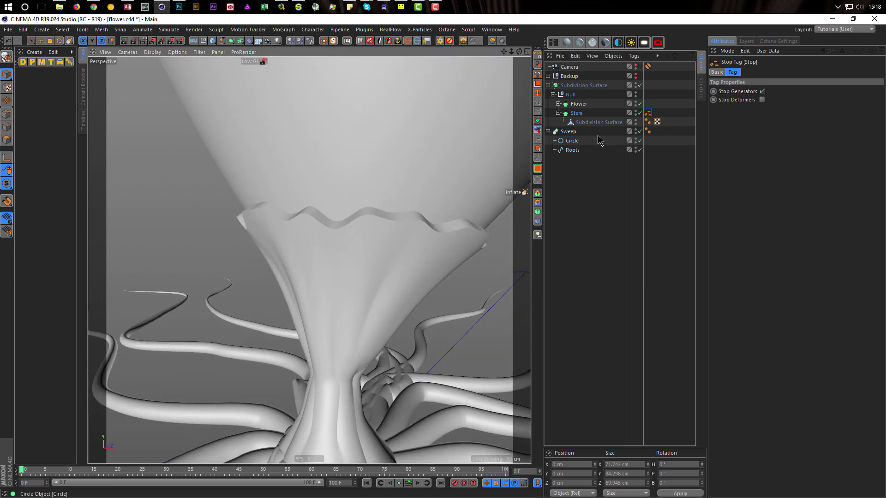
Step: Review the Stem's Cloth Surface settings and delete its Stop tag
click(578, 113)
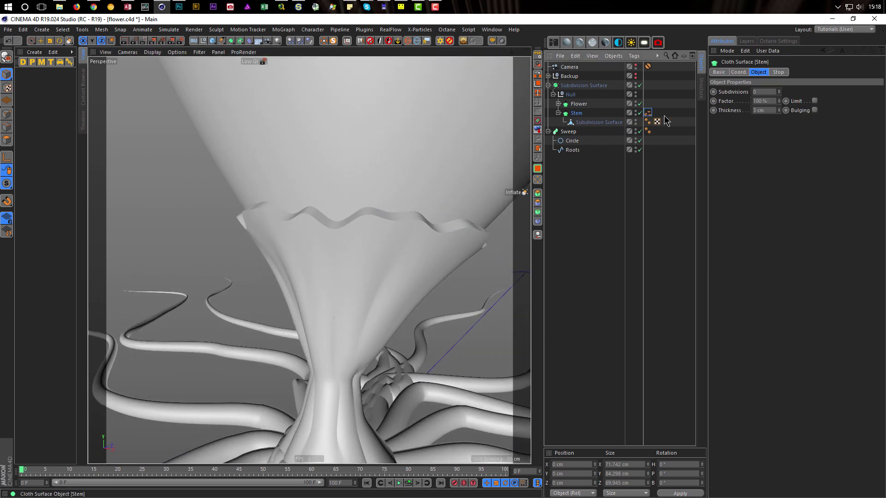
click(779, 90)
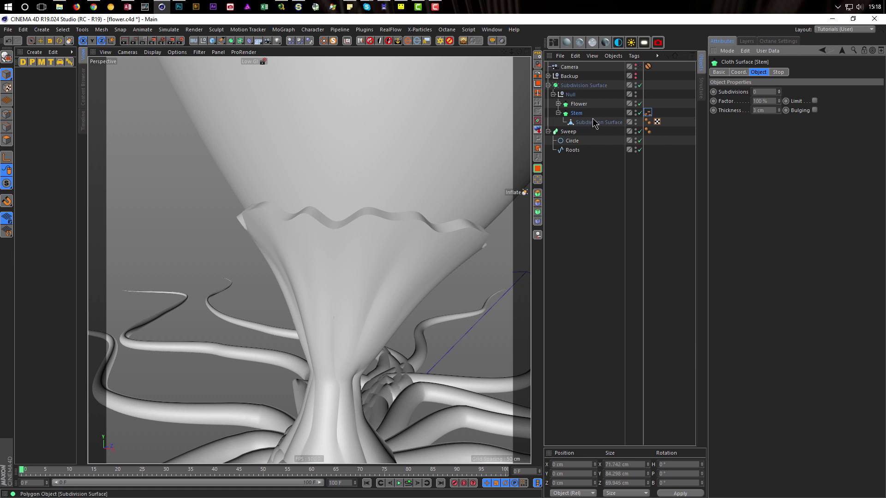
click(648, 114)
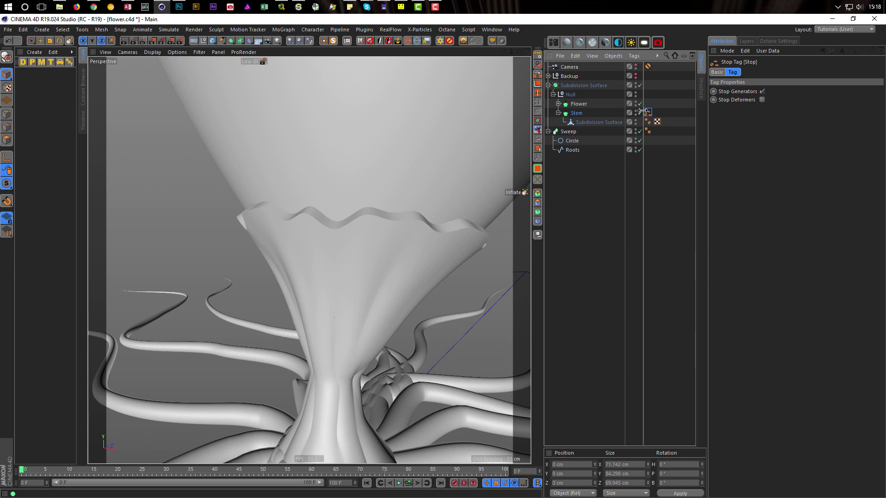
key(Delete)
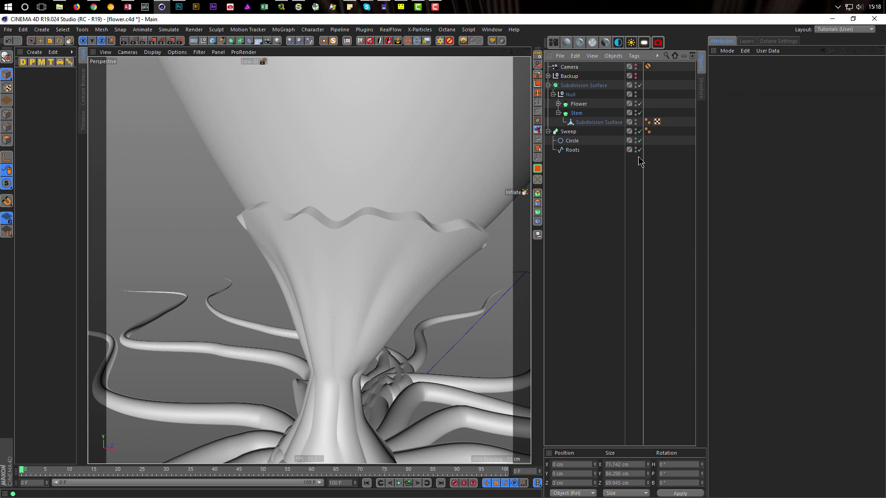
Step: Check the whole flower through the Camera, return to the editor view, and examine where the roots cross
alt+right_drag(352, 285, 280, 314)
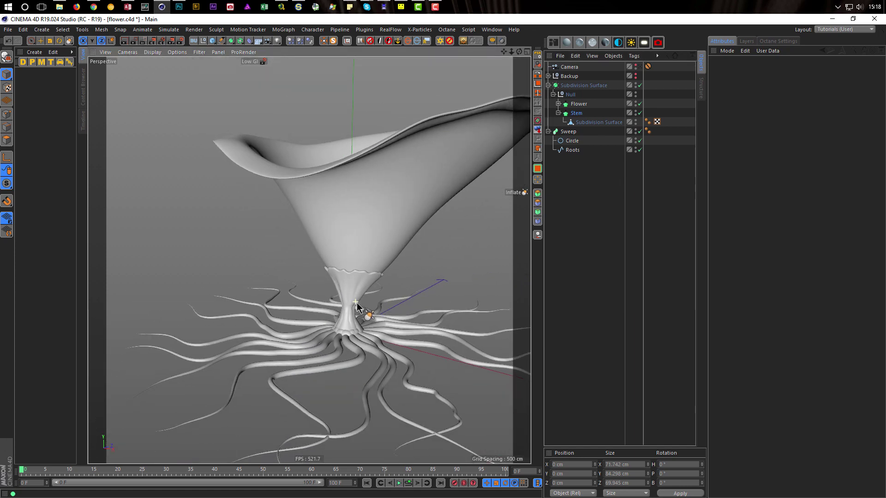
alt+drag(360, 275, 296, 255)
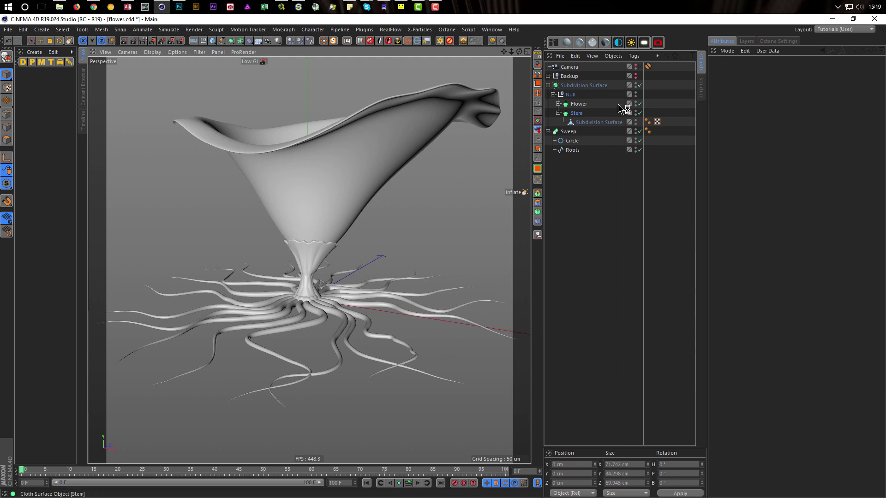
click(639, 65)
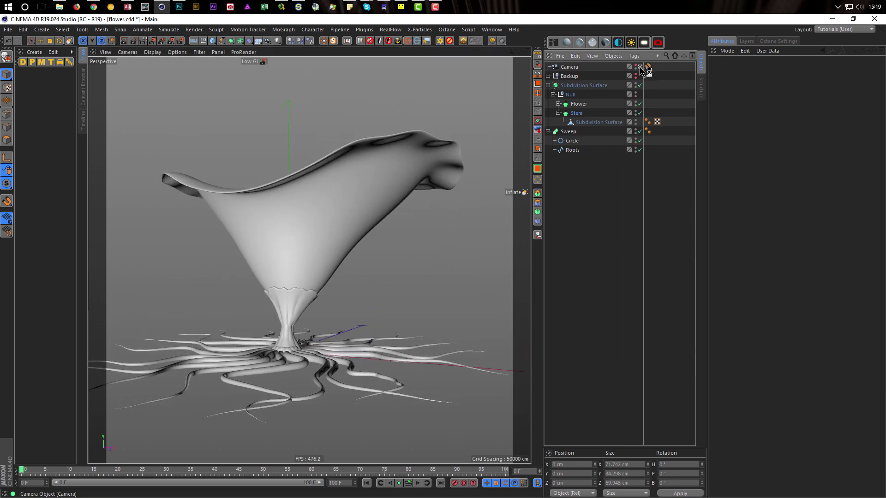
click(640, 66)
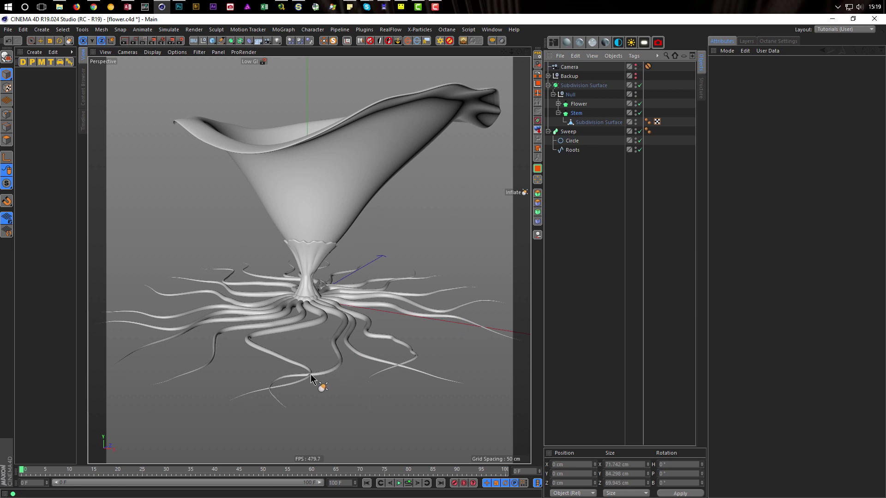
scroll(342, 380, up, 10)
scroll(343, 371, down, 5)
scroll(318, 383, down, 3)
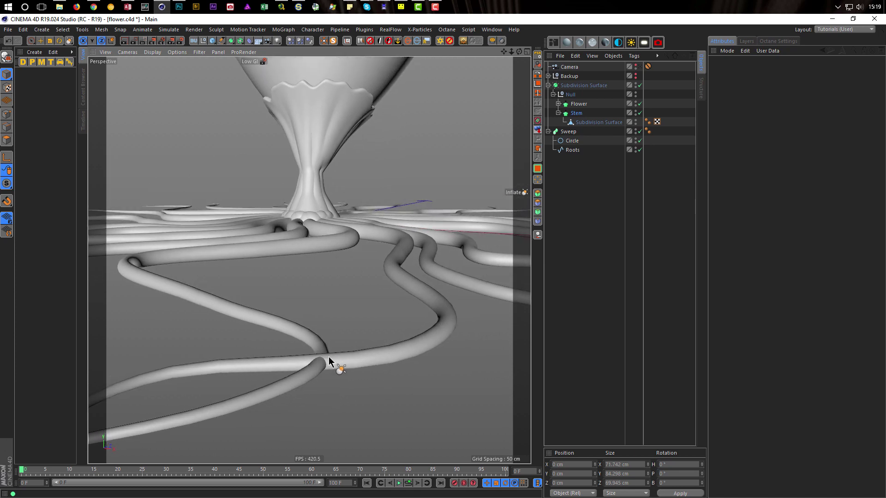
Step: Add a Disc as a ground under the roots and scale it up to about 1022 cm across
click(212, 42)
click(236, 71)
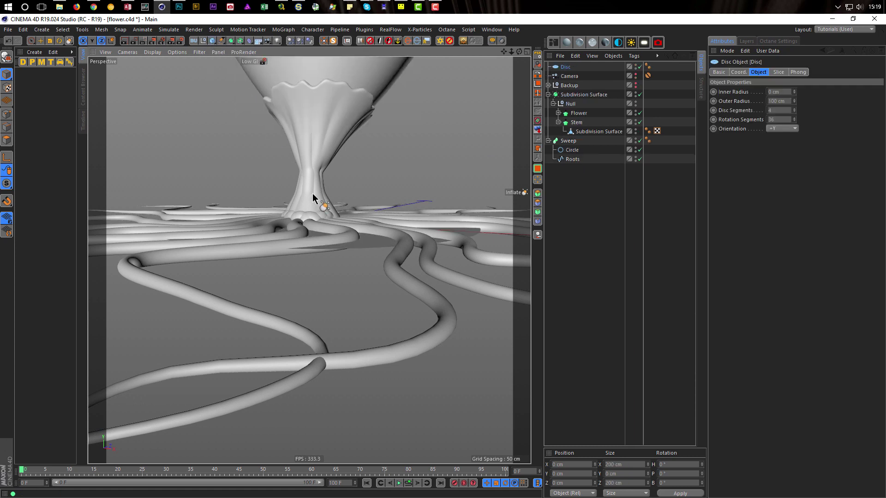
scroll(317, 198, down, 5)
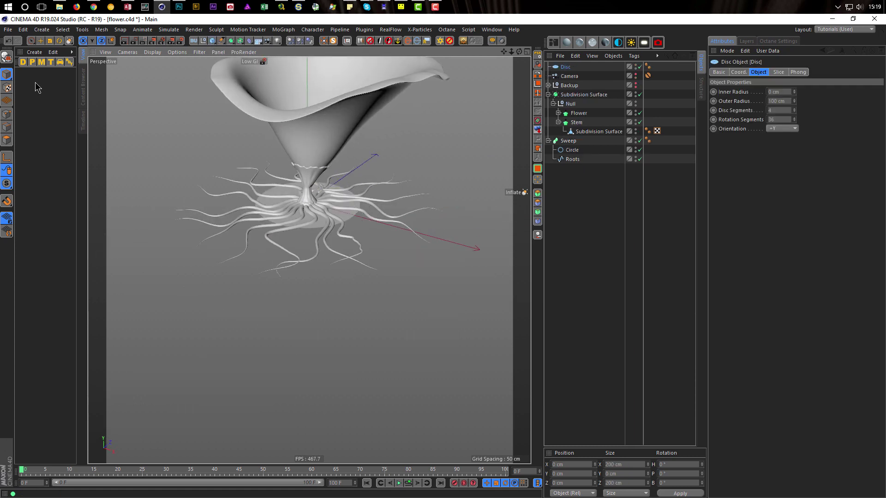
click(31, 41)
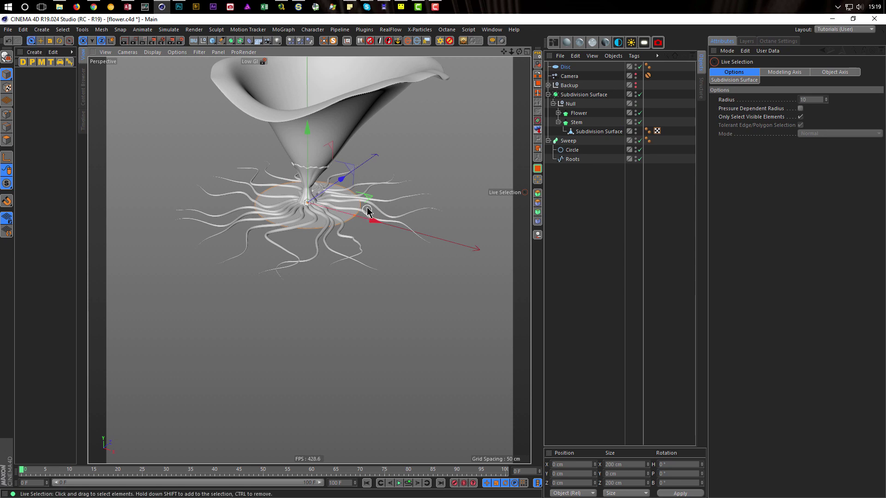
drag(355, 216, 630, 293)
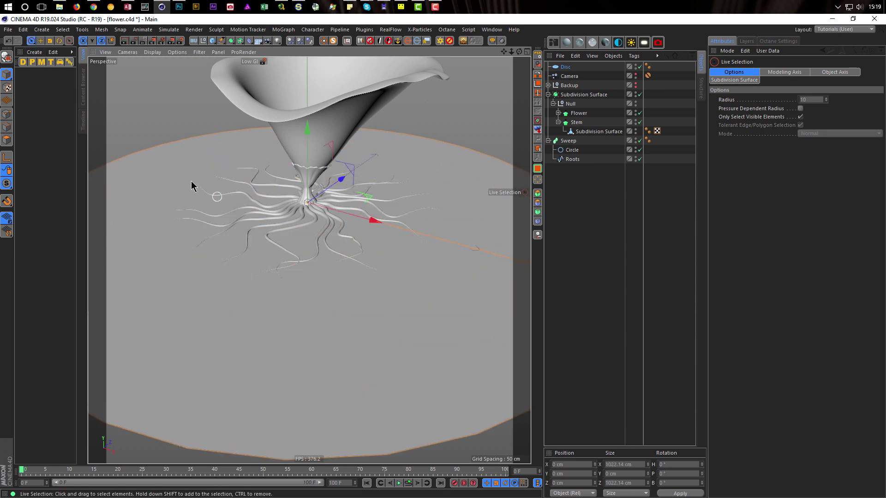
Step: Inspect the crossing roots on the disc and enable X-Ray for the Sweep
scroll(346, 256, up, 8)
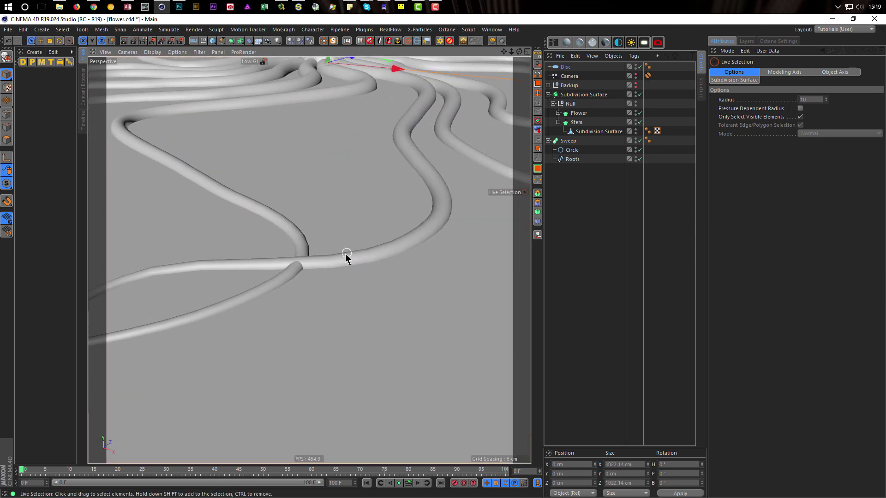
scroll(346, 256, down, 5)
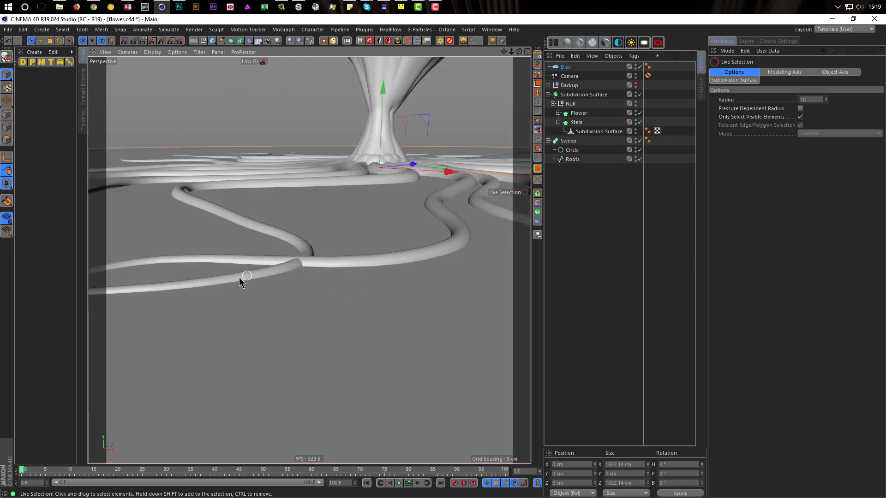
scroll(240, 281, down, 3)
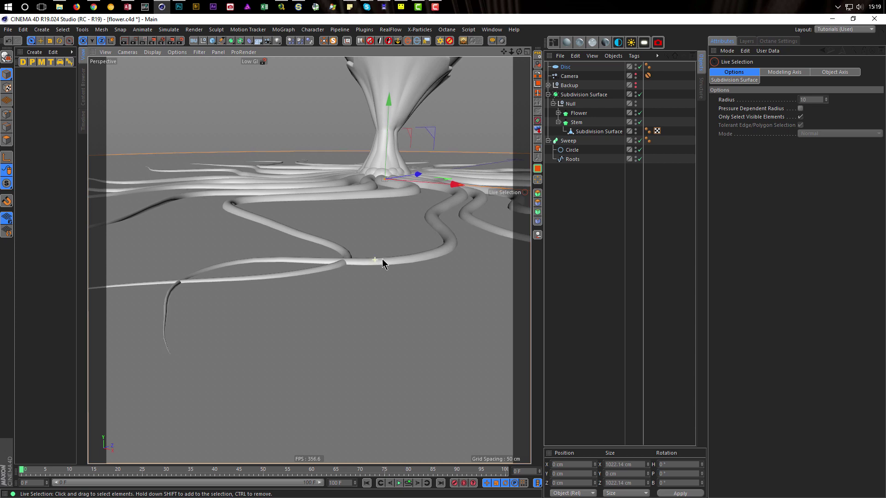
scroll(382, 260, up, 4)
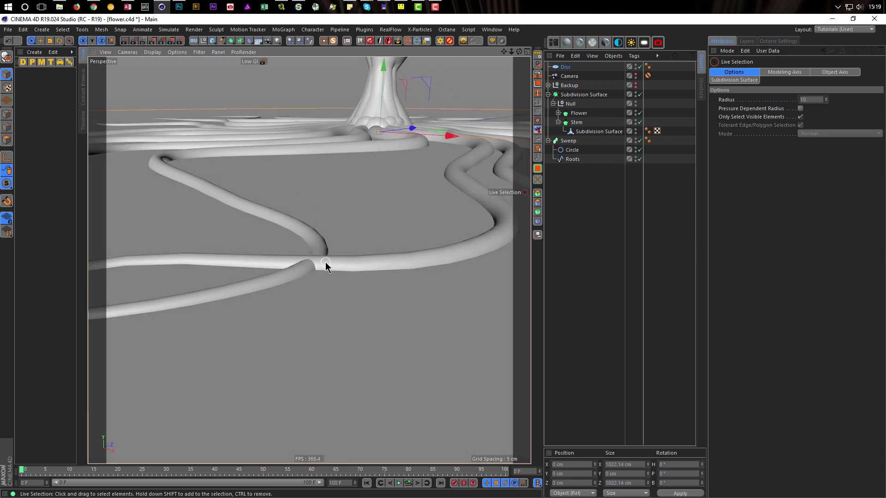
scroll(325, 263, up, 5)
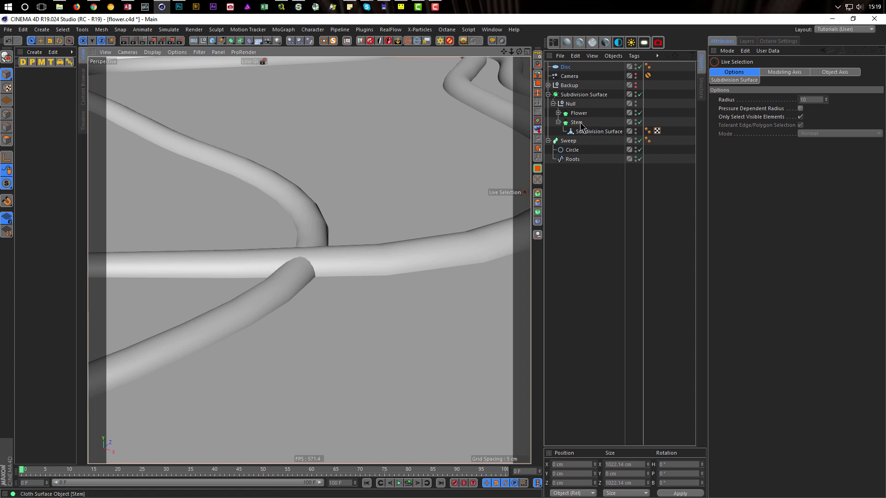
click(570, 141)
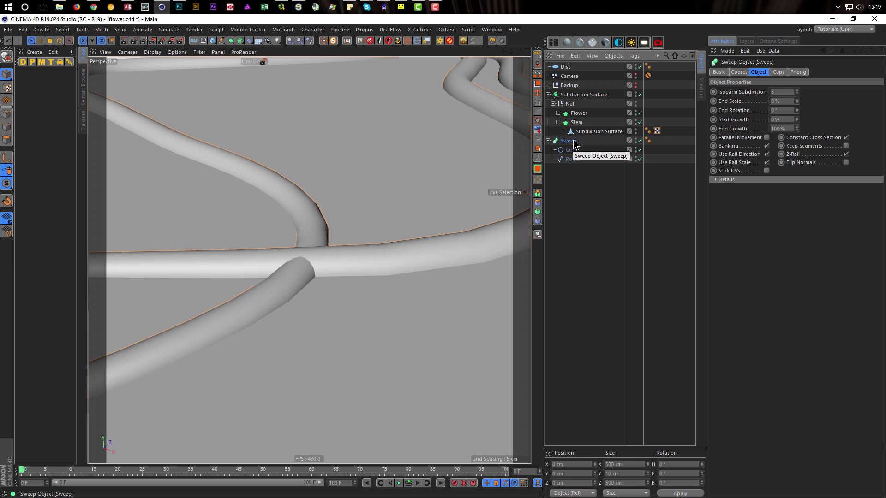
click(718, 72)
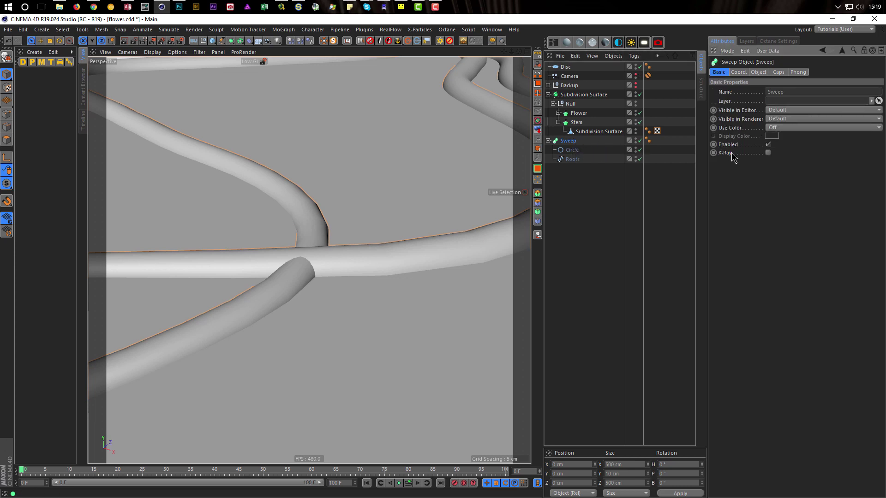
click(768, 153)
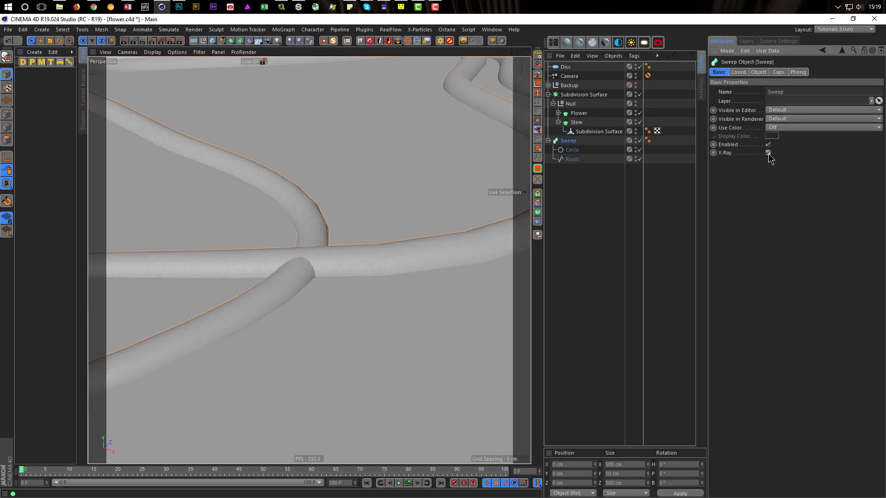
Step: Select the Roots spline's points along the strand that passes through the neighbouring root at the crossing
click(572, 159)
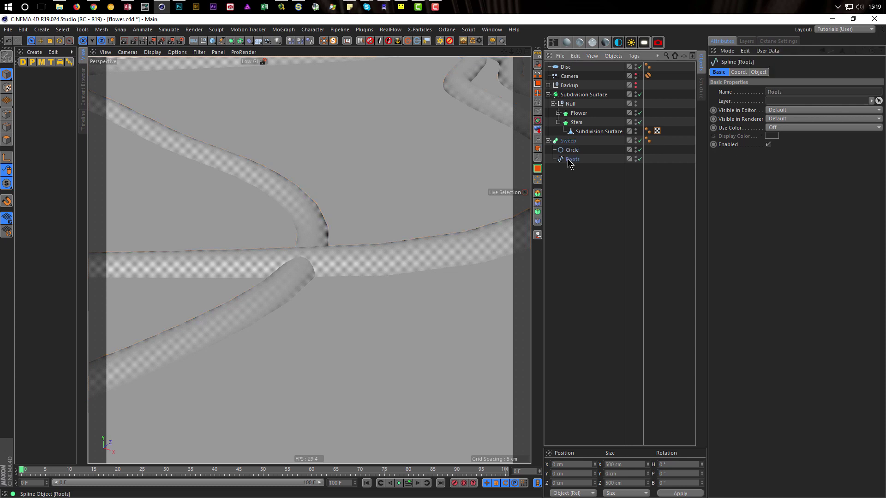
click(6, 114)
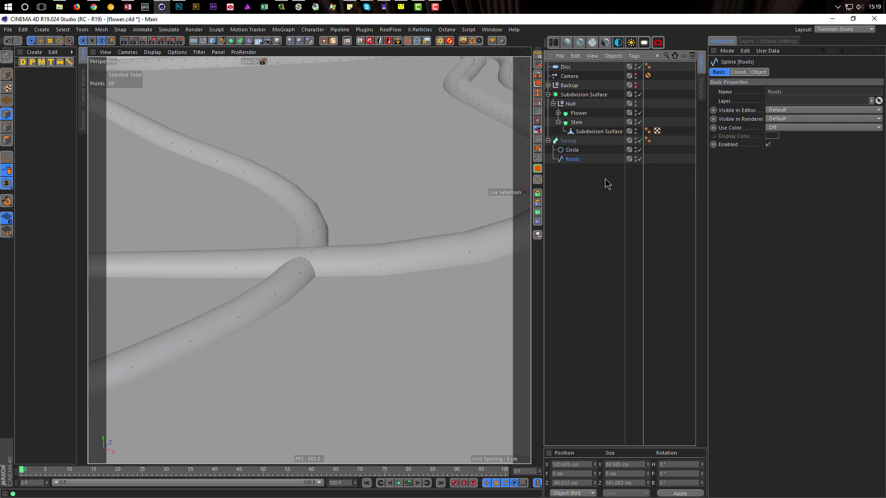
alt+drag(336, 276, 417, 271)
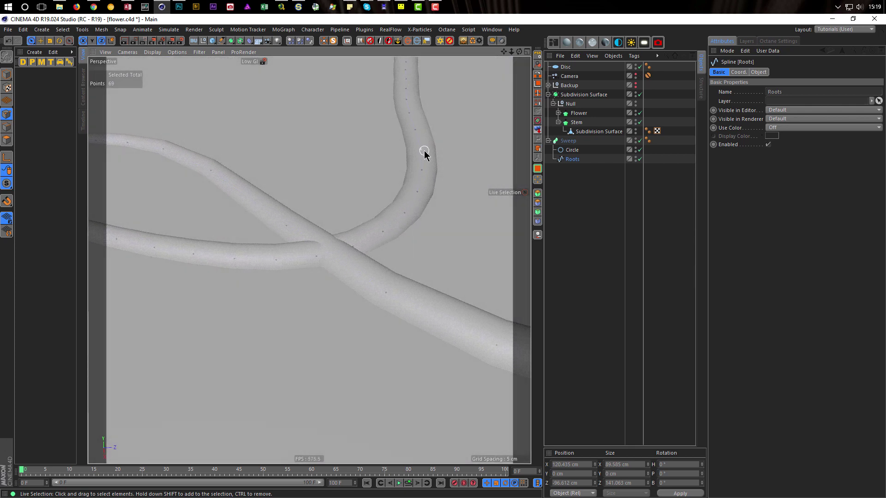
drag(422, 151, 422, 185)
click(113, 240)
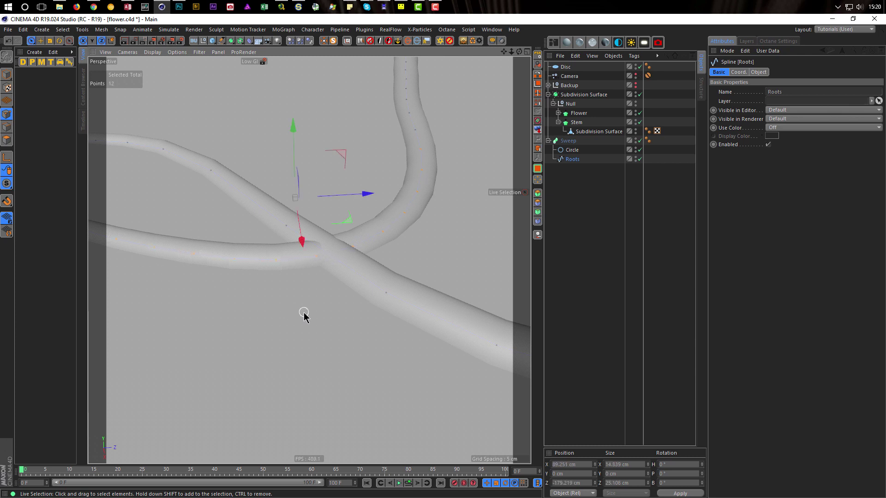
Step: With the Magnet at a radius of about 3.7 cm and movement limited to Y, lift the selected points over the crossing root
key(m)
key(i)
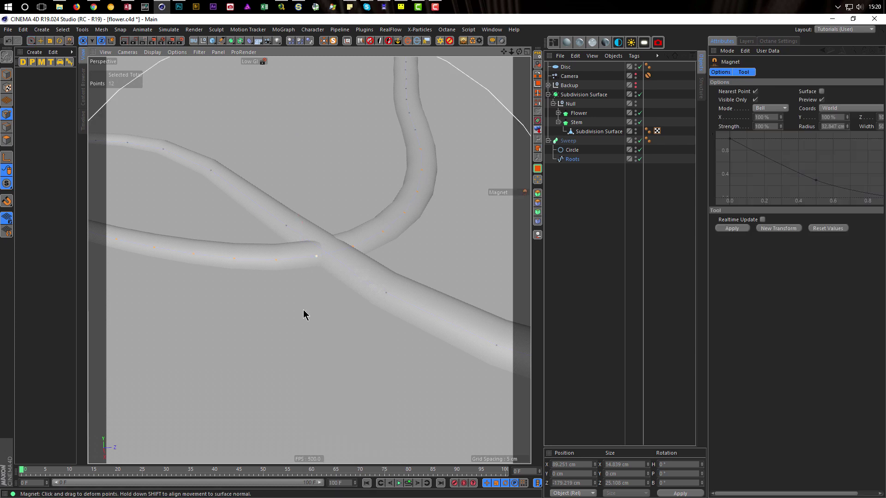
middle_drag(321, 305, 103, 328)
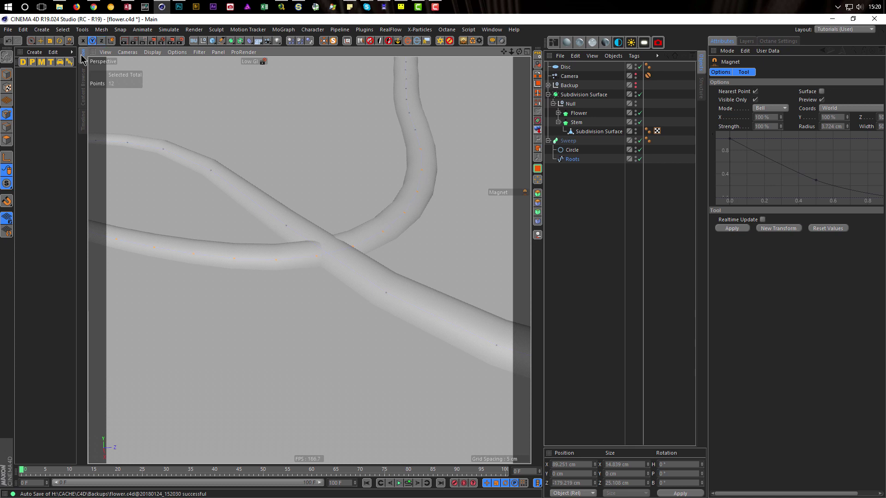
mouse_move(315, 245)
mouse_down()
mouse_move(320, 231)
mouse_move(362, 250)
mouse_move(356, 214)
mouse_move(358, 223)
mouse_move(327, 238)
mouse_move(317, 230)
mouse_move(309, 247)
mouse_move(277, 261)
mouse_move(385, 232)
mouse_move(293, 245)
mouse_move(468, 225)
mouse_up()
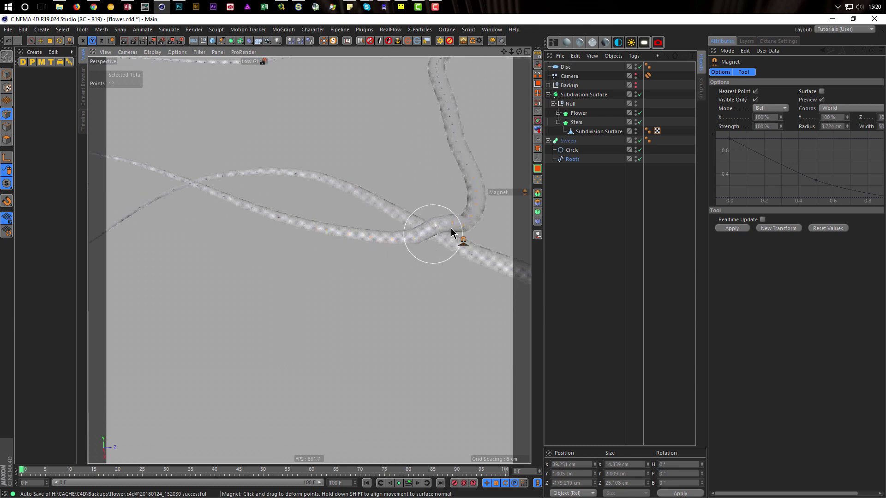
alt+drag(220, 187, 179, 206)
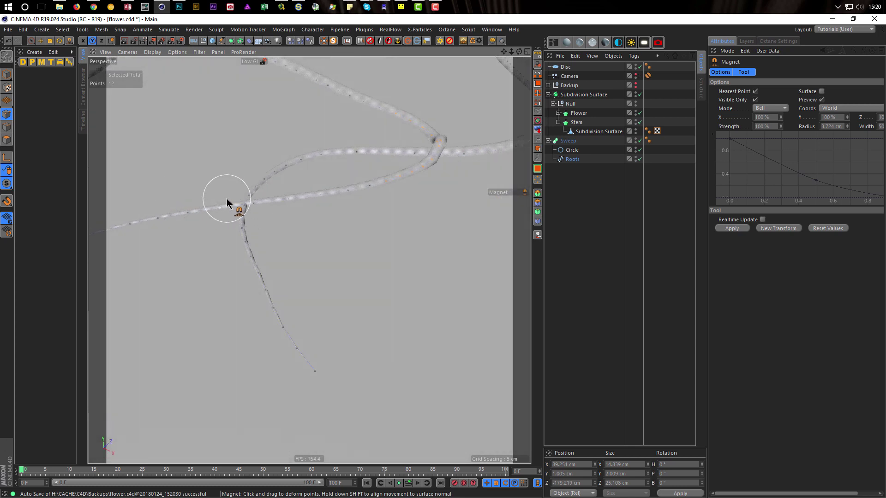
Step: Turn off the top Subdivision Surface and select the six Roots spline points on the curved strand where it crosses the straighter root
click(640, 94)
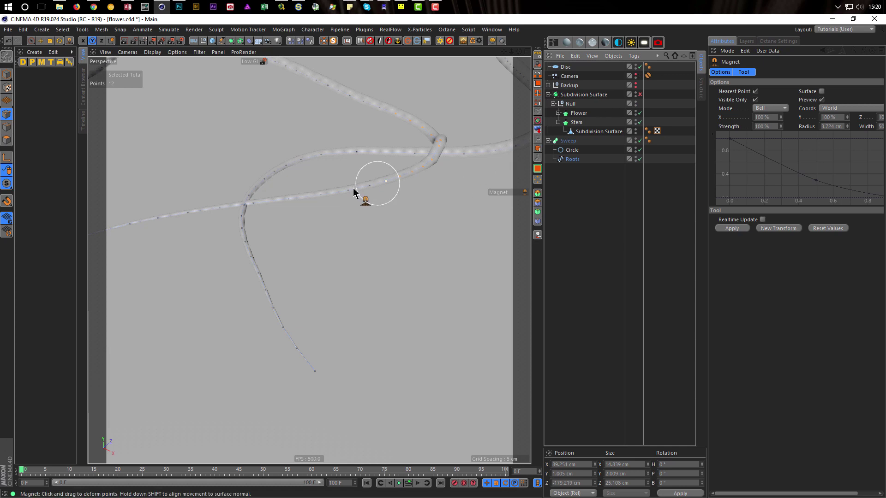
scroll(273, 199, up, 5)
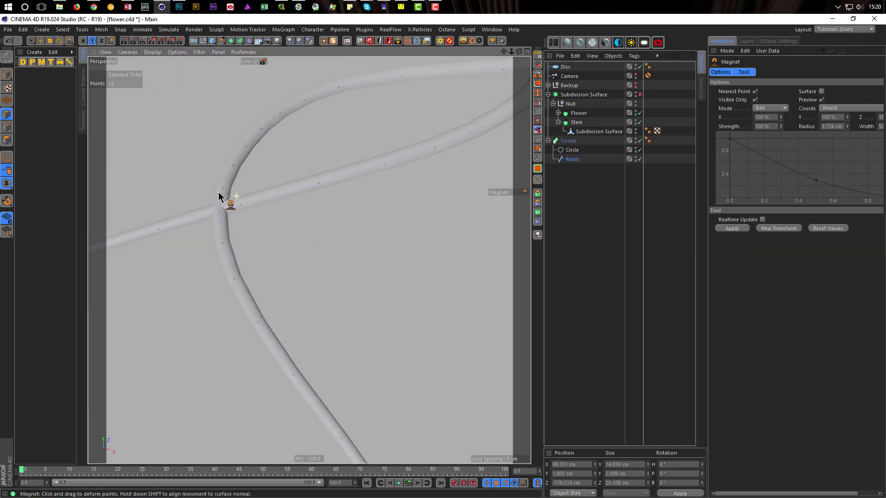
scroll(251, 203, up, 3)
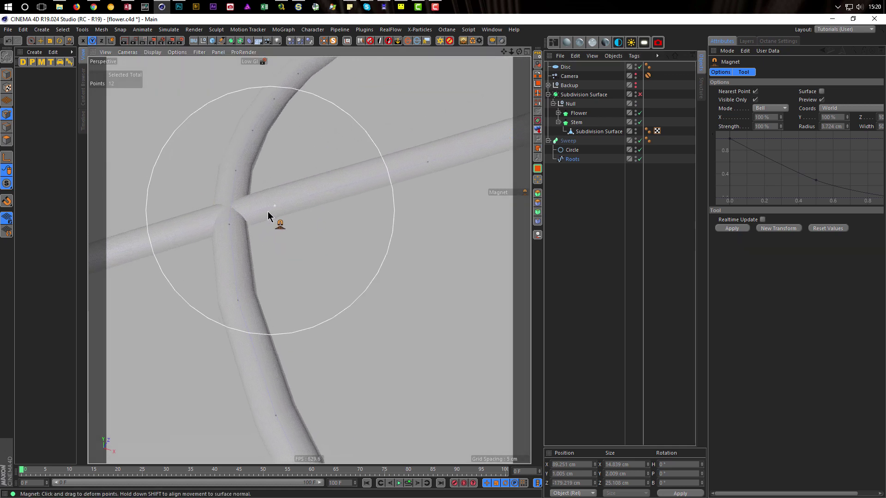
scroll(281, 213, up, 2)
mouse_move(294, 203)
alt+mouse_down()
mouse_move(352, 218)
mouse_move(301, 189)
alt+mouse_up()
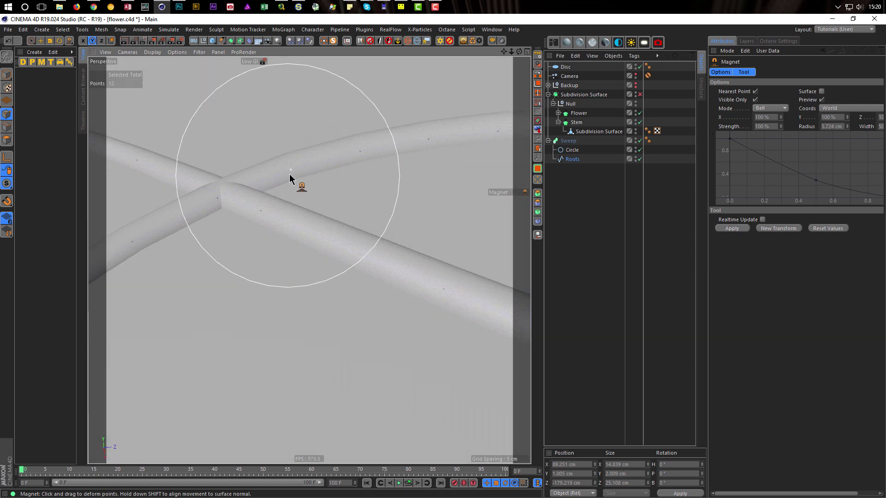
key(9)
click(289, 174)
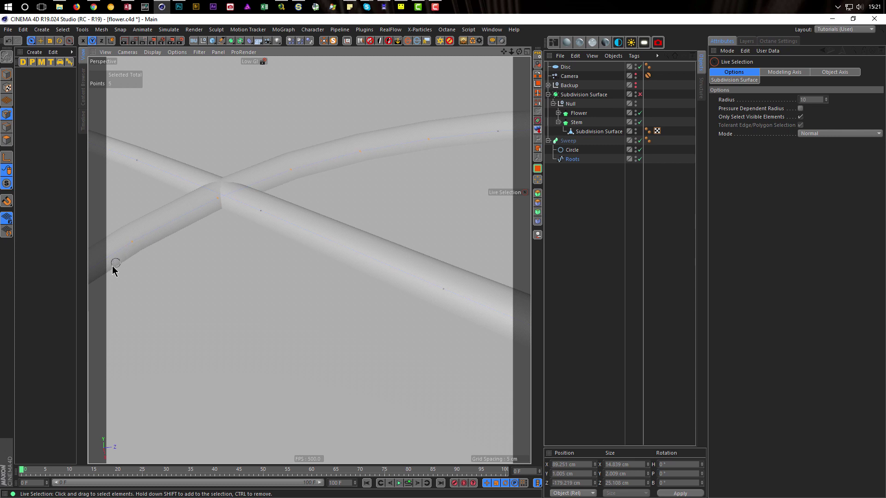
alt+middle_drag(159, 269, 203, 254)
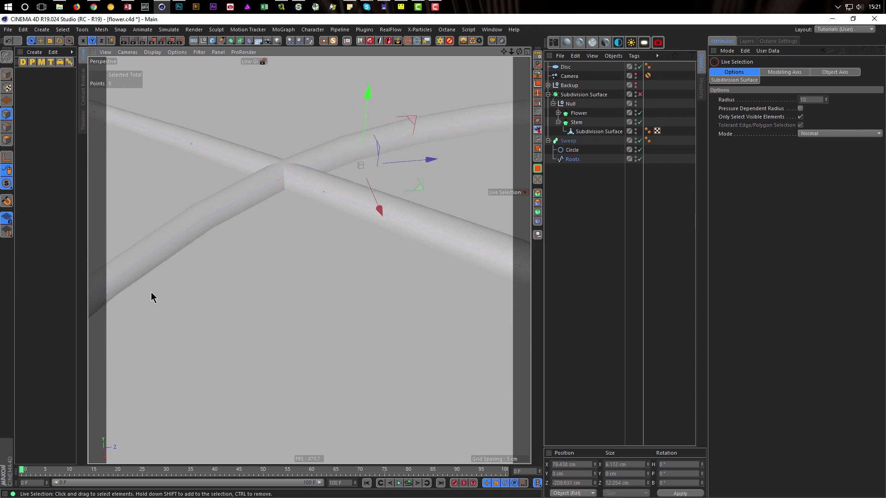
Step: Lift the selected points of the curved strand over the crossing root with the Magnet, shaping the bend on both sides
key(m)
key(i)
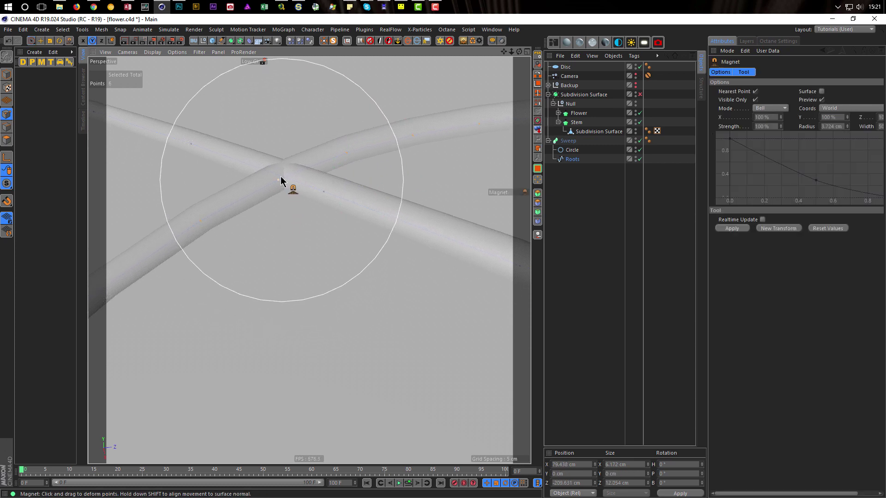
drag(280, 166, 278, 135)
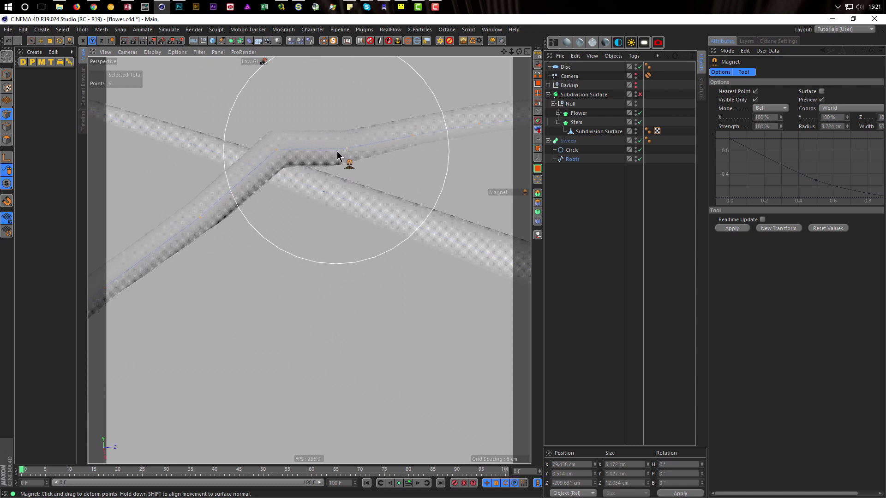
drag(343, 130, 348, 140)
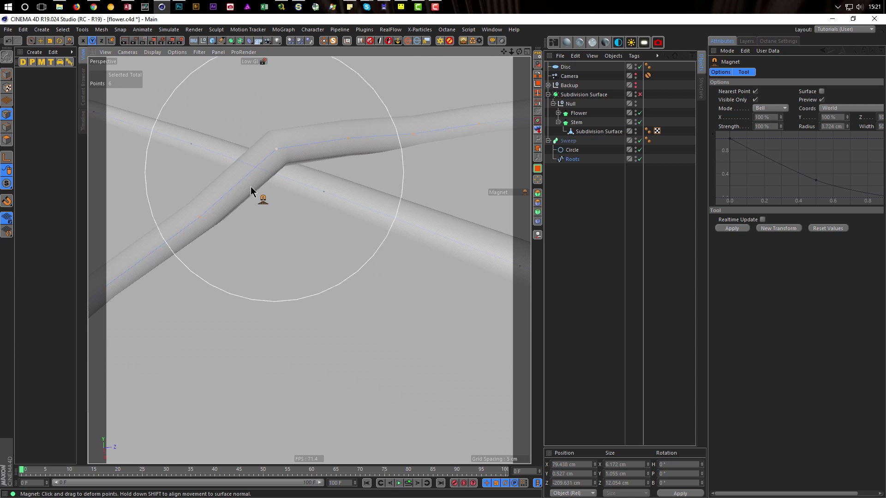
drag(201, 215, 200, 207)
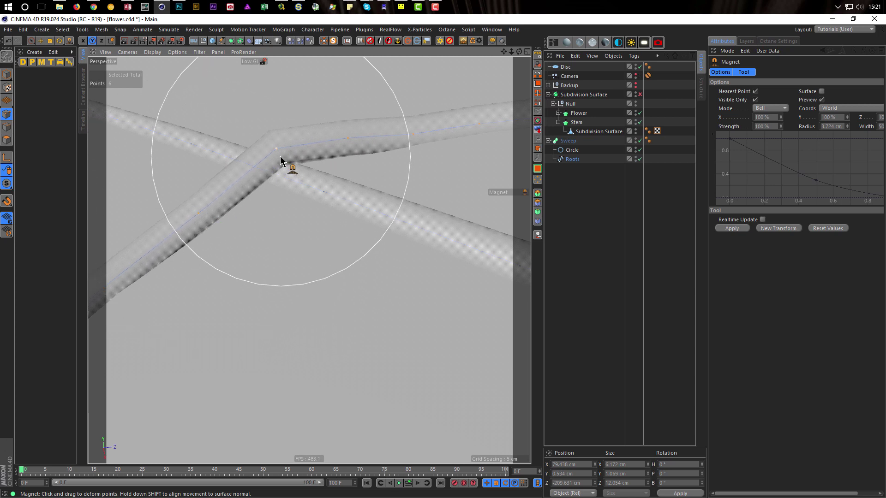
drag(279, 152, 281, 148)
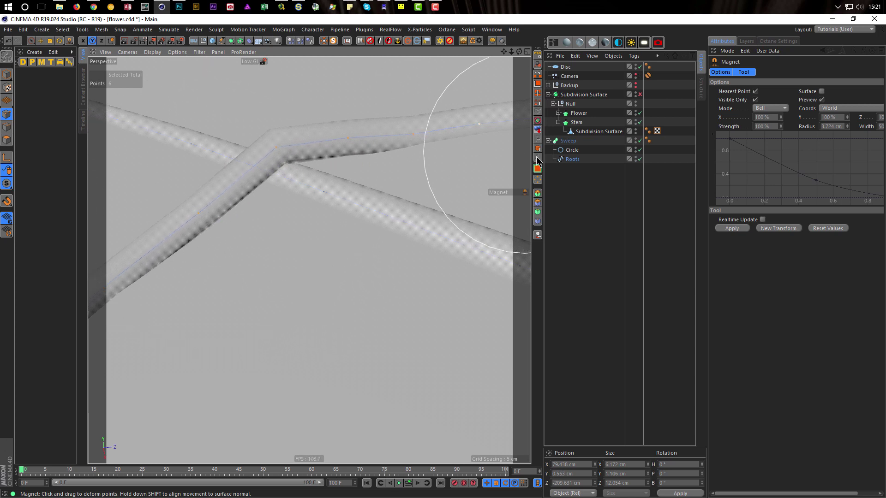
Step: Set the Roots spline's type to Bezier and fine-tune the raised bend with the Magnet
click(580, 160)
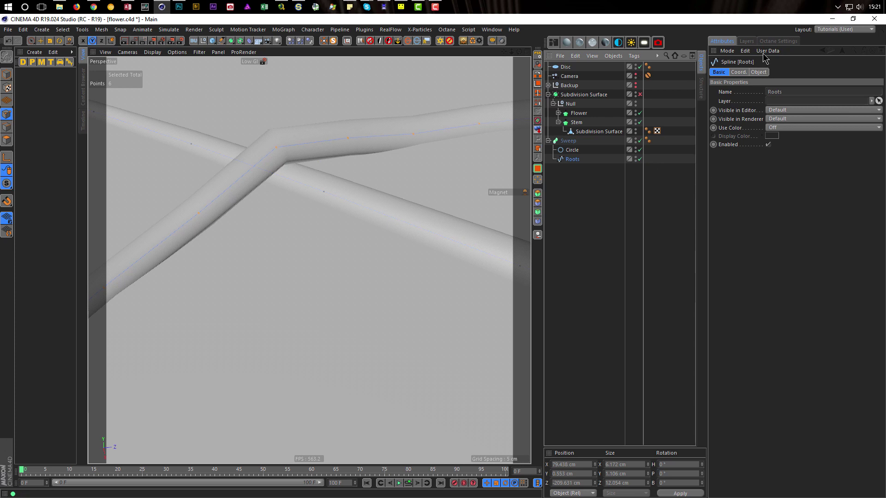
click(759, 72)
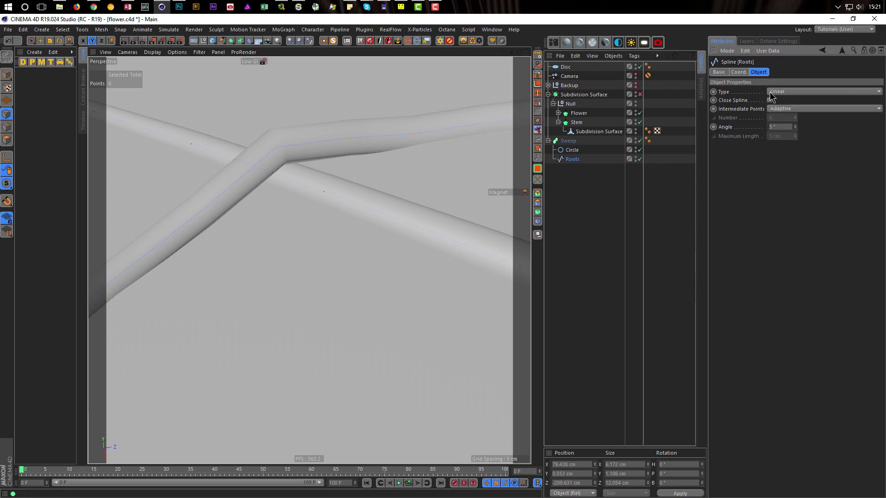
click(791, 92)
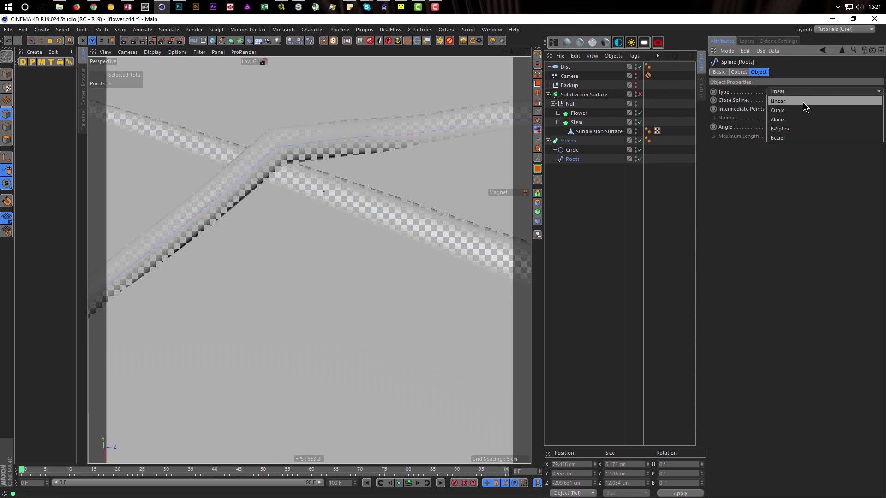
click(803, 138)
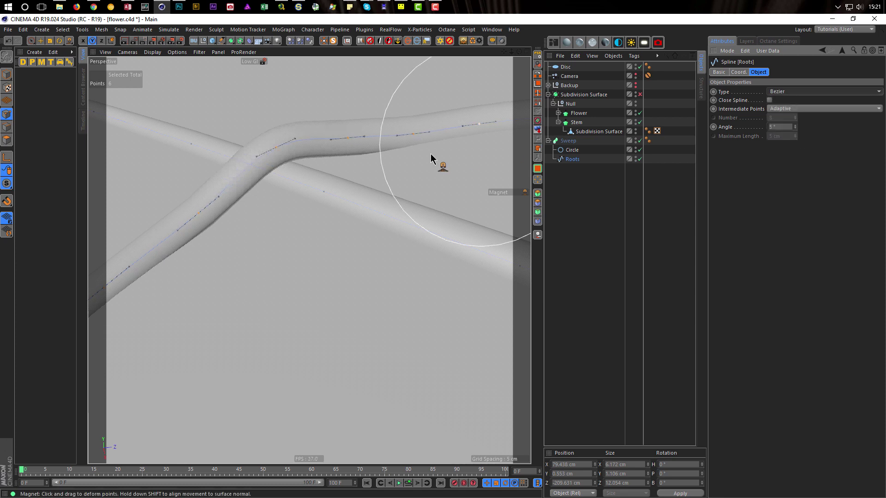
mouse_move(300, 145)
mouse_down()
mouse_move(366, 142)
mouse_move(265, 176)
mouse_move(374, 164)
mouse_up()
Step: At the neighbouring root crossing, clear the point selection, try to lift the strand with the Magnet, and undo it
scroll(374, 165, down, 5)
alt+middle_drag(408, 165, 341, 178)
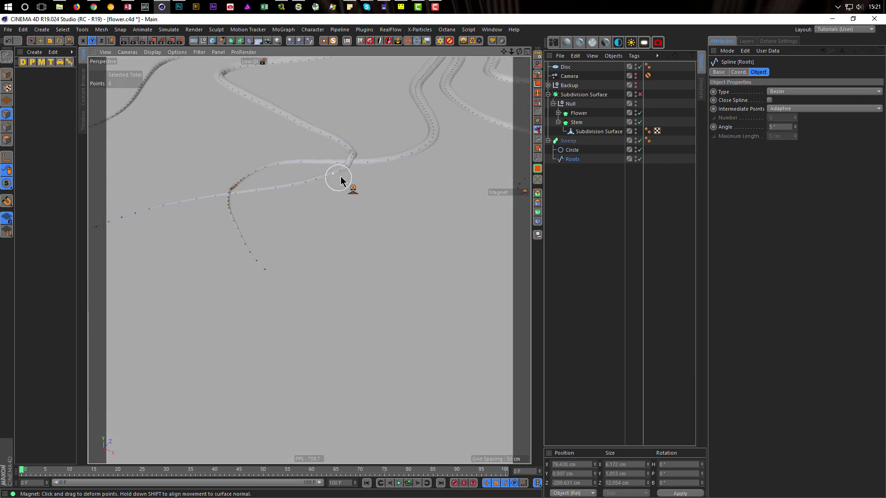
alt+drag(346, 165, 367, 184)
scroll(366, 184, up, 4)
scroll(356, 192, up, 4)
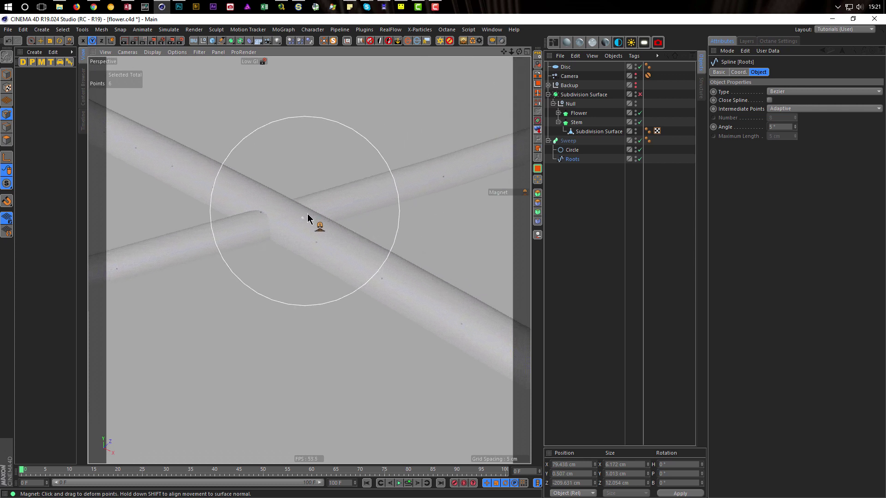
key(space)
click(266, 271)
key(space)
drag(303, 218, 311, 151)
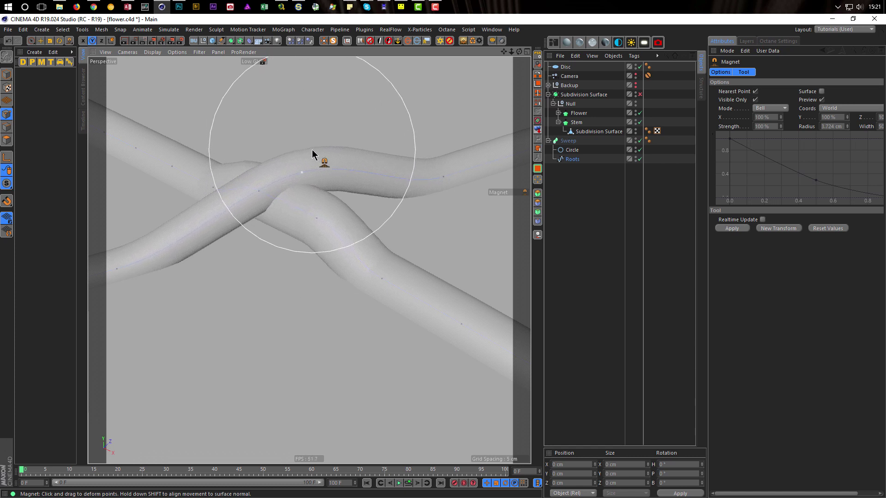
key(ctrl+z)
Step: Select the six Roots spline points along the thicker strand at this crossing and return to the Magnet
key(space)
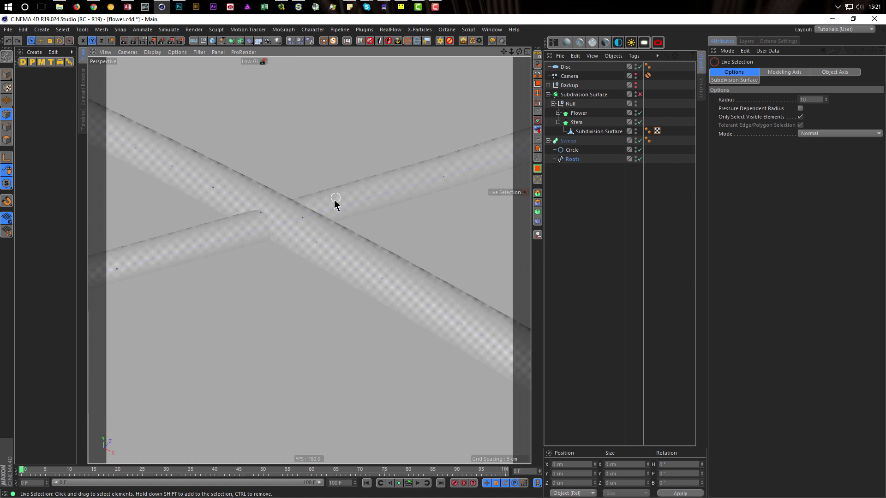
click(163, 164)
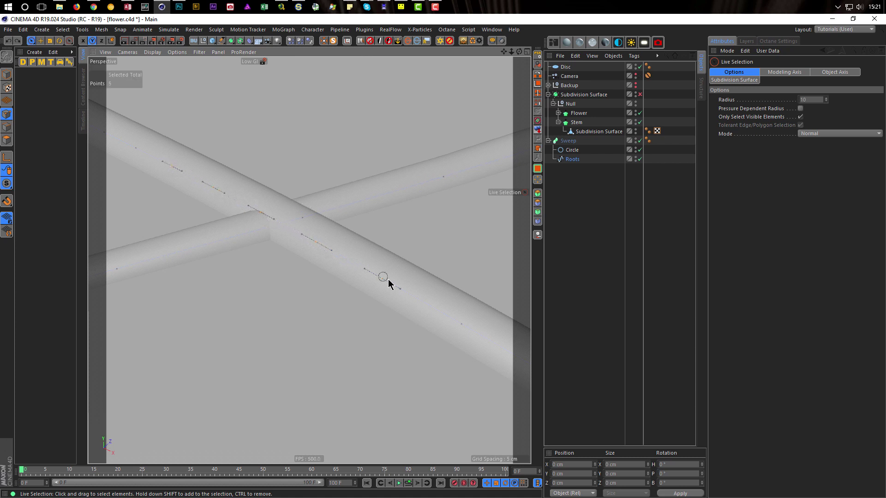
key(space)
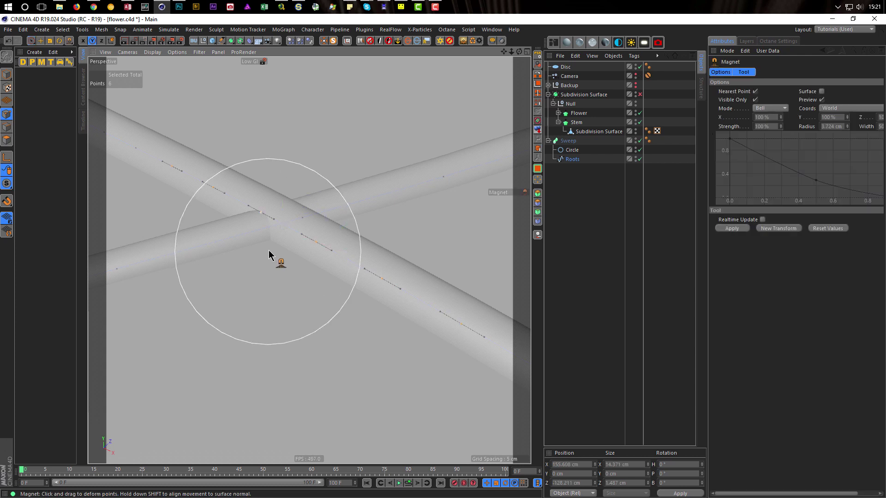
Step: Try to raise the selected Bezier points over the crossing root with the Magnet, and undo the moves
drag(269, 209, 275, 173)
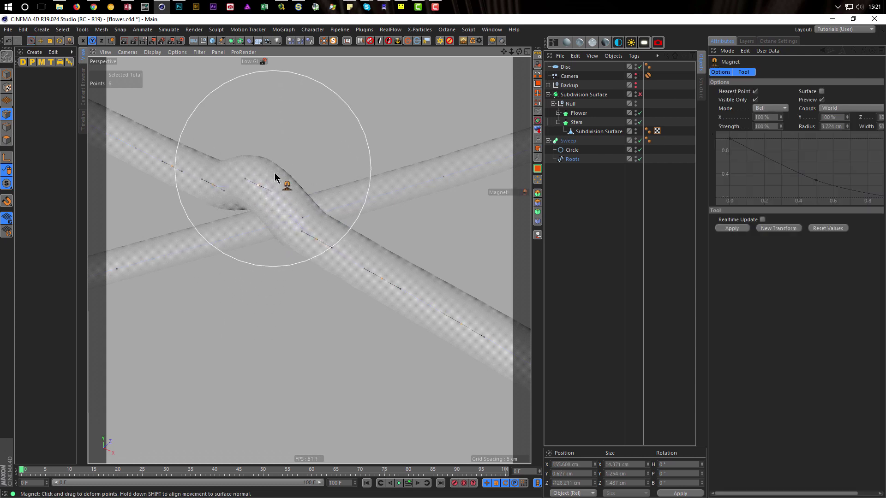
drag(321, 249, 325, 230)
drag(233, 194, 211, 171)
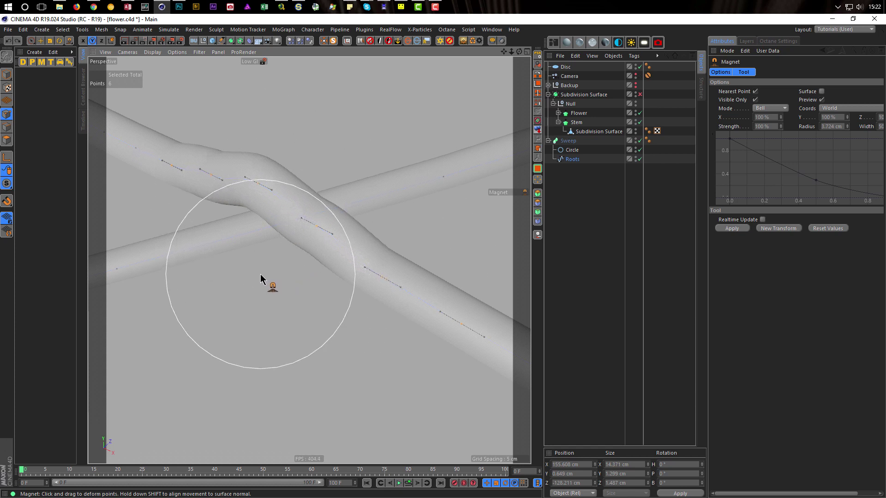
key(ctrl+z)
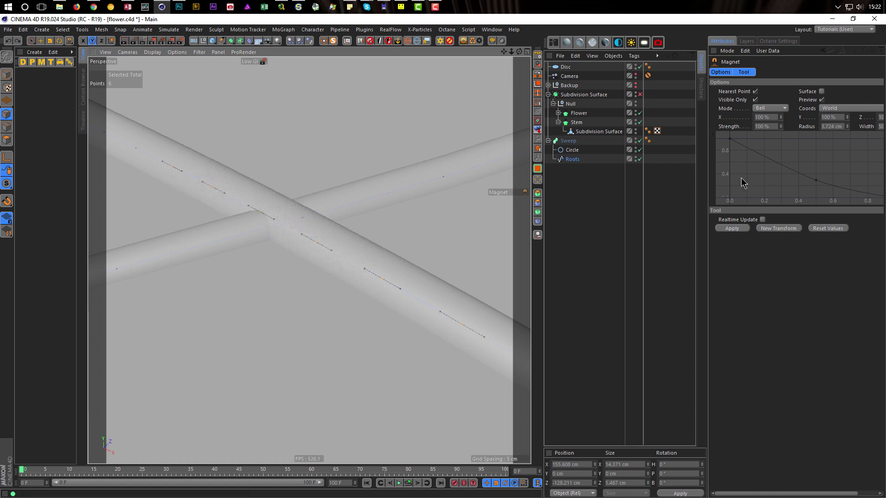
Step: Set the Roots spline's type to Linear and lift the selected points over the crossing root with the Magnet
click(572, 161)
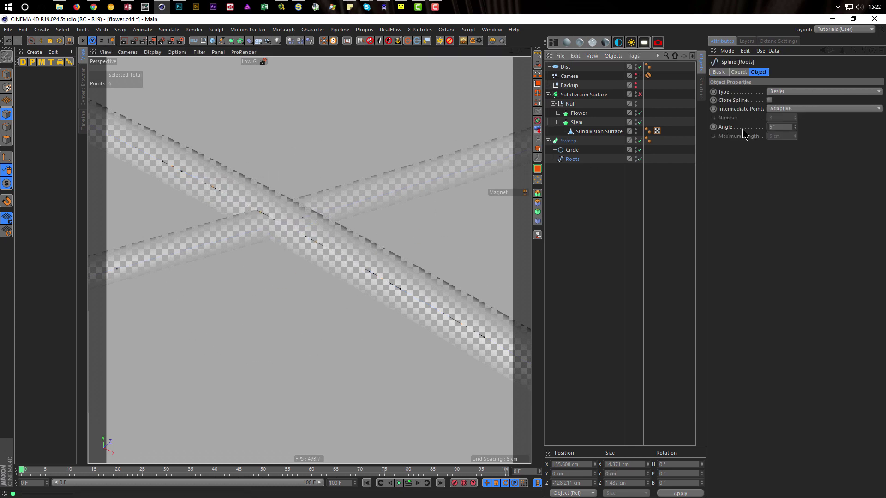
click(779, 92)
click(789, 99)
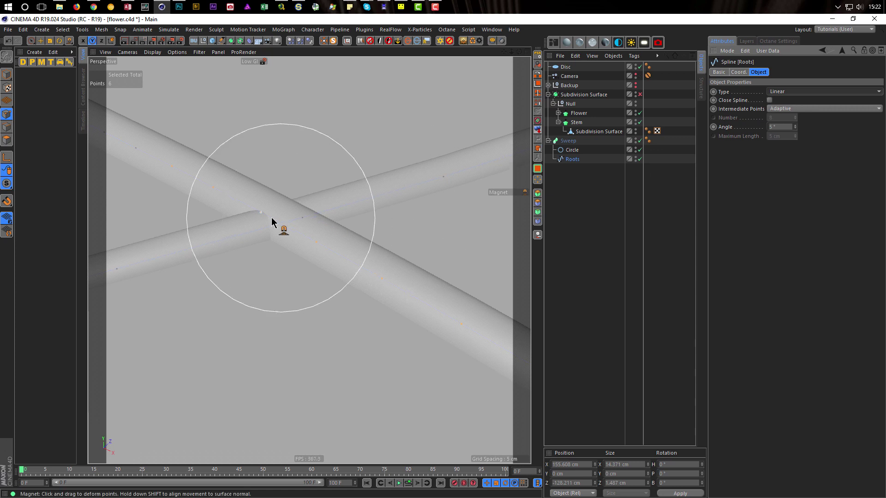
drag(259, 218, 263, 172)
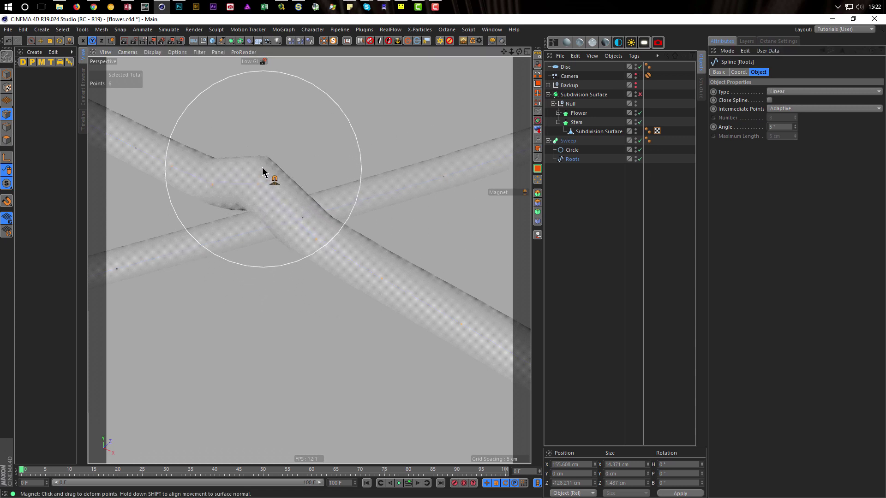
drag(318, 240, 321, 206)
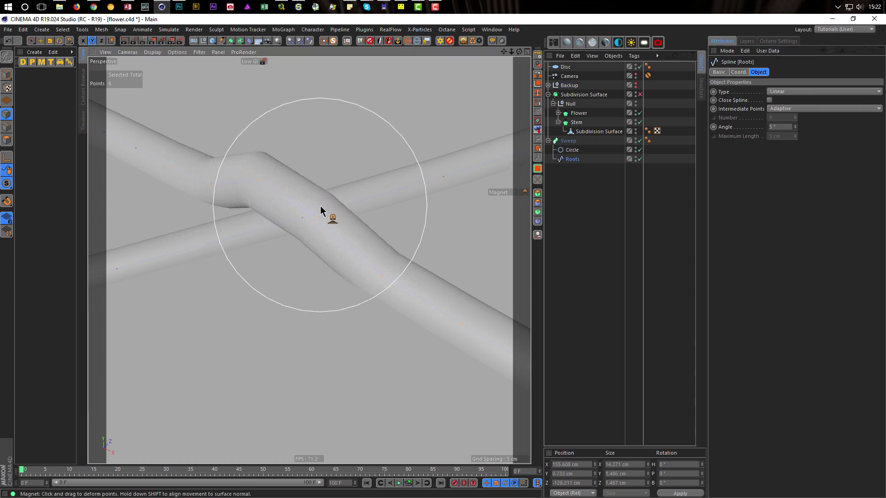
mouse_move(258, 179)
mouse_down()
mouse_move(213, 171)
mouse_move(258, 189)
mouse_move(227, 241)
mouse_move(240, 226)
mouse_up()
drag(330, 203, 333, 194)
drag(261, 182, 262, 173)
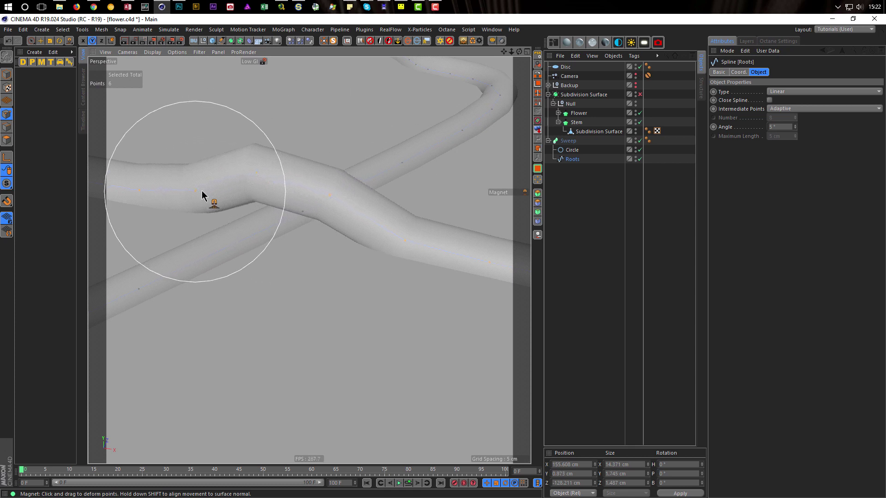
Step: Set the Roots spline's type back to Bezier and tilt the tangent handles at the crossing with the Move tool to follow the bend
click(781, 92)
click(787, 143)
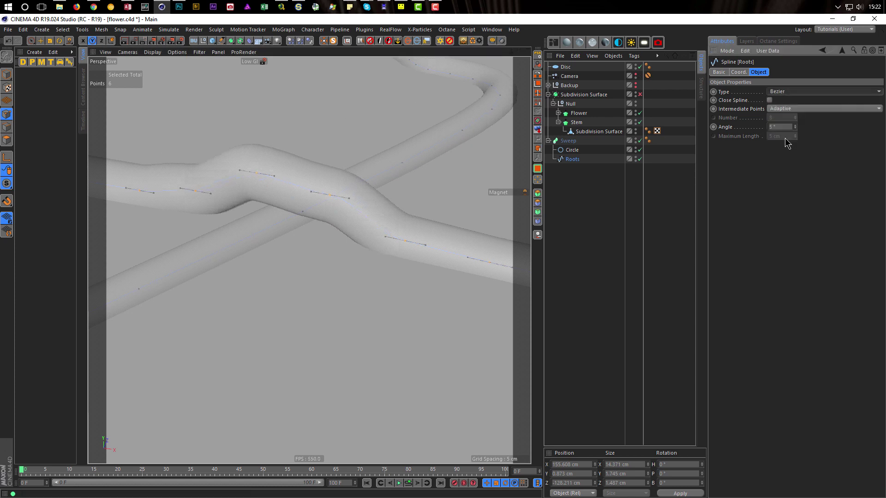
scroll(314, 175, up, 5)
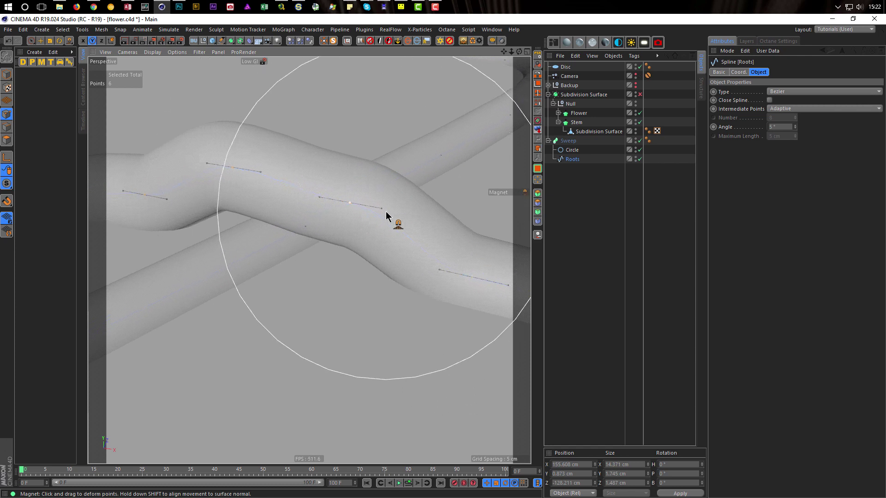
click(40, 41)
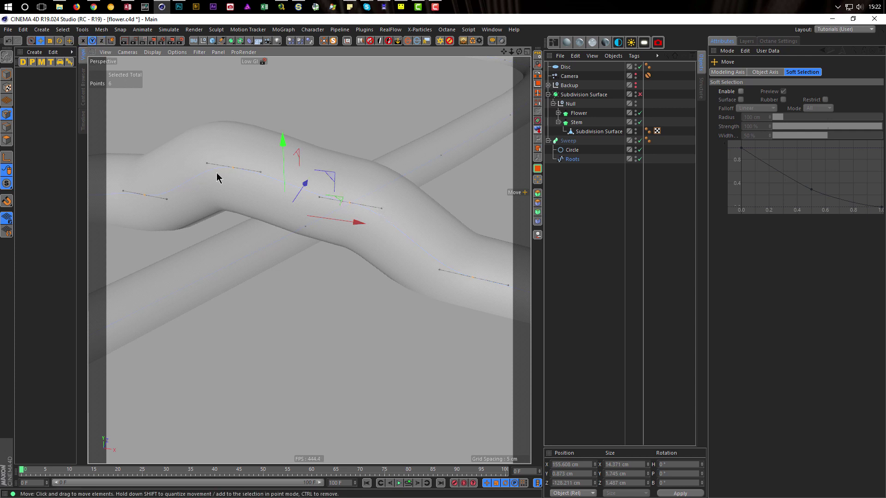
drag(382, 213, 389, 194)
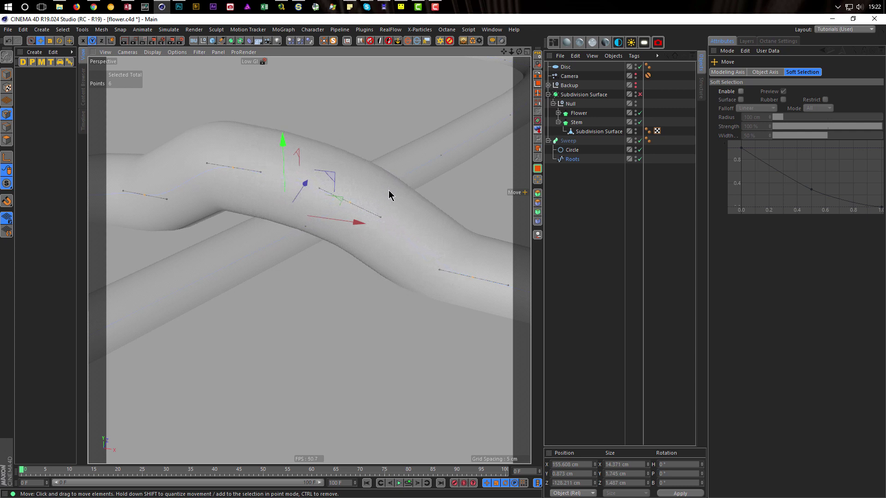
drag(438, 273, 465, 202)
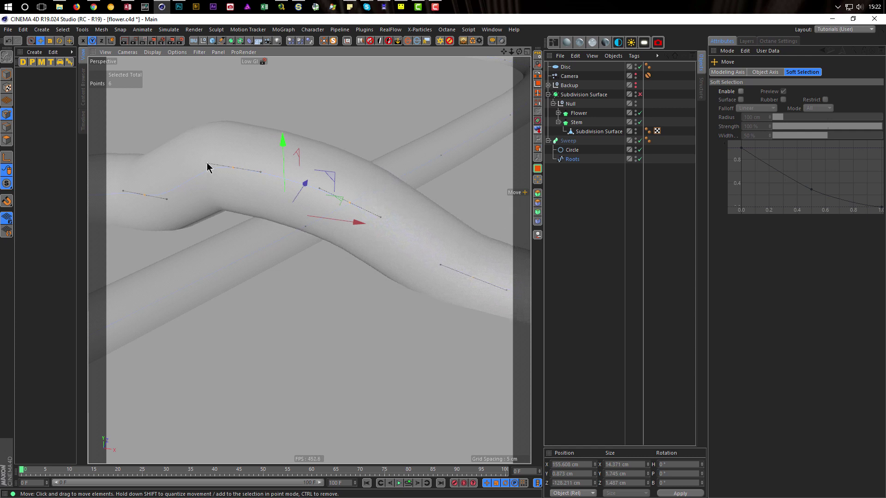
drag(207, 164, 221, 120)
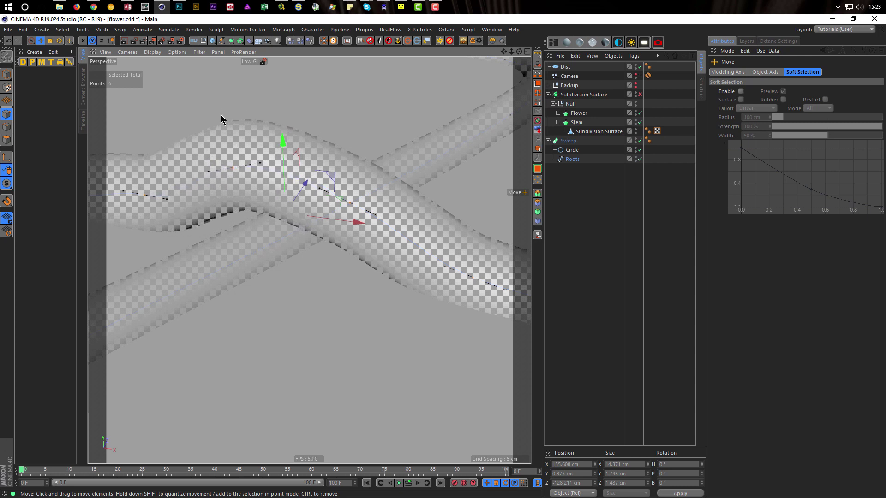
Step: Tilt the tangent handle of the Roots spline point before the crossing upward to smooth the root's rise over the other strand
alt+middle_drag(218, 162, 301, 172)
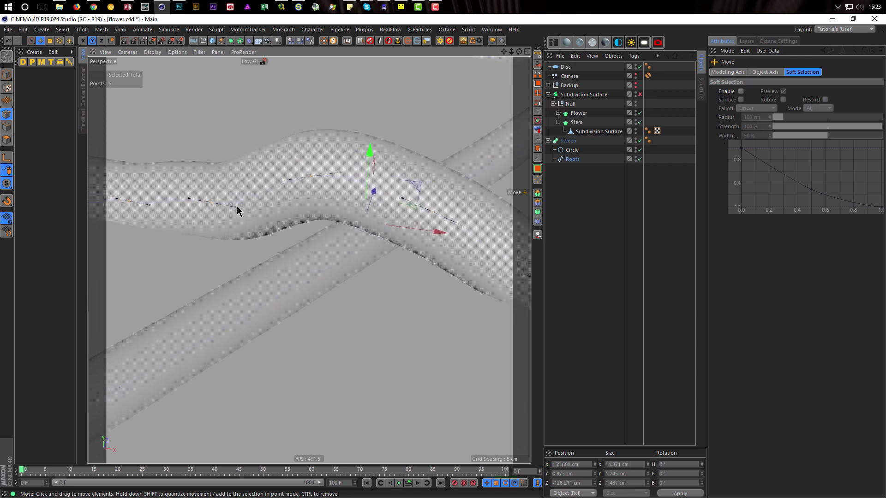
drag(236, 208, 240, 147)
alt+middle_drag(218, 184, 347, 216)
scroll(363, 217, down, 5)
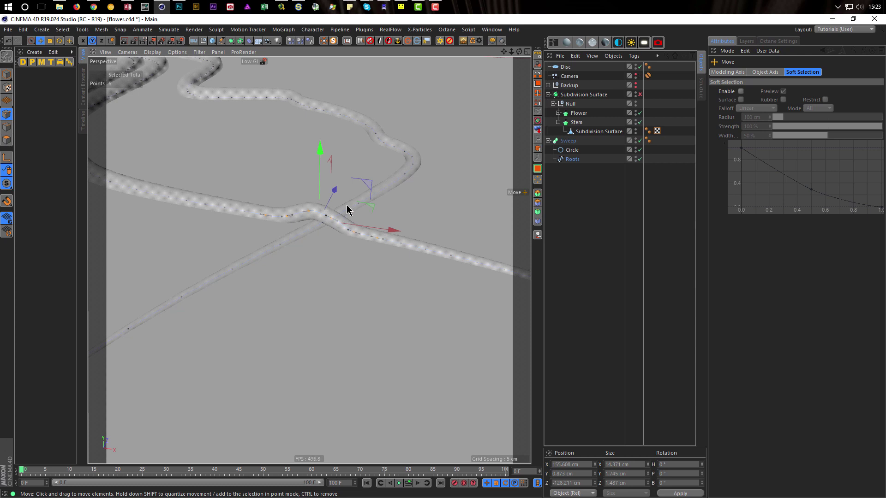
scroll(372, 203, up, 10)
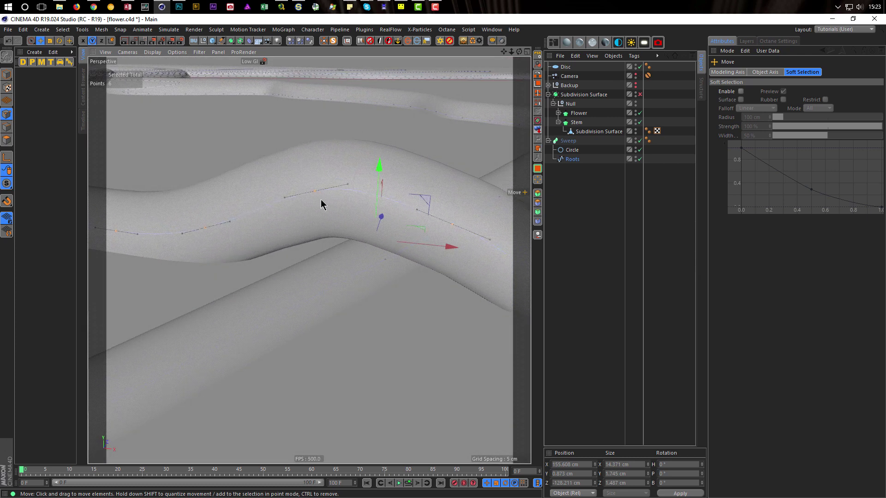
Step: Lower the Roots spline point at the crest of the crossing slightly along Y, and save the file
key(9)
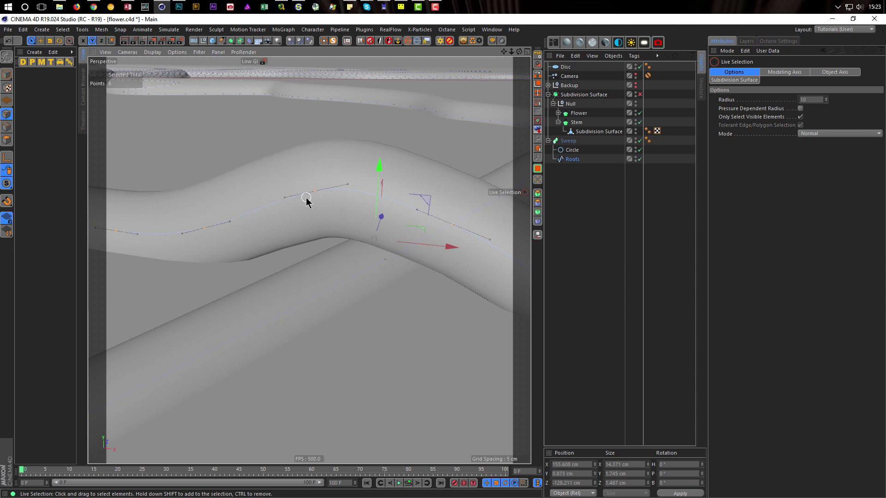
click(314, 195)
drag(315, 120, 316, 131)
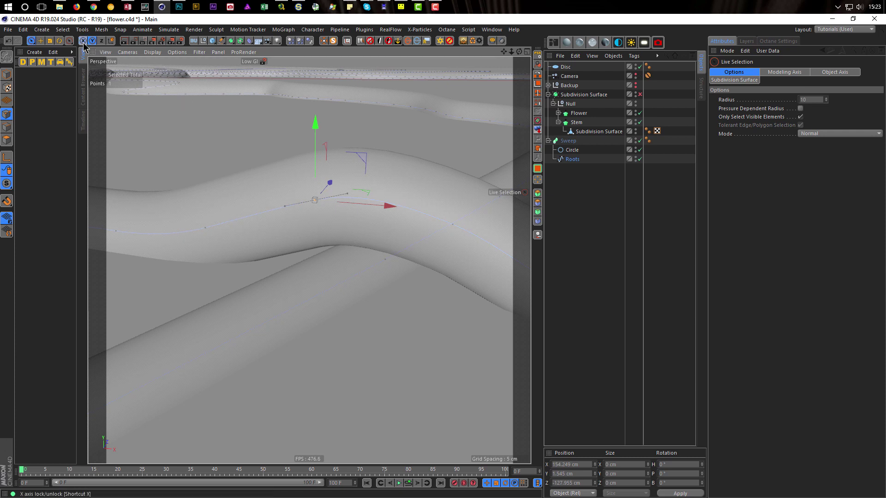
scroll(199, 249, down, 8)
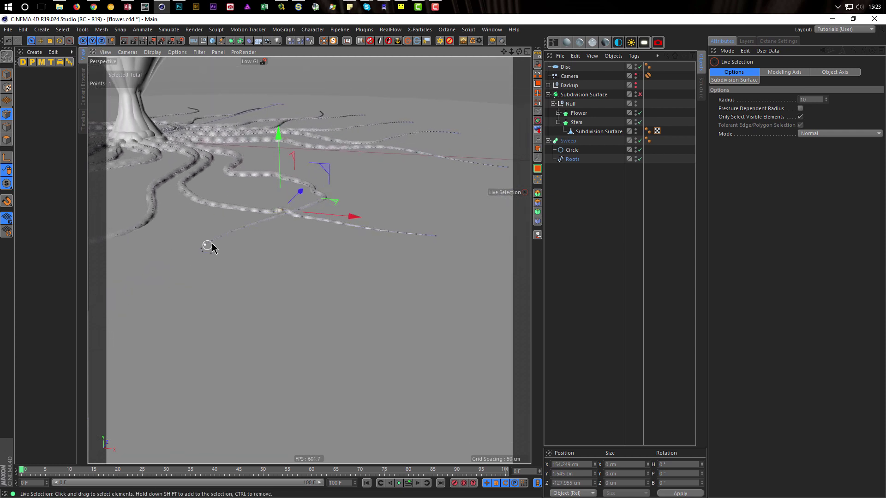
alt+drag(277, 217, 319, 235)
key(ctrl+s)
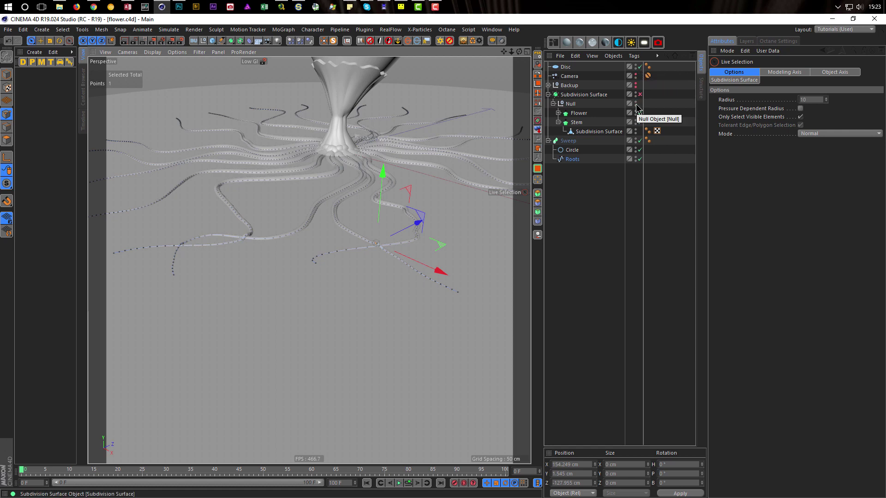
Step: Look through the scene Camera in Model mode with the flower's Subdivision Surface enabled
click(640, 76)
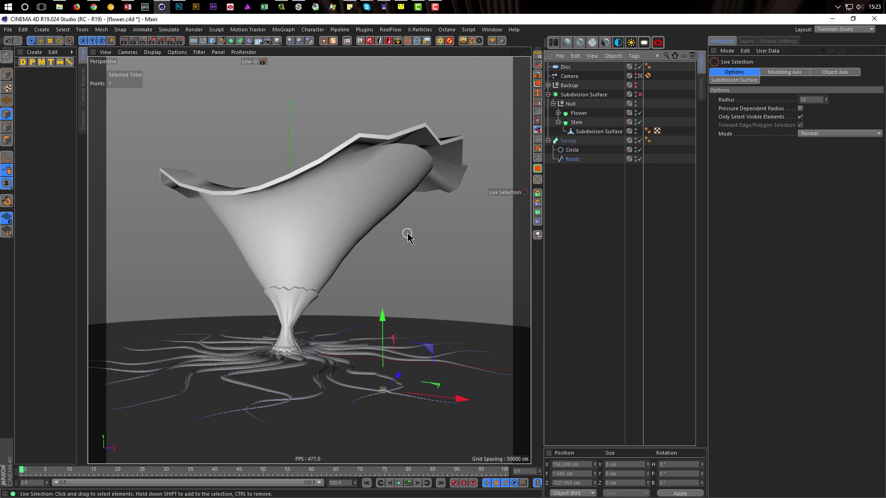
click(8, 73)
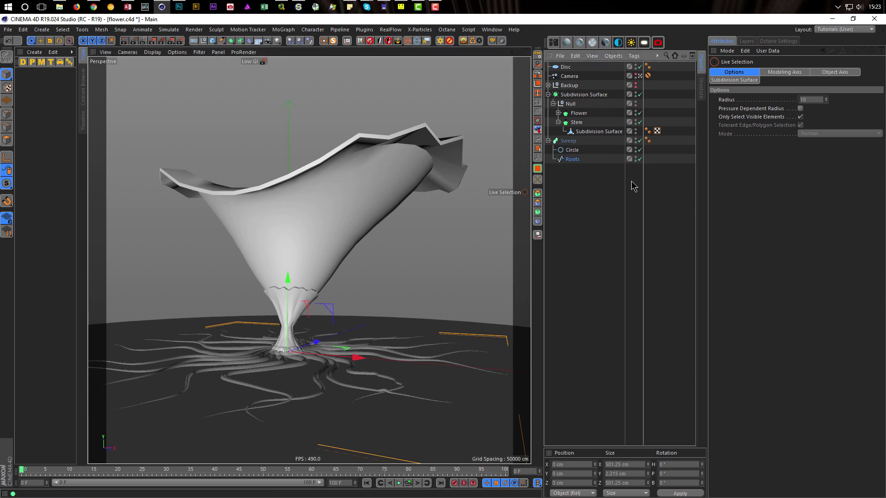
key(q)
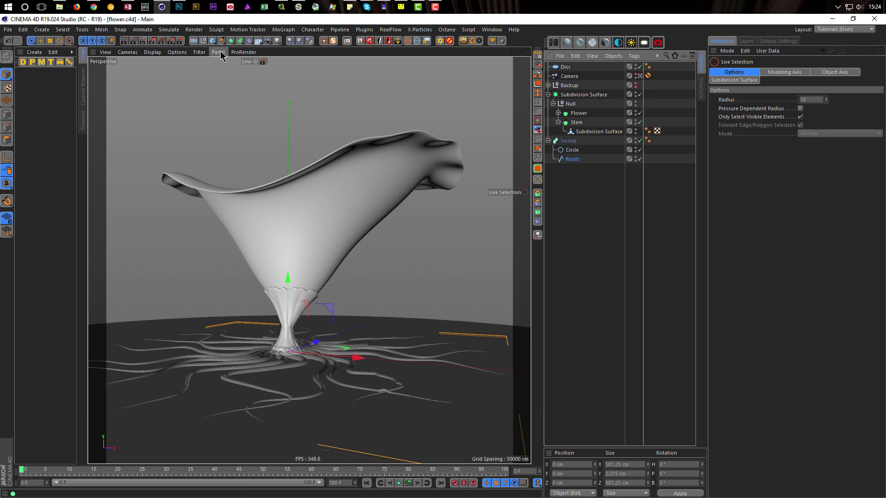
Step: Add an Omni light, place it at the end of the object list, and collapse the Subdivision Surface and Sweep hierarchies
click(277, 40)
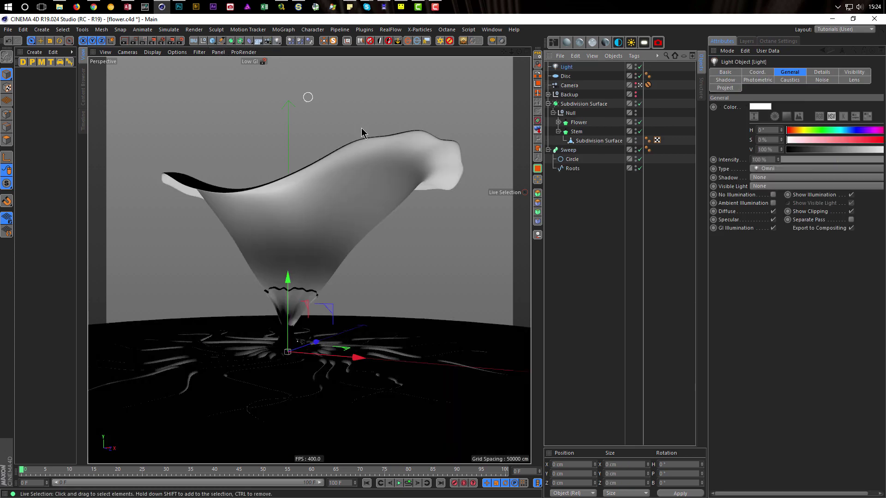
drag(567, 70, 572, 173)
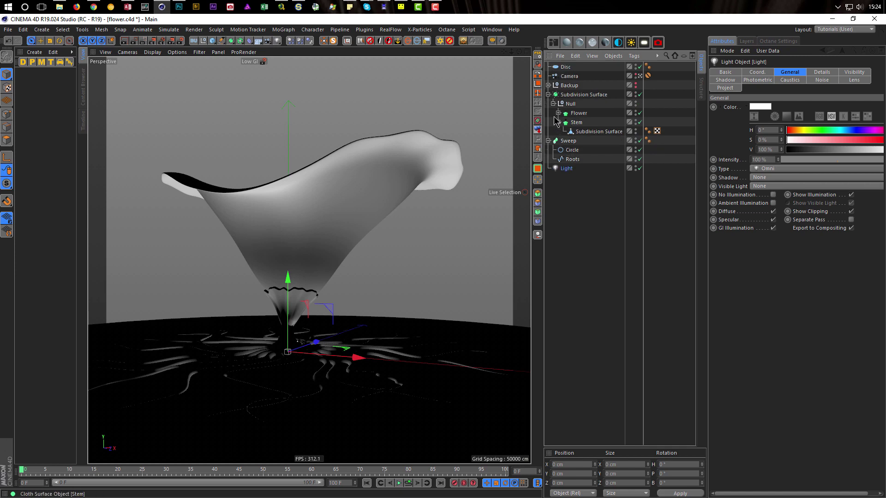
click(548, 94)
click(549, 104)
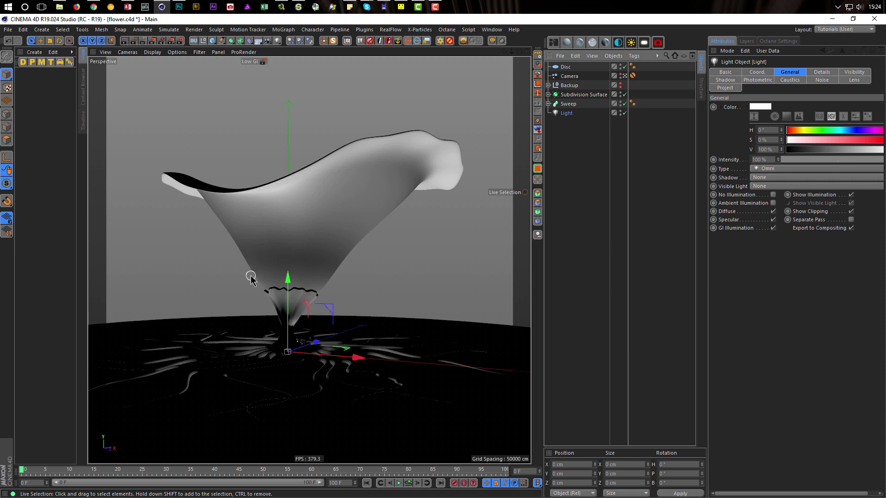
Step: Raise the light to about 60 cm in Y and shift it slightly along Z to centre it inside the flower's funnel
drag(289, 279, 302, 230)
middle_click(308, 273)
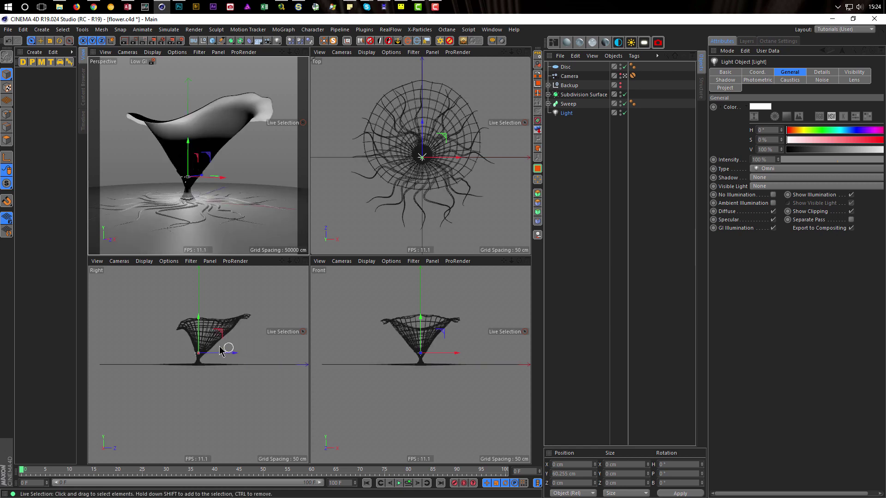
scroll(248, 347, up, 5)
scroll(248, 347, up, 3)
click(233, 364)
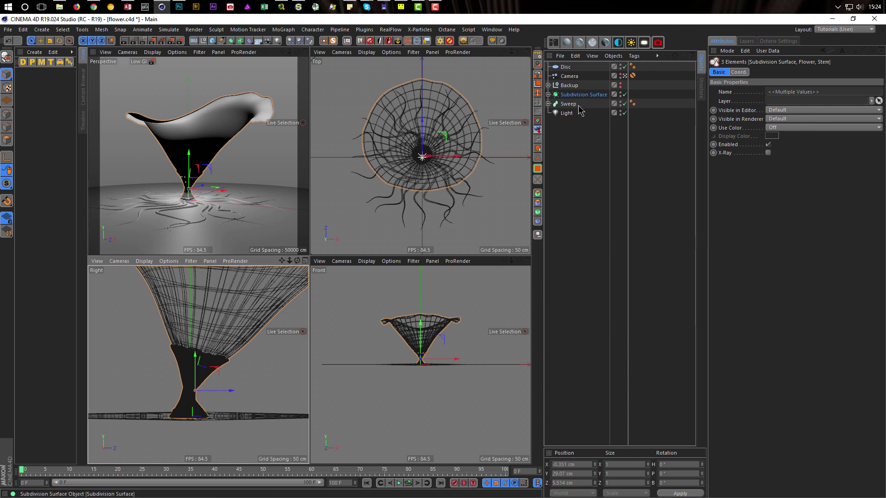
click(564, 113)
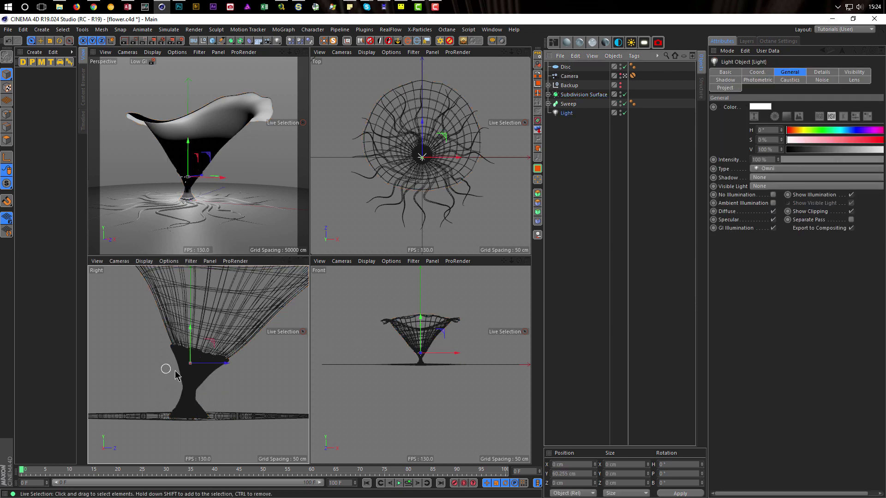
drag(227, 365, 234, 363)
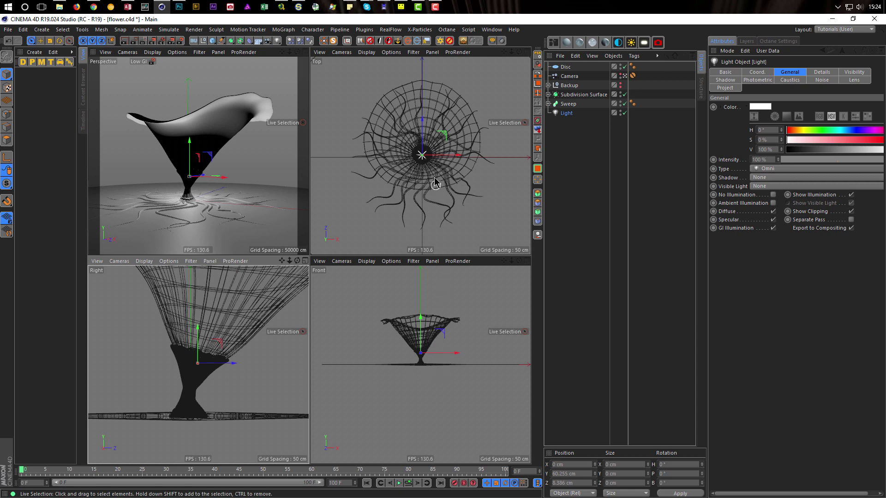
middle_click(245, 198)
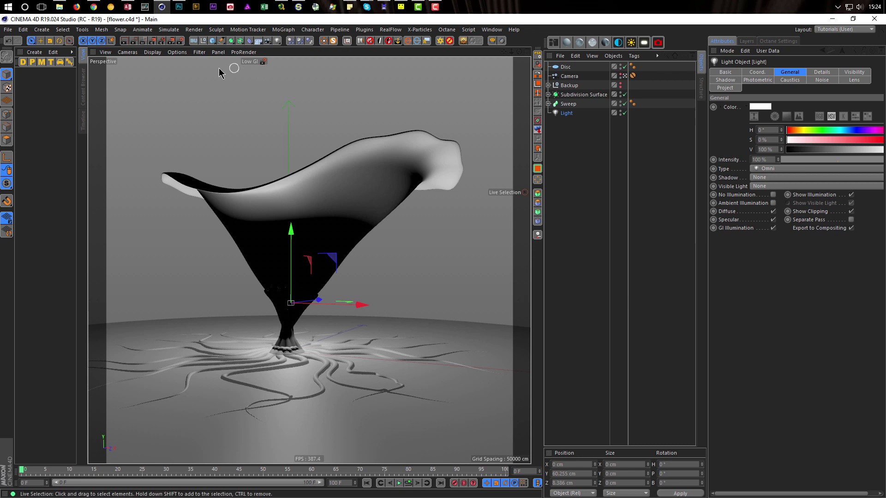
Step: Set the light's Visible Light to Volumetric while previewing in an interactive render region, and turn off the flower's Subdivision Surface
click(144, 42)
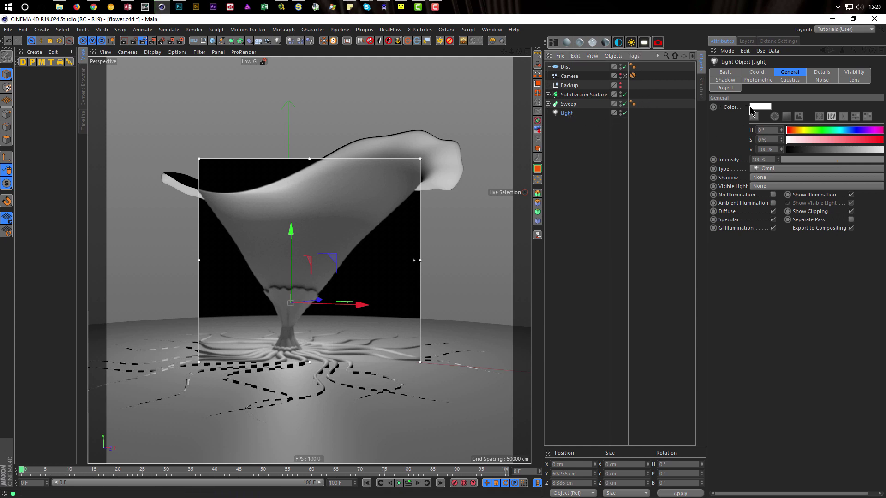
click(764, 187)
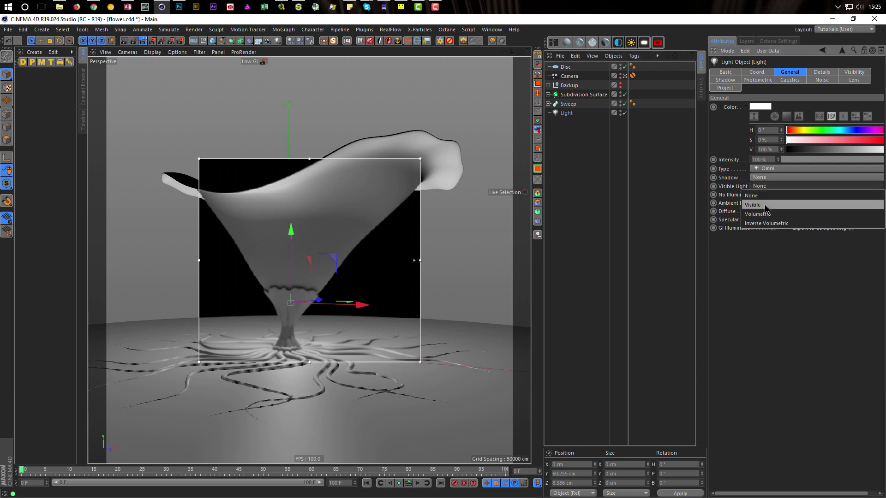
click(776, 216)
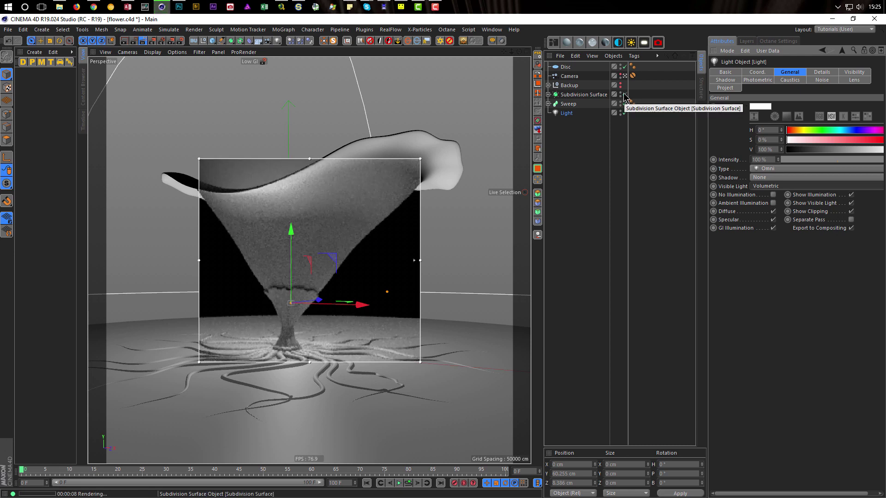
click(625, 94)
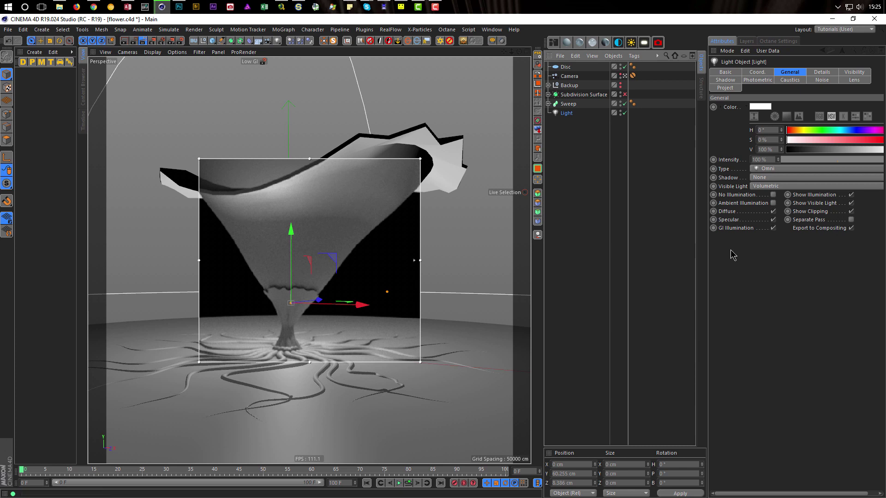
click(757, 187)
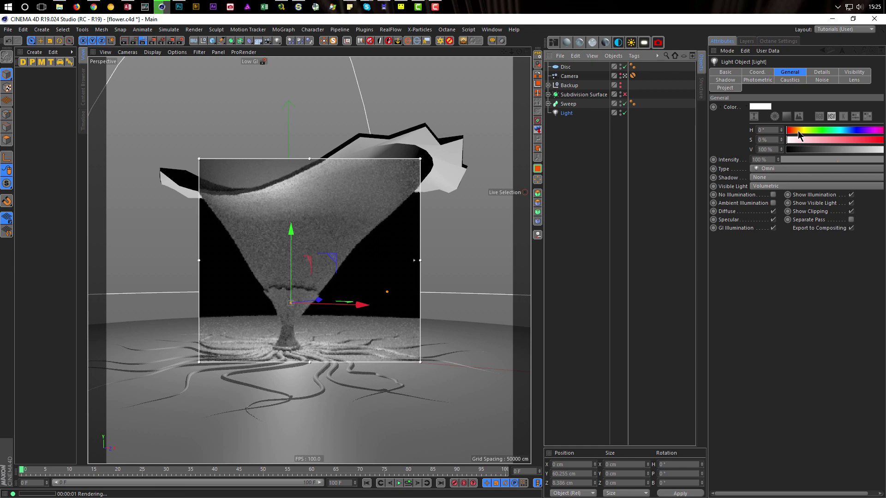
Step: Colour the light purple with hue 290° and saturation 93%, and enable its Icon Color
click(876, 132)
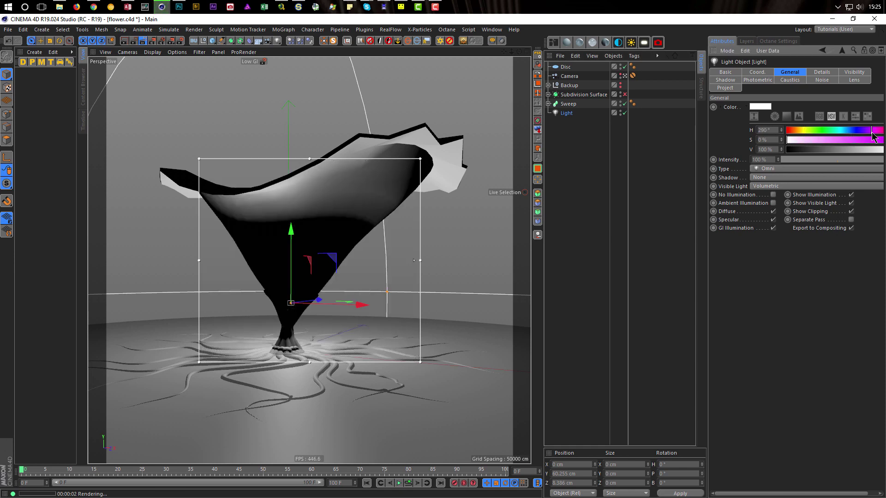
click(876, 139)
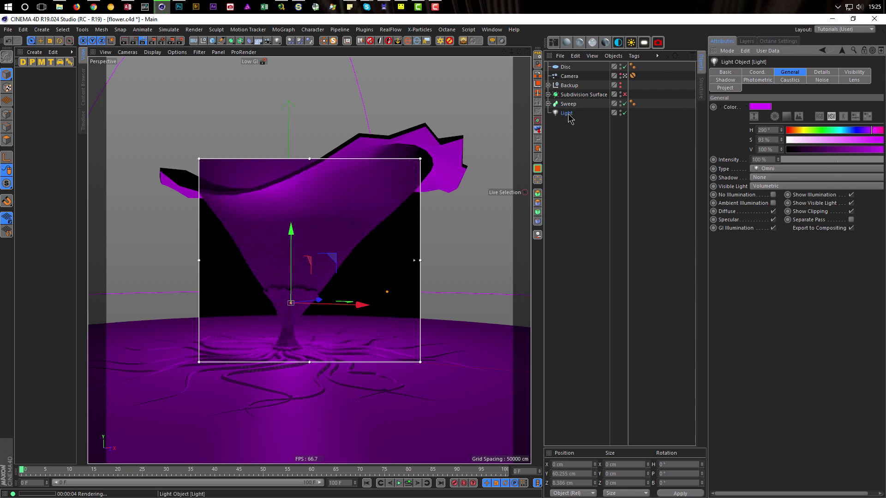
click(726, 72)
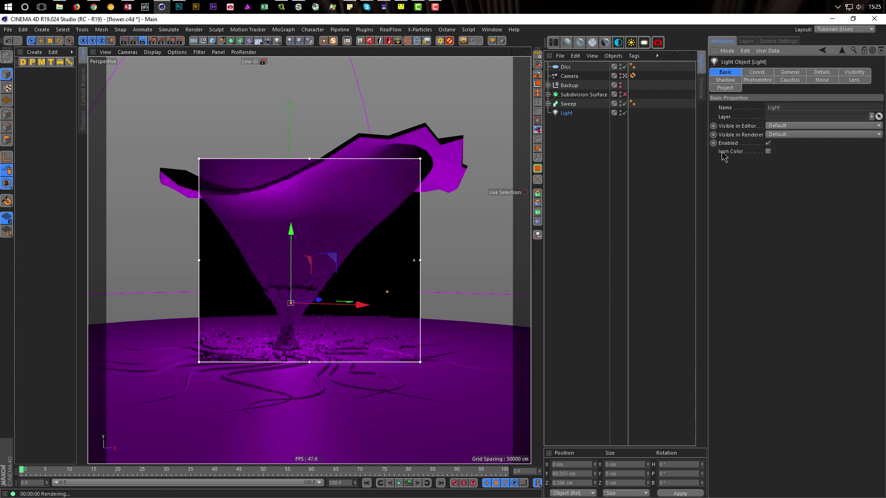
click(768, 151)
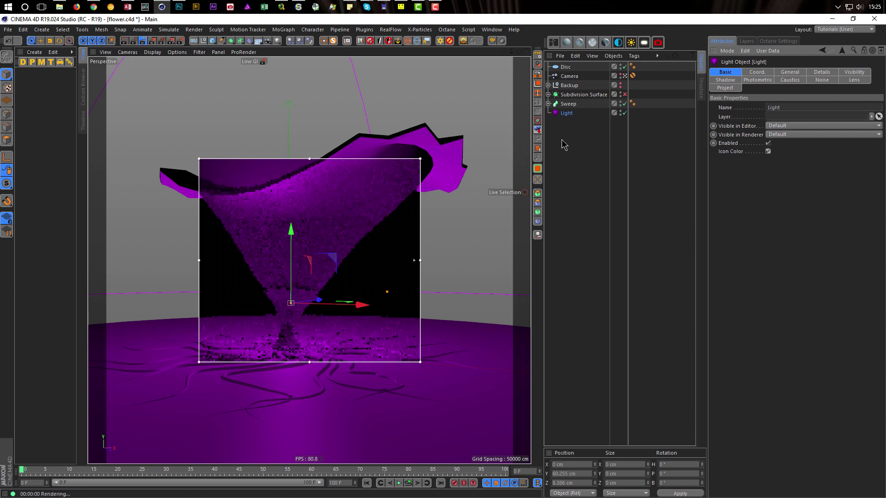
click(790, 72)
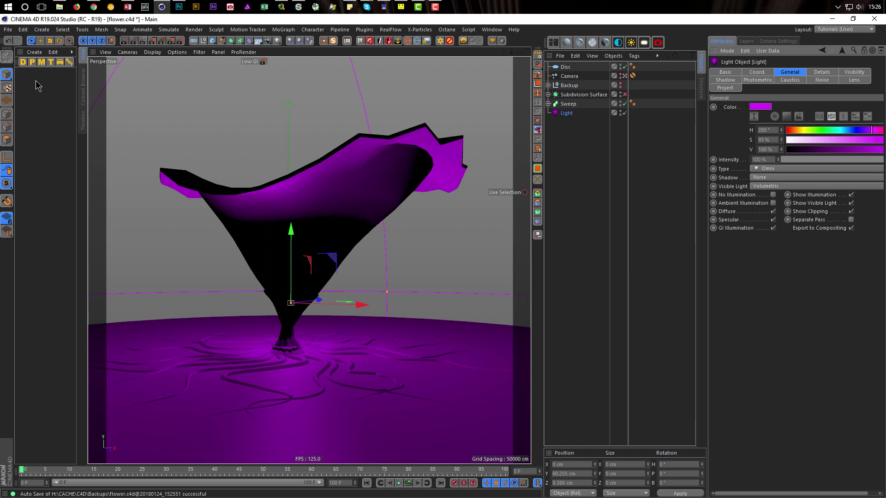
Step: Create a Glossy Plastic material and examine the Diffuse and Glossy layers of its Reflectance channel in the Material Editor
click(32, 62)
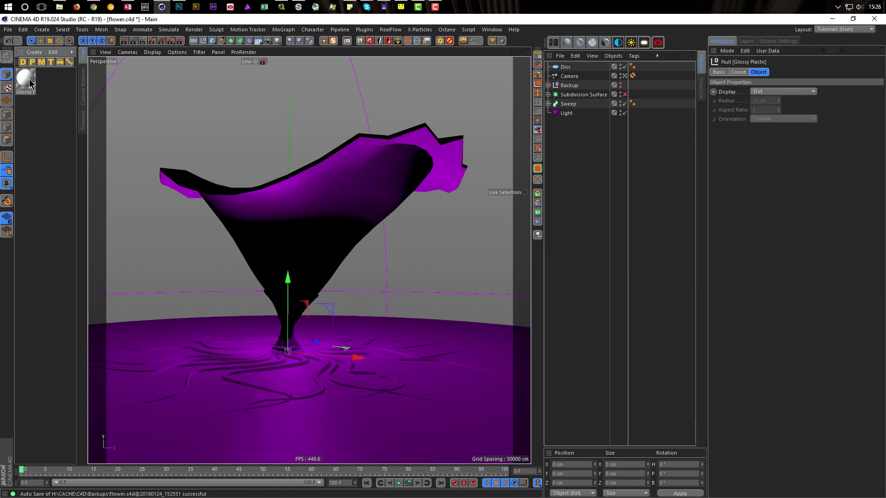
double_click(26, 80)
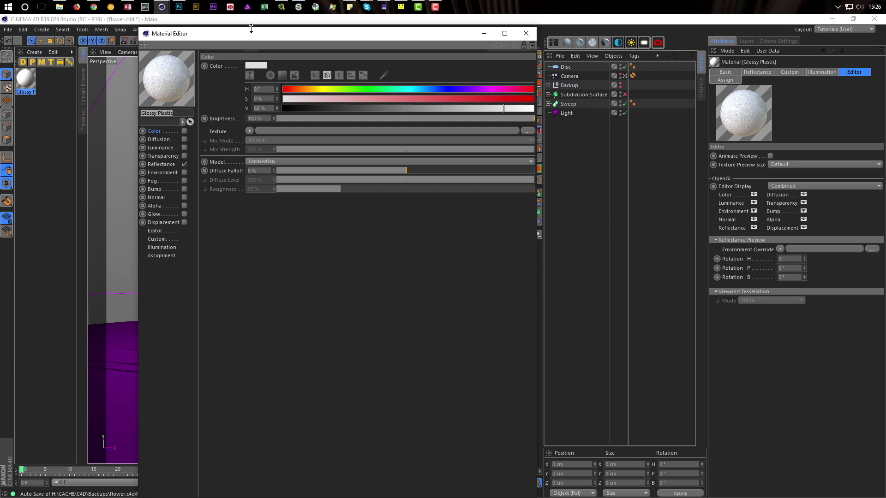
drag(252, 34, 296, 118)
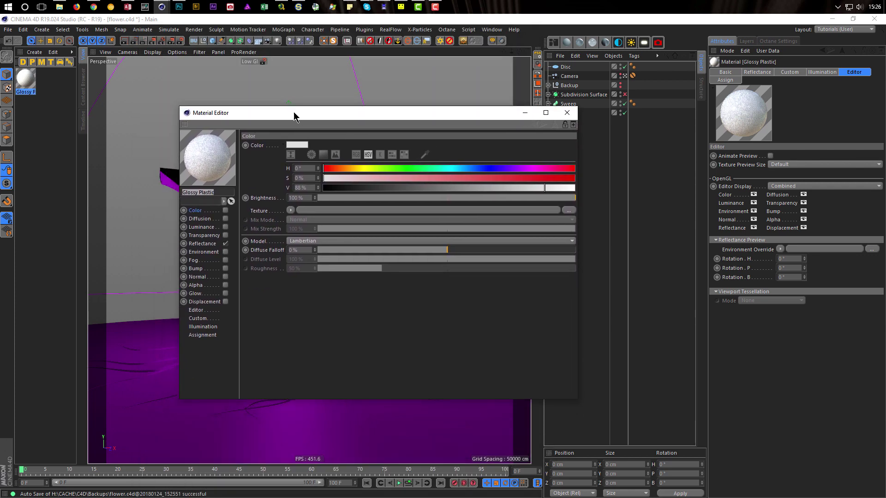
click(208, 243)
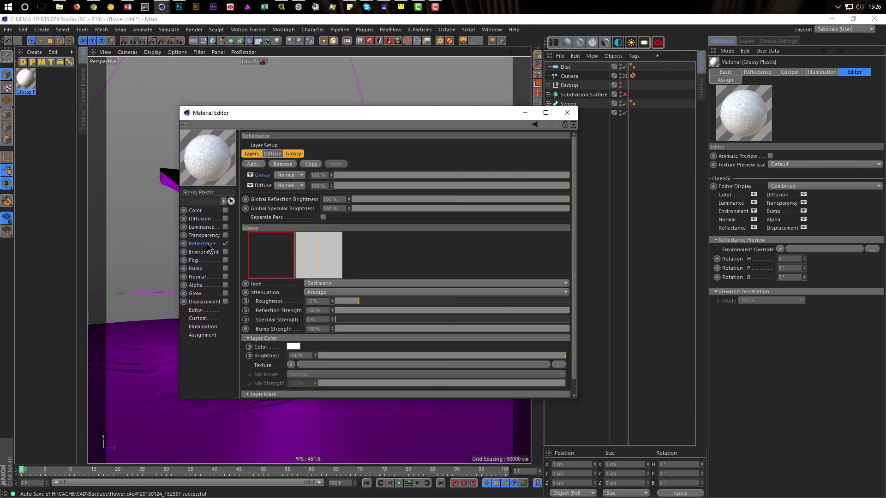
click(262, 186)
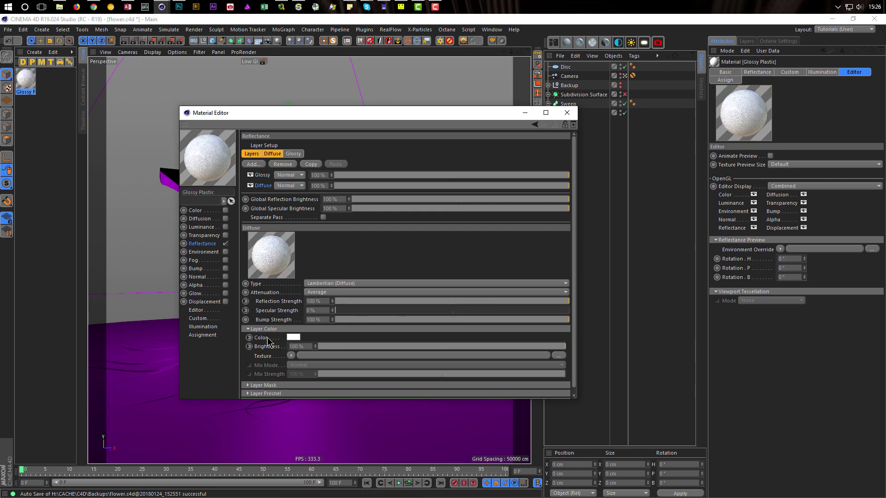
click(264, 176)
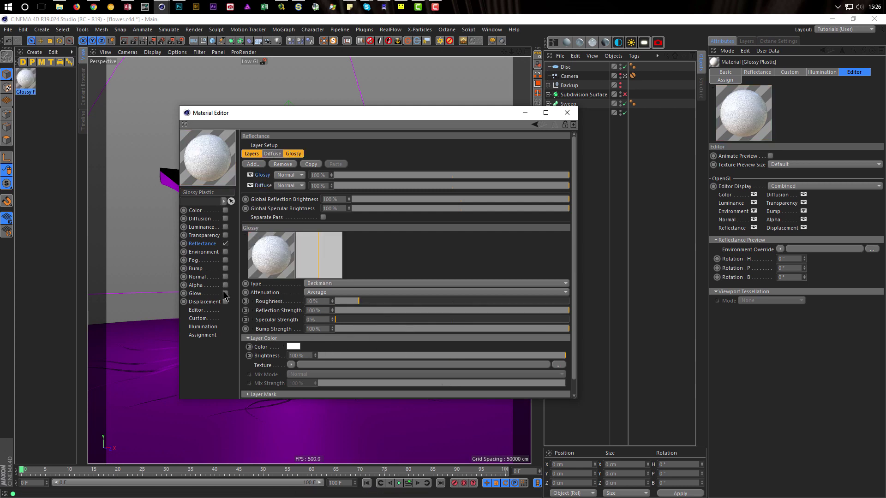
click(32, 81)
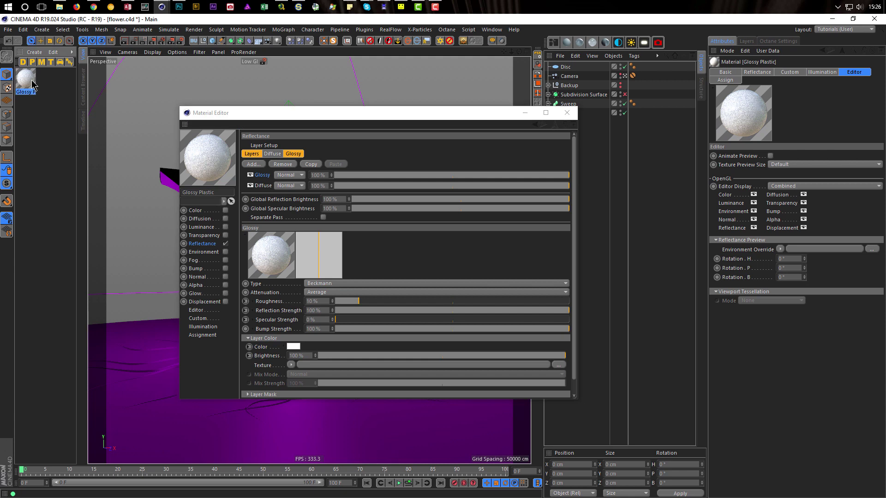
Step: Disable the Diffuse layer in the Glossy Plastic material's Reflectance, leaving only the Glossy layer active
click(790, 72)
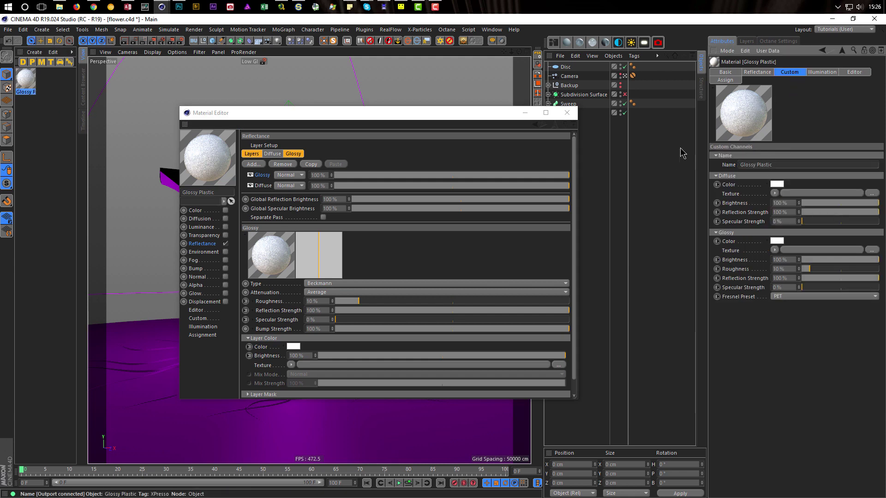
click(569, 113)
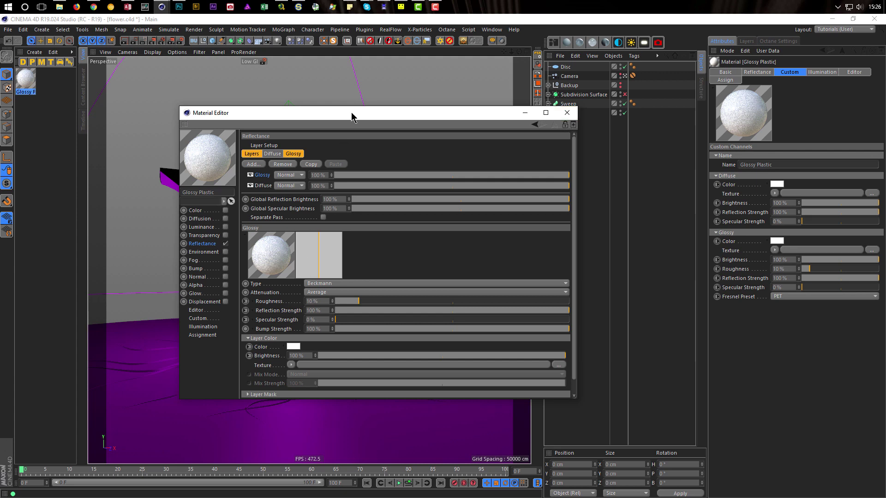
drag(352, 115, 542, 139)
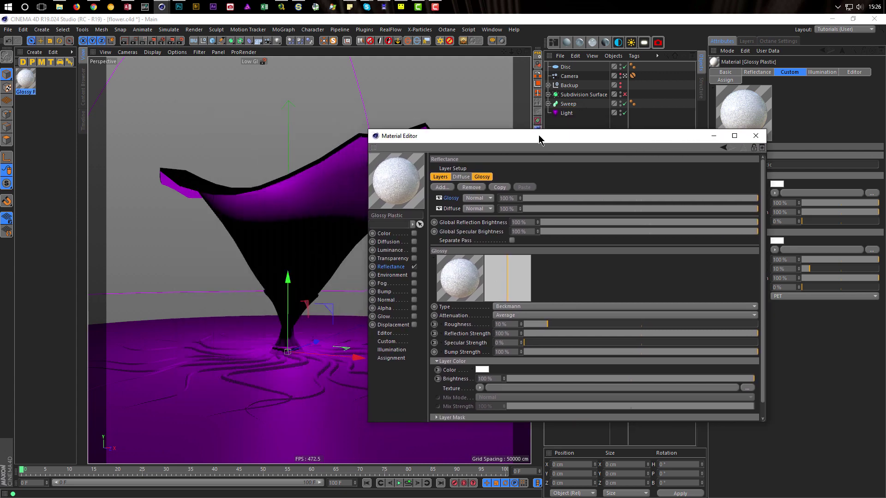
click(440, 210)
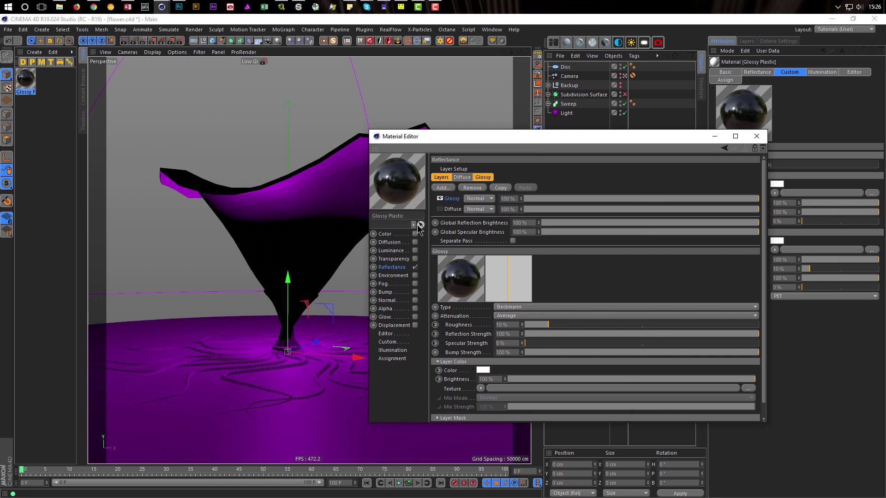
Step: Expand the Subdivision Surface and Flower hierarchies and apply the Glossy Plastic material to the flower's Cone
drag(511, 148, 503, 174)
click(548, 95)
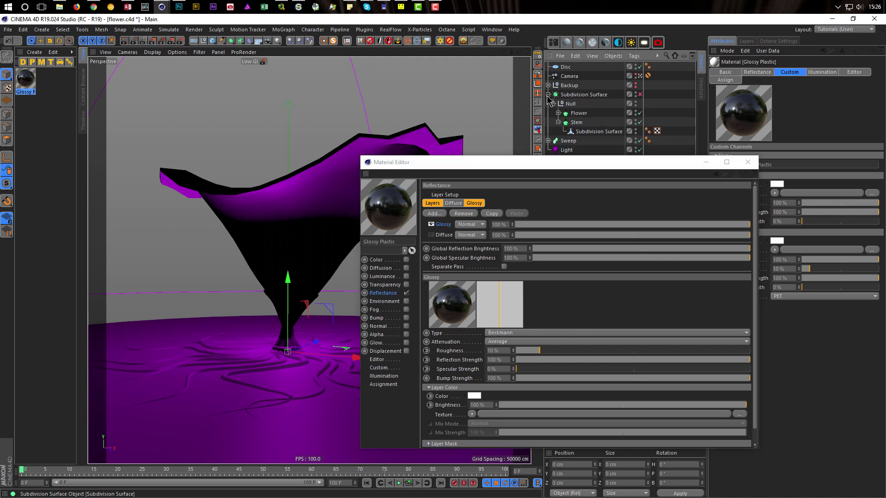
click(558, 113)
drag(25, 79, 583, 123)
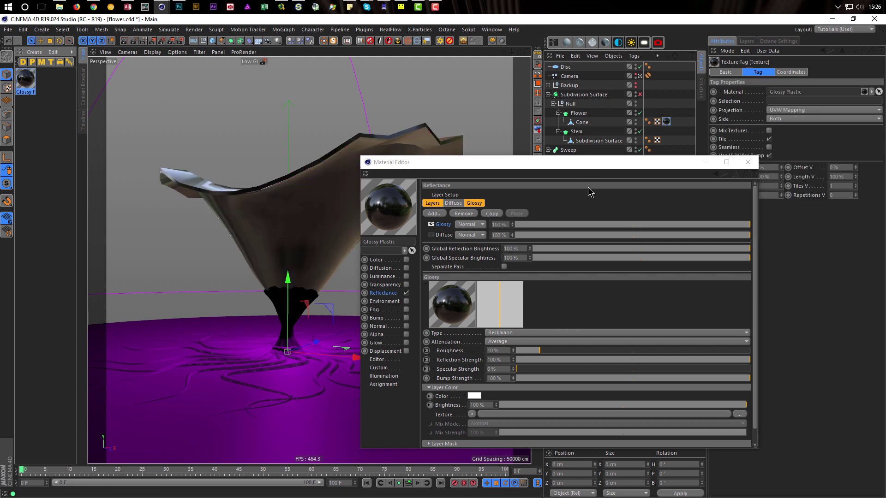
Step: Set the material's Glossy roughness to 22% and rename the material as Flower
drag(614, 170, 546, 171)
click(34, 83)
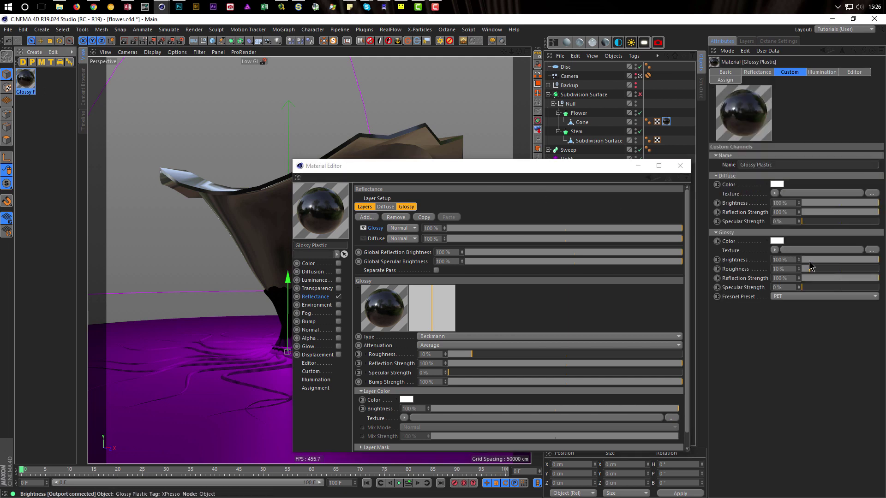
drag(812, 268, 815, 270)
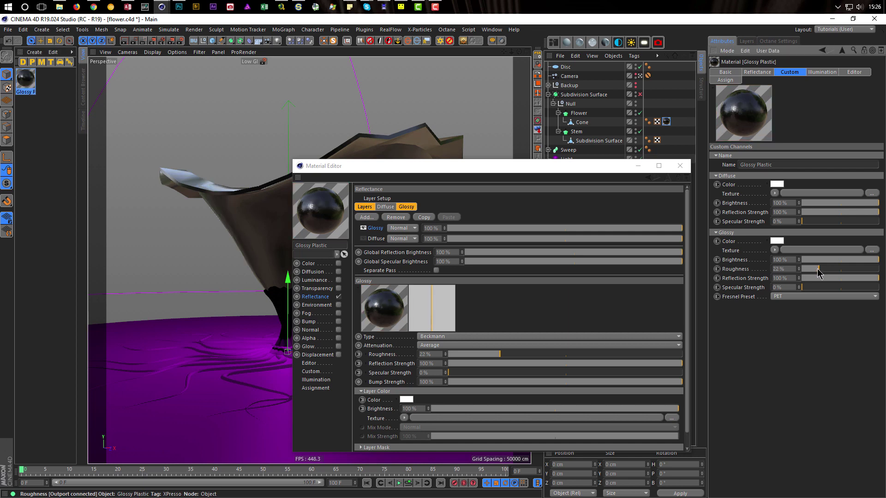
drag(793, 165, 706, 169)
text(Flower)
key(Return)
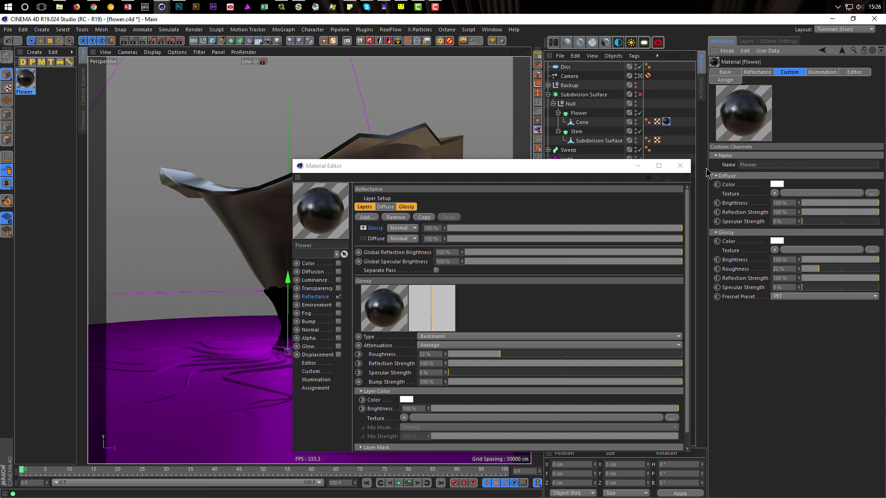
Step: Enable the Flower material's Luminance channel, load the Backlight effect shader as its texture, and open the shader's settings
click(339, 280)
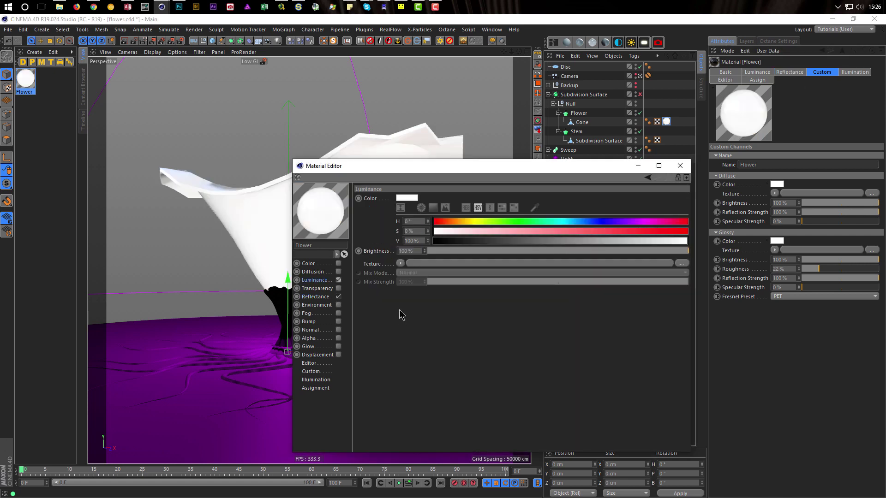
click(400, 263)
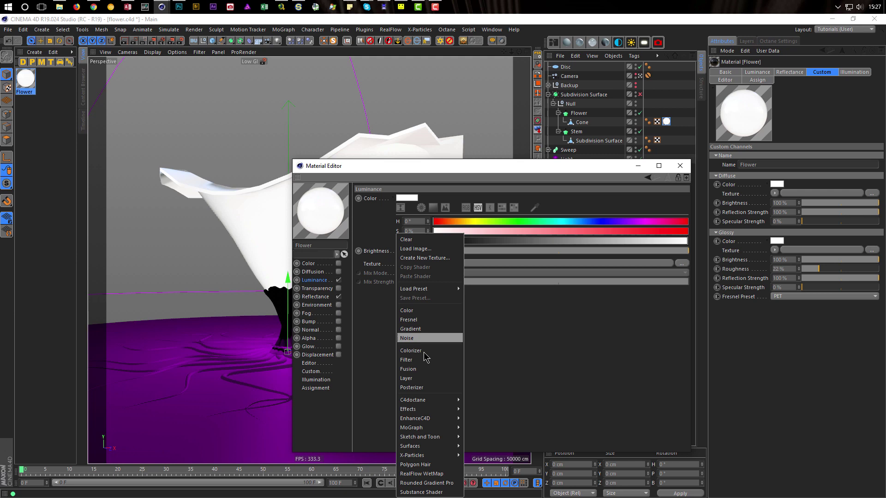
mouse_move(427, 412)
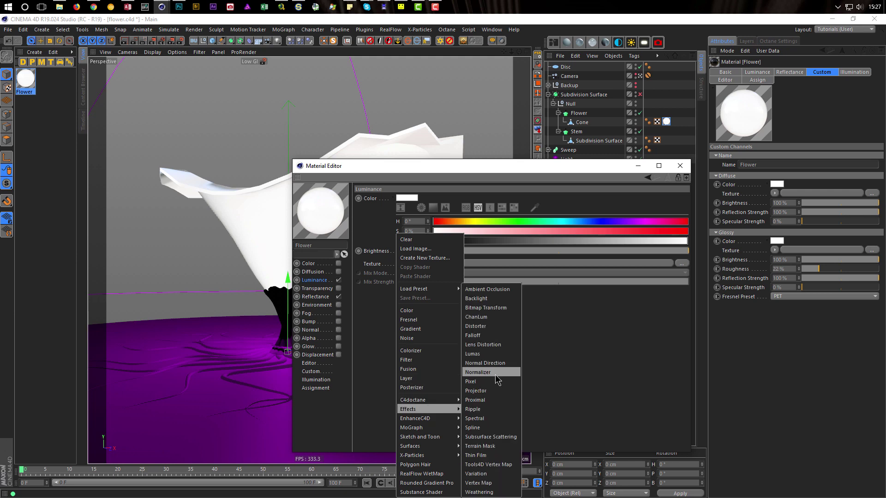
click(491, 302)
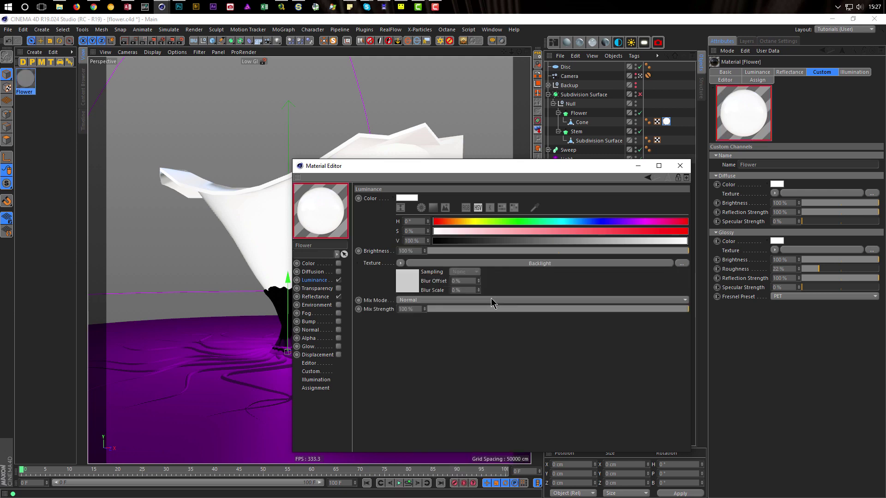
click(415, 290)
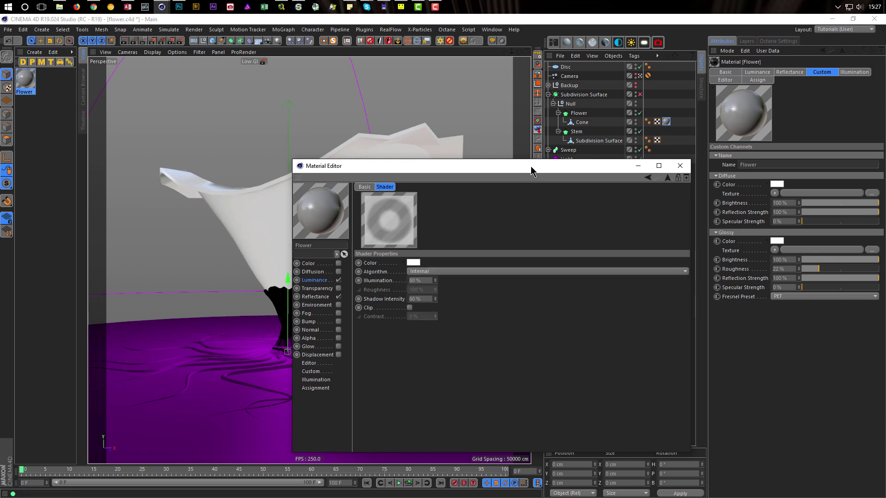
Step: Preview the flower in an interactive render region and enable Clip on the Backlight shader with a contrast of 20%
drag(531, 167, 653, 185)
key(alt+r)
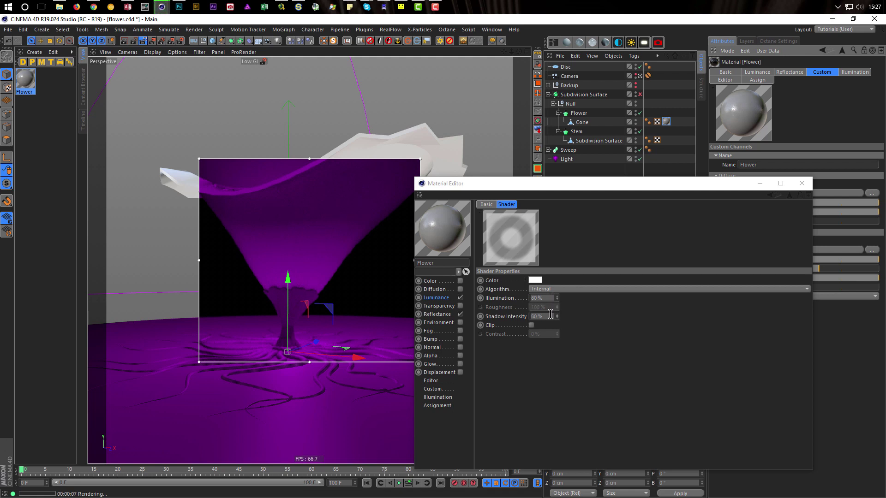
click(532, 326)
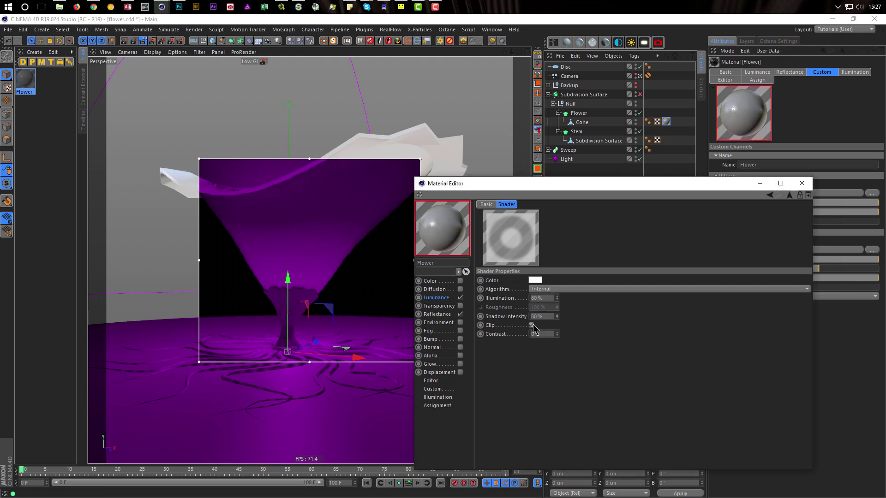
click(538, 334)
text(20)
key(Return)
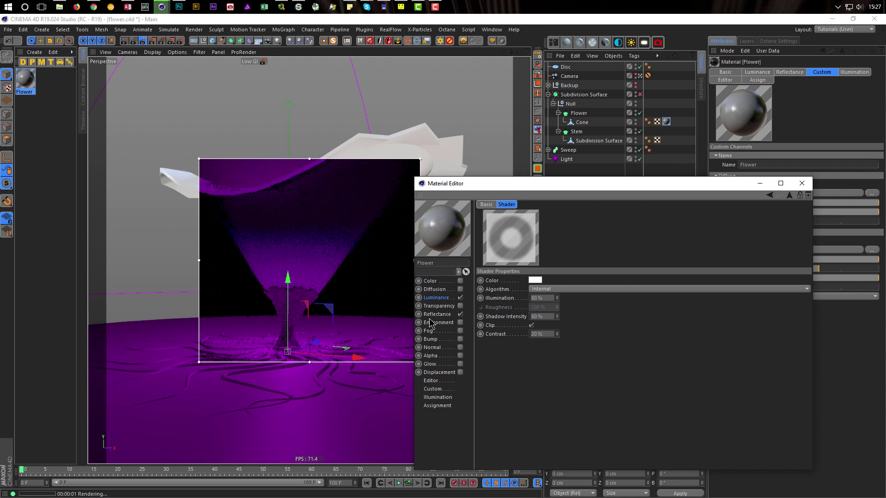
Step: Set the Backlight shader's Illumination to 100%, keeping the Internal algorithm
click(592, 291)
click(591, 291)
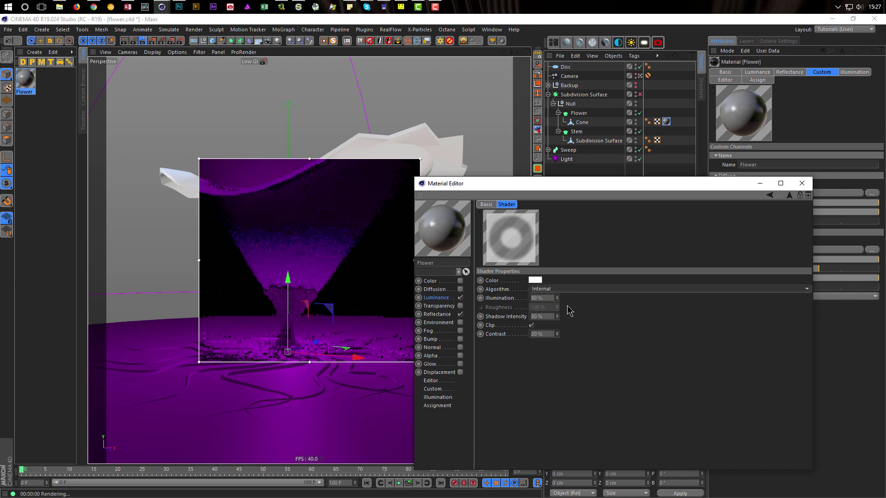
click(549, 297)
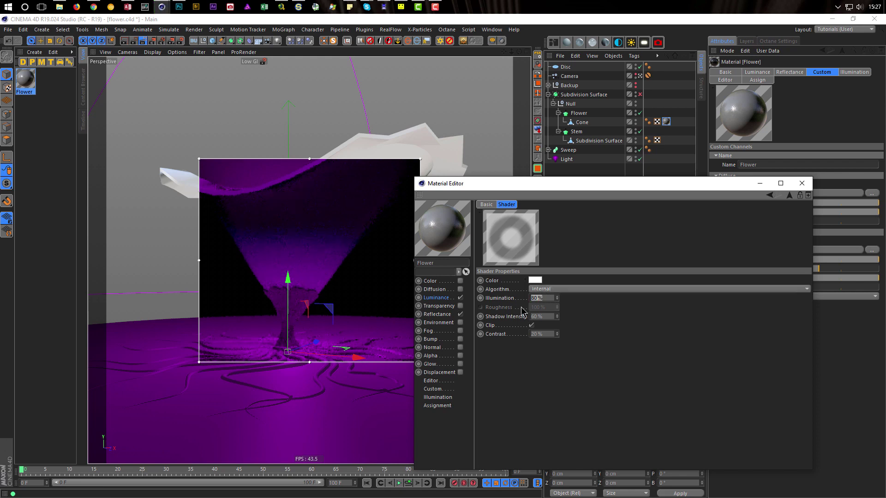
text(100)
key(Return)
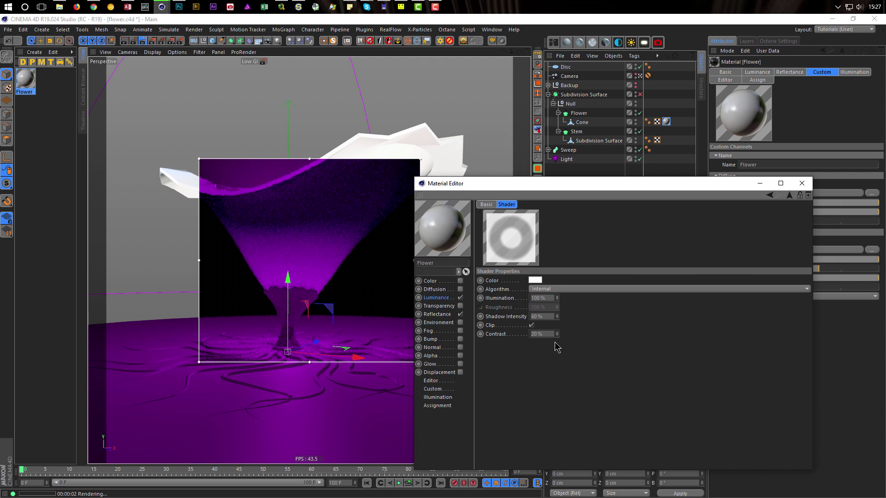
Step: Try a contrast of 50% on the Backlight shader and set it back to 20%
text(5)
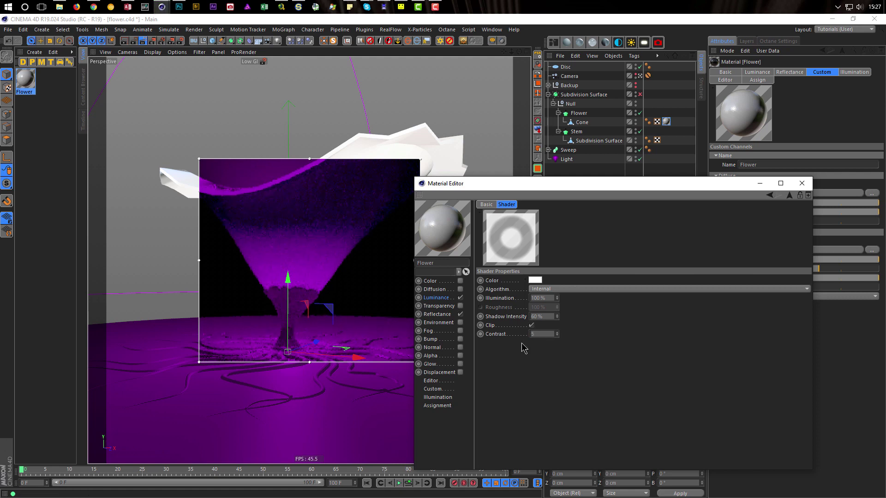
text(0)
key(Return)
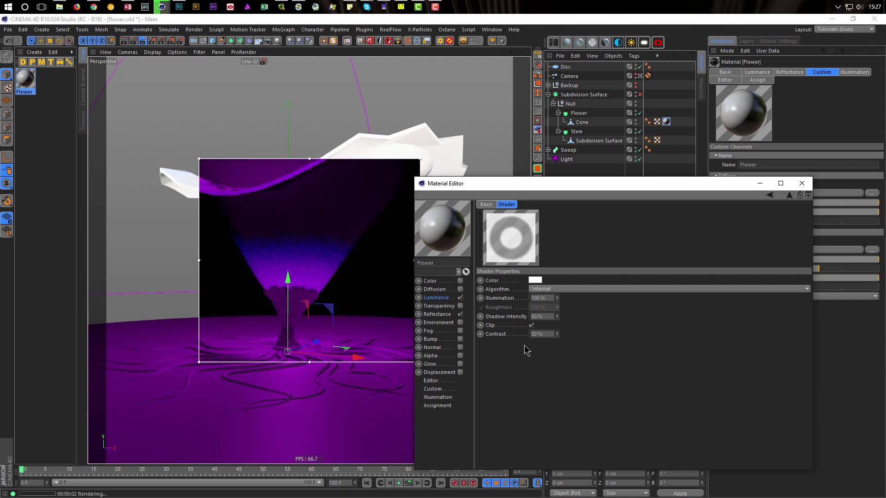
click(549, 334)
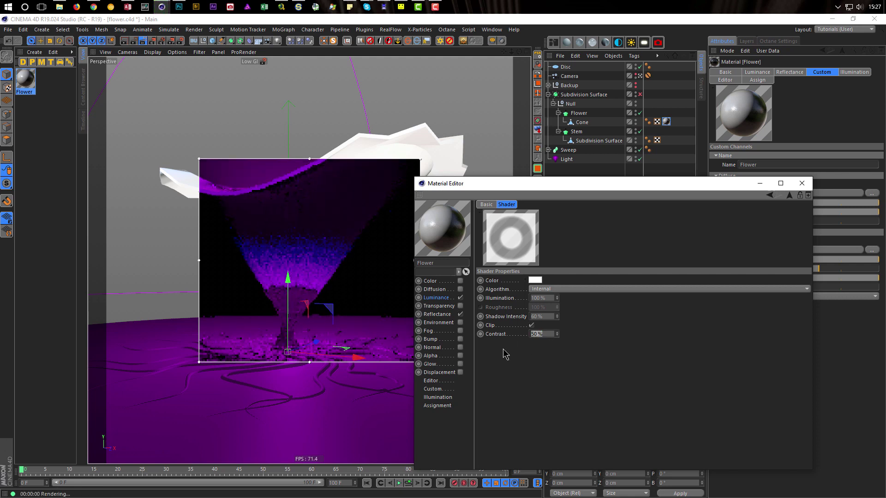
text(20)
key(Return)
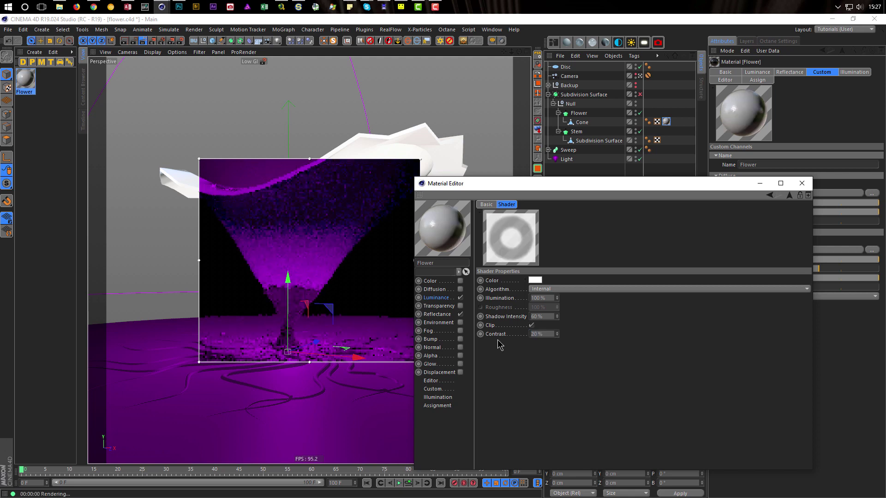
Step: Set the light's Falloff to Inverse Square (Physically Accurate) with a Radius/Decay of 50 cm
click(566, 159)
drag(592, 192, 524, 317)
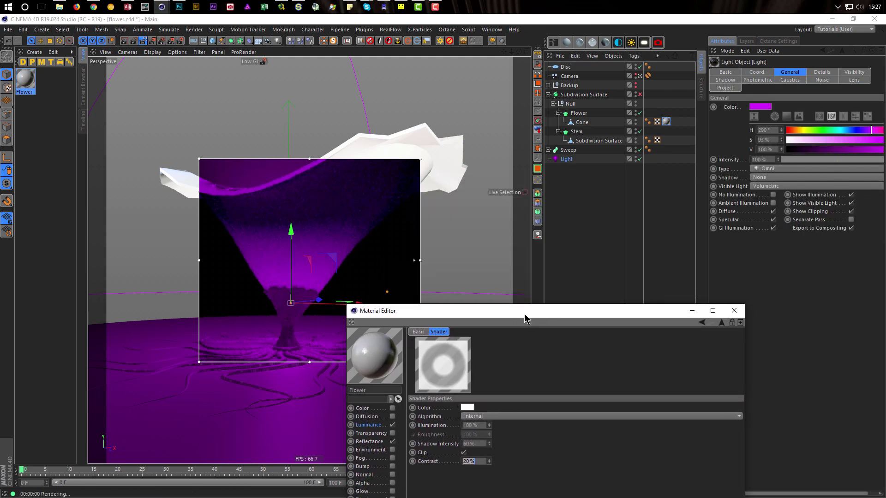
click(769, 186)
click(769, 187)
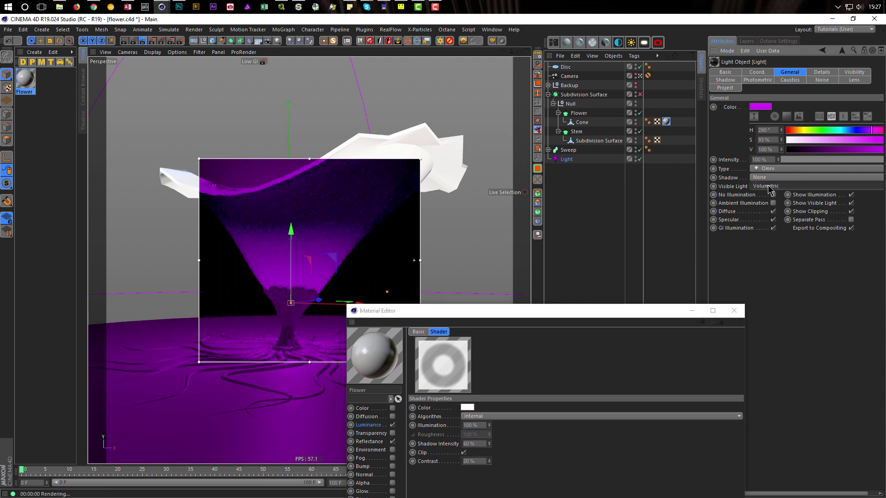
click(814, 75)
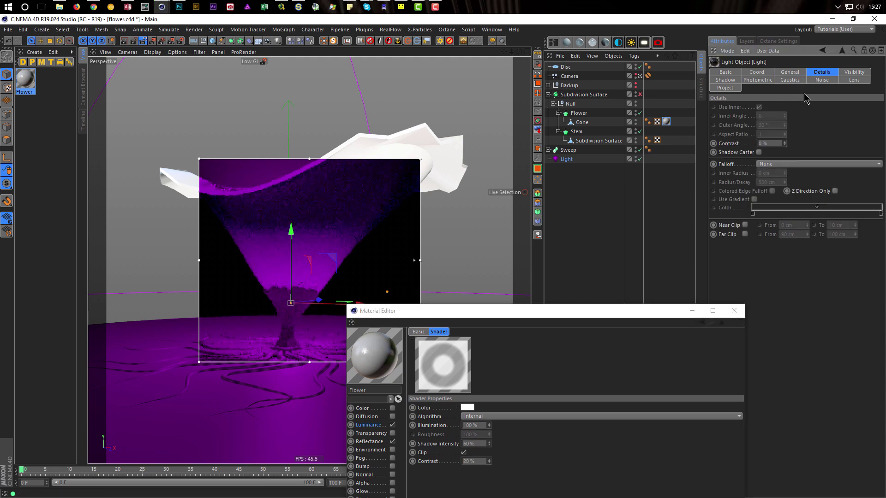
click(768, 164)
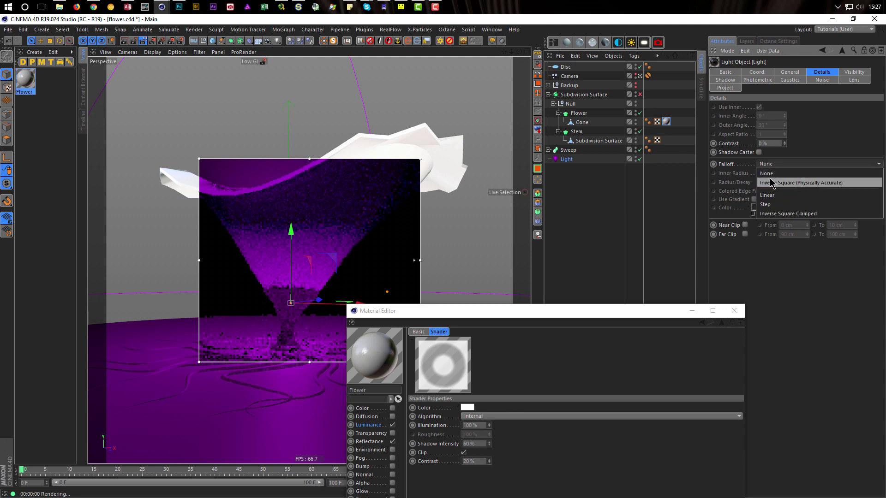
click(770, 183)
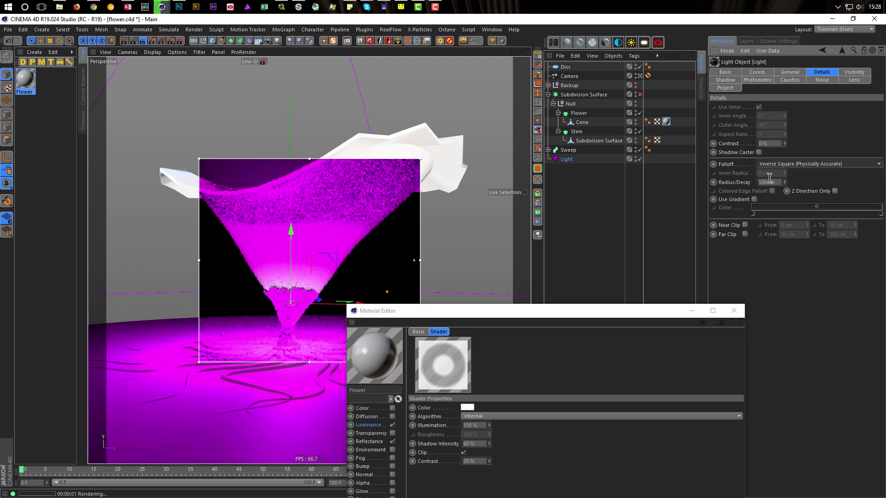
click(770, 181)
text(50)
key(Return)
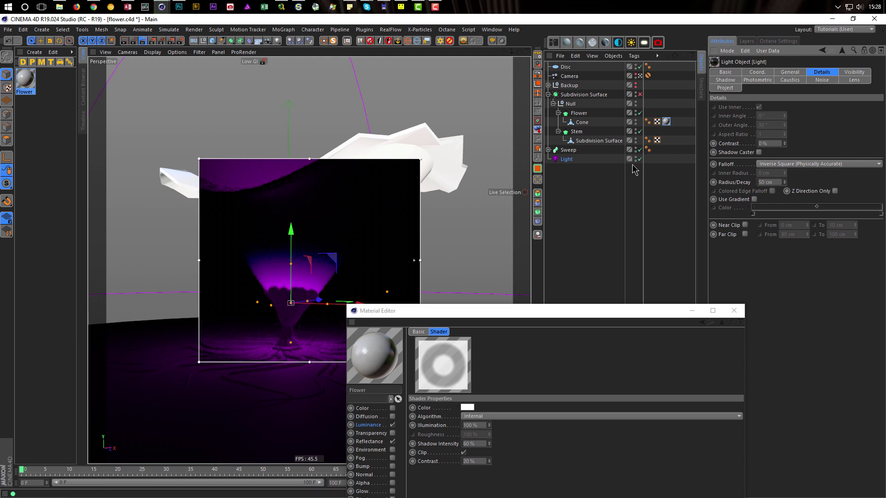
Step: Set the Outer Distance of the light's visibility to 80 cm
click(852, 74)
double_click(789, 163)
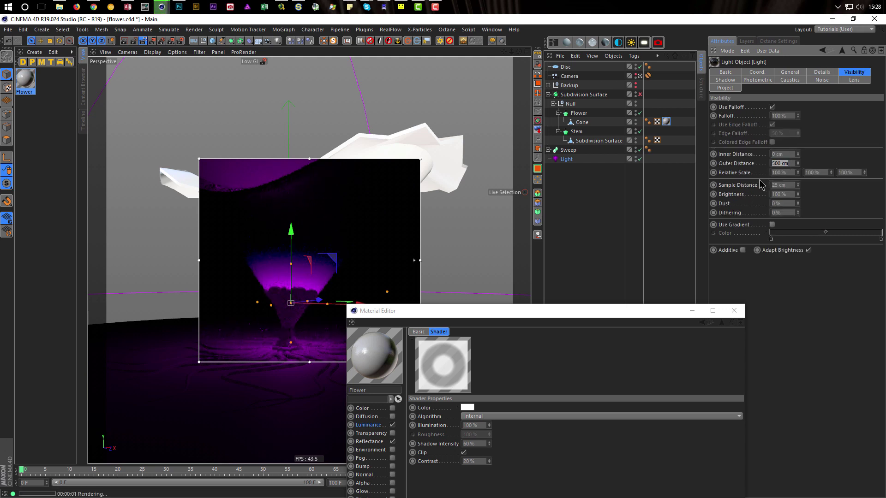
text(803)
key(Return)
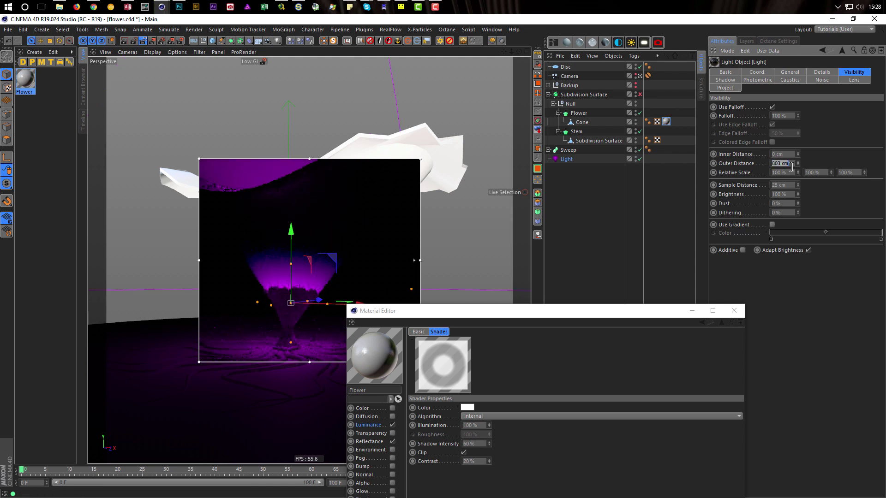
text(80)
key(Return)
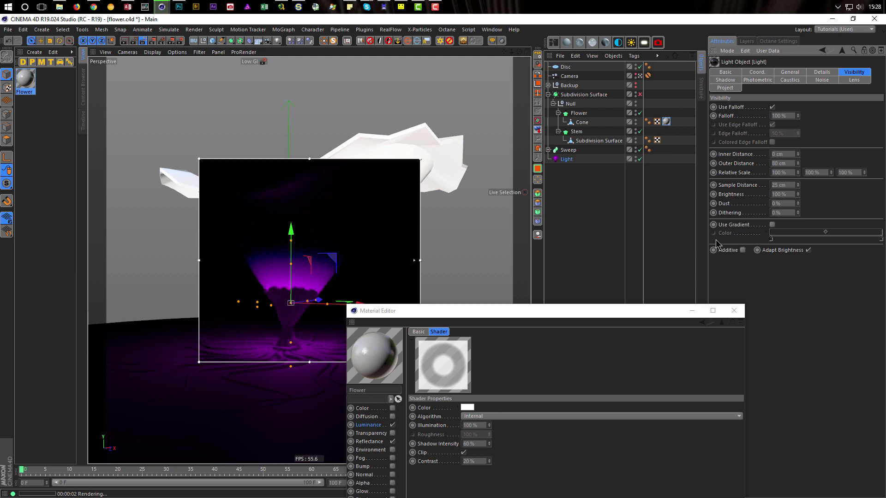
Step: Try the Simple algorithm on the Backlight shader and set it back to Internal
drag(625, 316, 718, 248)
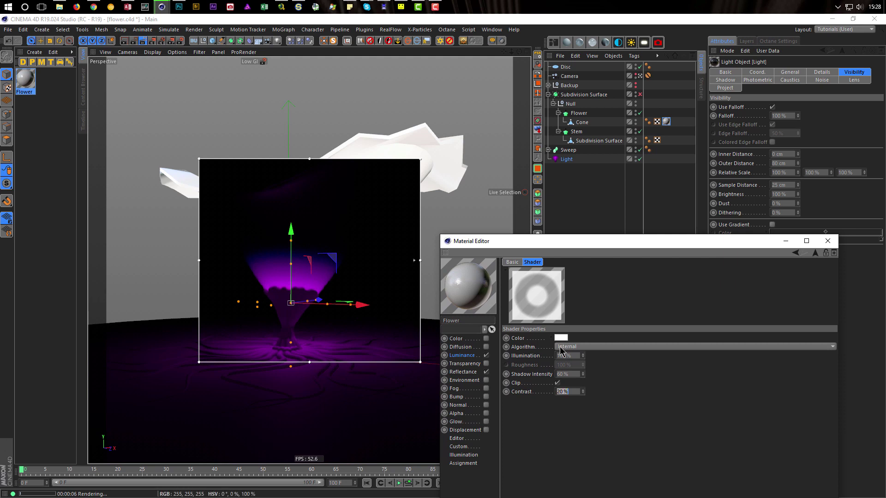
click(588, 346)
click(590, 358)
click(592, 347)
click(594, 378)
click(601, 347)
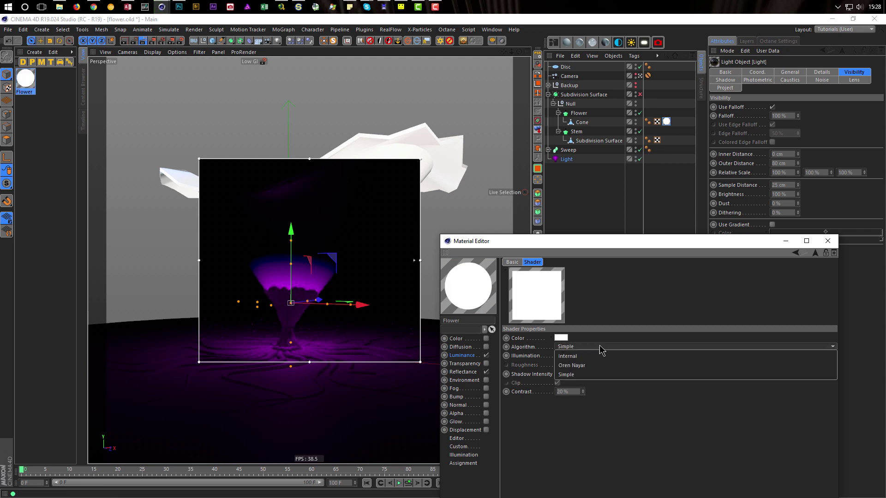
click(599, 357)
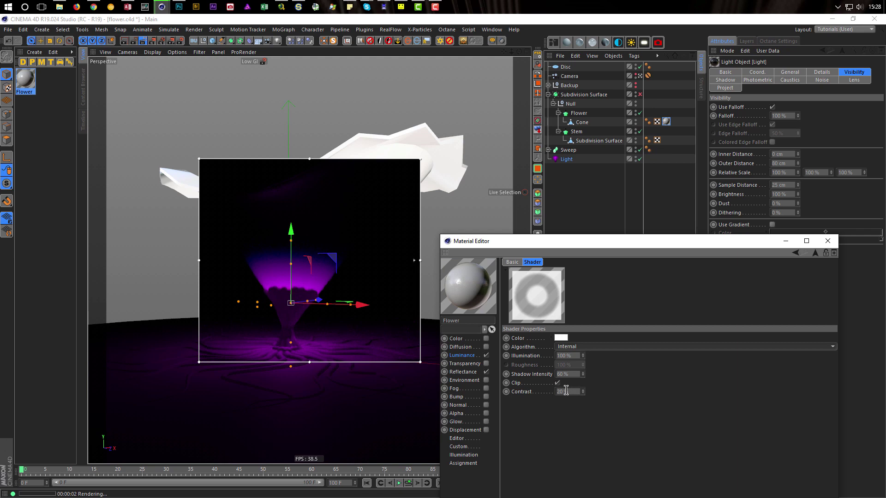
Step: Set the Flower material's Luminance Mix Mode to Multiply and its Brightness to 150%
click(471, 356)
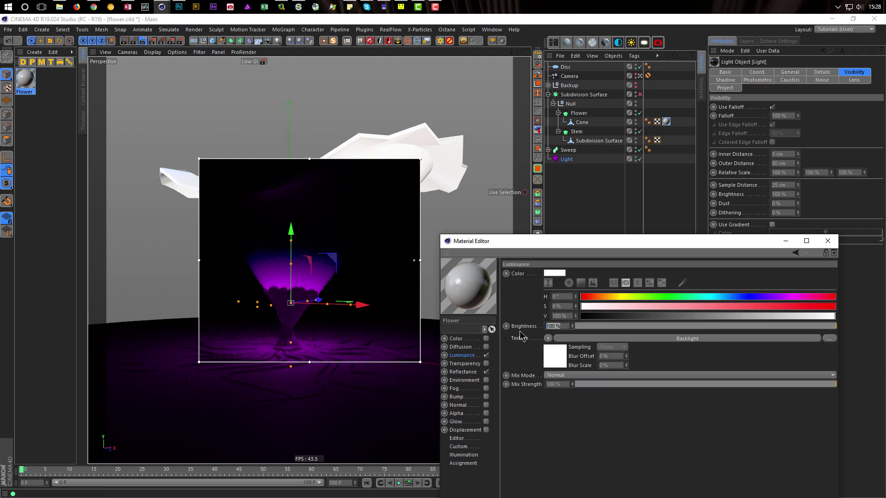
click(597, 374)
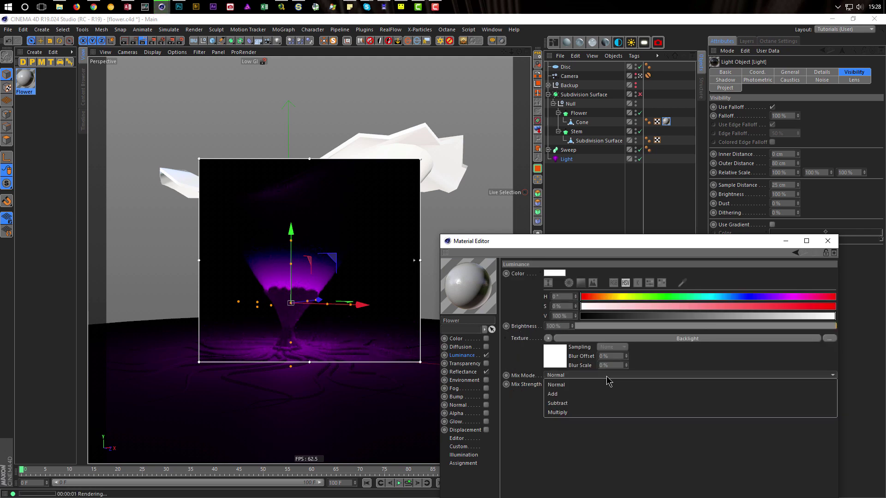
click(605, 412)
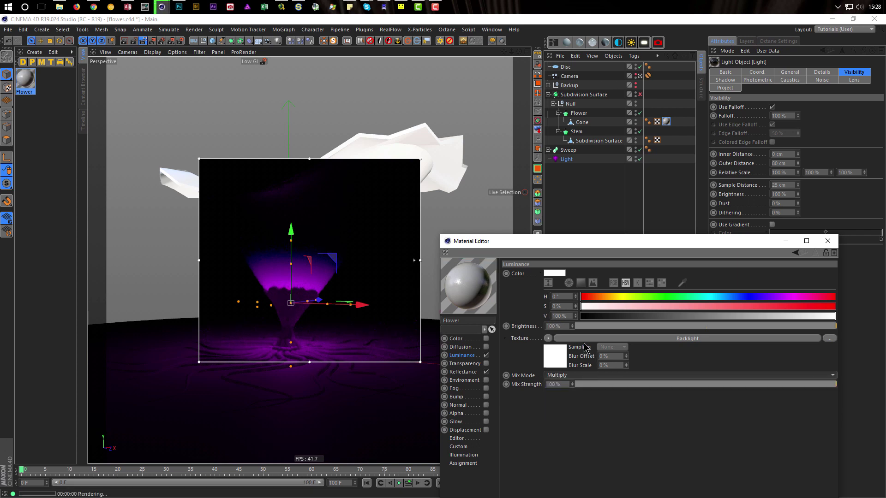
click(553, 326)
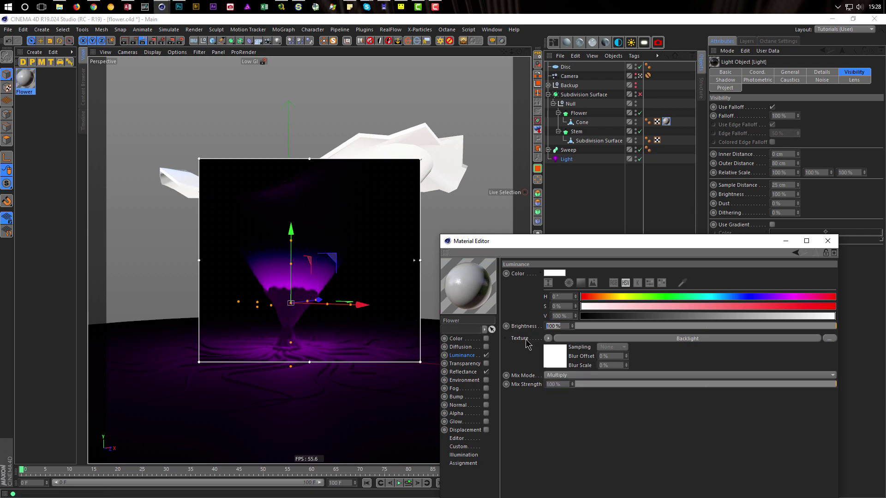
text(150)
key(Return)
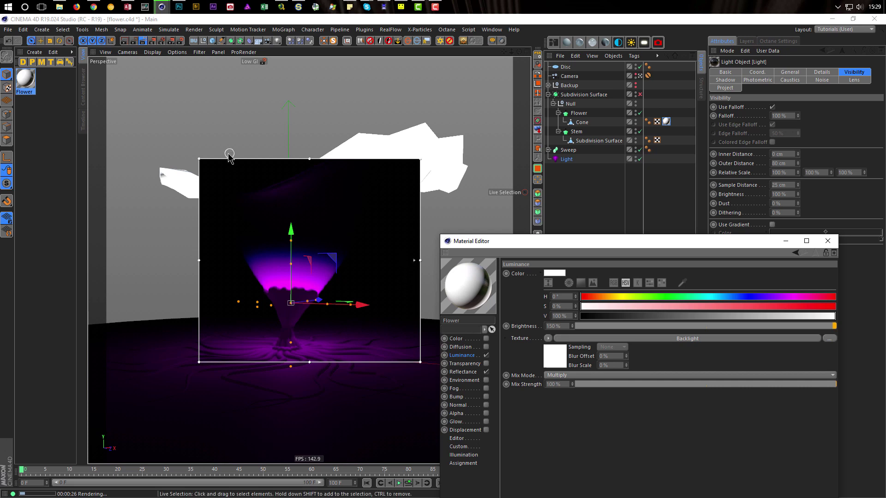
Step: Enlarge the interactive render region to cover the whole flower and close the Material Editor
drag(196, 157, 148, 131)
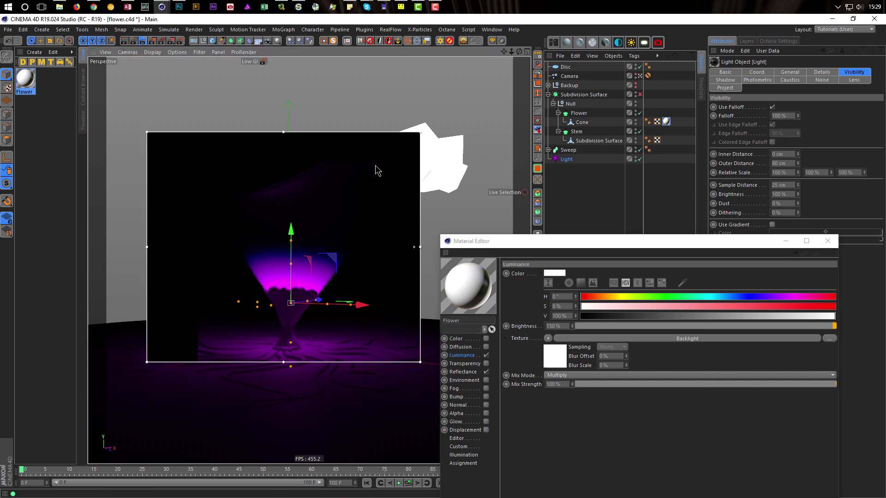
drag(420, 133, 486, 119)
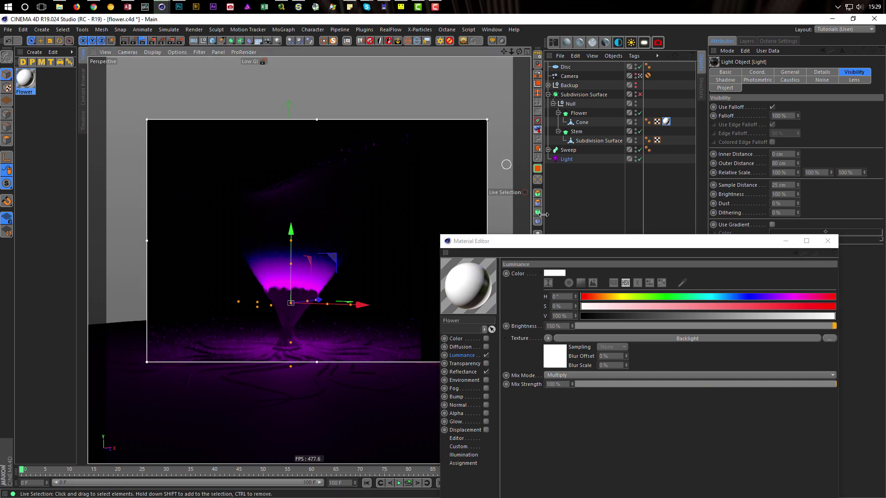
click(834, 244)
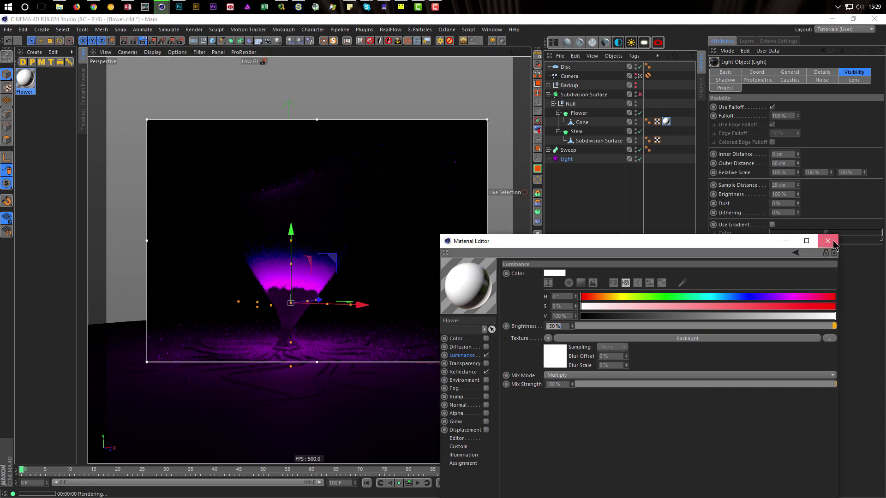
click(833, 243)
Step: Duplicate the purple light and colour the copy yellow with hue 58° and saturation 100%
click(571, 160)
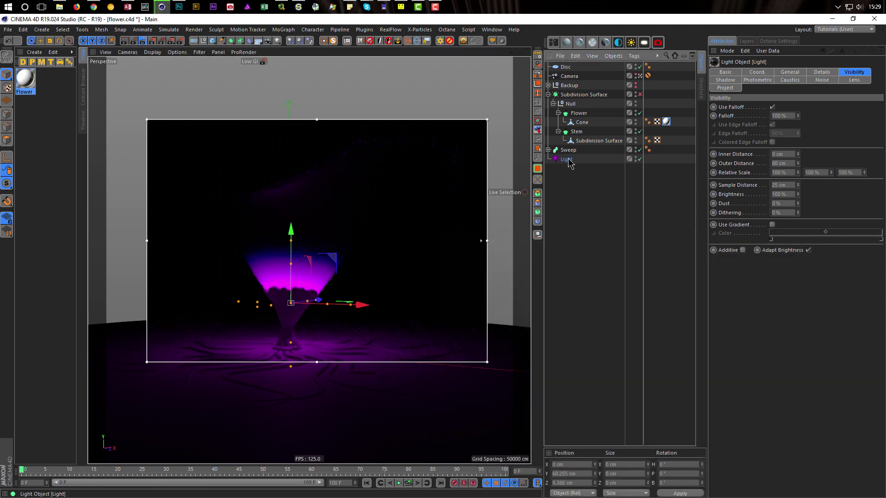
ctrl+drag(570, 160, 568, 169)
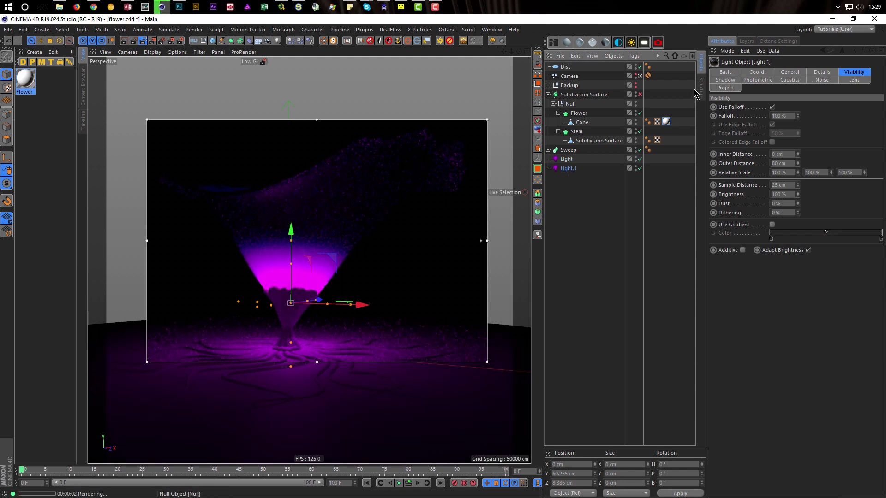
click(789, 73)
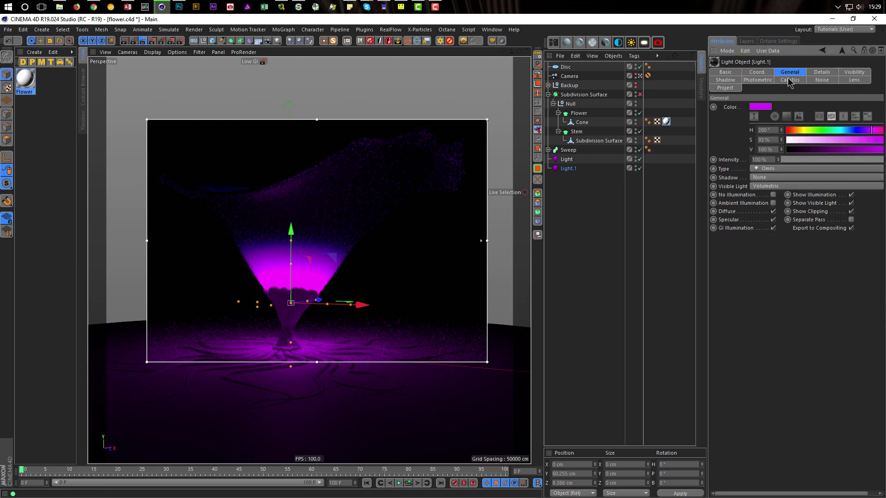
click(803, 131)
drag(849, 140, 884, 165)
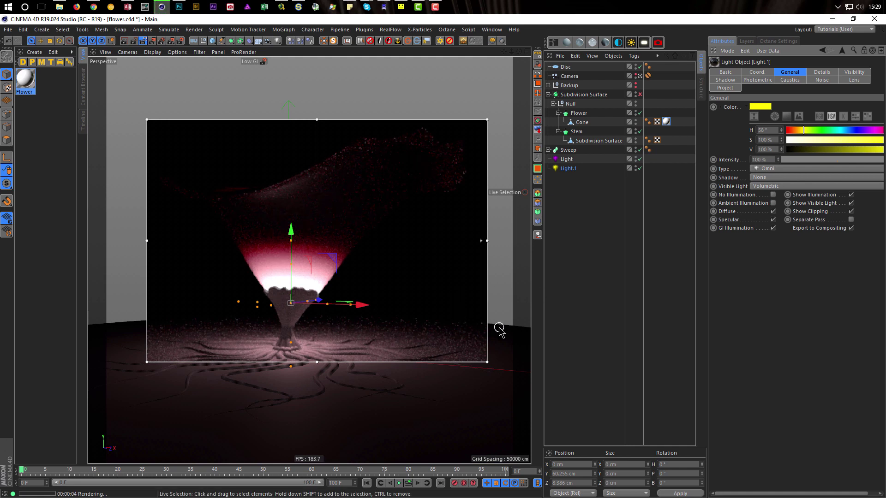
Step: Move the yellow light up into the flower's left side, to about X -65 cm and Y 187 cm
drag(292, 233, 286, 144)
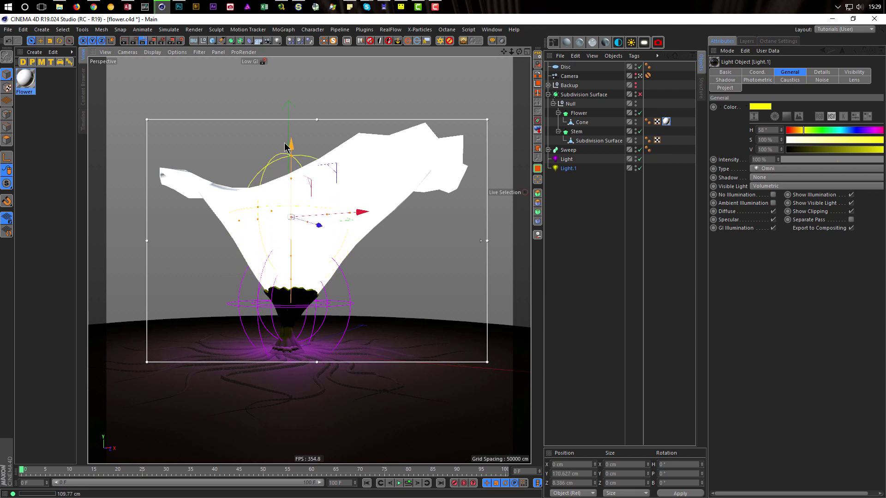
drag(361, 215, 303, 211)
drag(246, 145, 245, 136)
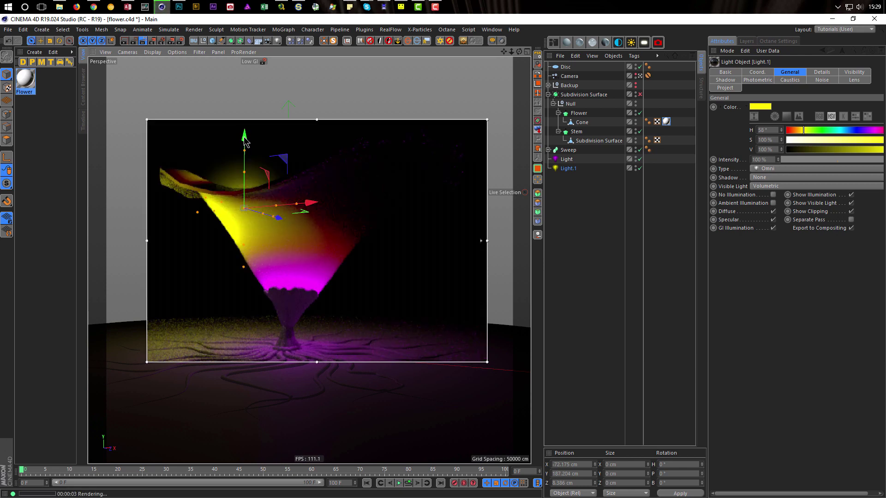
drag(300, 203, 315, 207)
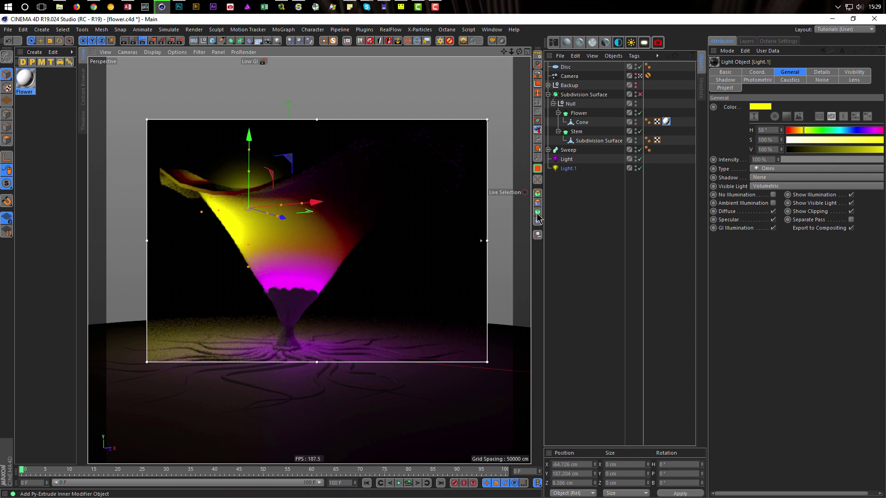
Step: Duplicate the yellow light and colour the copy blue with hue 202° and saturation 94%
click(568, 169)
ctrl+drag(568, 172, 577, 194)
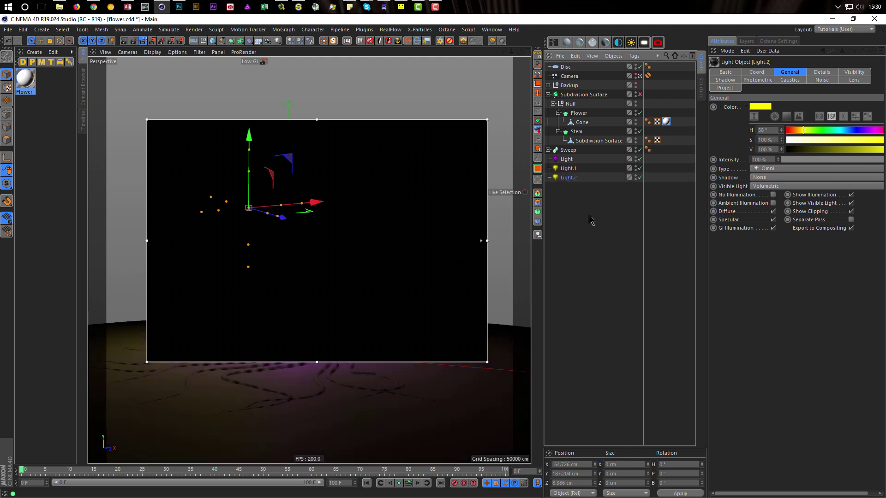
drag(860, 132, 846, 129)
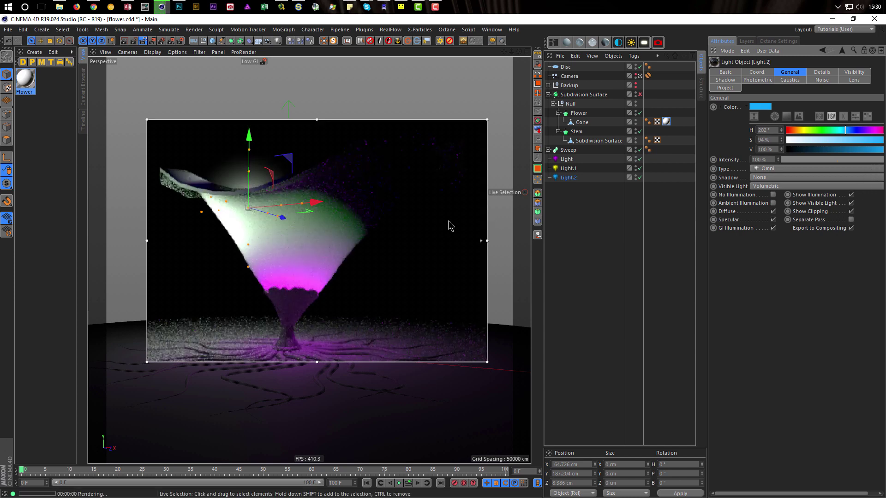
Step: Move the blue light to the flower's right rear side, at about X 91 cm and Z 85 cm, using the four-view layout
drag(319, 203, 432, 202)
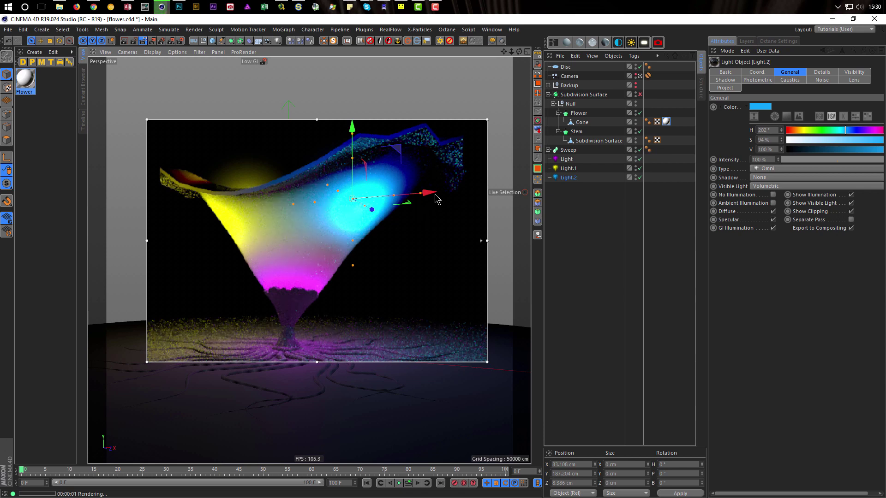
click(143, 41)
middle_click(391, 259)
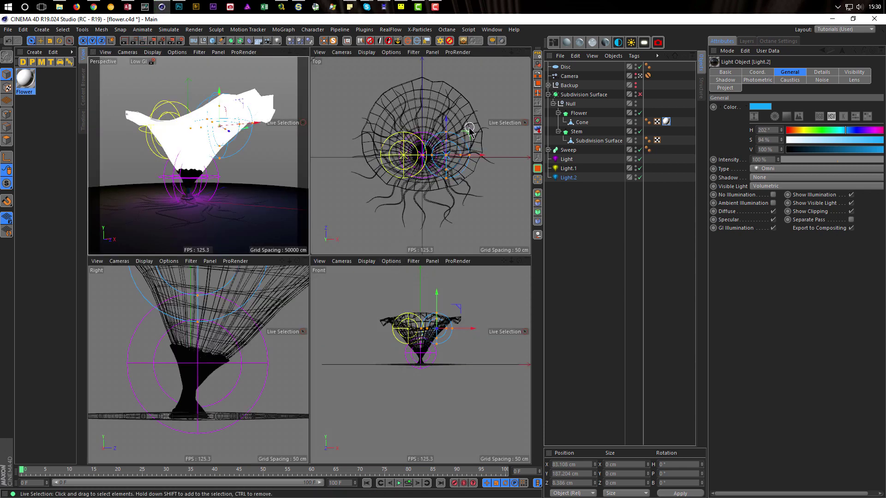
drag(469, 133, 472, 121)
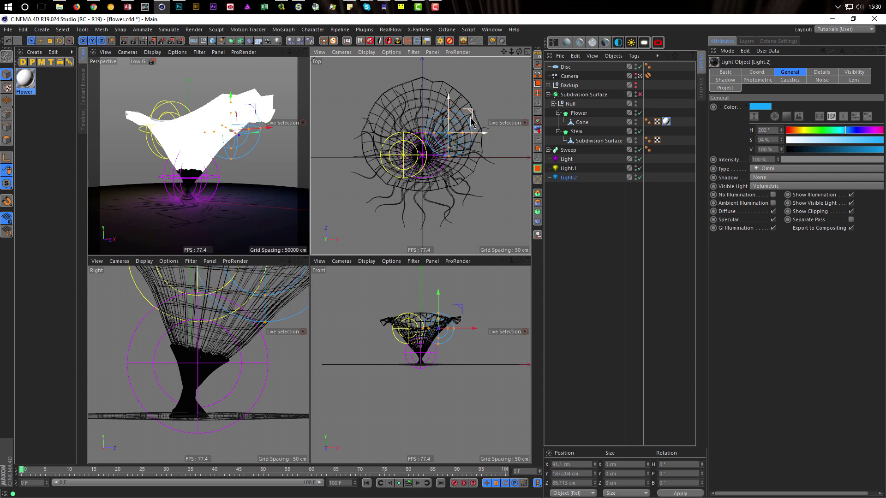
Step: Restart the interactive render region in the Perspective view
click(143, 41)
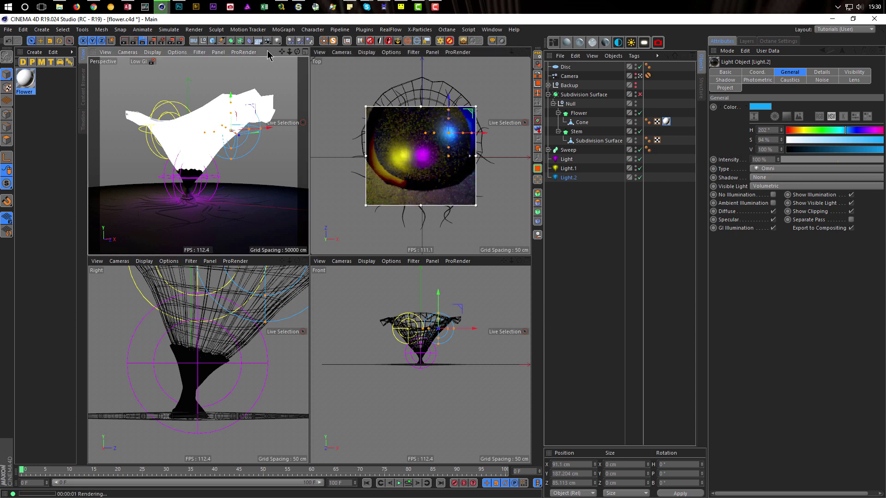
click(143, 42)
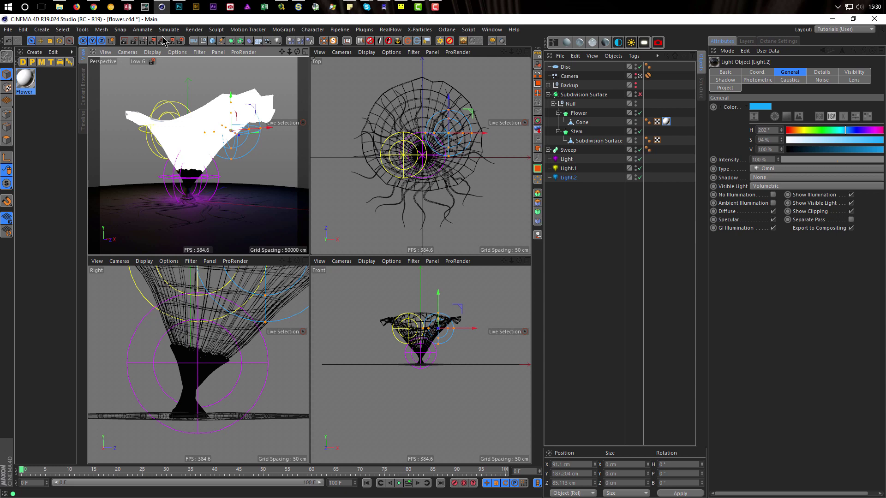
click(143, 41)
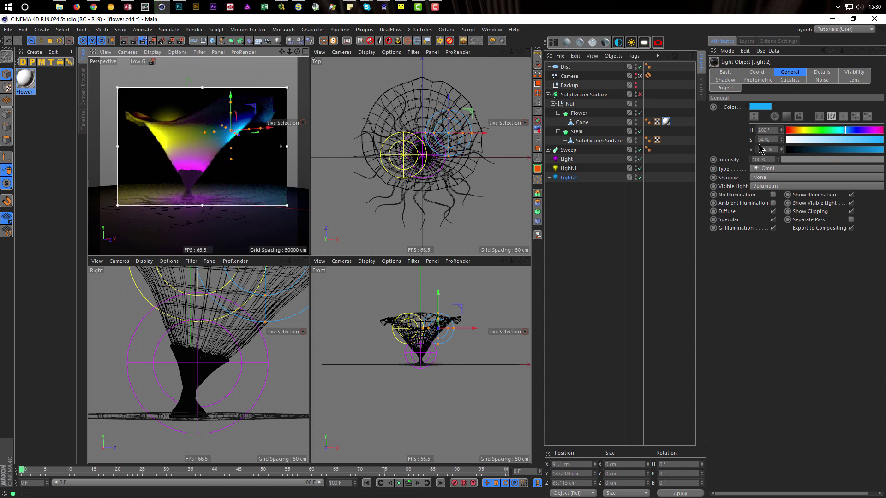
Step: Set the Outer Distance of the blue light's visibility to 120 cm
click(819, 72)
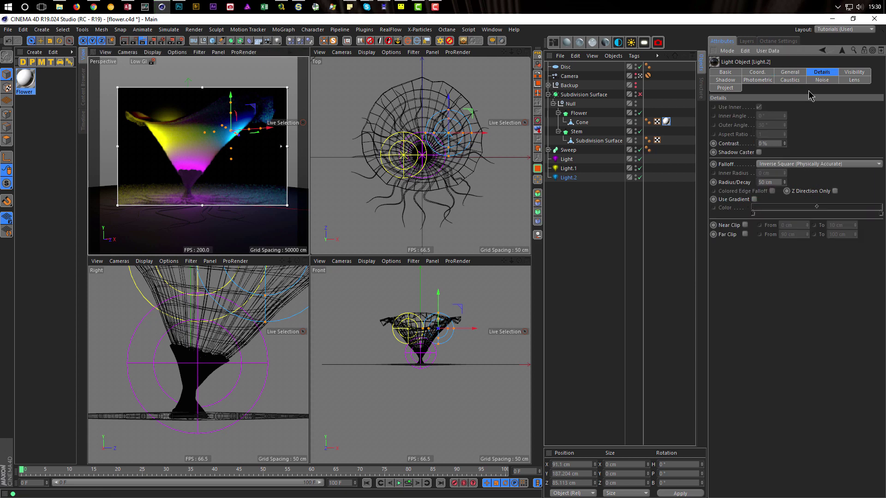
click(844, 74)
click(780, 164)
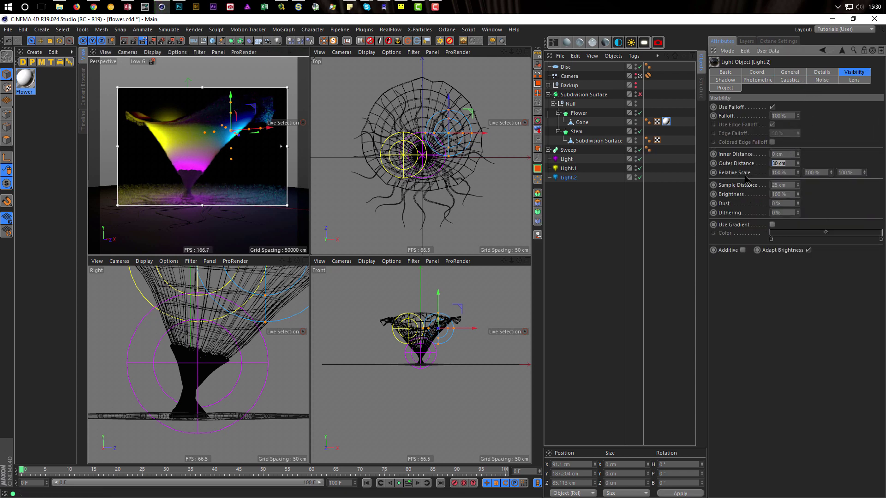
text(120)
key(Return)
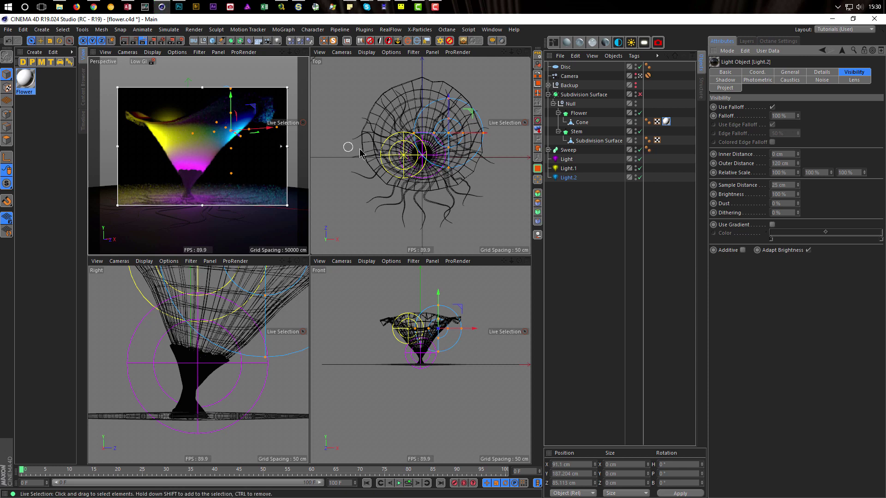
Step: Reposition the blue light near the flower's raised rim, at about X 82 cm, Y 237 cm and Z 101 cm
drag(472, 114, 468, 111)
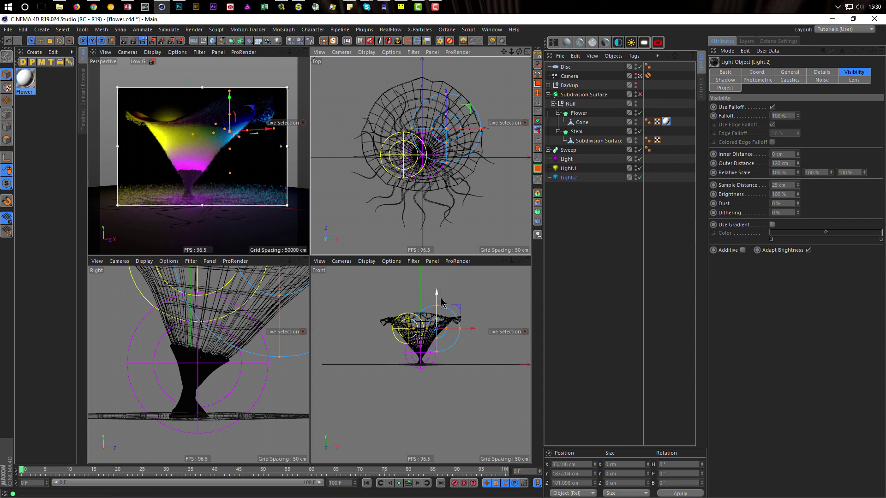
drag(439, 297, 439, 289)
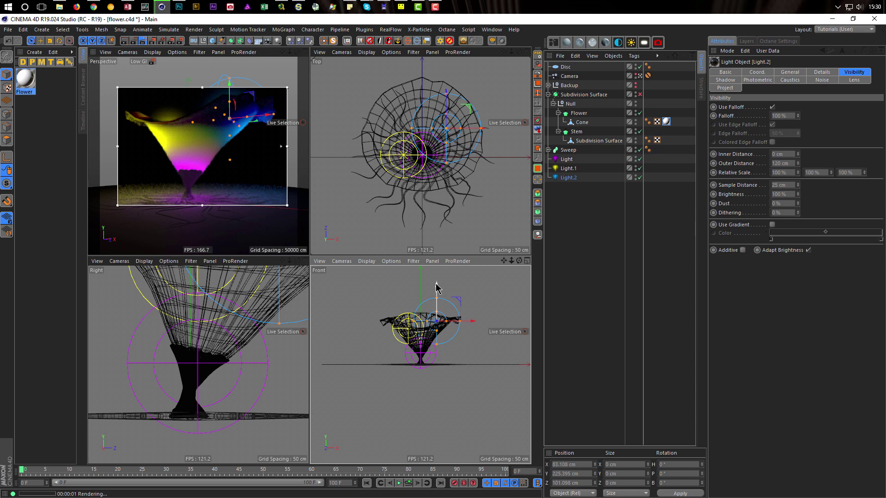
drag(437, 287, 437, 285)
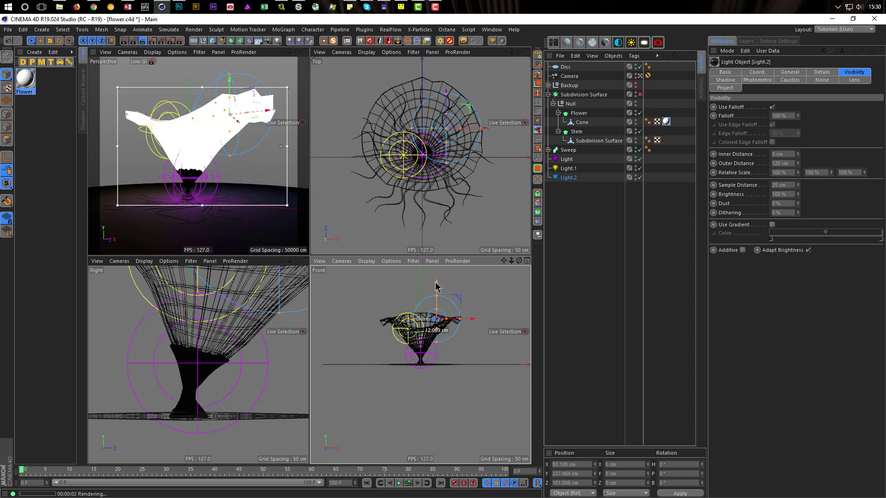
drag(473, 319, 471, 319)
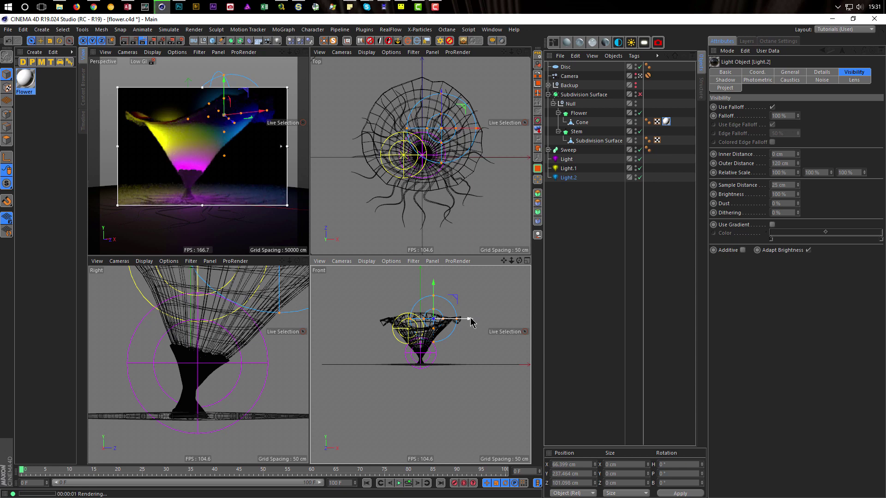
drag(471, 319, 472, 319)
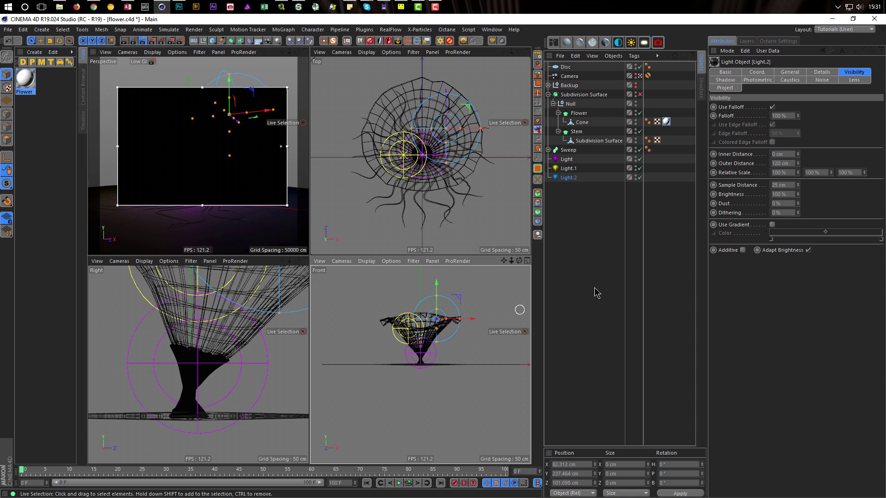
Step: Set the Radius/Decay of the blue light's inverse square falloff to 70 cm
click(821, 72)
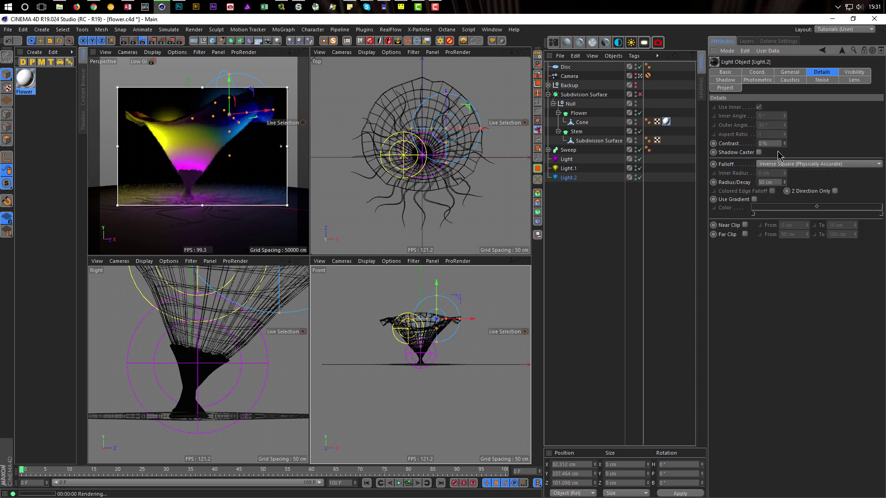
drag(777, 184, 731, 204)
text(70)
key(Return)
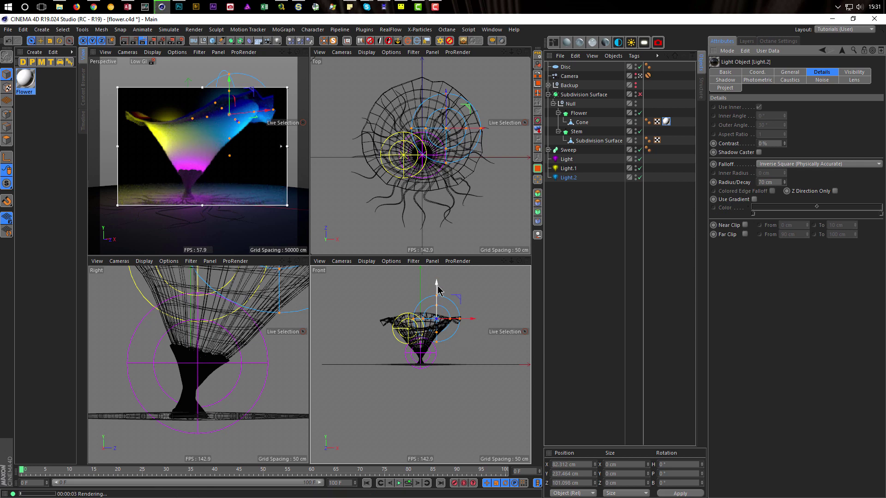
Step: Raise the blue light to about Y 252 cm and shift it along X to about 83 cm
drag(439, 288, 439, 286)
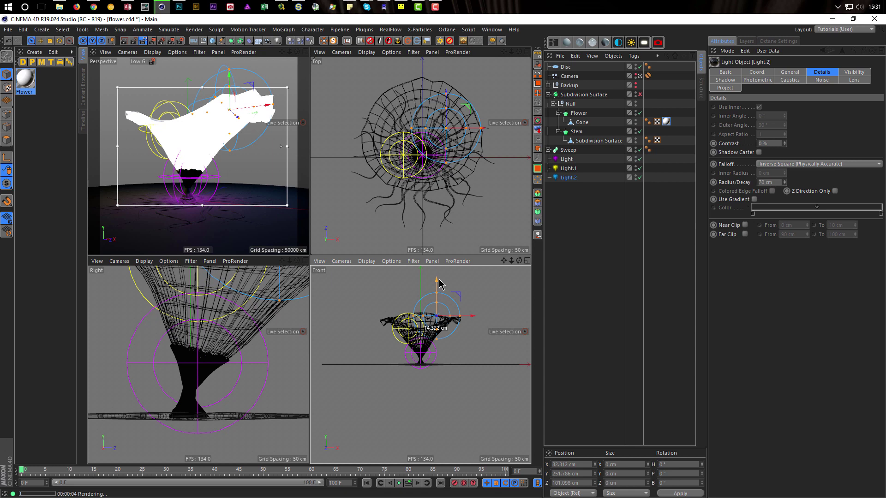
drag(478, 322, 480, 317)
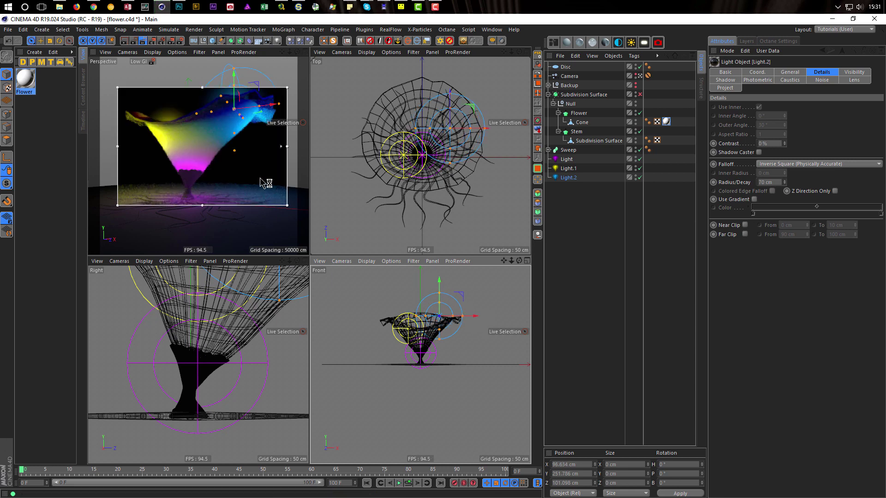
middle_click(243, 176)
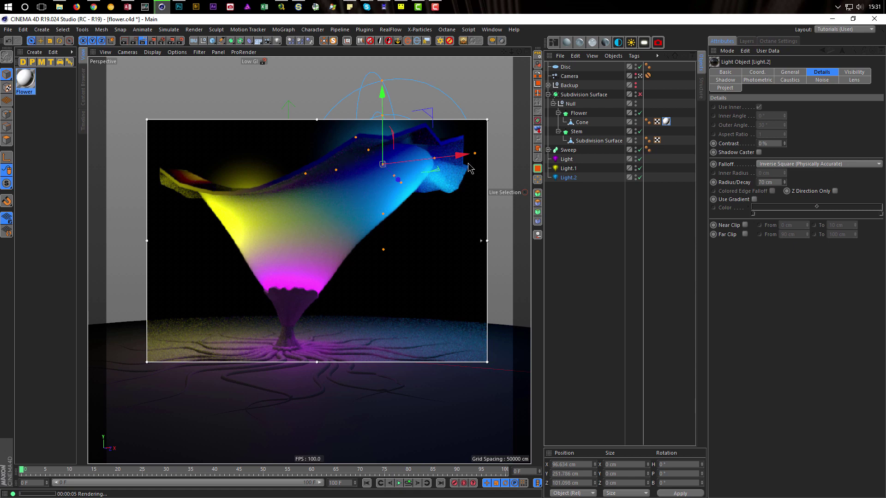
drag(465, 163, 456, 163)
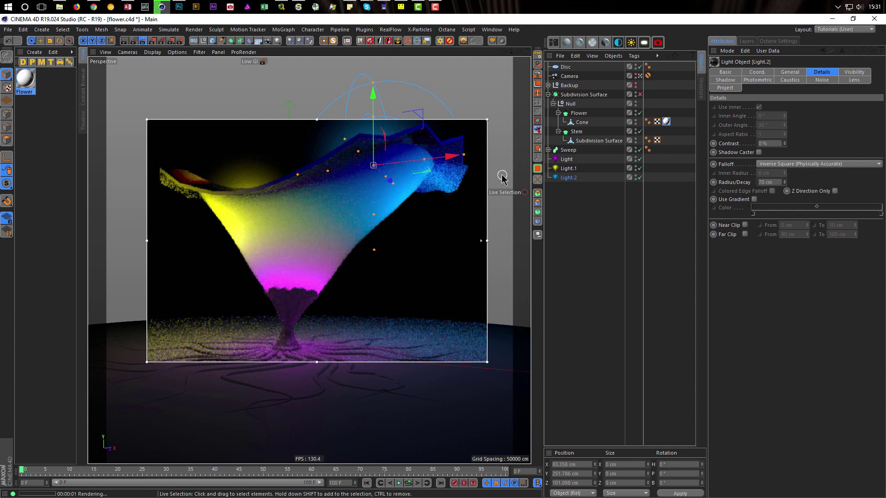
Step: Set the blue light's falloff Radius/Decay to 60 cm
click(773, 182)
text(60)
key(Return)
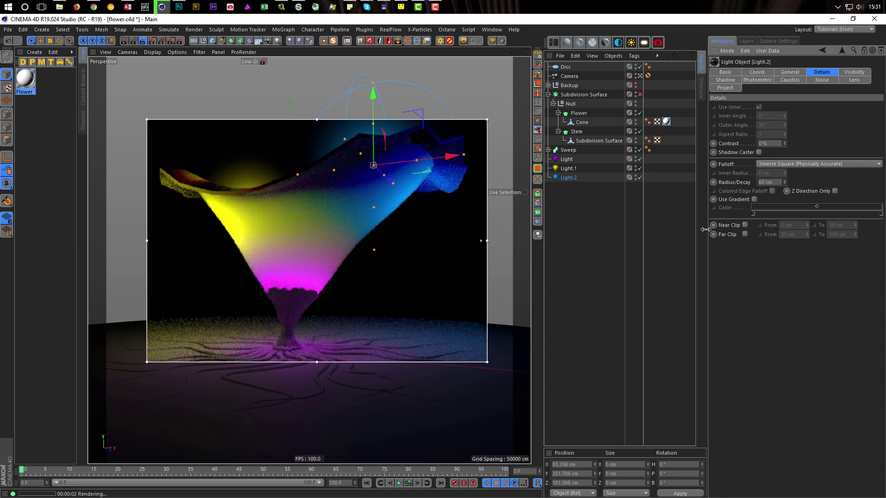
Step: Move the blue light to about X 94 cm and Z 74 cm using the Perspective and Top views, ending in the full Perspective view
drag(454, 156, 461, 157)
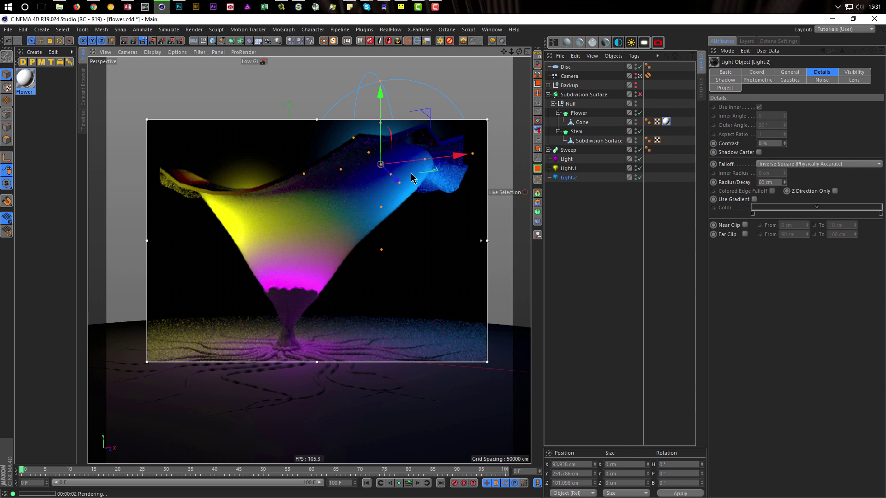
middle_click(406, 178)
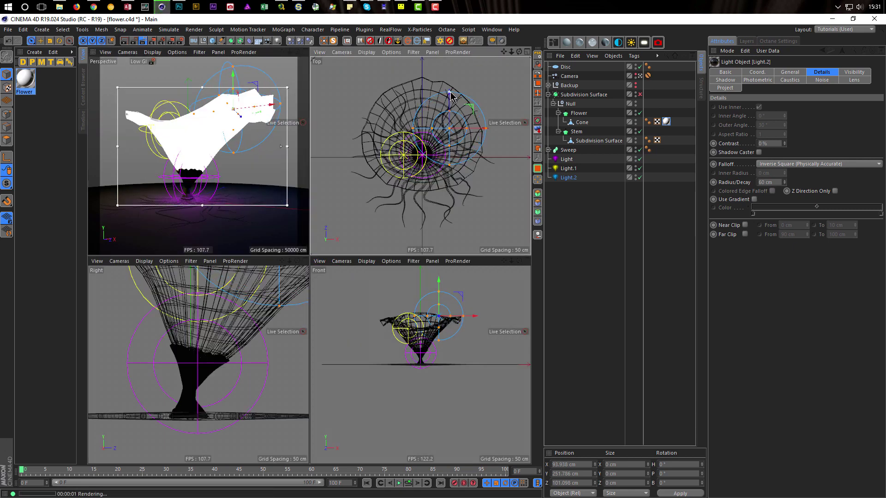
scroll(450, 104, up, 2)
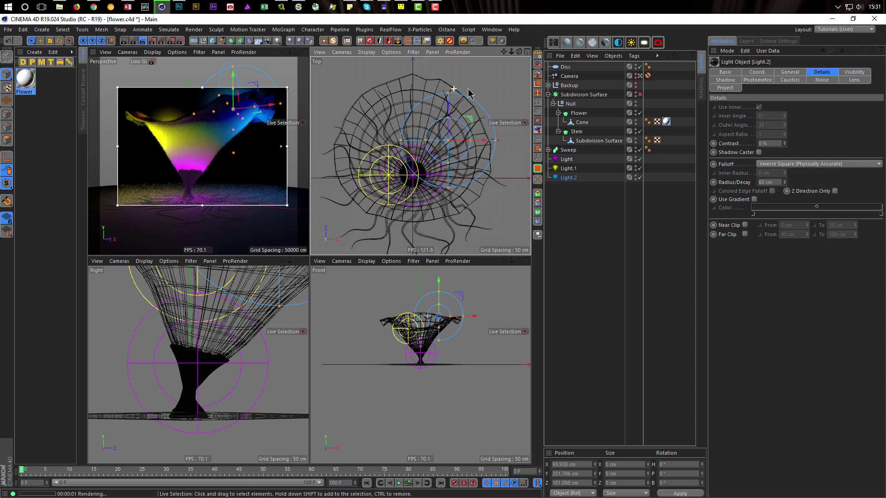
drag(451, 108, 450, 119)
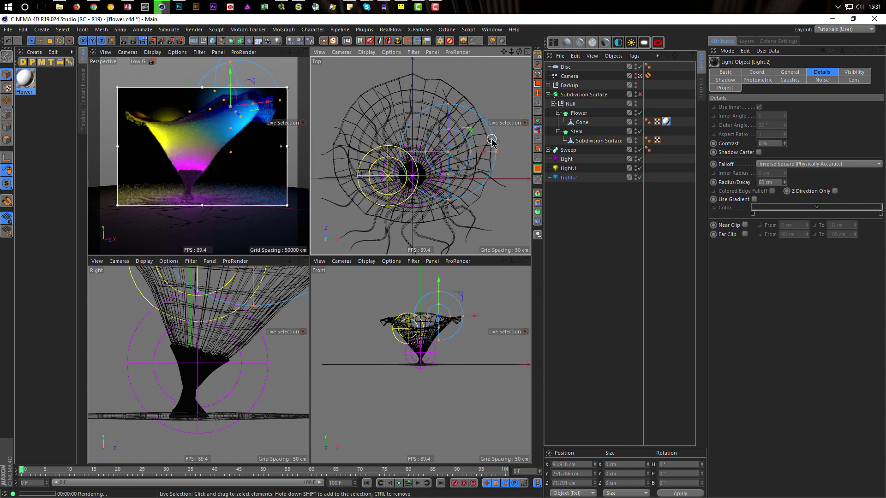
middle_click(261, 155)
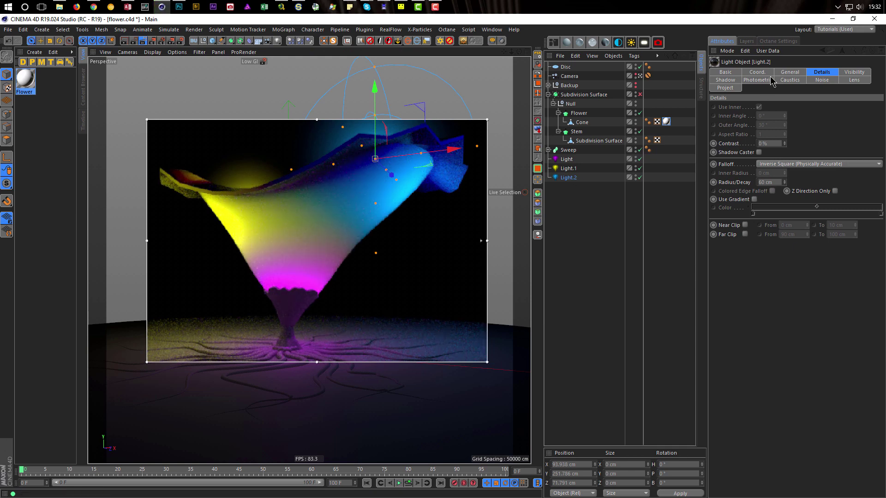
Step: Enable noise on all three lights for both illumination and visibility, using Wavy Turbulence with 50% brightness
shift+click(566, 159)
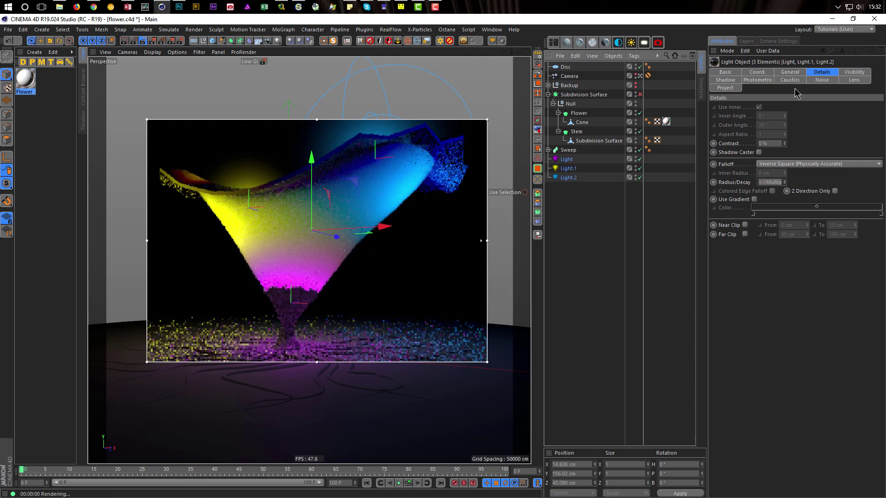
click(822, 80)
click(801, 108)
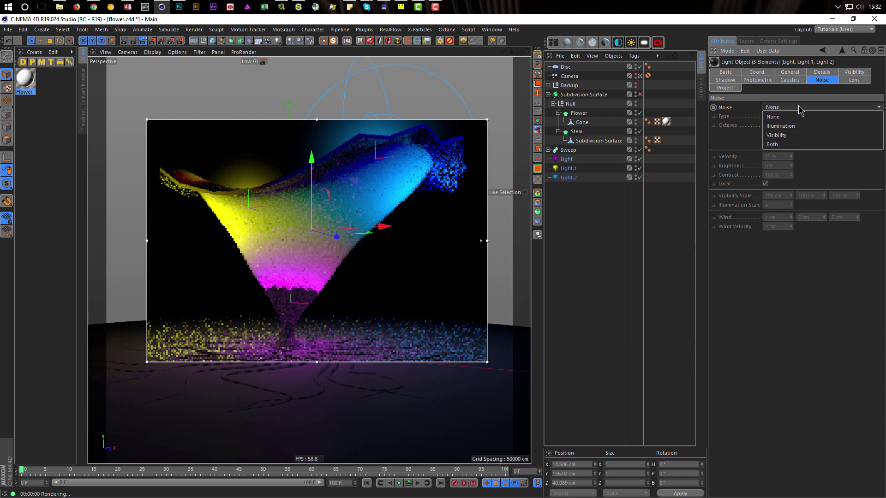
click(797, 146)
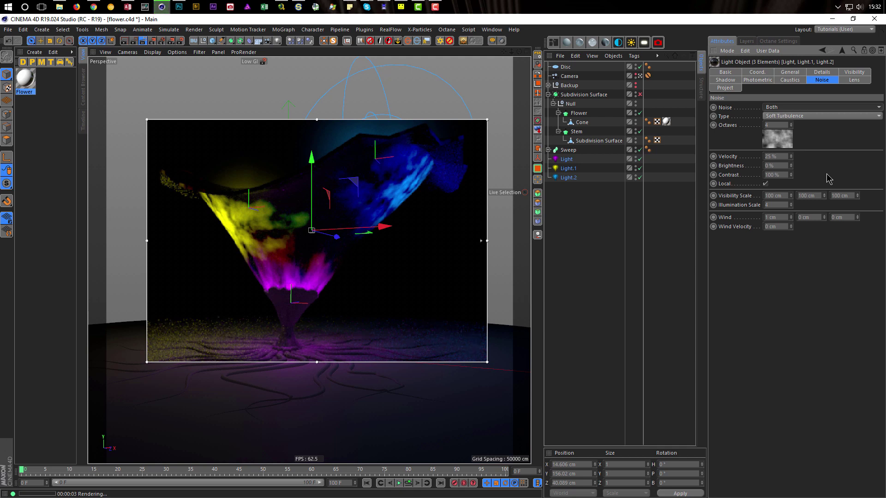
click(785, 117)
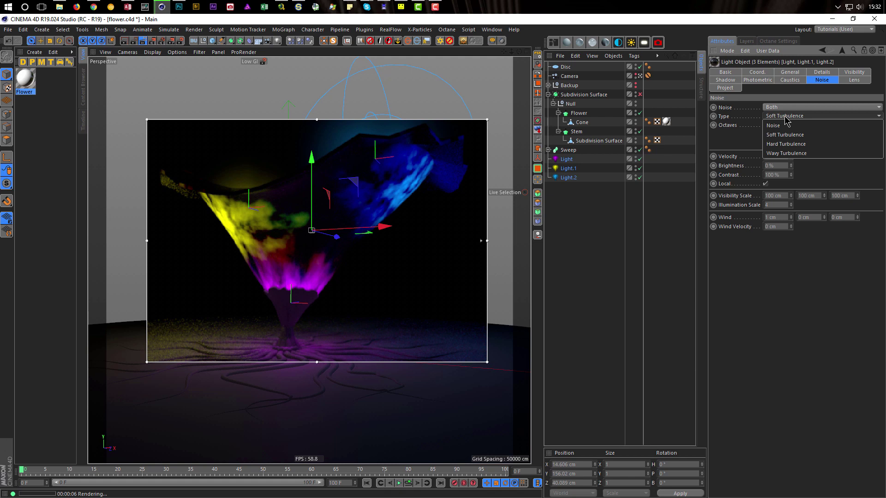
click(788, 154)
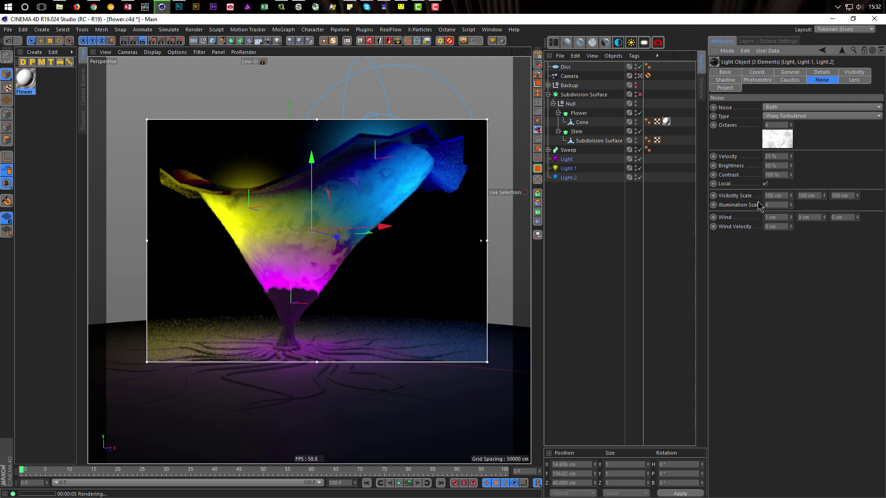
Step: Try the Soft Turbulence and Hard Turbulence noise types on the three lights
click(791, 116)
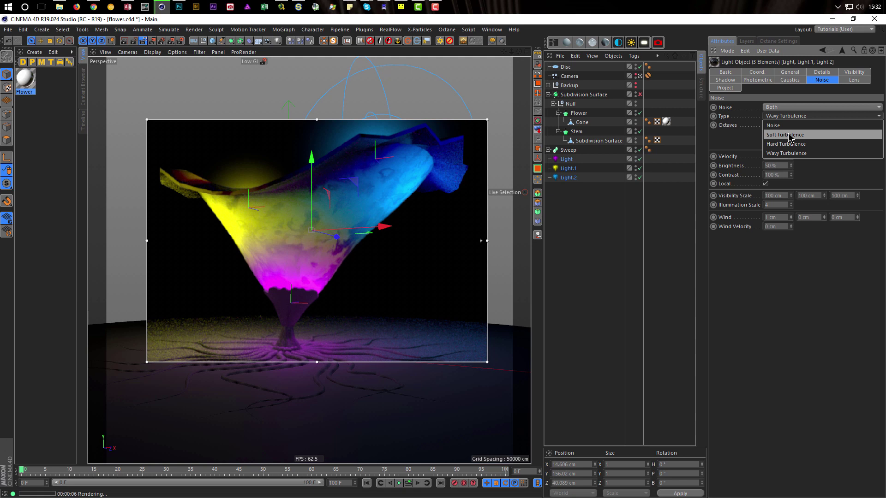
click(788, 134)
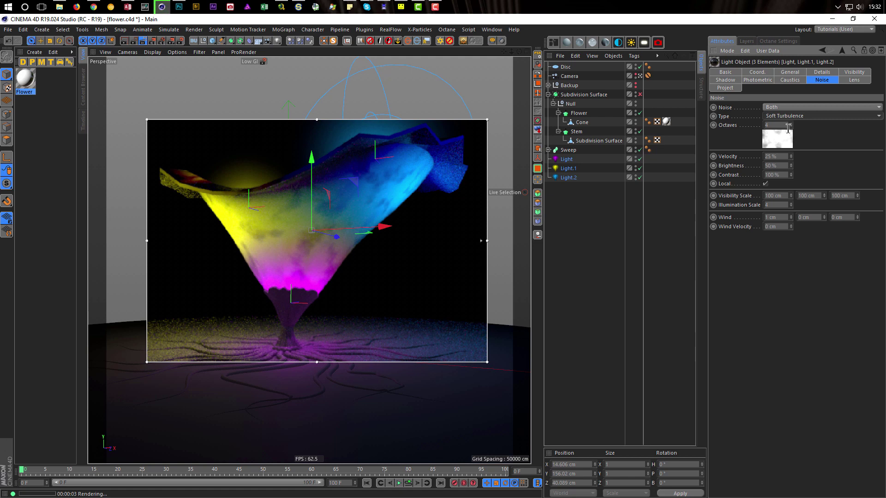
click(793, 118)
click(789, 144)
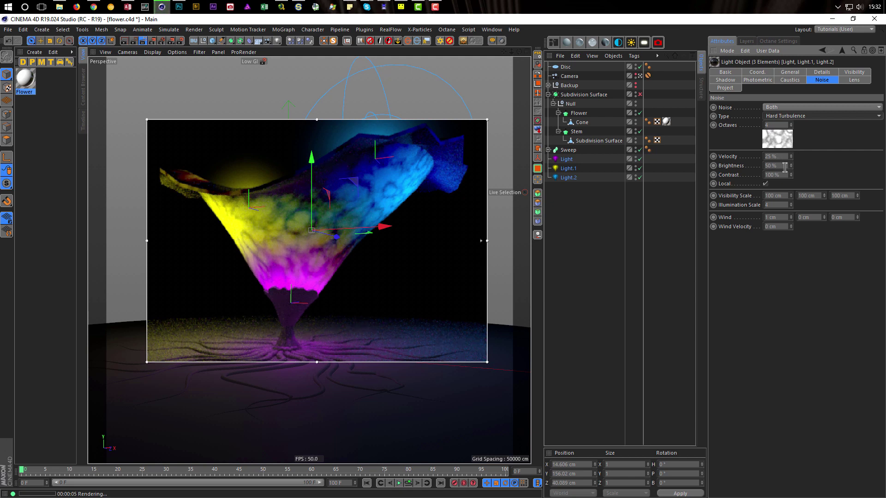
click(771, 175)
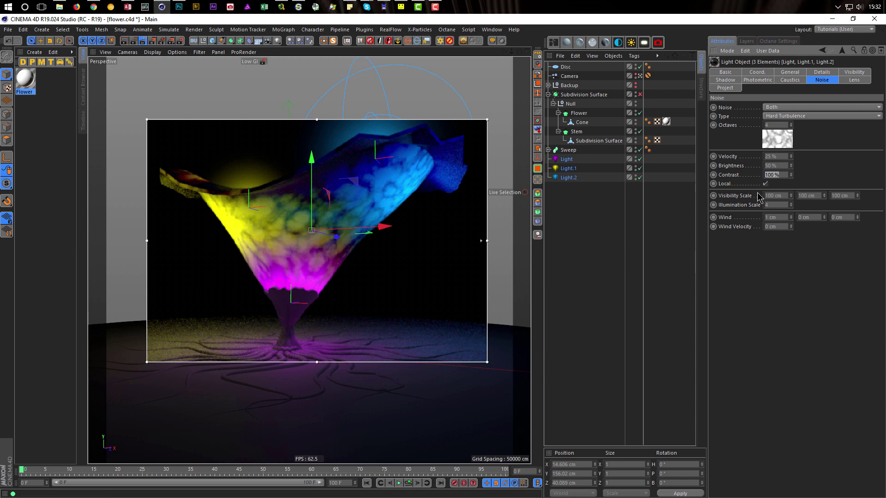
click(777, 165)
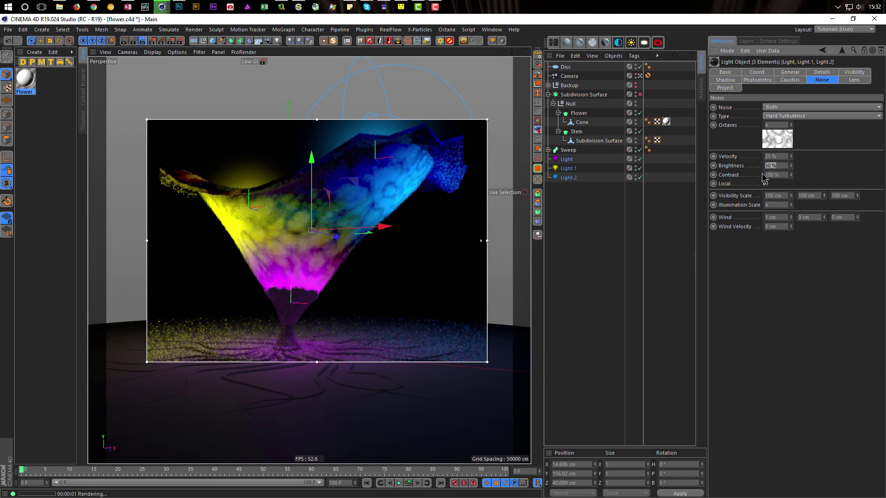
Step: Try the plain Noise and Soft Turbulence types on the three lights and return to Wavy Turbulence
click(790, 116)
click(790, 126)
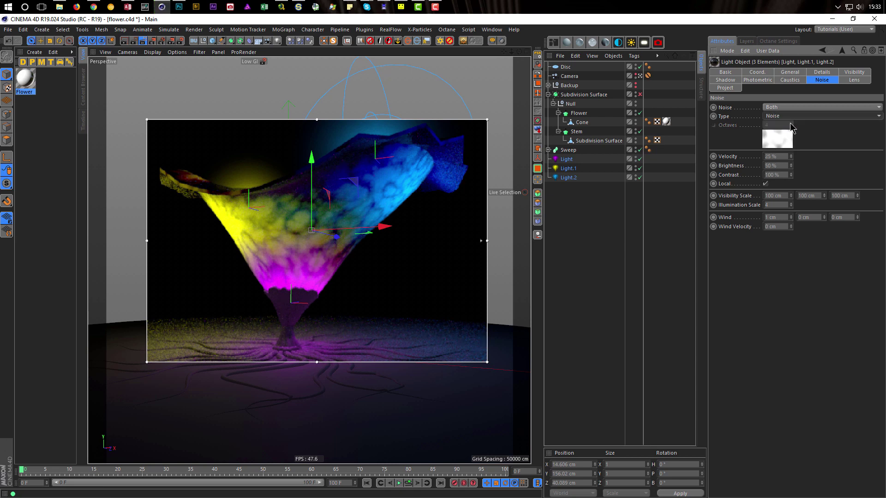
click(793, 116)
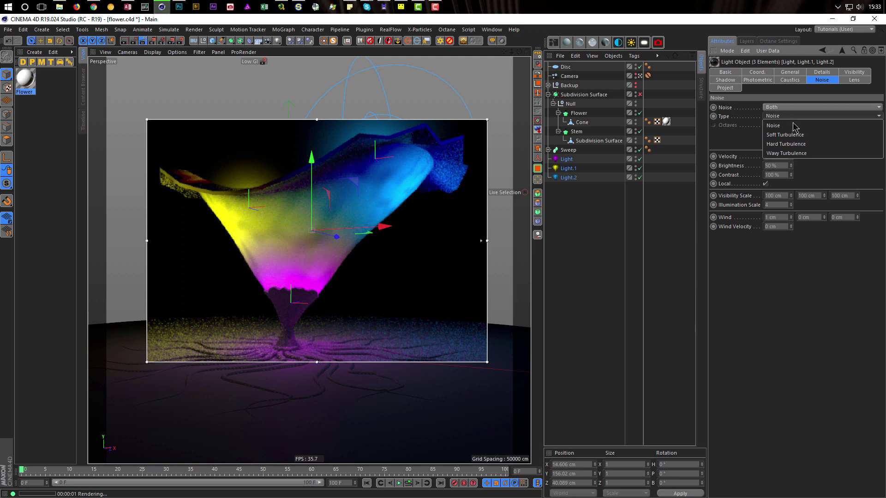
click(790, 135)
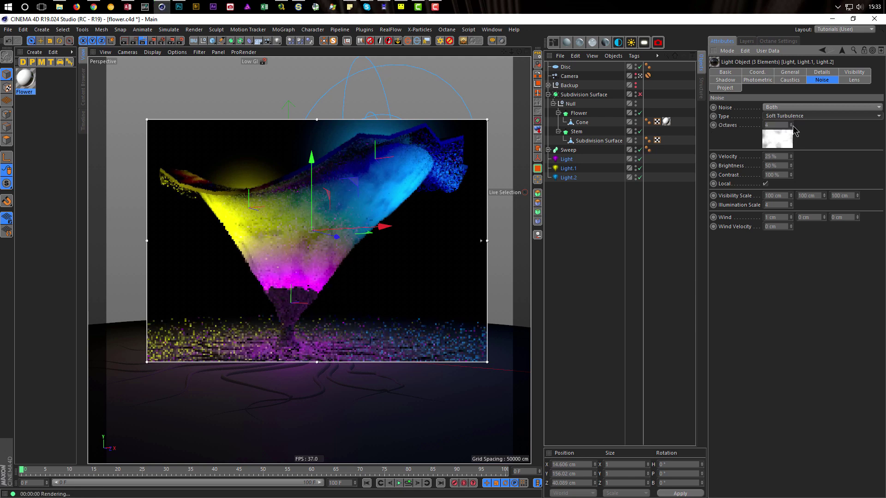
click(793, 116)
click(789, 153)
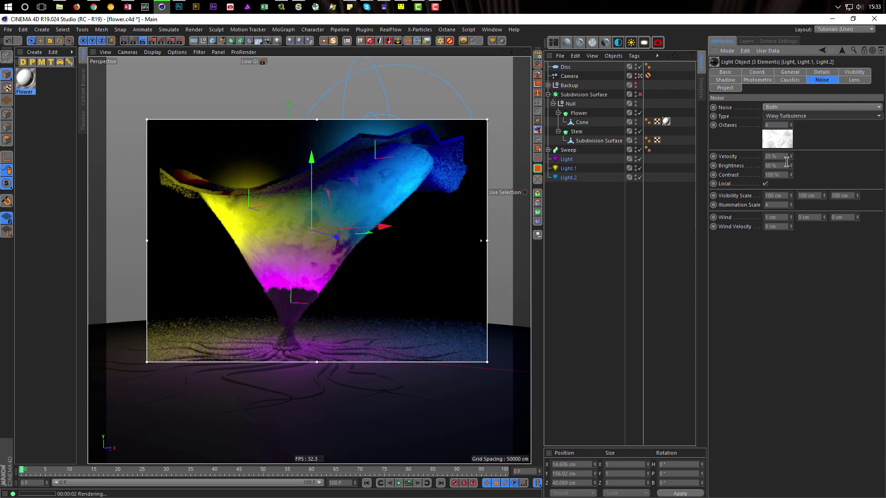
Step: Set the noise brightness of the three lights to 25%
click(787, 165)
text(2)
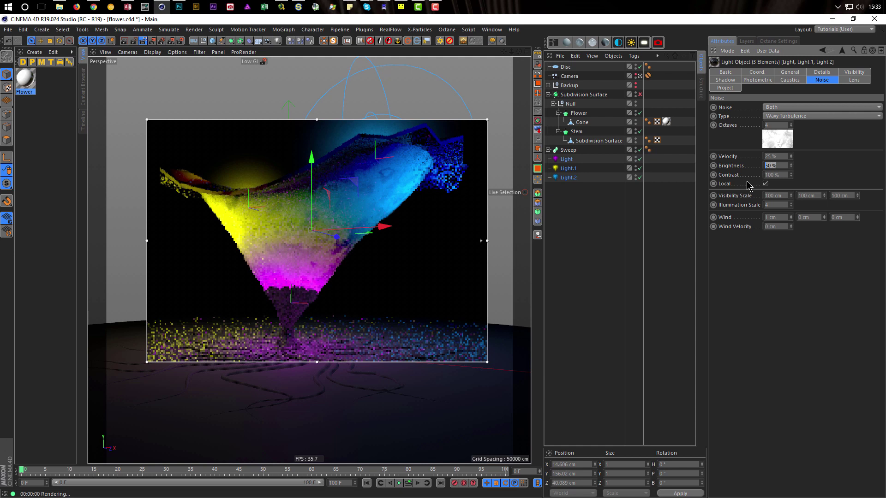
text(5)
key(Return)
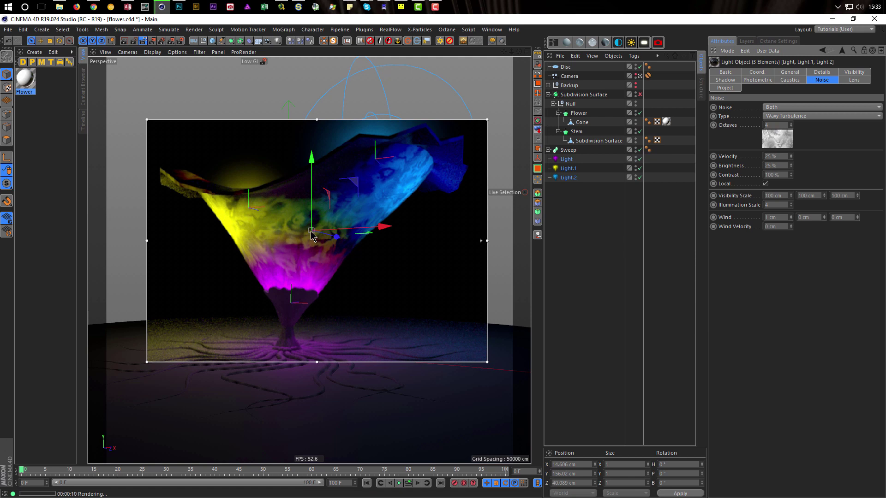
Step: Set the noise octaves of the three lights to 1
double_click(777, 125)
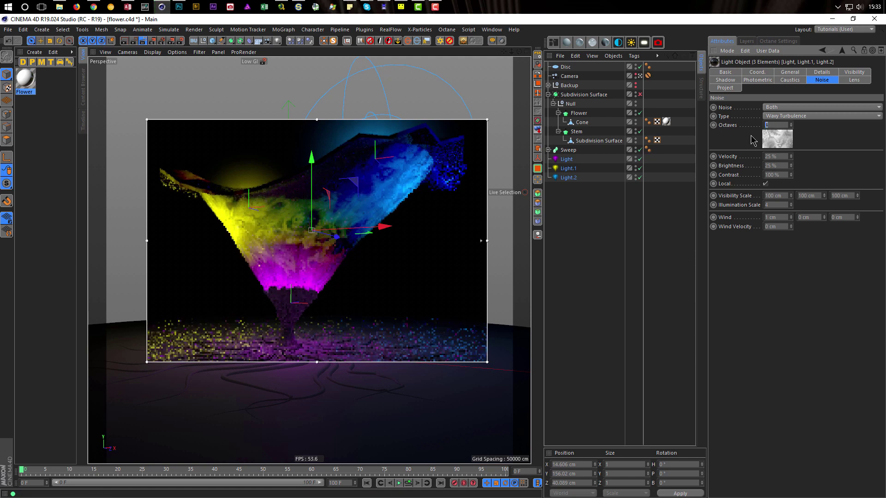
text(1)
key(Return)
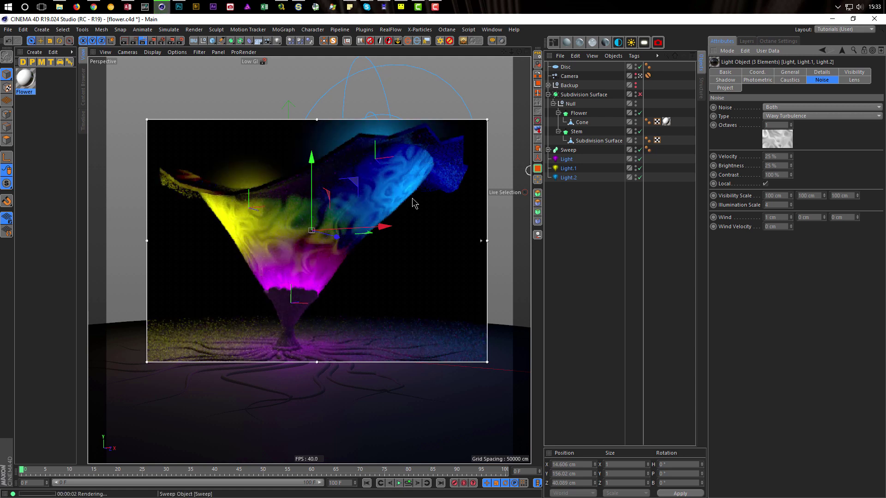
click(776, 125)
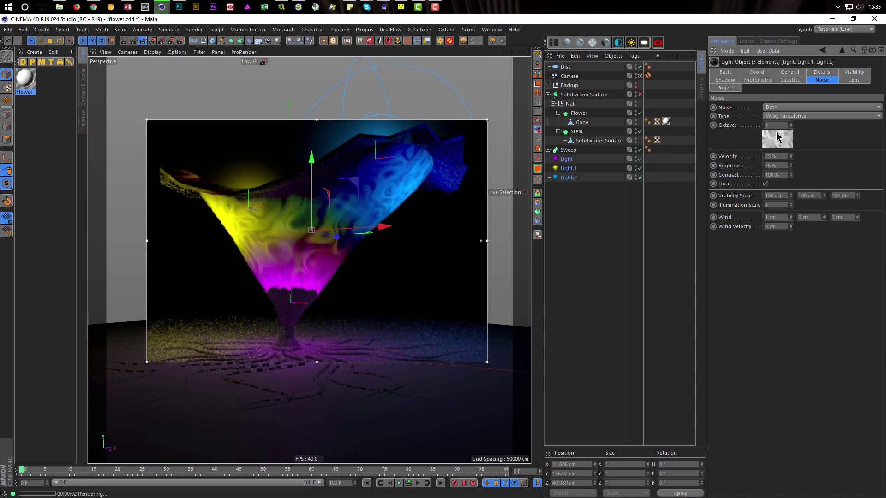
Step: Try Hard Turbulence on the three lights, settle on the Soft Turbulence noise type and set its octaves to 2
click(787, 117)
click(785, 144)
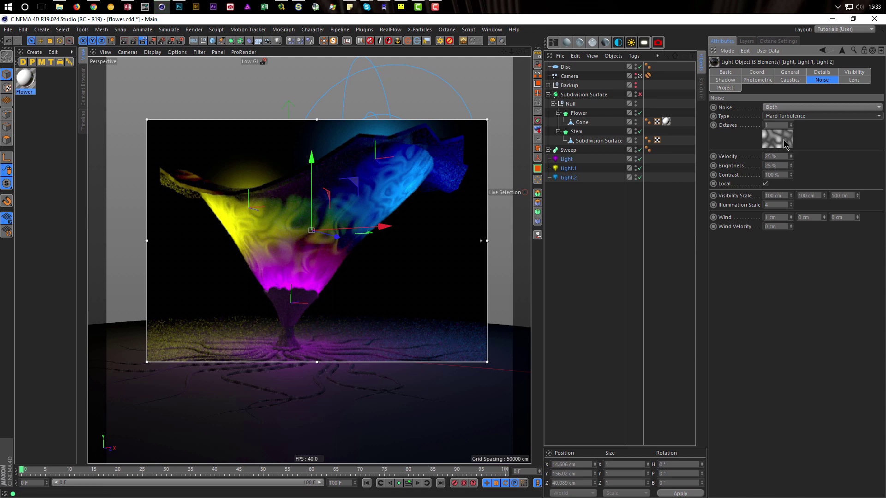
click(787, 117)
click(788, 134)
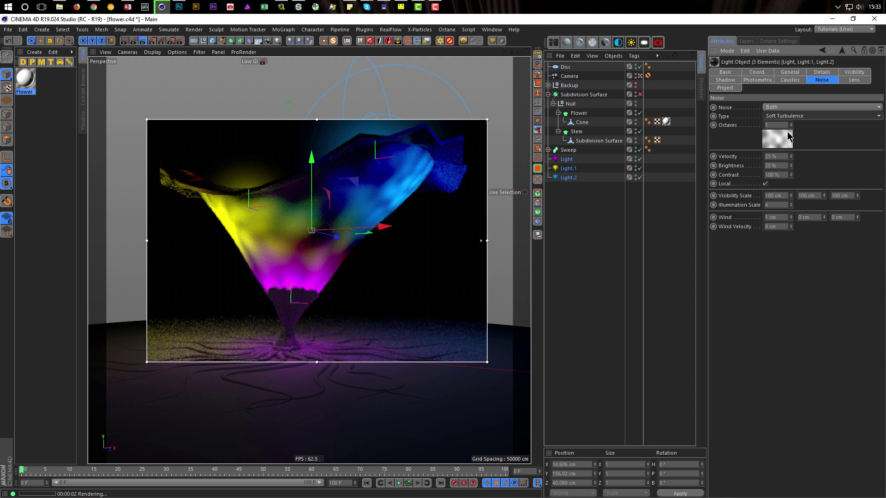
click(781, 125)
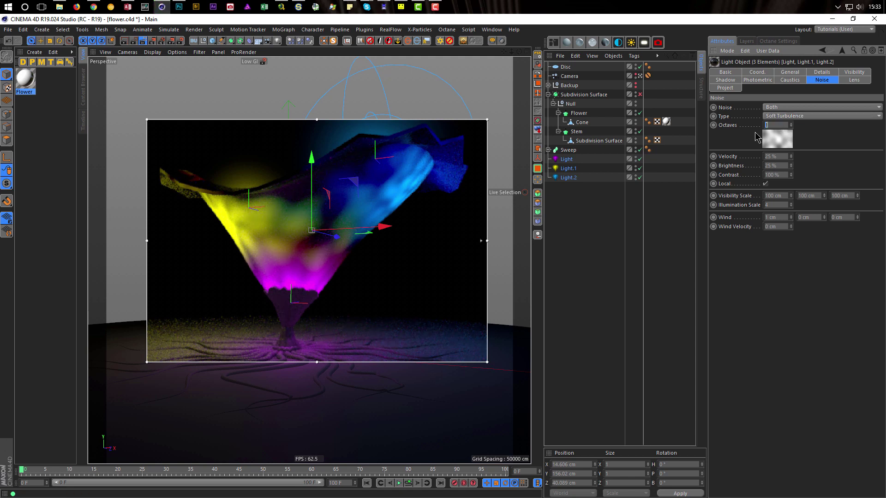
key(Return)
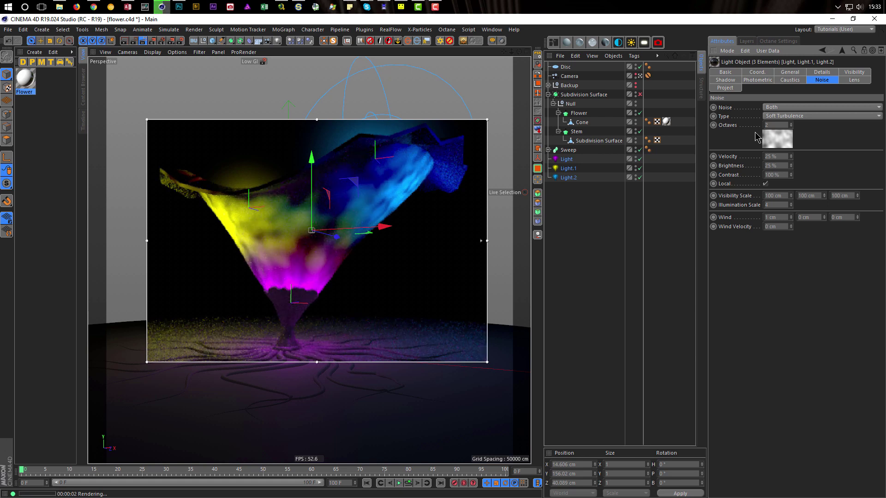
Step: Enable the Subdivision Surface smoothing on the flower and set the noise brightness of the three lights to 35%
click(640, 94)
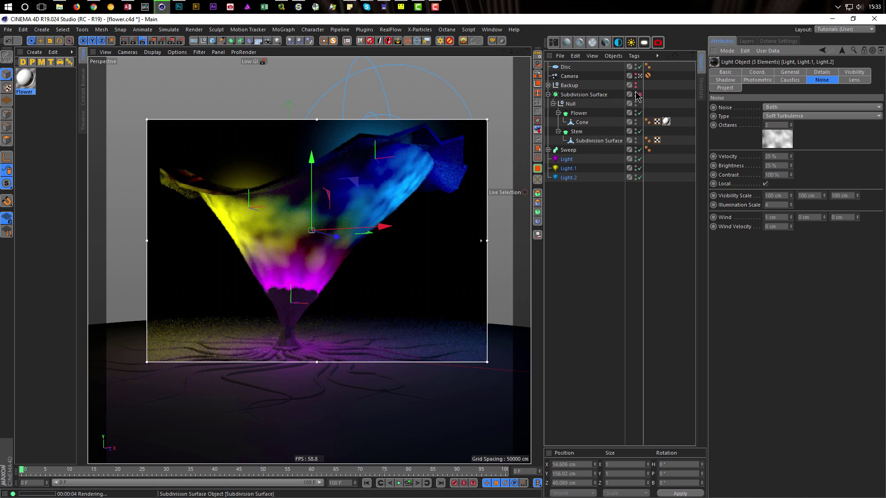
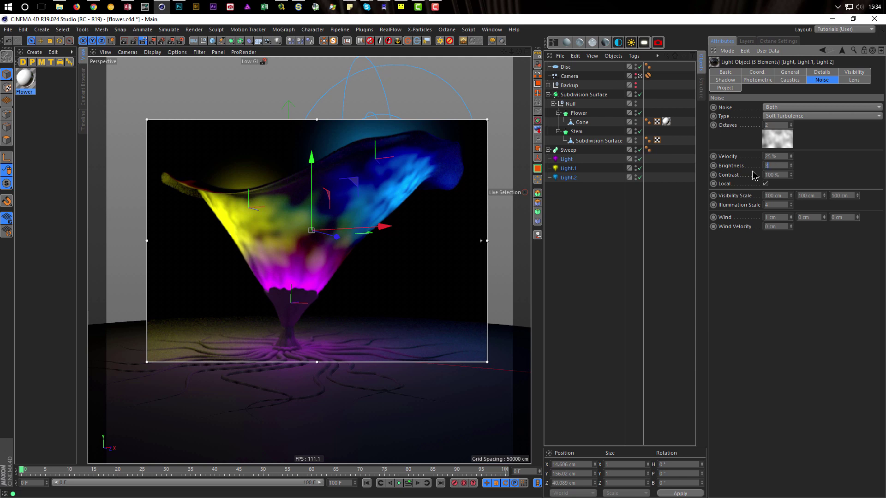
key(Return)
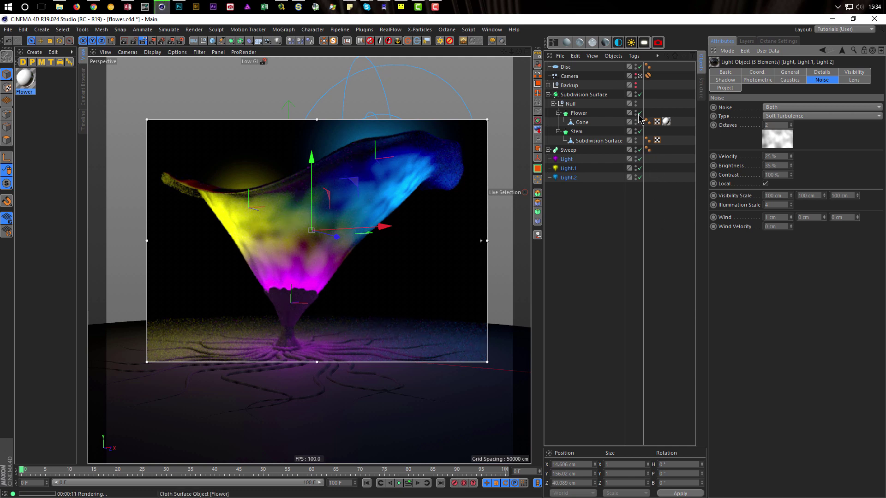
Step: Set the editor subdivision level of the flower's parent Subdivision Surface to 2
click(595, 94)
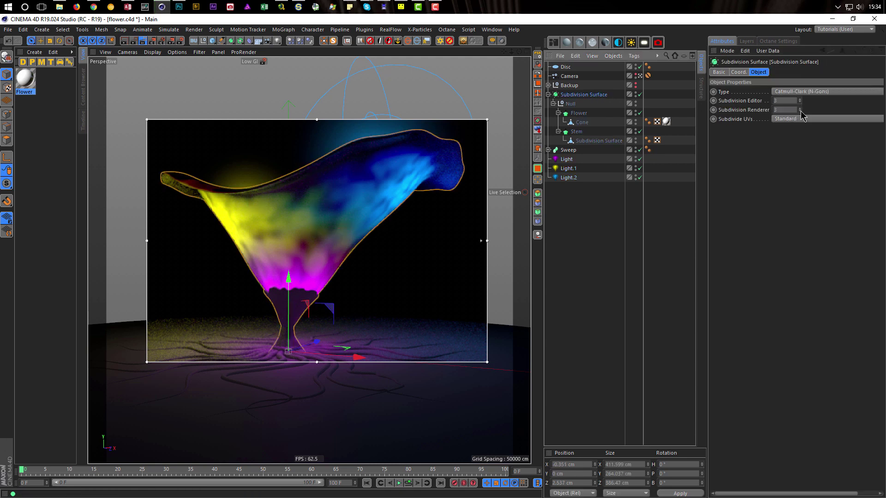
double_click(783, 101)
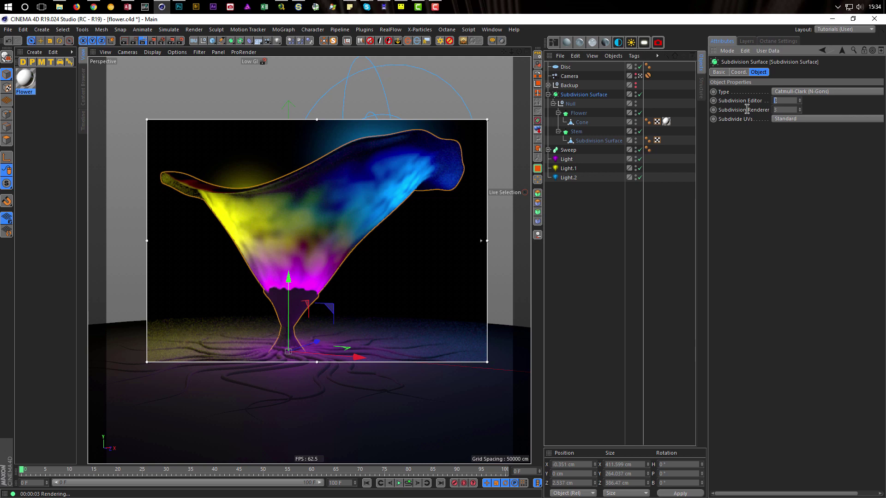
text(2)
key(Return)
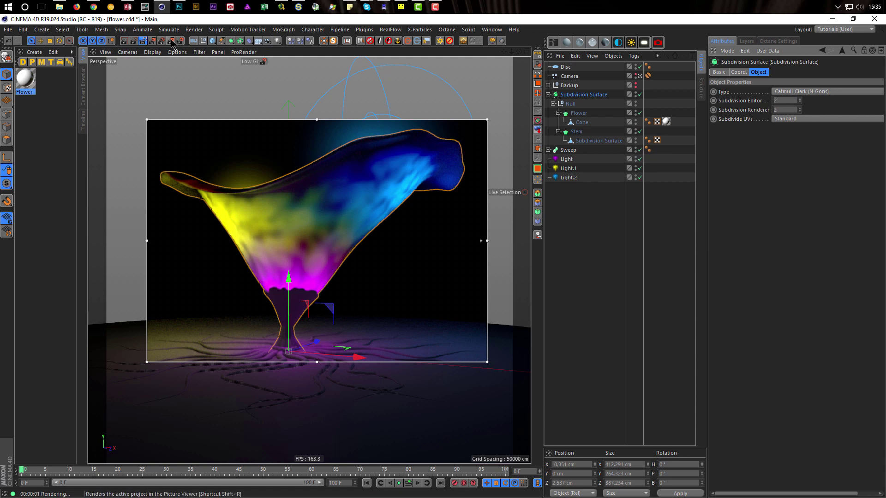
Step: Turn off the interactive render region and hide the three lights
click(144, 43)
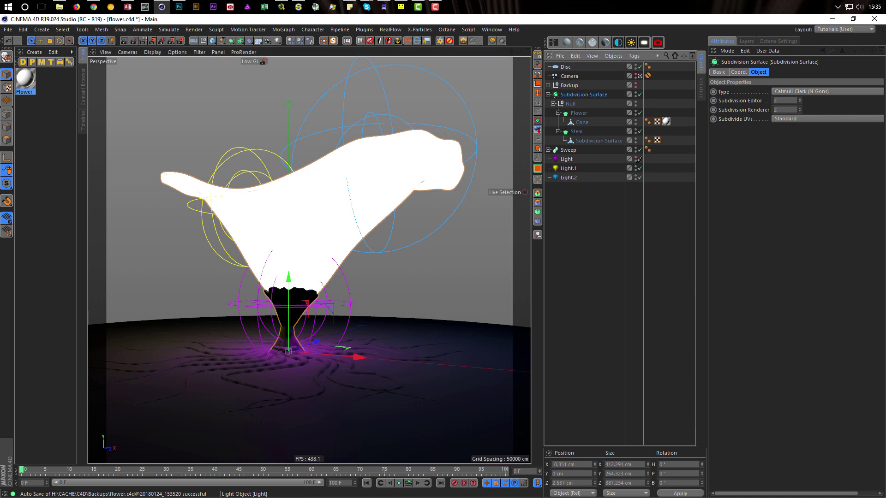
click(639, 177)
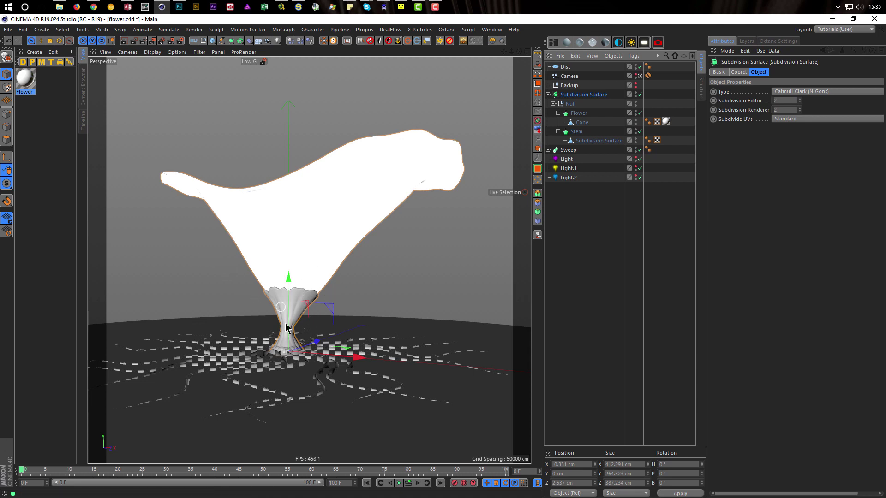
Step: Create a Glossy Plastic material
click(33, 62)
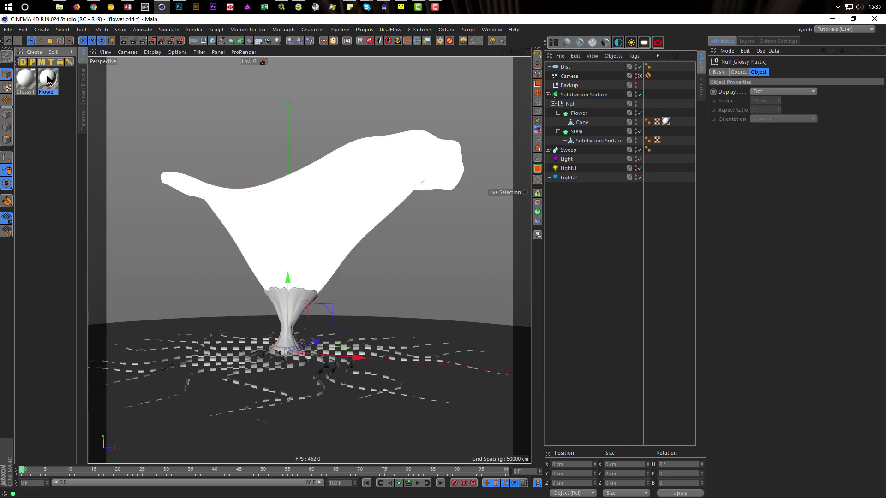
Step: Rename the Flower material as Stem
click(48, 80)
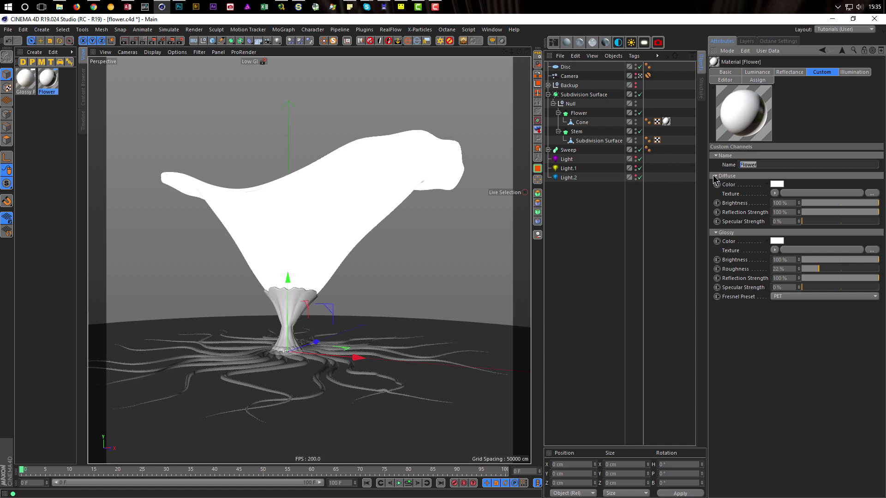
text(Stem)
key(Return)
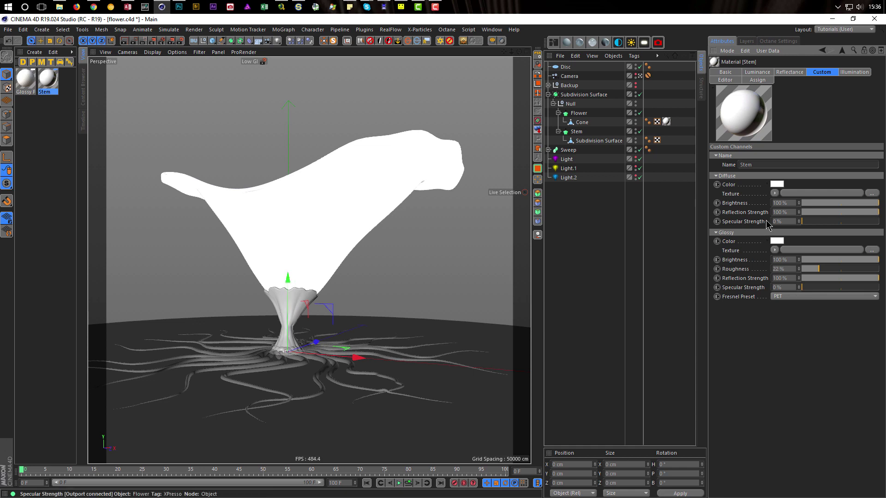
Step: Load a Gradient into the material's diffuse texture and move its black and white knots close together at the middle
click(775, 193)
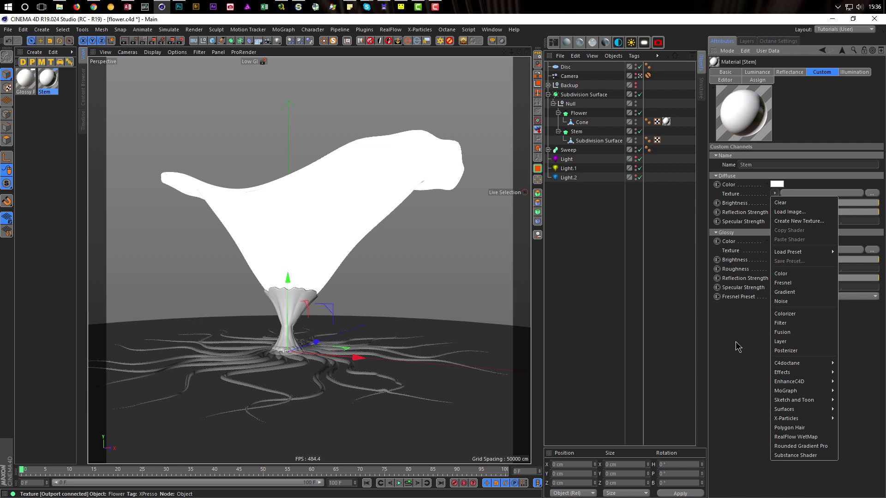
click(786, 292)
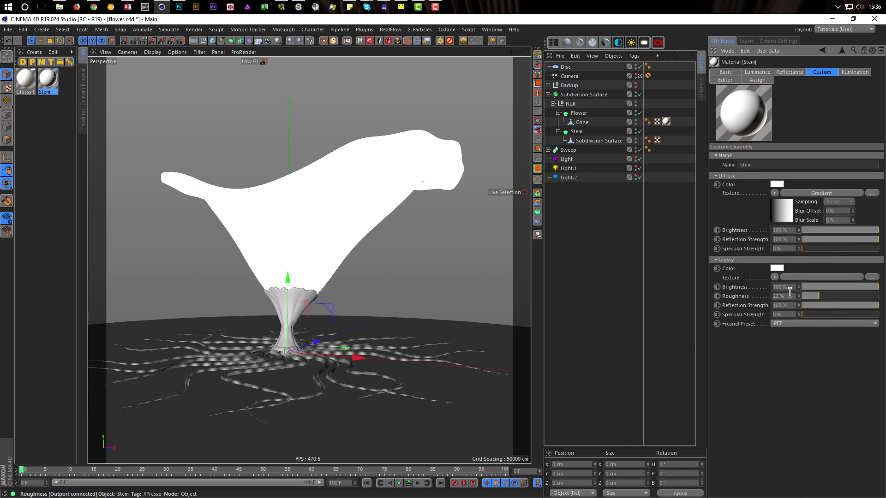
click(784, 223)
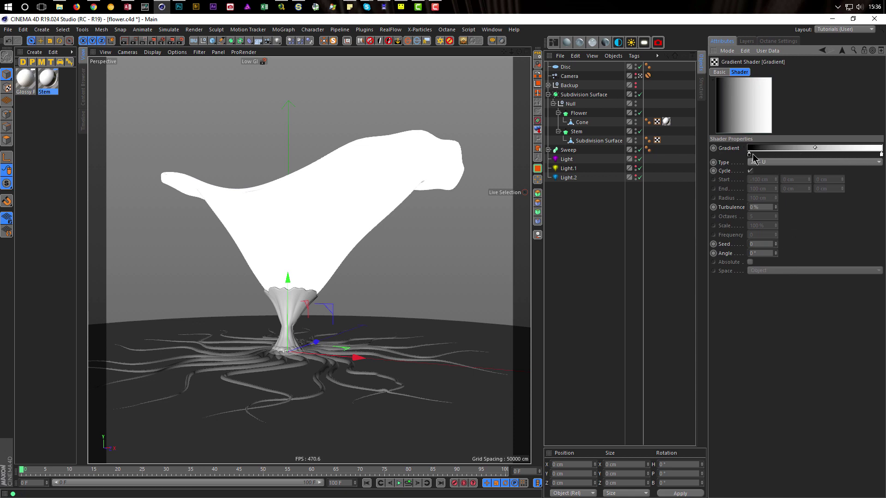
drag(749, 154, 812, 154)
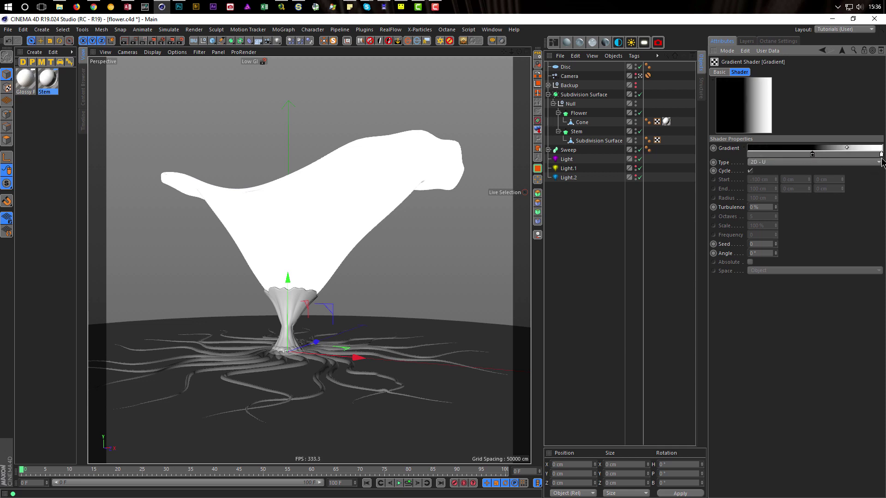
drag(880, 154, 823, 155)
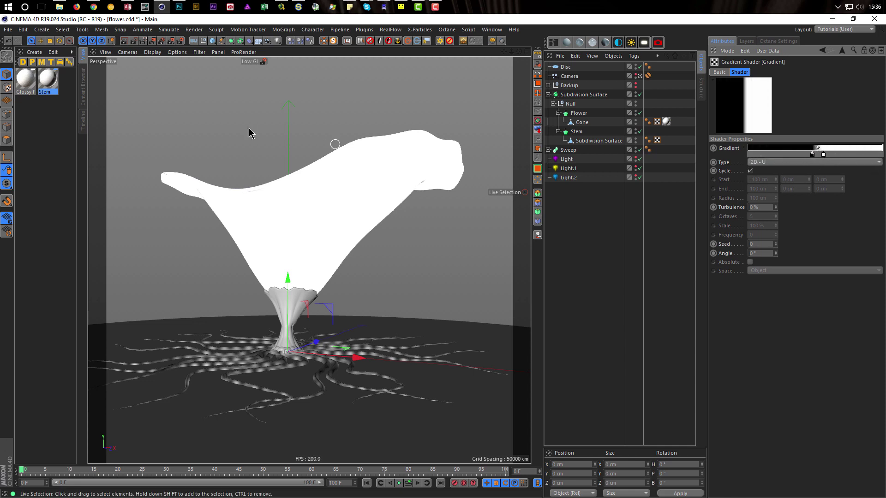
Step: Apply the gradient material to the stem's Subdivision Surface and inspect its luminance channel in the Material Editor
drag(60, 89, 597, 141)
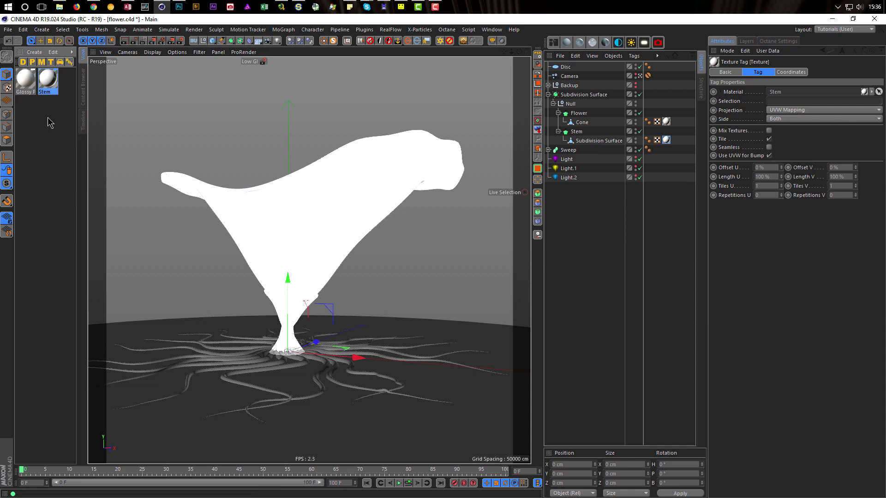
double_click(48, 82)
drag(266, 72, 547, 142)
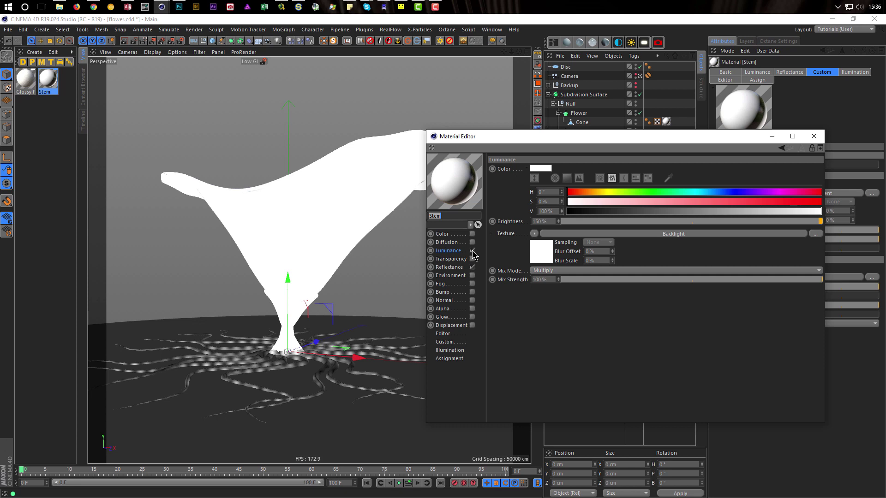
click(814, 136)
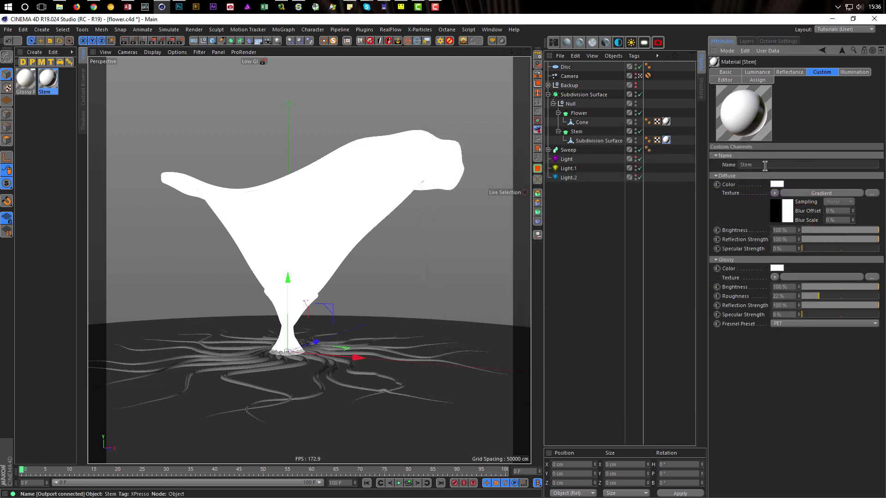
Step: Rename the original flower material back to Flower and clear the Gradient from its diffuse texture
double_click(747, 166)
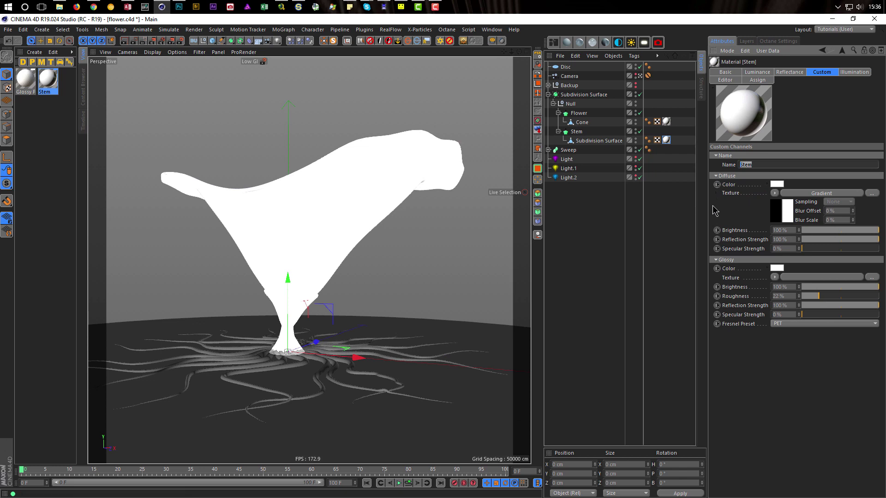
key(Return)
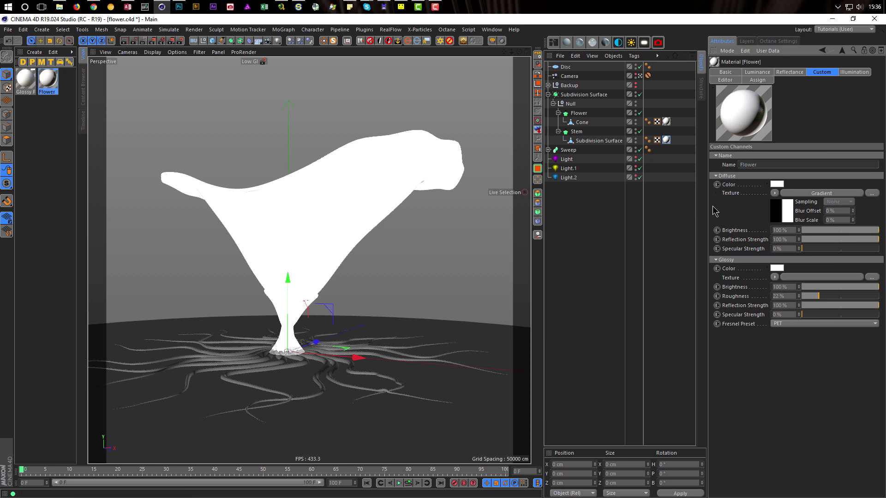
click(777, 195)
click(783, 204)
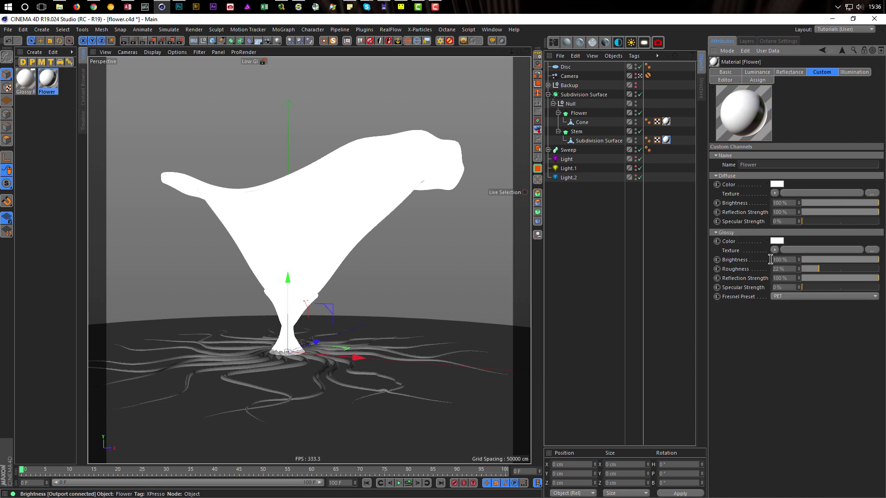
Step: Rename the Glossy Plastic material as Stem and assign it to the texture tag of the stem's Subdivision Surface
click(25, 83)
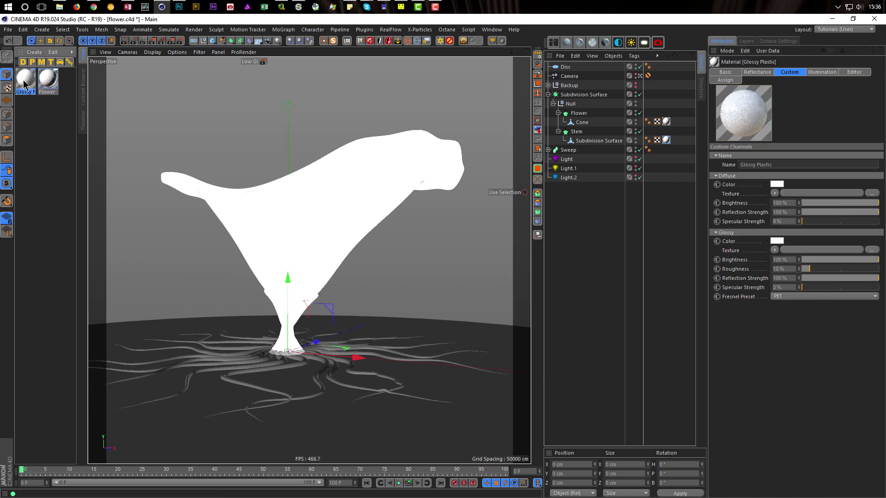
click(756, 164)
text(Stem)
key(Return)
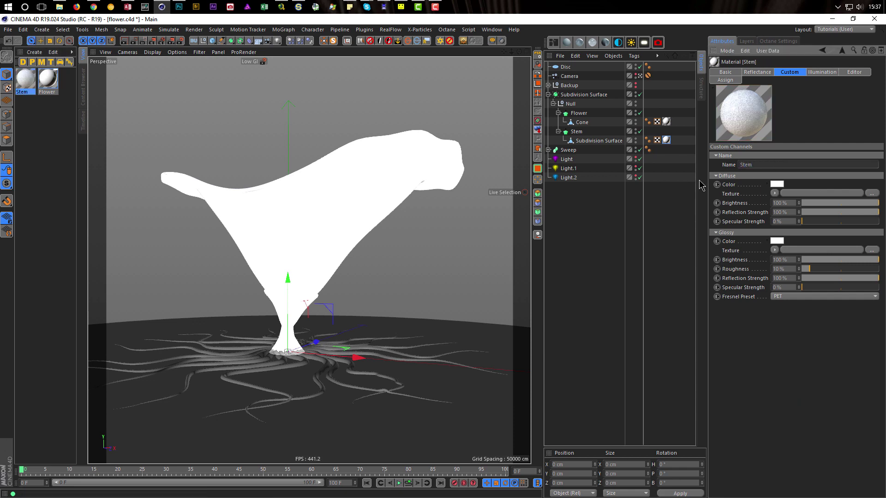
drag(24, 81, 667, 140)
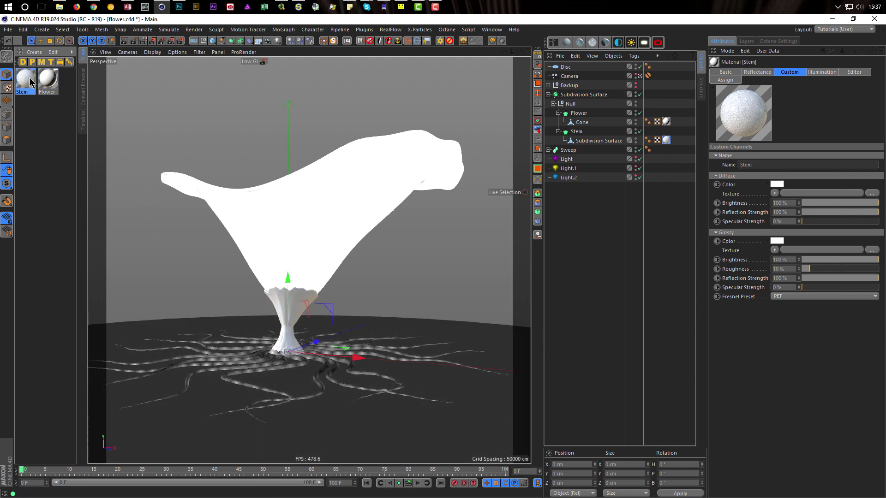
Step: Load a Gradient into the Stem material's diffuse texture and set its projection on the stem to Cylindrical
click(774, 194)
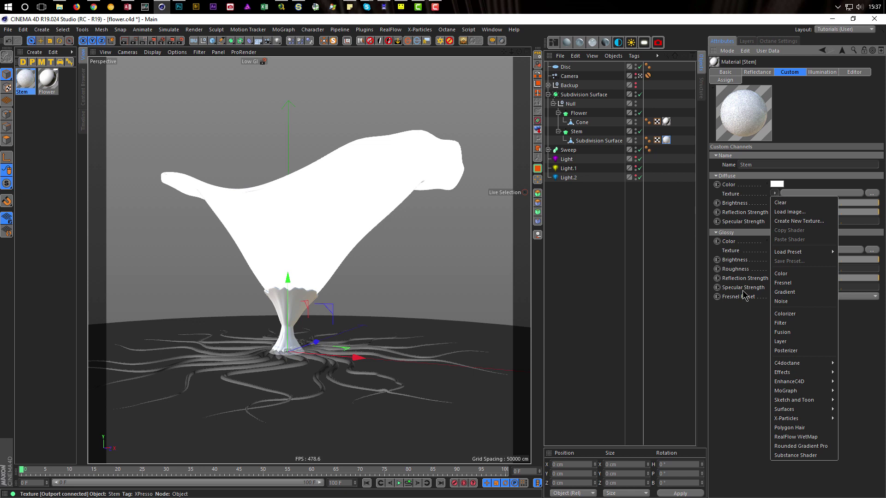
click(780, 293)
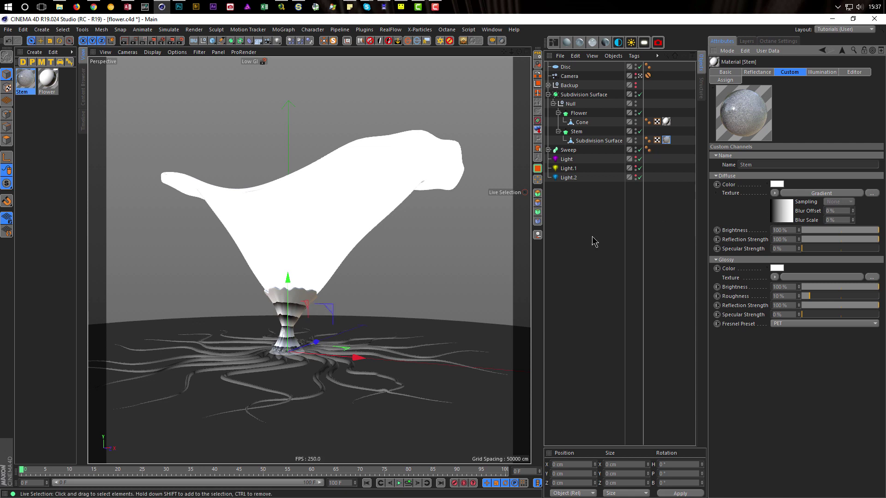
click(666, 141)
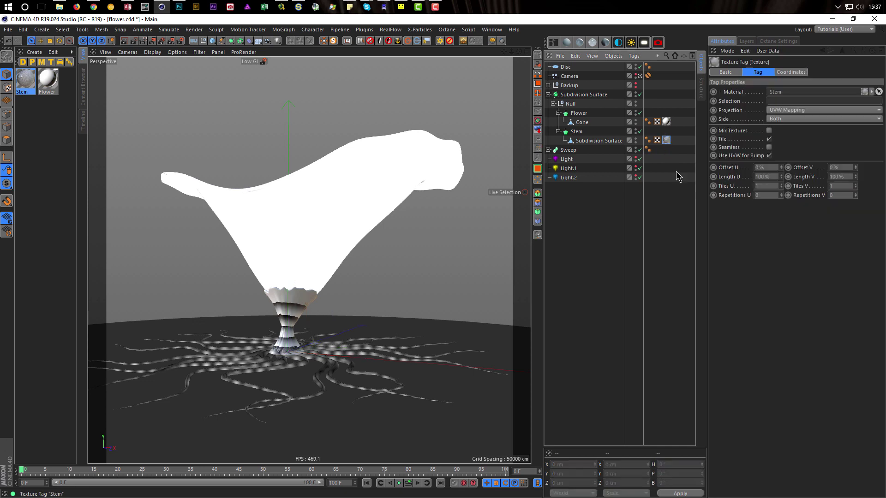
click(789, 110)
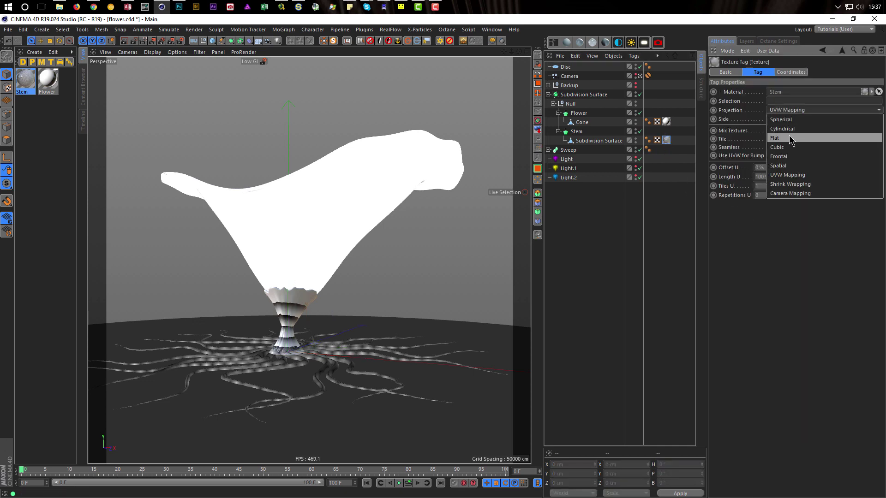
click(793, 129)
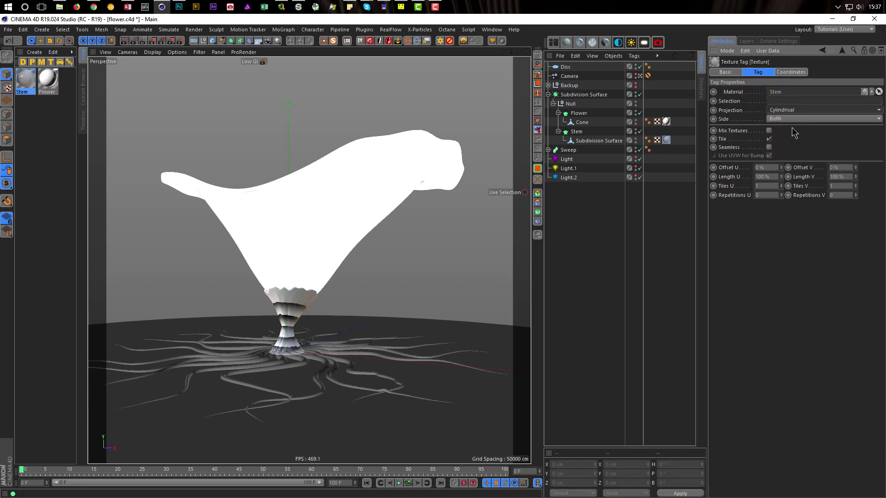
Step: Fit the Stem texture tag to its object and set the Stem material's diffuse gradient type to 2D - V
right_click(667, 141)
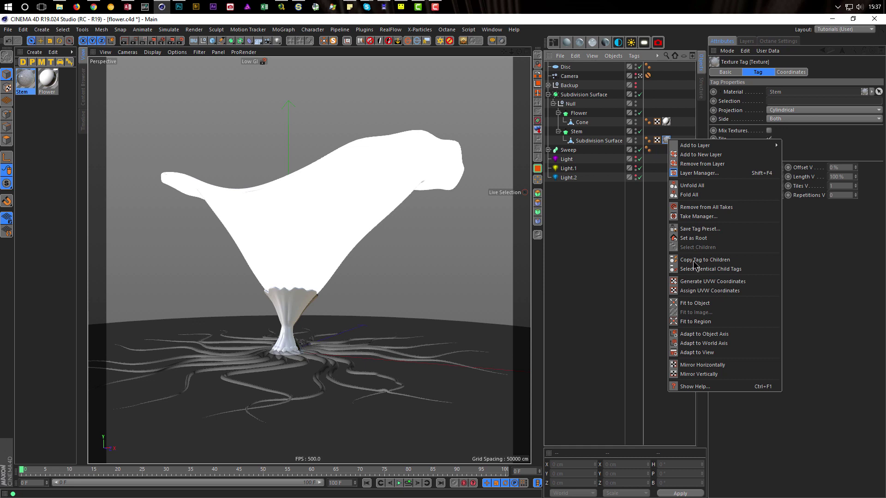
click(692, 304)
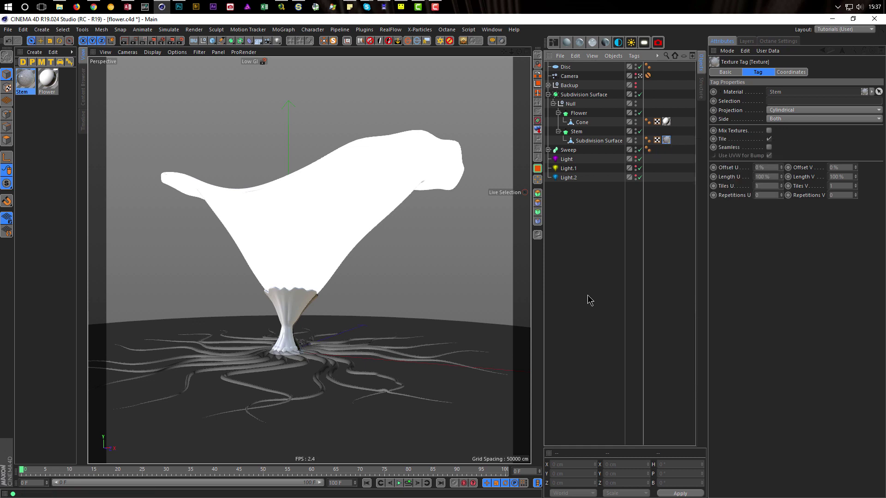
click(24, 82)
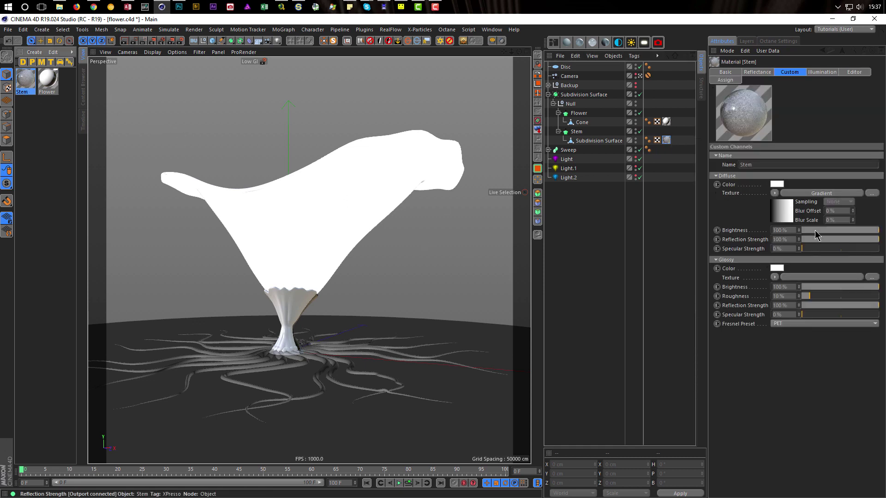
click(784, 217)
click(775, 162)
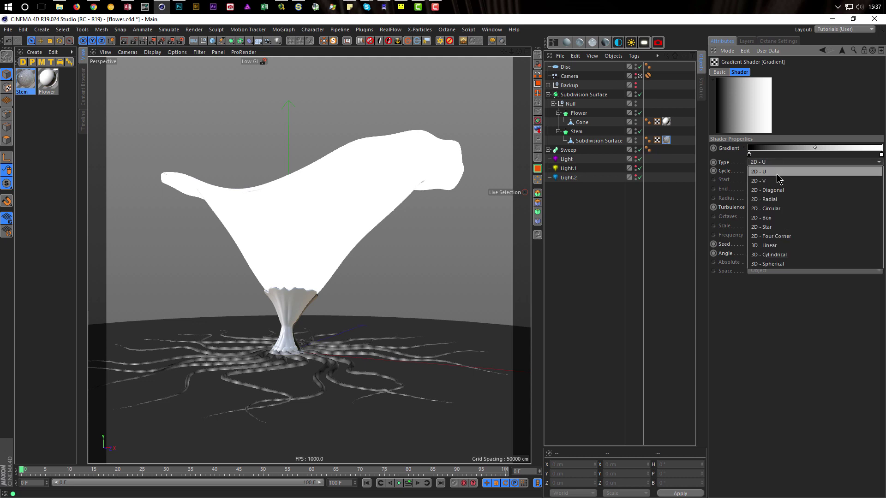
click(777, 181)
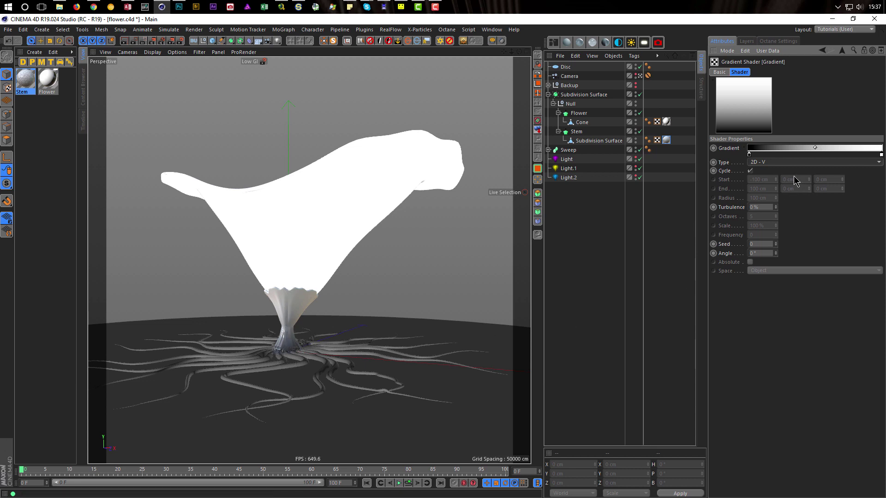
Step: Move the black and white knots of the Stem's diffuse gradient slightly inward from both ends
drag(749, 154, 789, 154)
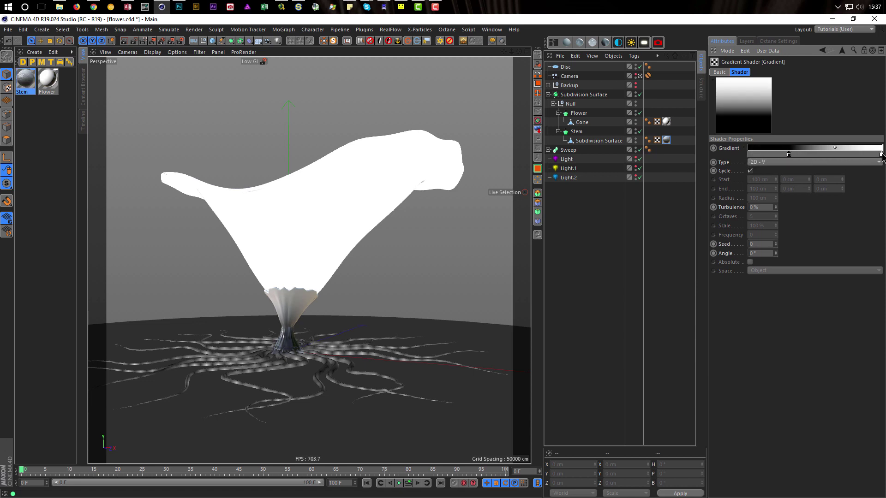
drag(881, 156, 865, 156)
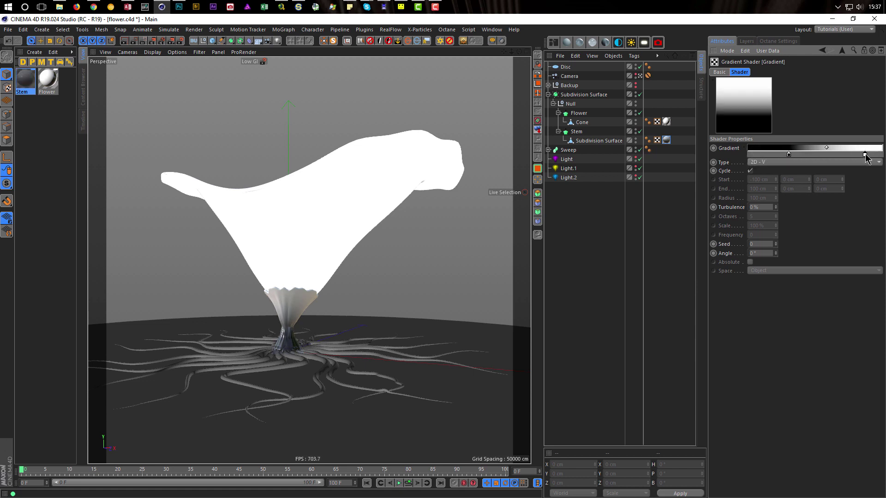
drag(790, 155, 771, 155)
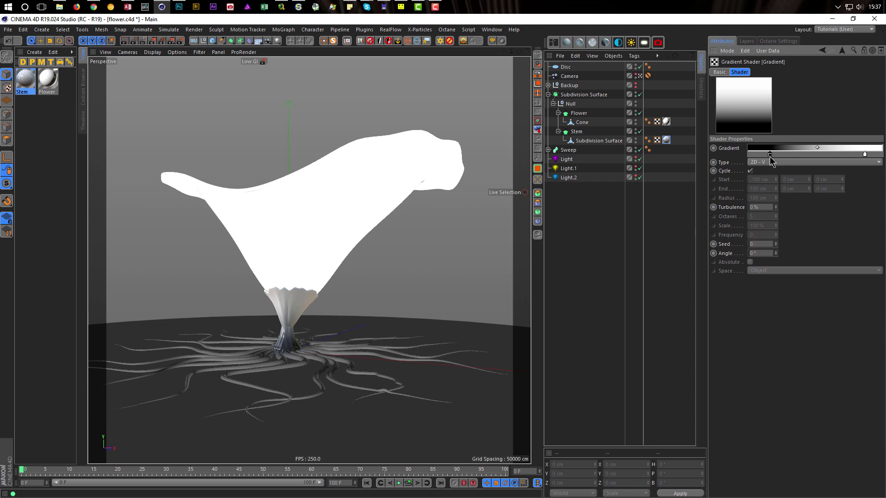
click(842, 51)
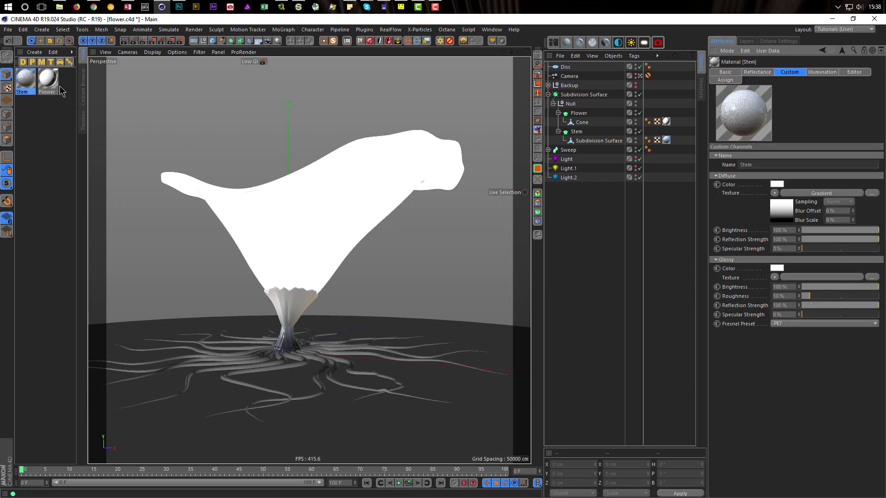
Step: Set the mix mode of the Stem material's Diffuse reflectance layer colour to Multiply
double_click(25, 79)
drag(289, 69, 444, 167)
click(320, 283)
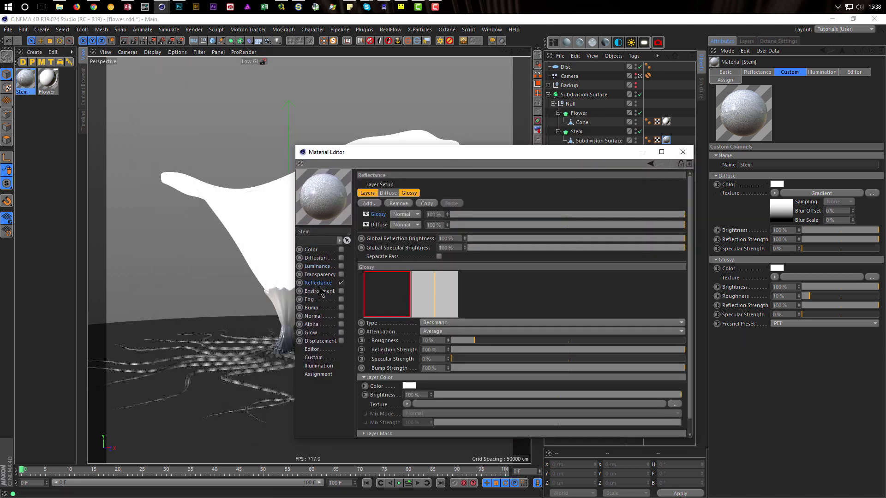
click(378, 225)
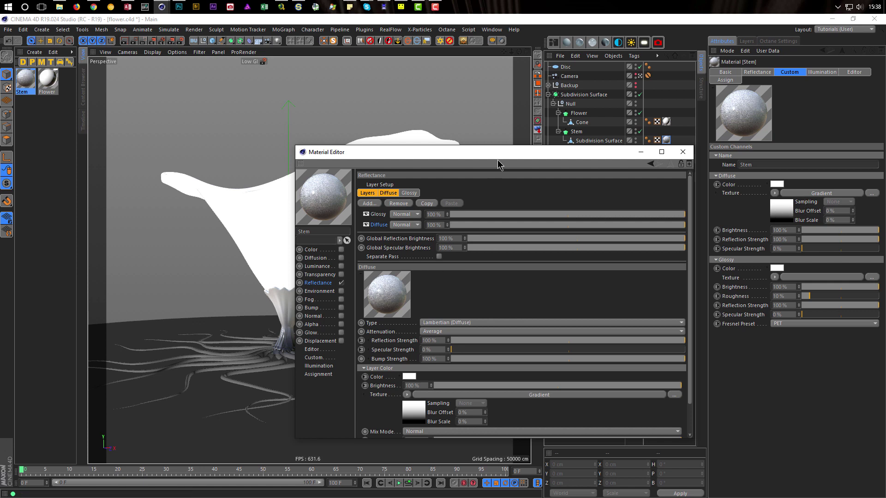
drag(501, 146, 496, 93)
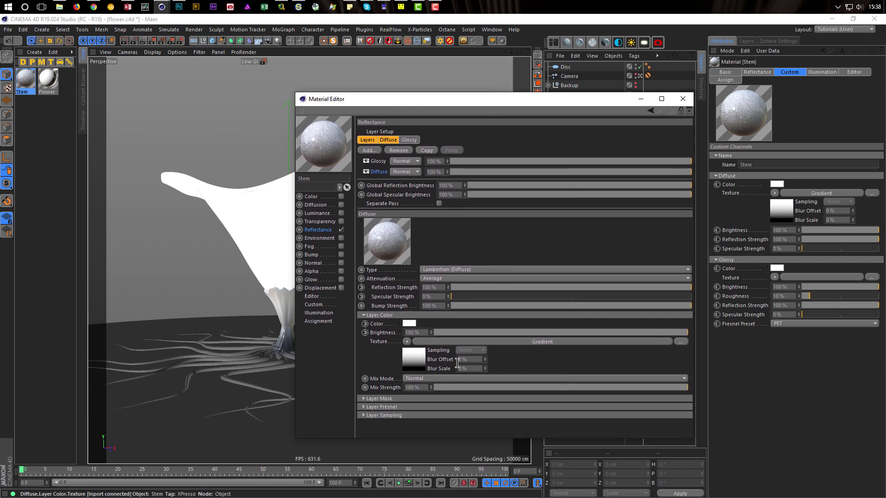
click(442, 379)
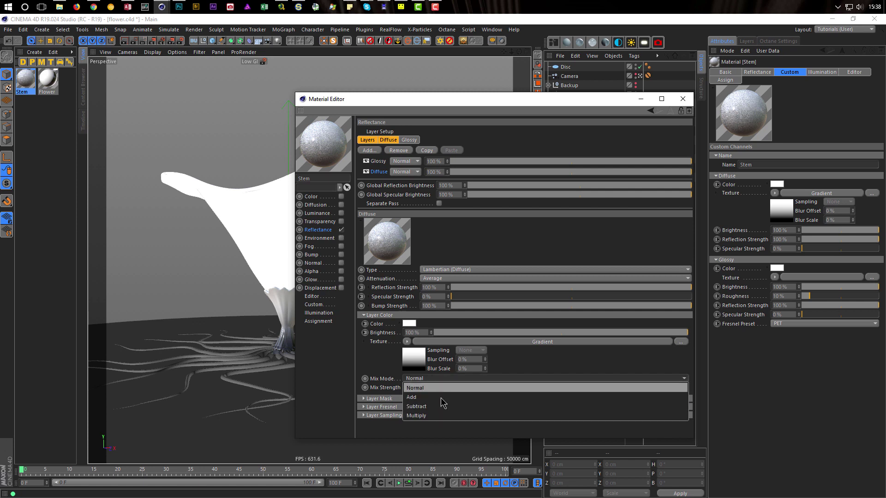
click(438, 415)
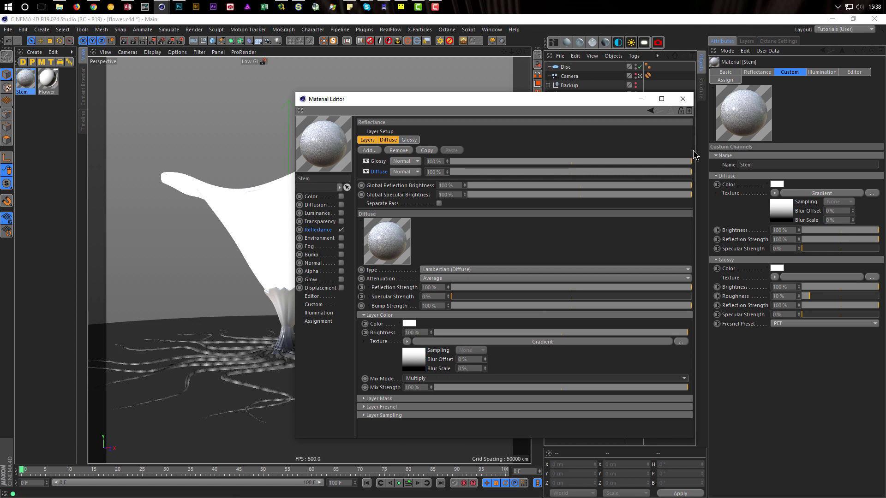
click(683, 98)
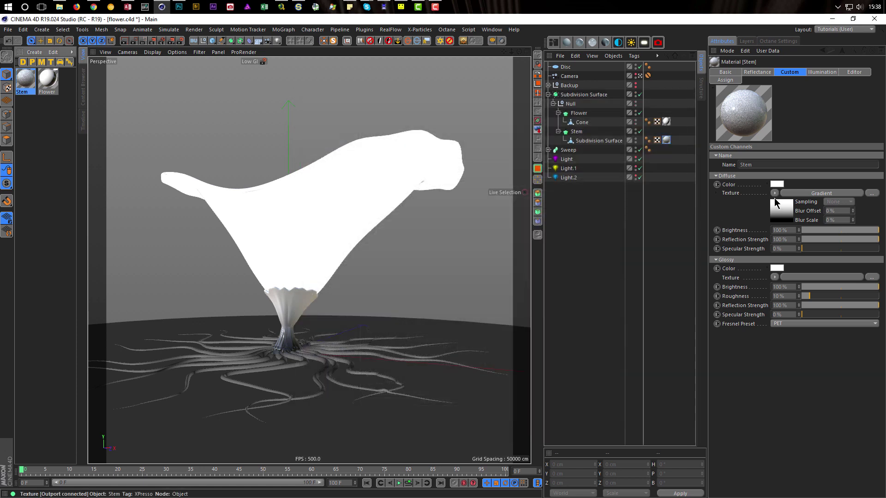
Step: Set the Stem material's diffuse colour to a dark green with H 117°, S 72% and V 23%
click(768, 184)
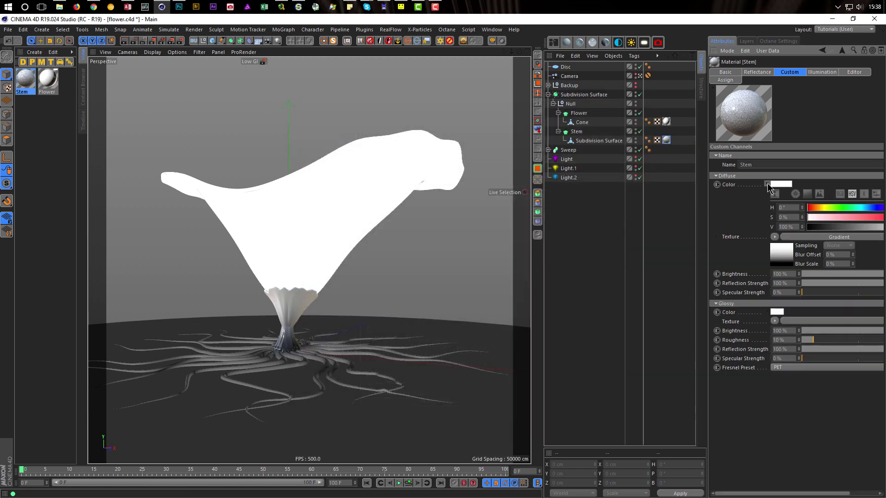
click(864, 218)
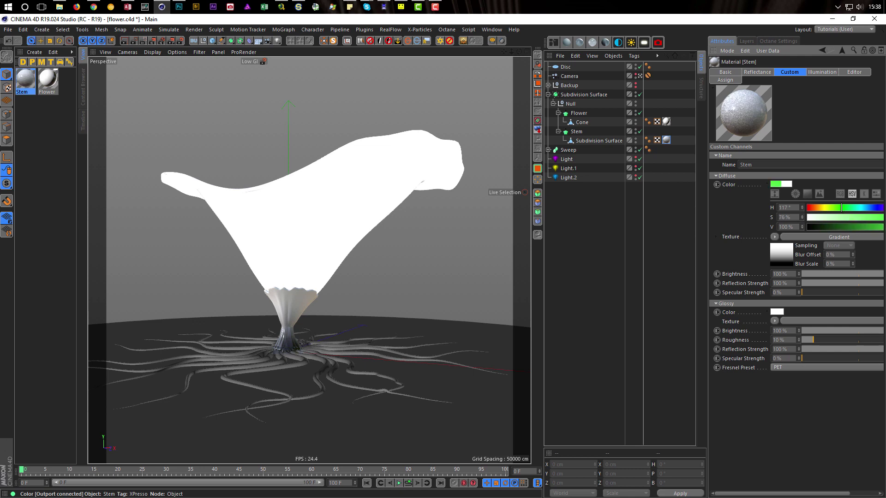
drag(881, 226, 833, 233)
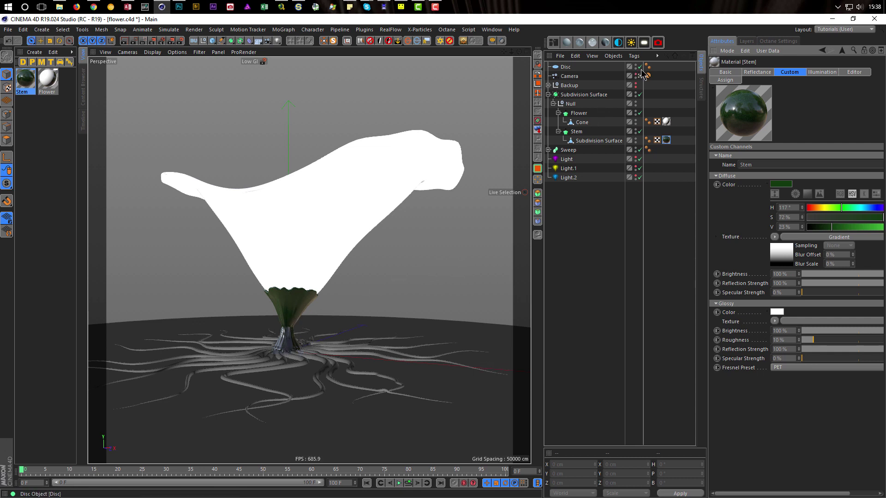
Step: Set the Stem material's glossy roughness to 32% and its glossy reflection strength to 49%
scroll(503, 192, up, 10)
alt+drag(428, 124, 308, 253)
scroll(349, 203, up, 5)
scroll(367, 201, down, 4)
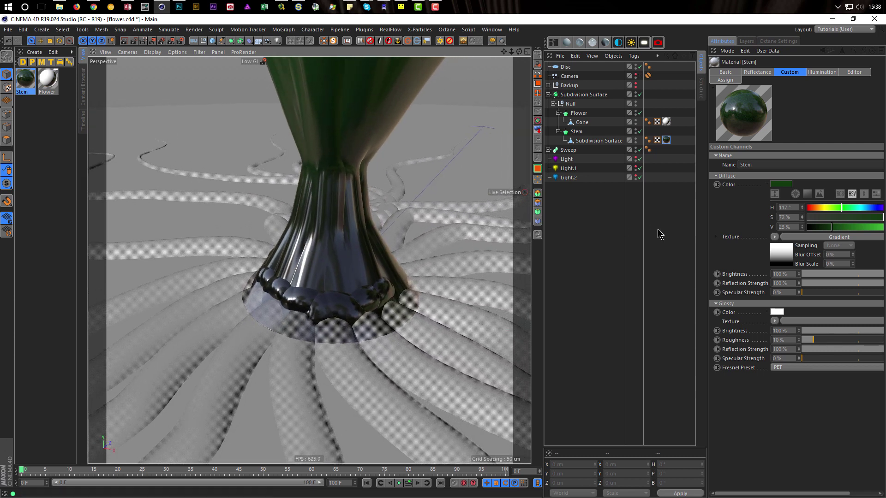
drag(819, 340, 831, 340)
click(858, 350)
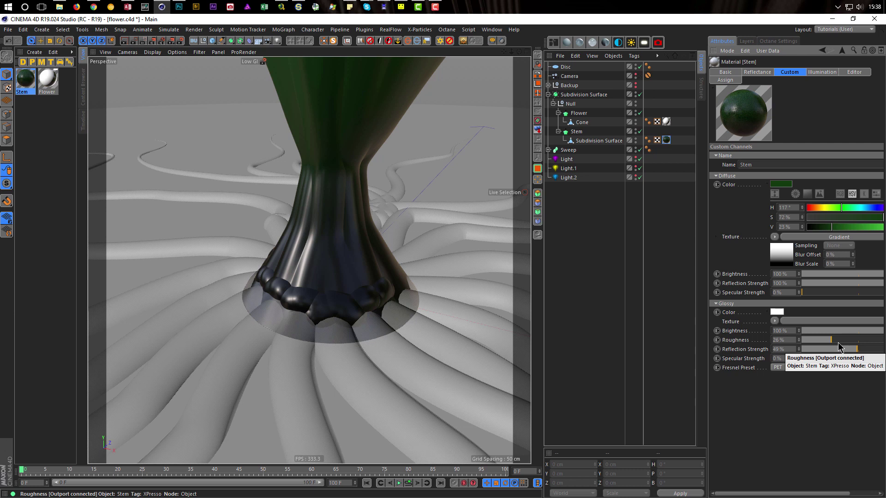
click(838, 341)
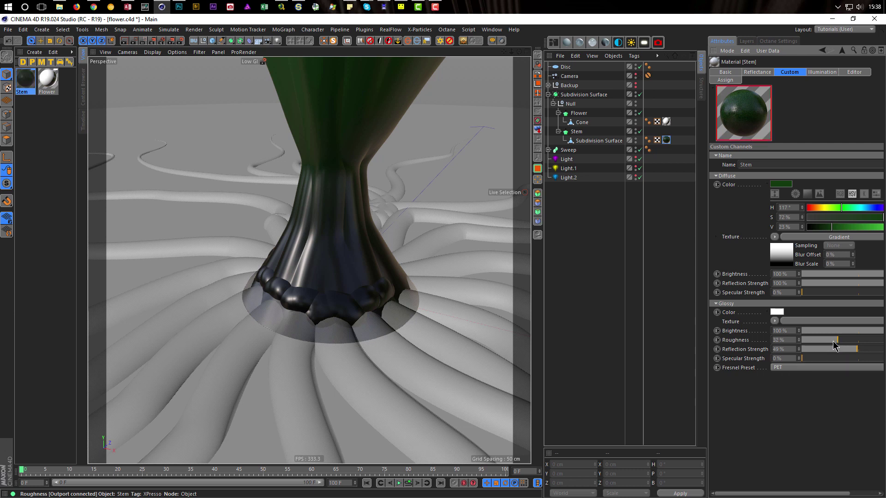
Step: Set the thickness of the Stem cloth surface to 2 cm
alt+right_drag(303, 226, 251, 237)
alt+middle_drag(308, 258, 318, 279)
mouse_move(311, 261)
alt+mouse_down()
mouse_move(305, 278)
mouse_move(306, 263)
alt+mouse_up()
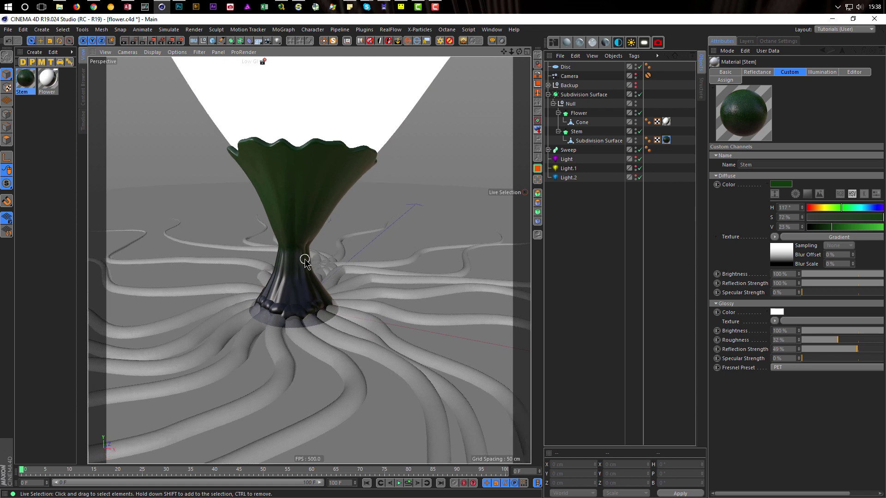
alt+right_drag(302, 279, 330, 280)
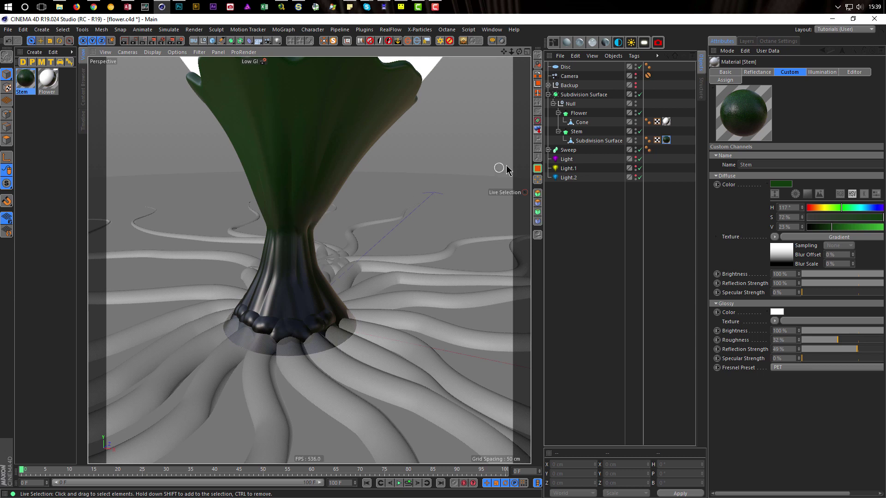
click(576, 131)
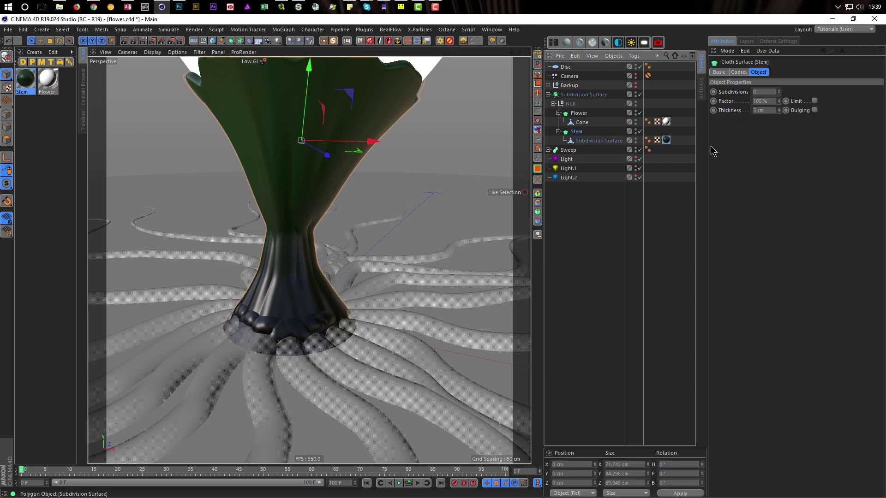
click(779, 113)
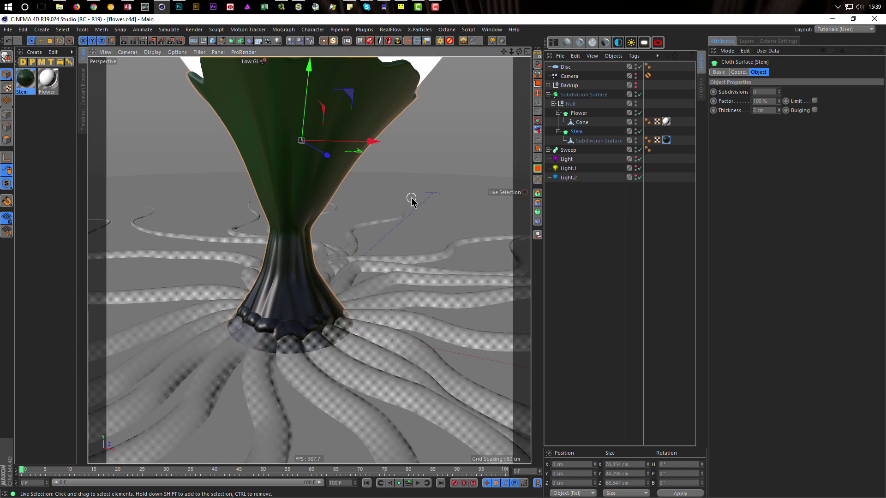
Step: Enable the Bump channel of the Stem material and assign a Gradient shader as its texture
double_click(25, 79)
drag(235, 63, 503, 98)
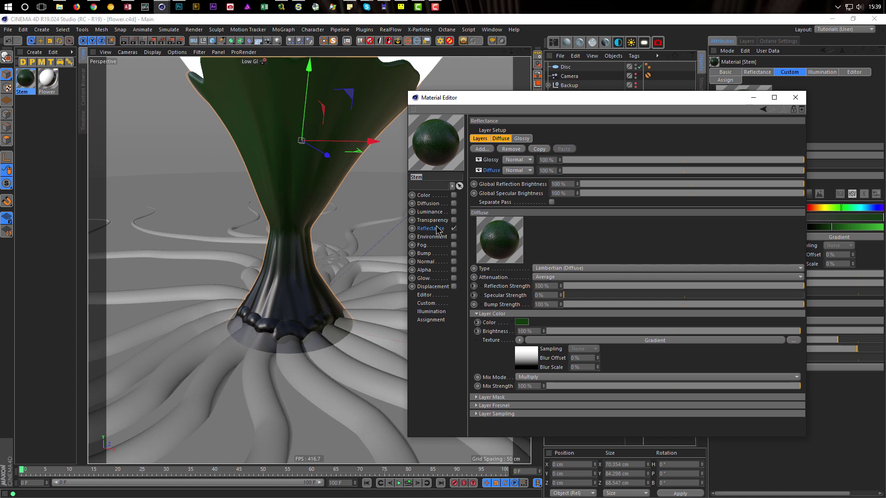
click(454, 253)
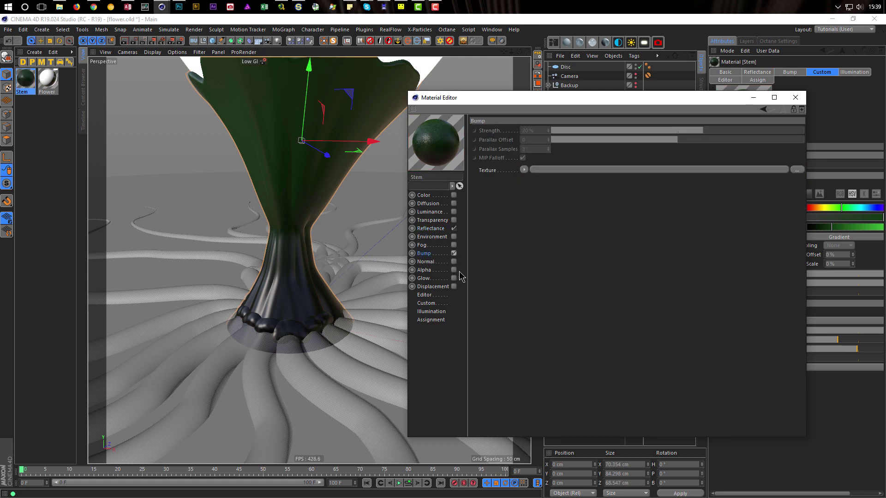
click(524, 170)
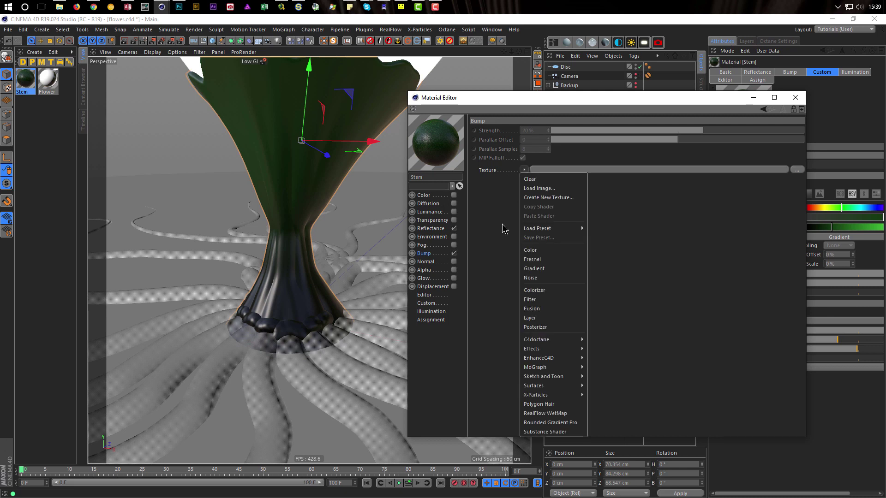
click(556, 268)
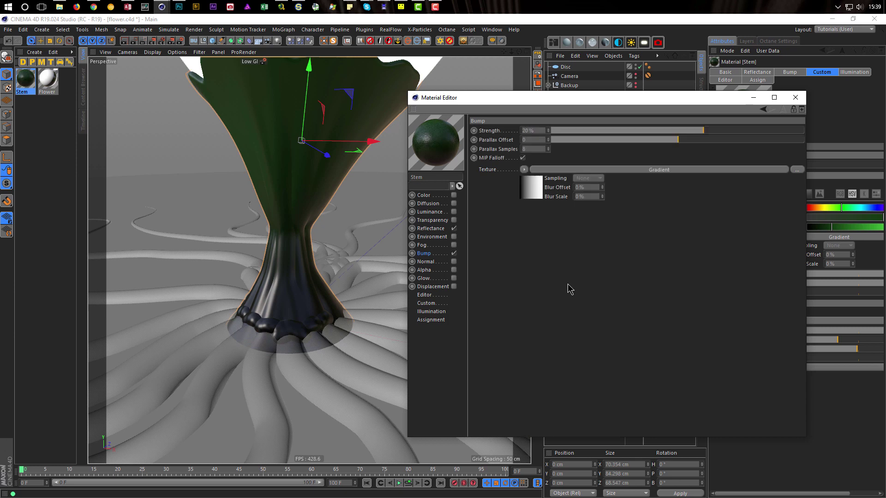
Step: Load the BW stripe preset into the Stem's bump gradient
click(532, 190)
click(505, 195)
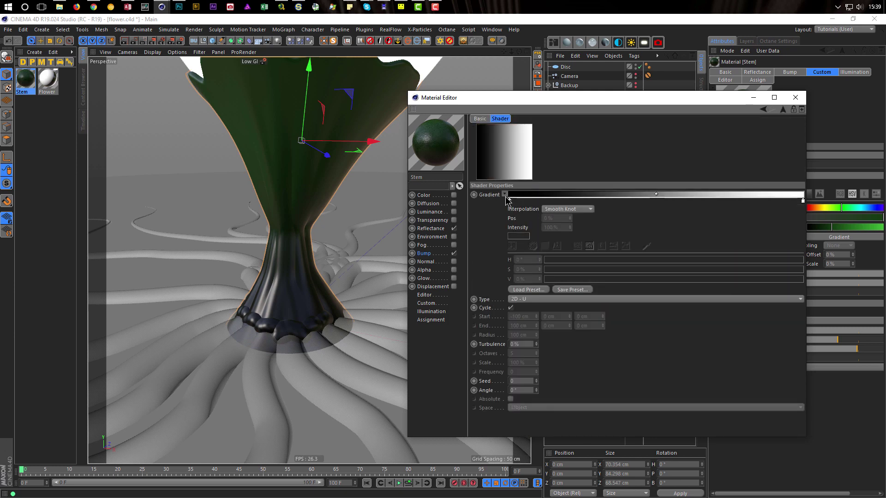
click(523, 297)
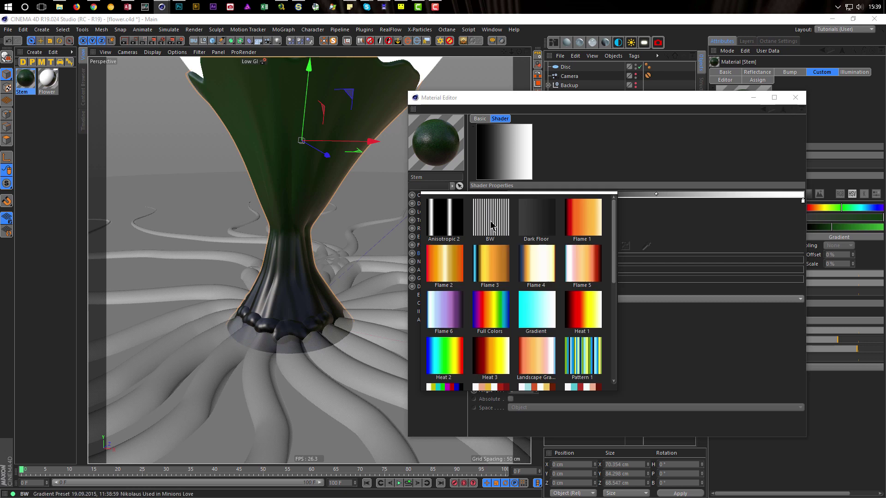
click(496, 226)
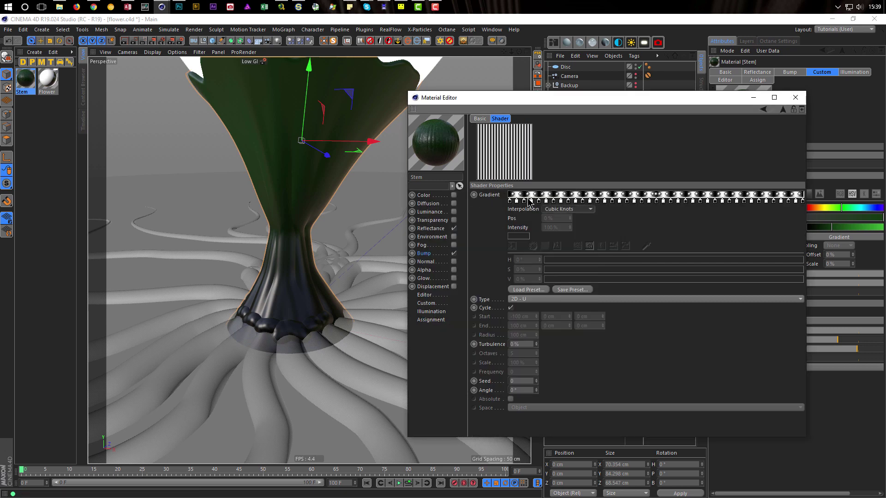
click(783, 109)
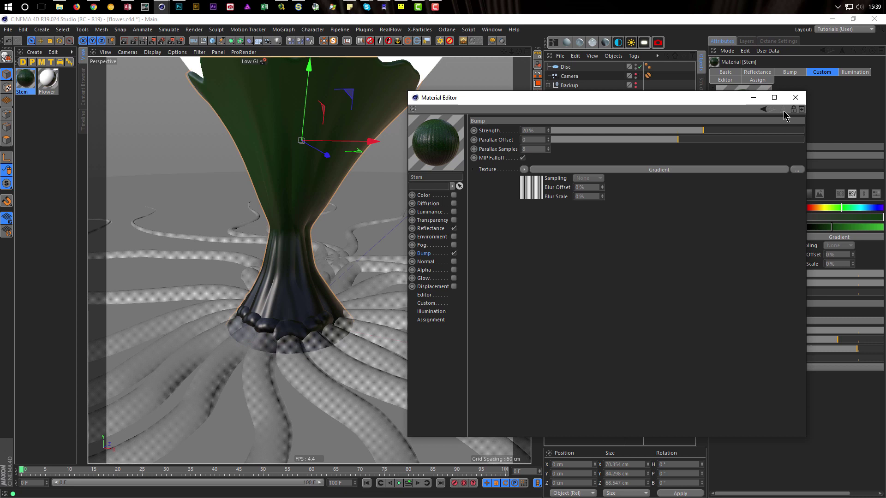
Step: Clear the Stem's bump texture and assign a fresh Gradient shader in its place
click(538, 197)
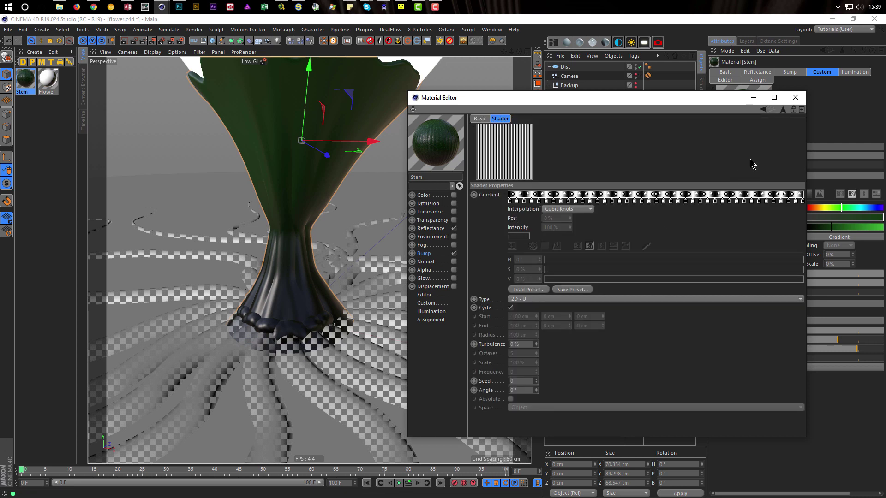
click(786, 110)
click(525, 170)
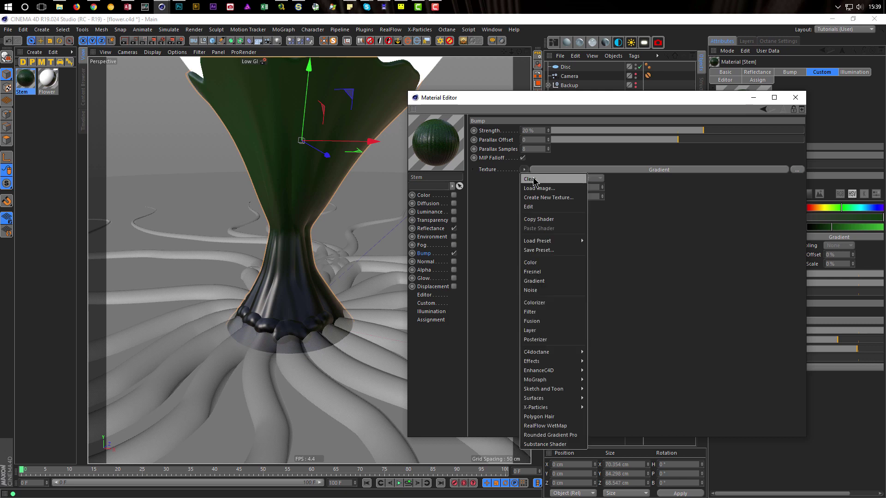
click(528, 178)
click(525, 171)
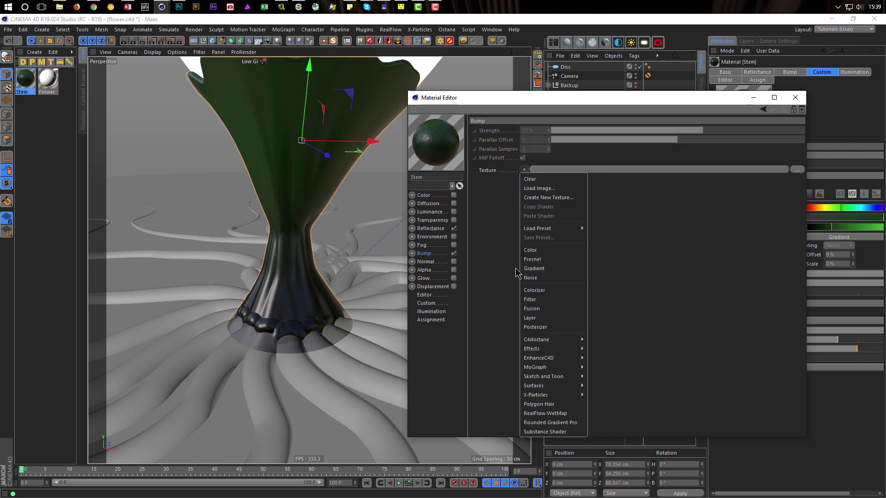
click(542, 275)
click(536, 190)
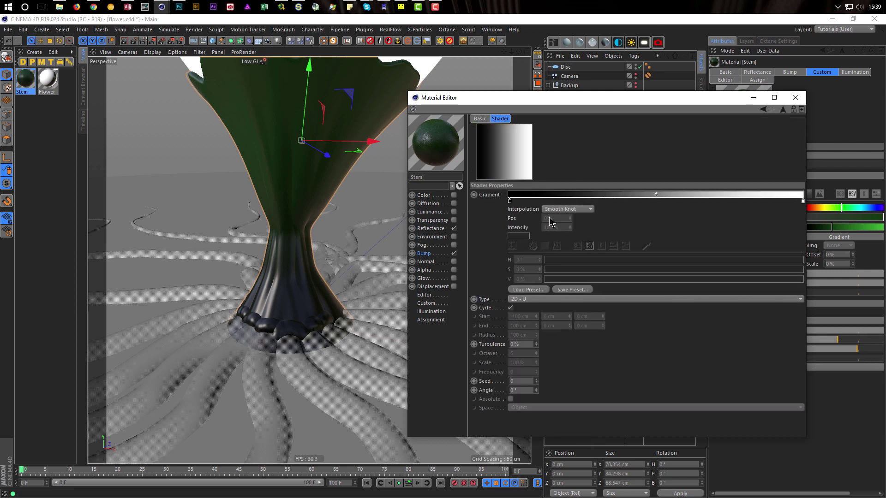
Step: Double the knots of the Stem's bump gradient three times and distribute them evenly
right_click(638, 196)
right_click(624, 194)
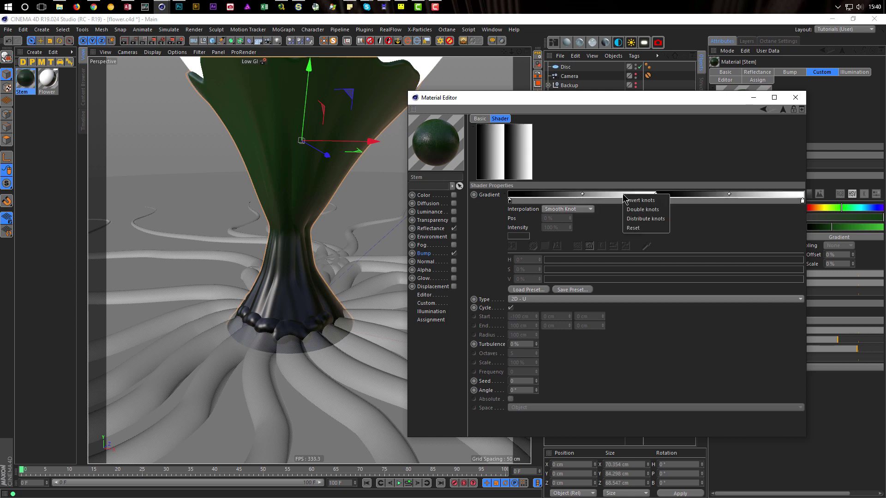
click(636, 207)
right_click(614, 197)
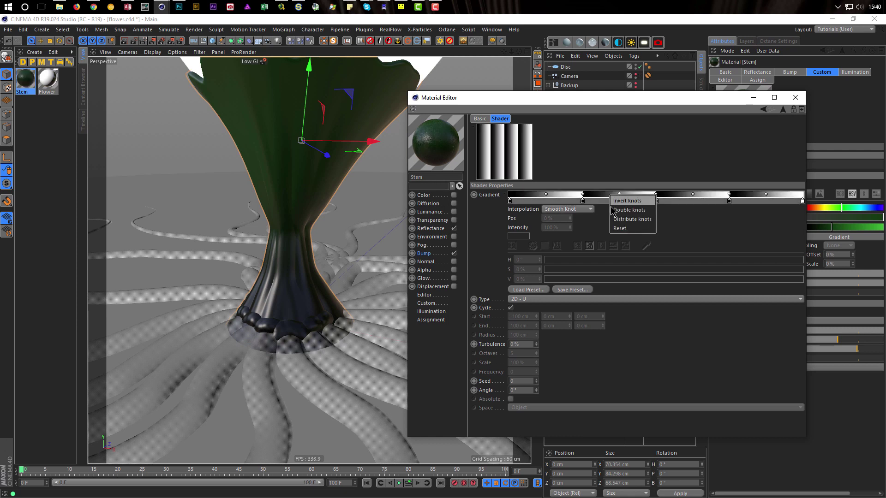
click(619, 205)
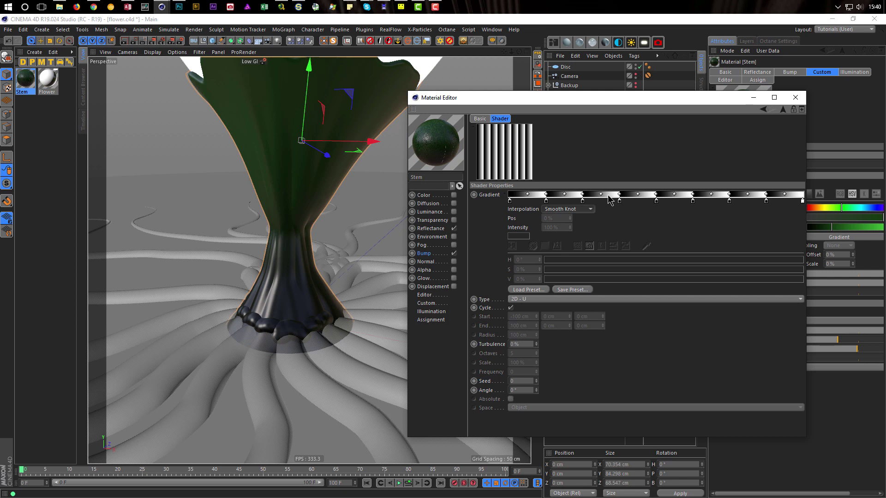
right_click(609, 199)
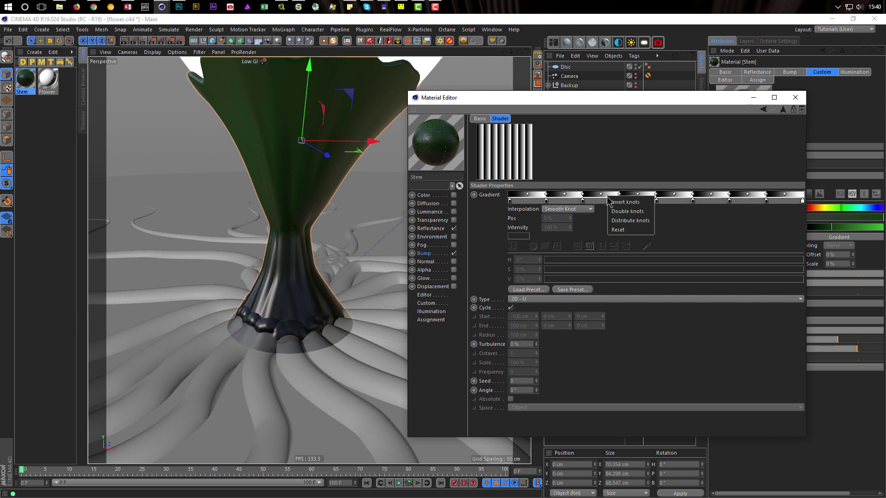
click(629, 221)
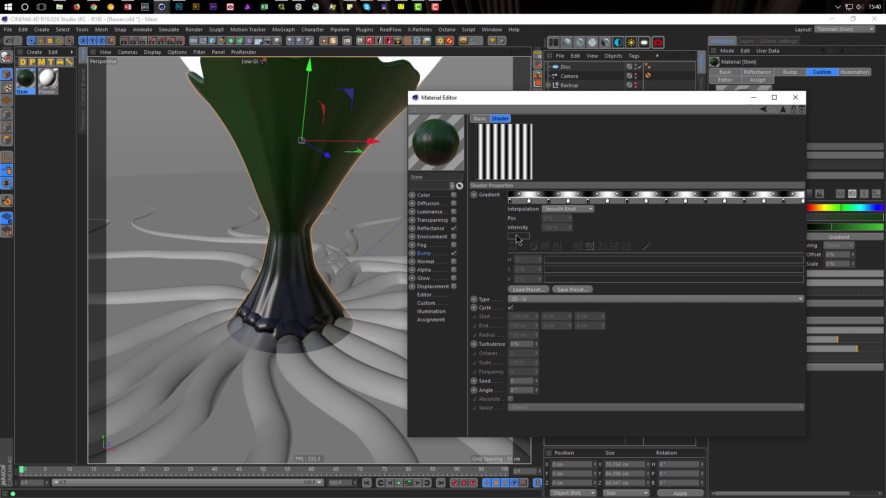
Step: Load the BW stripe preset into the new bump gradient and choose 2D - U as its type
click(528, 289)
click(543, 252)
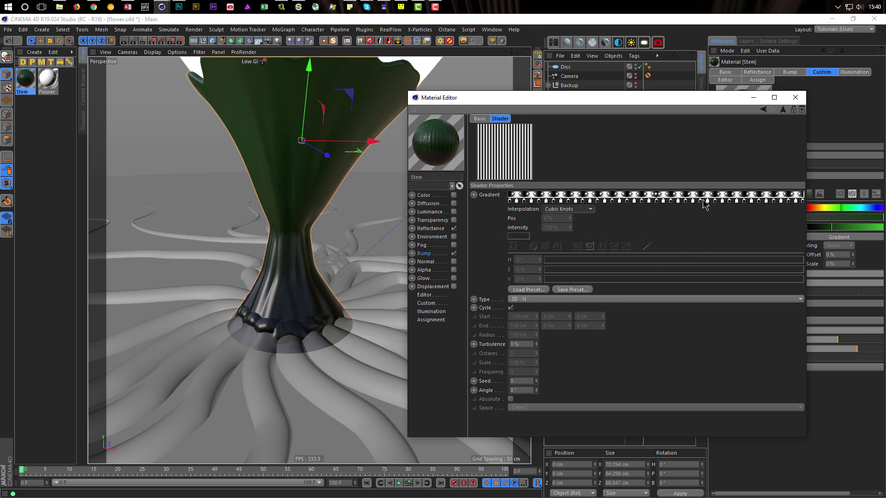
click(608, 299)
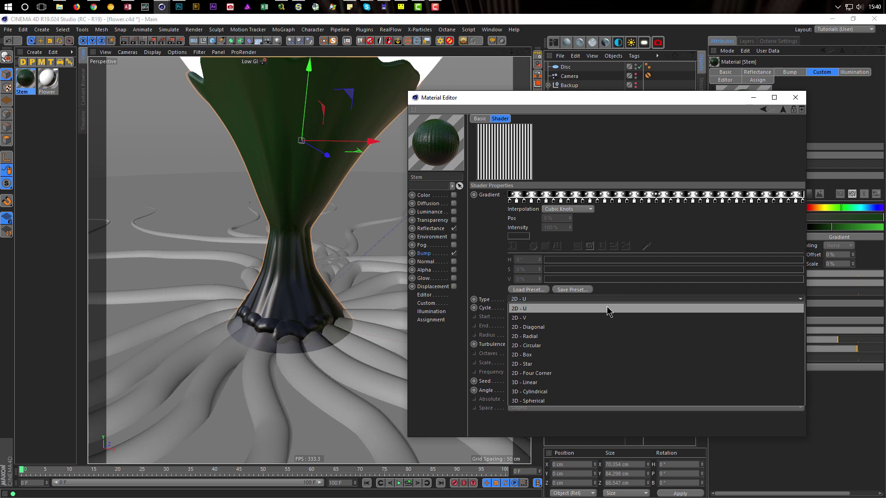
click(607, 308)
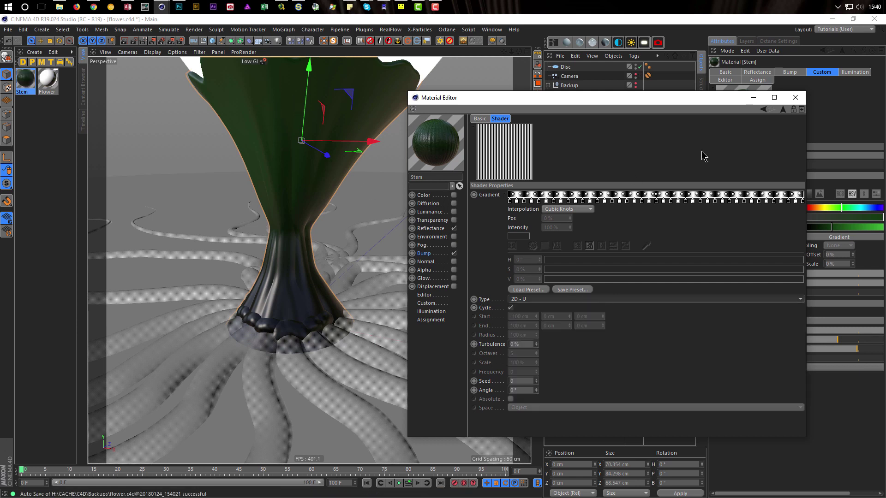
Step: Wrap the Stem's bump gradient in a Layer shader and add a Noise shader as a layer above the gradient
click(783, 109)
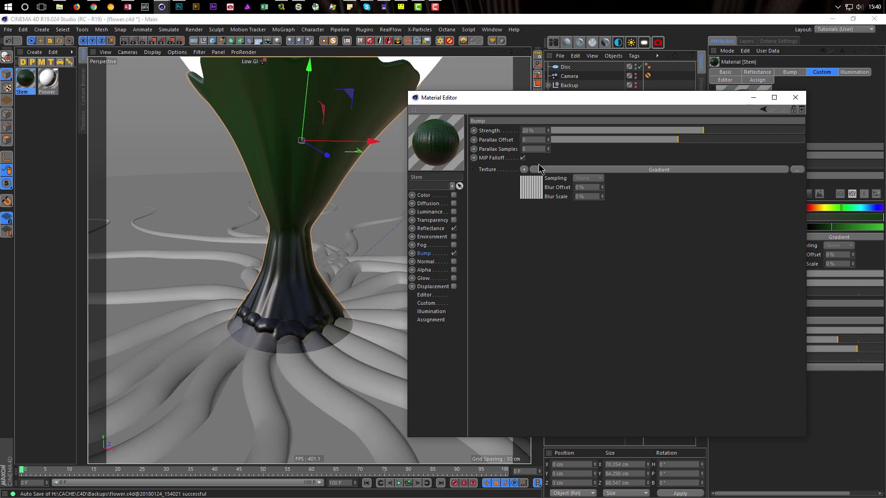
click(524, 170)
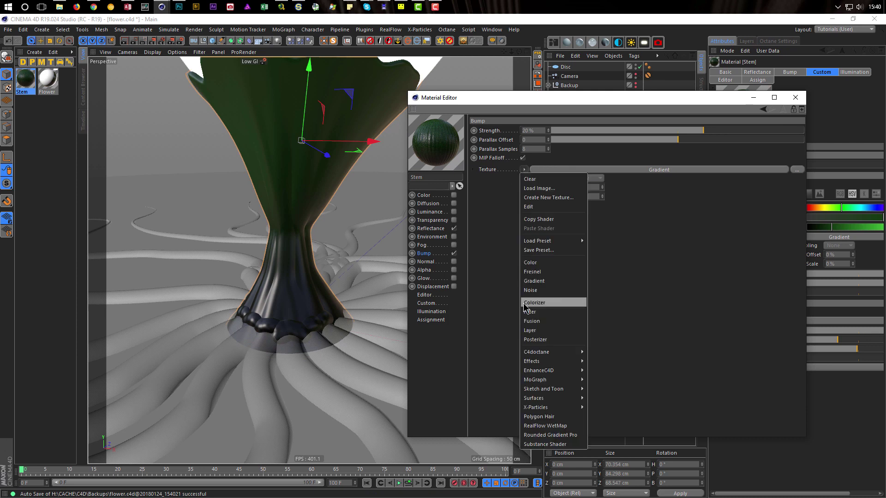
click(538, 332)
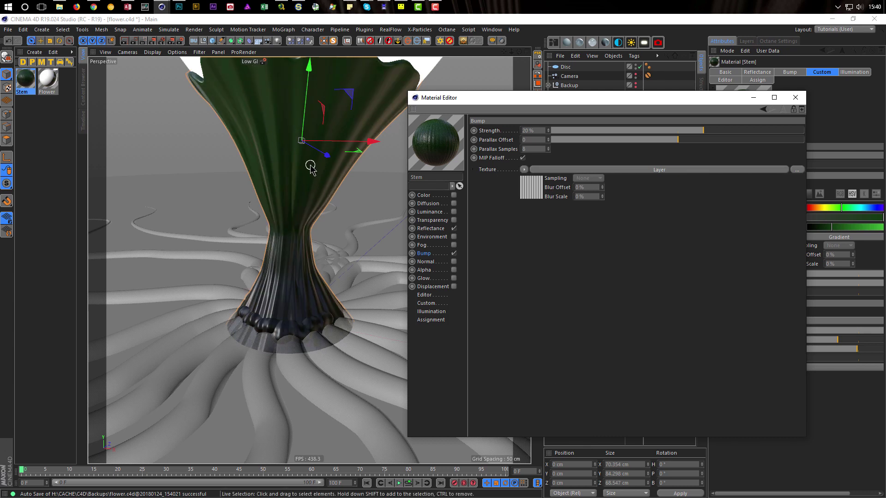
scroll(297, 235, down, 3)
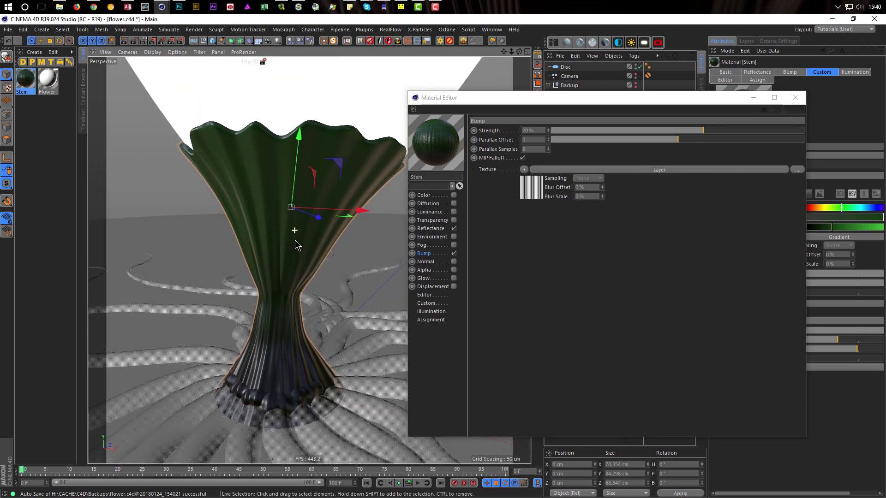
alt+drag(295, 241, 295, 206)
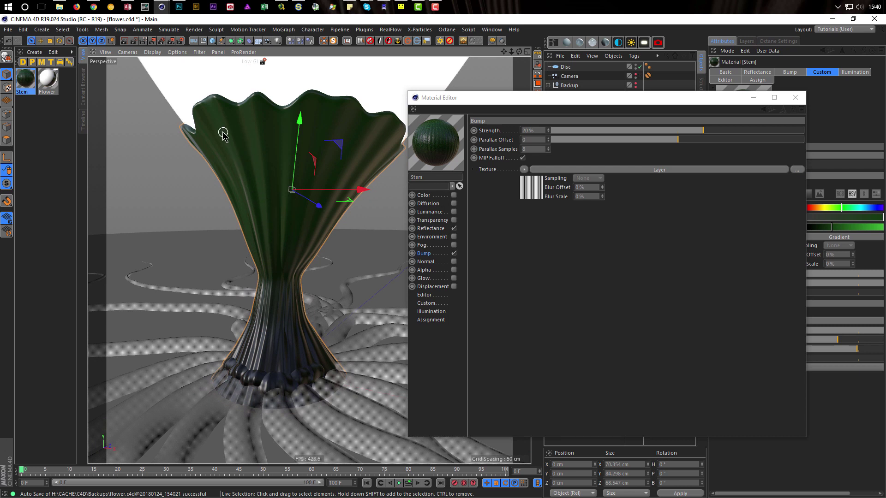
click(521, 194)
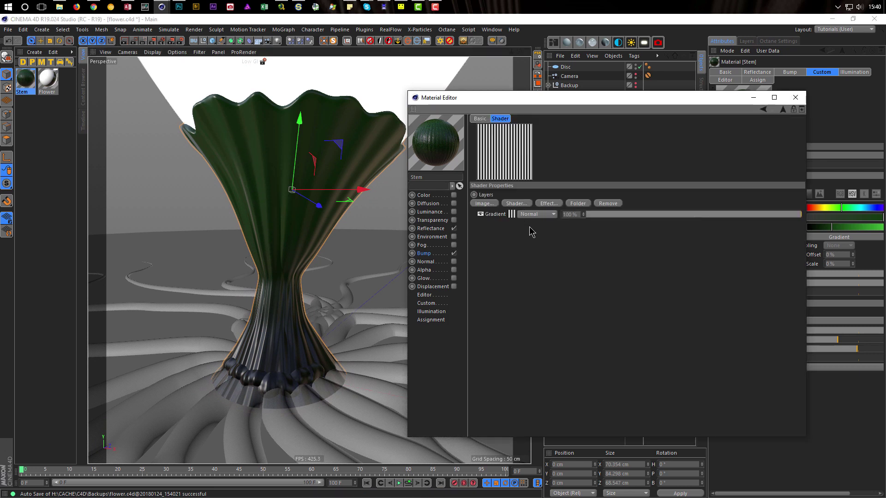
click(517, 204)
click(543, 255)
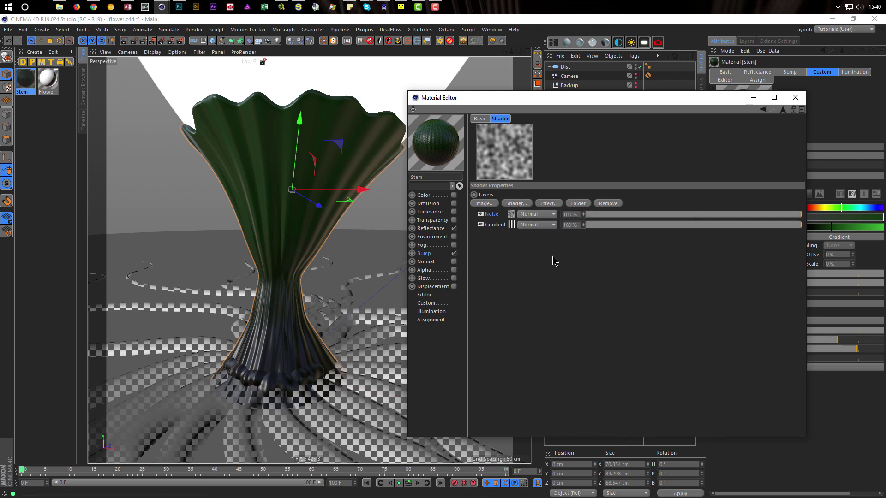
Step: Set the Noise layer's noise type to Dents and its global scale to 20%
click(511, 215)
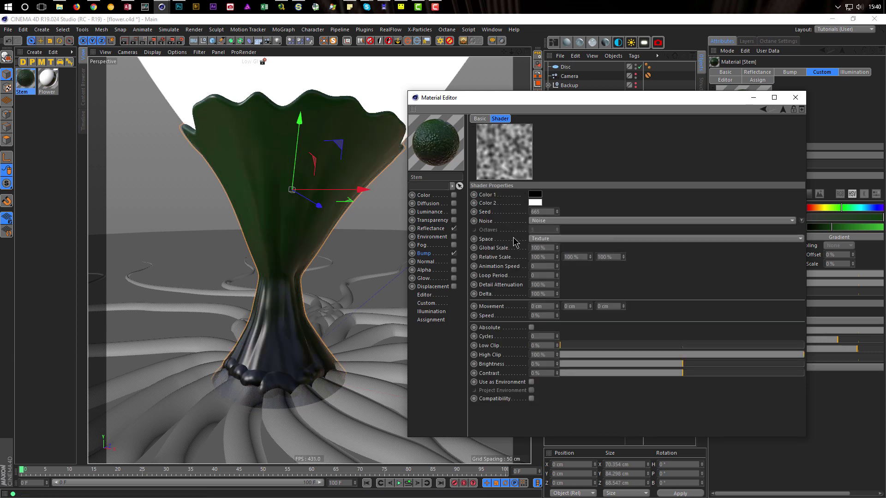
click(561, 221)
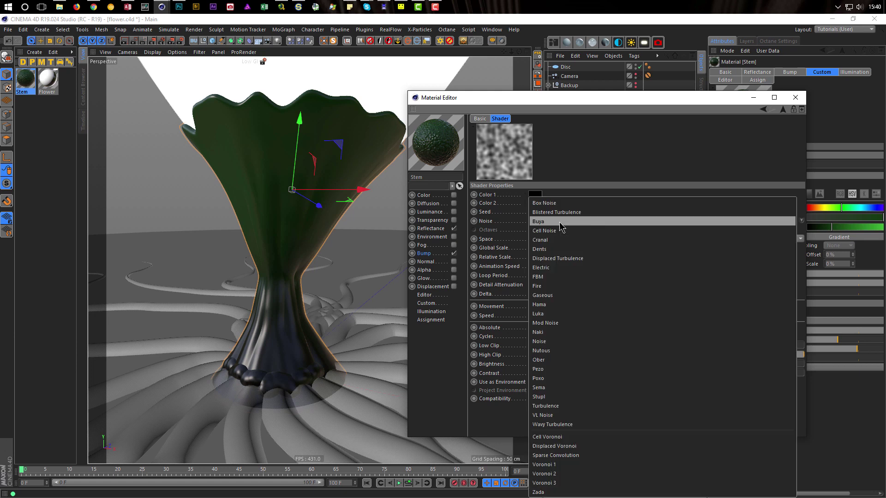
click(561, 253)
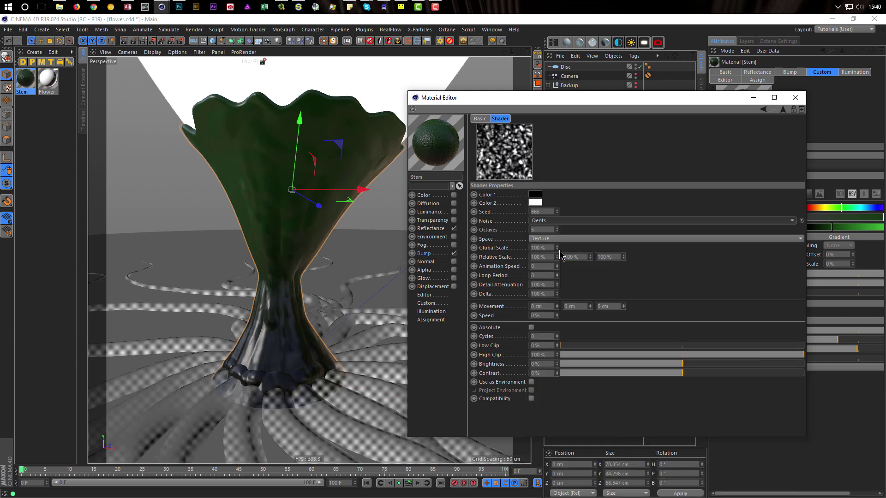
click(547, 247)
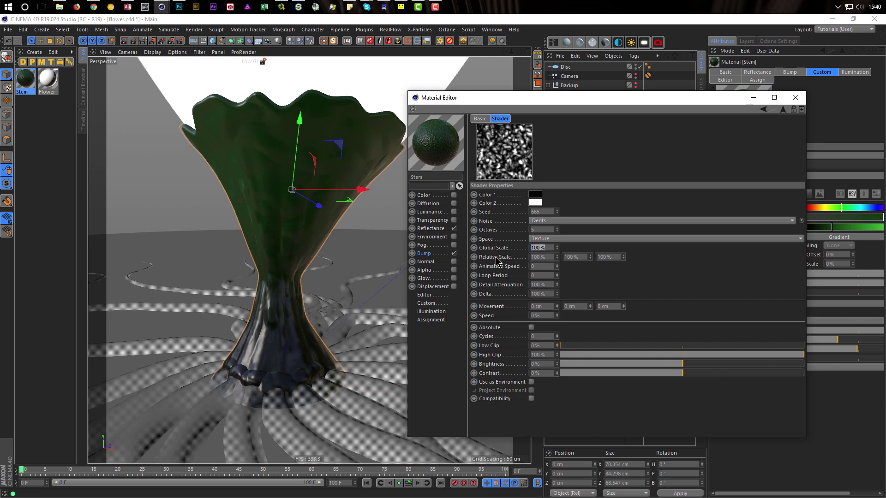
text(20)
key(Return)
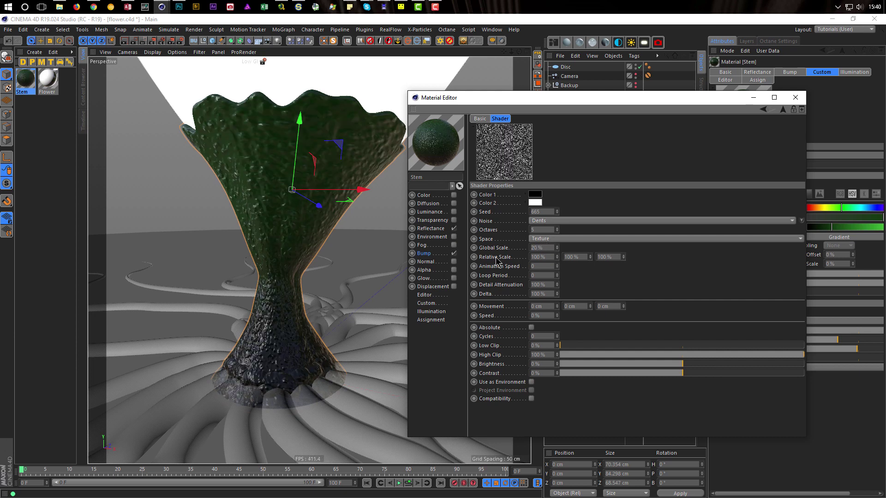
Step: Blend the Noise layer over the gradient with Screen mode at 100% strength and close the Material Editor
click(784, 111)
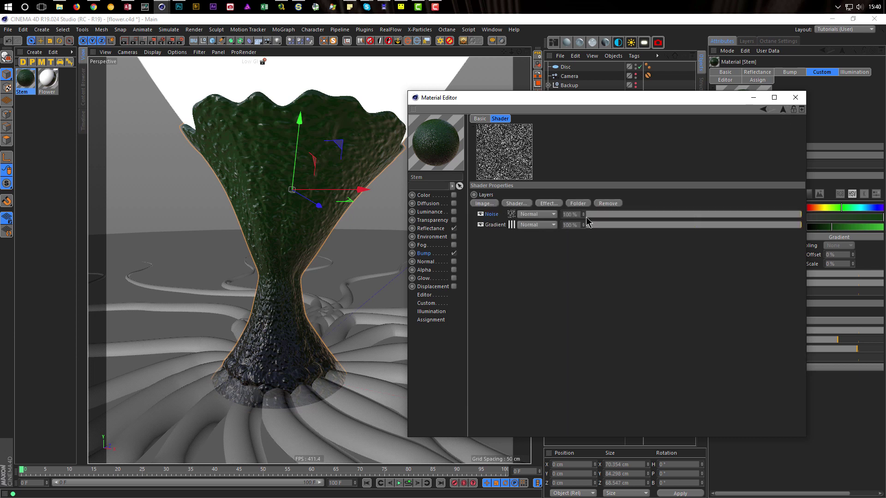
click(532, 214)
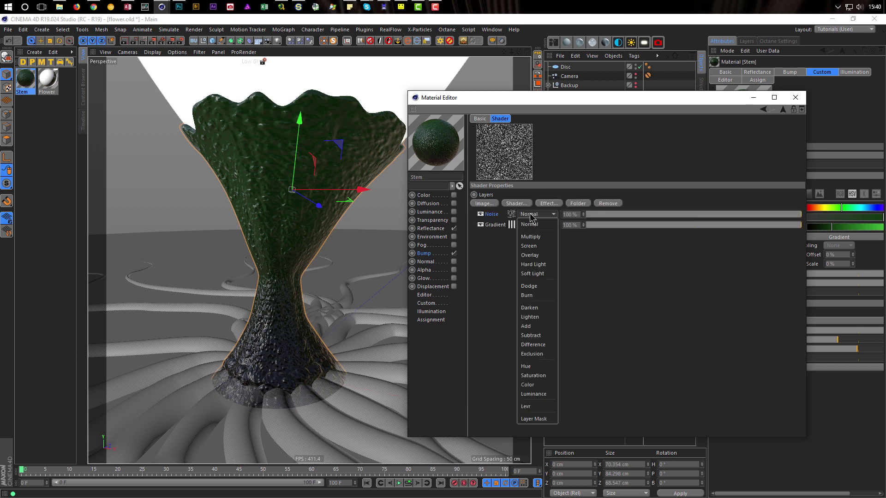
click(534, 246)
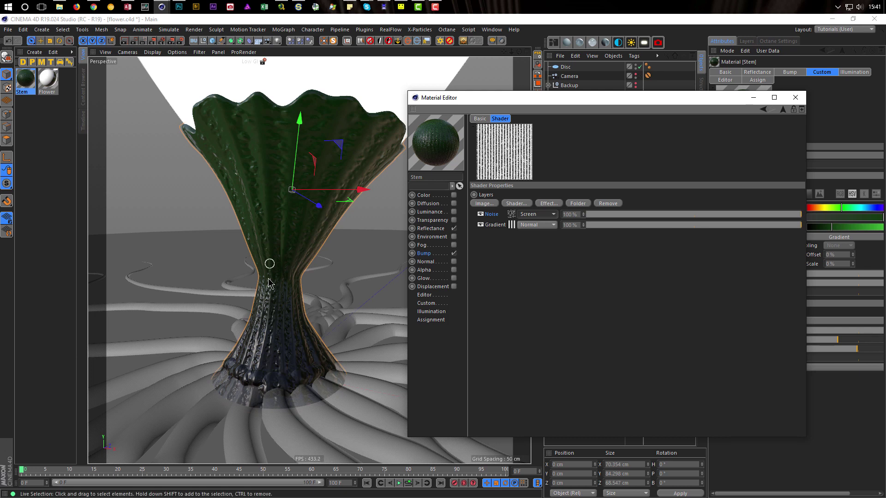
drag(791, 216, 808, 220)
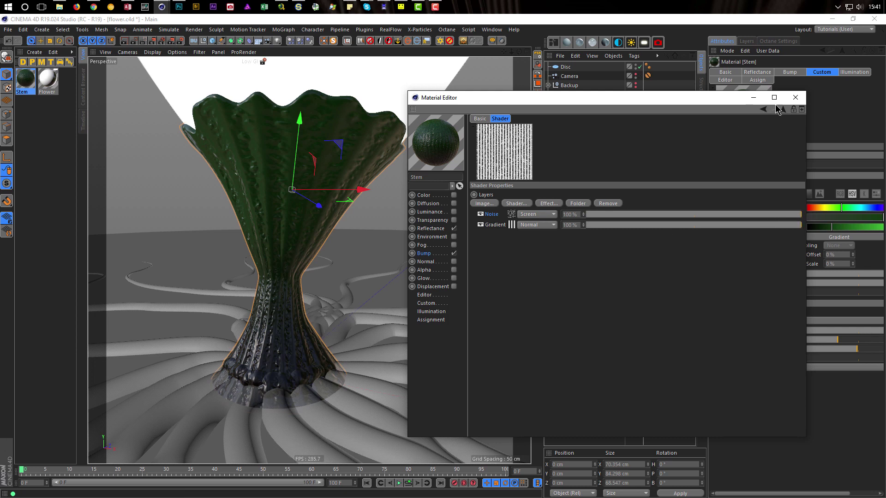
click(795, 98)
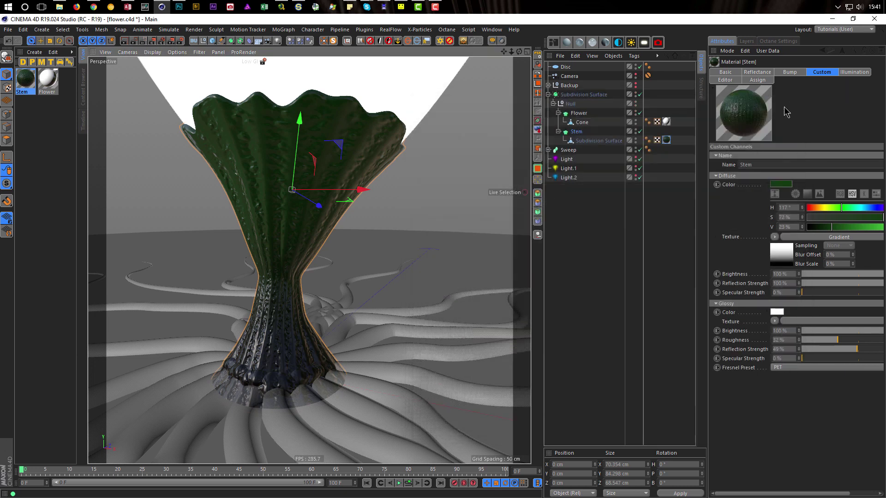
Step: Turn off X-Ray display for the Sweep object that forms the roots
scroll(259, 247, down, 5)
scroll(259, 248, up, 6)
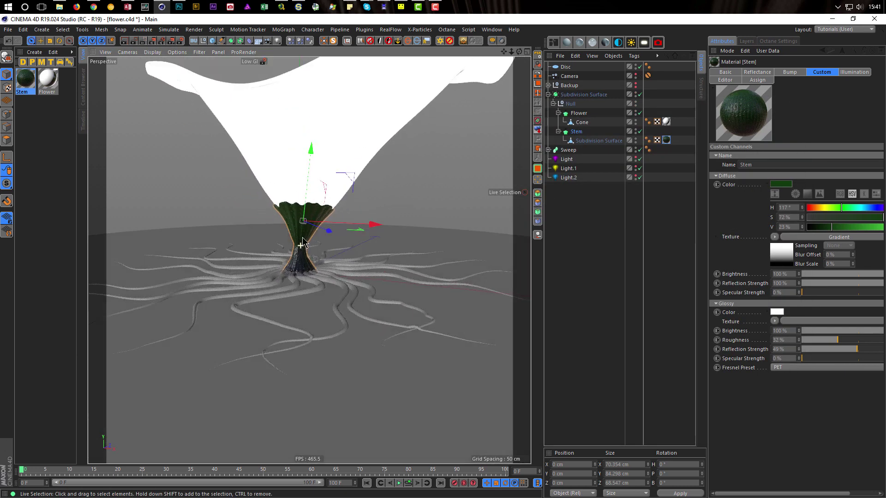
scroll(363, 261, up, 4)
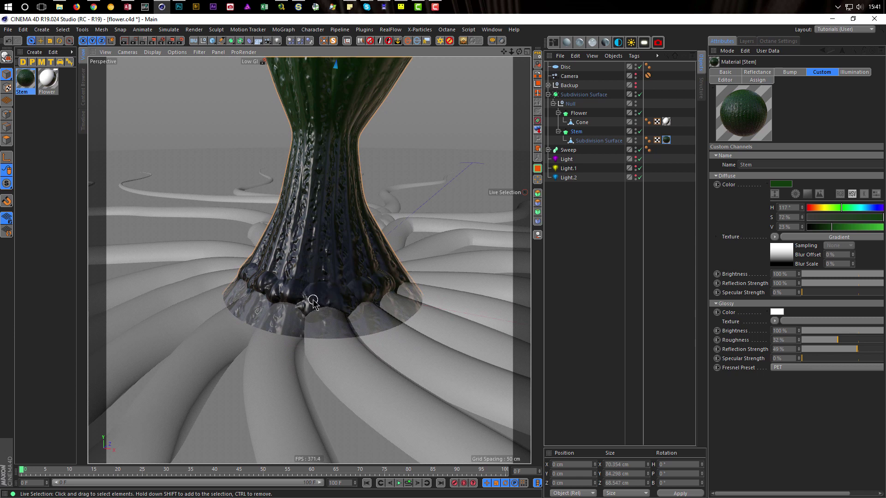
click(568, 150)
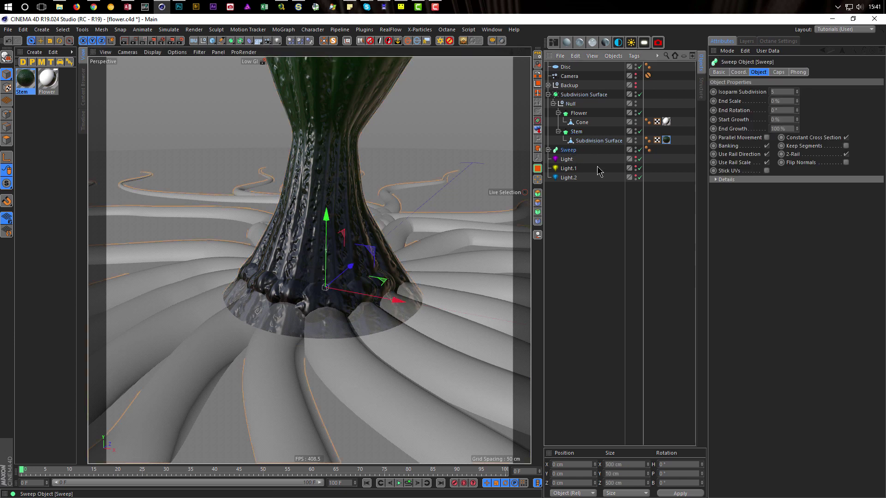
click(719, 72)
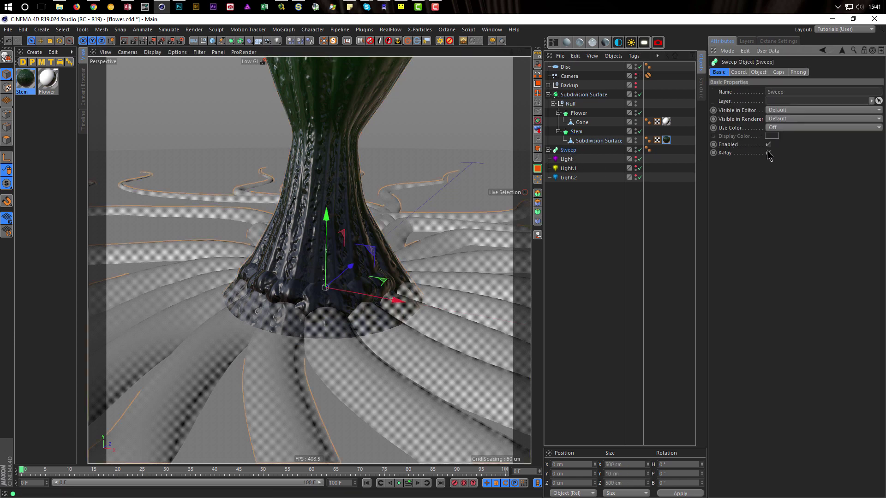
click(768, 153)
scroll(292, 340, down, 5)
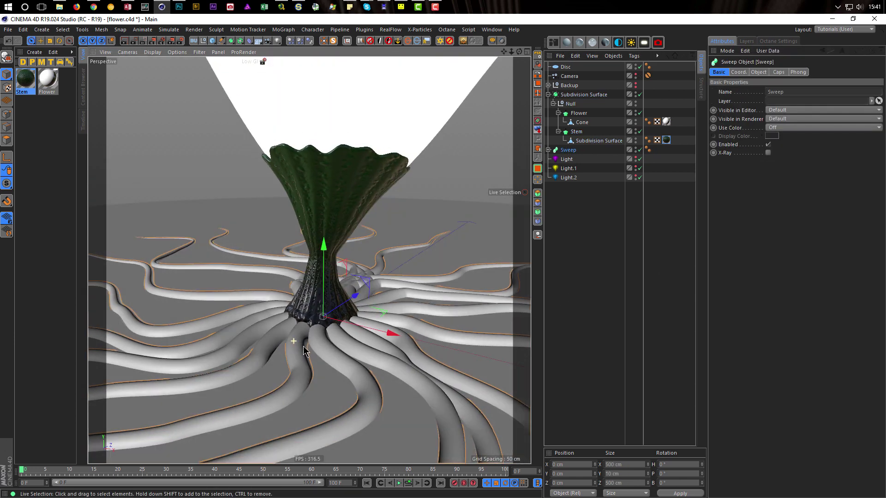
Step: Create a new Glossy Plastic material and rename it Roots
click(32, 63)
click(24, 79)
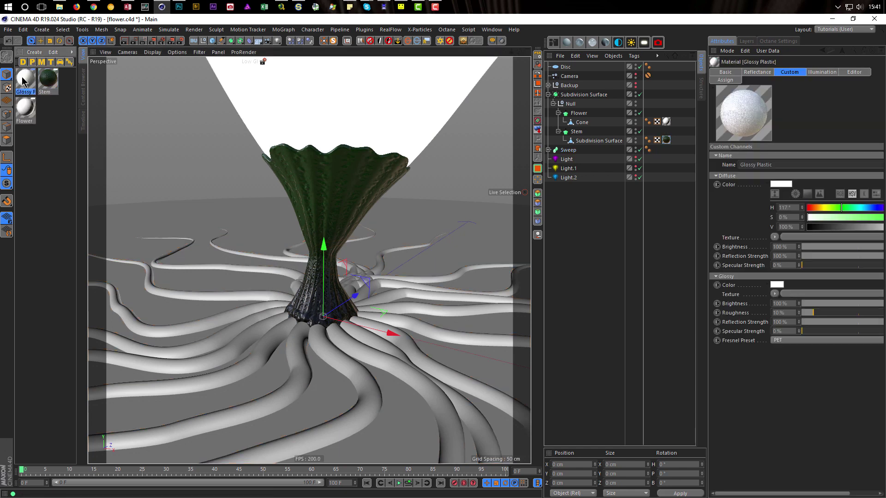
click(785, 165)
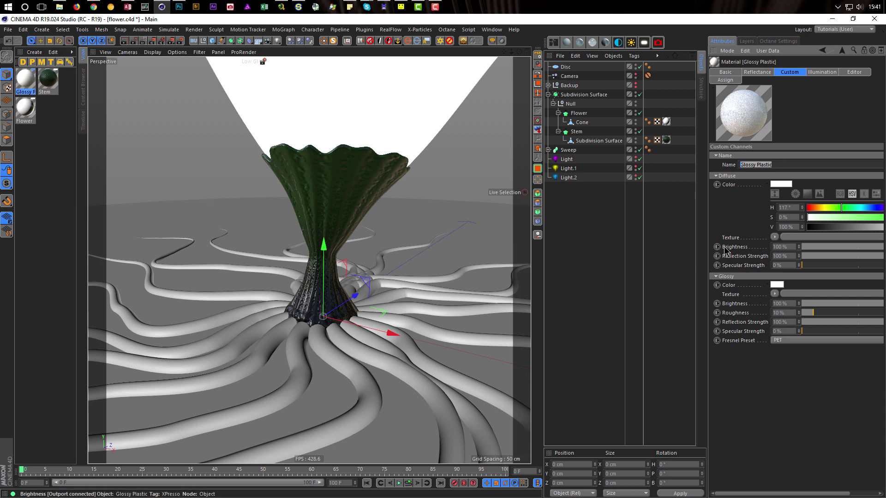
text(Roots)
key(Return)
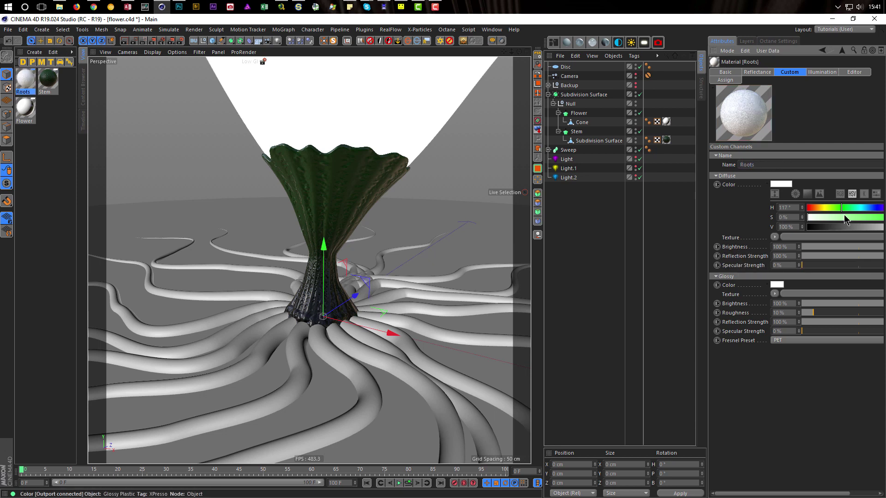
Step: Set the Roots material's diffuse color to 90% saturation and 9% value, with glossy roughness at 45% and reflection strength at 50%
drag(846, 216, 877, 218)
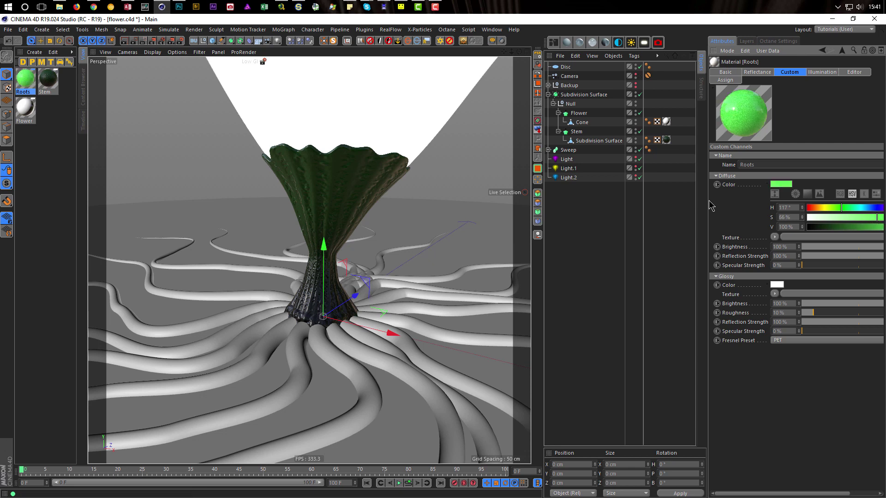
drag(707, 201, 689, 208)
drag(871, 210, 800, 221)
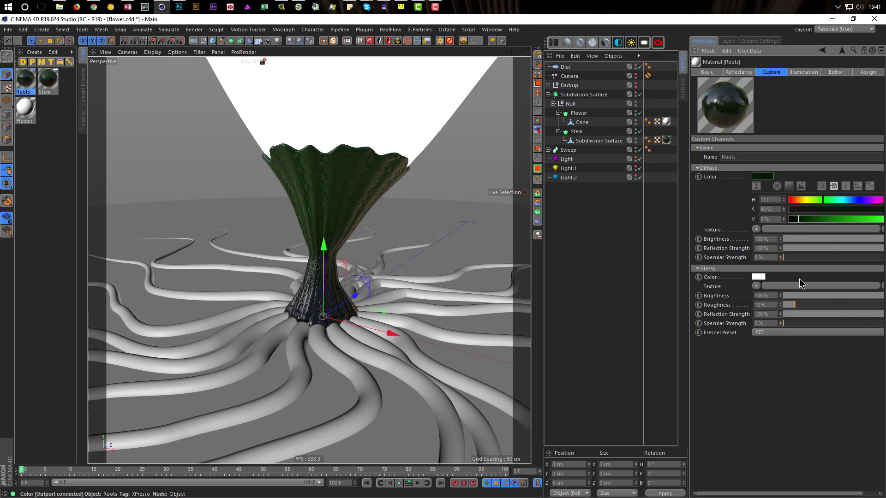
drag(830, 304, 834, 305)
click(840, 316)
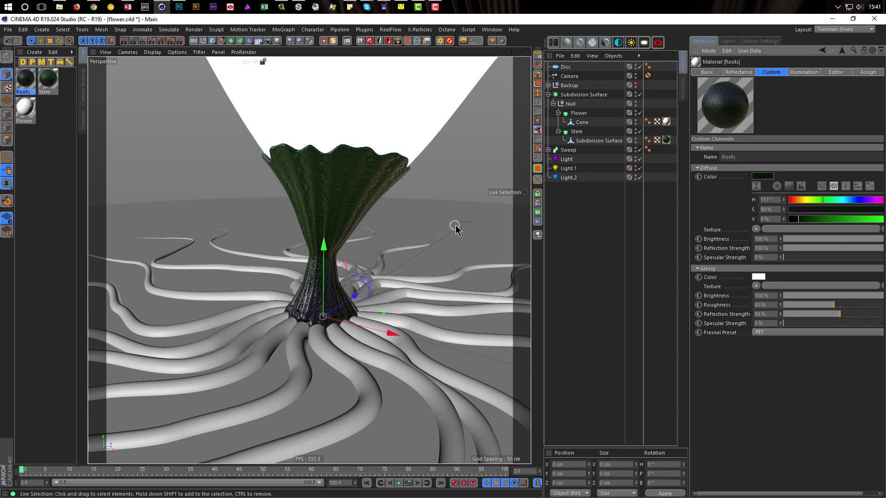
Step: Apply the Roots material to the Sweep object and darken its diffuse color to a value of 6%
drag(27, 85, 569, 150)
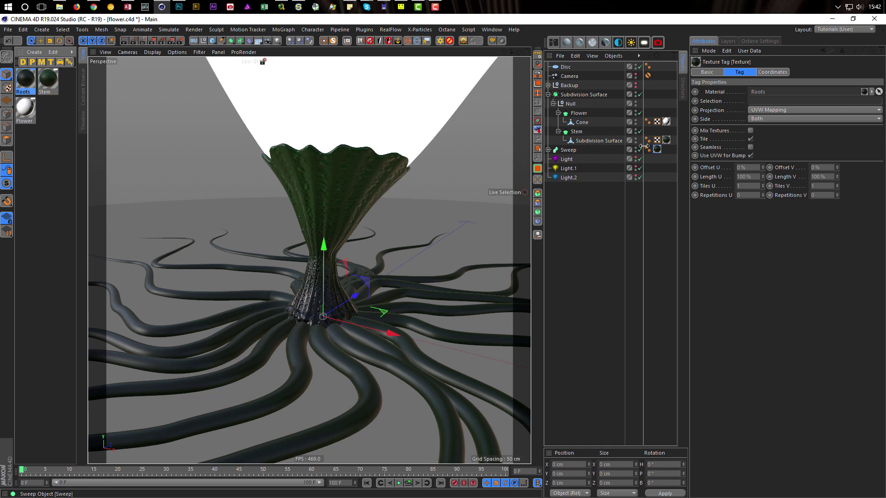
click(33, 87)
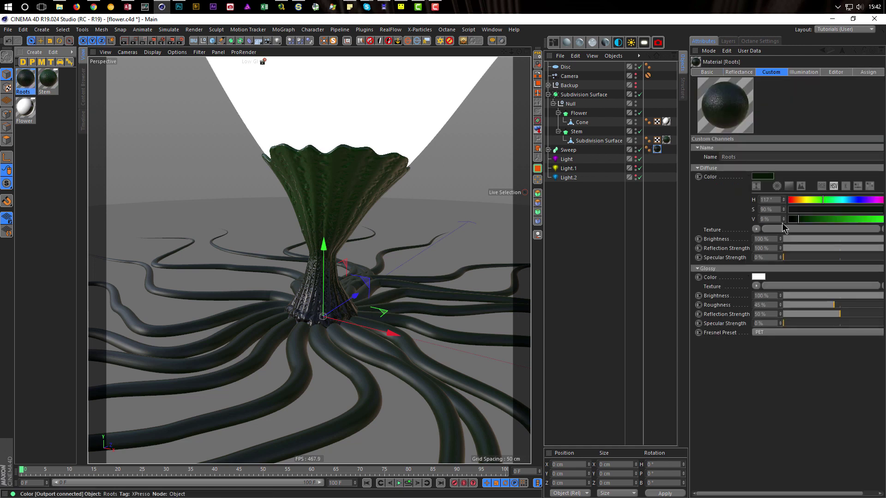
click(796, 220)
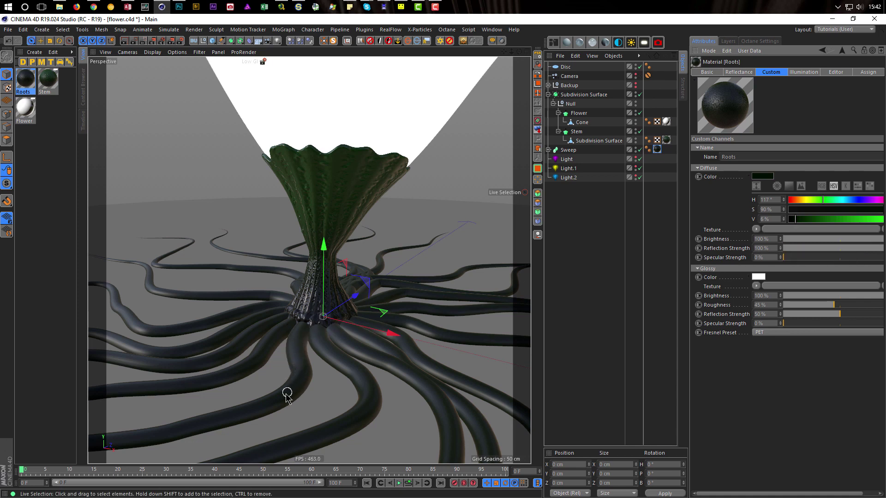
Step: Enable the Roots material's Bump channel and load a Layer shader as its texture, opening the shader's settings
double_click(26, 86)
drag(310, 68, 616, 120)
click(484, 272)
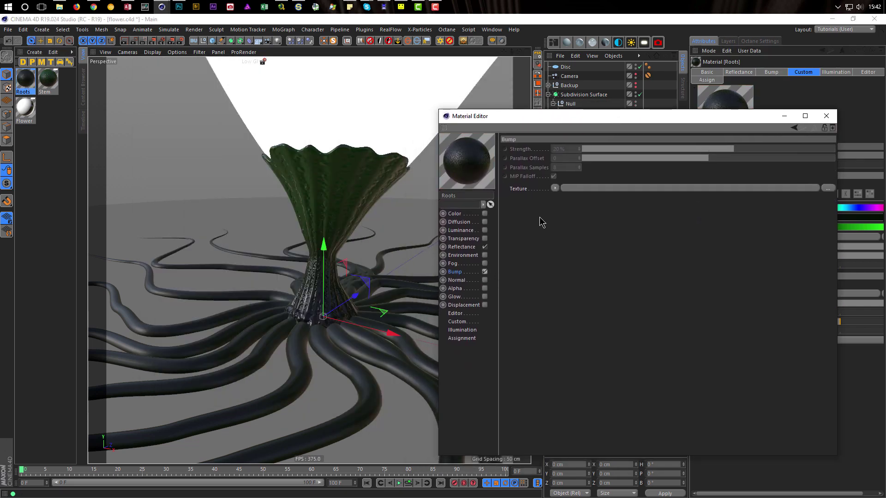
click(554, 188)
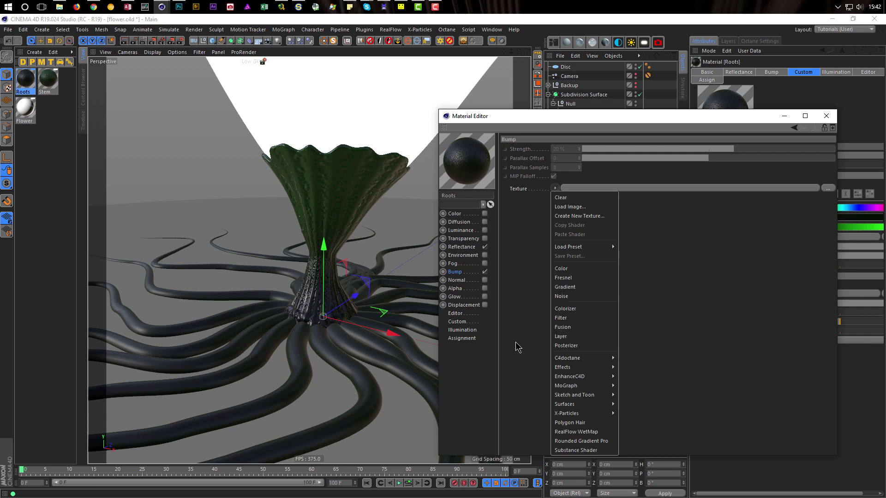
click(563, 336)
click(560, 205)
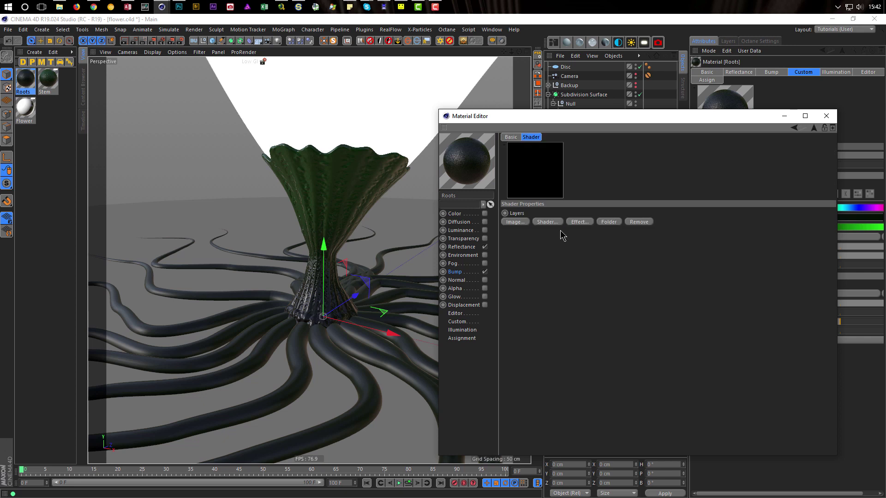
Step: Add a Gradient shader as a layer in the Roots bump and load the BW stripe preset into it
click(547, 222)
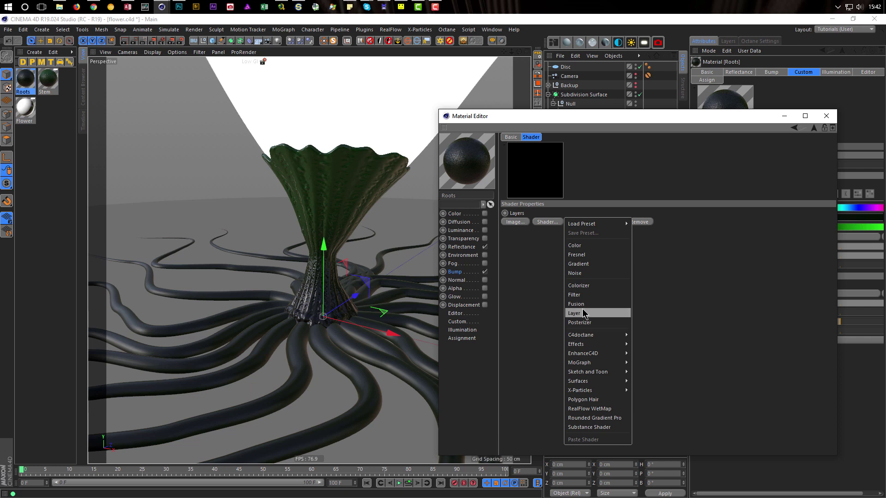
click(590, 264)
click(544, 232)
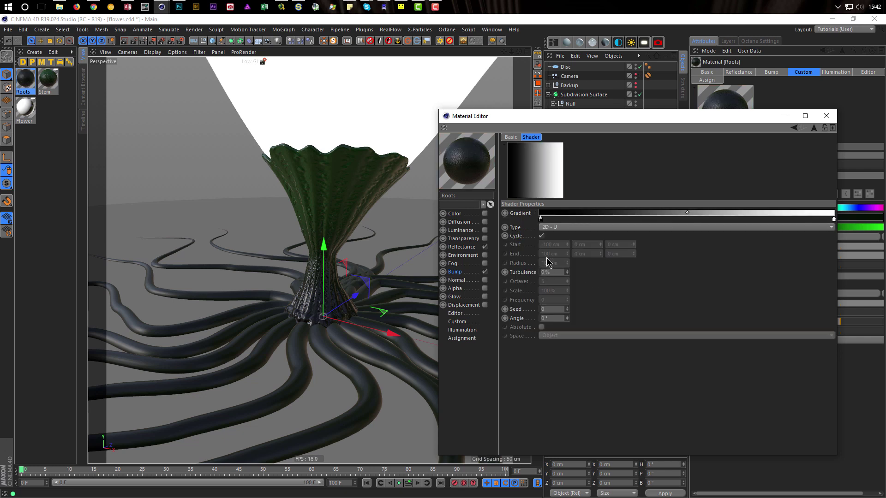
click(537, 213)
click(551, 309)
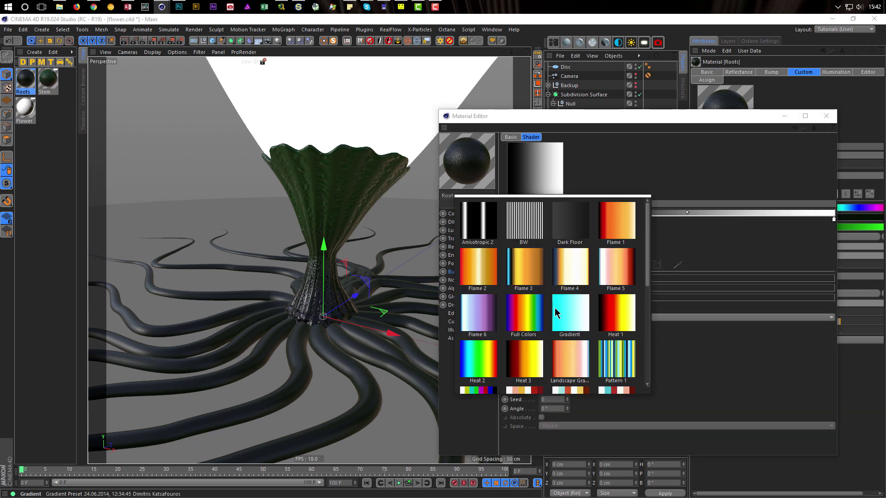
click(524, 226)
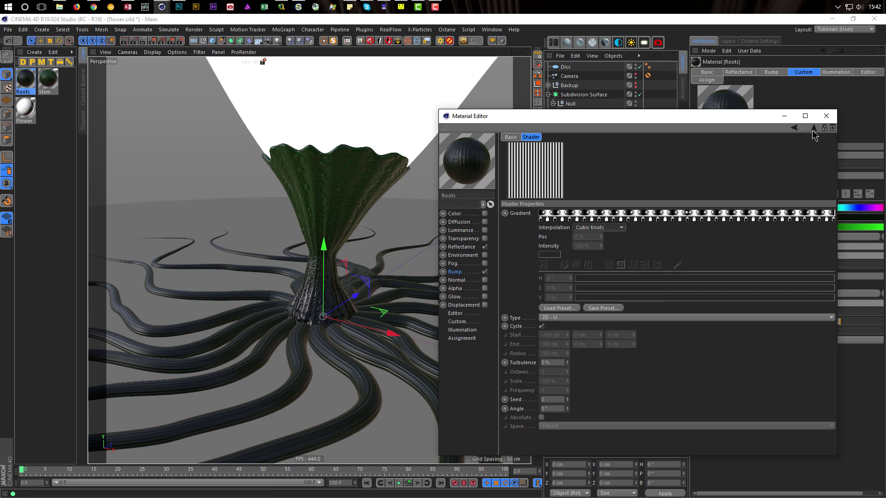
Step: Add a Noise shader as a layer above the gradient and open its settings
click(813, 129)
click(557, 226)
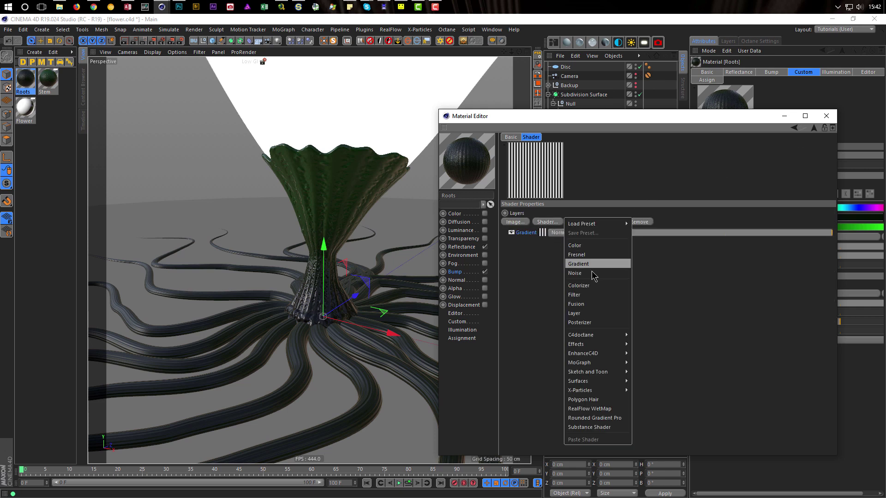
click(594, 275)
click(551, 244)
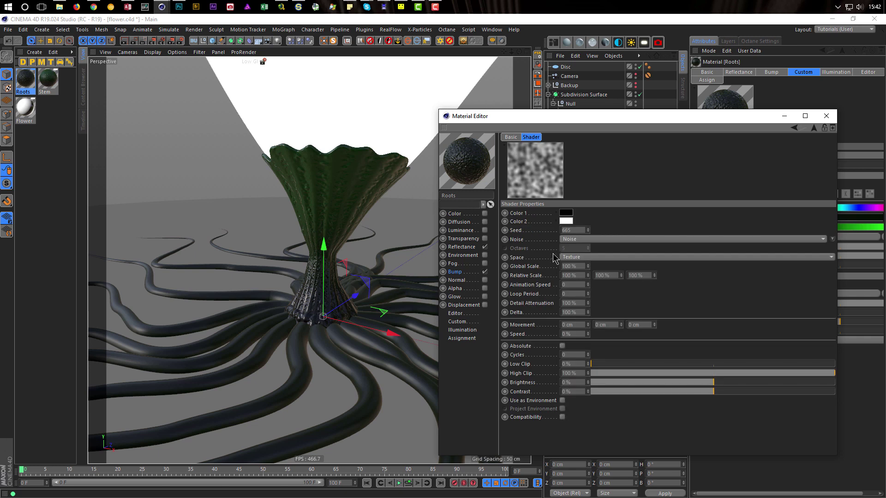
Step: Set the Roots bump noise type to Dents and its global scale to 10%
click(579, 240)
click(579, 249)
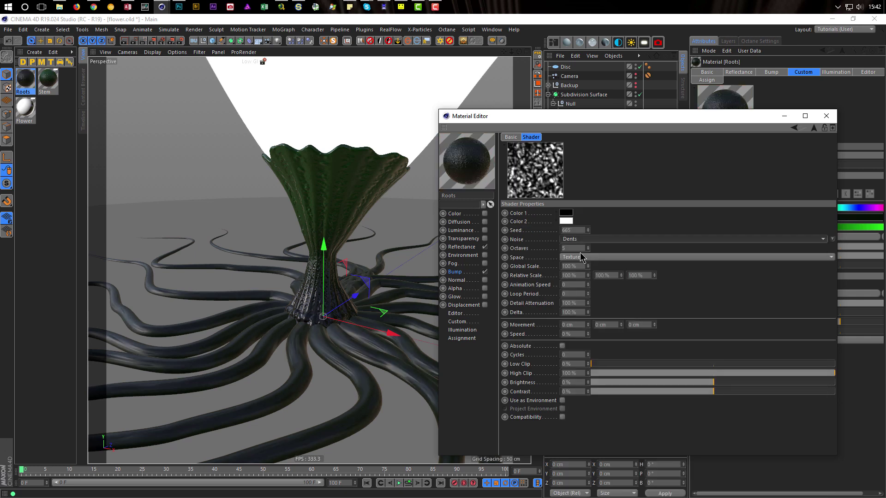
click(581, 265)
text(1)
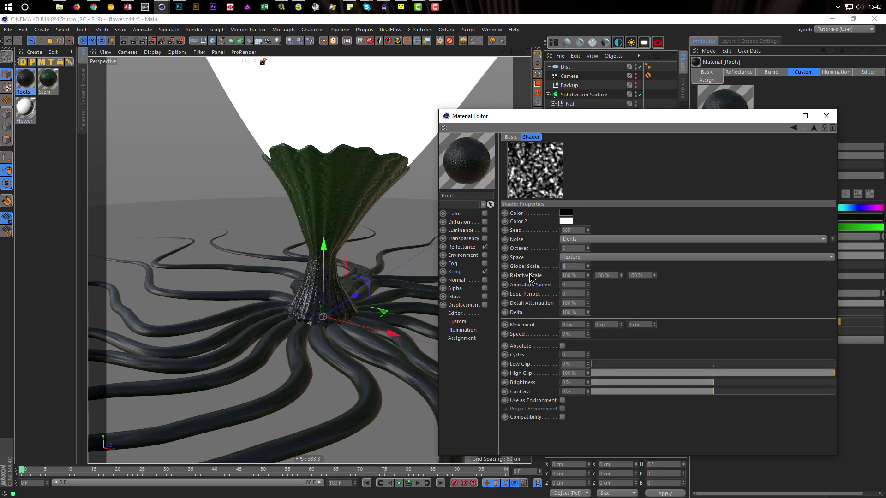
text(0)
key(Return)
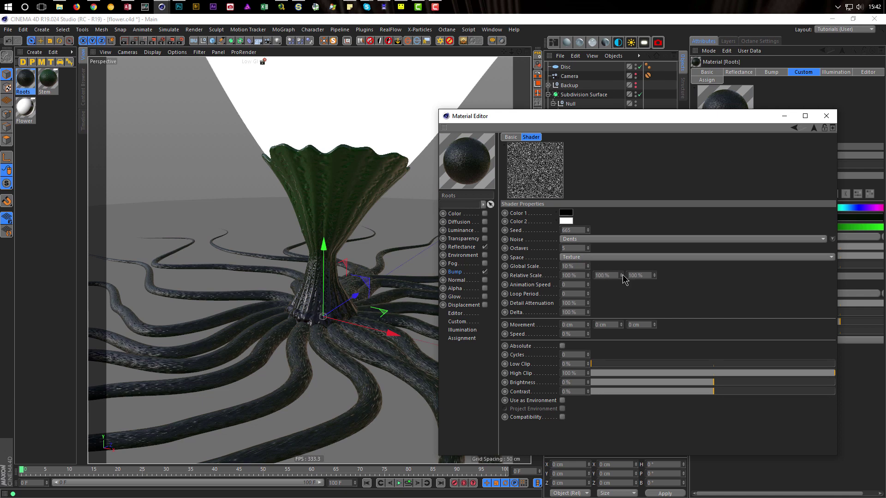
Step: Stretch the Dents noise by setting its second relative scale value to 300%
drag(621, 275, 625, 275)
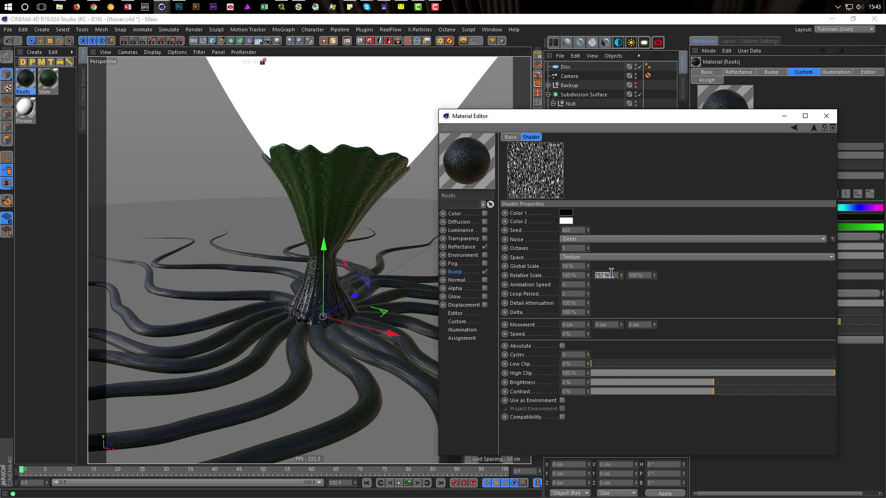
text(0)
key(Return)
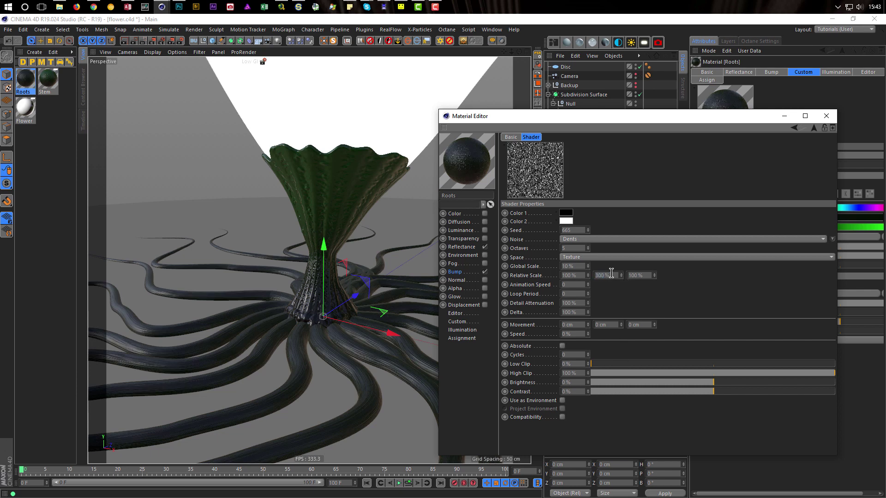
Step: Blend the Noise layer over the stripe gradient with Screen mode in the Roots bump and save the scene
click(814, 129)
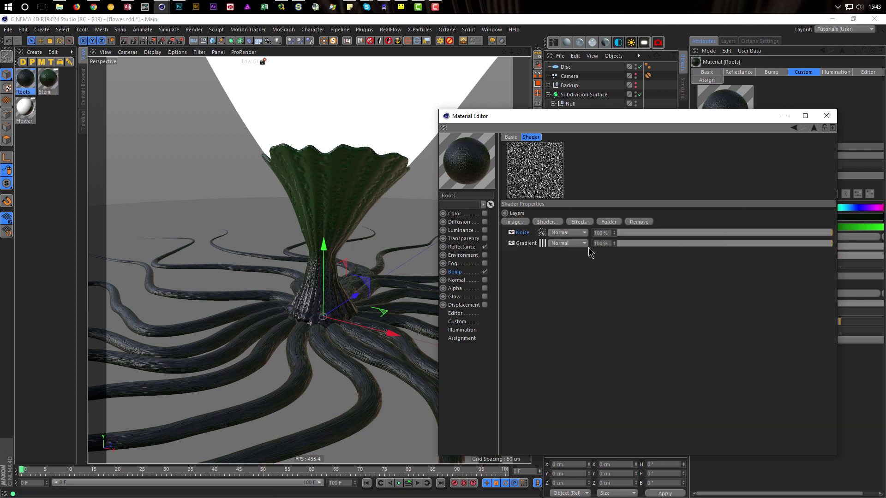
click(555, 233)
click(565, 266)
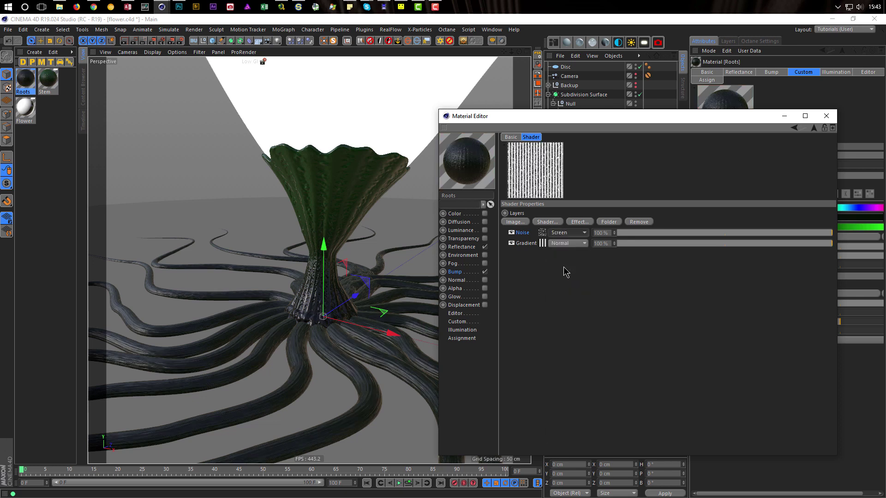
click(826, 116)
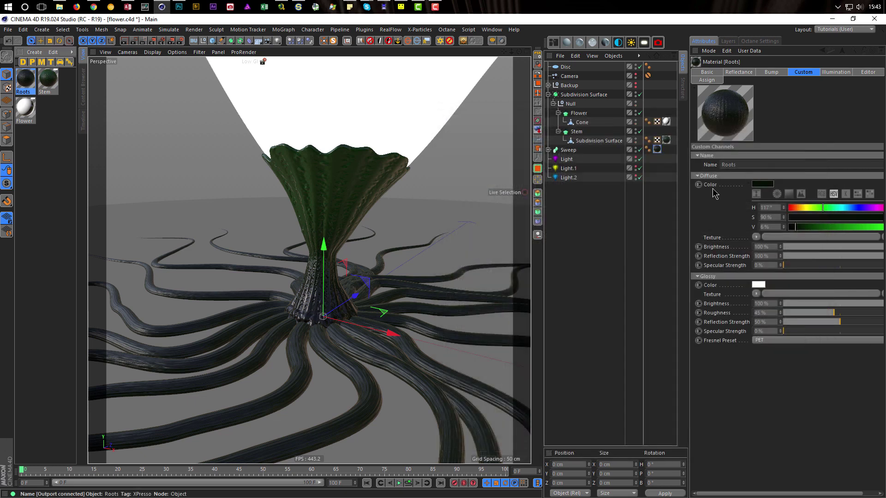
key(ctrl+s)
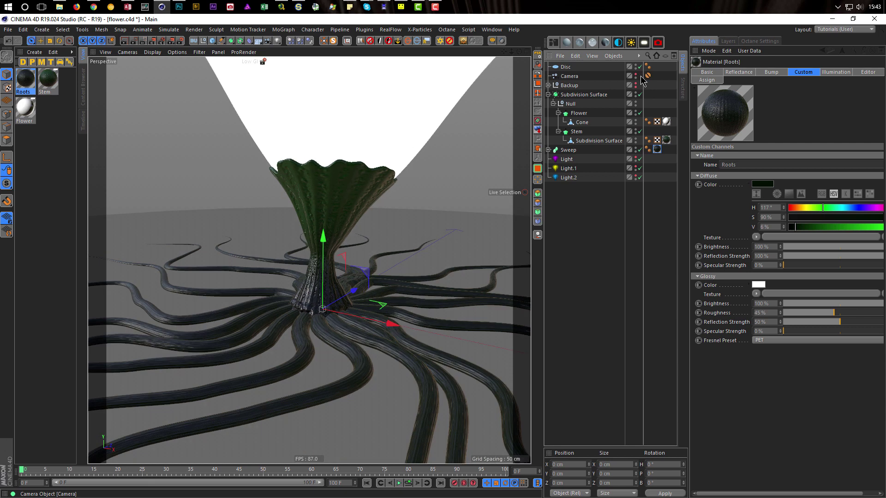
Step: Look through the scene Camera and start an interactive render region extended downward to cover the roots
click(640, 75)
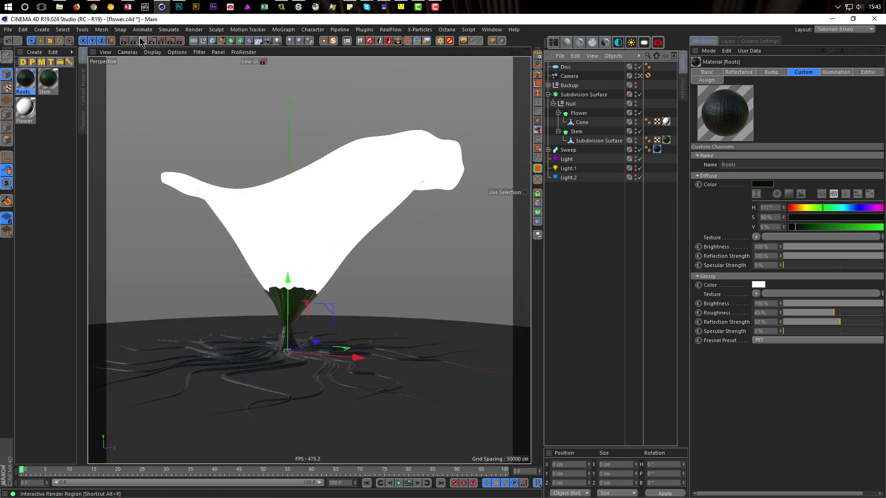
key(alt+r)
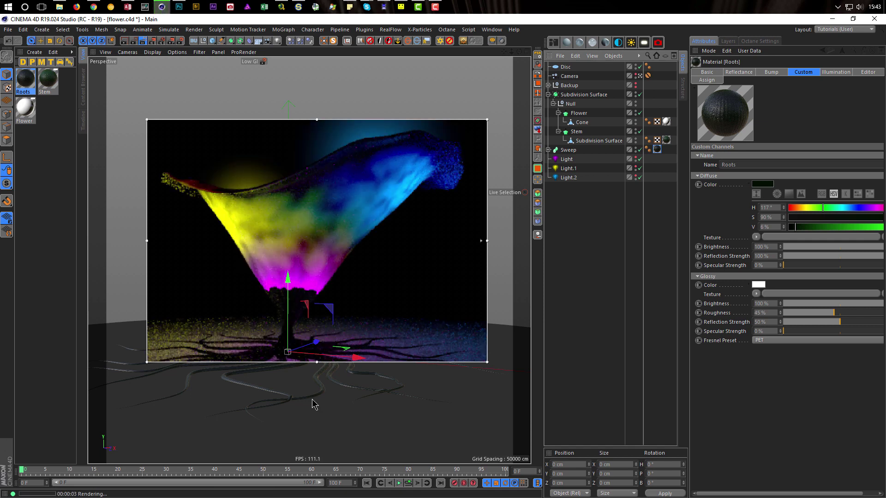
drag(326, 370, 327, 432)
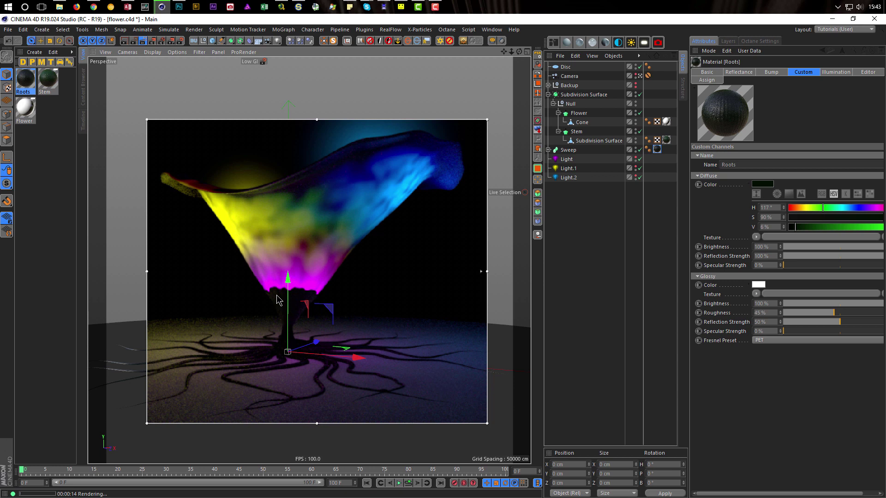
Step: Delete the Disc floor and add the Nikomedias Scene Rig Ultimate to the scene
click(566, 67)
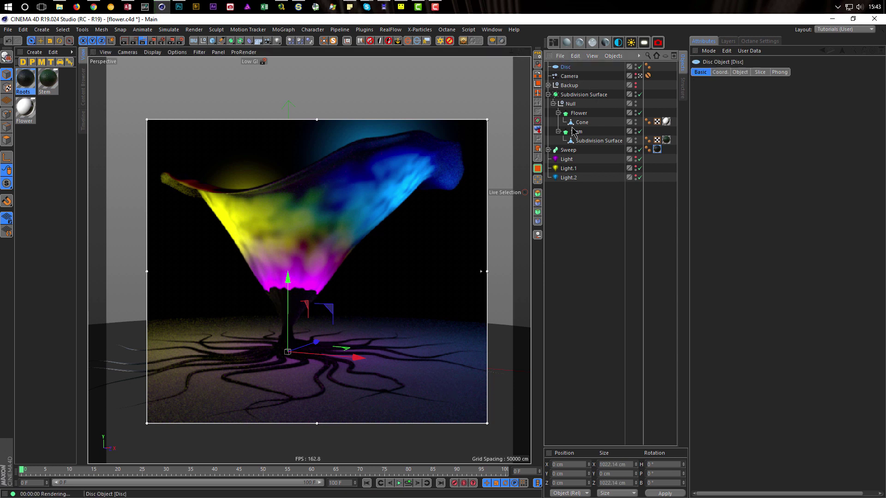
key(Delete)
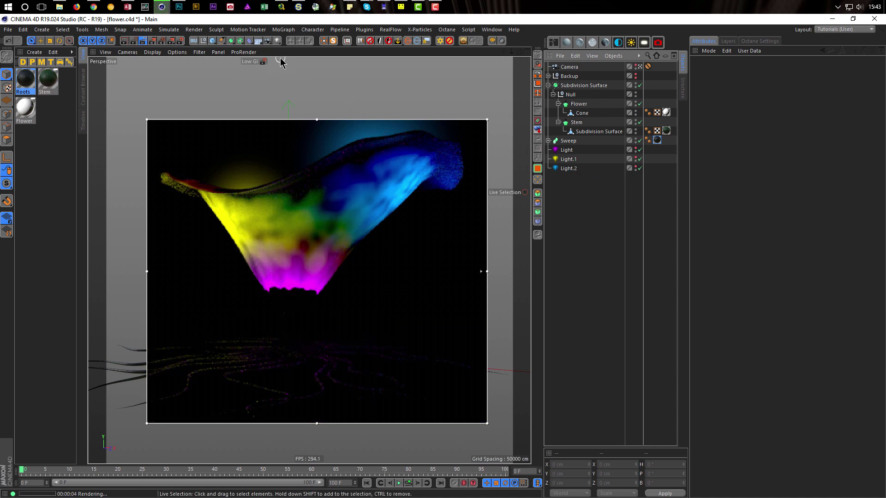
click(361, 40)
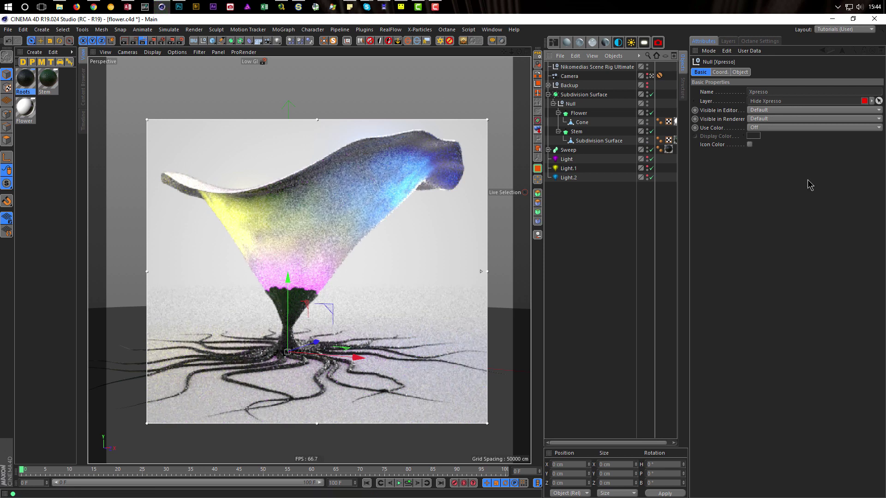
Step: Set the Nikomedias Scene Rig Ultimate's HDRI light intensity to 0% and its background brightness to 7%
click(619, 69)
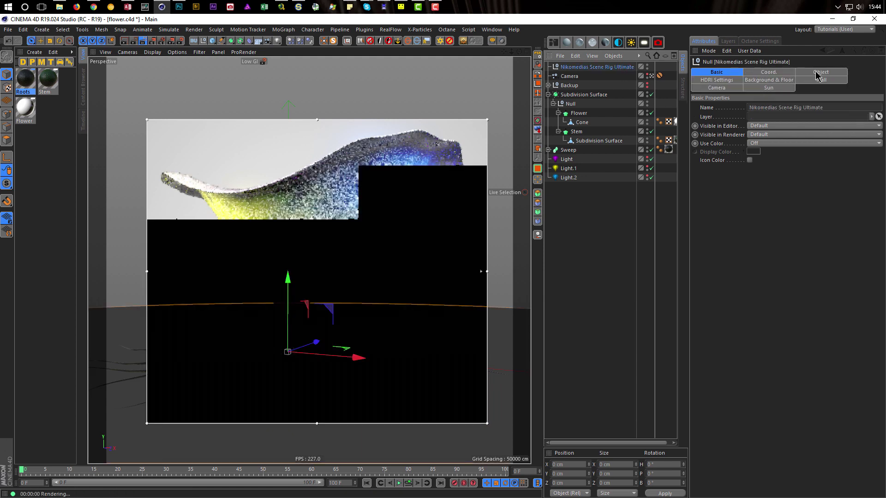
click(732, 82)
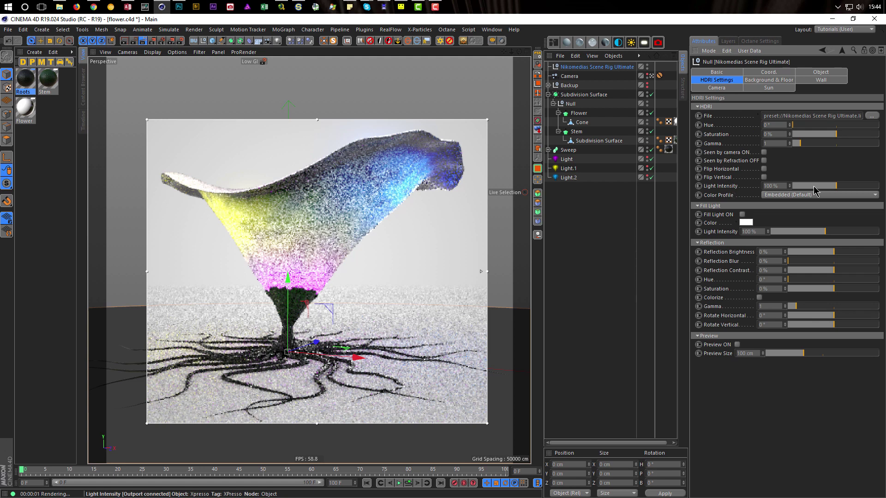
drag(814, 190, 790, 191)
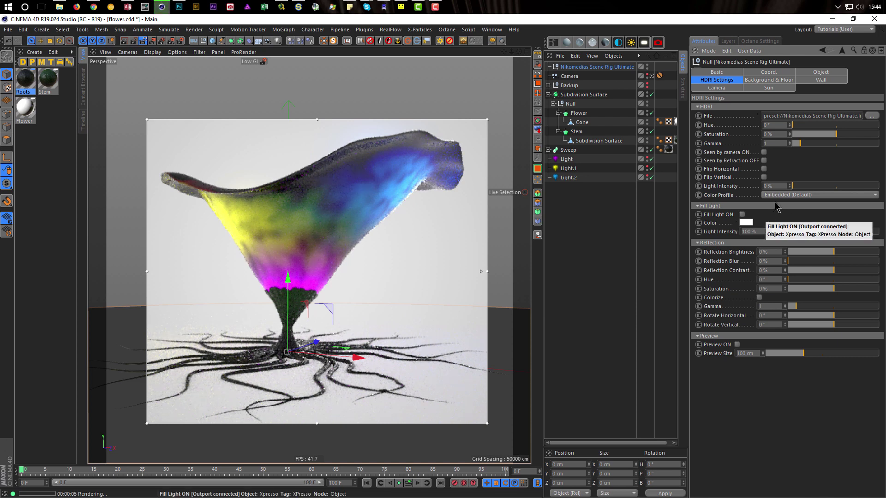
click(788, 81)
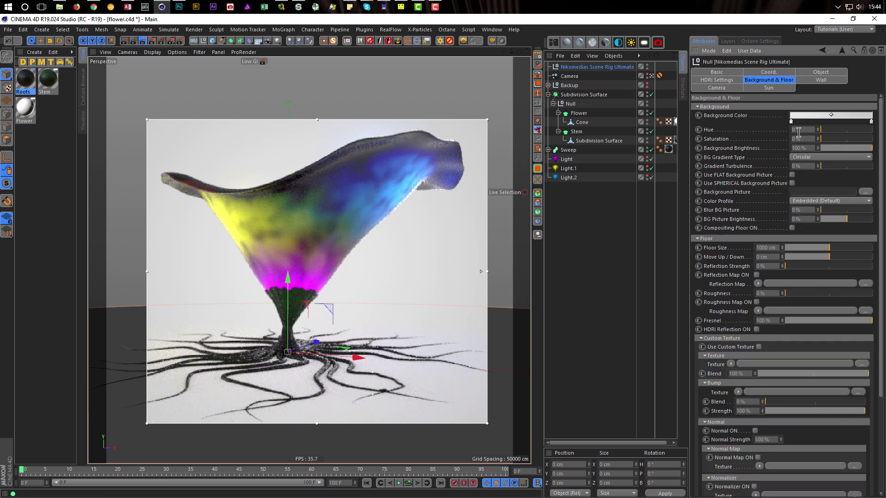
click(827, 148)
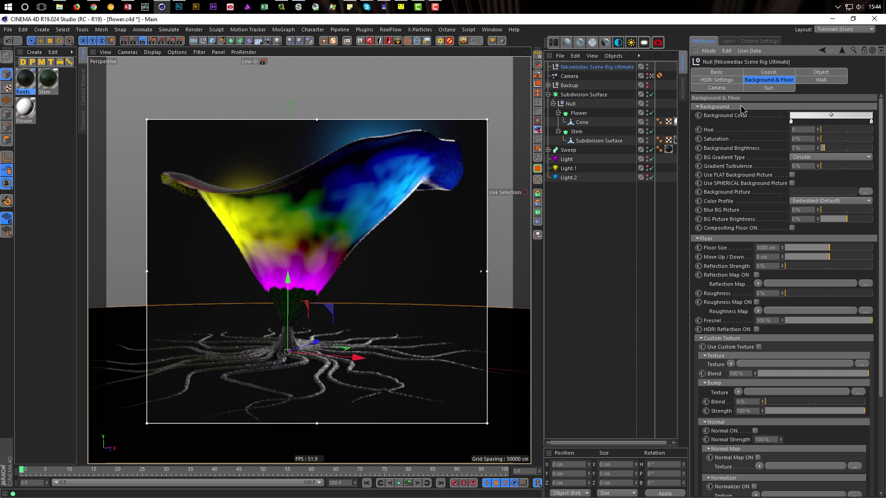
Step: Pause the interactive render and load Frozen_Waterfall_Ref.hdr from the outdoor Nikomedias HDRI Collection as the scene rig's HDRI file
click(729, 81)
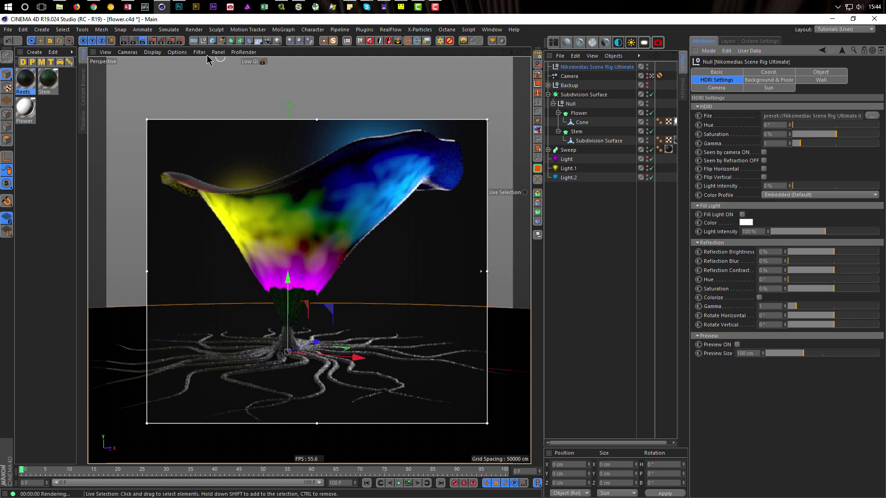
click(143, 41)
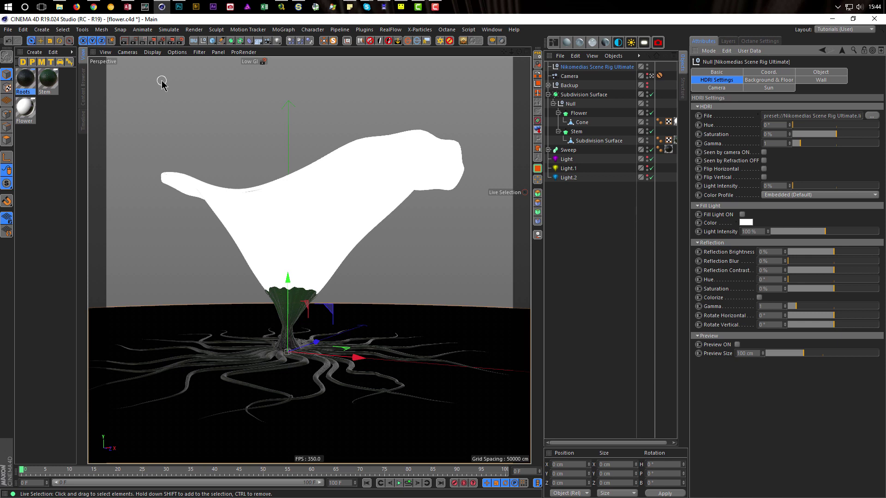
key(shift+F8)
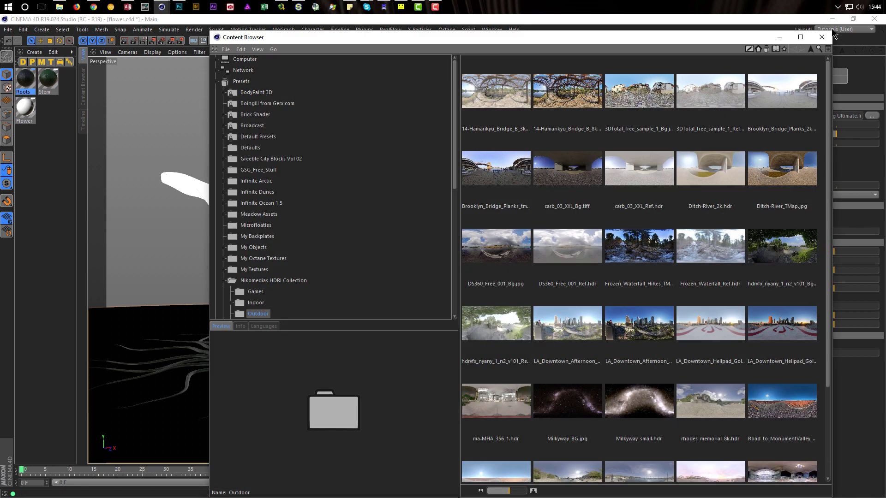
drag(830, 32, 703, 169)
drag(584, 177, 535, 75)
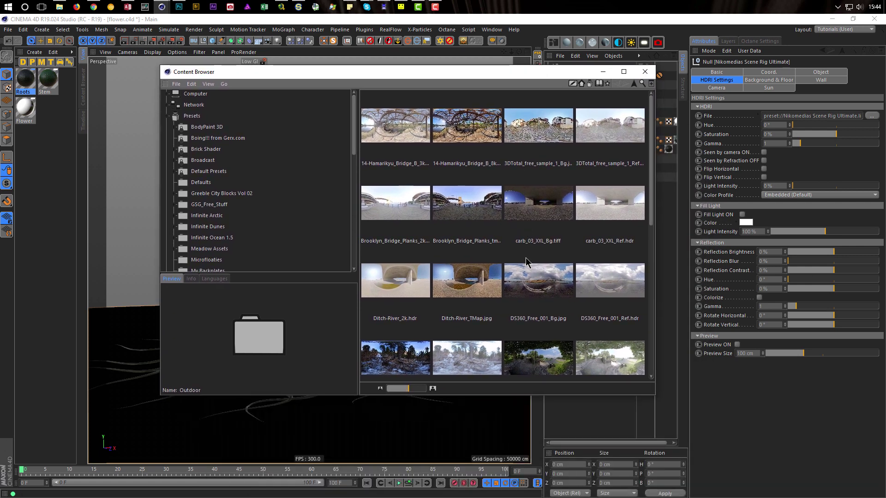
scroll(528, 261, down, 1)
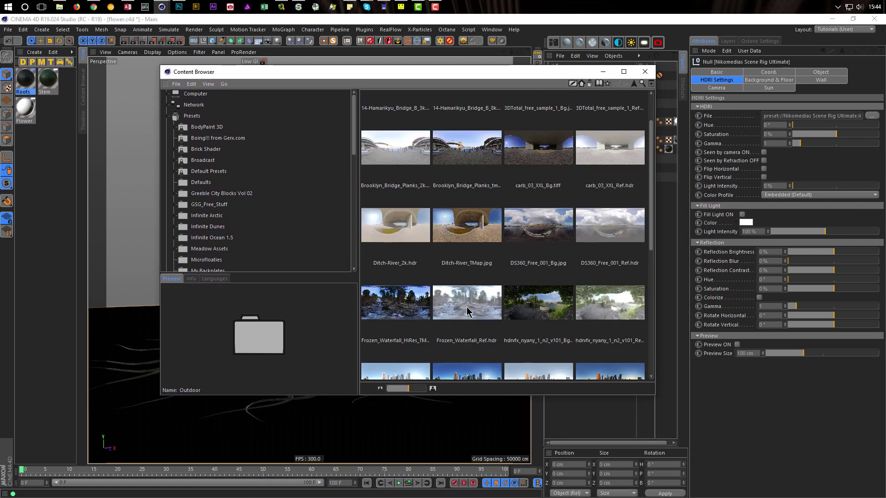
drag(462, 310, 468, 325)
drag(596, 288, 792, 119)
drag(392, 71, 607, 136)
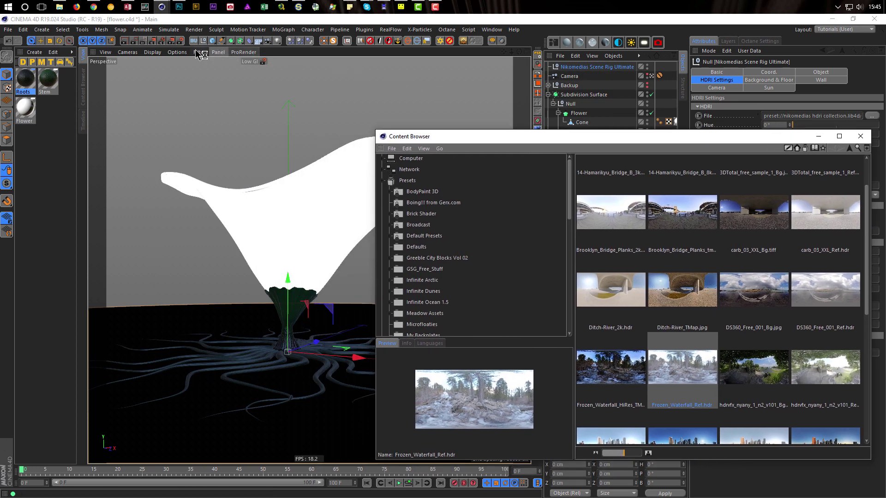
Step: Preview the flower under the new HDRI in the interactive render region, close the Content Browser and stop the preview
click(146, 46)
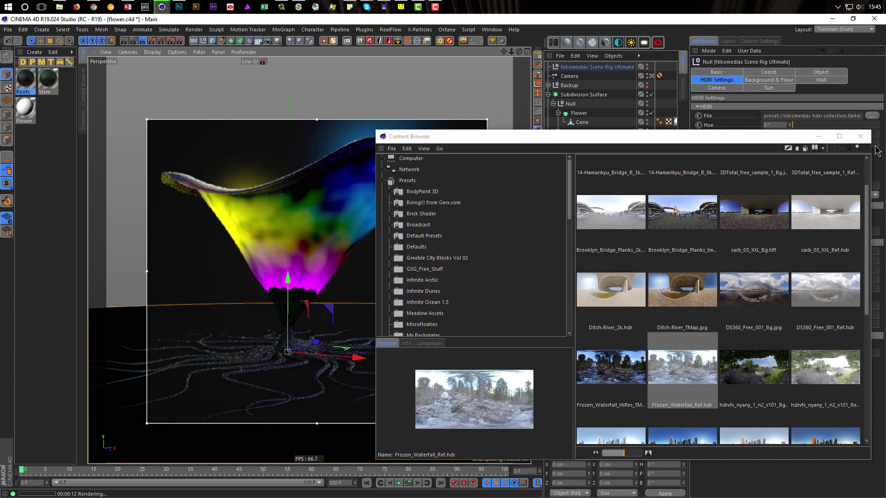
click(860, 136)
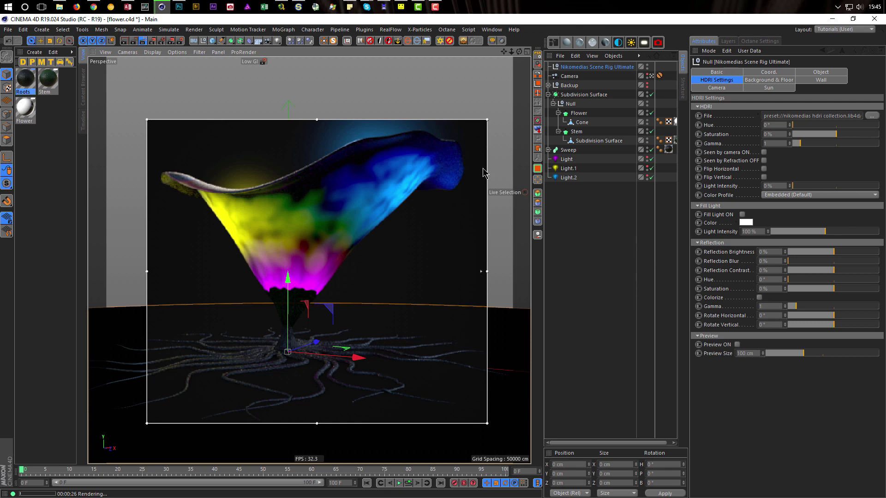
click(143, 41)
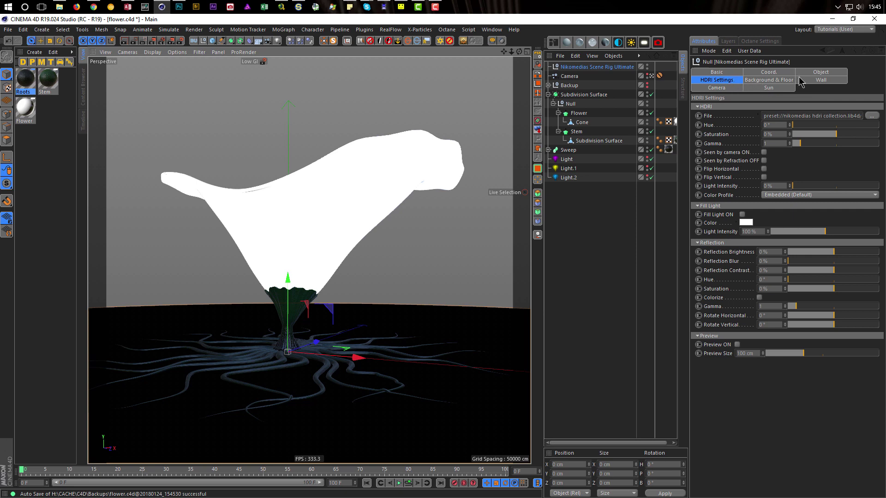
Step: Disable Floor On and Floor Seen in Editor in the scene rig's background and floor settings
click(783, 81)
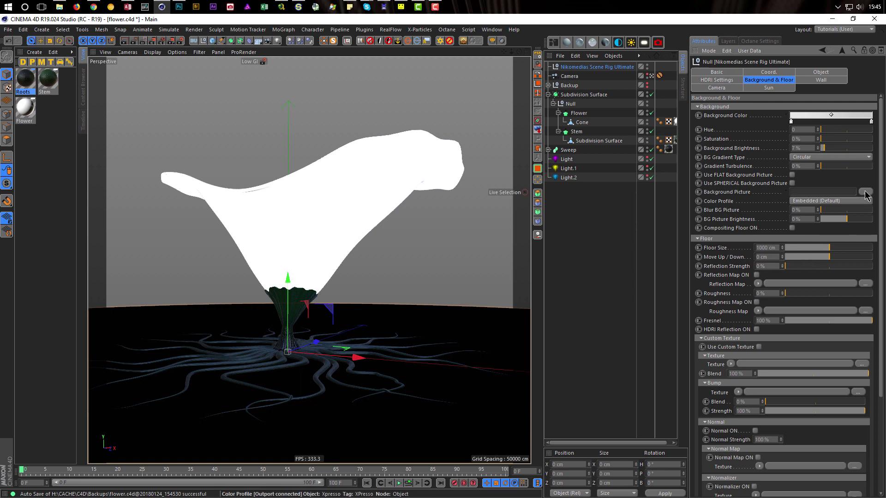
scroll(878, 253, down, 5)
scroll(877, 254, down, 2)
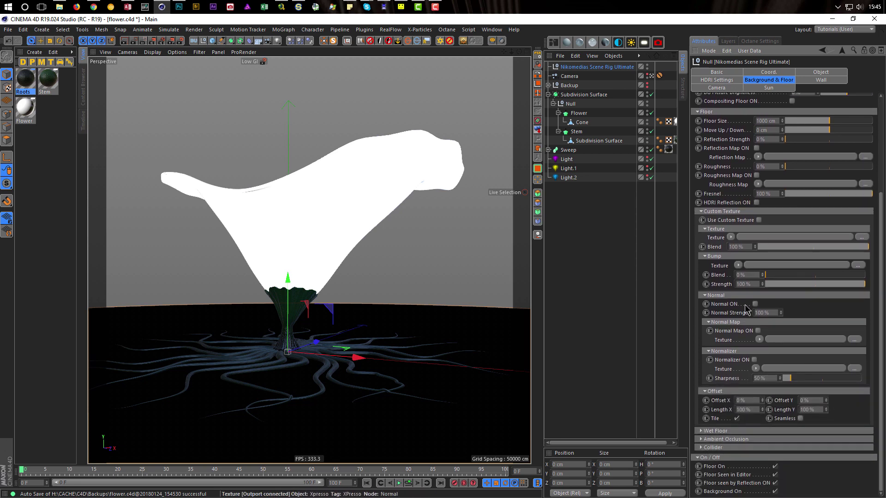
click(730, 213)
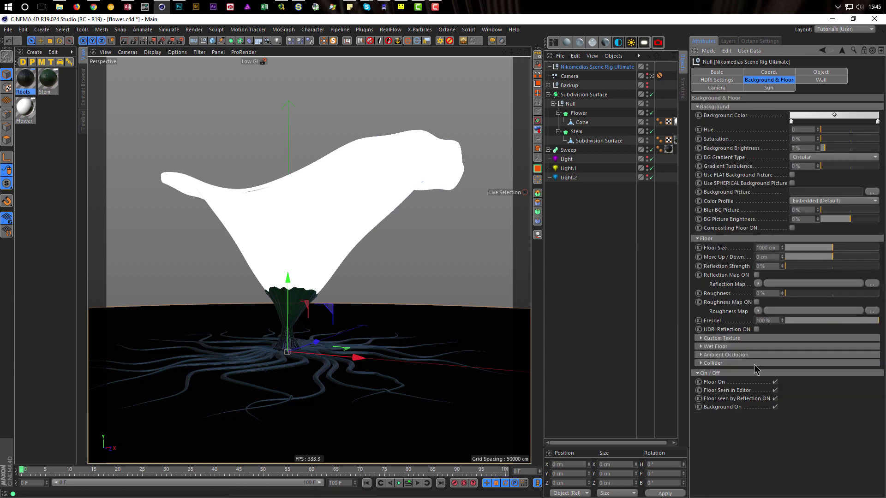
click(776, 382)
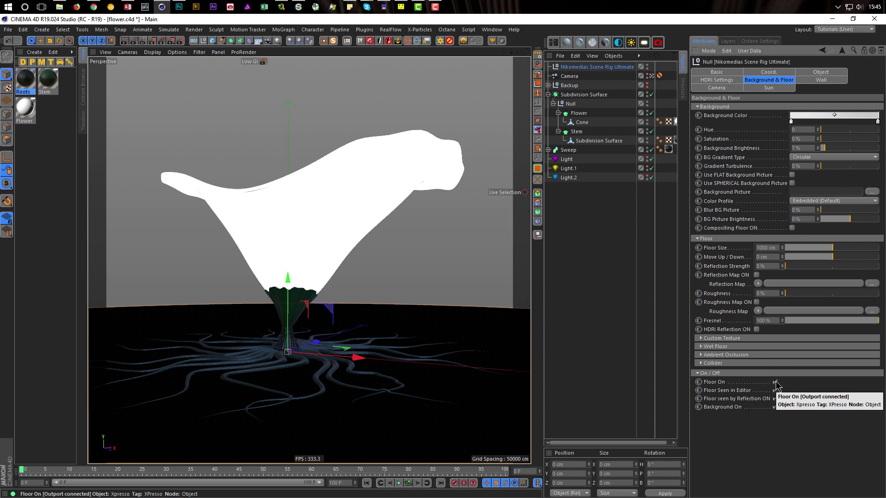
click(776, 391)
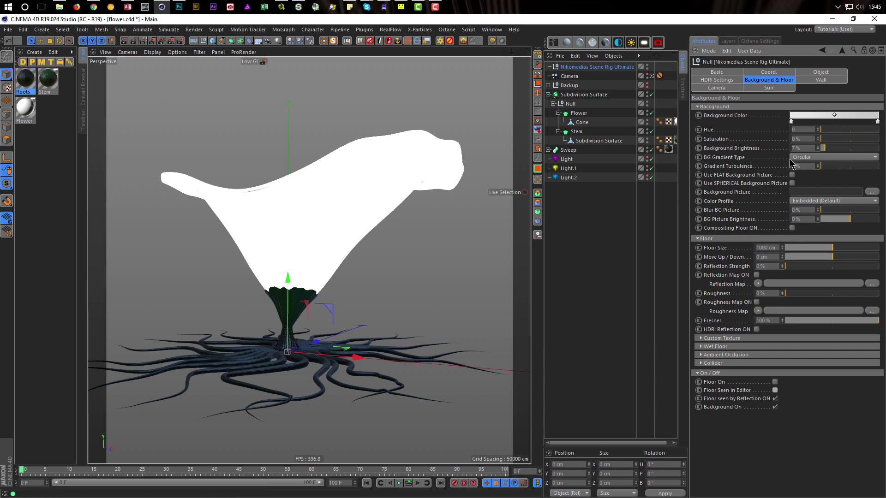
click(812, 81)
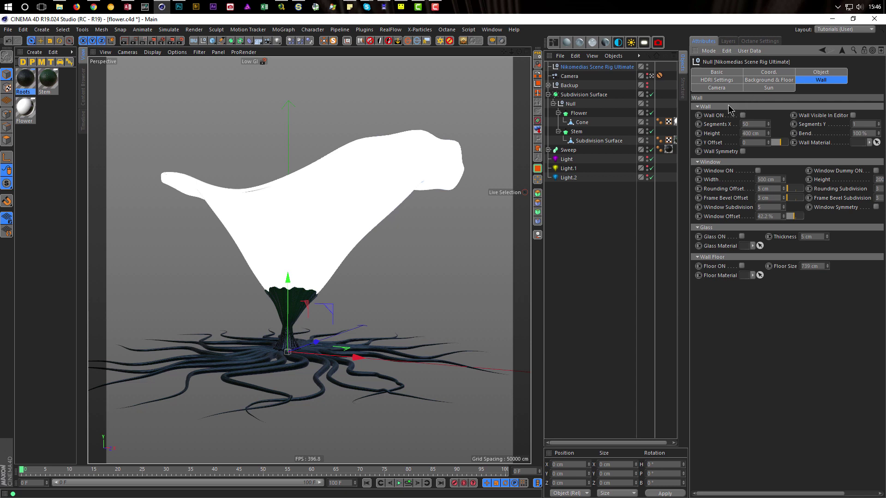
click(783, 80)
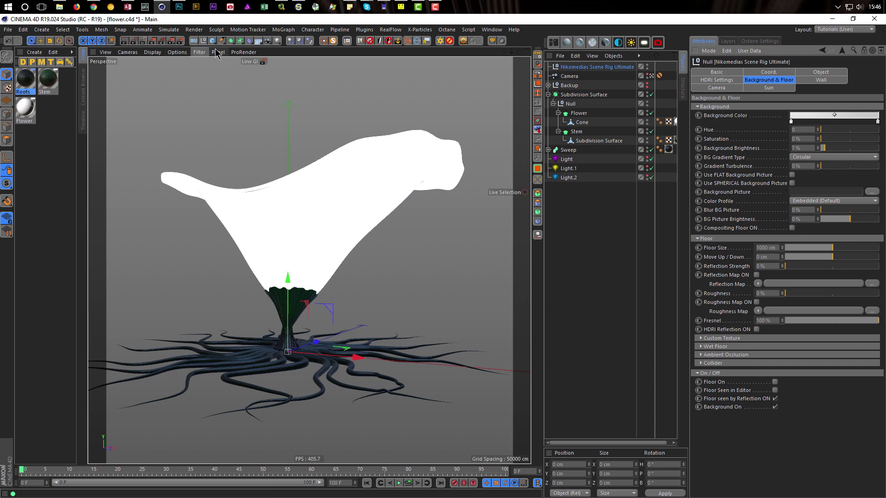
Step: Add a Plane as the ground, sized 1000 x 1000 cm with 500 width segments and 500 height segments
drag(213, 43, 303, 70)
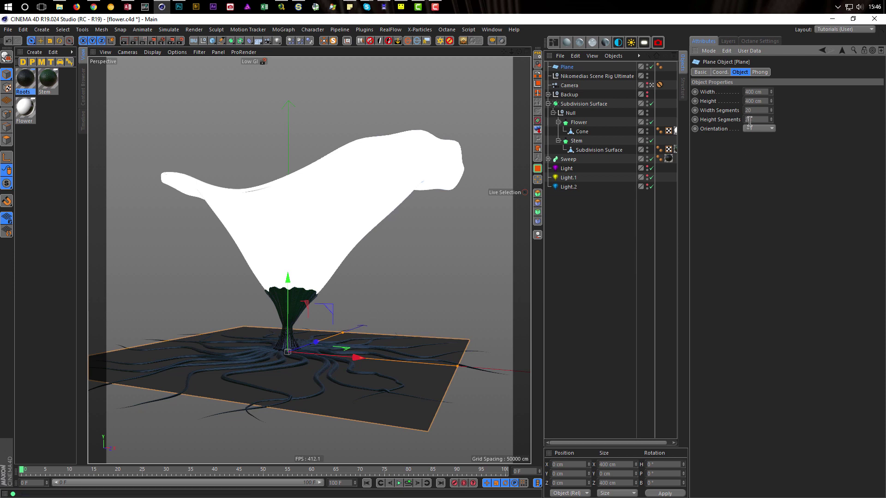
click(762, 92)
text(1000)
key(Tab)
text(1000)
key(Return)
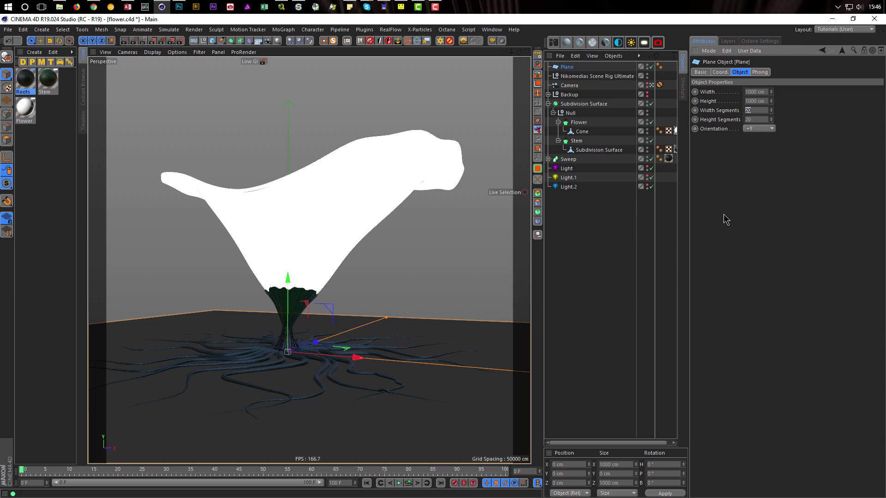
text(500)
key(Tab)
text(500)
Step: Add the RDT preset material to the scene and show its custom channel settings
click(70, 65)
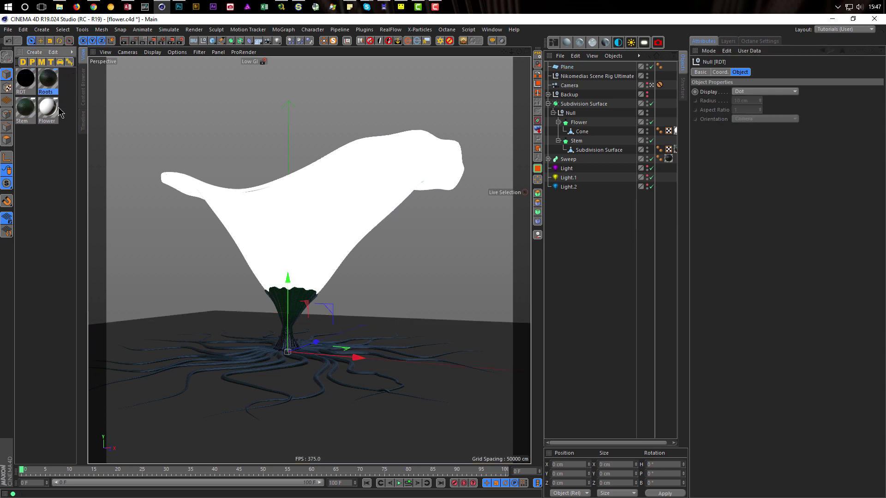
click(26, 79)
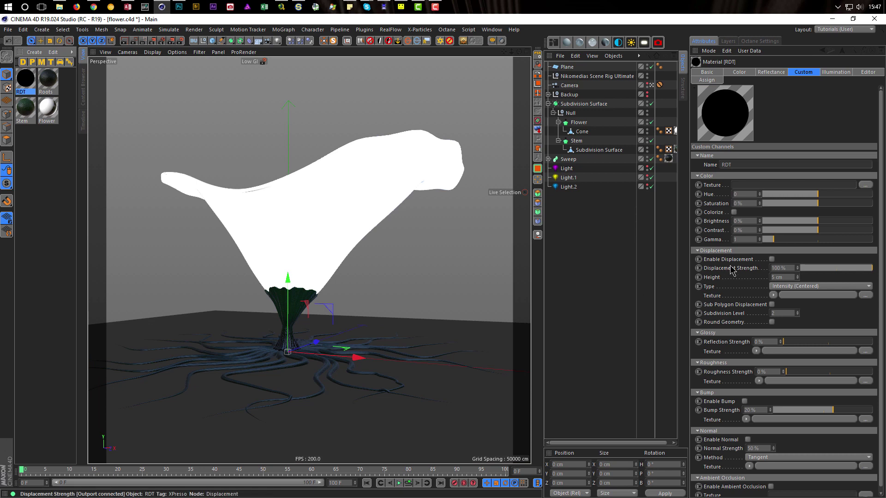
click(801, 74)
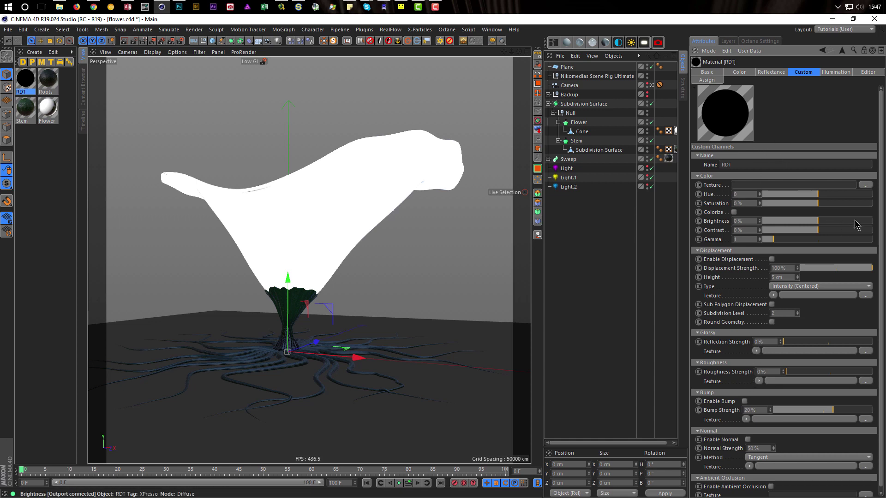
scroll(884, 162, down, 1)
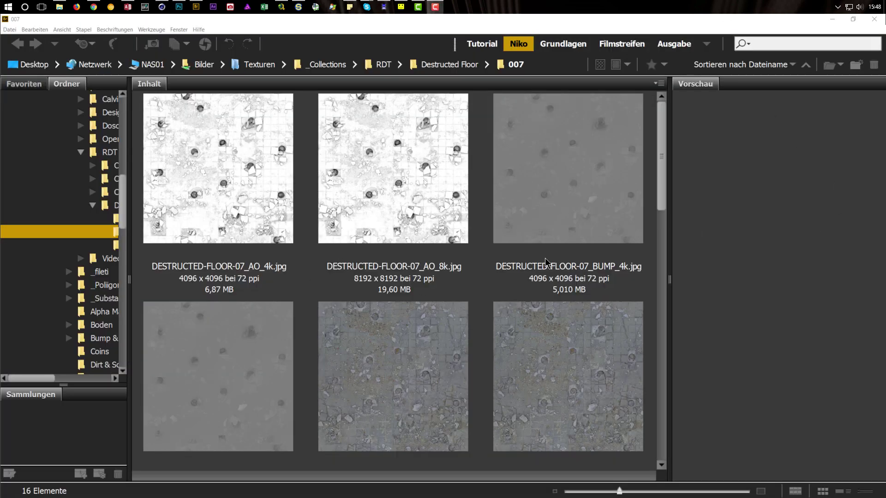
Step: Look through the Destructed Floor 007 textures in Adobe Bridge and select DESTRUCTED-FLOOR-07_COLOR_4k.jpg
drag(664, 172, 825, 173)
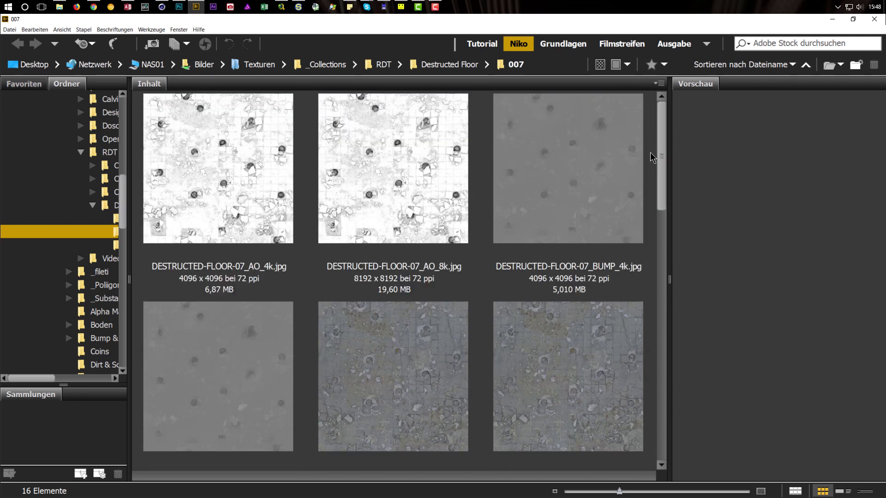
drag(658, 146, 658, 210)
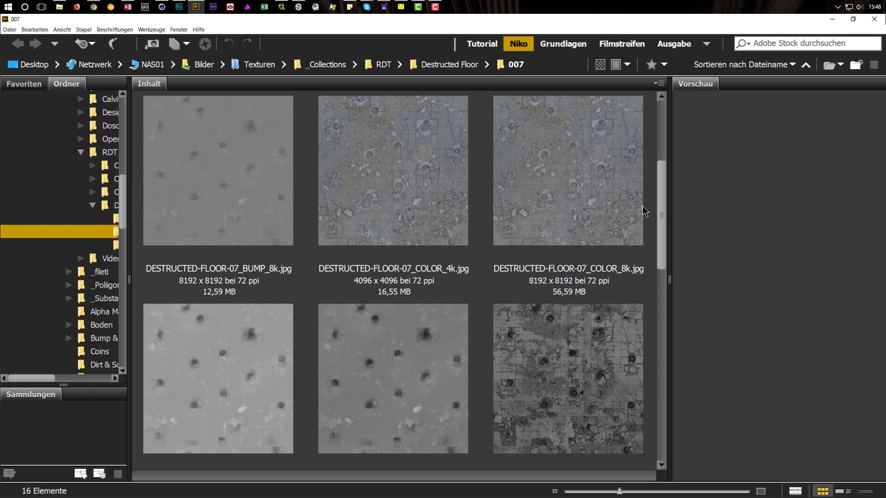
mouse_move(663, 190)
mouse_down()
mouse_move(658, 331)
mouse_move(673, 123)
mouse_move(660, 172)
mouse_up()
click(424, 276)
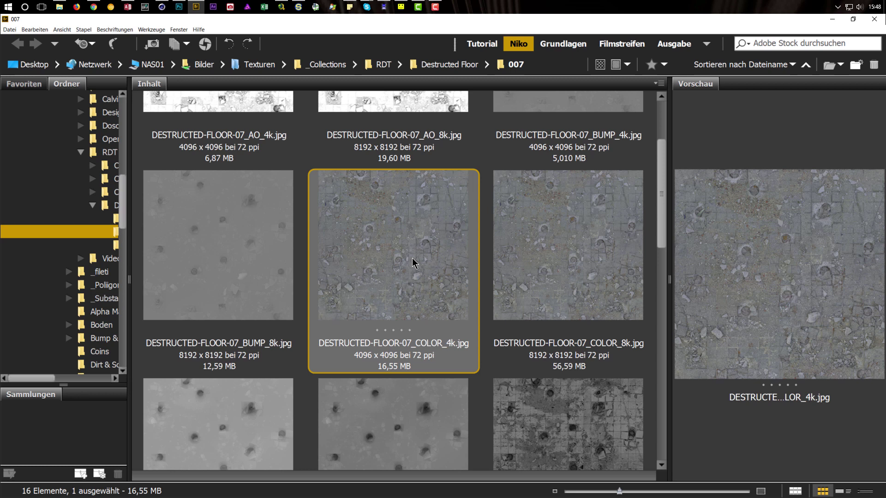
Step: Try to transfer DESTRUCTED-FLOOR-07_COLOR_4k.jpg from Bridge straight into the RDT material's color texture in Cinema 4D, and close the Picture Viewer
drag(477, 314, 674, 240)
key(alt+Tab)
key(alt+Tab)
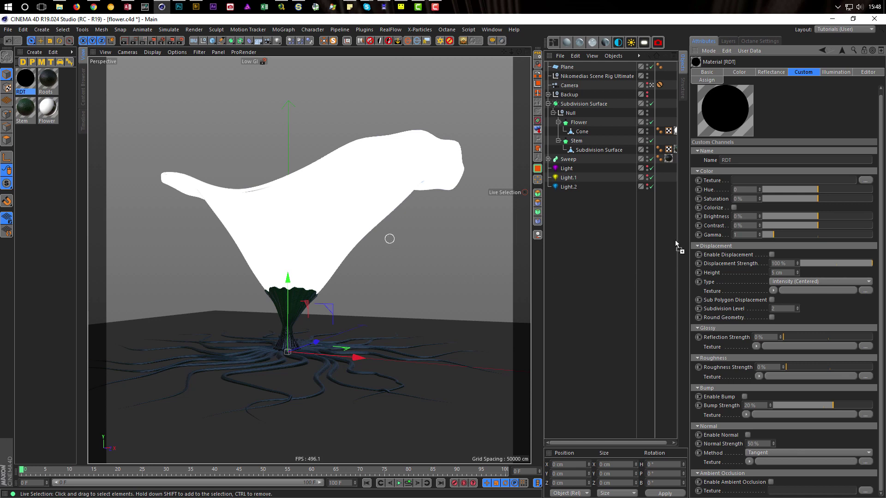
drag(744, 176, 749, 179)
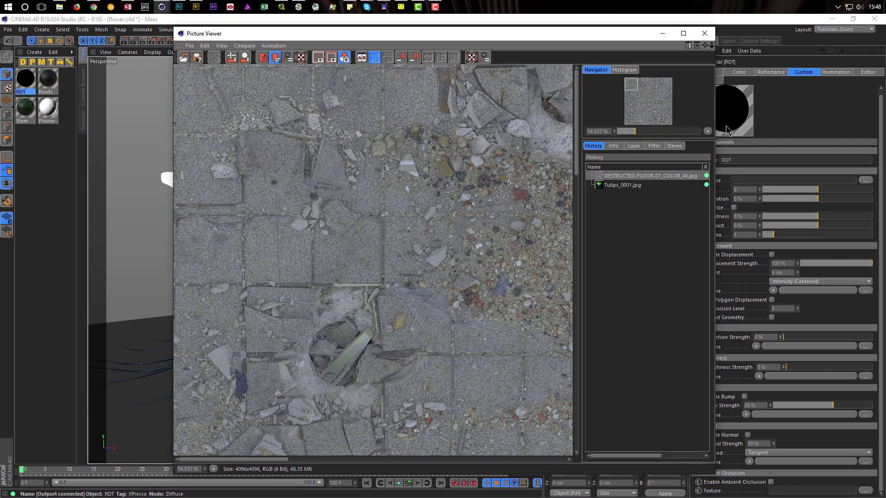
click(704, 33)
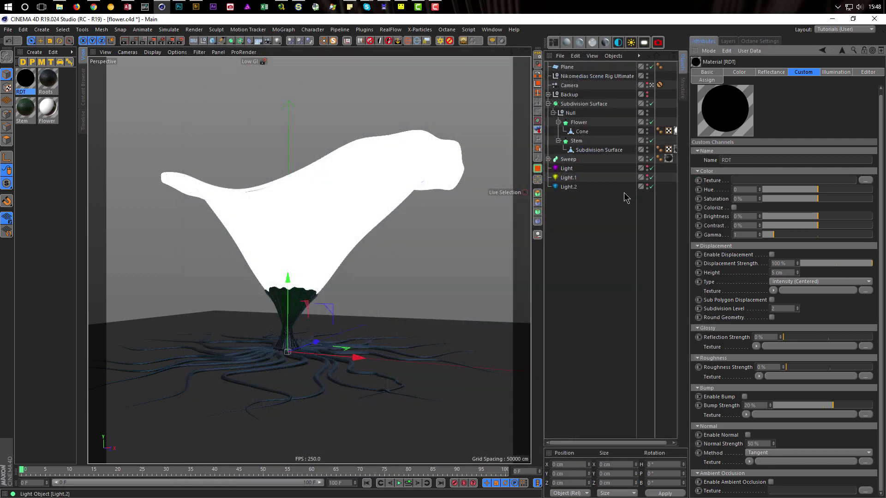
Step: Switch to Adobe Bridge and copy the path of the Destructed Floor 007 texture folder
key(alt+Tab)
click(551, 69)
key(ctrl+c)
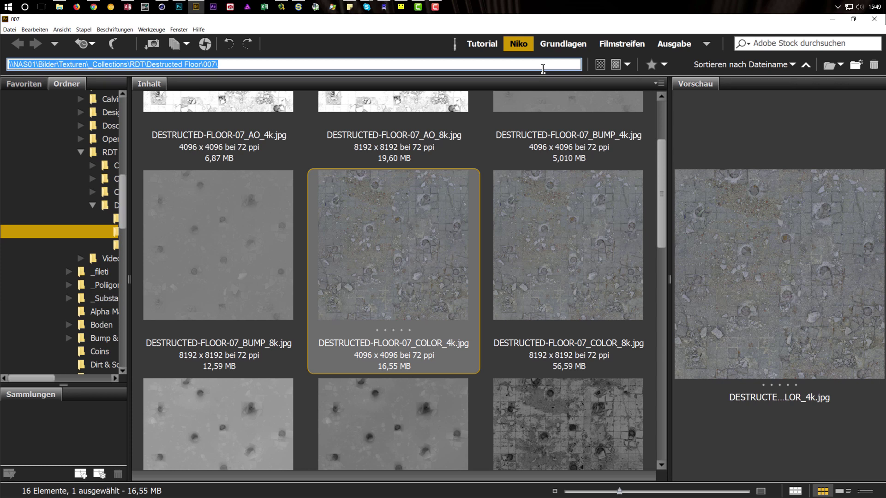
Step: Back in Cinema 4D, load DESTRUCTED-FLOOR-07_COLOR_4k.jpg as the RDT color texture without a project copy, and apply the material to the Plane
key(alt+Tab)
click(865, 180)
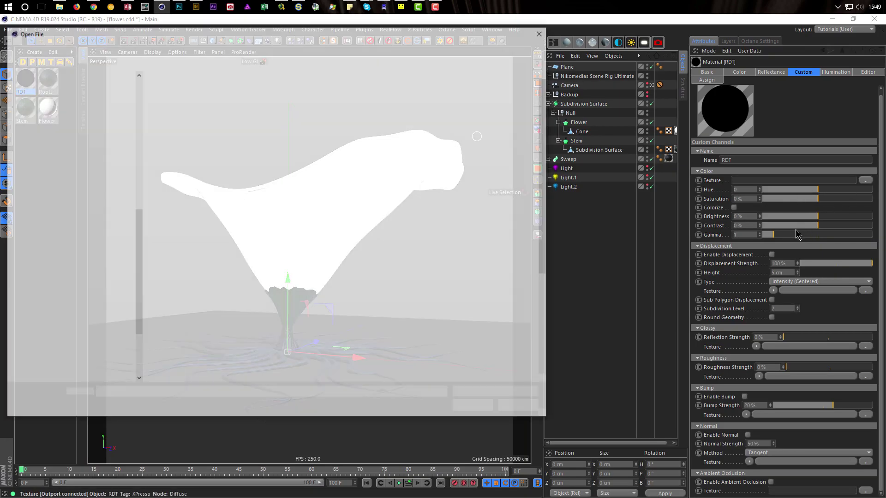
click(399, 48)
key(ctrl+v)
key(Return)
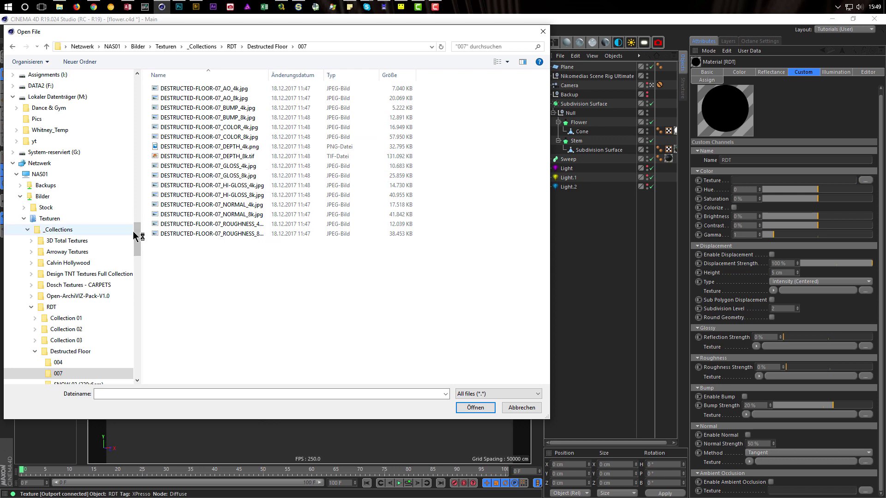
drag(136, 238, 137, 267)
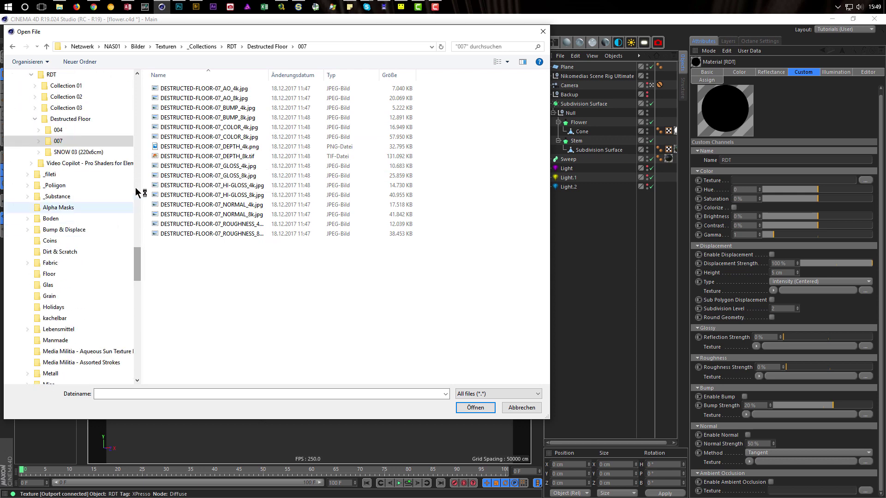
double_click(237, 126)
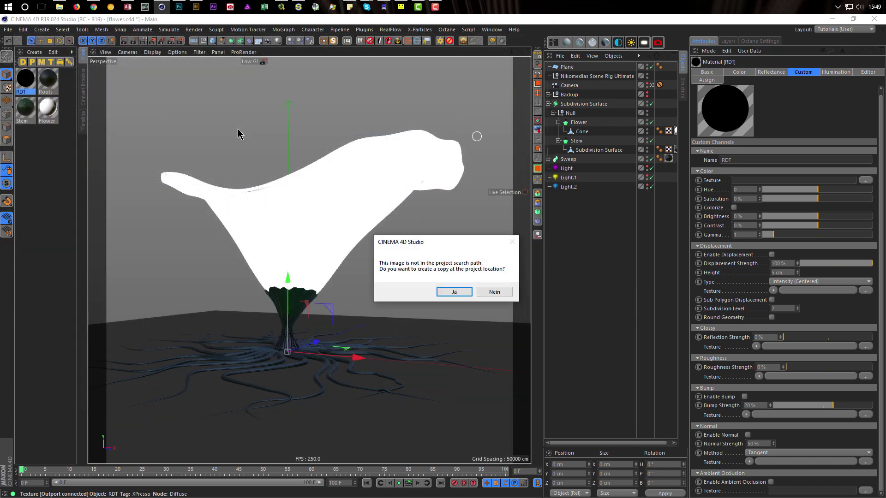
click(494, 292)
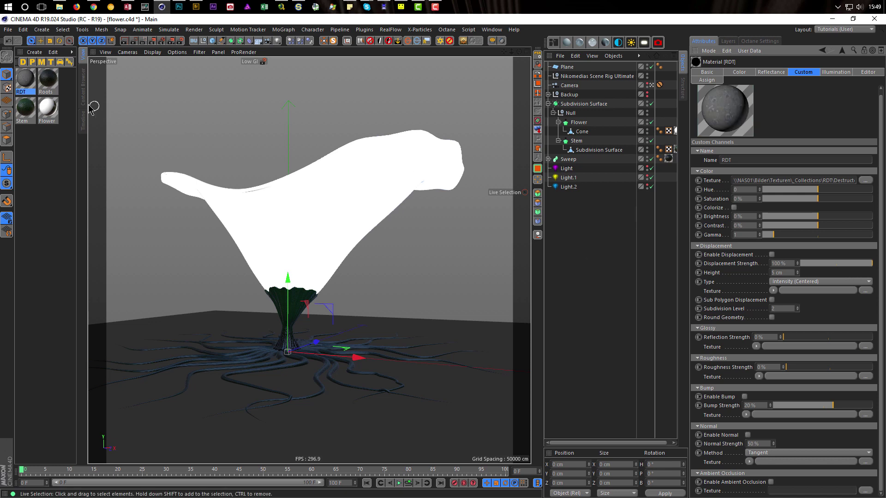
drag(27, 83, 580, 67)
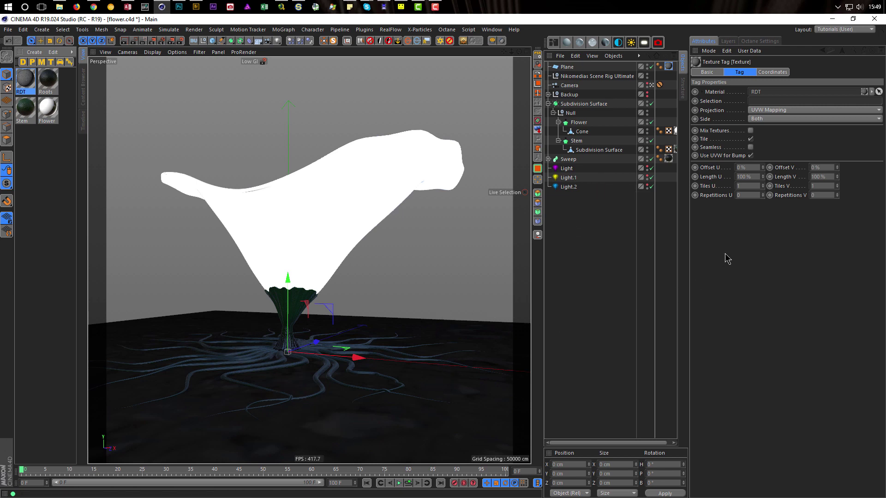
Step: Load DESTRUCTED-FLOOR-07_DEPTH_4k.png from the 007 folder as the RDT displacement texture without a project copy, and enable displacement
click(25, 82)
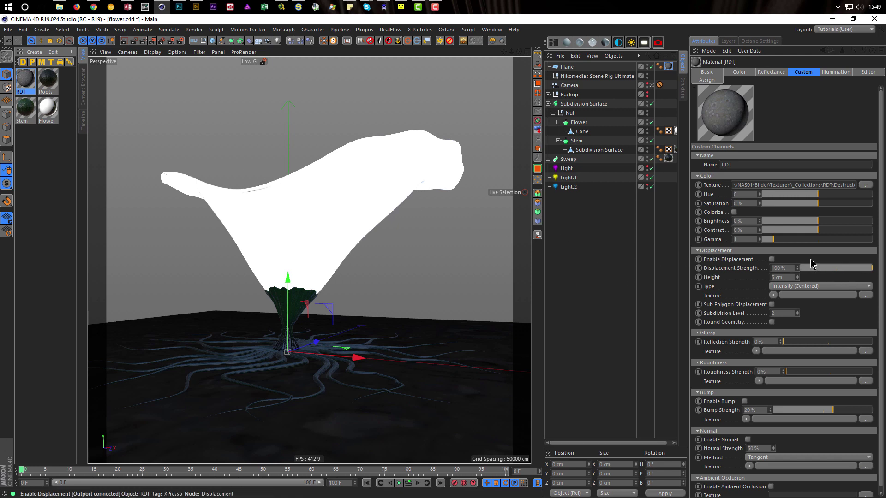
click(867, 295)
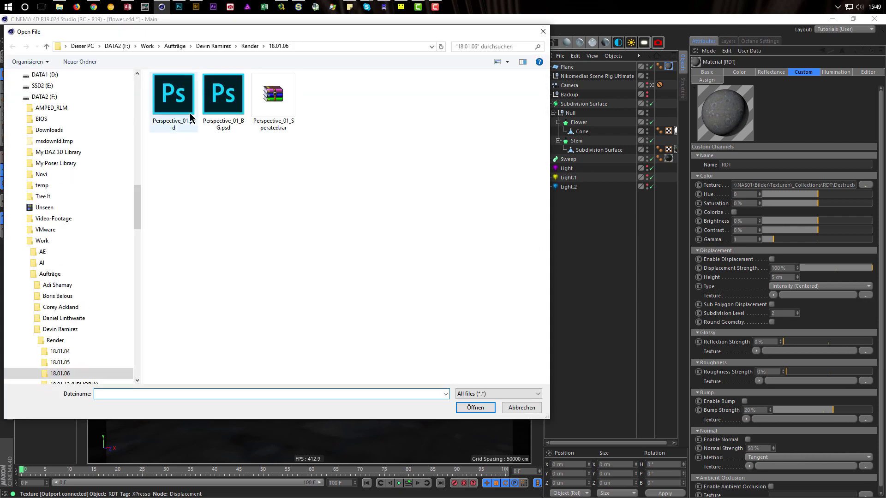
click(317, 46)
text(\\NAS01\Bilder\Texturen\_Collections\RDT\Destructed Floor\007)
key(Return)
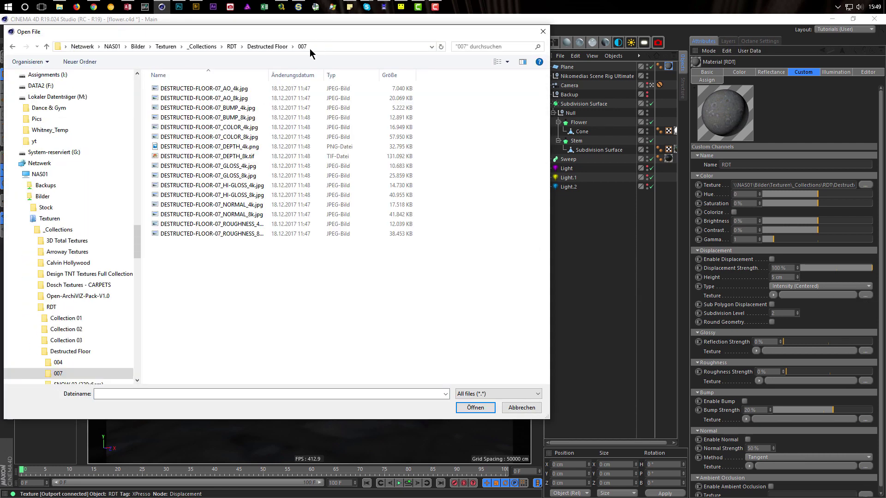
drag(137, 243, 146, 293)
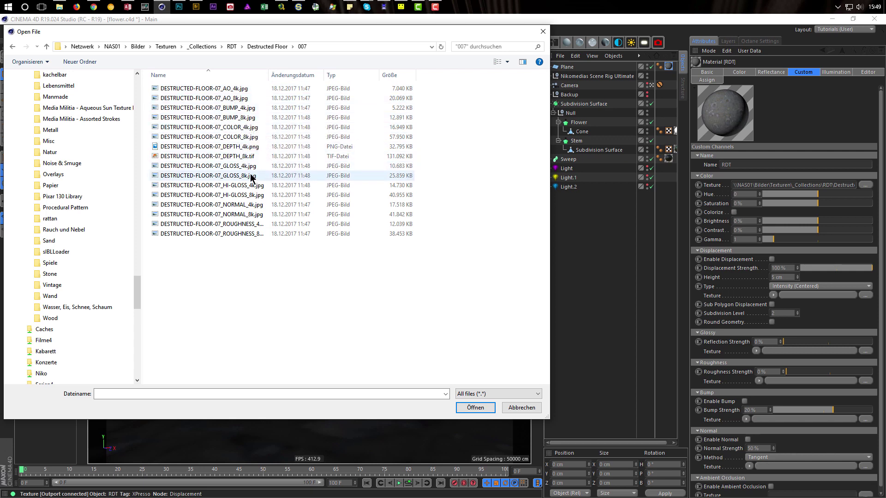
double_click(235, 147)
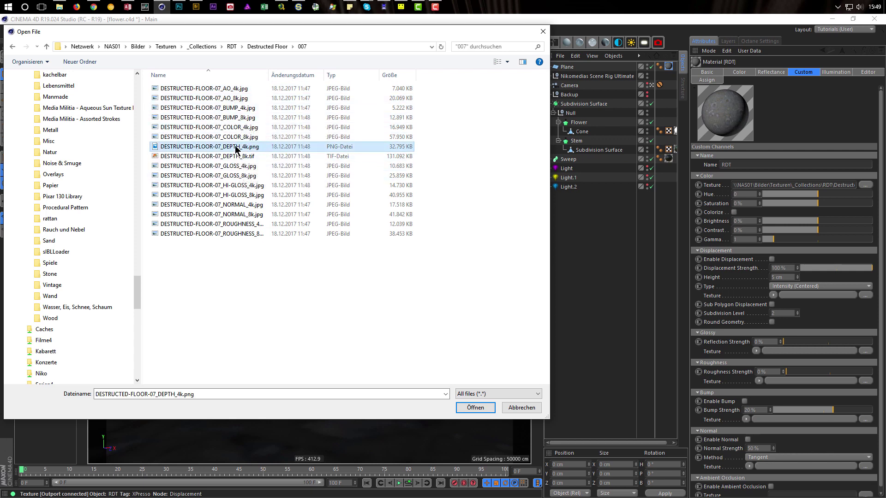
click(498, 293)
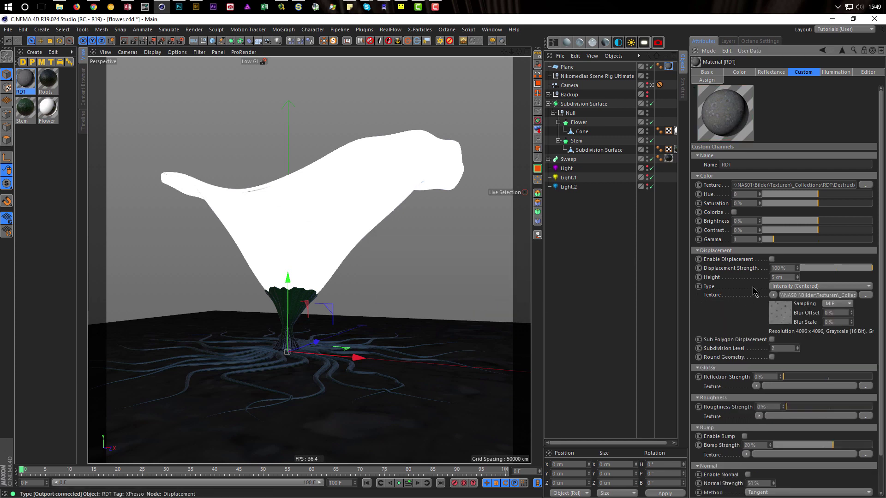
click(772, 259)
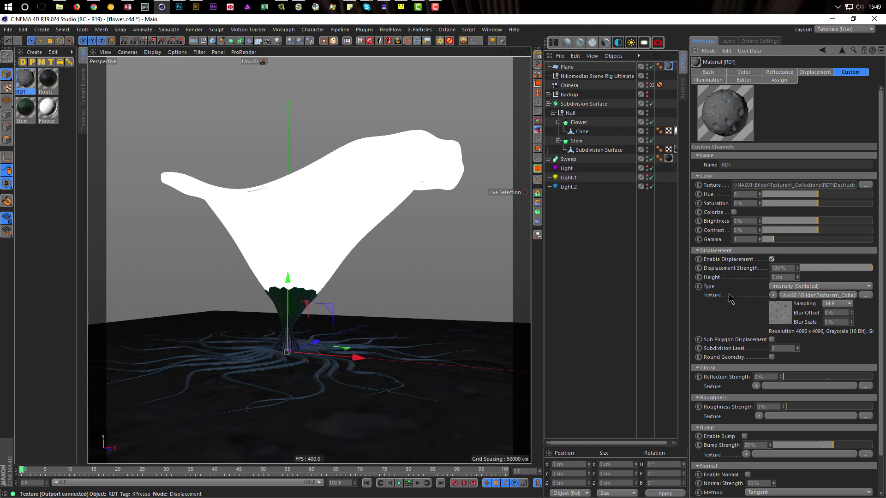
Step: Disable the top-level Subdivision Surface and start an interactive render region over the flower scene
click(651, 104)
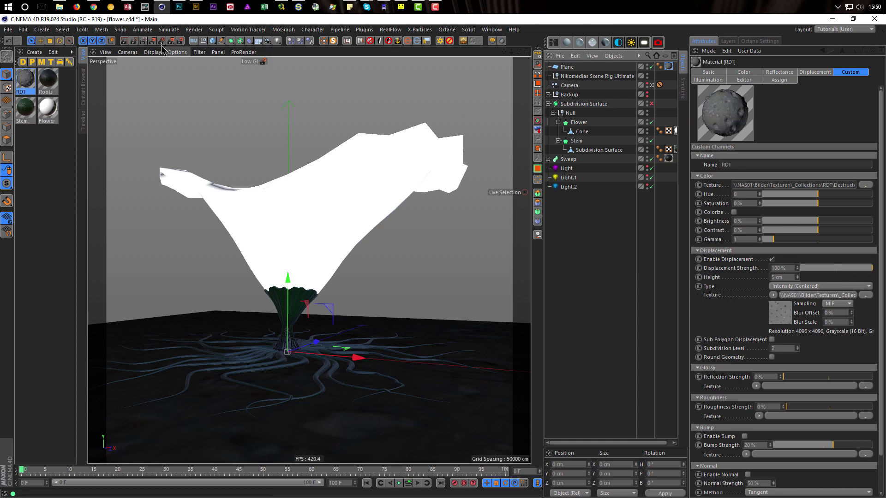
click(144, 41)
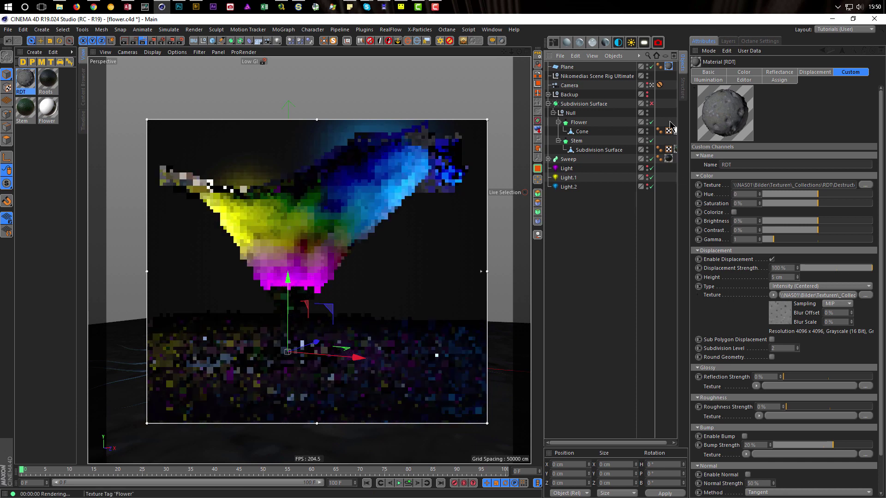
Step: Set the projection of the Plane's RDT texture tag to Cubic
click(669, 67)
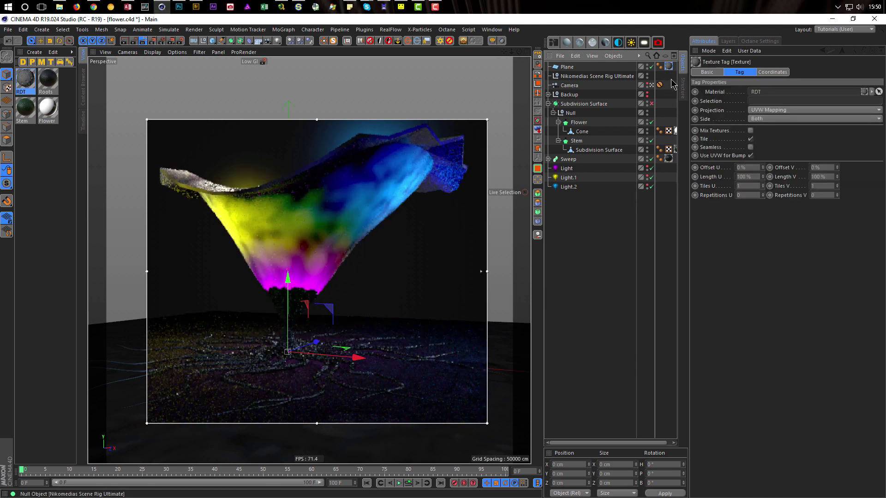
click(780, 110)
click(772, 148)
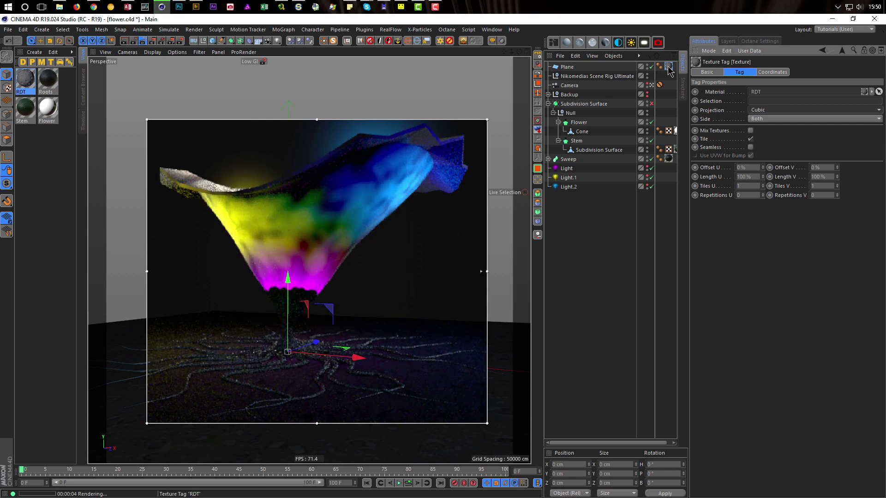
Step: Set the RDT material's displacement height to 50 cm
click(23, 79)
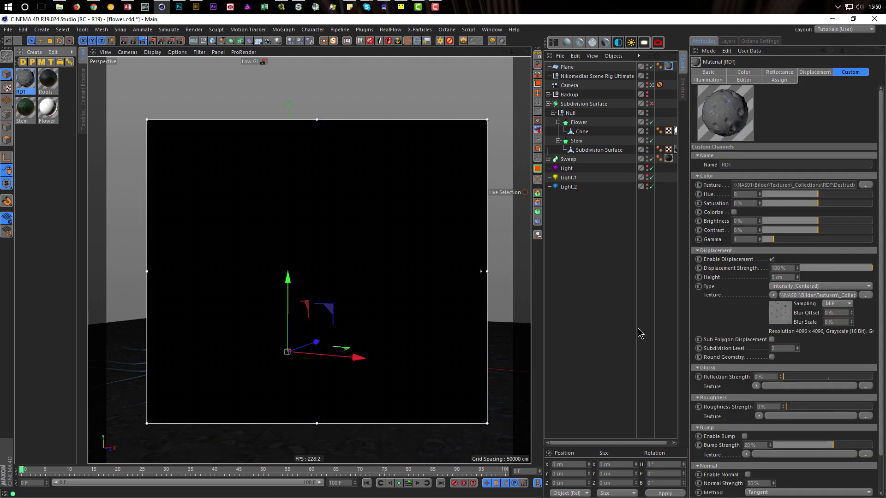
click(787, 278)
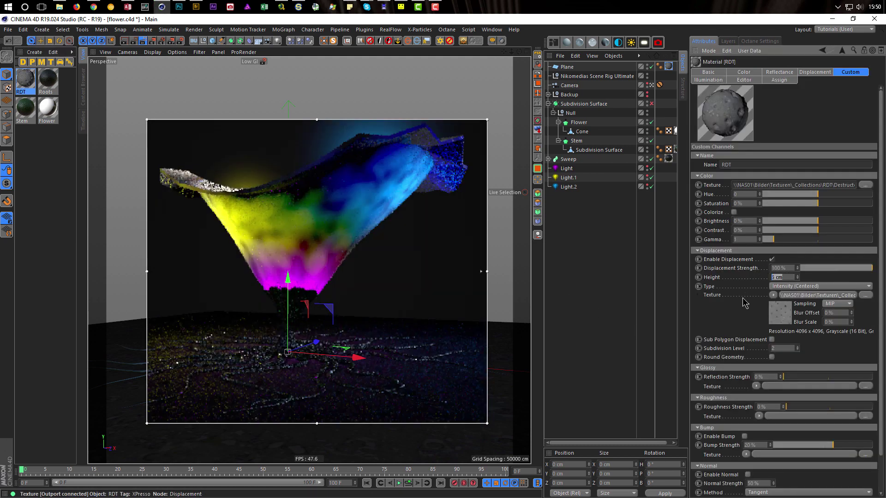
text(0)
key(Return)
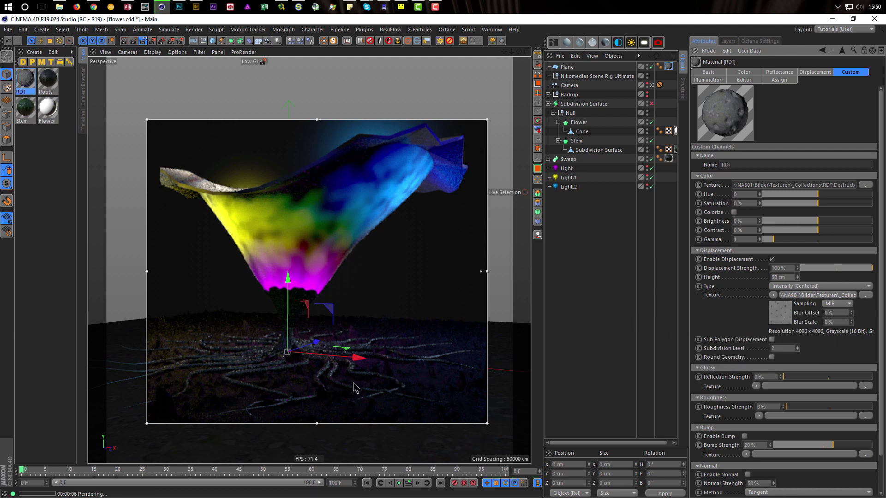
Step: Fit the Plane's RDT texture to the object and set its Length U and Length V to 50%
right_click(667, 68)
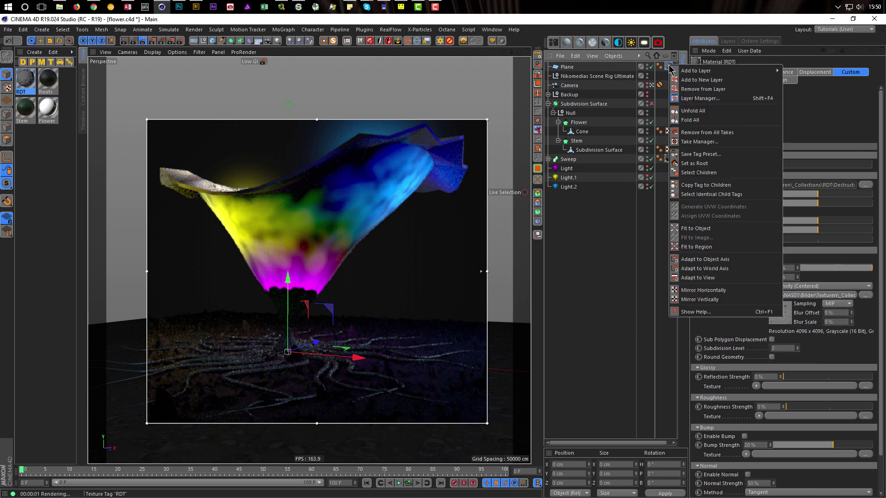
click(699, 228)
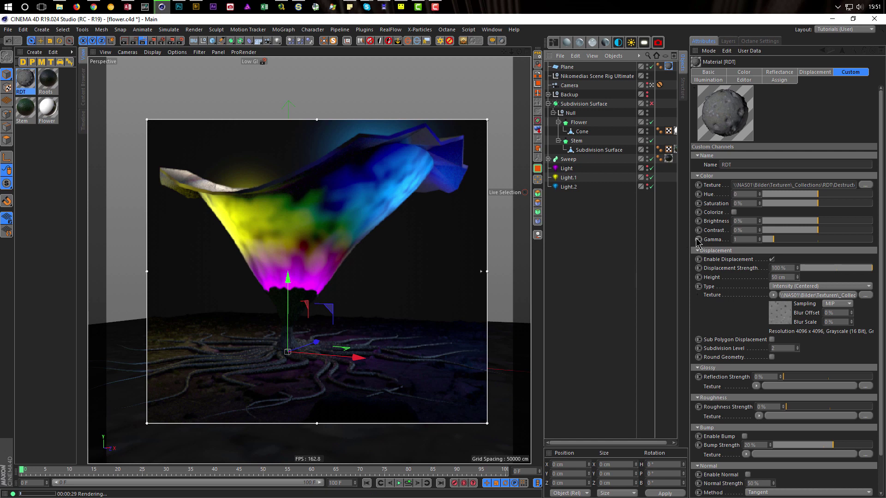
click(668, 67)
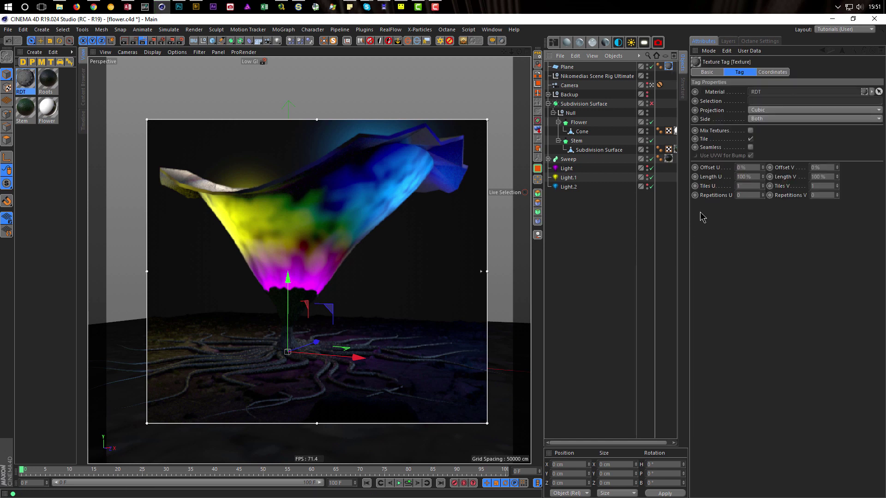
click(750, 177)
text(50)
key(Return)
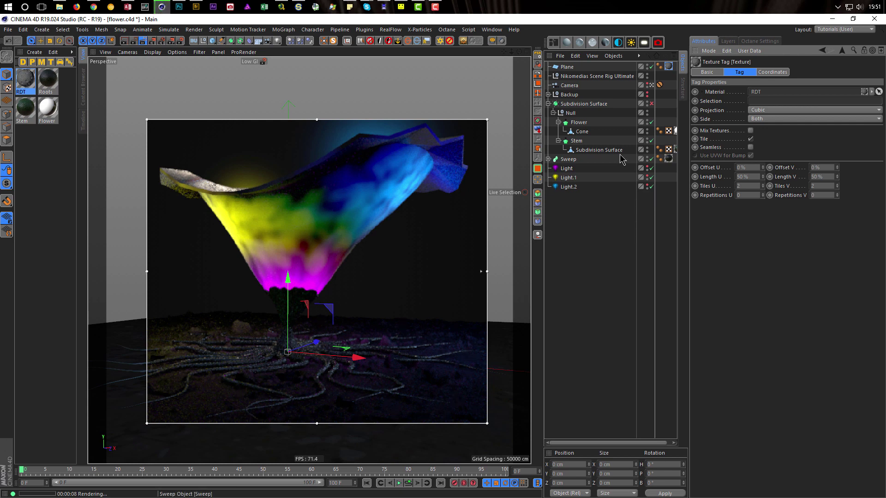
Step: Set the RDT material's displacement height to 30 cm
click(19, 79)
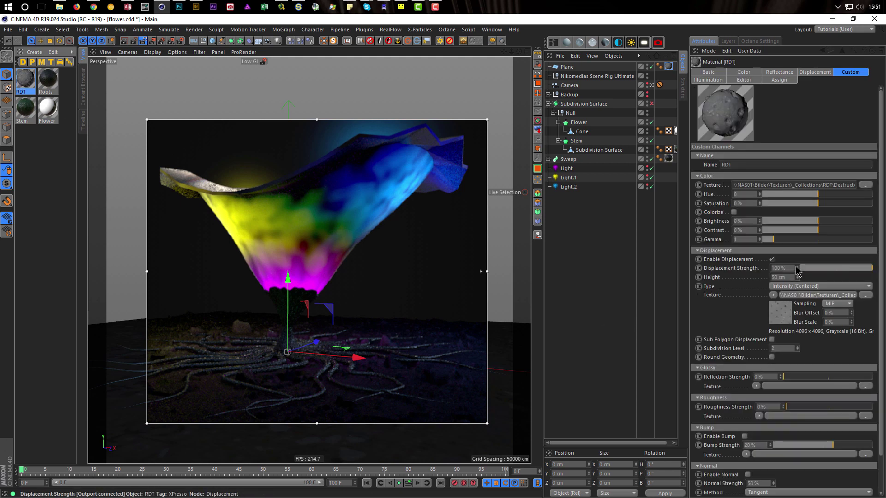
drag(789, 277, 748, 286)
text(30)
key(Return)
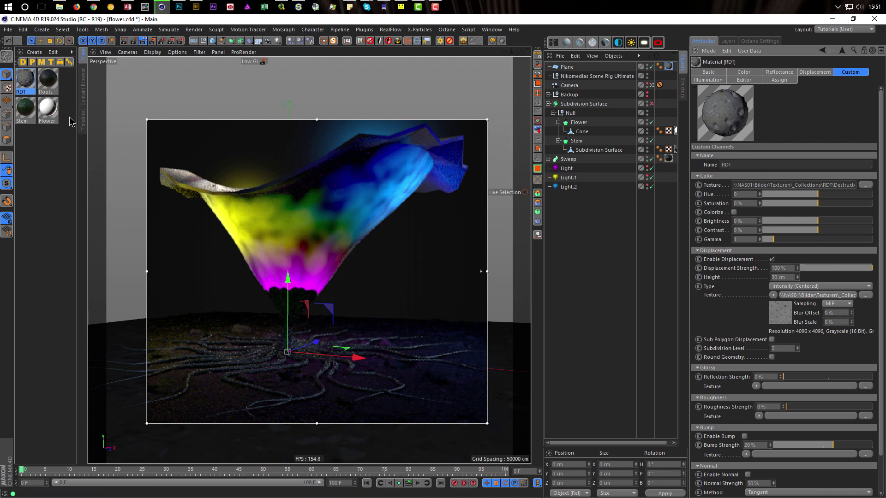
Step: Open the RDT material in the Material Editor, enable its Alpha channel and turn off Image Alpha
double_click(26, 84)
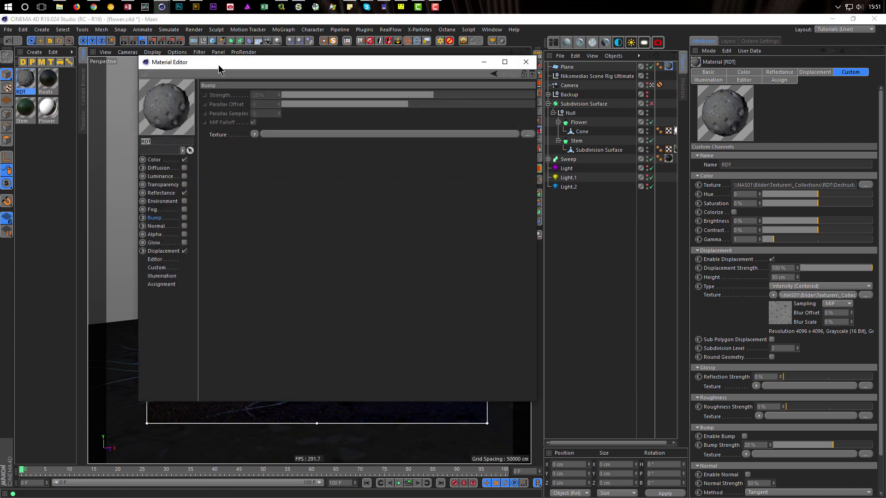
drag(200, 67, 394, 99)
drag(336, 87, 496, 71)
drag(727, 124, 820, 125)
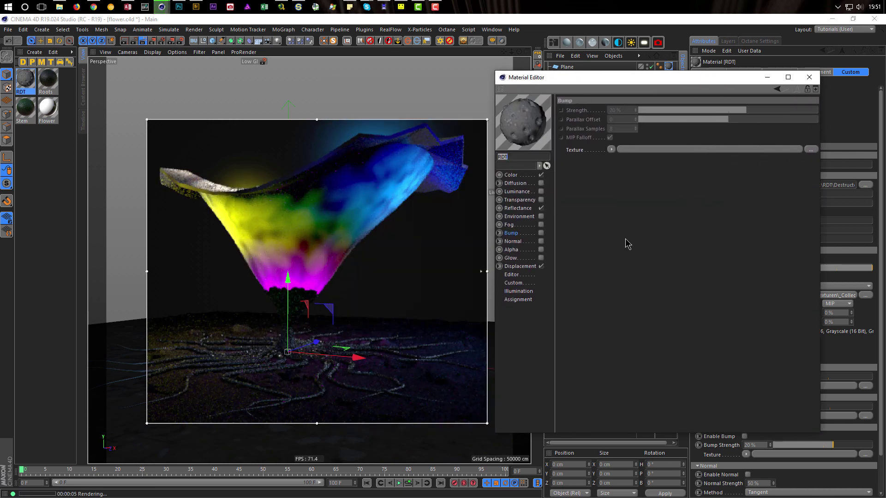
click(540, 250)
click(604, 143)
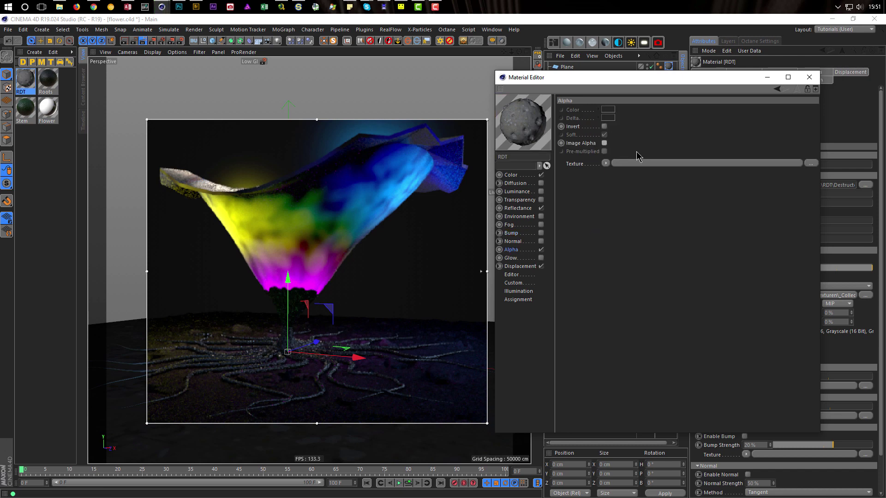
Step: Add a Gradient shader to the RDT material's Alpha texture and set its type to 2D - Circular
click(607, 164)
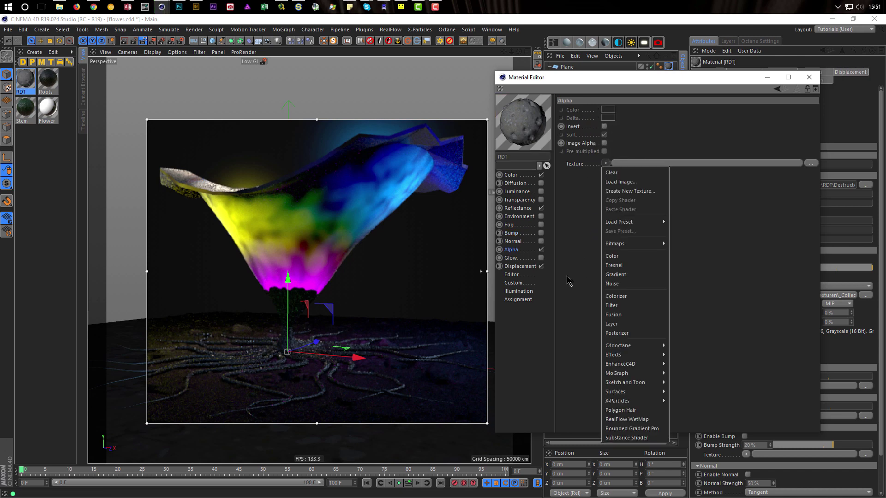
click(617, 274)
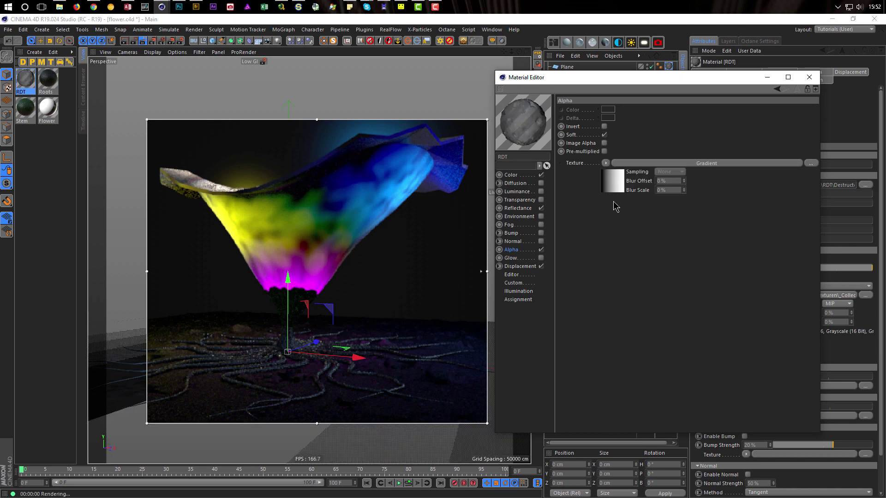
click(613, 180)
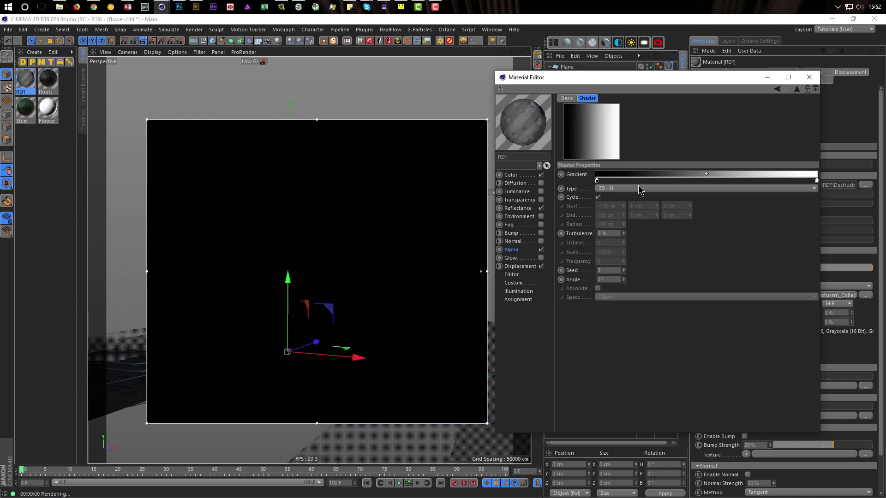
click(640, 190)
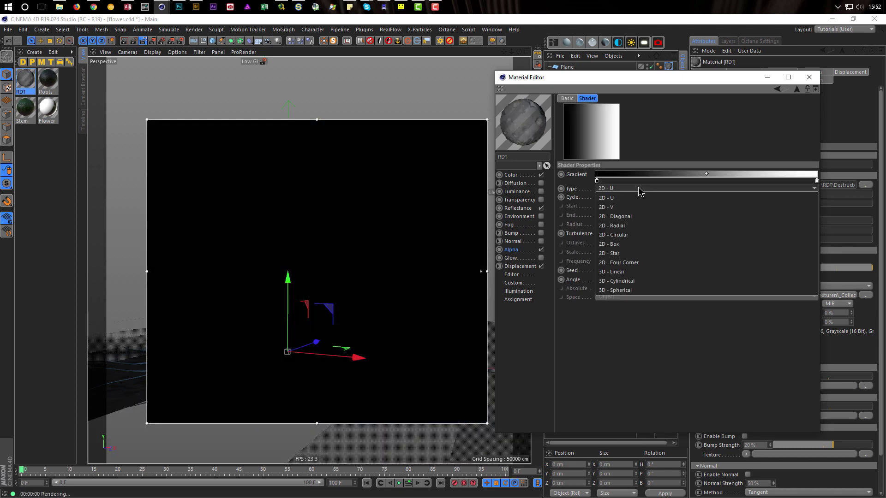
click(637, 235)
Step: Invert the alpha gradient's knots and move the black knot inward to just past the middle
right_click(664, 175)
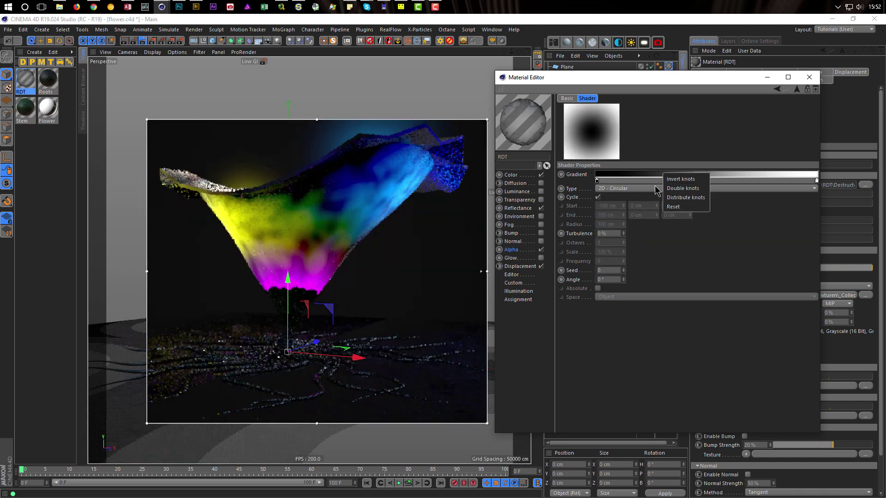
click(679, 179)
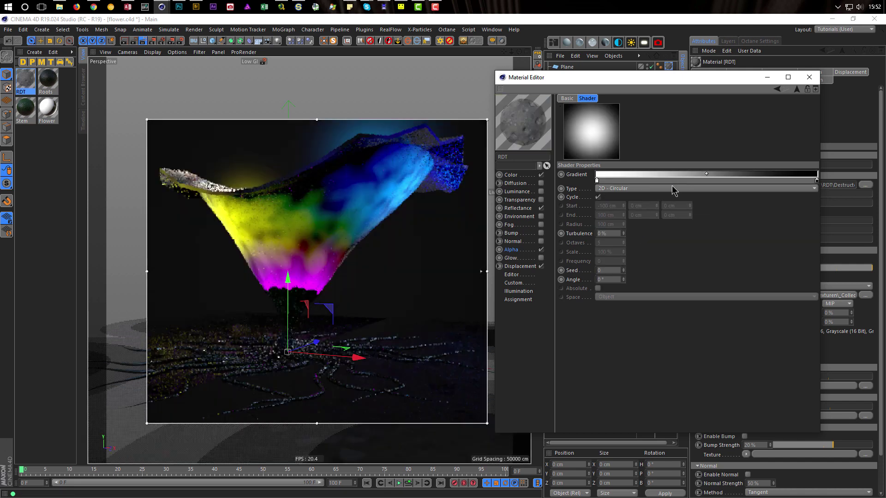
drag(817, 182, 721, 182)
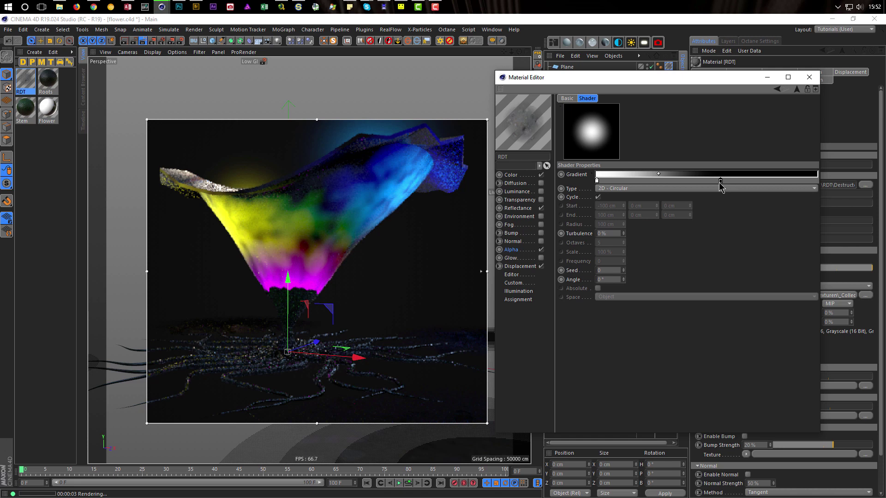
Step: Set the Length U and Length V of the Plane's RDT texture tag to 100%
drag(697, 77, 629, 271)
click(668, 66)
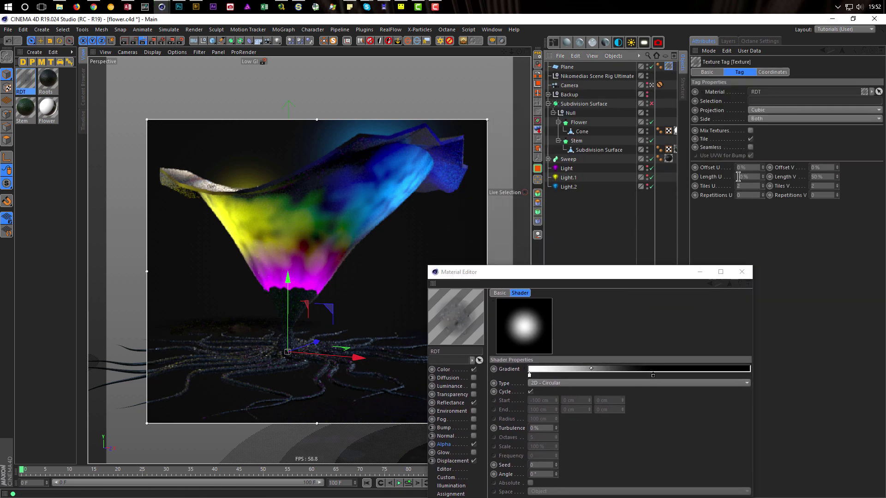
drag(752, 176, 713, 194)
text(10)
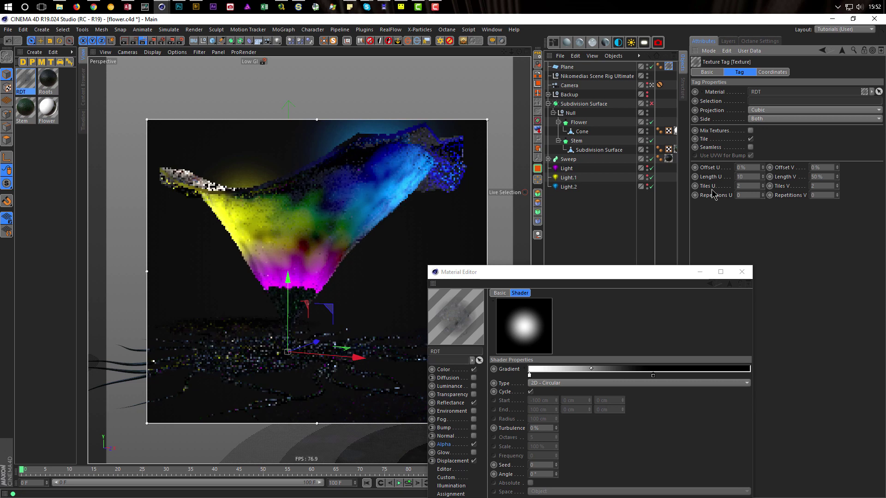
text(0)
key(Return)
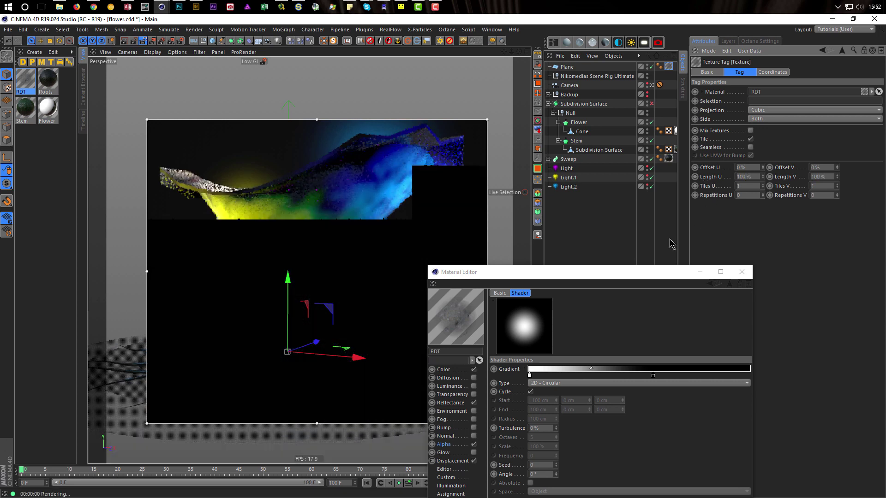
Step: Move the alpha gradient's black knot outward to about three quarters of the gradient and close the Material Editor
drag(631, 275, 739, 149)
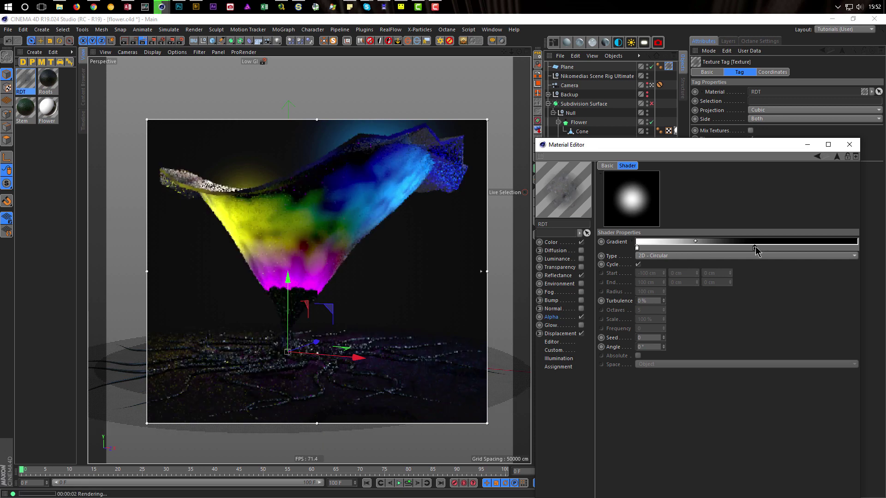
drag(755, 250, 808, 249)
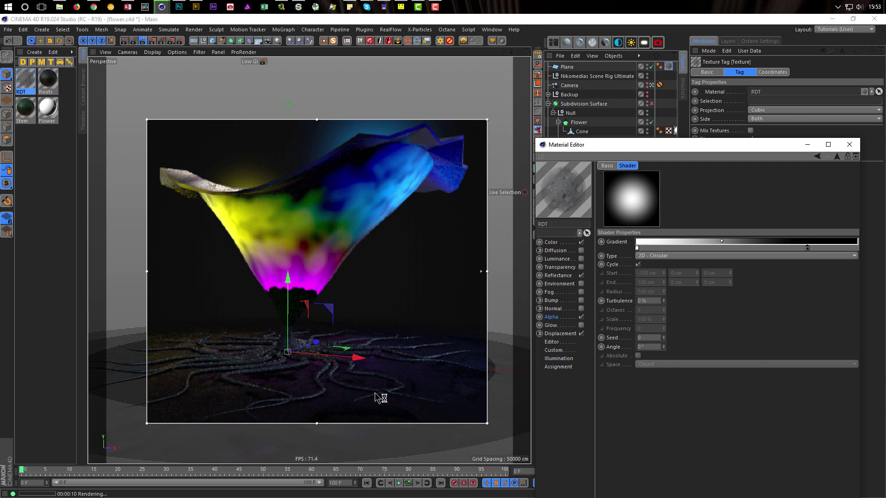
click(850, 145)
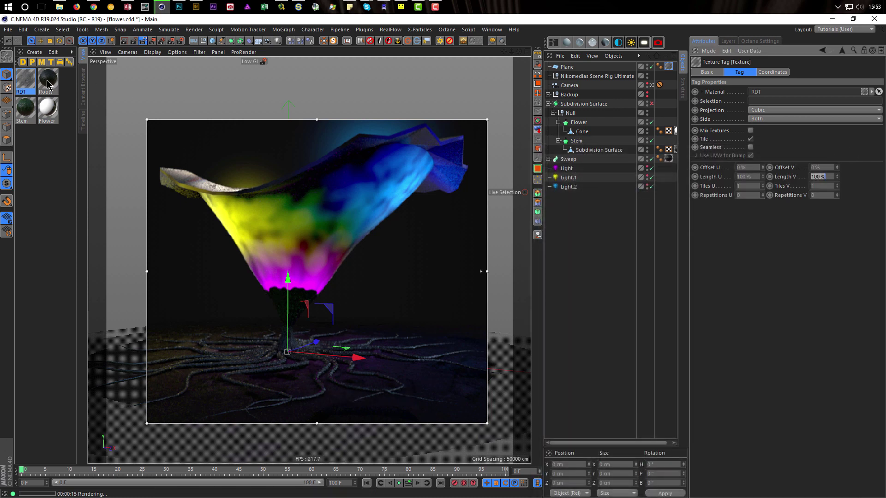
Step: Load the DESTRUCTED-FLOOR-07 gloss map as the RDT material's Glossy texture without copying it, and set Reflection Strength to 60%
click(25, 80)
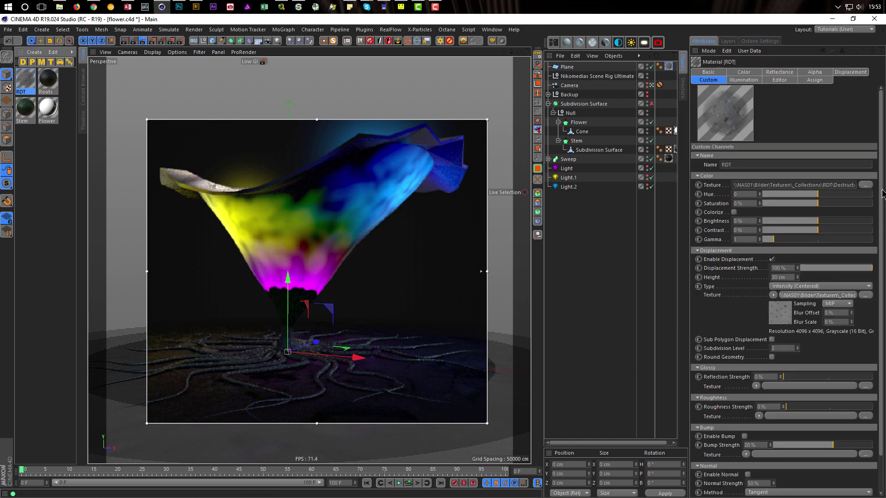
scroll(872, 231, down, 3)
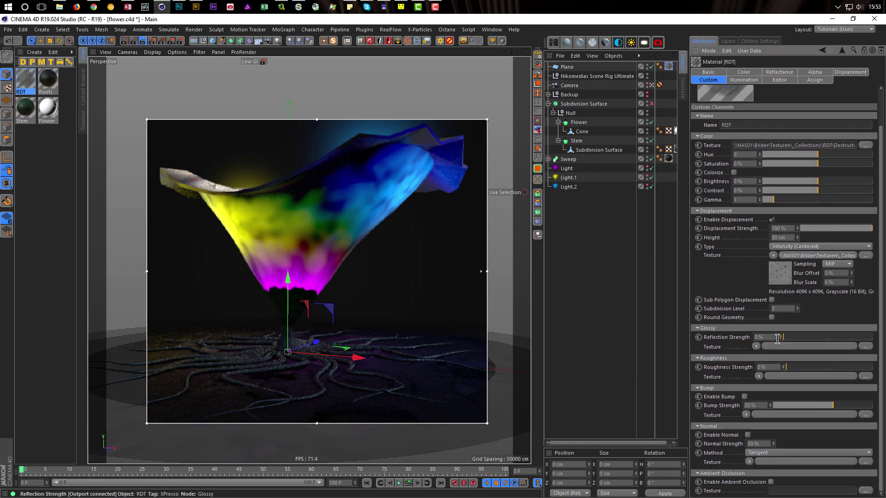
click(865, 347)
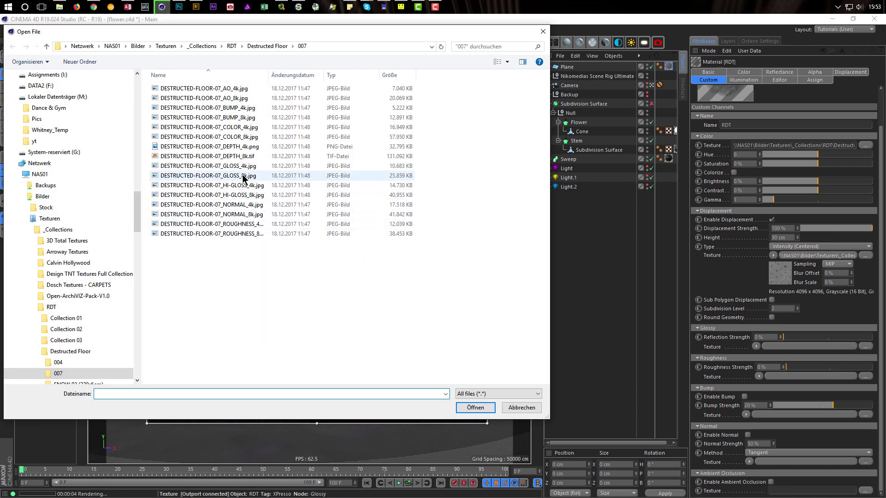
double_click(244, 177)
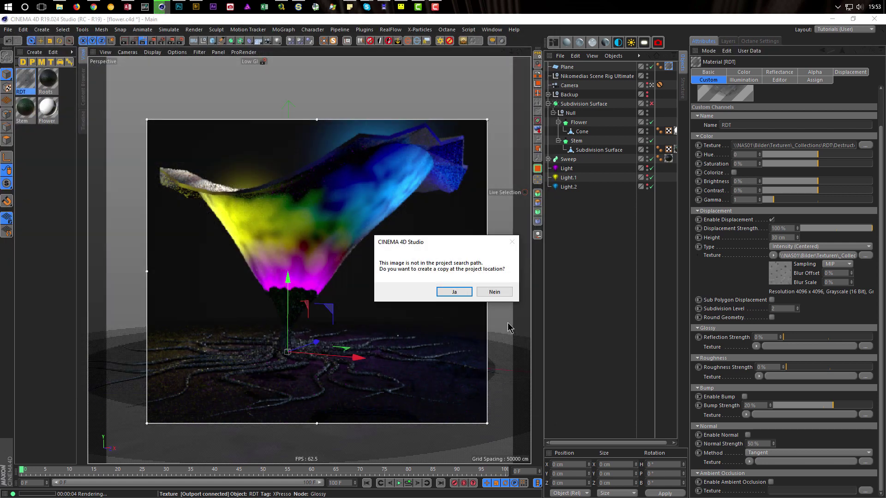
click(495, 292)
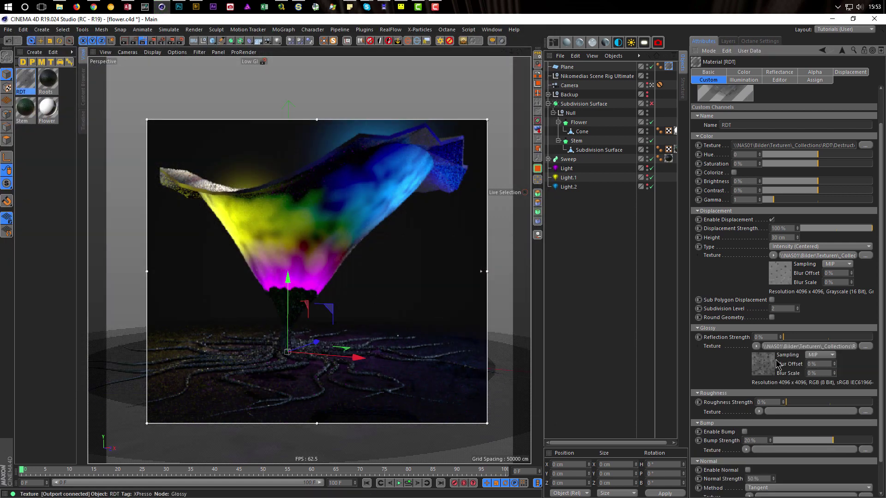
drag(792, 338, 873, 353)
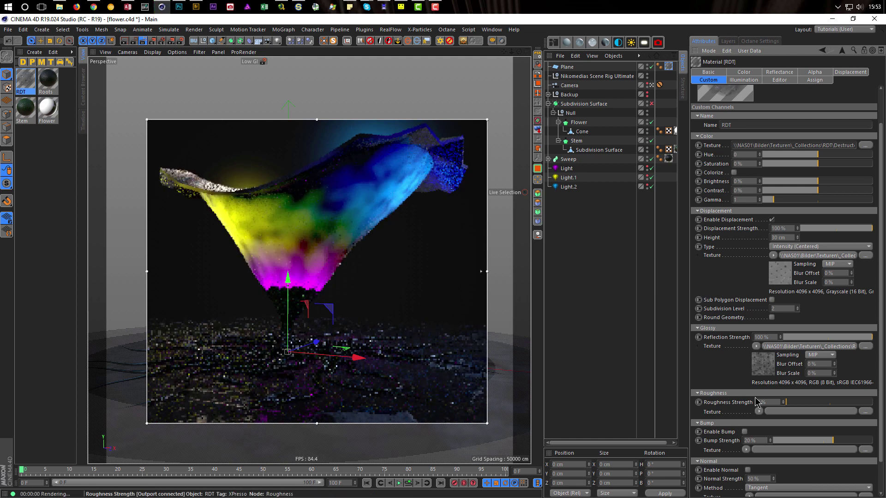
drag(853, 337, 837, 339)
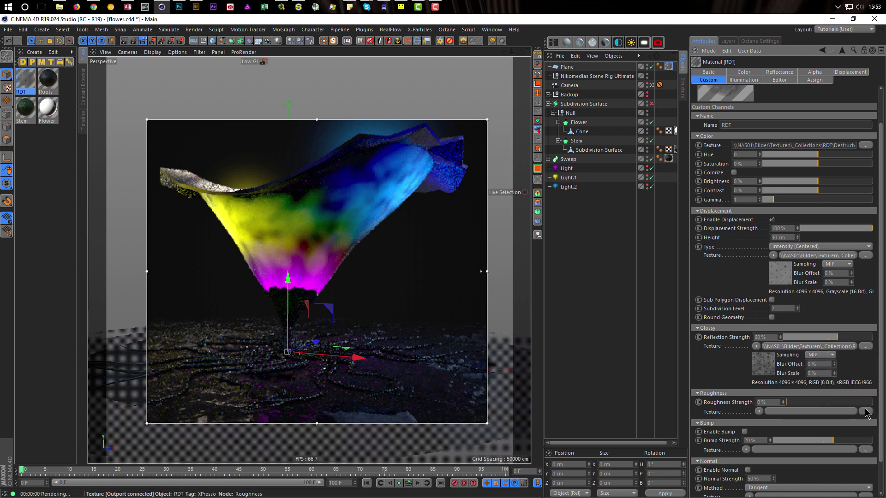
Step: Load the DESTRUCTED-FLOOR-07 roughness map as the Roughness texture without copying it, and set Roughness Strength to 100%
click(866, 411)
double_click(244, 234)
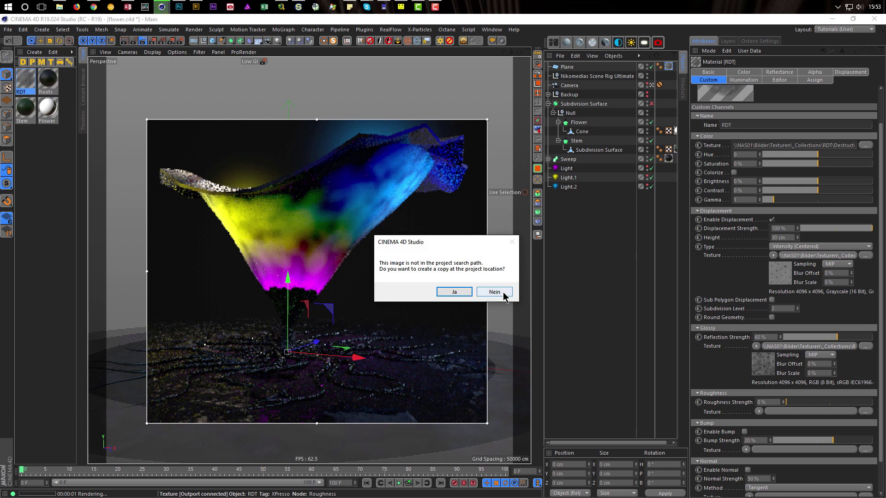
click(494, 292)
drag(854, 406, 874, 404)
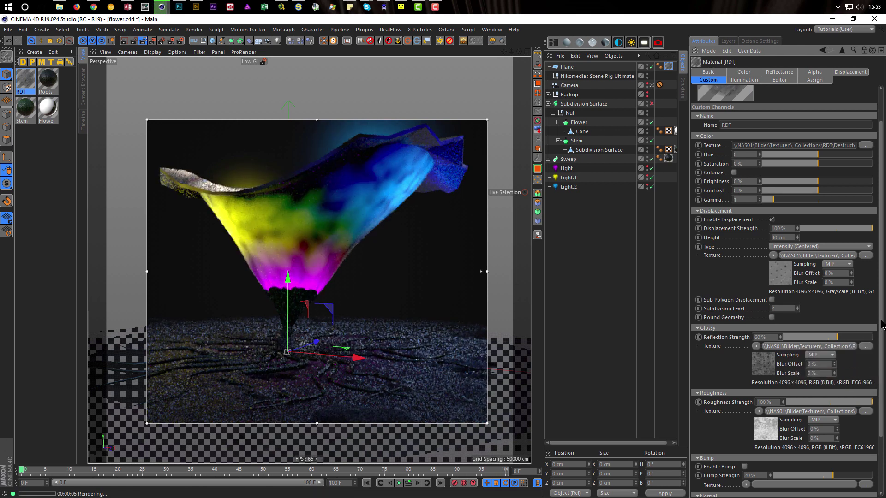
Step: Enable Bump on the RDT material and load DESTRUCTED-FLOOR-07_BUMP_4k.jpg as its texture without copying it to the project
scroll(881, 323, down, 4)
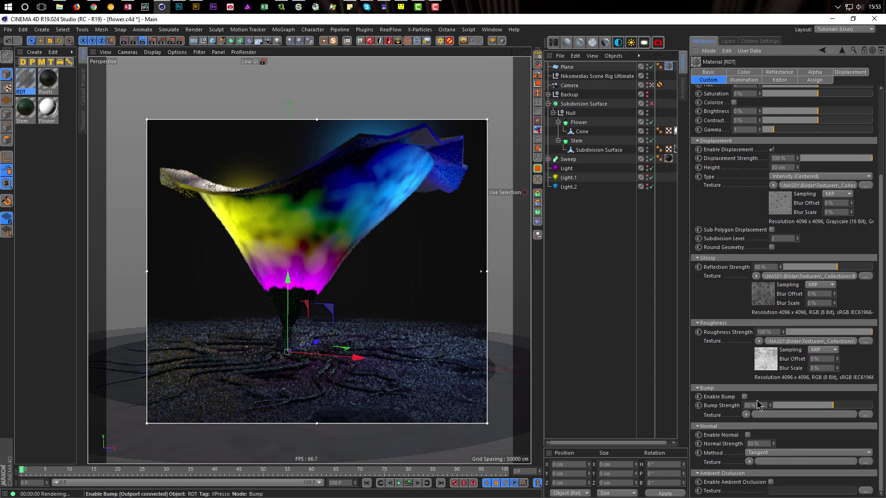
click(744, 397)
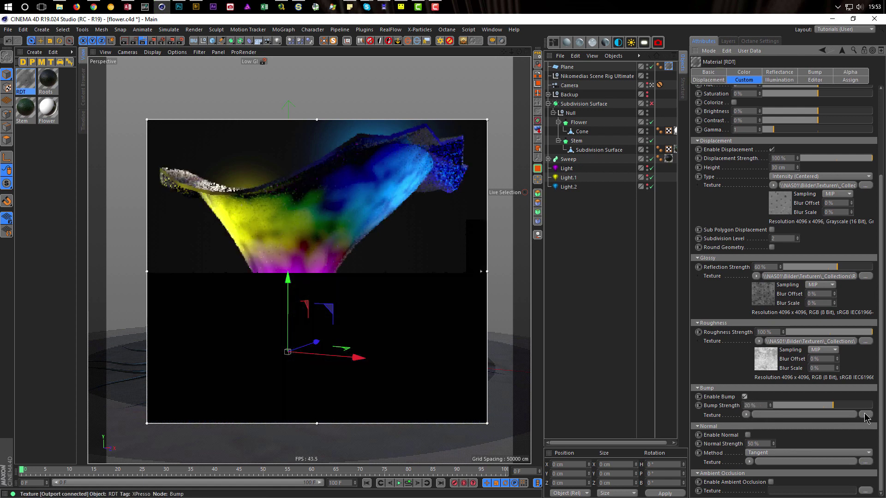
click(865, 415)
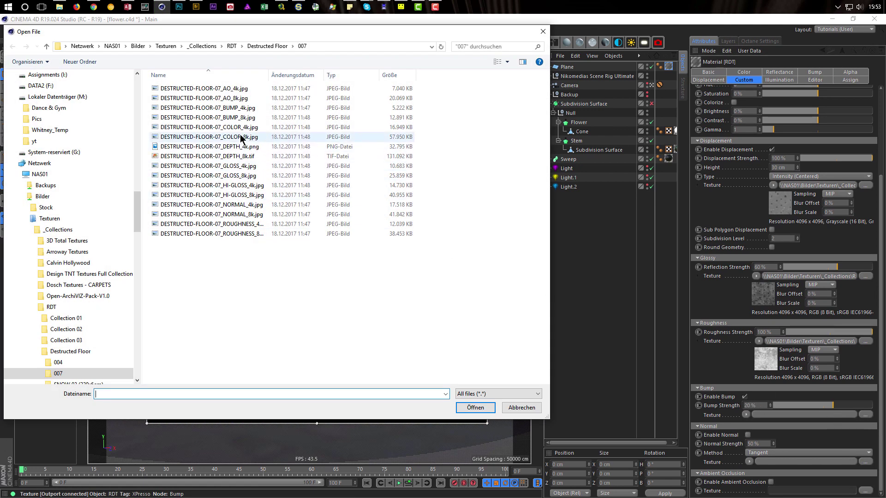
double_click(235, 106)
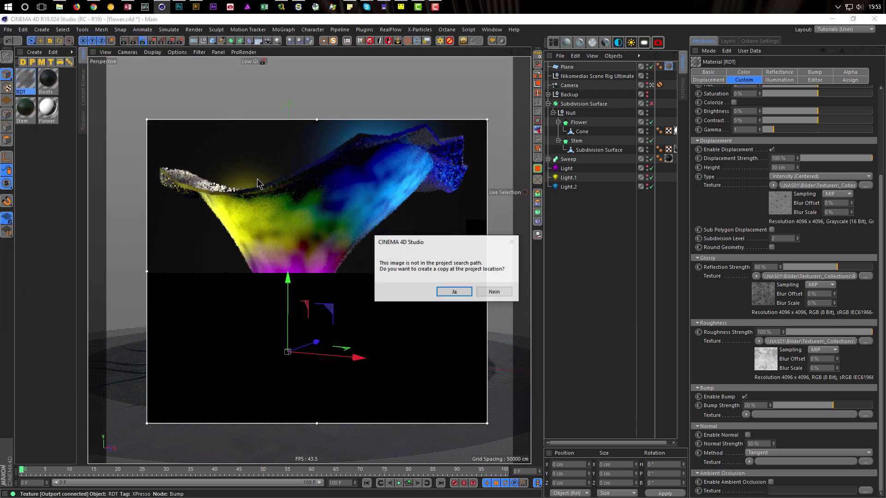
click(493, 292)
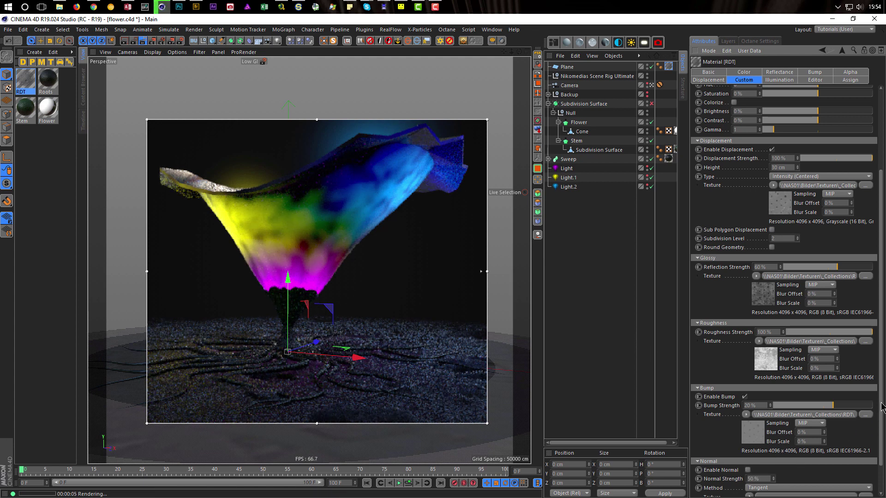
Step: Enable Normal on the RDT material and load DESTRUCTED-FLOOR-07_NORMAL_4k.jpg as its texture without copying it to the project
scroll(879, 408, down, 2)
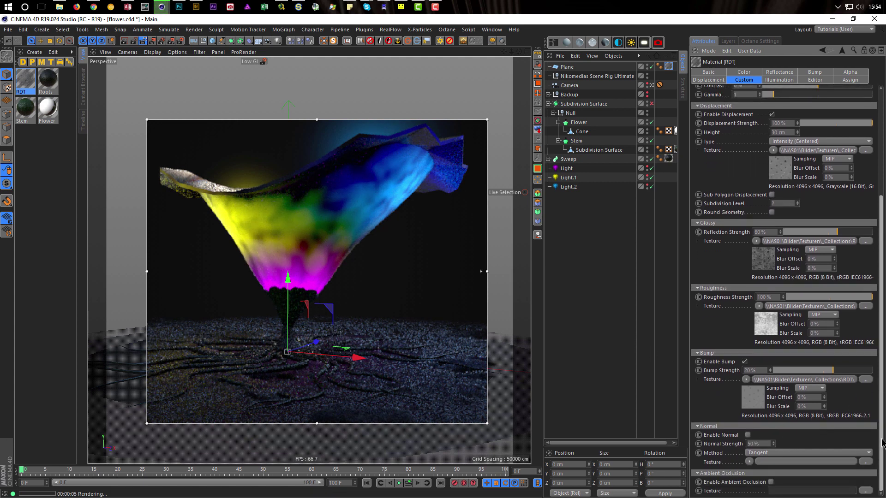
click(748, 435)
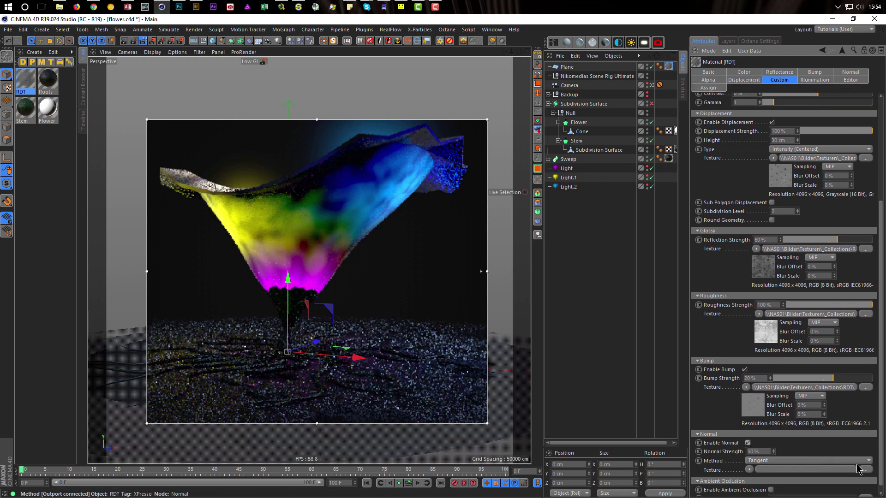
click(866, 470)
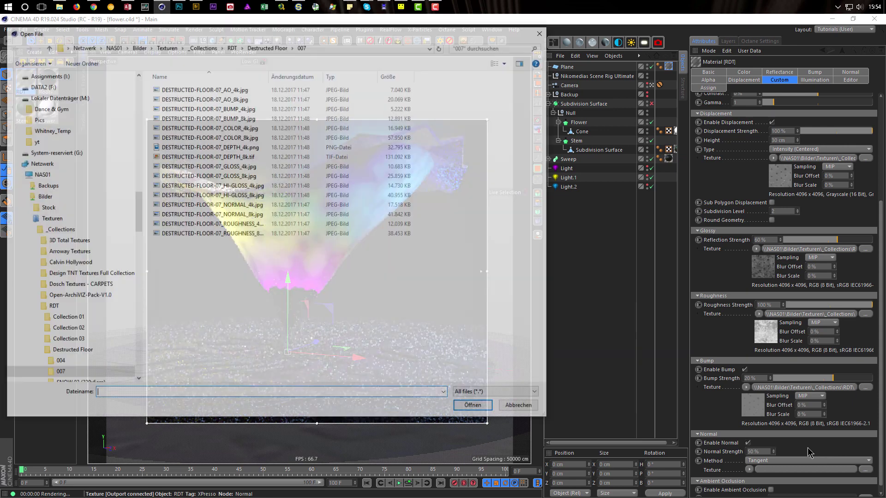
double_click(237, 204)
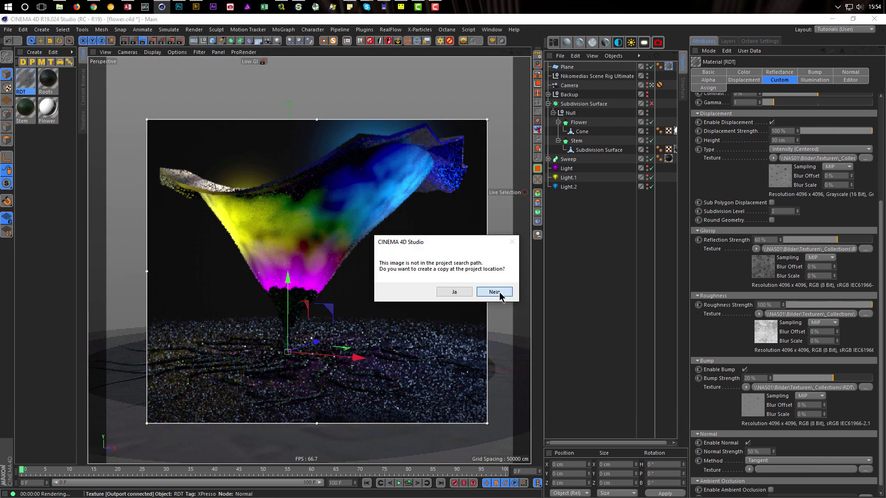
click(496, 291)
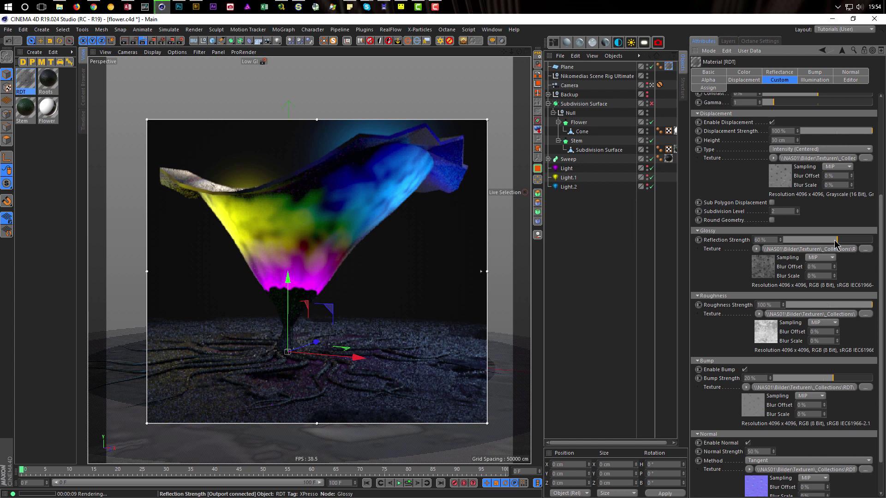
Step: Lower the RDT material's Reflection Strength to 17% and enable Sub Polygon Displacement
drag(813, 244, 809, 243)
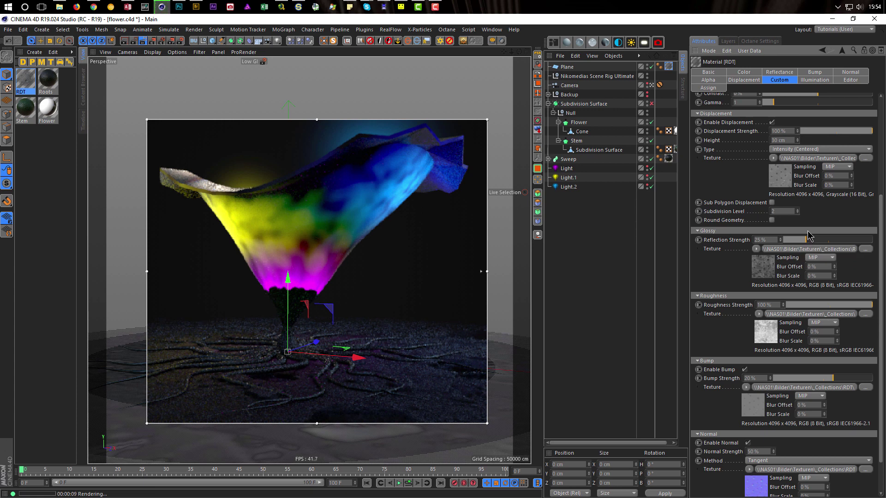
drag(807, 238, 800, 241)
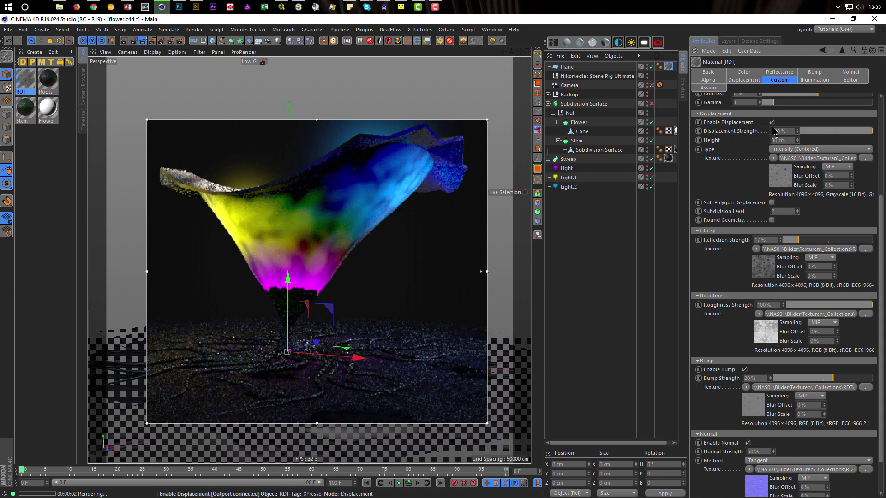
click(778, 140)
click(737, 180)
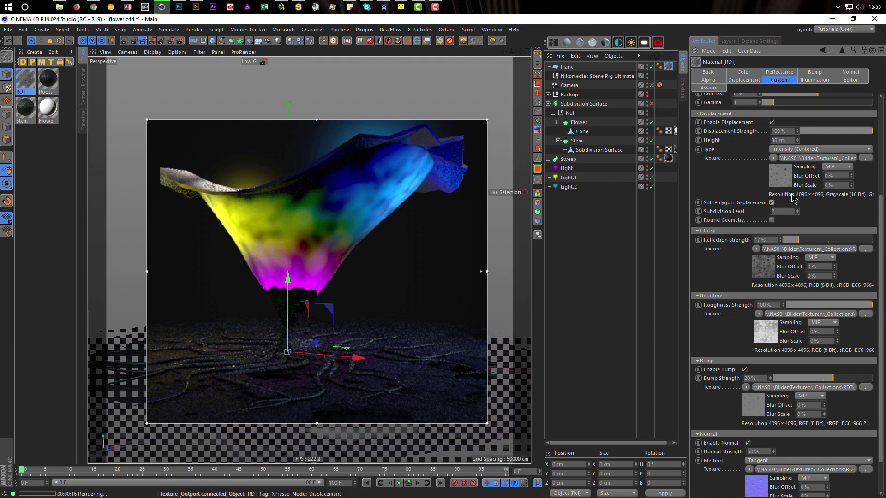
Step: Set the RDT material's displacement Subdivision Level to 3 and Height to 40 cm, dismissing the CCleaner notification
drag(791, 211, 743, 225)
text(3)
key(Return)
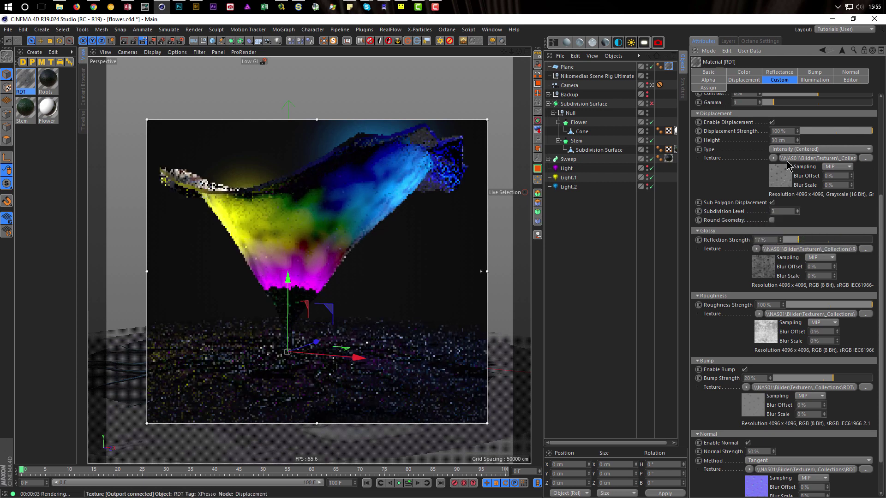
click(788, 139)
text(40)
key(Return)
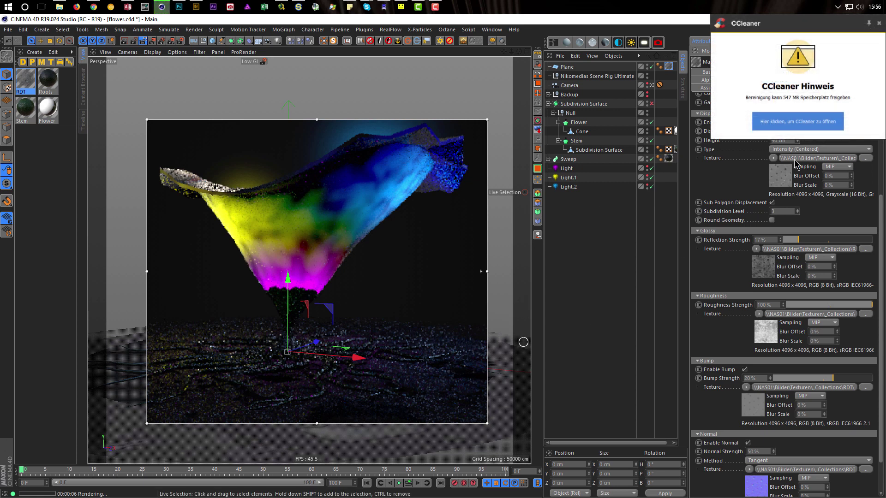
click(879, 23)
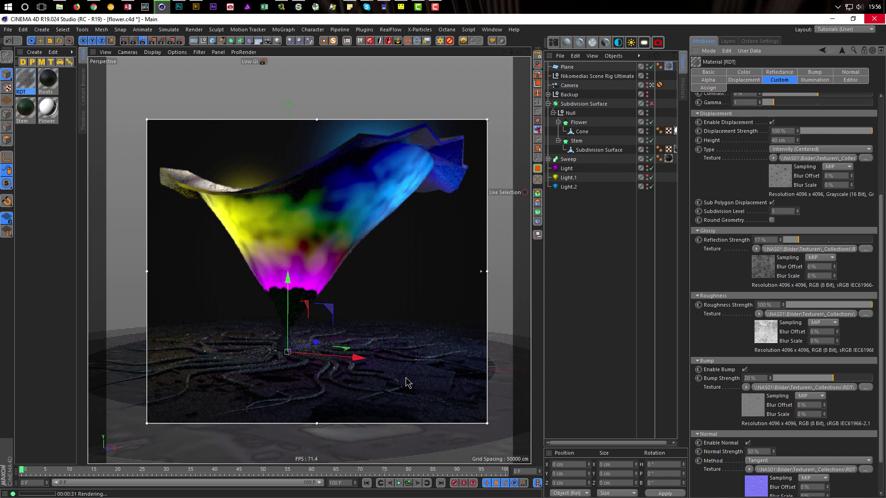
Step: Resize the ground plane to 600 × 600 cm and set its width and height segments to 200
click(566, 67)
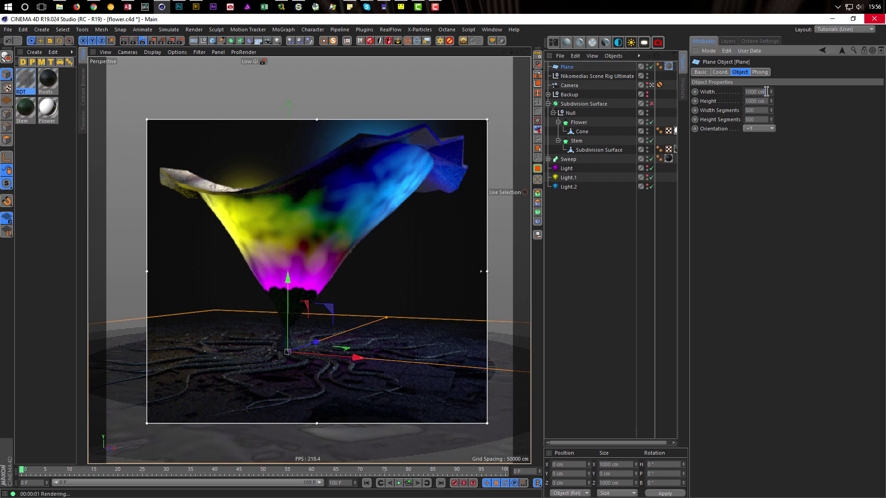
drag(766, 91, 732, 94)
text(600)
key(Tab)
text(600)
key(Return)
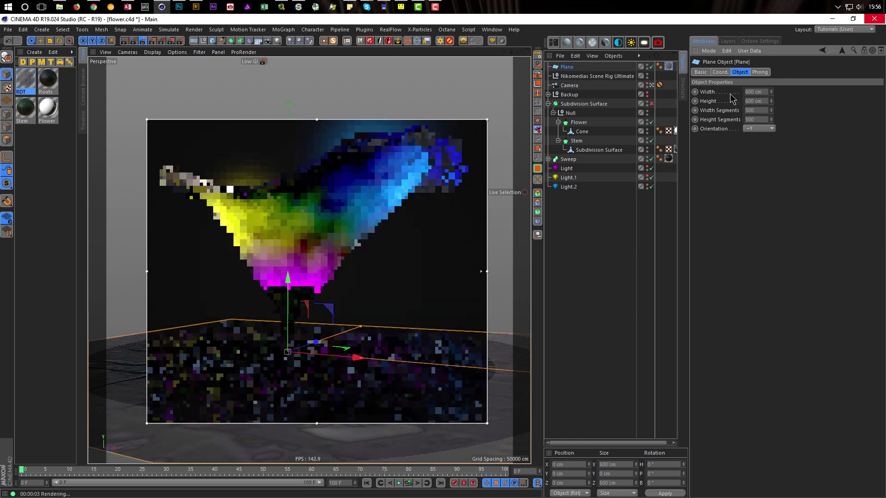
key(Tab)
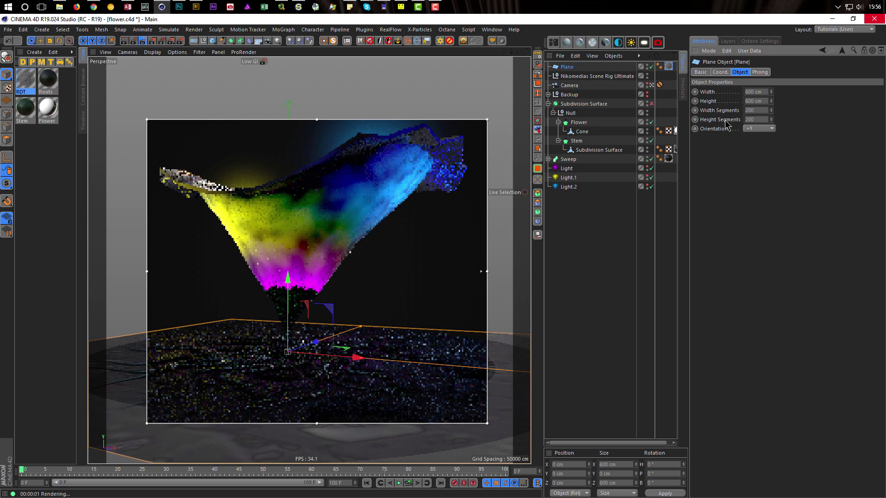
click(599, 269)
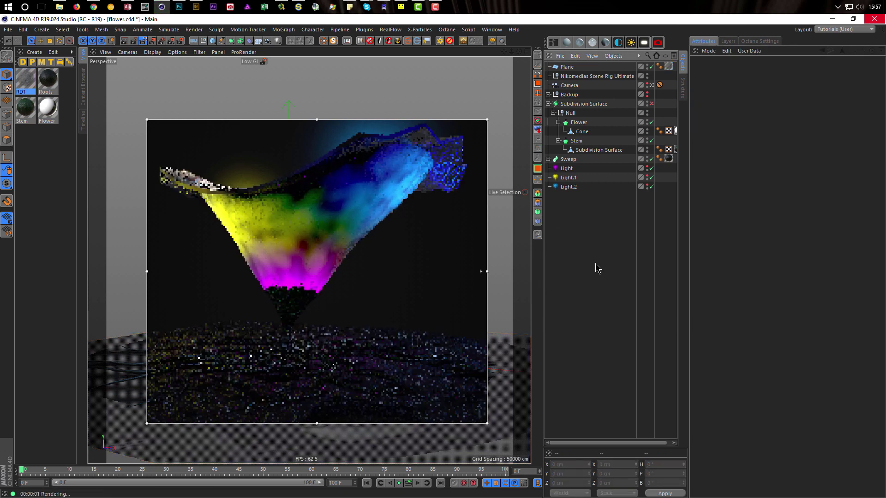
Step: Shrink the RDT alpha's circular gradient by moving its black knot inward to a bit less than half of the gradient
click(23, 77)
double_click(22, 79)
drag(286, 76, 597, 111)
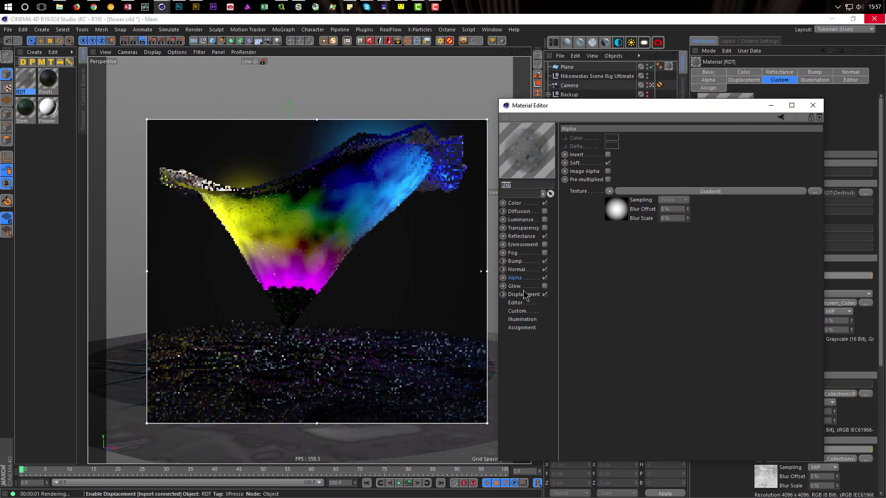
click(614, 216)
drag(771, 209, 745, 210)
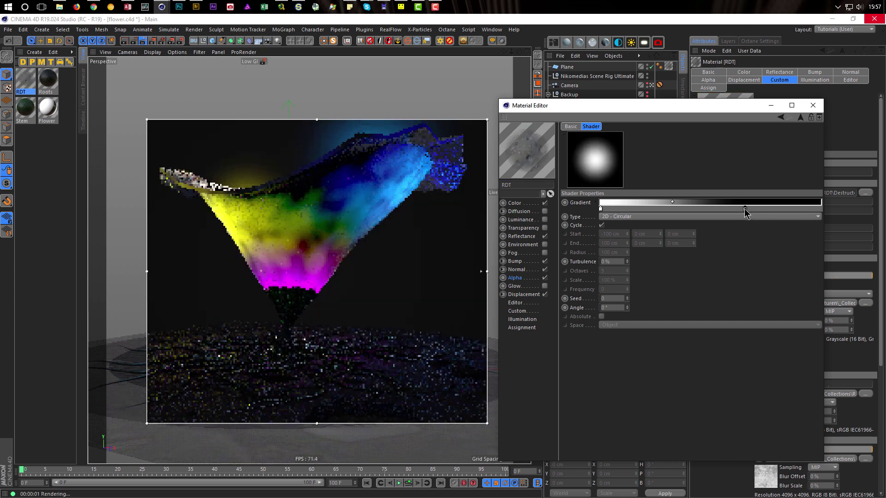
drag(744, 210, 723, 214)
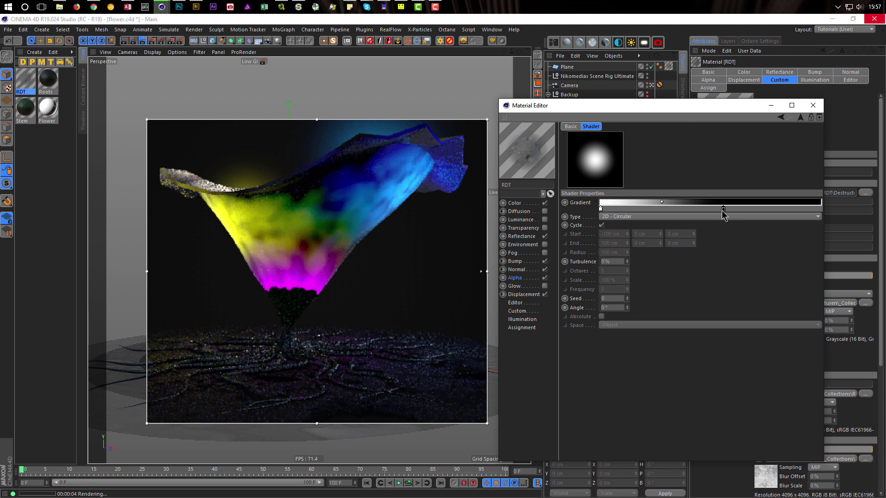
drag(723, 210, 705, 216)
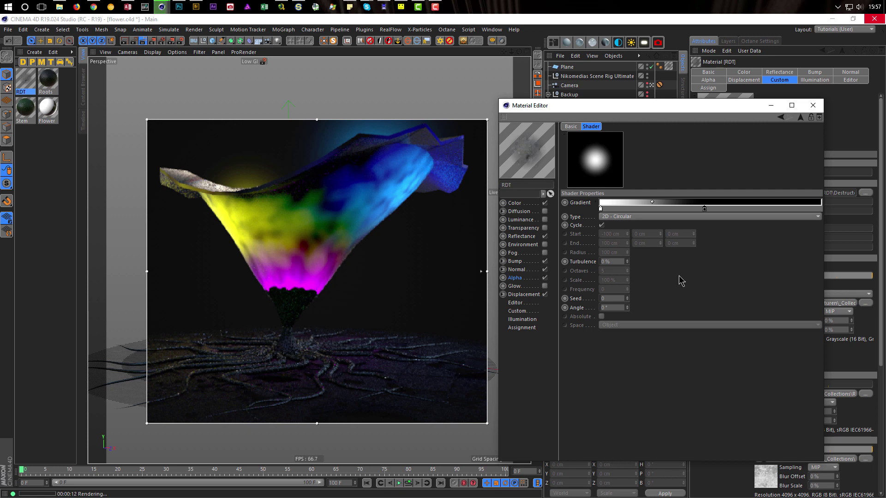
click(813, 106)
Step: Lower the glossy Reflection Strength to 24% on the Roots material and to 31% on the Stem material
click(48, 80)
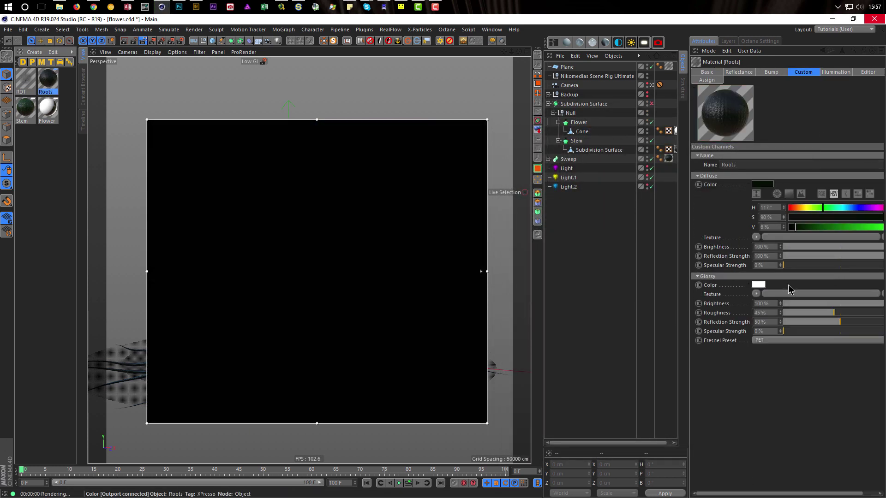
drag(840, 322, 812, 326)
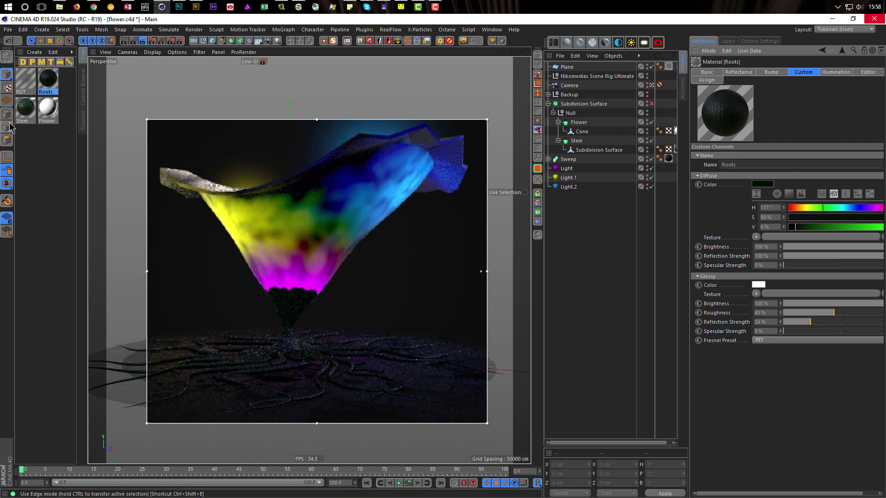
click(31, 119)
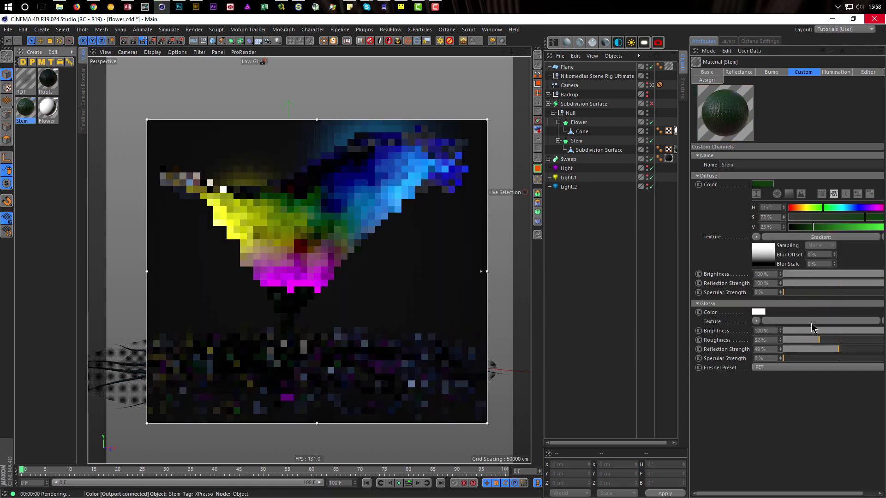
drag(831, 352, 820, 351)
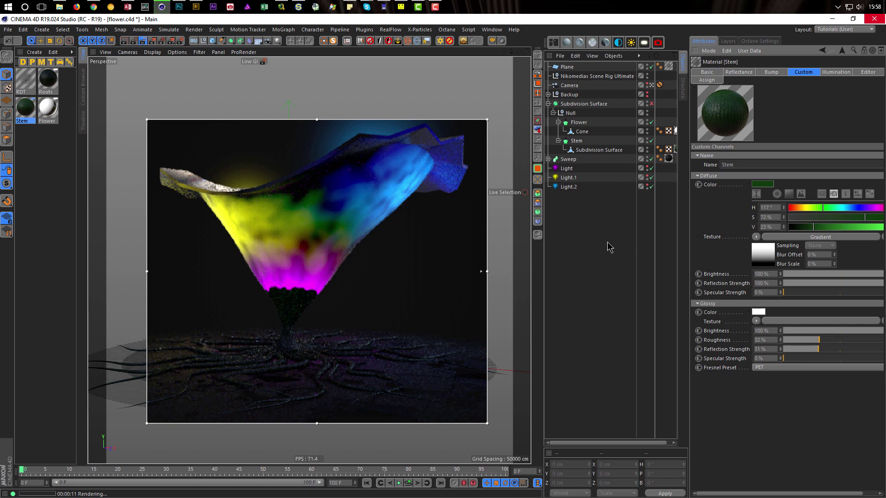
Step: Set the RDT material's displacement Height to 100 cm and stop the live render after checking it
click(25, 80)
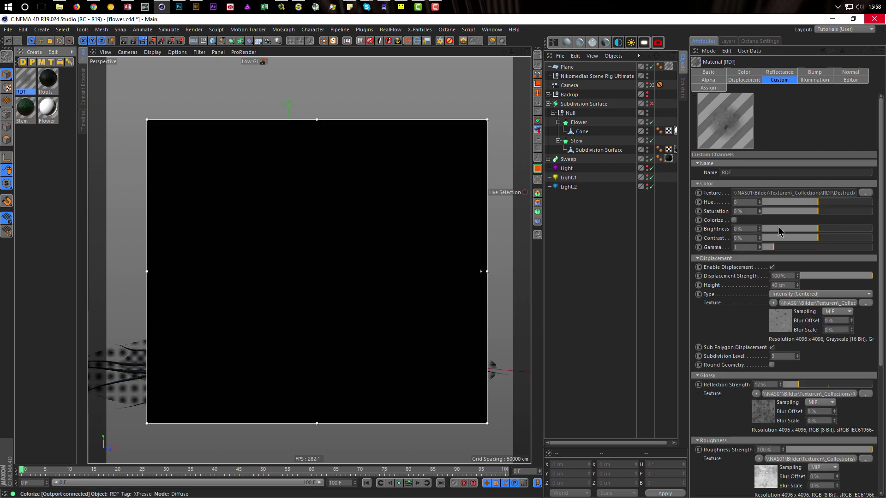
drag(789, 284, 717, 294)
text(100)
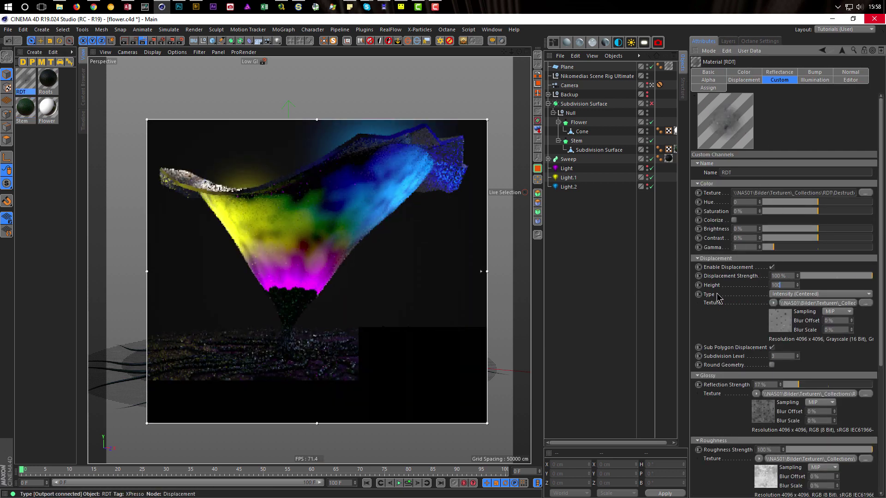
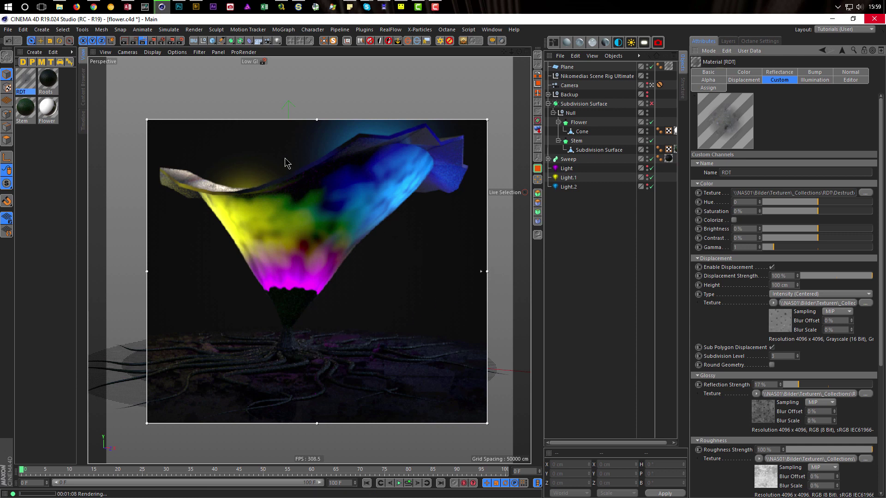
click(144, 45)
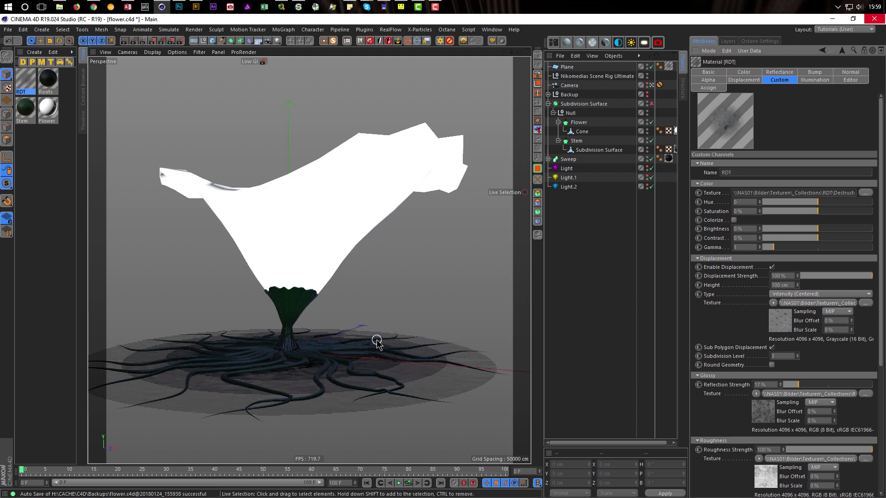
Step: Enlarge the ground plane to 700 × 700 cm
click(455, 389)
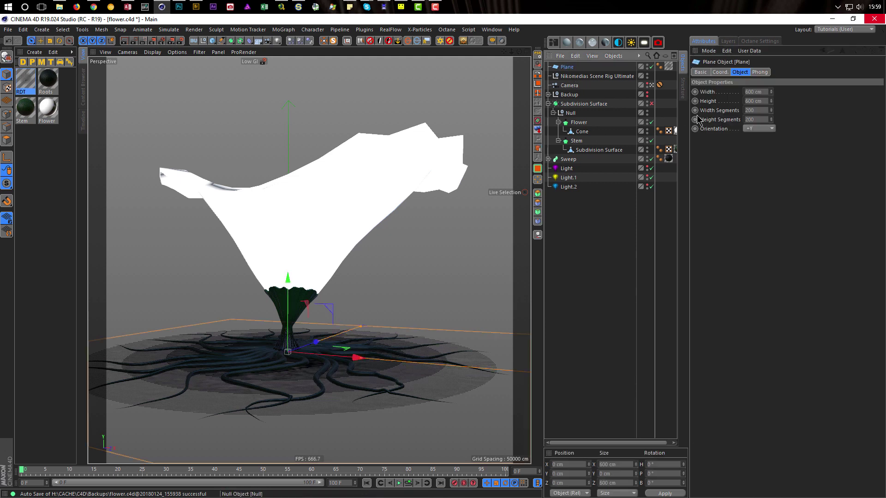
click(767, 95)
text(500)
key(Return)
text(700)
key(Tab)
text(700)
key(Return)
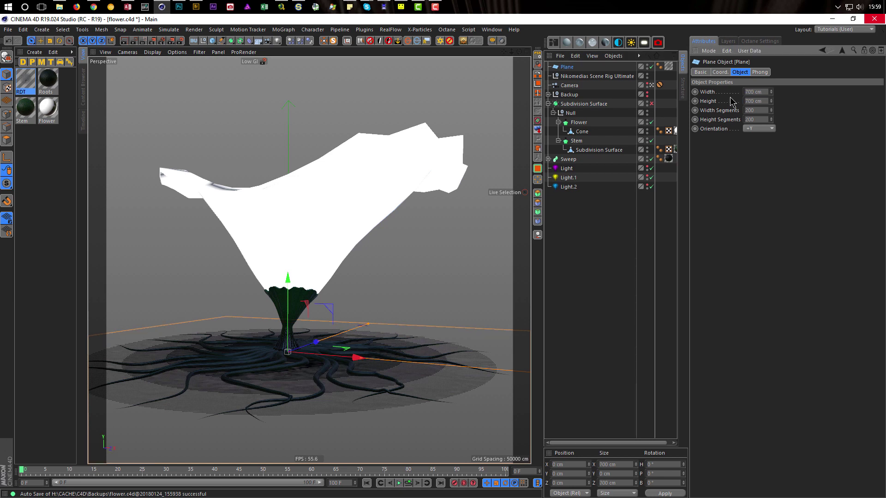
Step: Widen the RDT alpha's circular gradient by moving its black knot outward to just past the middle of the gradient
double_click(26, 80)
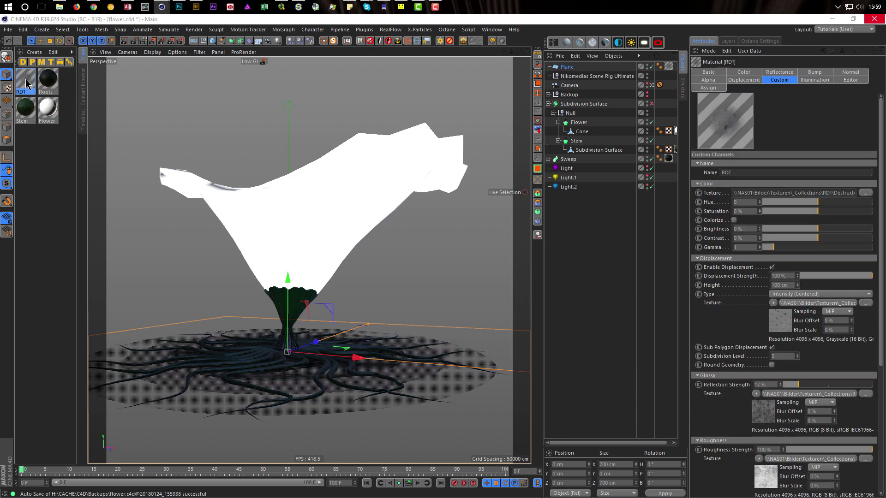
click(257, 165)
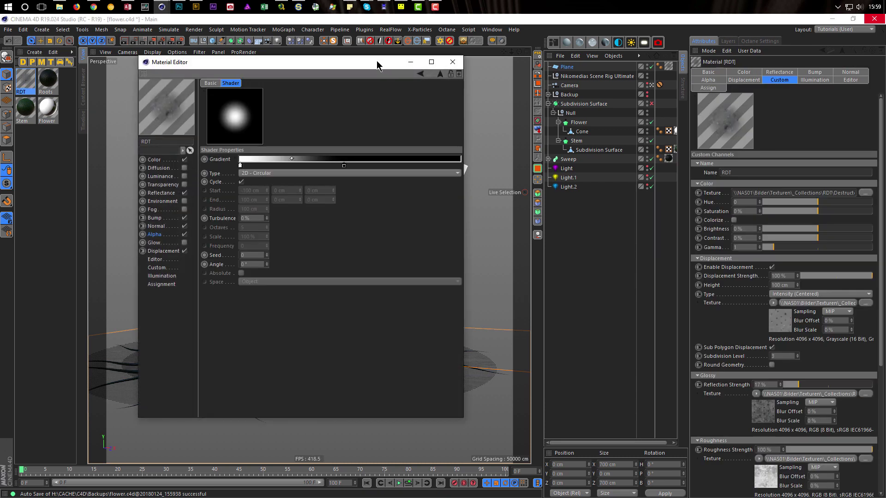
drag(381, 65, 740, 110)
drag(705, 212, 727, 212)
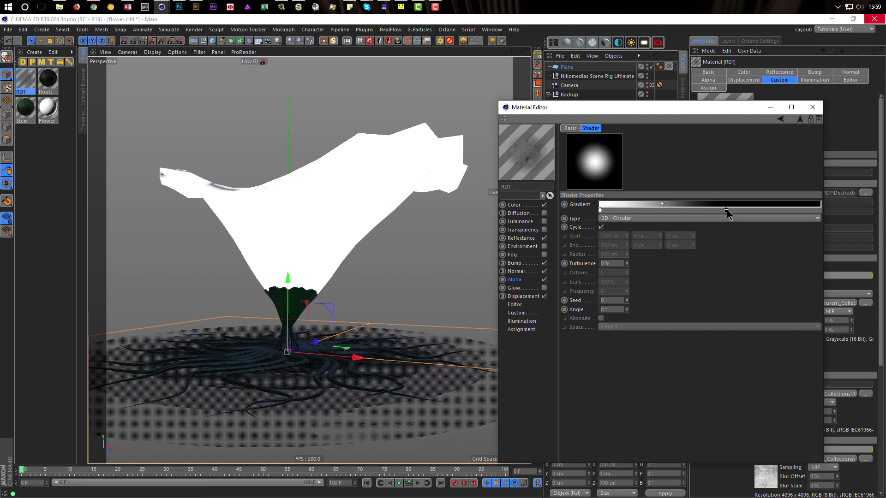
click(812, 107)
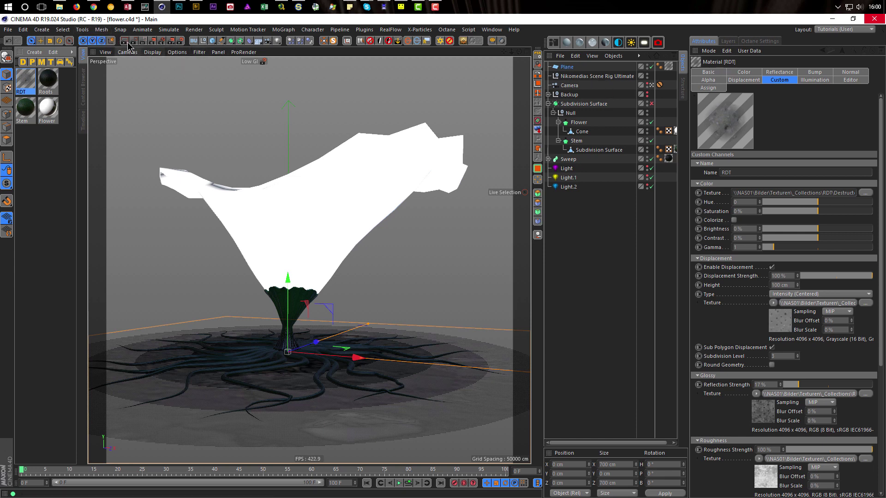
Step: Add a particle emitter, rotate it to a 90° pitch and raise it to about 170 cm in Y
click(169, 29)
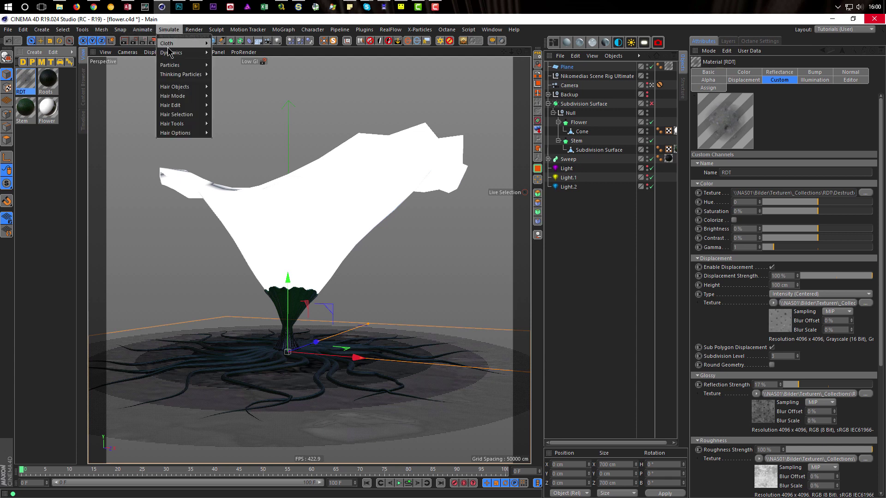
mouse_move(181, 66)
click(230, 70)
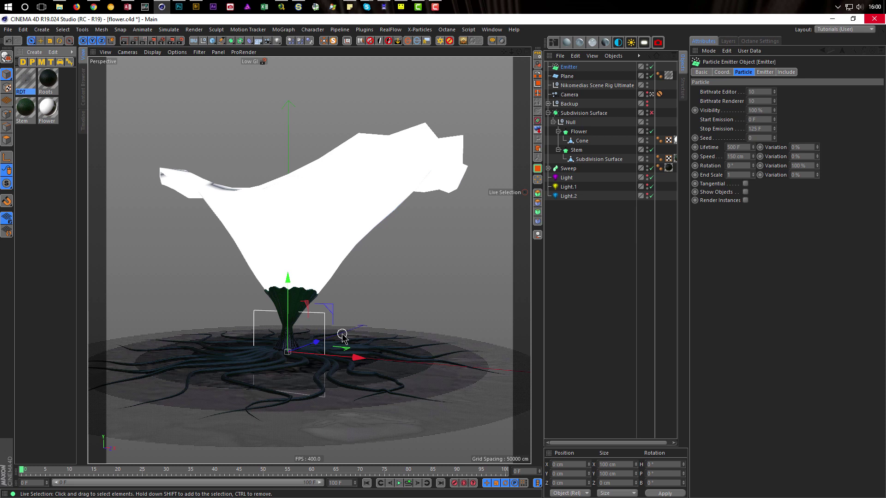
key(r)
drag(265, 320, 262, 415)
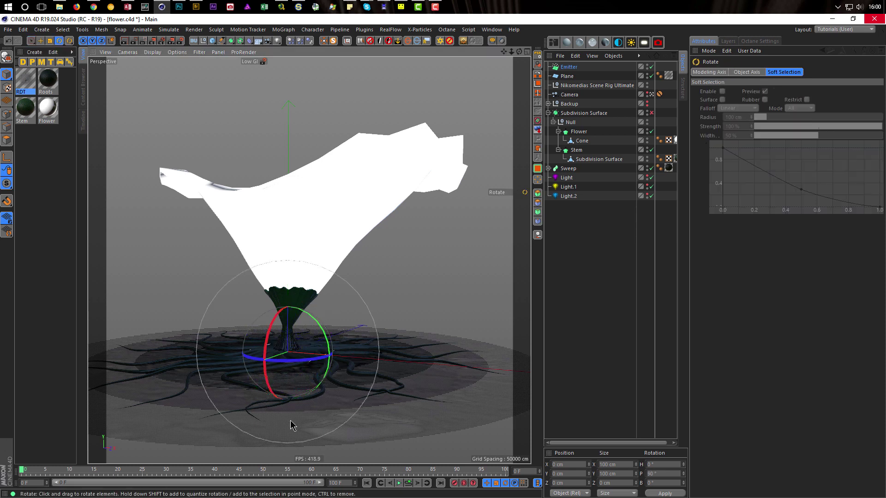
key(e)
drag(290, 280, 291, 144)
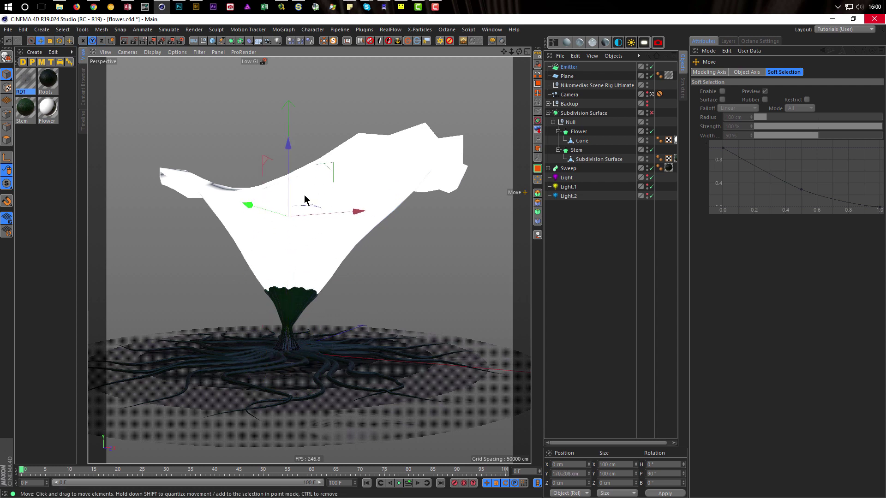
Step: Scale the emitter to about 154 × 154 cm and place it inside the flower at about Y 194 cm, Z 73 cm
middle_click(328, 220)
drag(412, 211, 438, 187)
key(t)
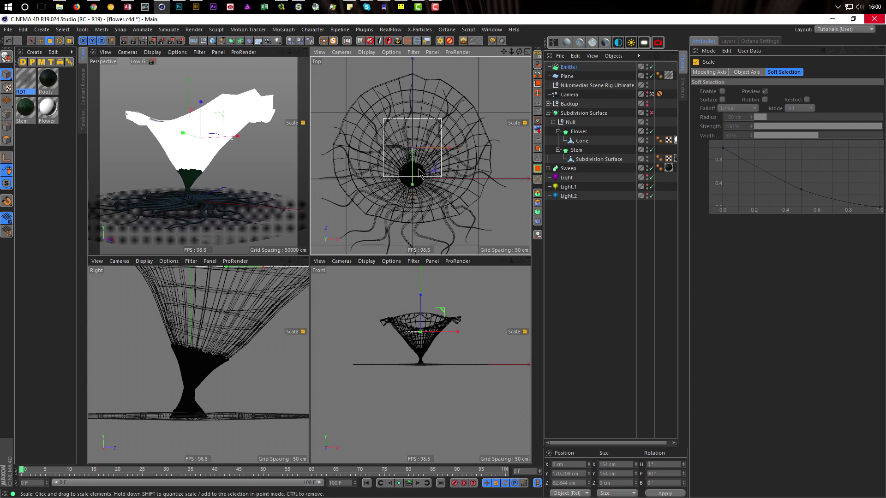
key(e)
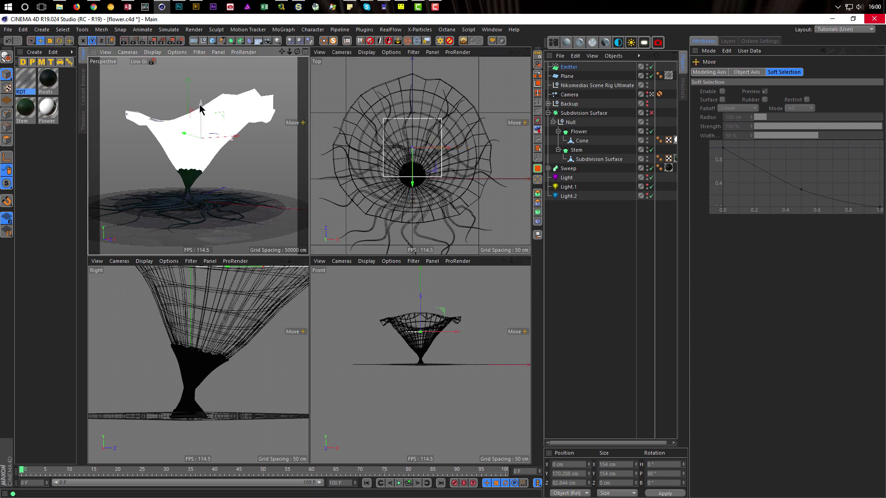
drag(201, 108, 198, 93)
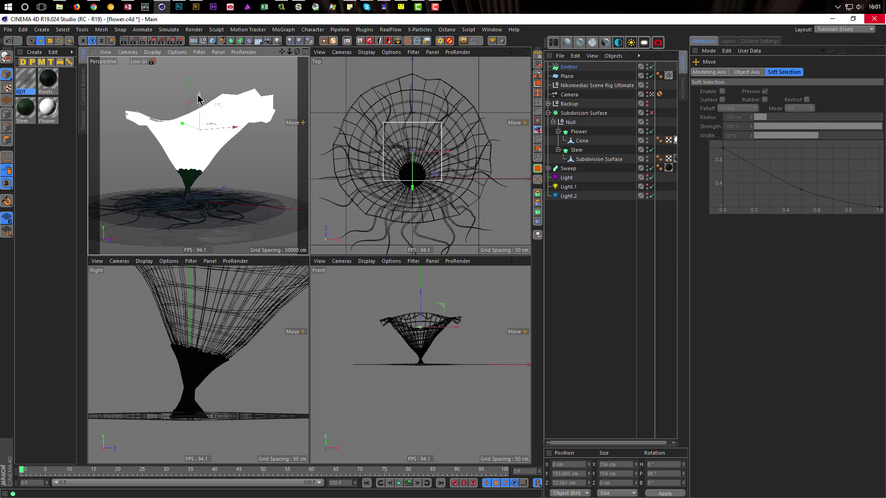
middle_click(210, 129)
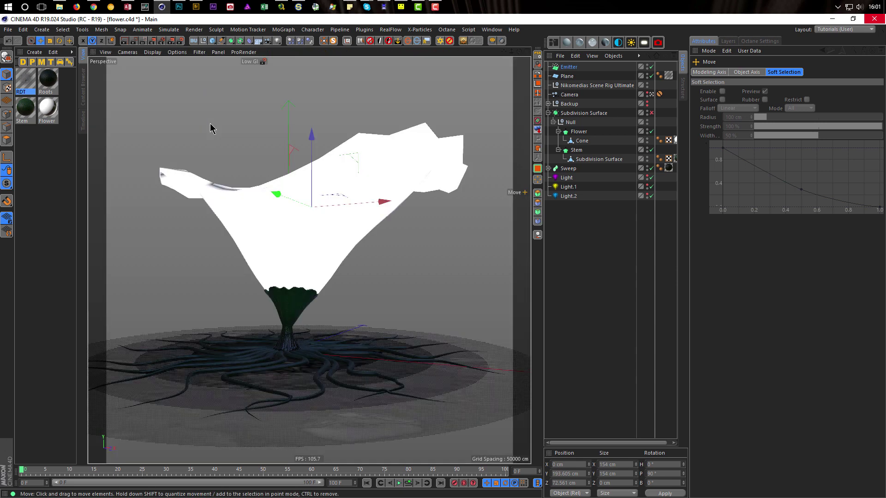
Step: Set the emitter's horizontal and vertical angles to 90°, both birthrates to 100 and speed to 231 cm, previewing the particle animation
click(582, 68)
click(766, 73)
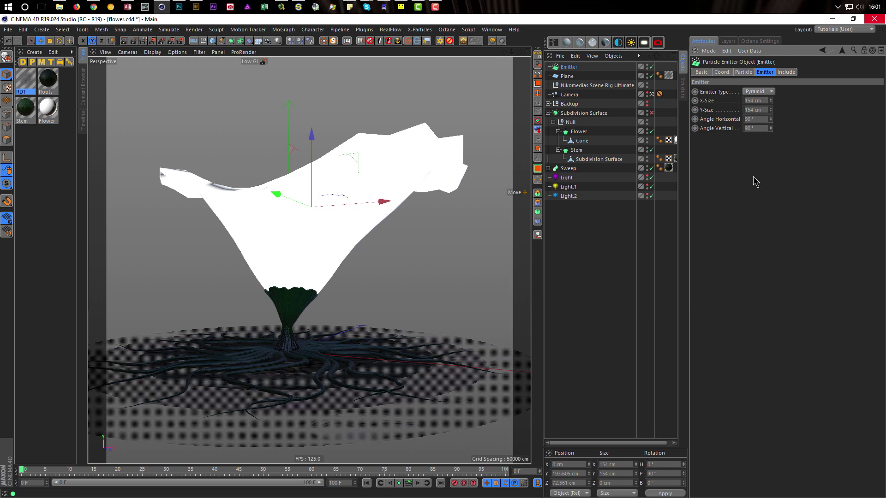
click(407, 488)
click(744, 73)
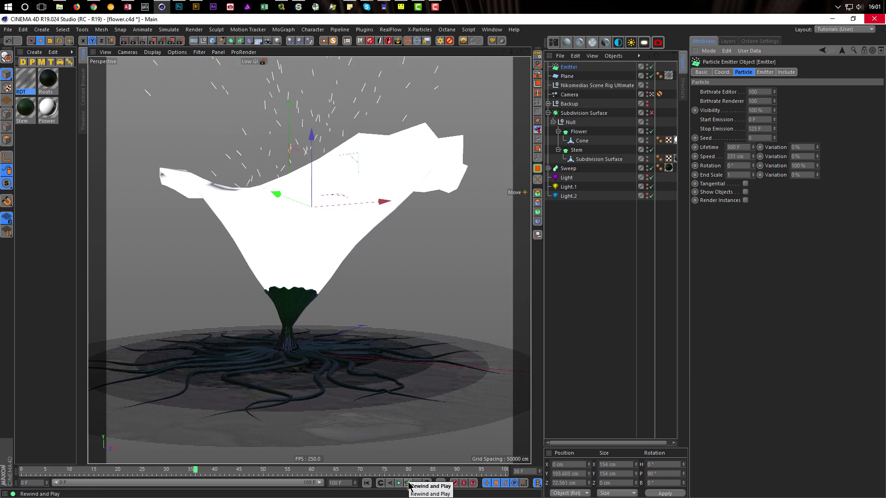
Step: Scale the emitter up to about 186 × 186 cm and raise both birthrates to 200, previewing the particle animation
click(408, 485)
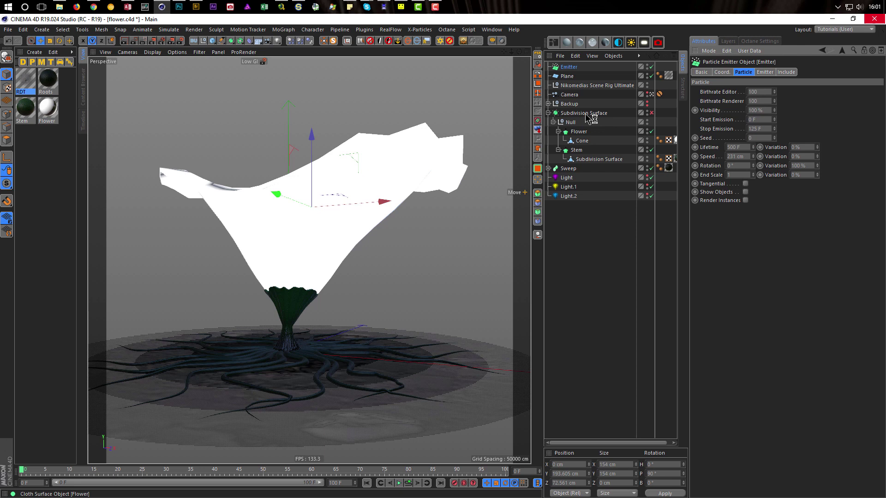
key(t)
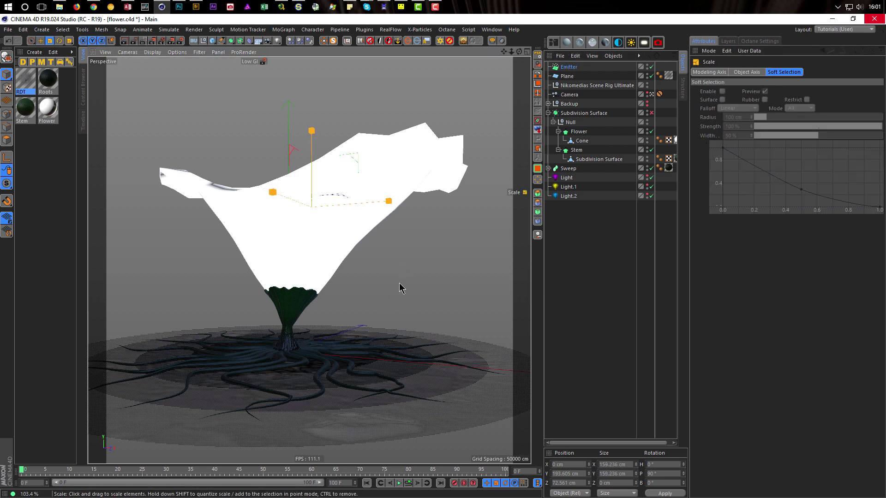
drag(453, 266, 451, 267)
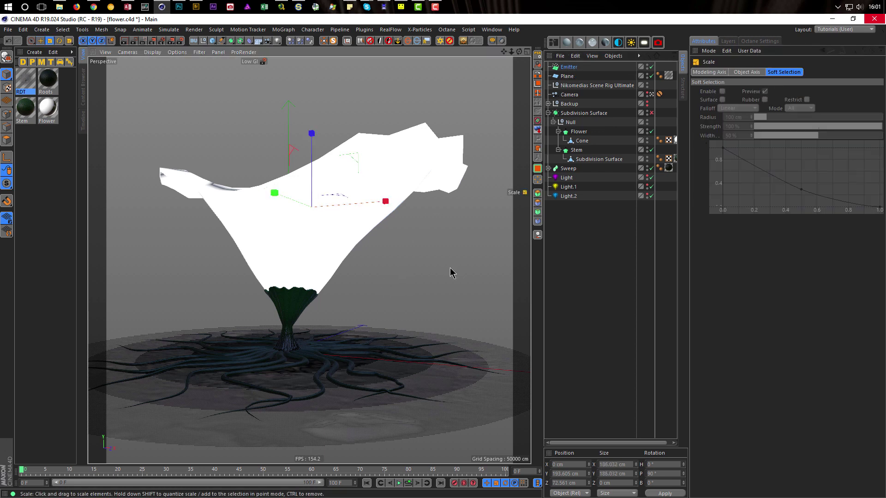
click(570, 67)
click(409, 484)
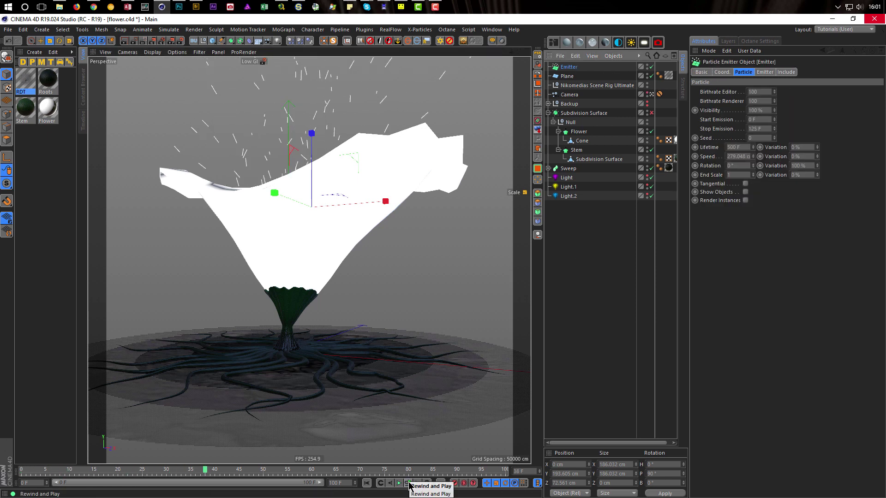
click(408, 484)
drag(764, 94, 754, 94)
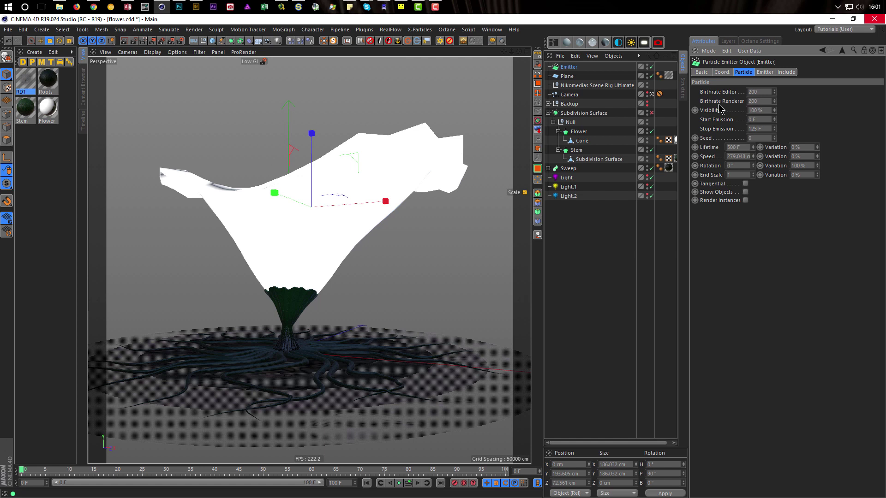
click(409, 484)
Step: Add a turbulence object with 10 cm strength and 100% scale, and preview its effect on the particles
click(165, 30)
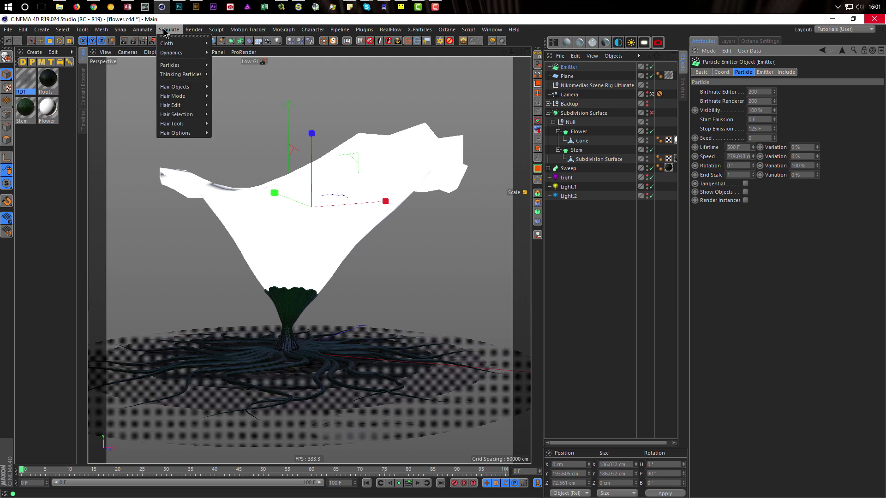
mouse_move(179, 65)
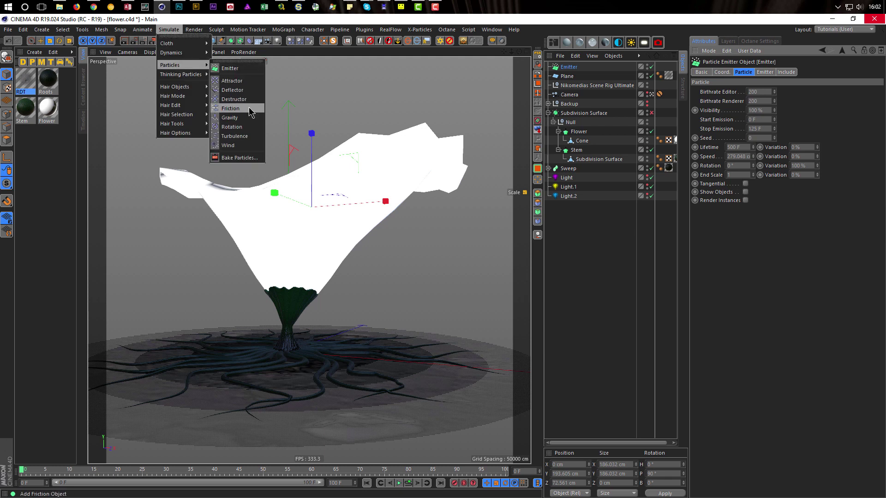
click(234, 136)
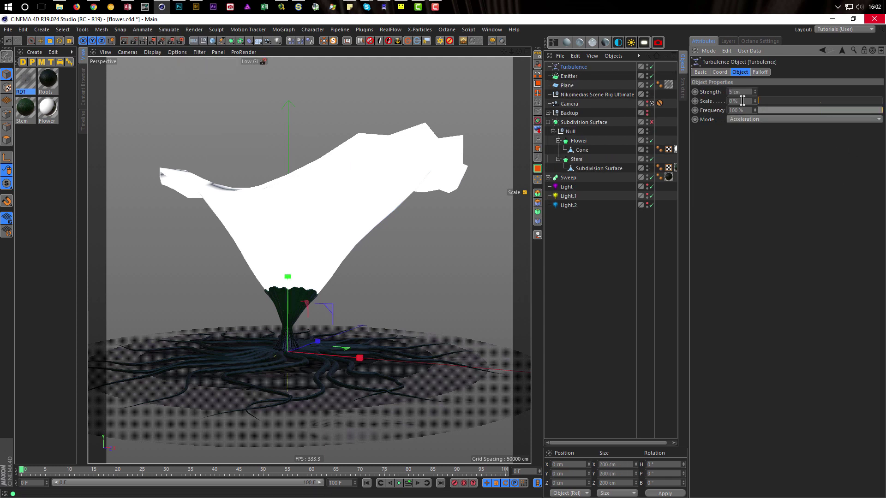
text(100)
key(Return)
click(409, 485)
click(408, 486)
Step: Add a gravity object to the particle system and preview the animation
click(169, 29)
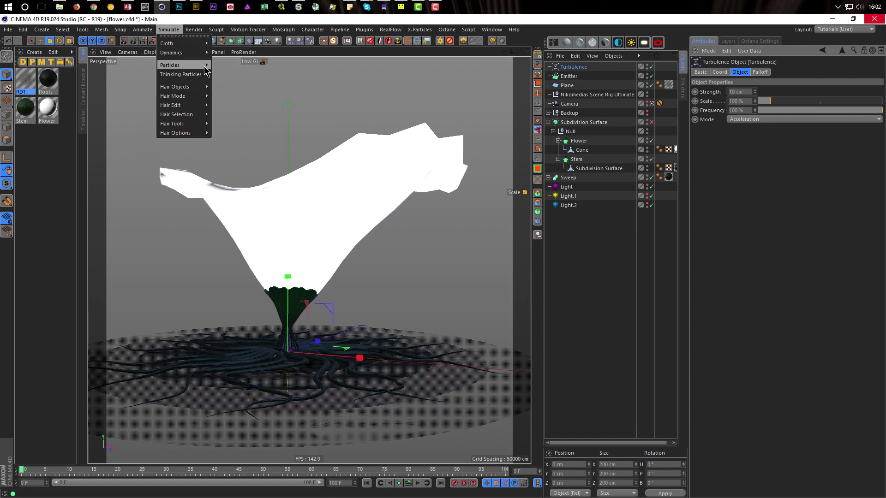
mouse_move(205, 69)
click(247, 121)
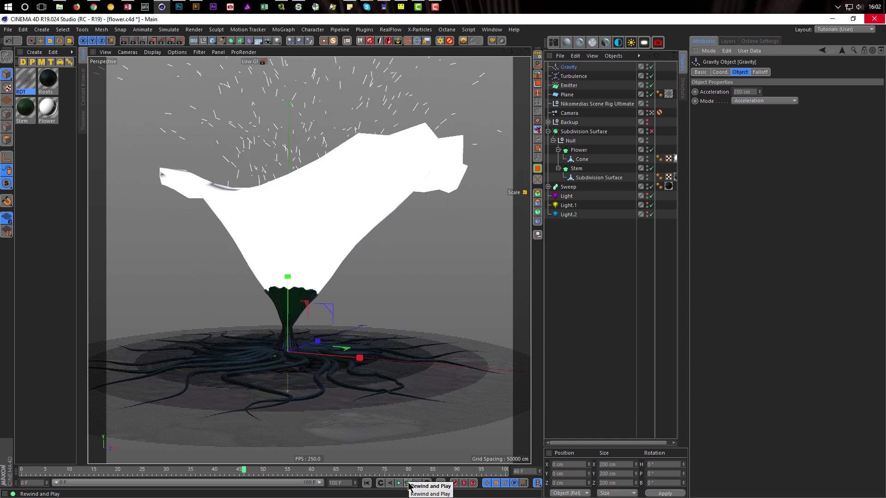
click(409, 486)
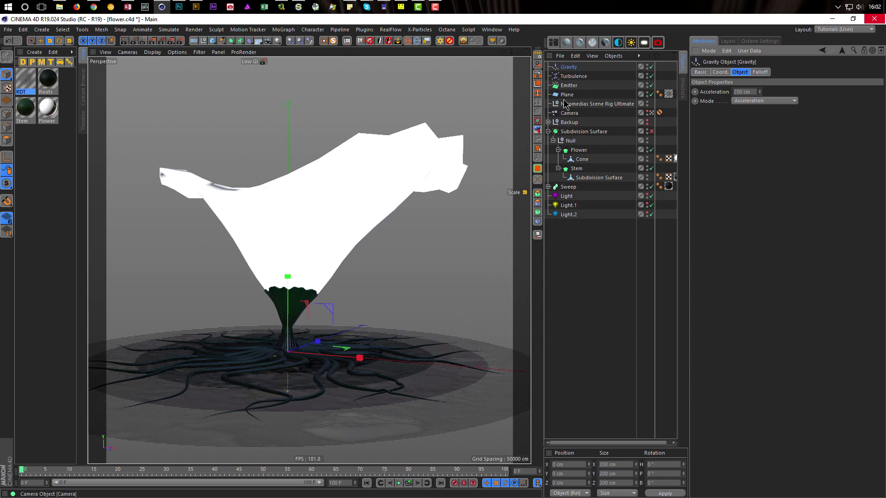
Step: Scale the emitter up to about 228 × 228 cm and preview the particle animation
click(569, 86)
drag(427, 336, 505, 321)
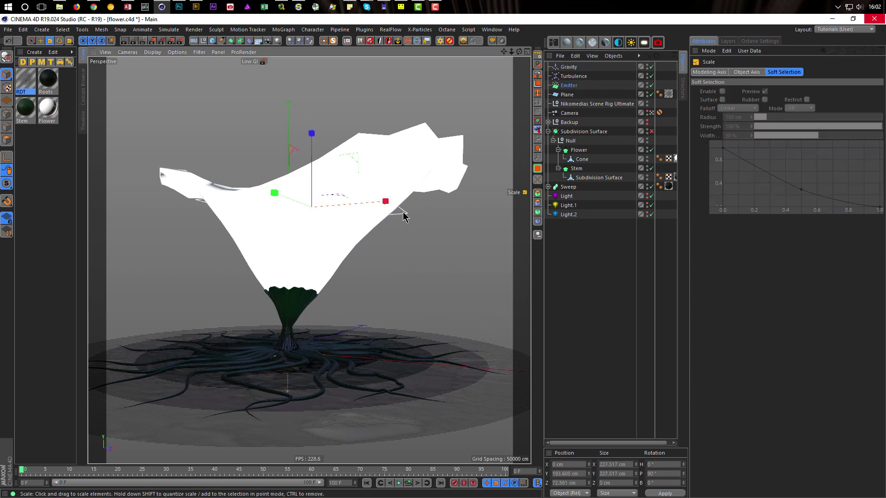
click(409, 483)
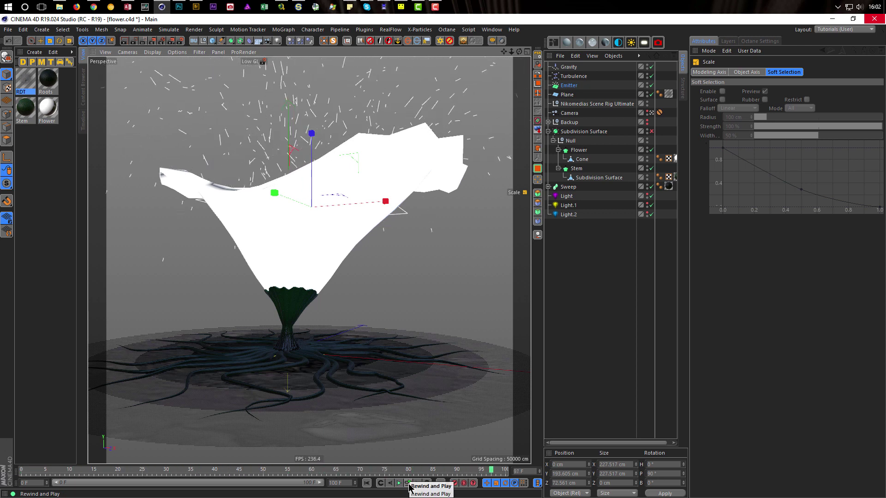
click(408, 485)
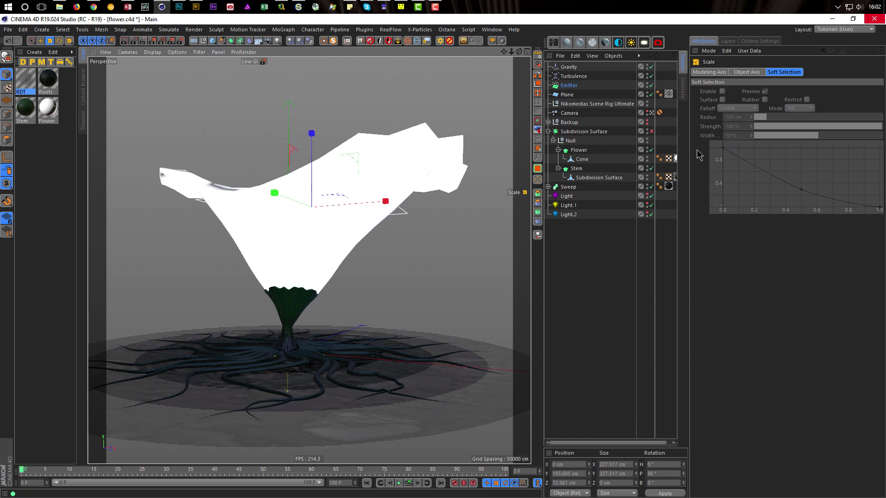
Step: Set the turbulence strength to 5 cm and its scale to 50%, and preview the particles
click(574, 77)
click(744, 92)
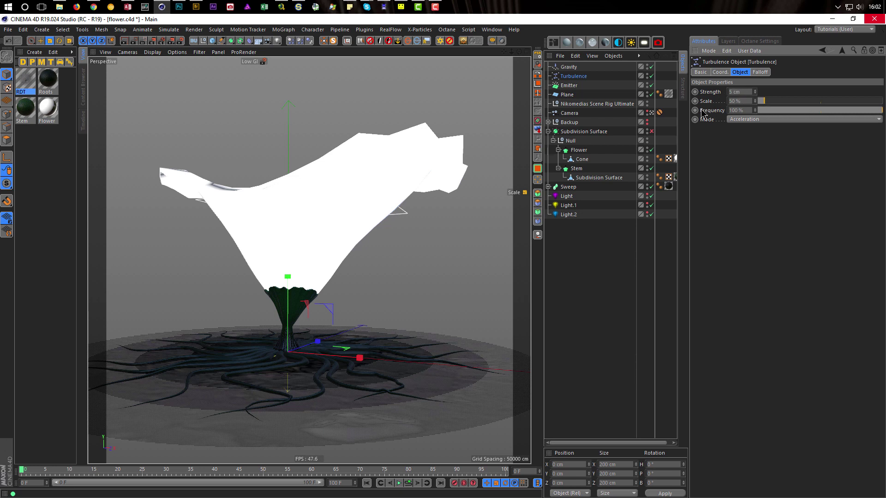
click(408, 483)
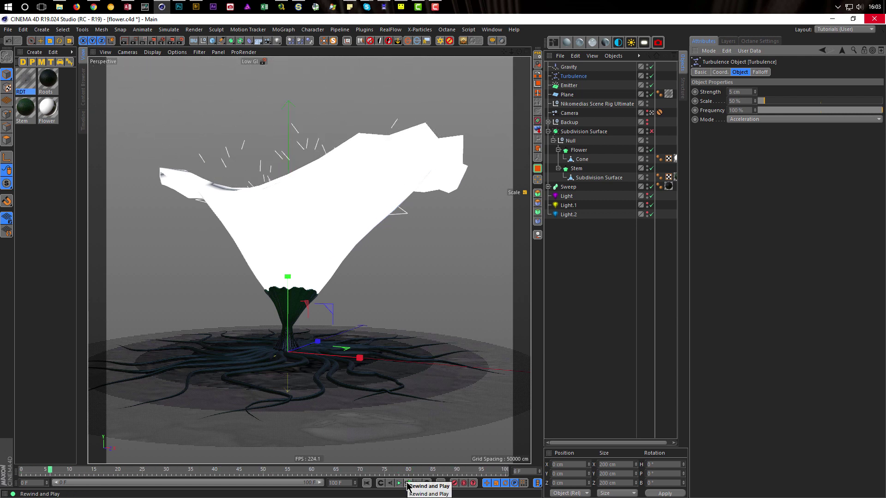
click(408, 483)
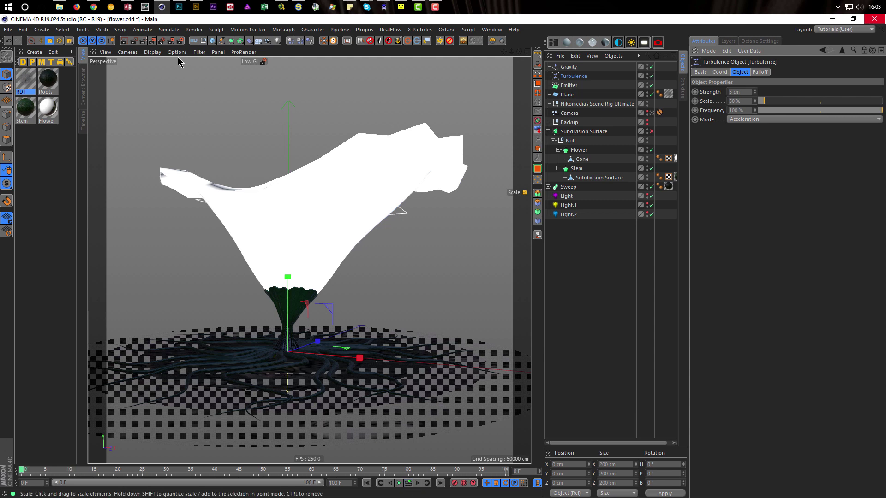
Step: Change the animation's play mode so that it runs once and stops at the last frame, and play it through
click(142, 30)
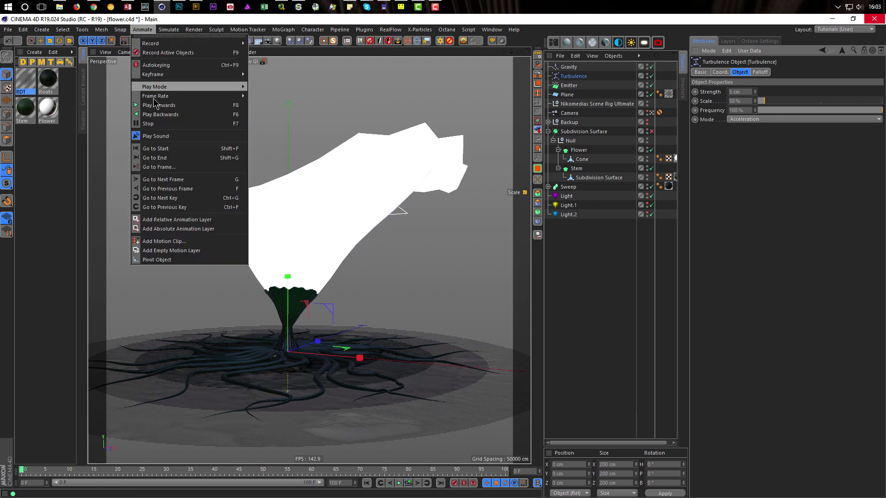
mouse_move(188, 87)
click(268, 106)
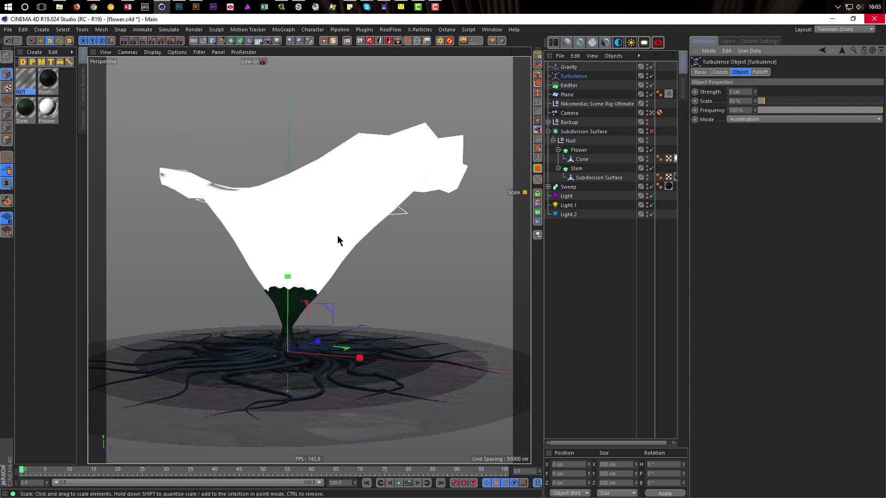
click(409, 485)
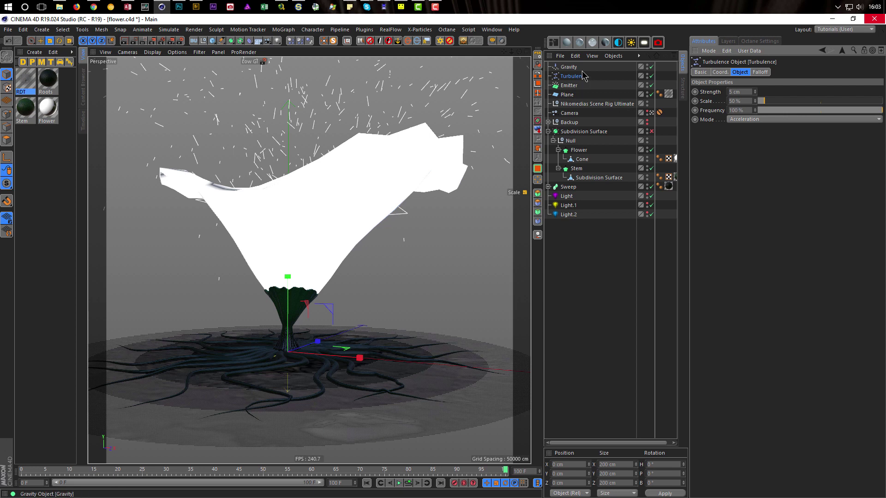
Step: Raise the emitter's editor and renderer birthrates to 500 and preview the particle animation
click(569, 85)
click(752, 92)
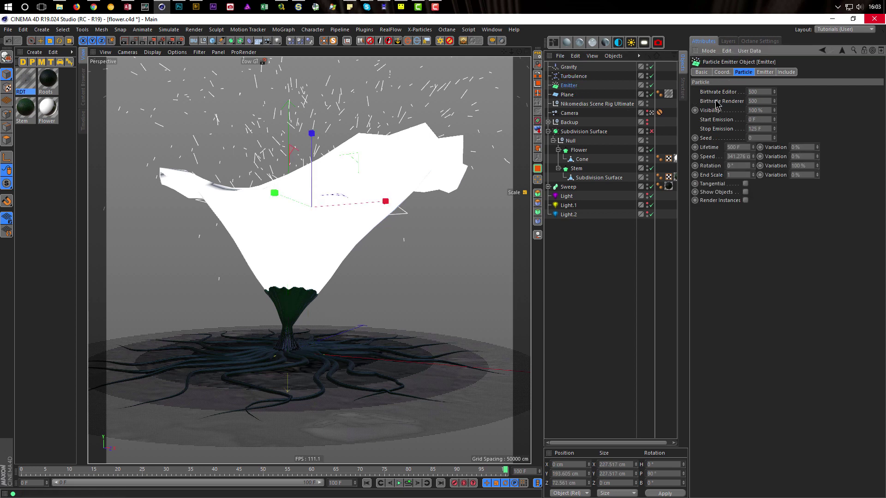
click(410, 483)
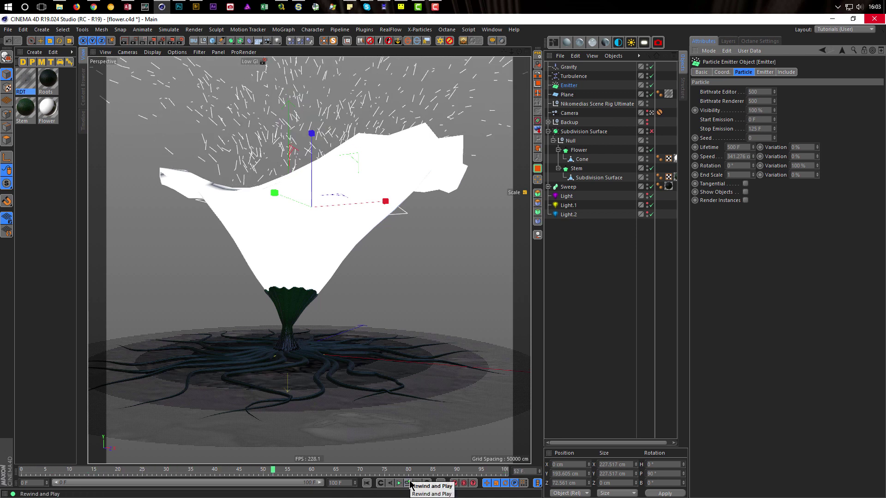
click(410, 484)
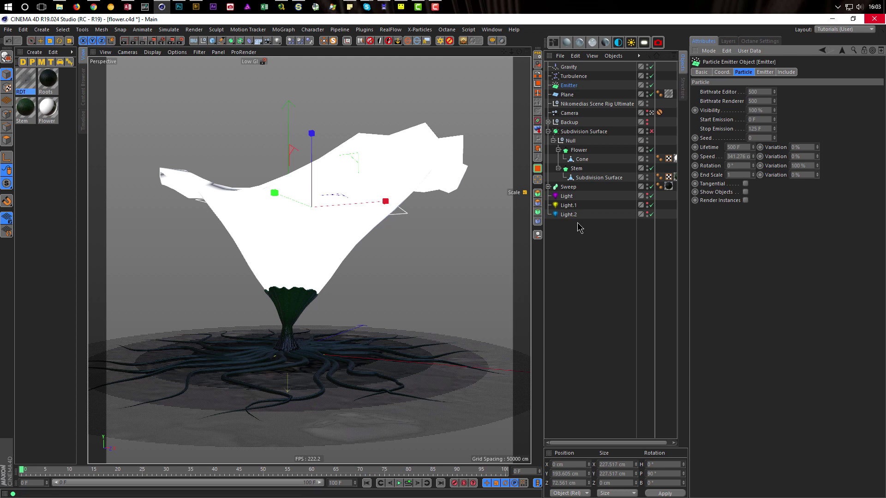
Step: Set the turbulence strength to 2 cm and its scale to 0%, playing the animation after each change
click(574, 76)
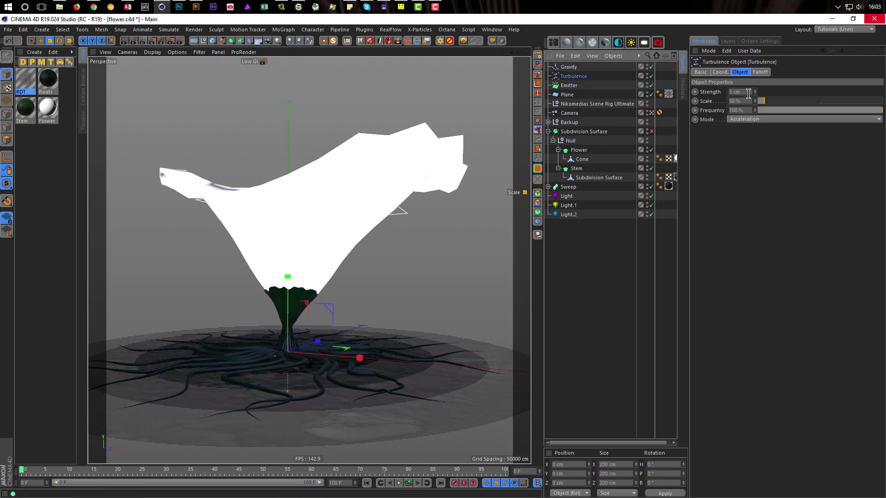
click(748, 93)
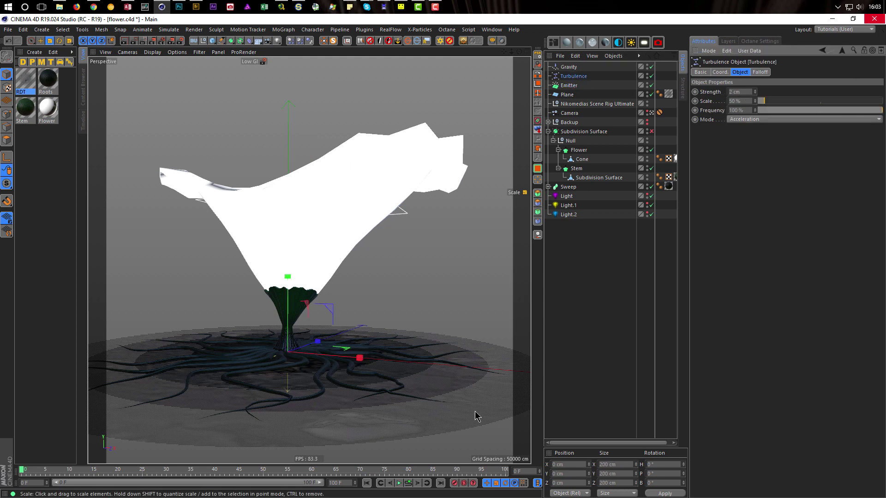
click(409, 485)
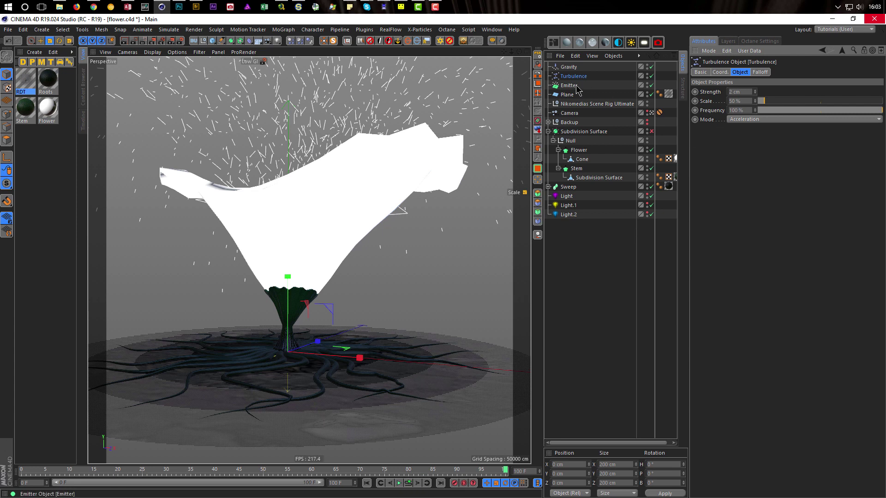
drag(761, 104, 698, 114)
click(406, 484)
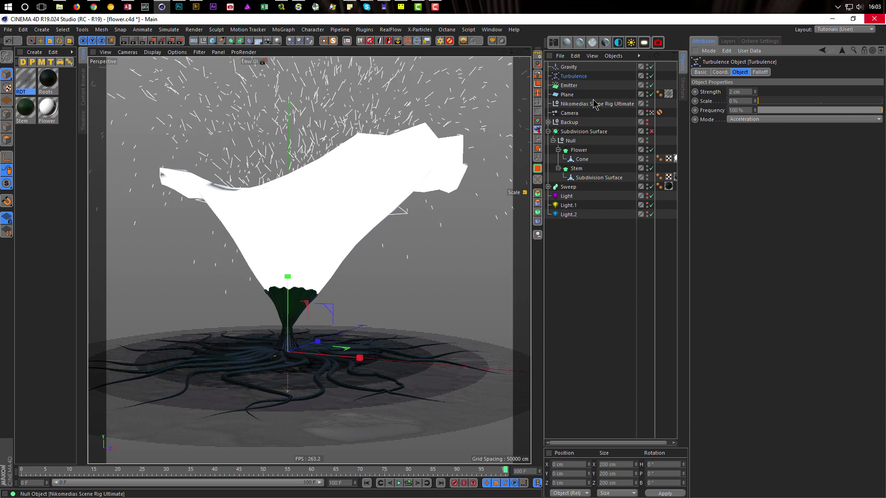
Step: Try a gravity acceleration of 500 cm in a preview, set it back to 250 cm and replay the particles
click(568, 67)
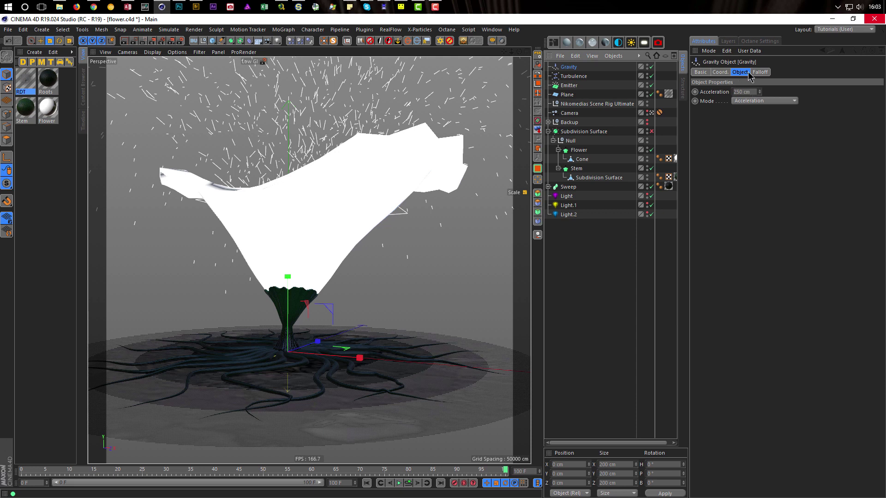
click(753, 91)
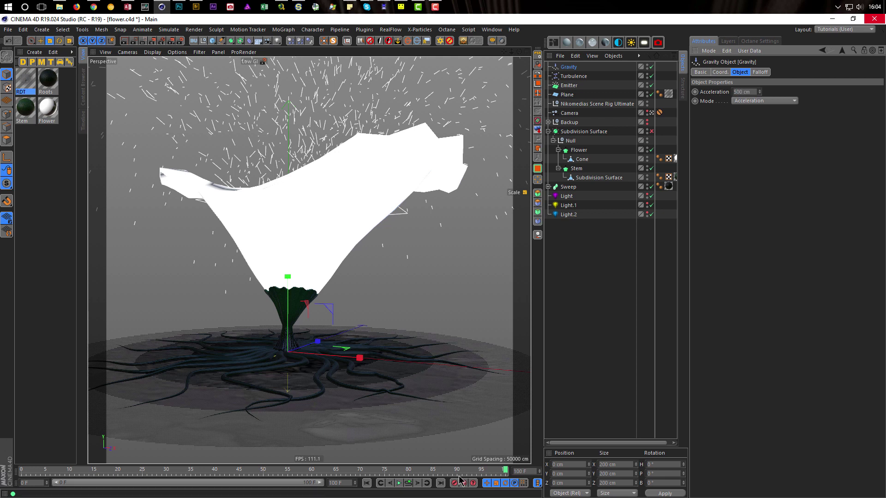
click(409, 483)
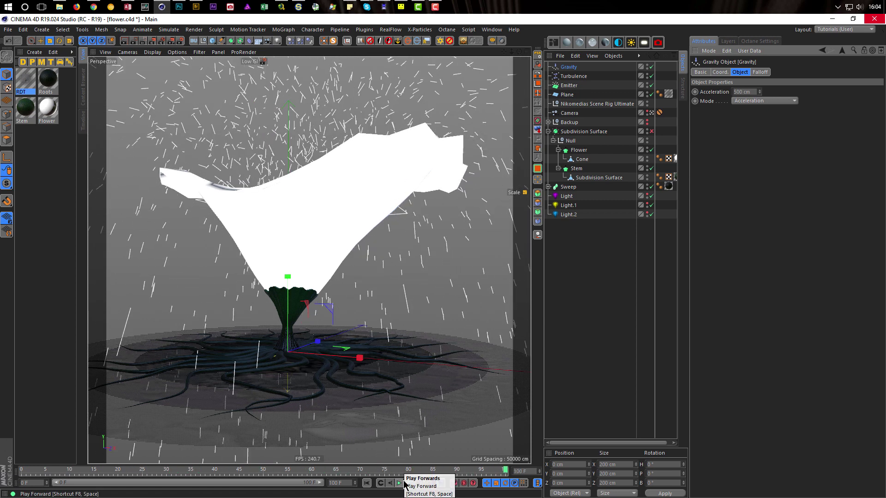
click(752, 92)
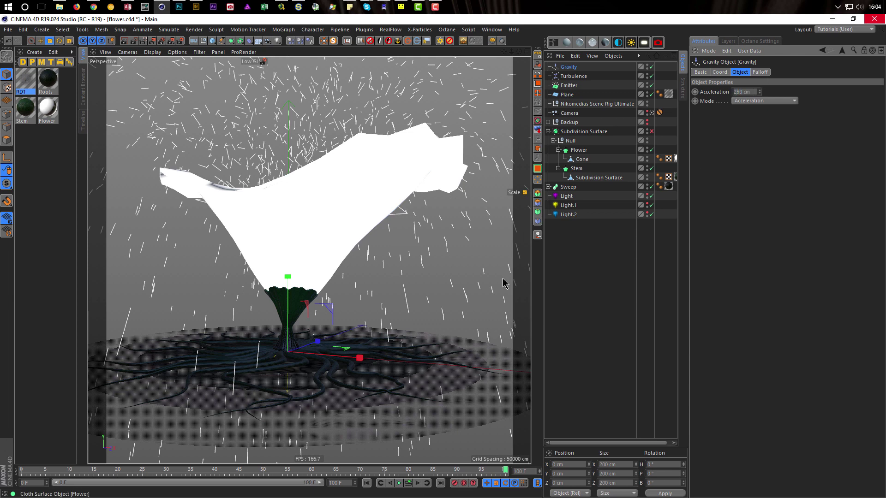
click(409, 484)
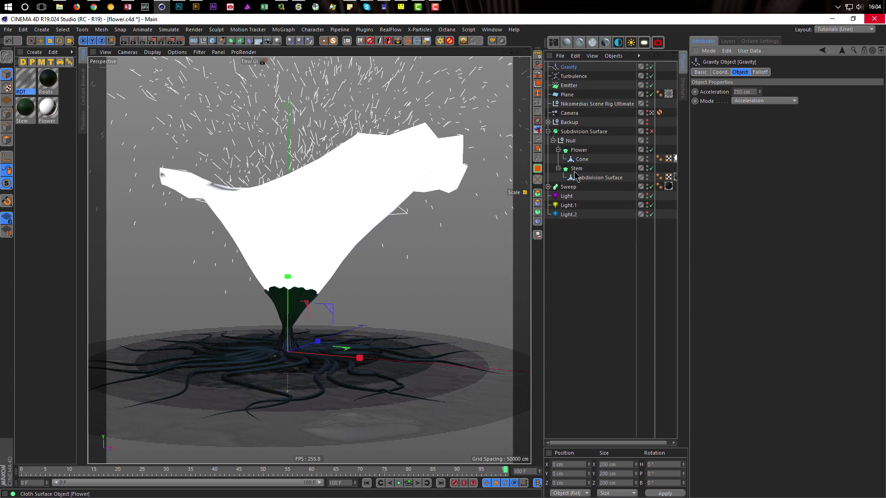
Step: Add a sphere with a 0.5 cm radius and 8 segments, and move it to the end of the object hierarchy
drag(213, 39, 401, 75)
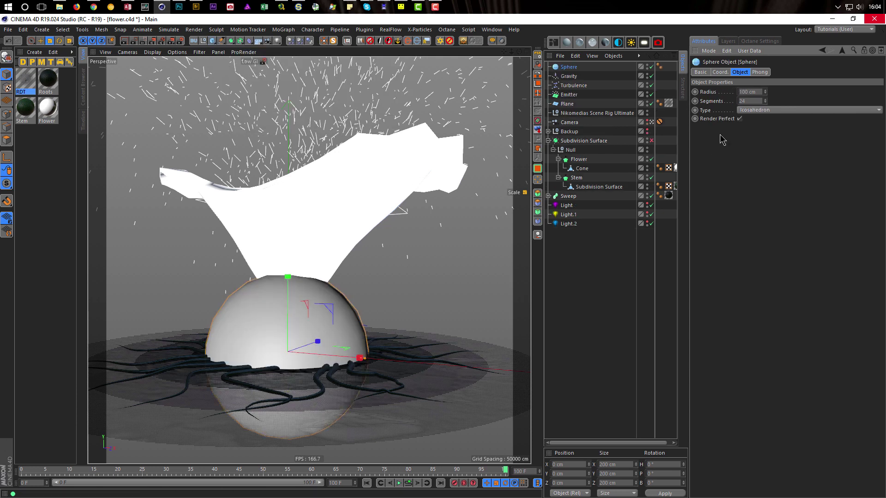
click(754, 92)
text(.5)
key(Tab)
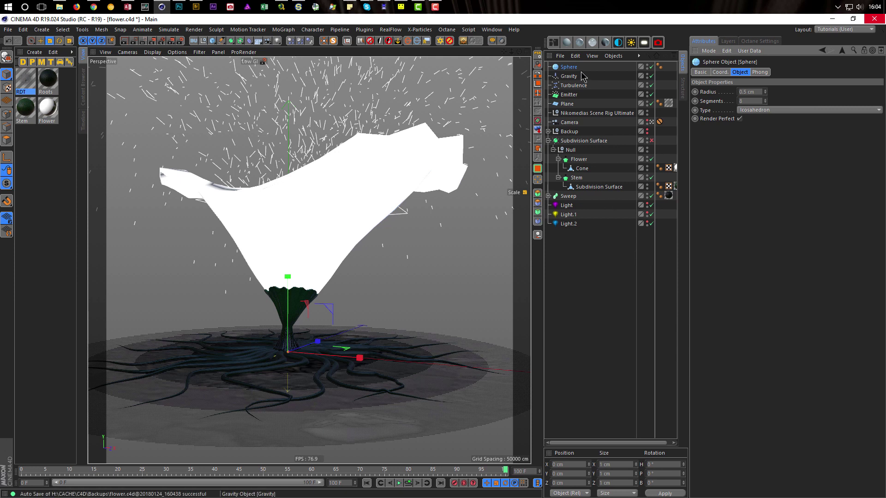
drag(571, 69, 564, 290)
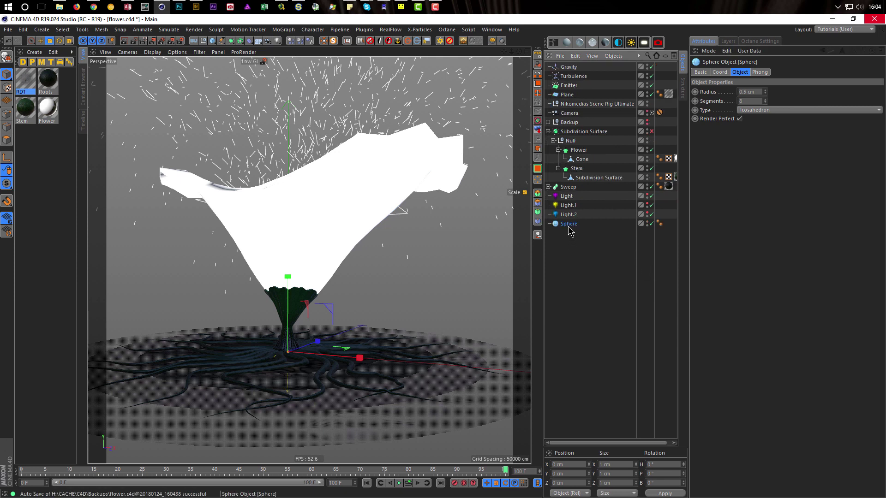
Step: Put the sphere inside a Cloner set to Object mode and use the Emitter as its object
click(281, 30)
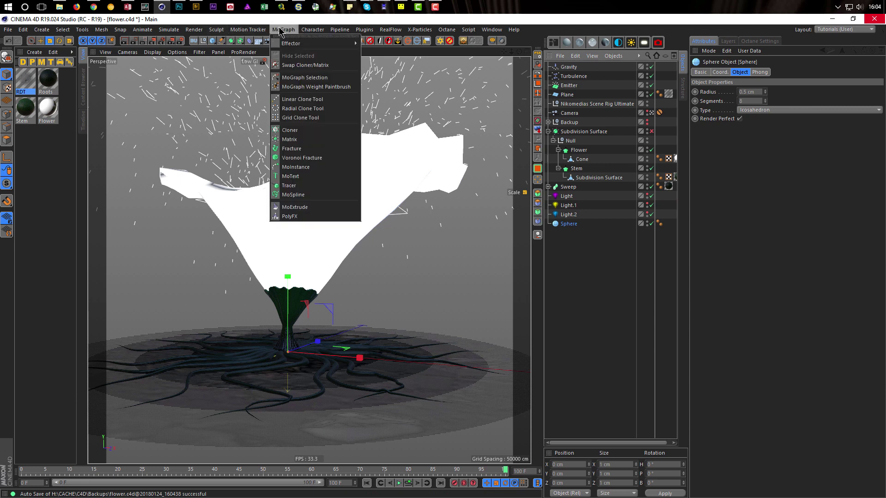
alt+click(290, 130)
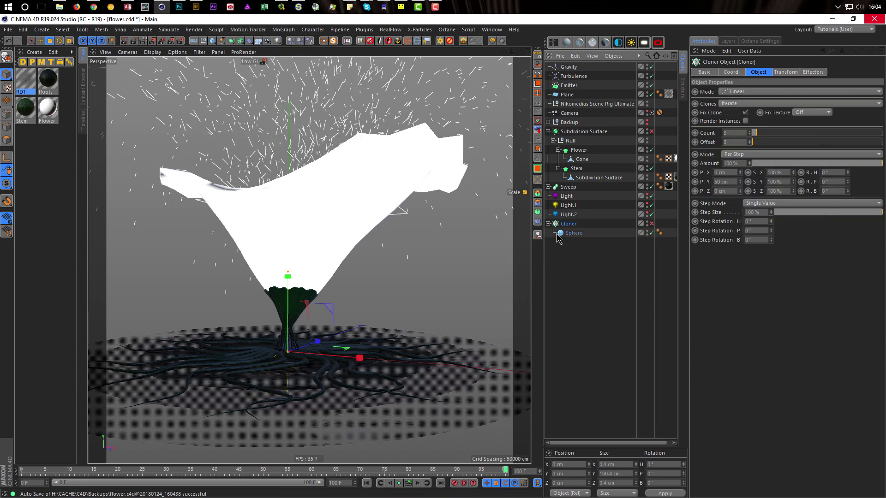
click(736, 94)
click(751, 99)
drag(570, 86, 745, 137)
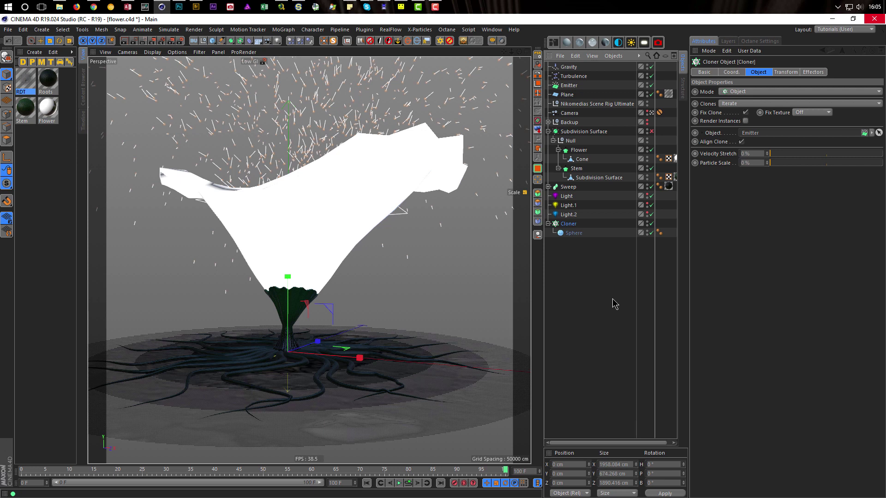
Step: Try other gravity acceleration values in particle previews, then restore 250 cm and replay the animation
click(577, 67)
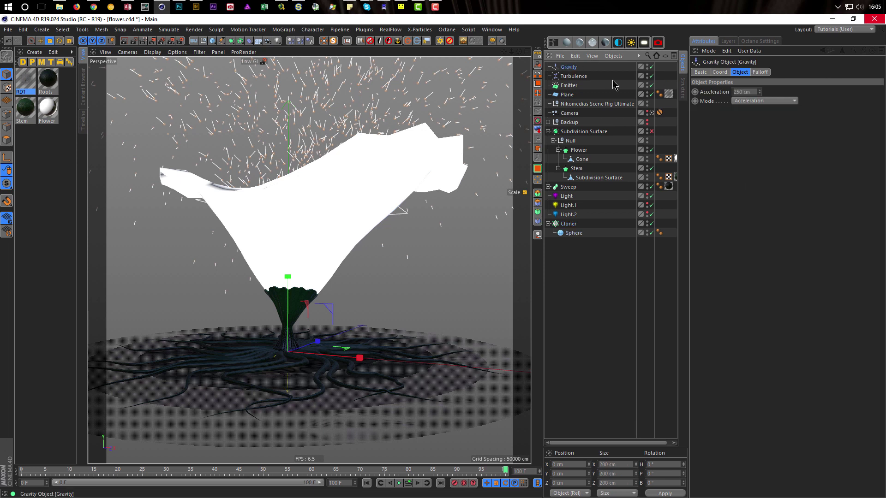
click(761, 101)
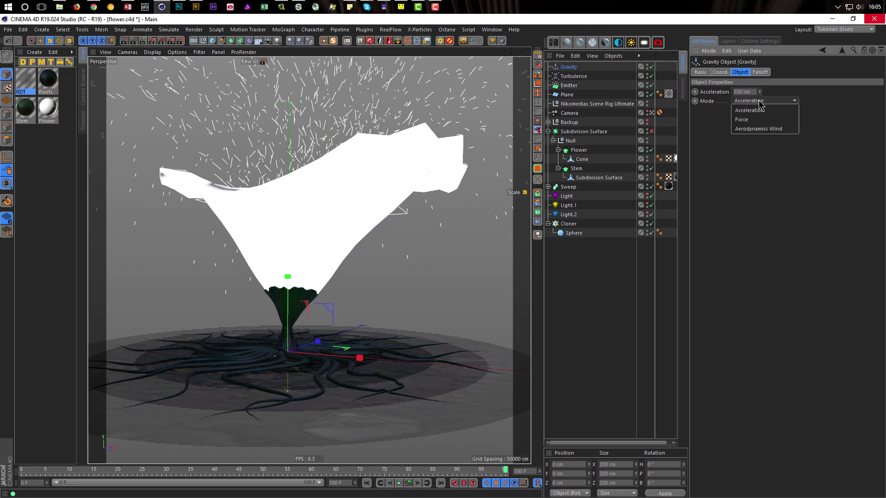
click(757, 110)
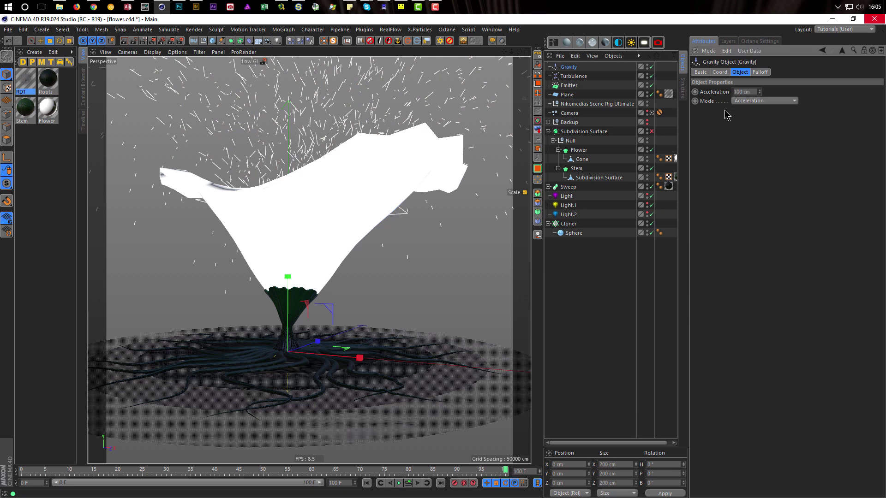
click(408, 483)
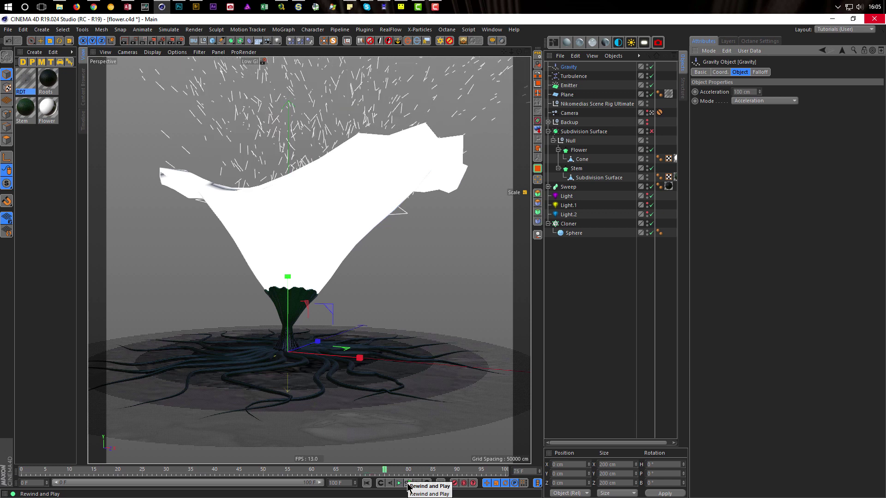
click(410, 484)
double_click(753, 91)
text(1)
click(408, 484)
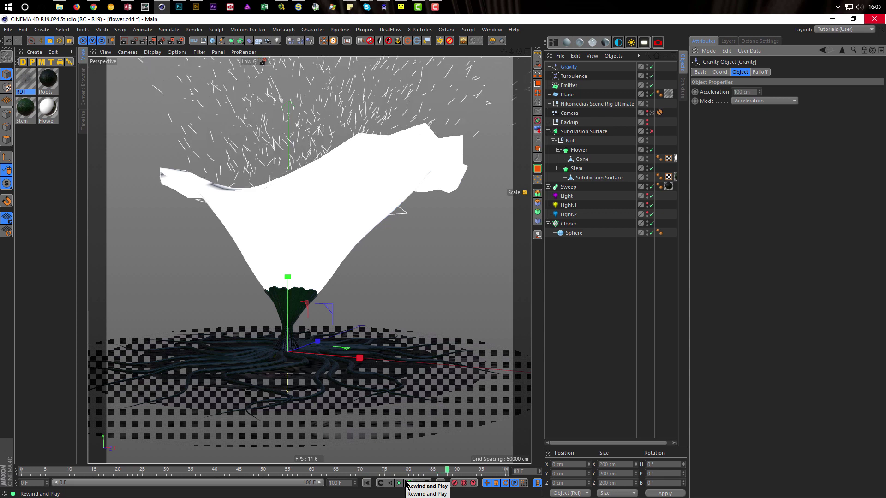
click(406, 482)
click(754, 92)
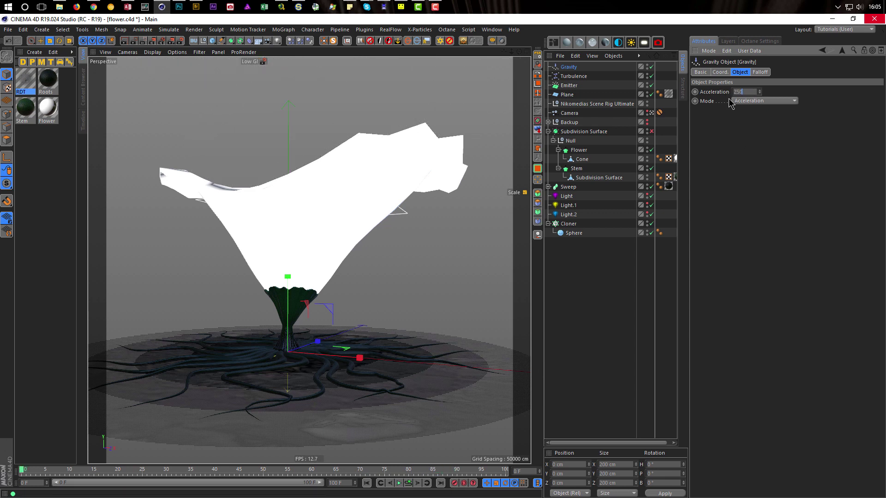
click(407, 483)
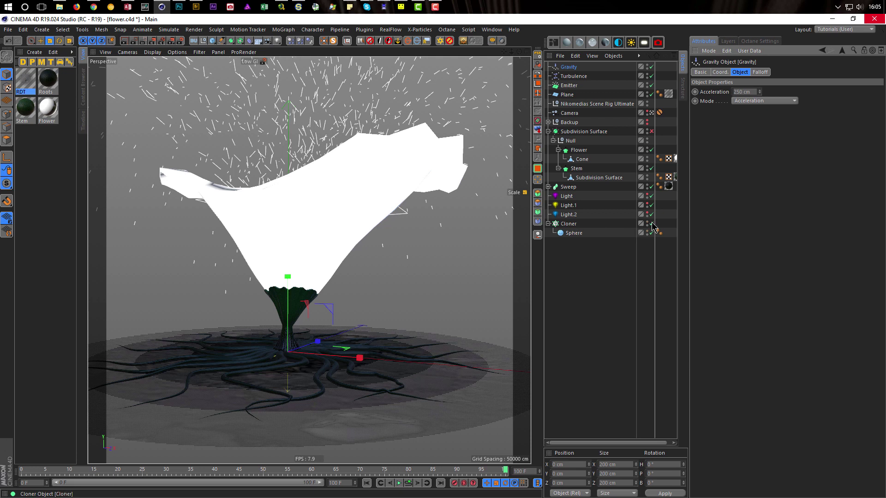
Step: Create a Diffuse material and, in its editor, disable the Color channel and enable Luminance
click(573, 233)
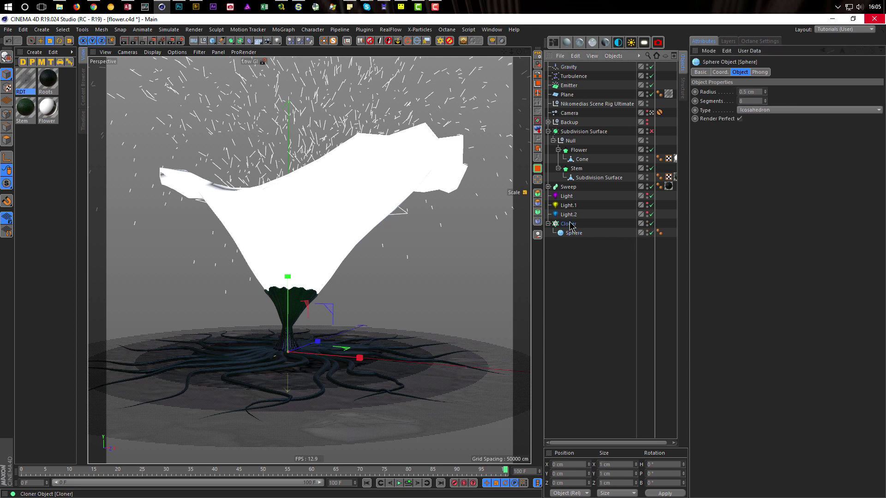
click(569, 224)
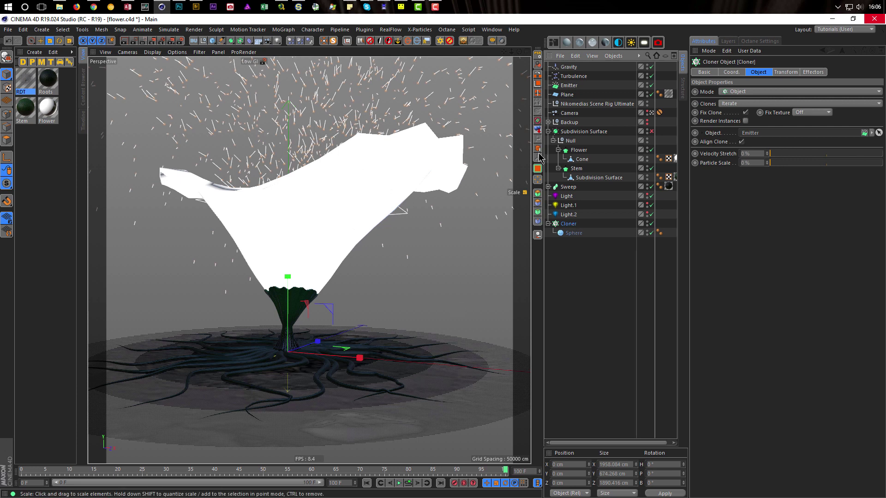
click(23, 62)
double_click(26, 80)
drag(233, 62, 593, 95)
click(447, 187)
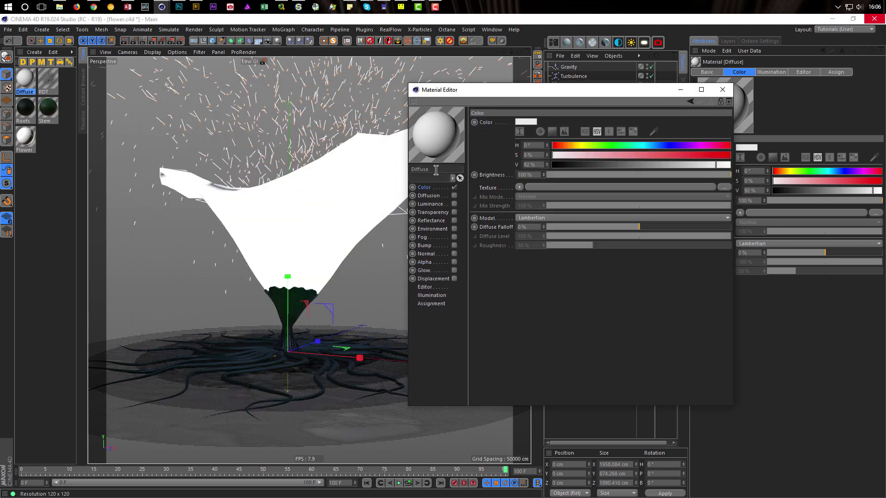
click(454, 188)
click(455, 204)
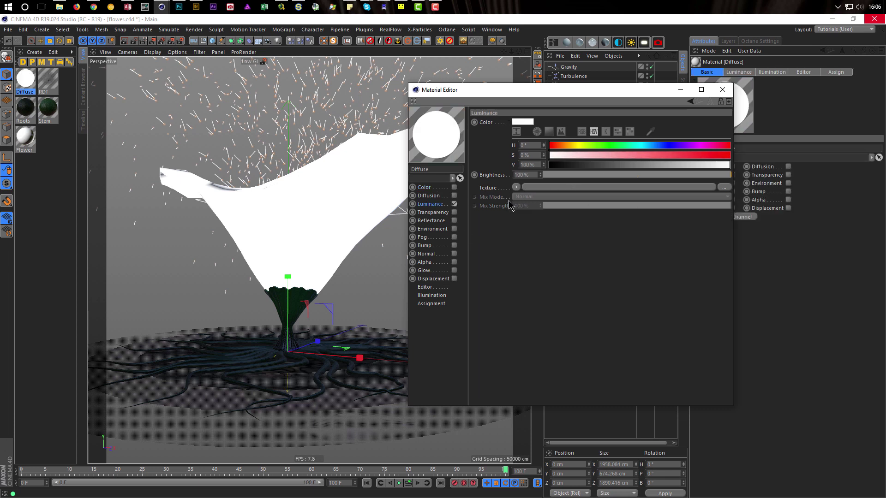
Step: Load the Variation effect shader as the luminance texture and open its shader settings
click(516, 188)
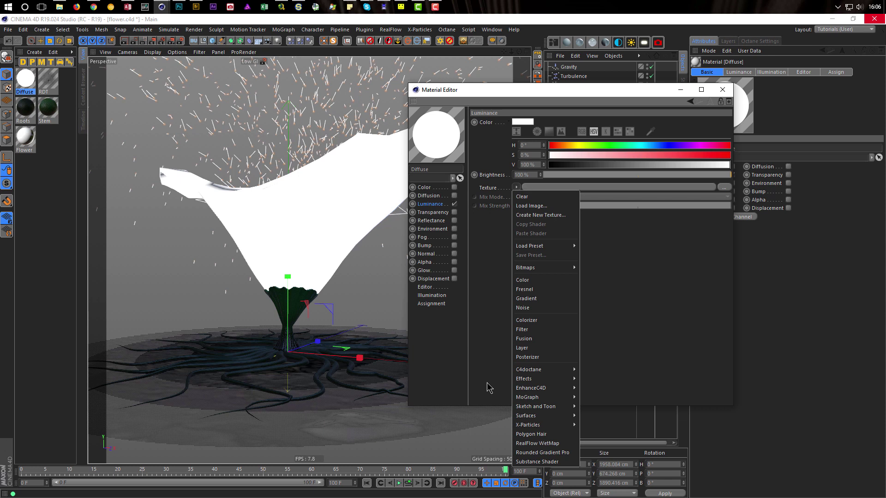
mouse_move(521, 379)
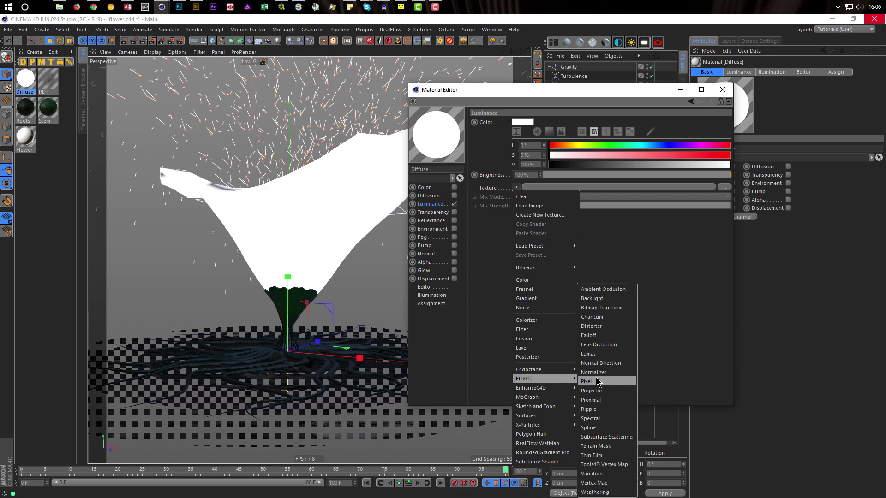
click(600, 479)
click(520, 214)
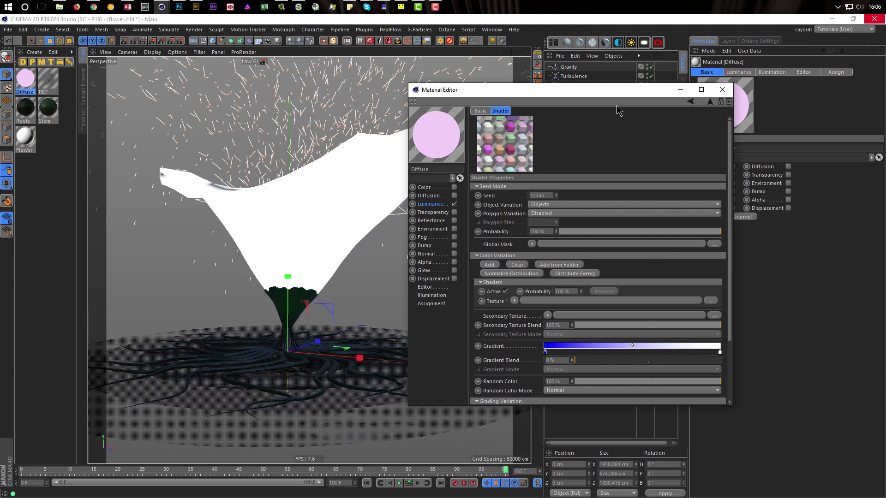
Step: Enlarge the material editor and load the Full Colors preset into the Variation shader's gradient
drag(628, 407, 632, 463)
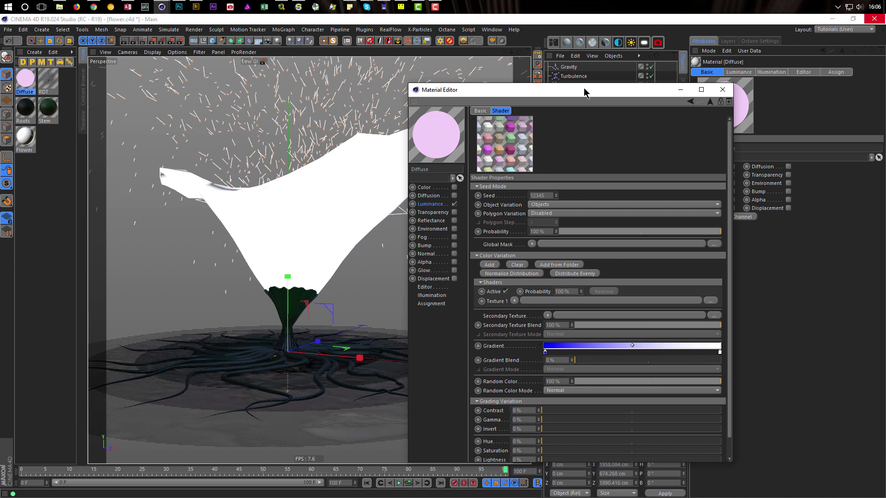
click(540, 346)
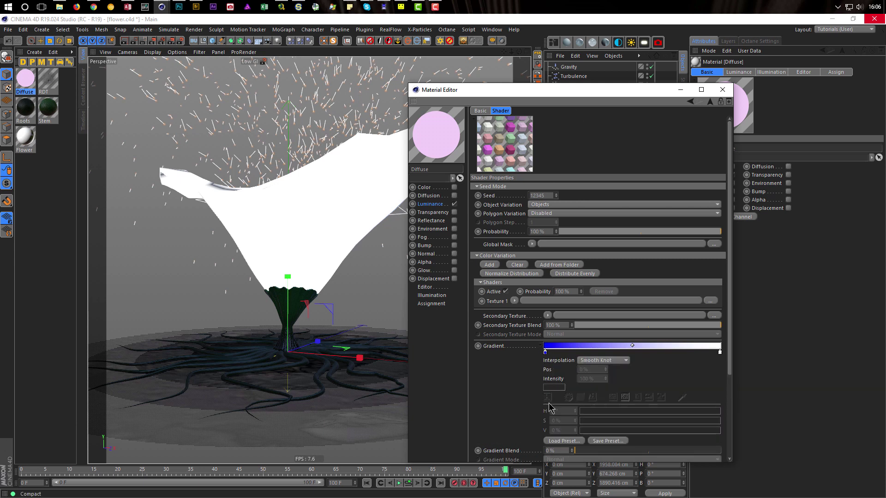
click(564, 441)
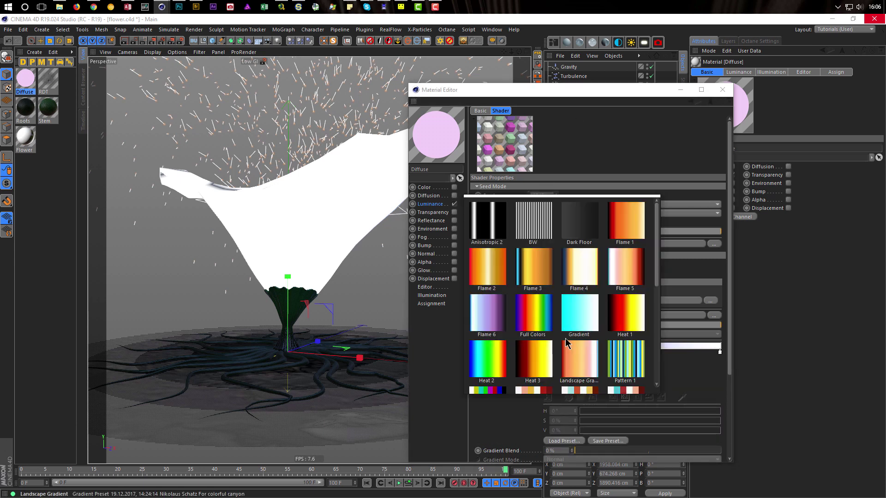
click(535, 312)
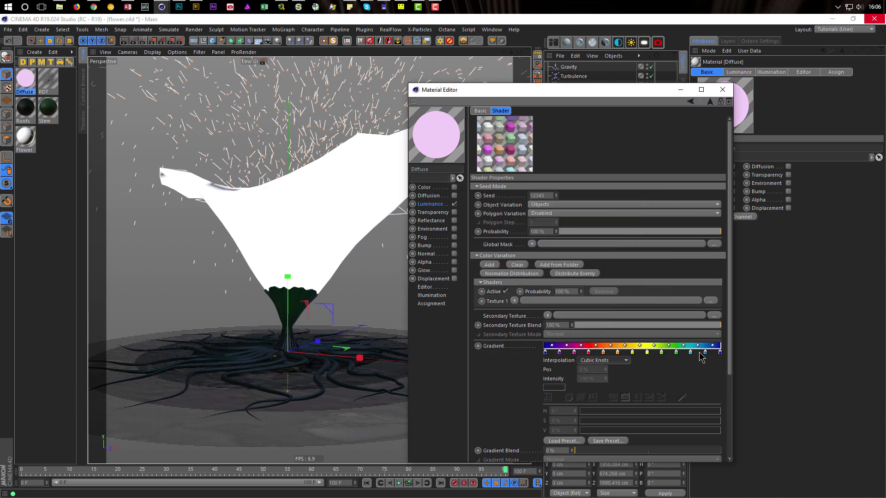
Step: Set the Variation shader's random color to 0% and gradient blend to 100% with Replace mode, and close the material editor
drag(728, 312, 728, 383)
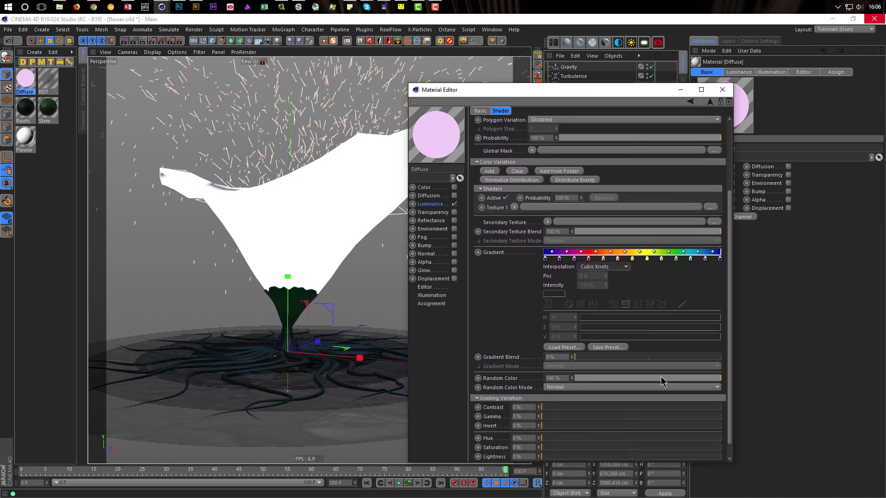
drag(600, 383, 561, 378)
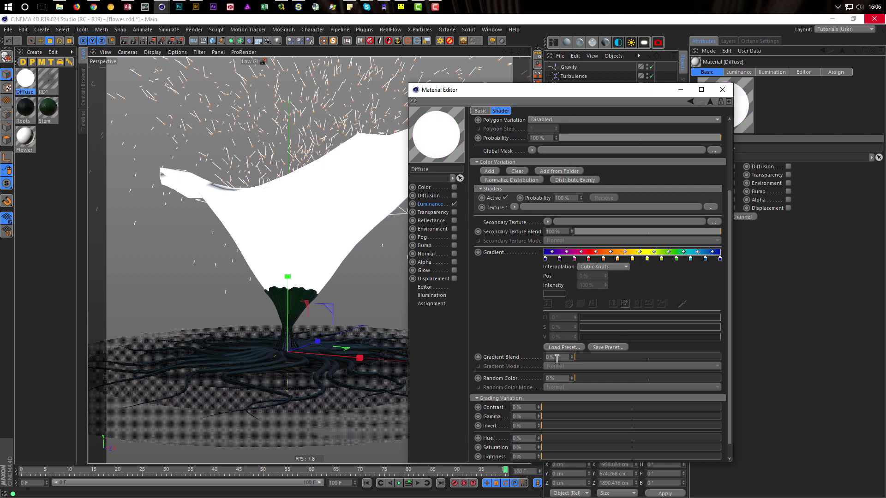
drag(597, 357, 737, 355)
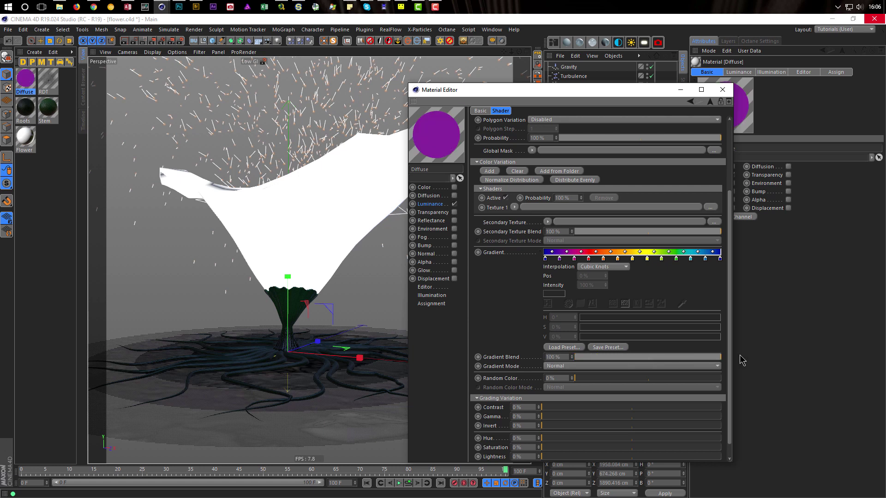
scroll(731, 330, up, 5)
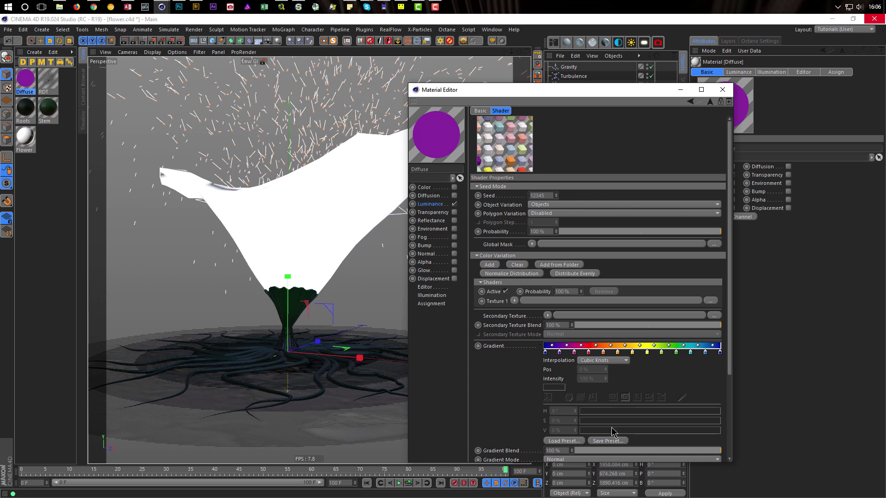
scroll(730, 361, down, 1)
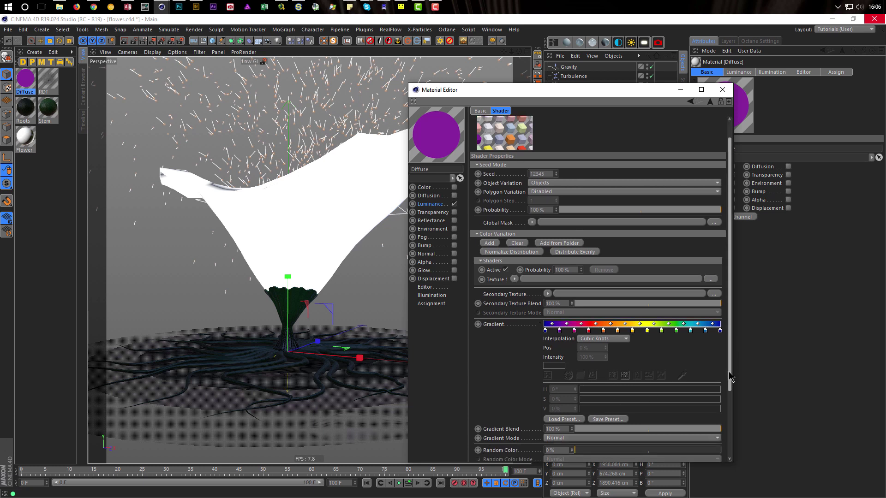
click(575, 440)
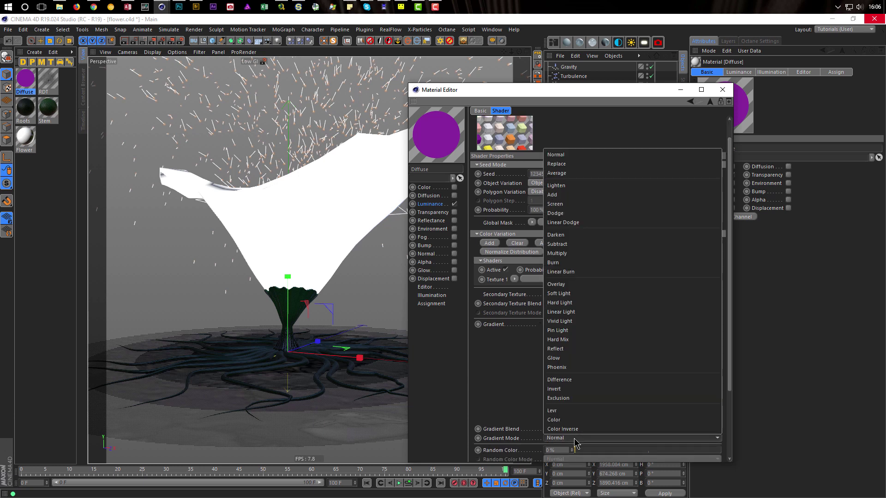
click(567, 167)
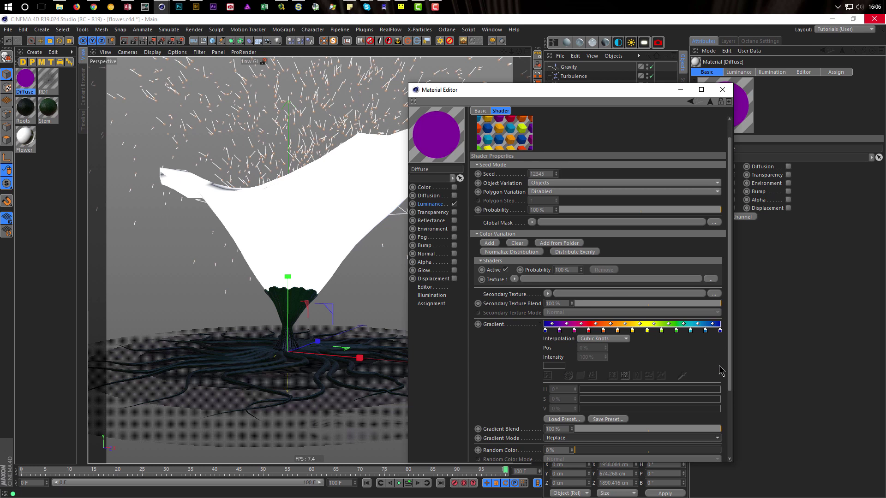
drag(730, 375, 730, 351)
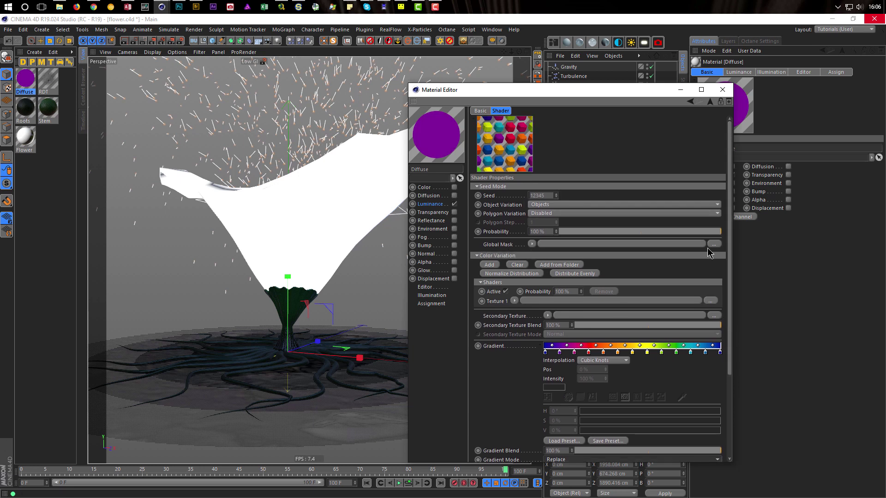
click(723, 90)
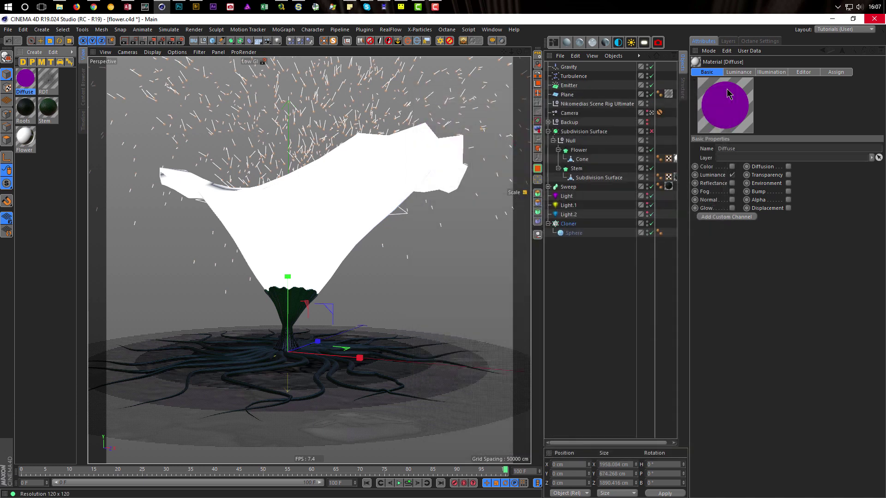
Step: Start an Interactive Render Region over the flower and deselect all objects
click(143, 41)
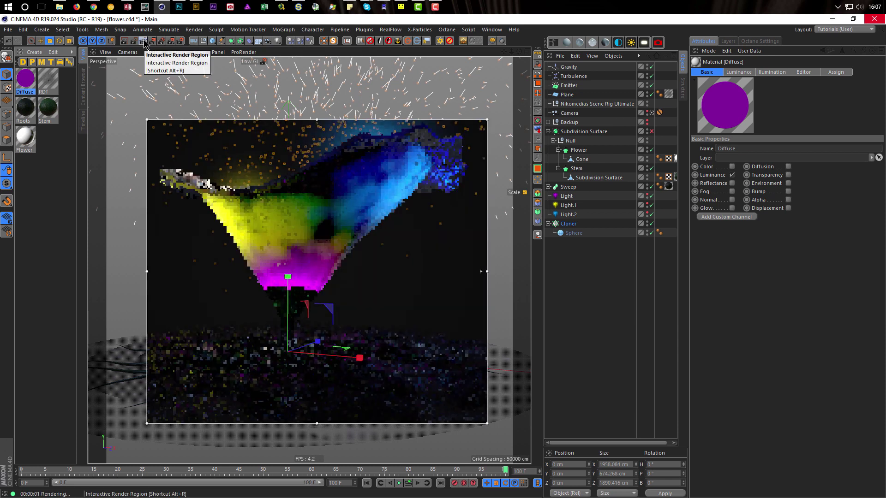
click(574, 312)
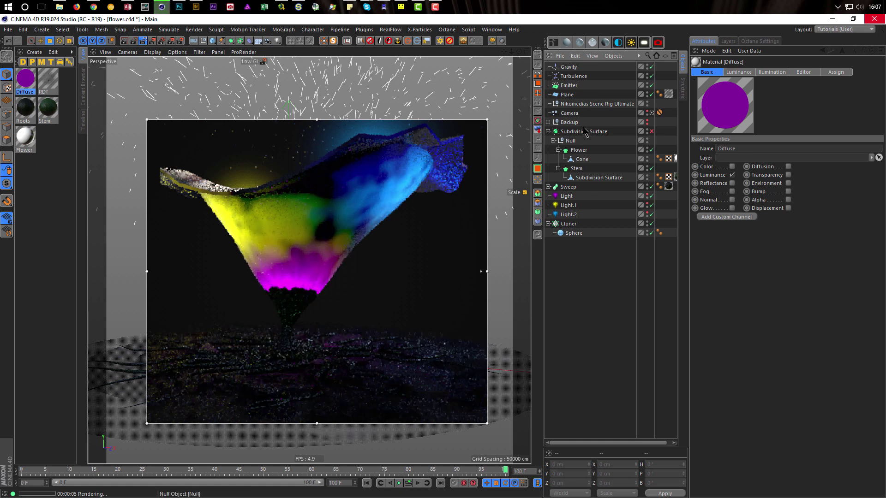
Step: Set the cloned sphere's radius to 1 cm and extend the render region to the upper-left corner of the camera frame
click(572, 234)
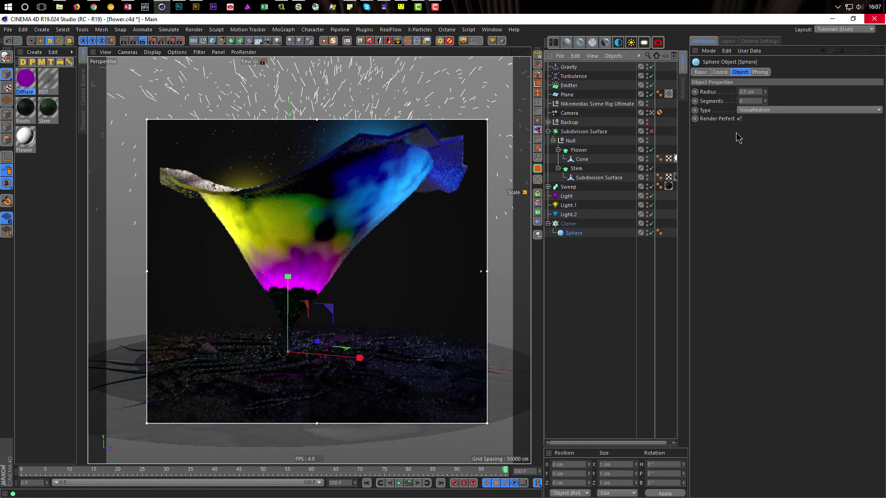
click(754, 92)
text(1)
key(Return)
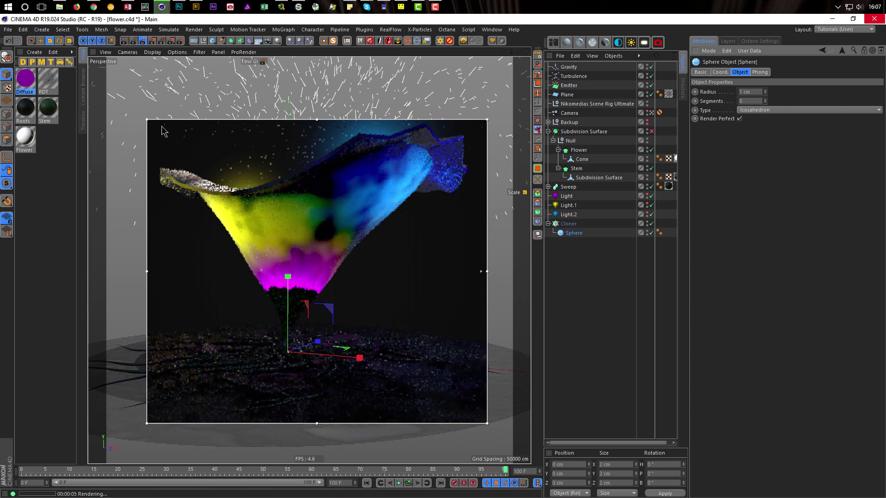
drag(150, 121, 105, 58)
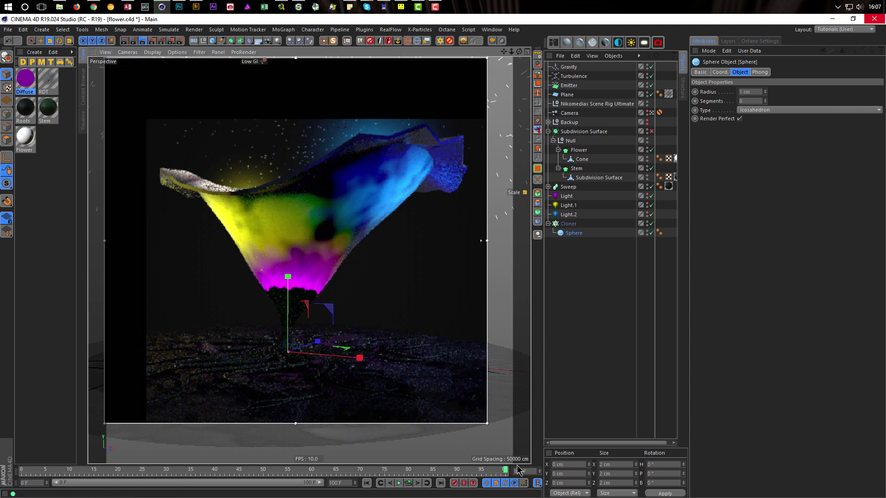
Step: Extend the render region to the lower-right corner of the camera frame and disable displacement in the RDT material
drag(504, 440, 531, 462)
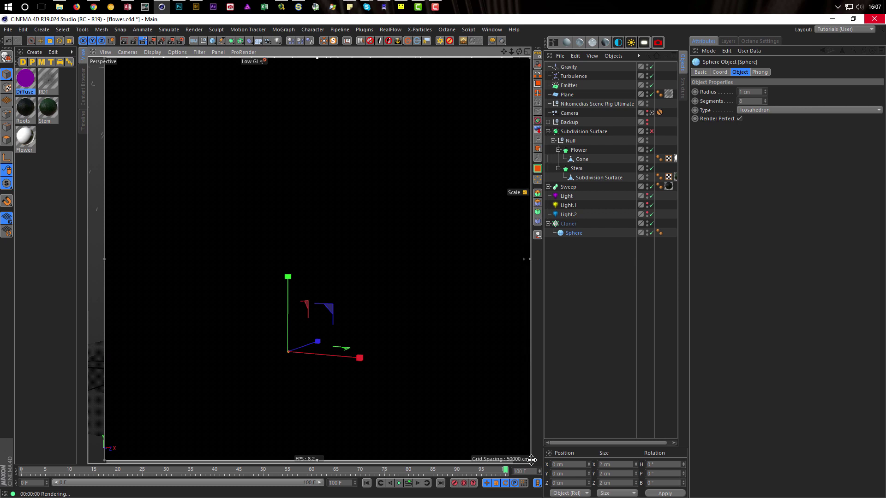
click(53, 83)
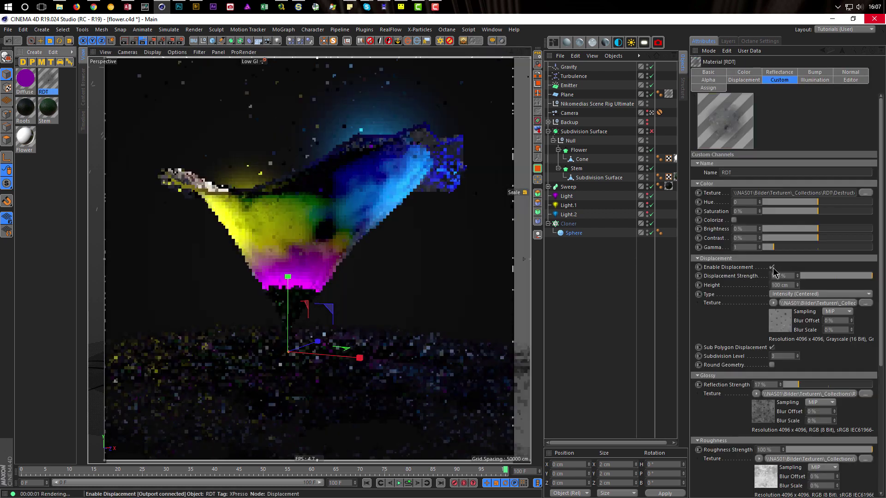
click(772, 267)
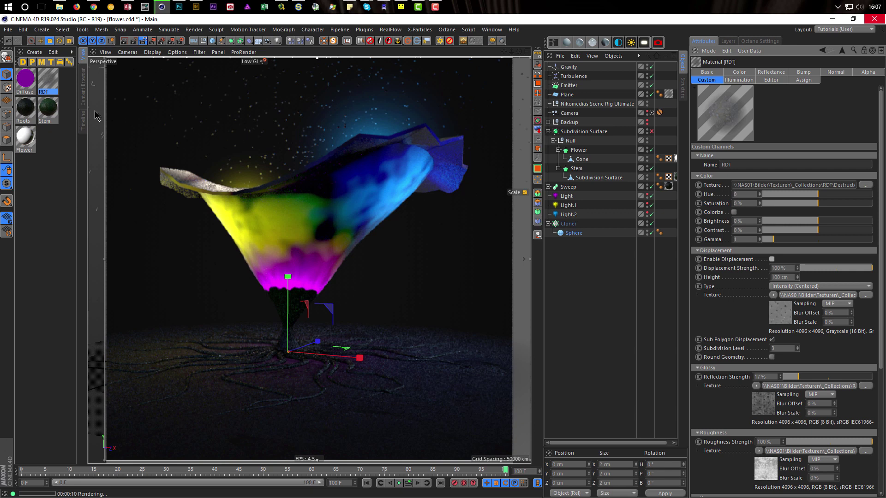
Step: Open the Diffuse material in the editor, move the editor clear of the flower and enable the Glow channel
click(28, 83)
double_click(28, 82)
drag(235, 65, 624, 73)
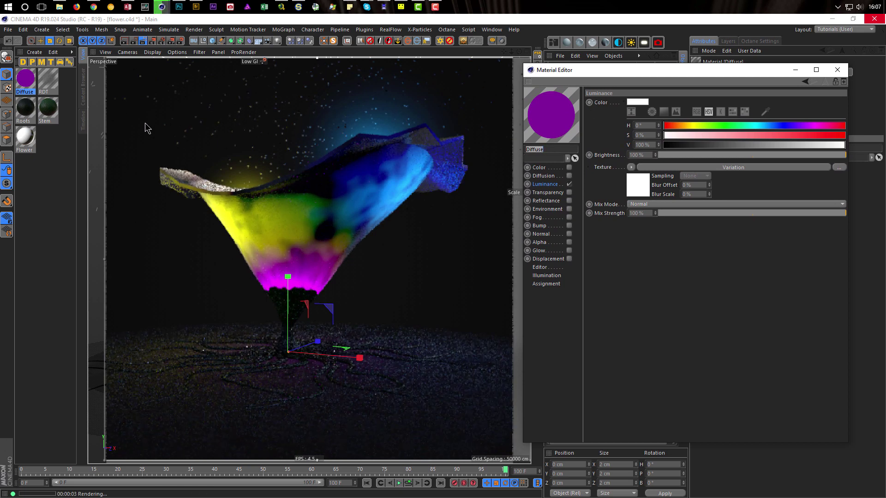
click(569, 250)
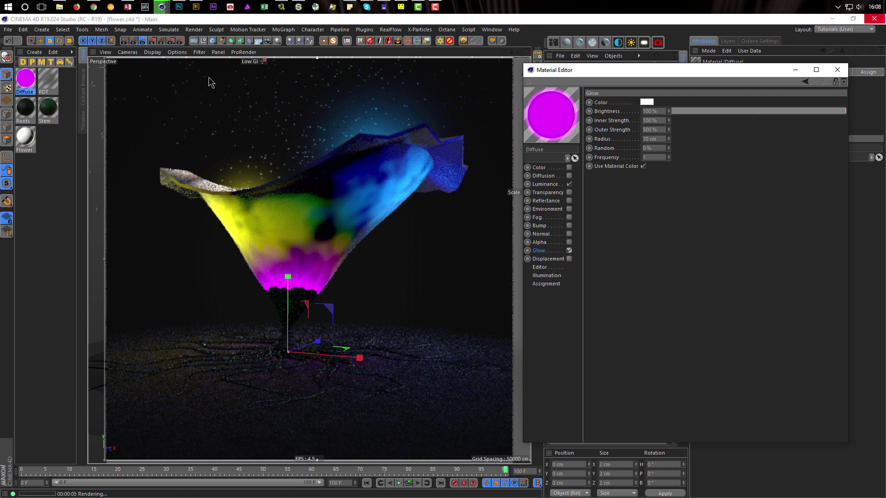
Step: Turn off the Interactive Render Region and set the Diffuse material's glow radius to 2 cm
click(144, 44)
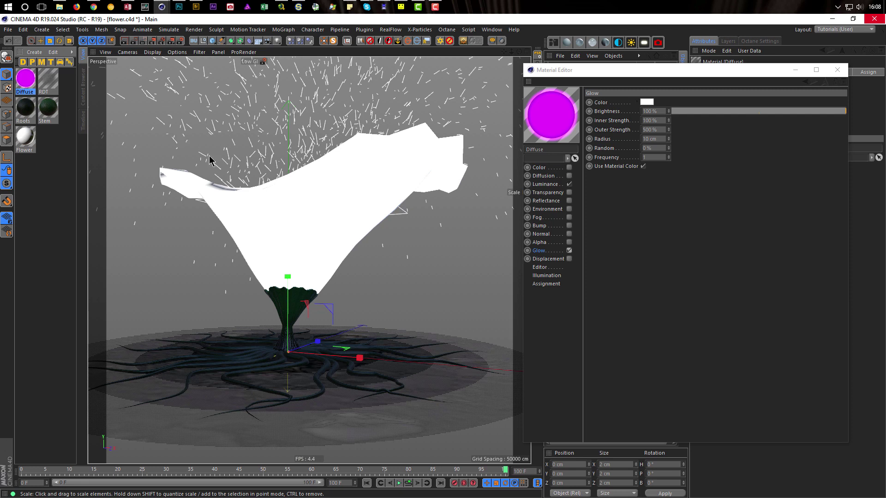
click(660, 139)
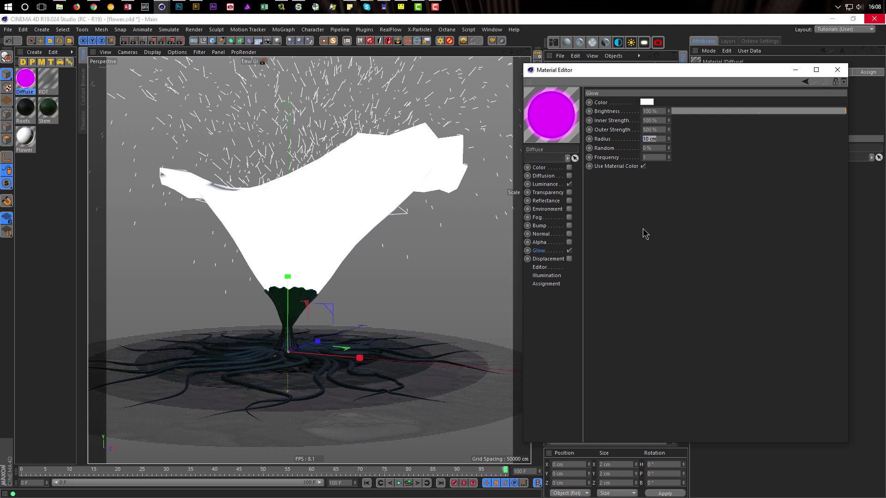
text(2)
key(Return)
Step: In the Low GI render settings, set the Physical sampler to Fixed with 1 sampling subdivision
click(180, 41)
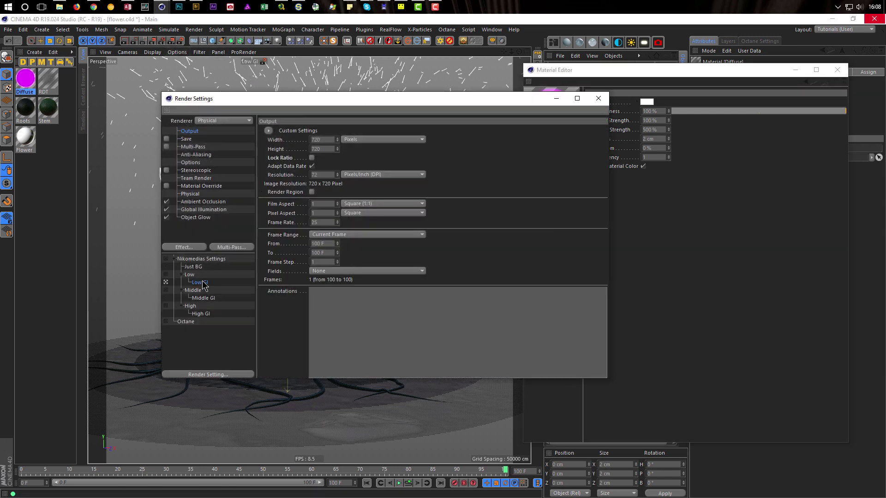
click(197, 196)
click(392, 202)
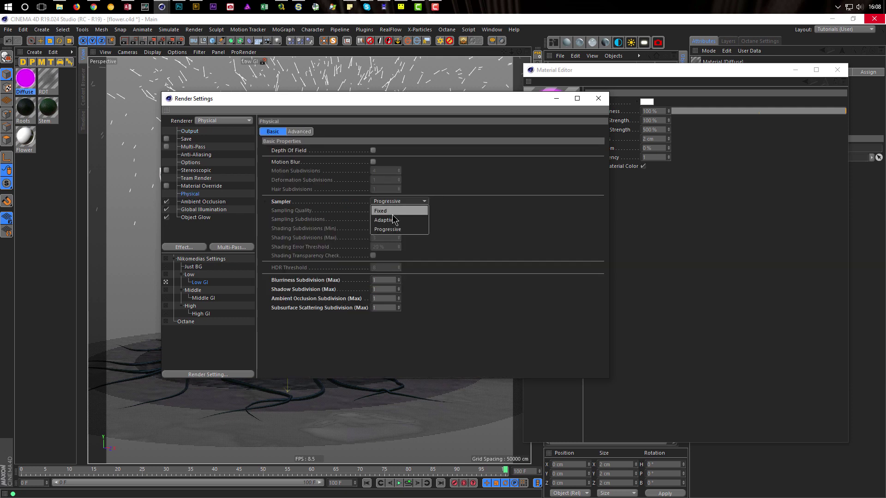
click(391, 211)
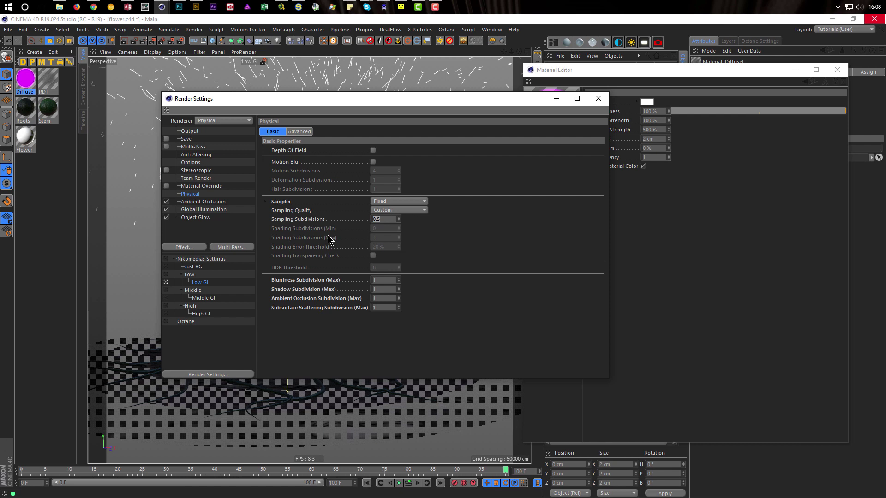
text(1)
key(Return)
Step: Render the current frame to the Picture Viewer, then shrink the viewer window and move it aside
key(shift+r)
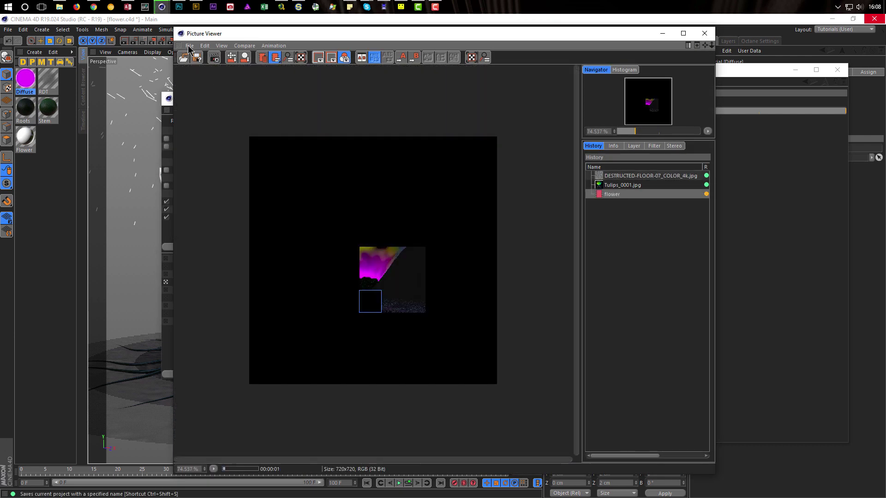
drag(172, 27, 239, 153)
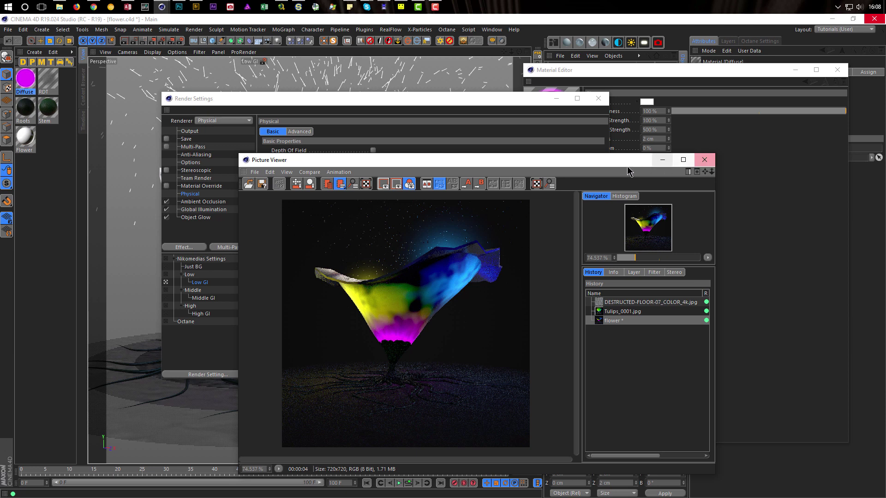
drag(616, 165, 702, 149)
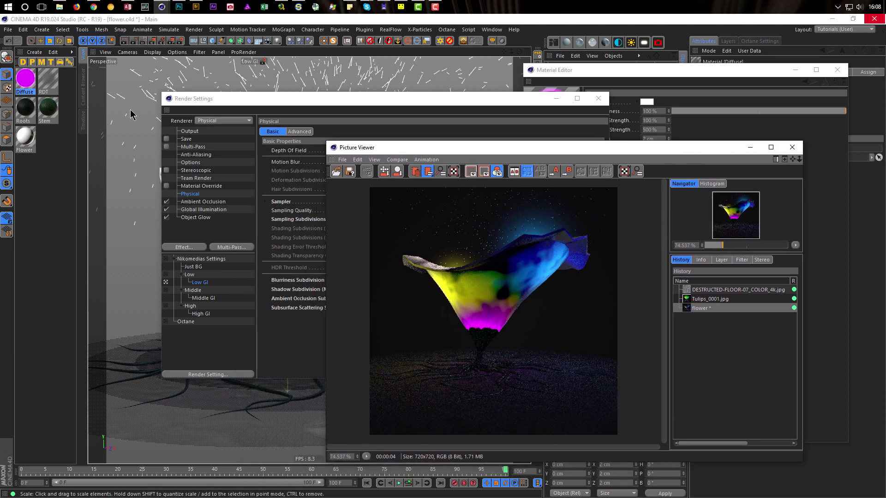
Step: Reopen the Diffuse material beside the rendered image and set its luminance mix mode to Multiply
double_click(29, 78)
drag(633, 70, 155, 91)
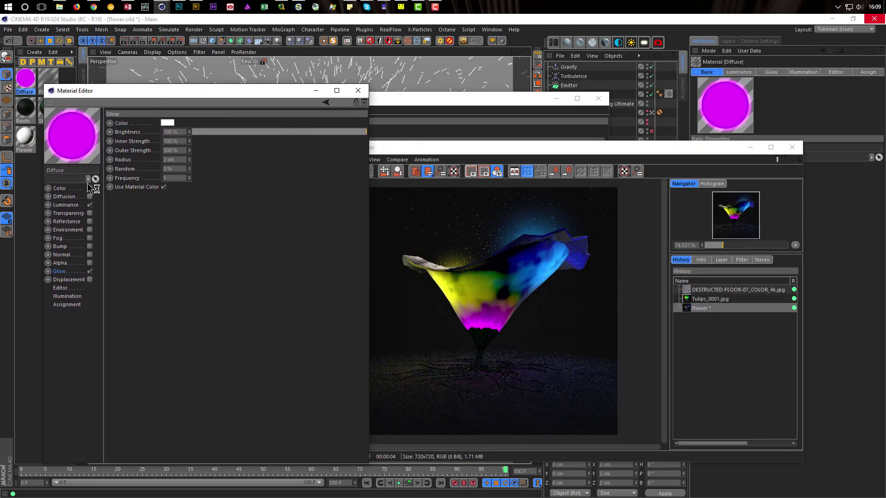
click(70, 205)
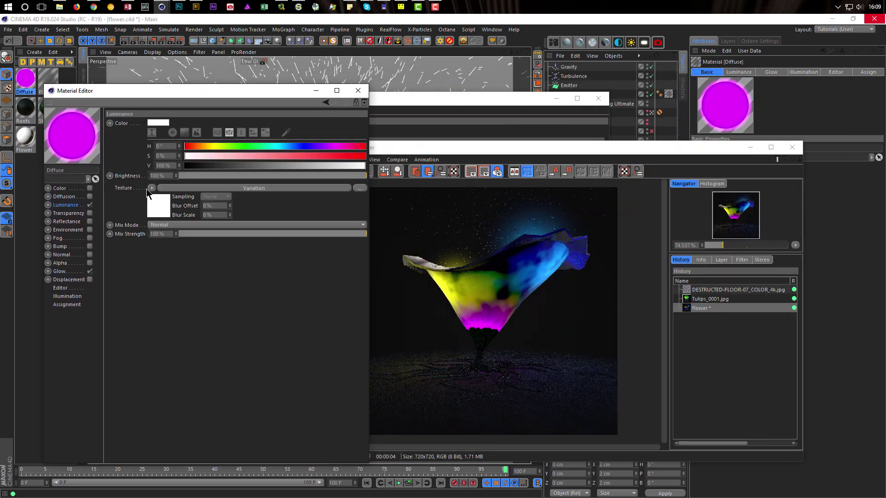
click(202, 225)
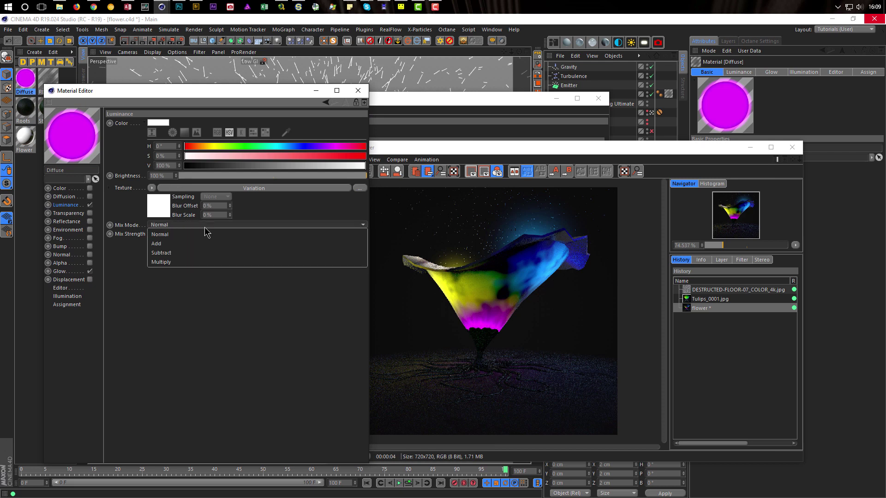
click(202, 261)
Step: Set the Diffuse material's luminance brightness to 200% and render the frame again
click(167, 176)
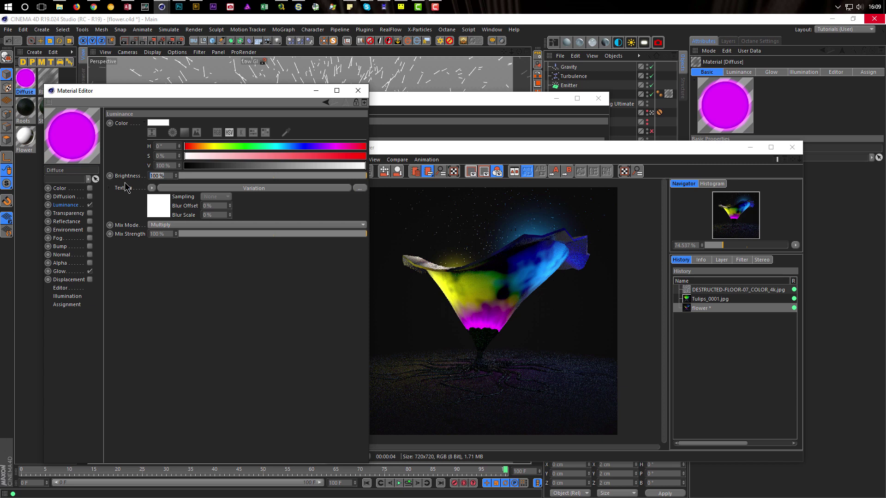
text(200)
key(Return)
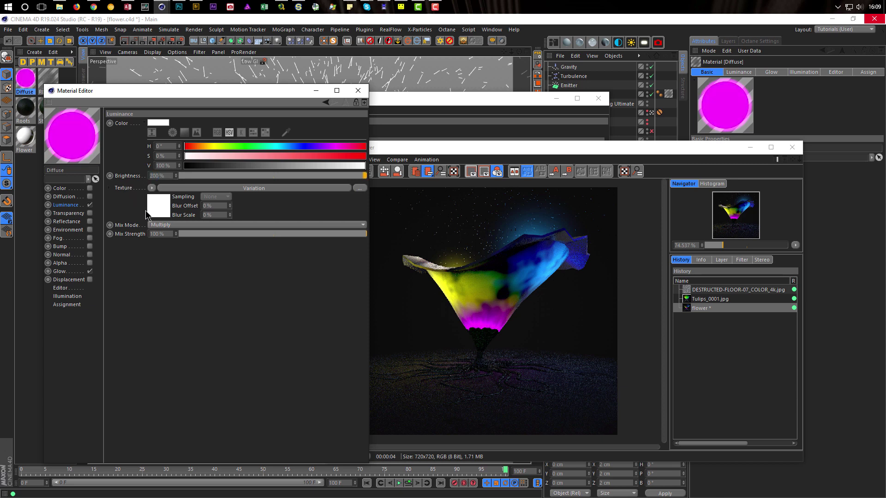
key(shift+r)
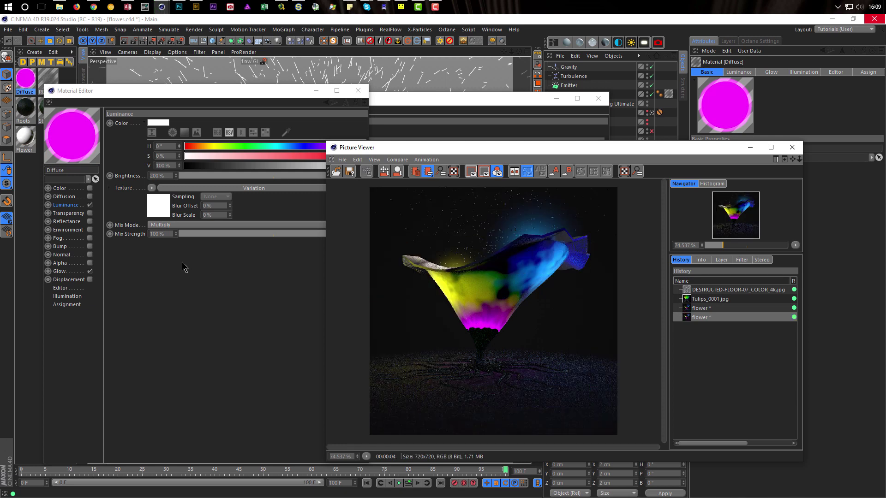
Step: Set the Diffuse material's glow radius to 10 cm and render a new comparison image
click(73, 271)
click(182, 159)
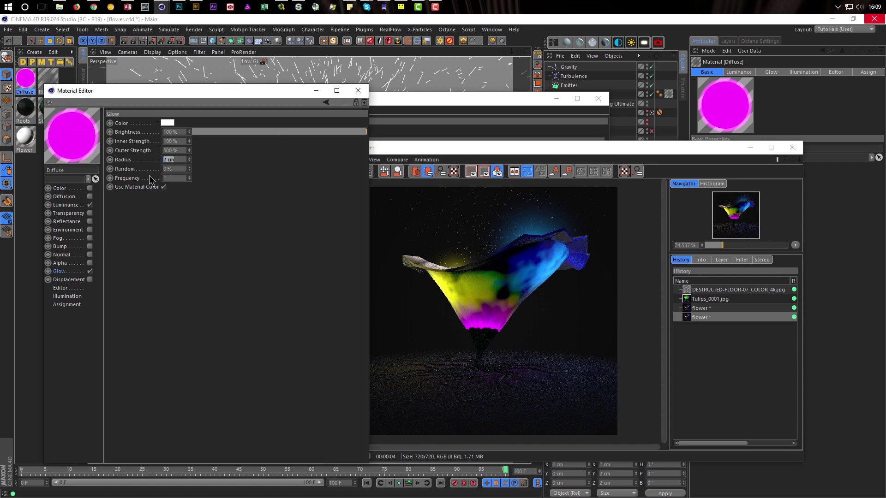
text(10)
key(Return)
key(shift+r)
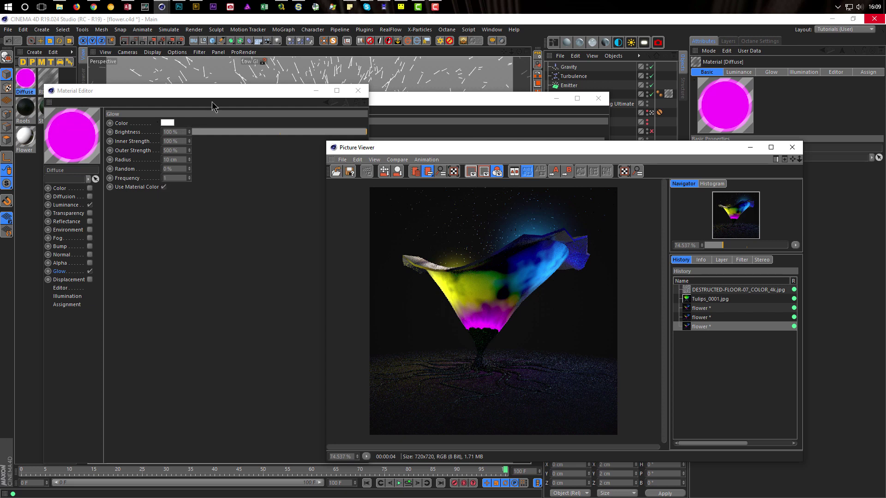
Step: Check the Object Glow effect in the render settings and close the settings window
click(413, 107)
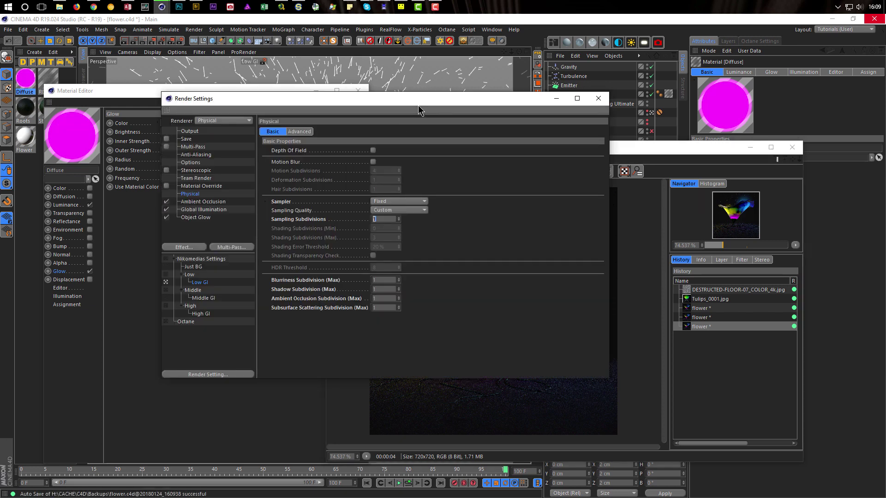
click(198, 218)
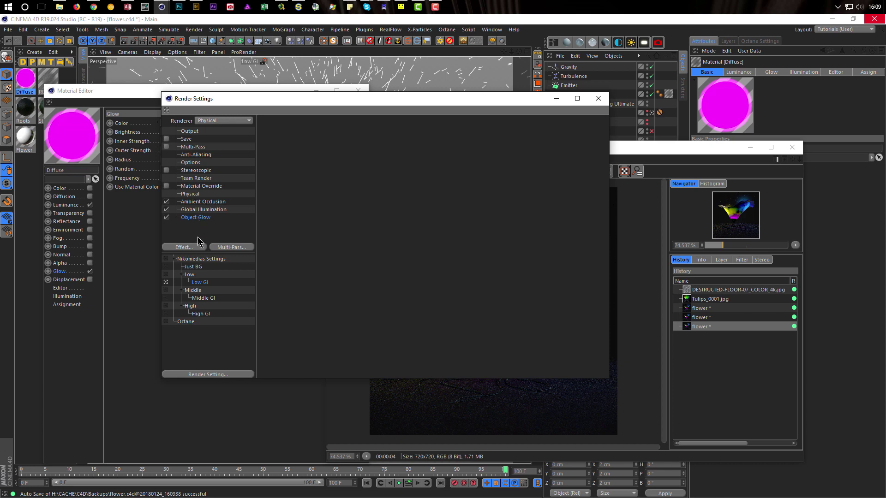
click(598, 98)
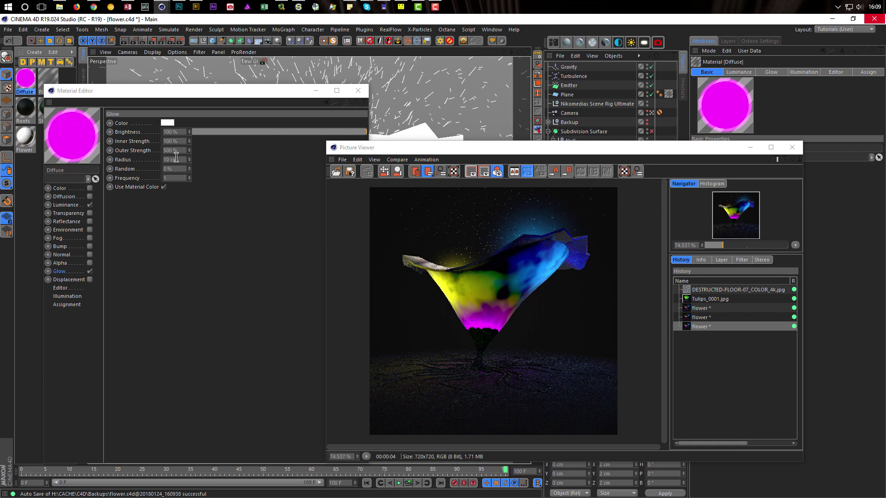
Step: Set the Diffuse material's outer glow strength to 1000% and render the frame to the Picture Viewer
click(78, 205)
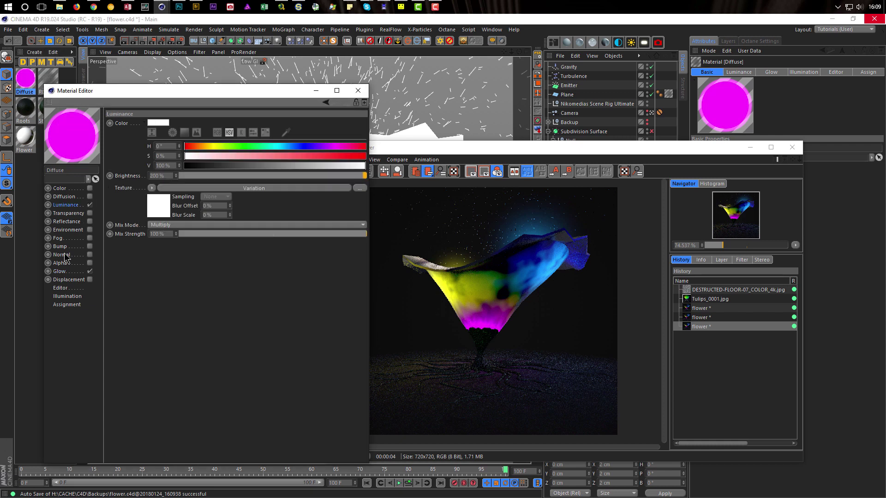
click(59, 271)
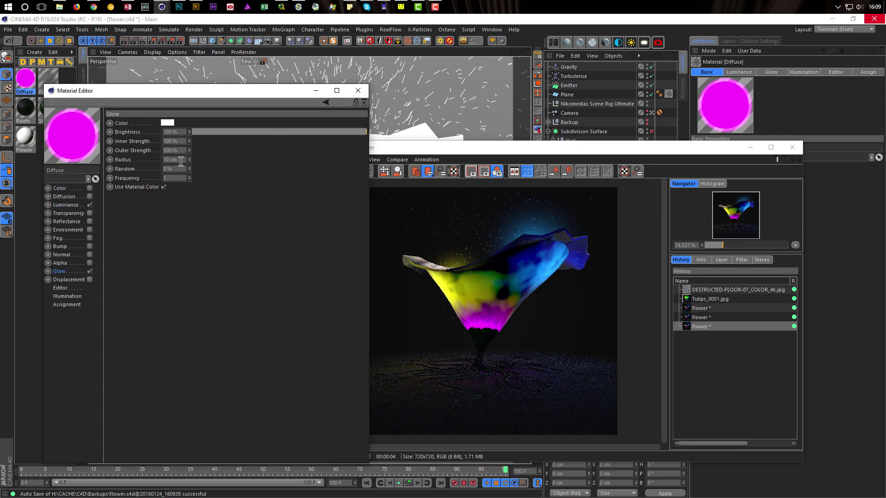
click(181, 132)
click(181, 148)
text(1000)
key(Return)
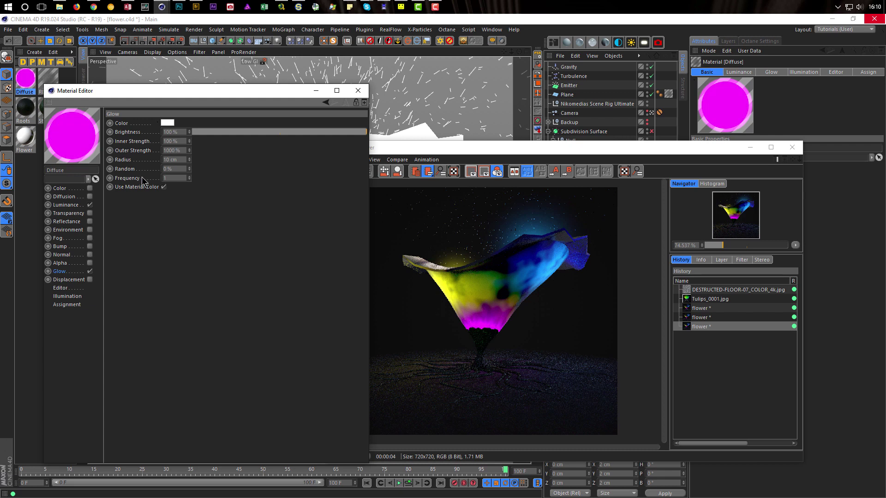
key(shift+r)
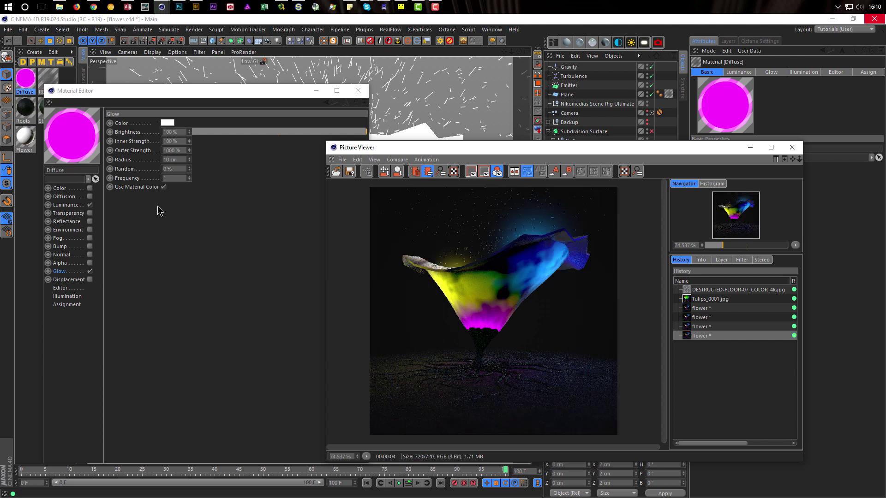
Step: Increase the Diffuse material's glow radius to 50 cm and render another test image
click(181, 169)
click(180, 160)
double_click(180, 160)
text(50)
key(Return)
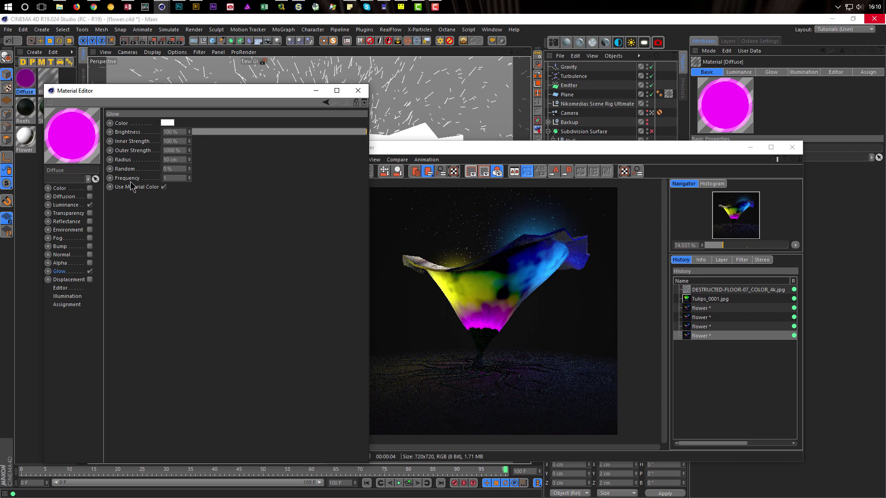
key(shift+r)
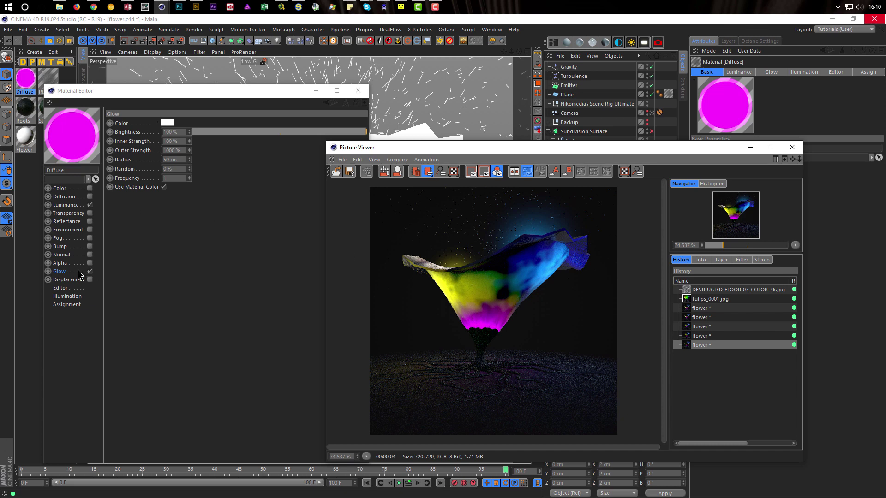
Step: Set the Diffuse material's glow radius to 5 cm and its outer strength to 500%
click(72, 205)
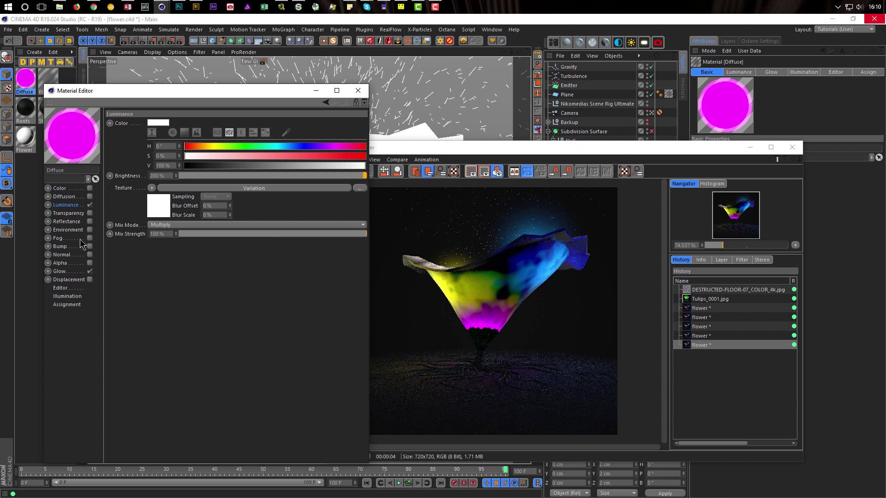
click(67, 275)
click(180, 159)
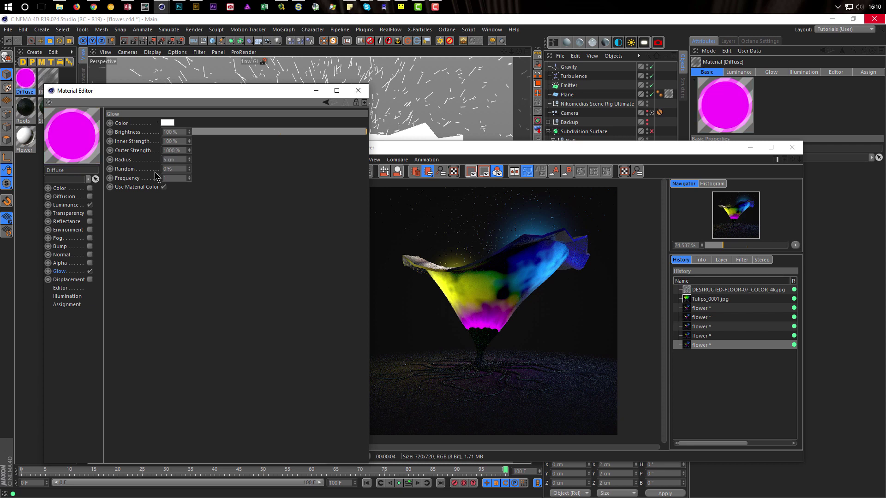
click(183, 151)
text(500)
key(Return)
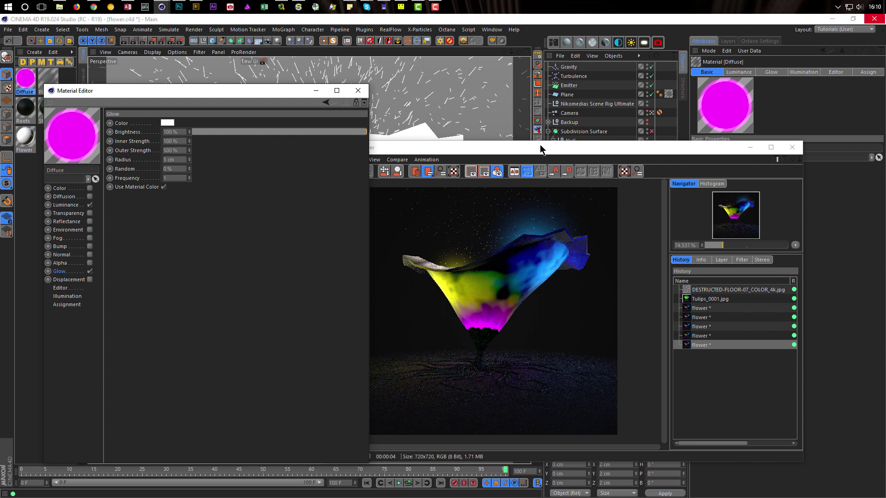
Step: Raise the Diffuse material's luminance brightness to 1000% and render the frame to the Picture Viewer
click(67, 205)
drag(171, 174, 124, 187)
text(1000)
key(Return)
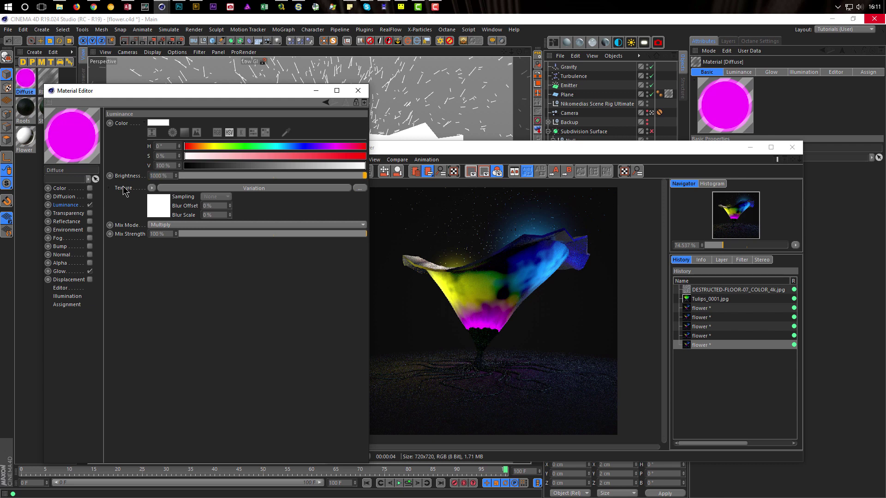
key(shift+r)
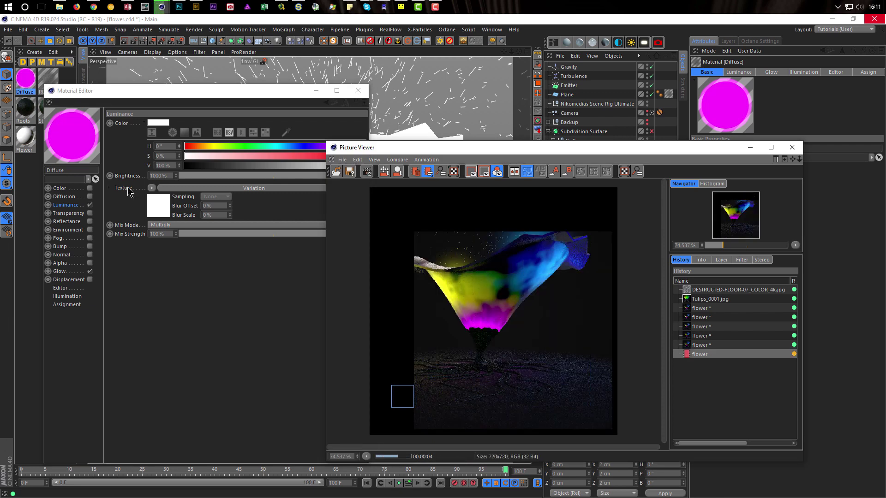
Step: Set the Diffuse material's luminance brightness to 100%
drag(170, 177, 120, 188)
text(100)
key(Return)
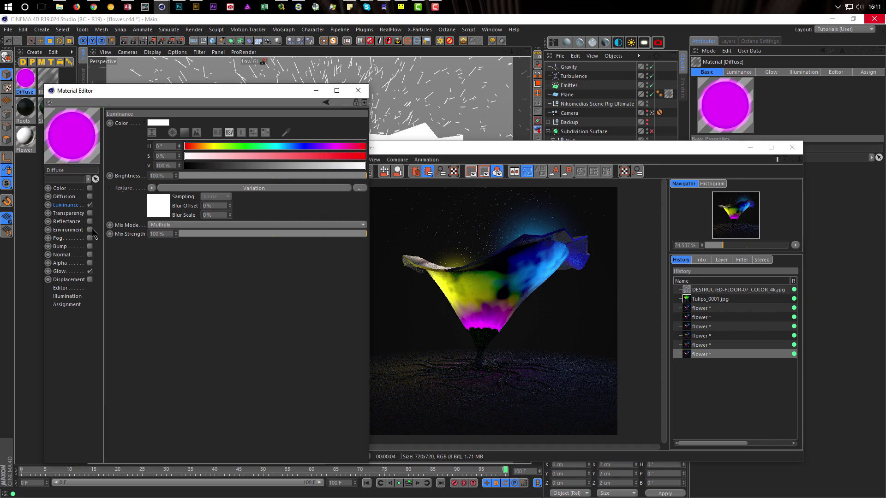
Step: Assign the Diffuse material to the Cloner and render the frame to the Picture Viewer
drag(539, 148, 254, 173)
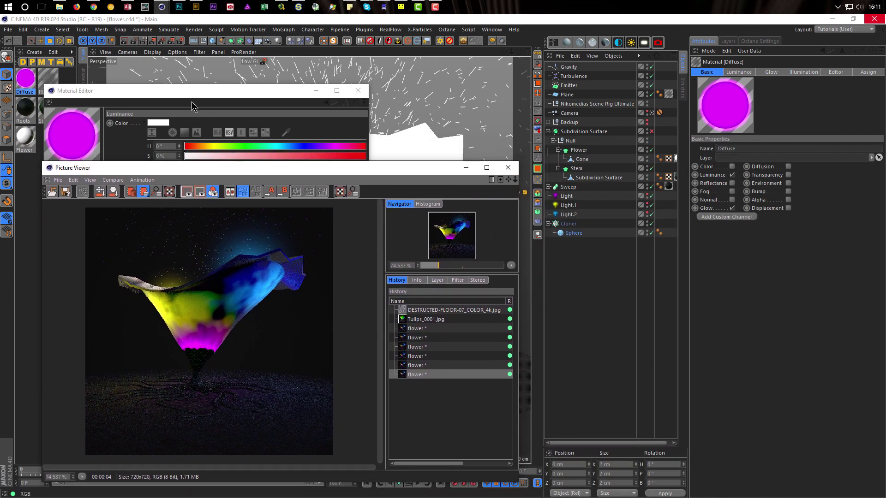
drag(25, 79, 572, 225)
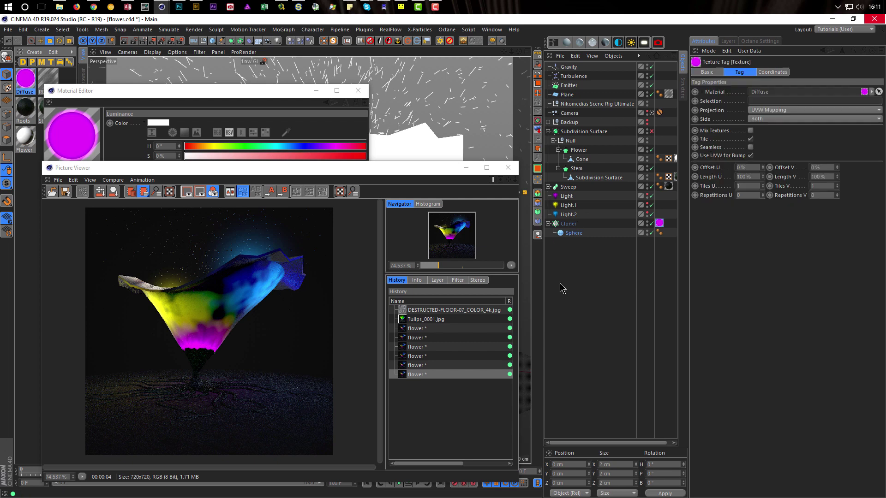
drag(427, 176, 775, 157)
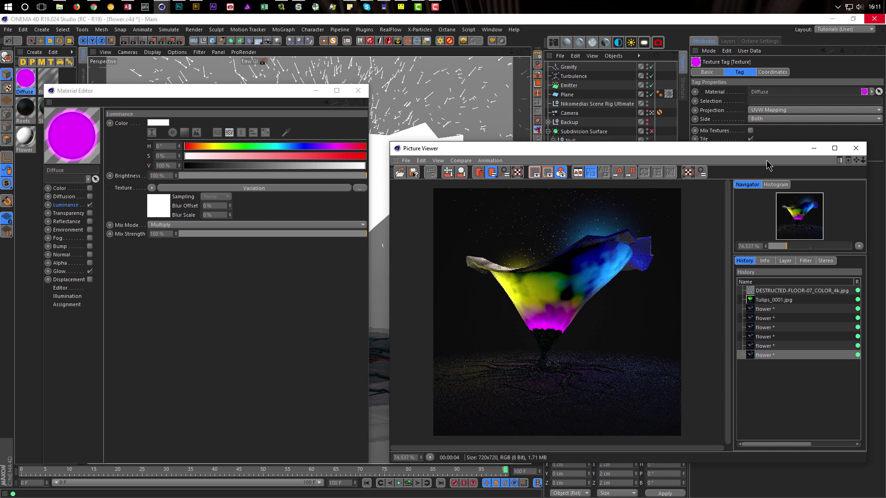
key(shift+r)
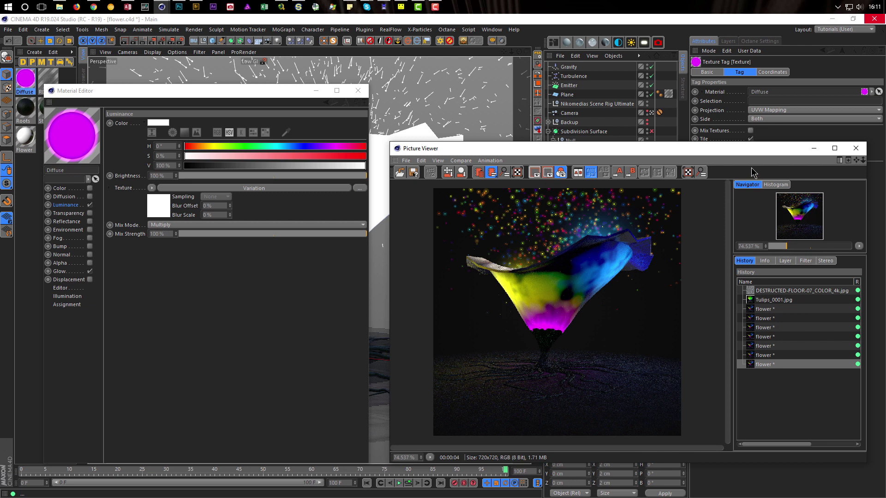
Step: Reduce the cloned Sphere's radius to 0.5 cm and render another test image to the Picture Viewer
drag(694, 153, 367, 153)
click(573, 233)
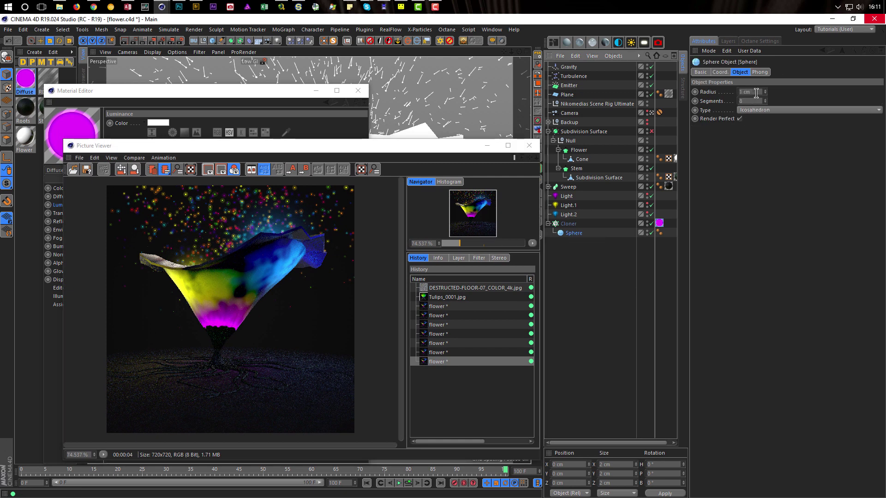
click(757, 92)
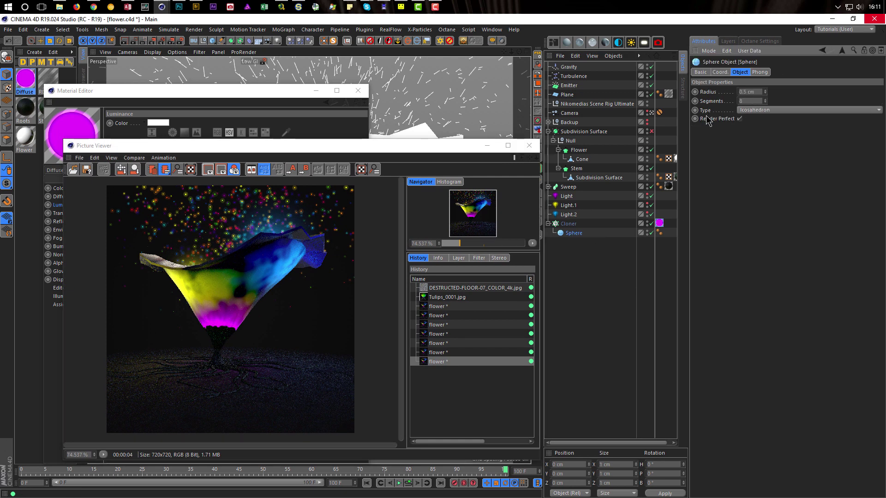
drag(434, 147, 756, 139)
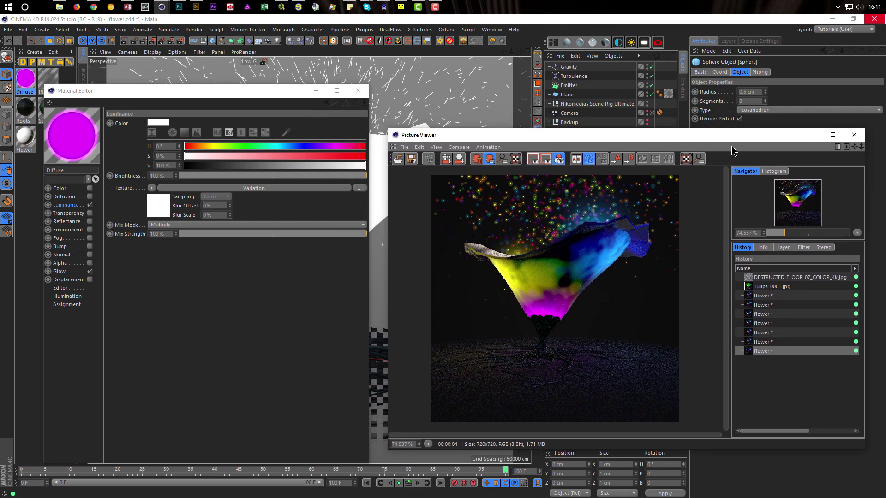
key(shift+r)
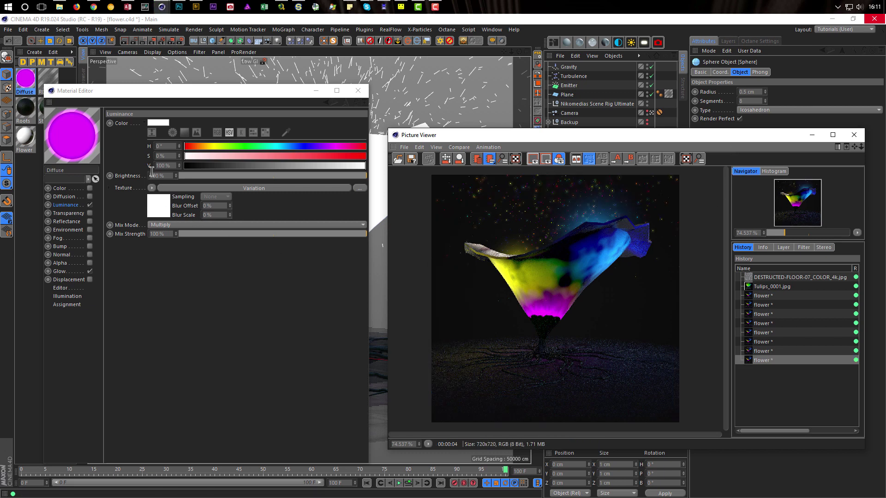
Step: Set the Diffuse material's glow radius to 10 cm and render the frame to the Picture Viewer
click(70, 271)
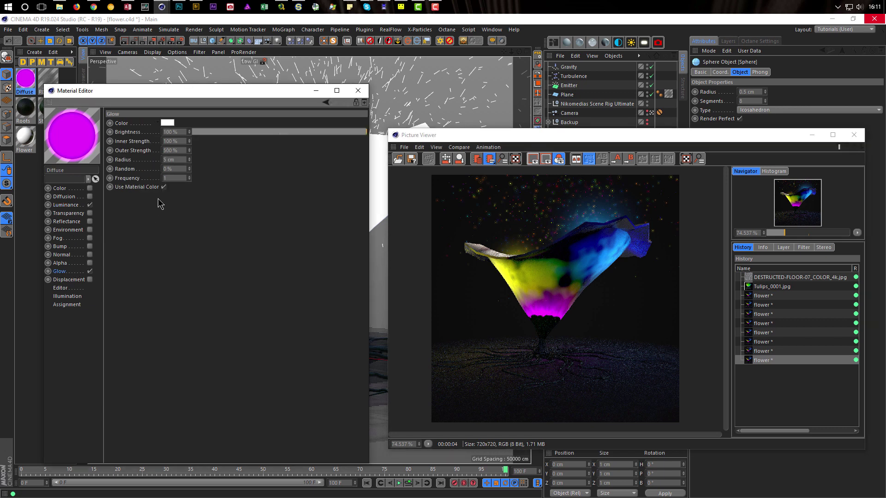
click(179, 160)
text(10)
key(Return)
key(shift+r)
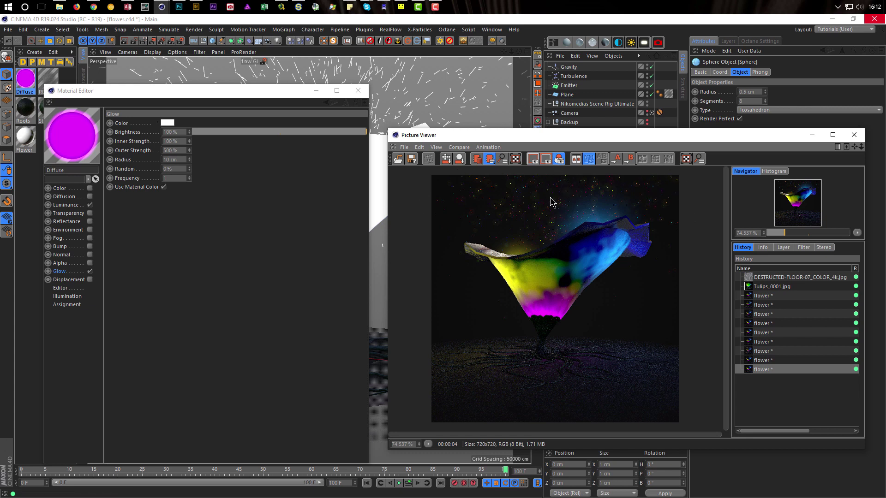
Step: Set the cloned Sphere's radius to 1 cm and render a test image to the Picture Viewer
drag(575, 130, 240, 143)
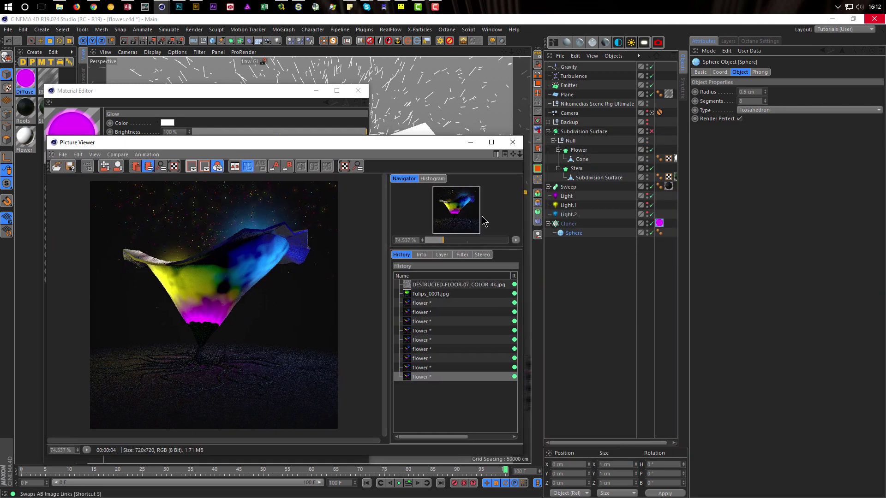
drag(756, 92, 727, 98)
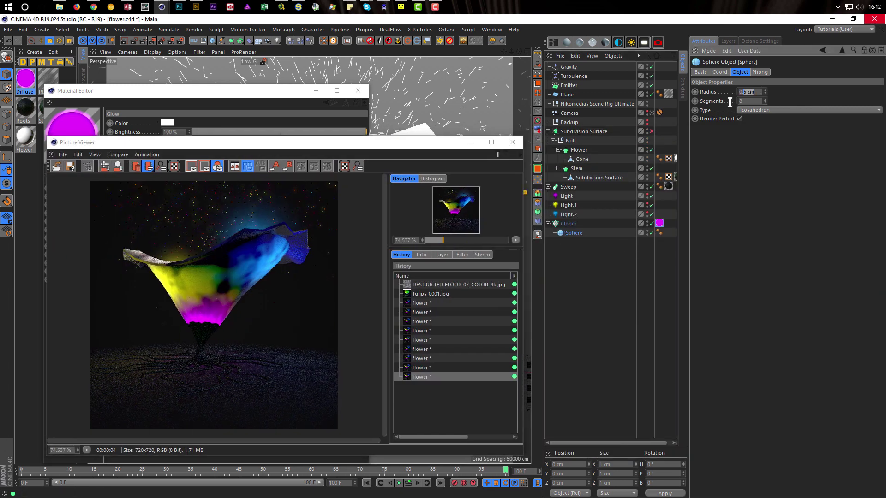
text(1)
key(Return)
drag(471, 139, 762, 140)
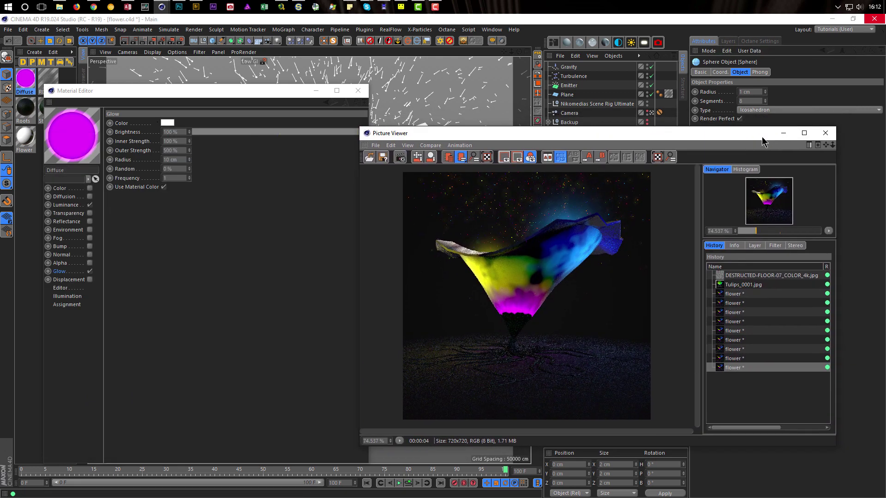
key(shift+r)
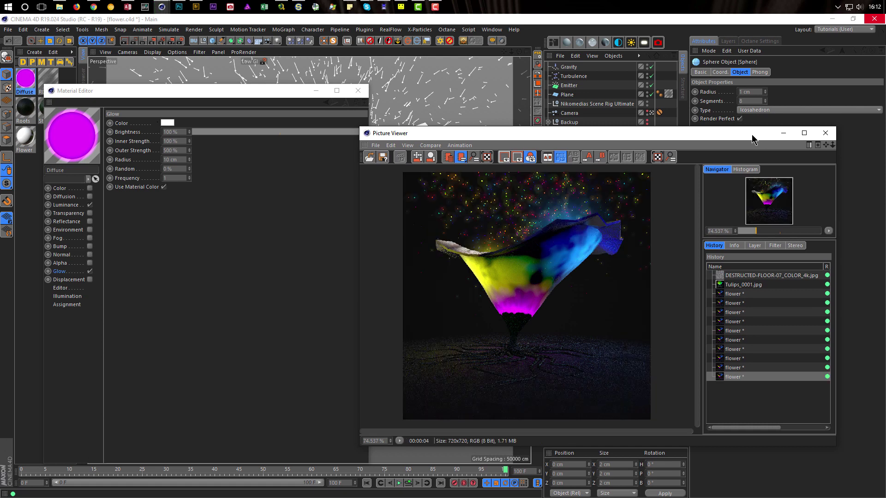
Step: Set the cloned Sphere's radius to 0.68 cm and render the frame to the Picture Viewer
drag(752, 137, 560, 140)
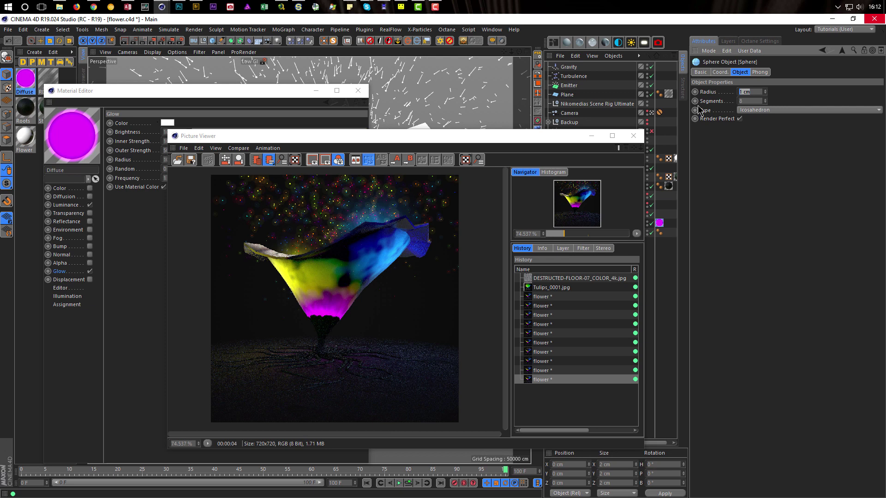
key(BackSpace)
key(Return)
key(shift+r)
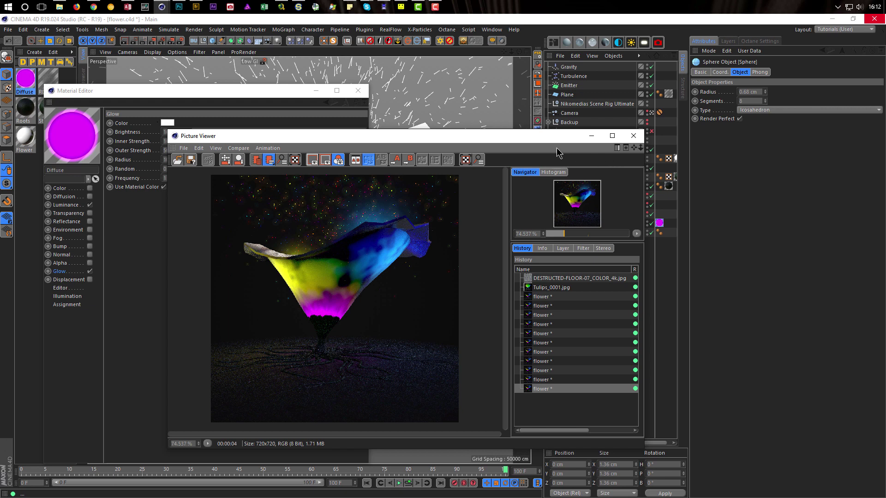
Step: Set the cloned Sphere's radius to 0.5 cm and close the Material Editor
drag(527, 142, 616, 138)
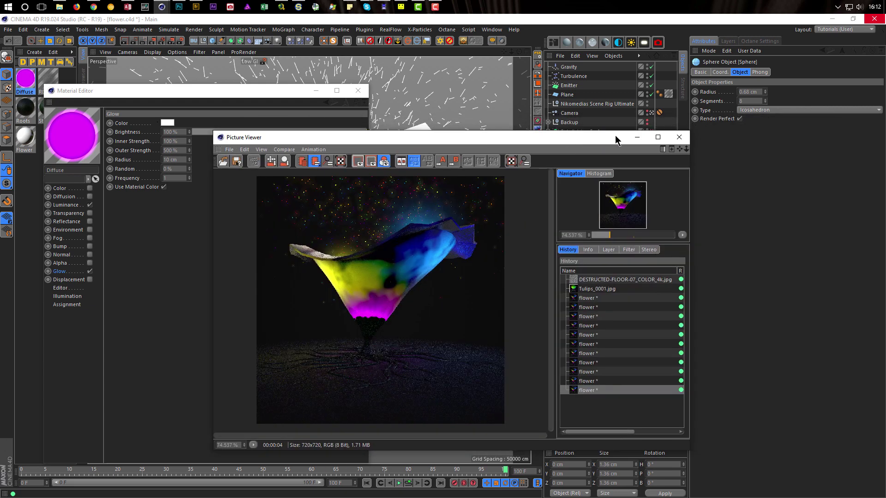
click(750, 92)
text(0.5)
key(Return)
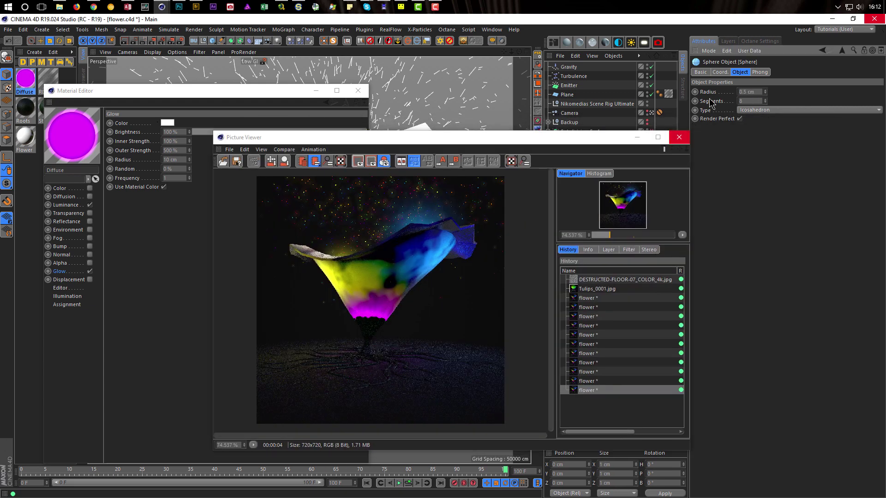
click(527, 146)
drag(527, 143, 649, 132)
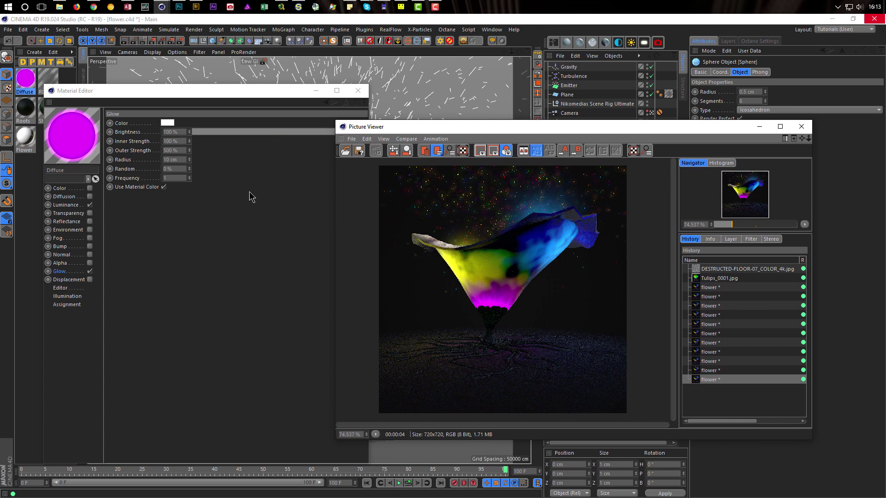
click(358, 90)
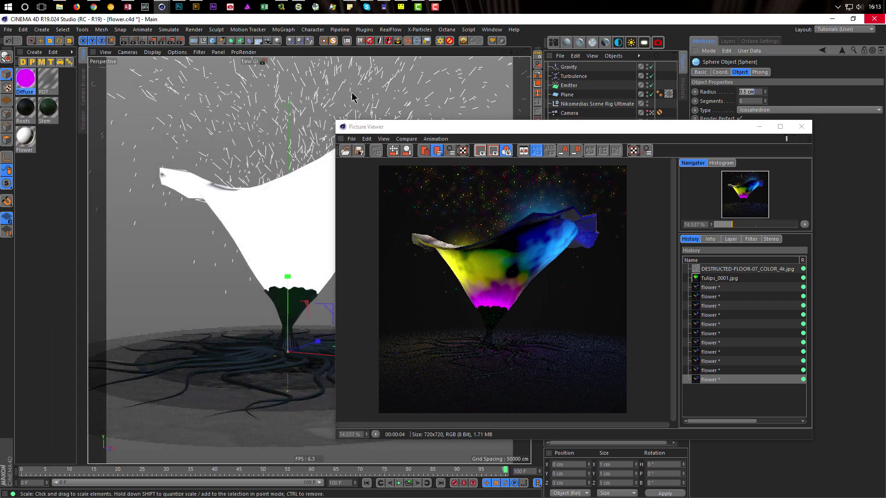
Step: Add a Glow effect to the Low GI render settings and enable its use for object ID 1
click(180, 42)
drag(267, 113, 137, 119)
drag(571, 133, 607, 134)
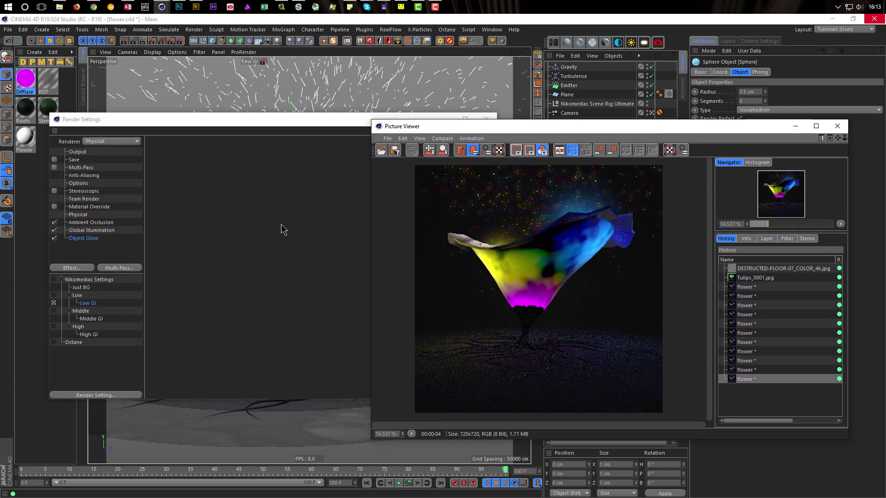
click(87, 270)
click(87, 268)
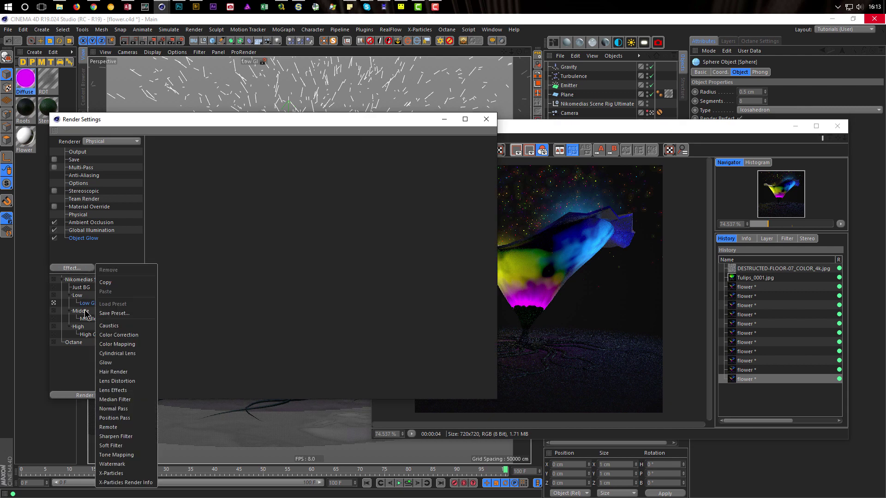
click(120, 363)
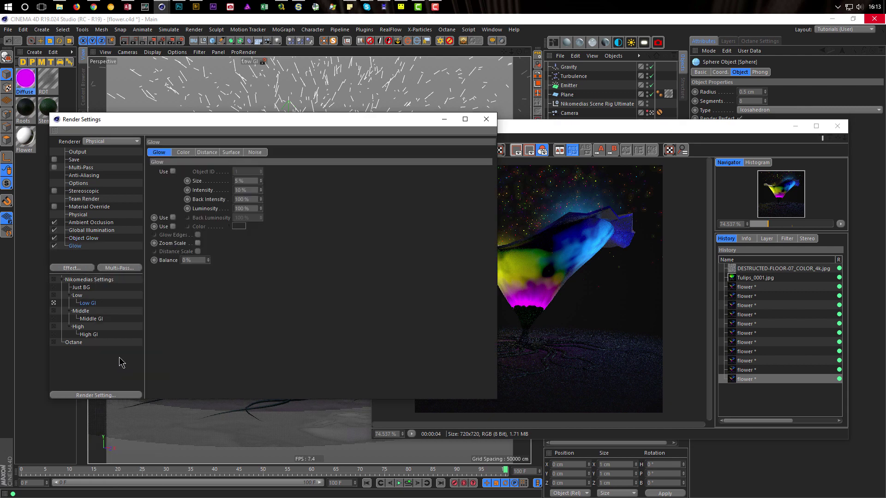
click(173, 172)
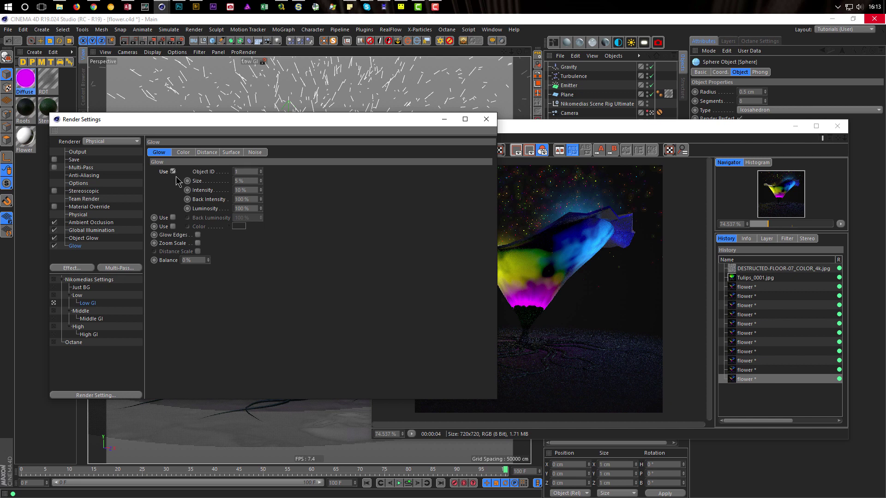
Step: Render the frame with the new Glow effect and compare the result with the previous render in the Picture Viewer history
drag(641, 133, 606, 176)
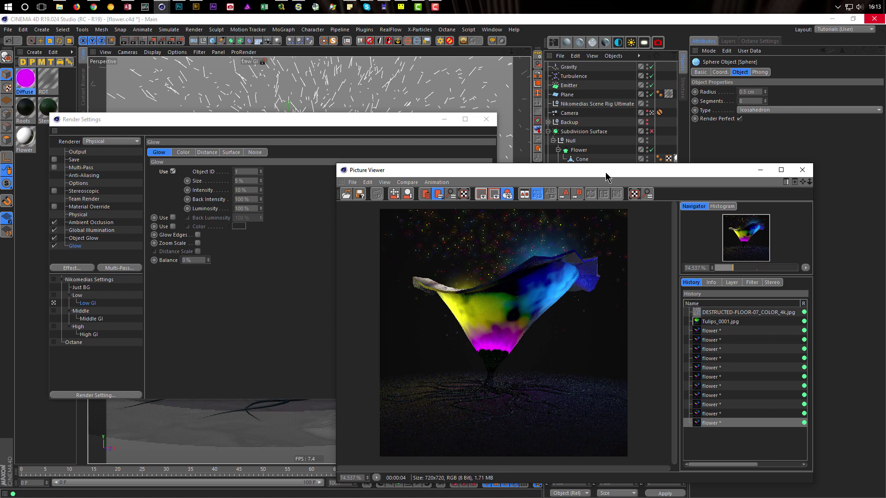
drag(606, 176, 635, 168)
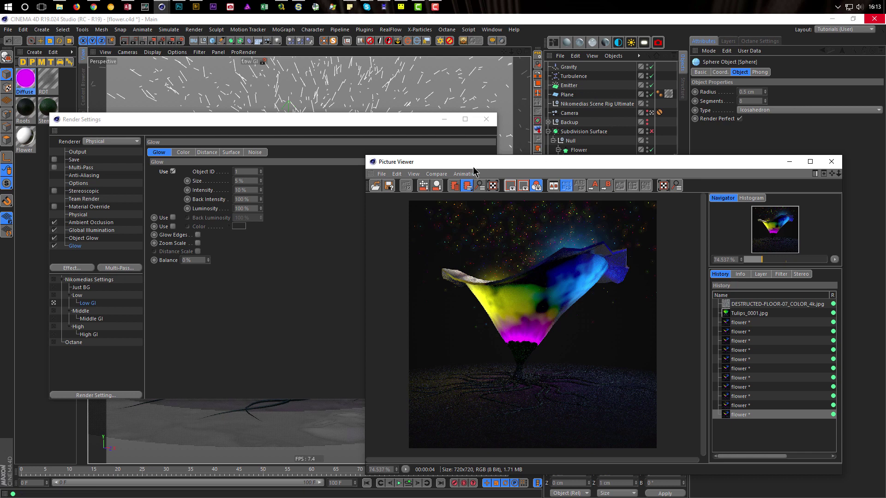
key(shift+r)
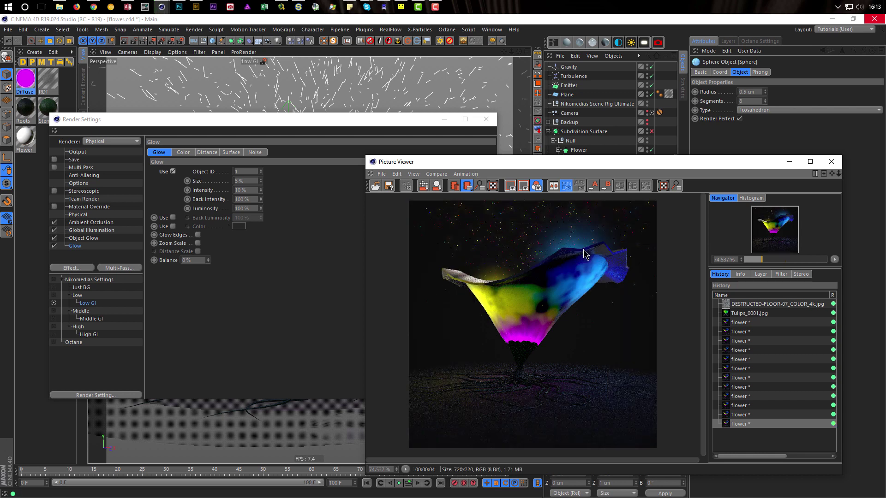
click(739, 424)
key(Delete)
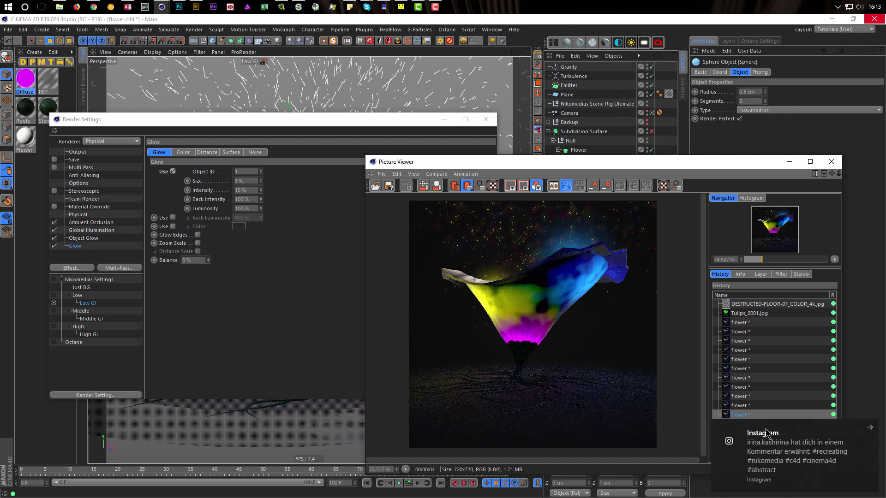
click(870, 429)
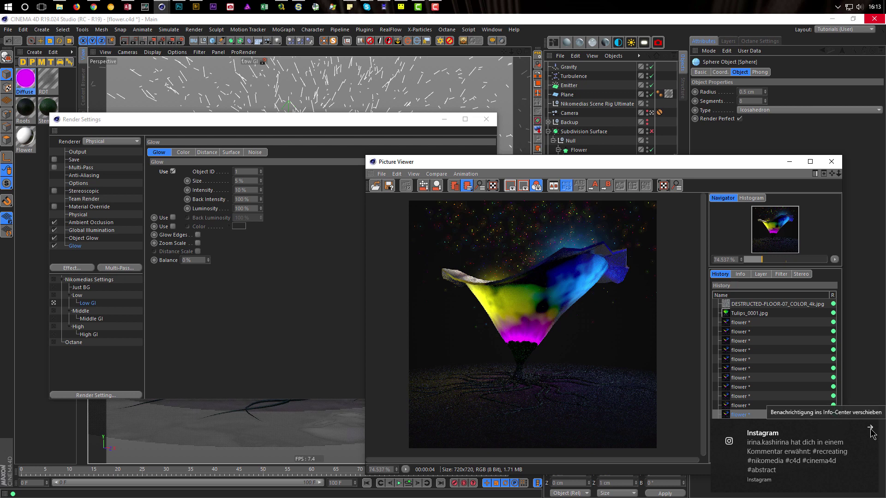
click(738, 424)
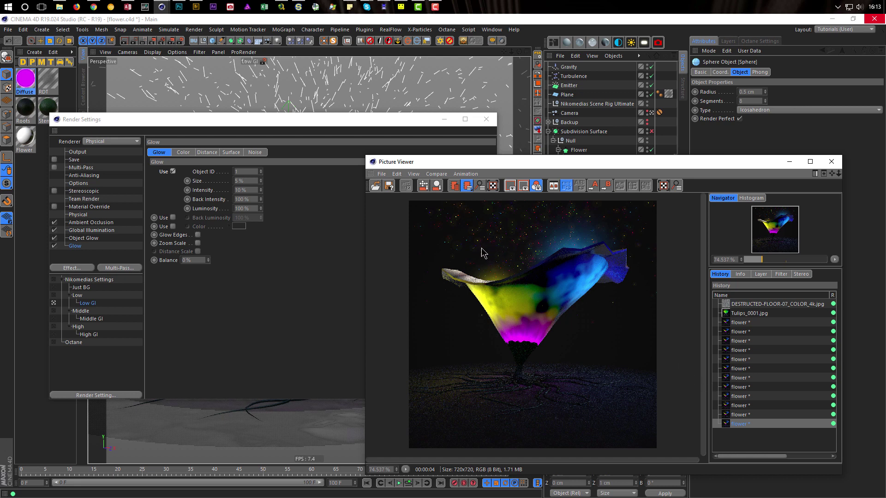
click(742, 415)
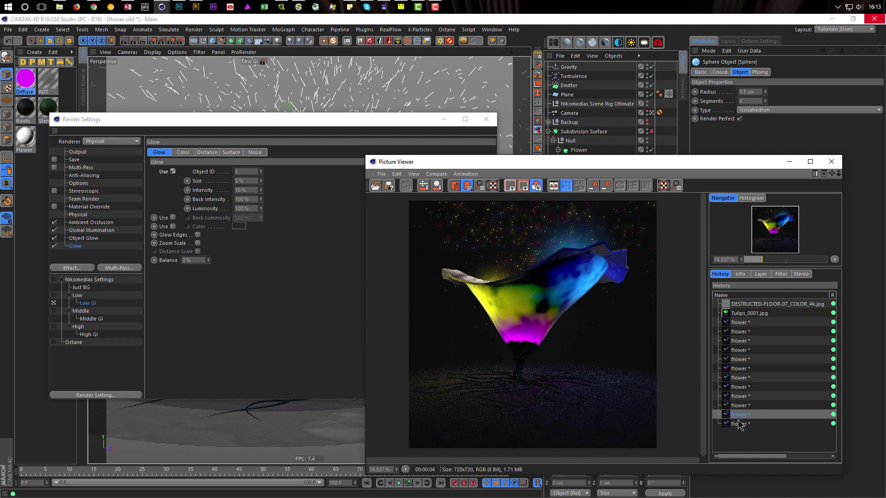
click(738, 422)
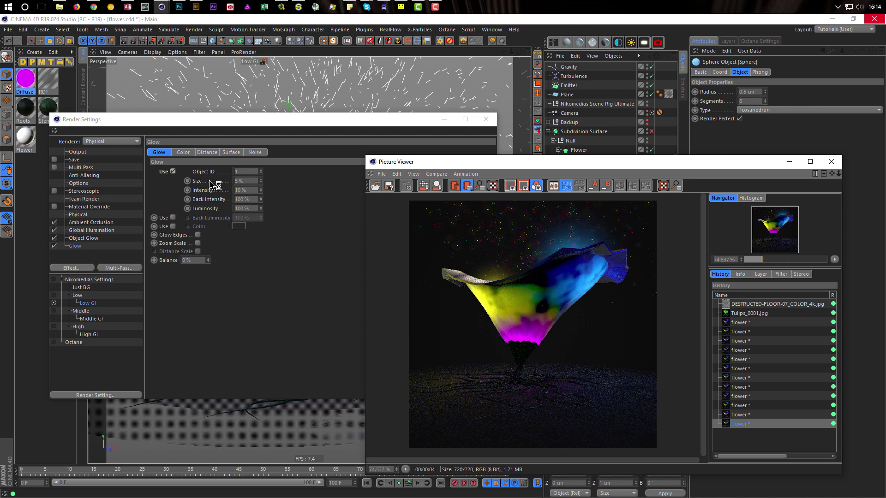
Step: Start adding a tag to the Cloner object
drag(514, 162, 463, 323)
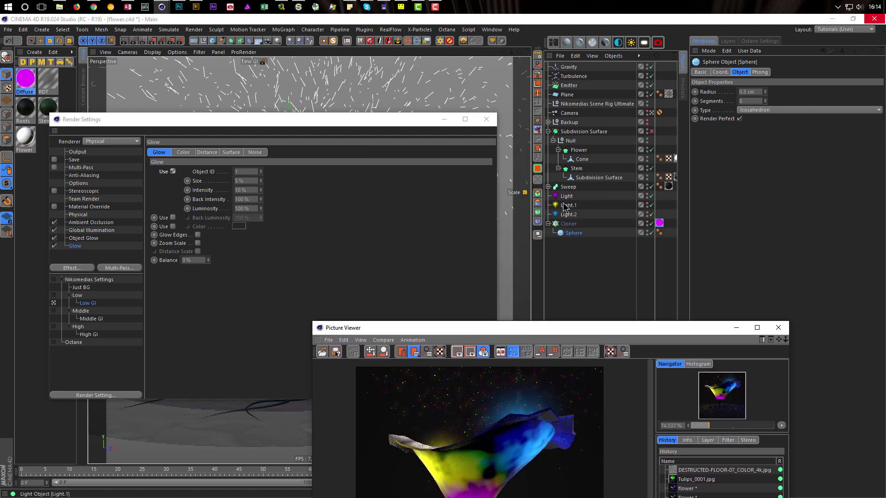
right_click(571, 227)
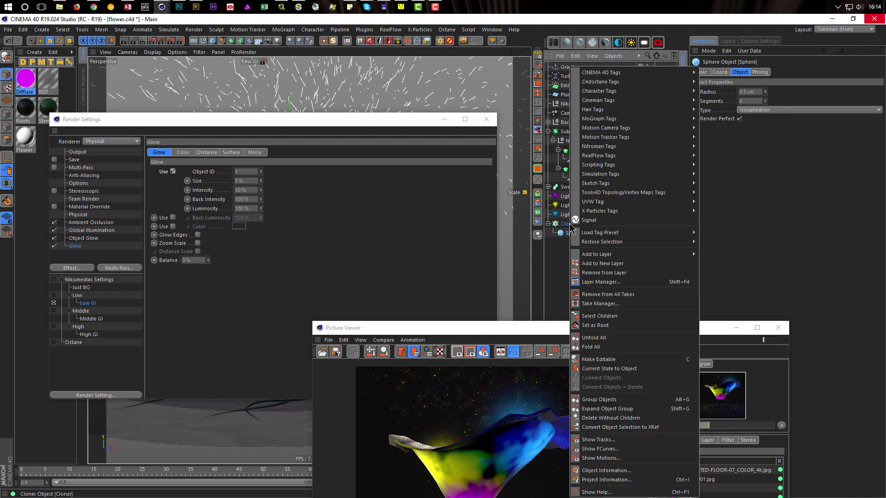
Step: Add a Compositing tag to the Cloner, enable its object buffer 1, and render the scene
mouse_move(660, 72)
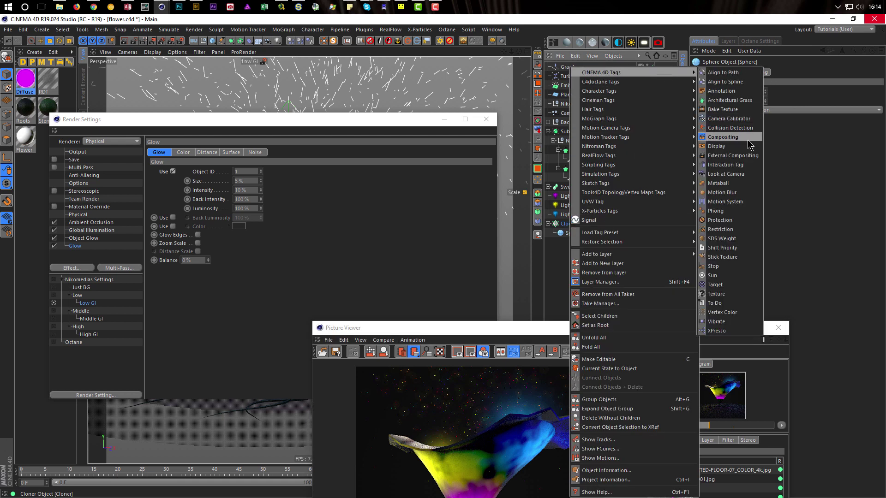
click(731, 137)
click(849, 73)
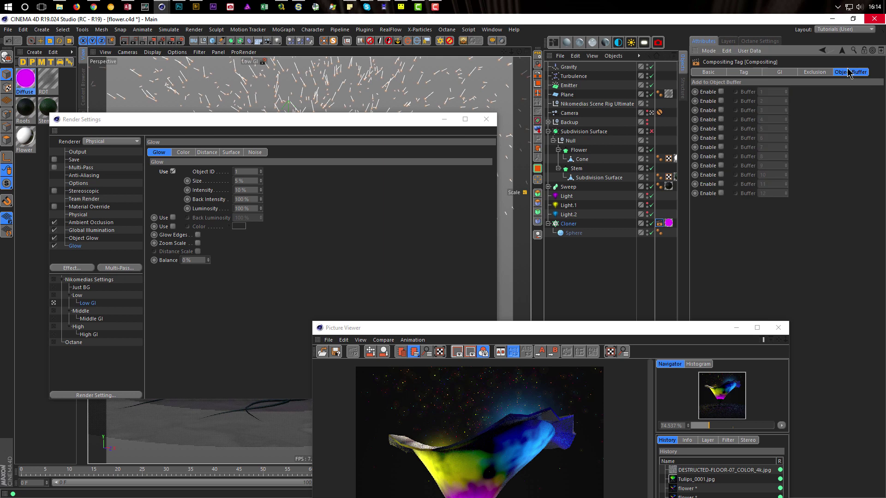
click(721, 91)
drag(626, 333, 699, 189)
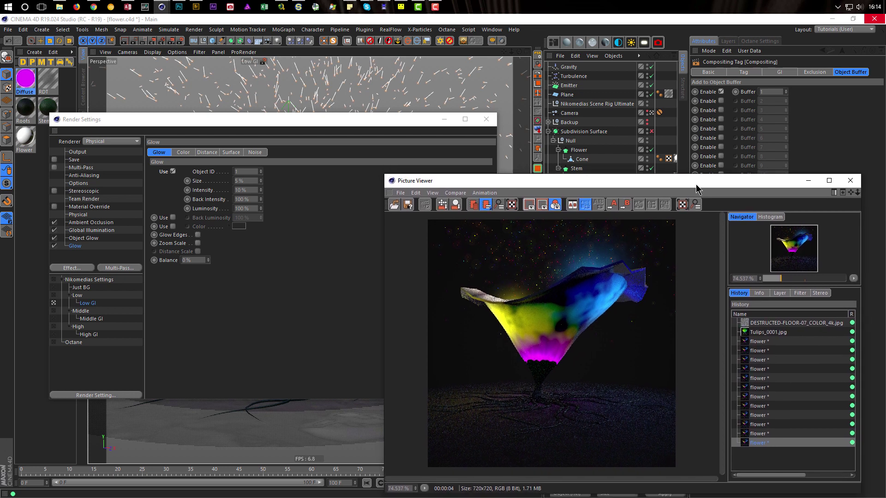
key(shift+r)
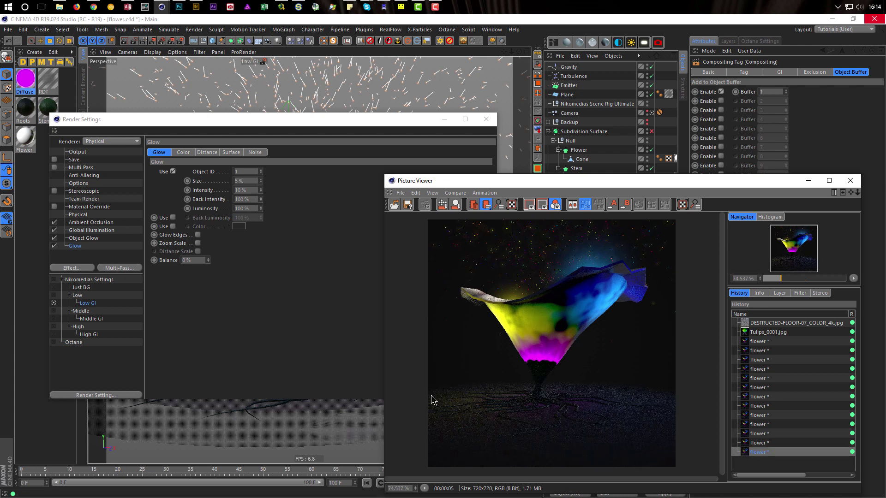
Step: Set the Glow effect's intensity to 100%, render the scene, and compare the result with the previous render
click(249, 189)
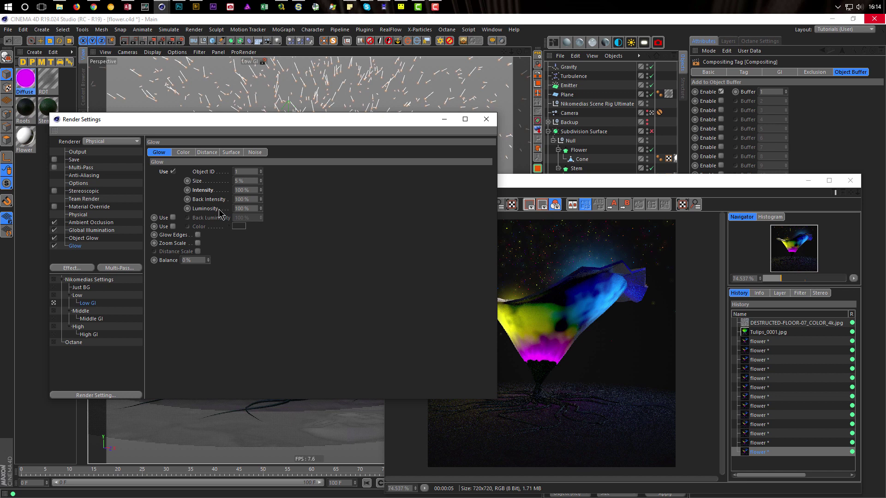
key(shift+r)
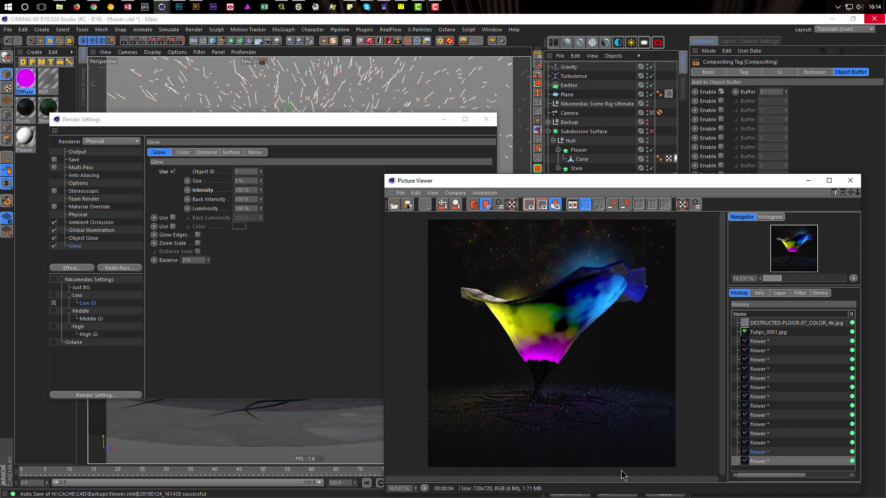
click(760, 452)
click(761, 461)
click(761, 452)
click(760, 461)
Step: Set the Glow effect's size to 50%, render again, and compare the result with the previous render
click(253, 182)
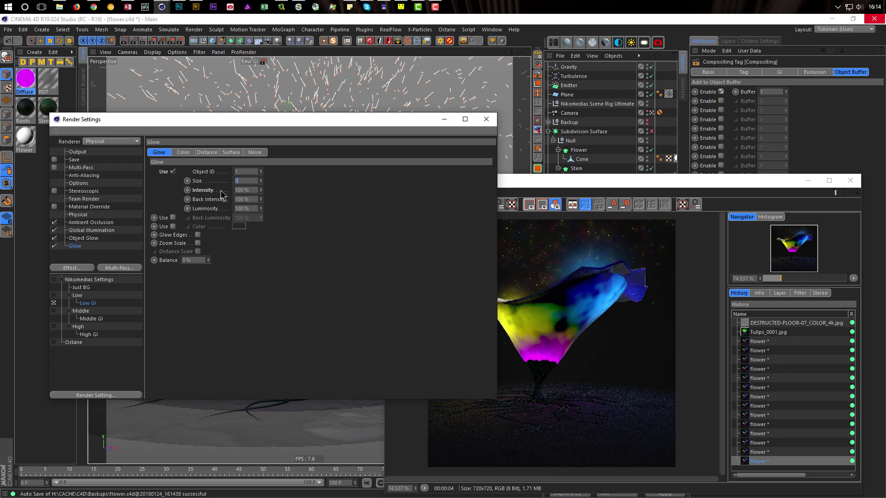
key(shift+r)
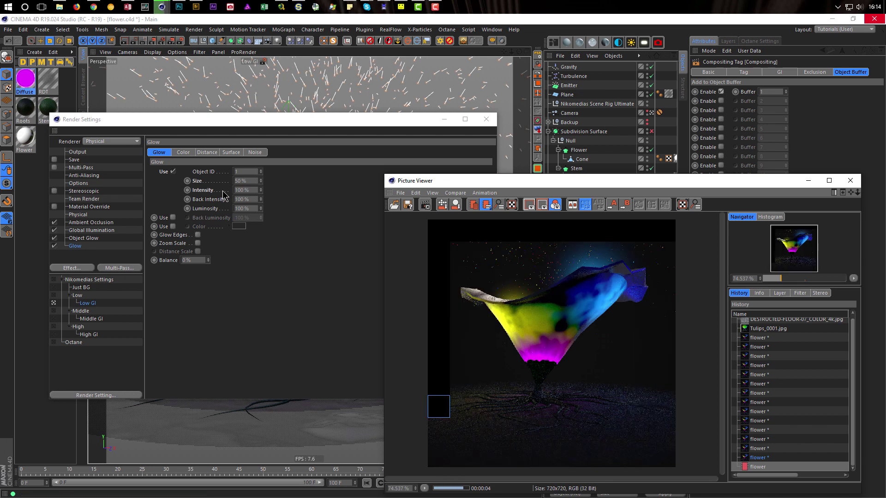
click(759, 459)
click(759, 468)
click(759, 459)
click(759, 468)
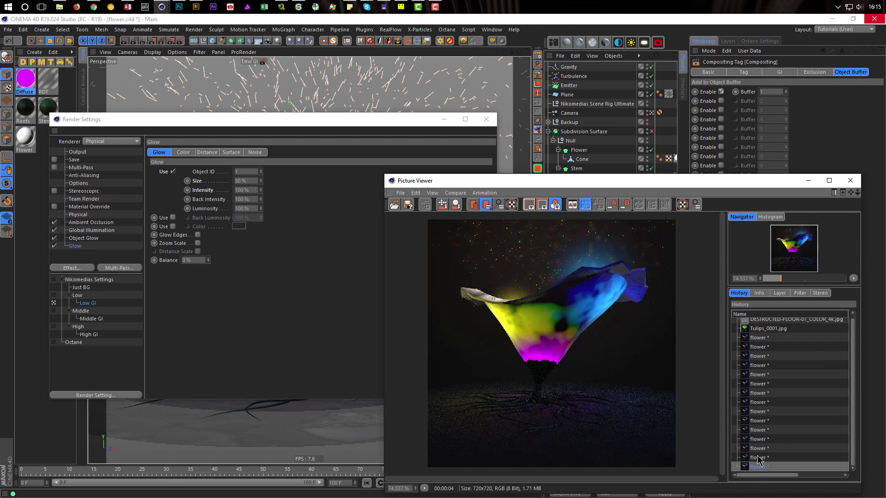
click(758, 458)
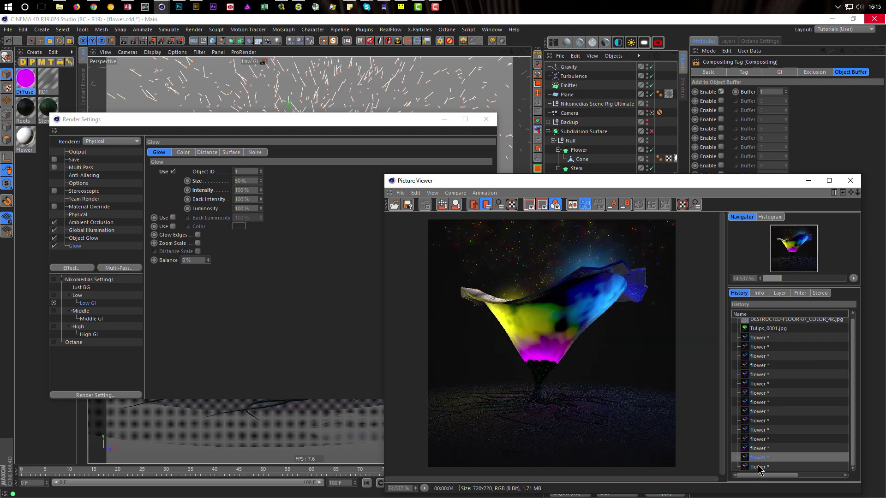
click(759, 467)
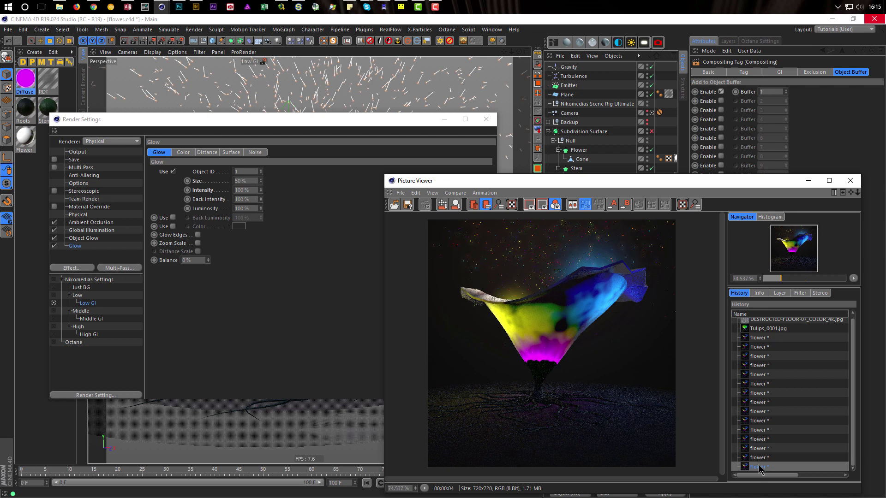
click(759, 458)
click(760, 468)
Step: Enable the flower's Subdivision Surface and close the Picture Viewer and Render Settings windows
drag(558, 187, 223, 150)
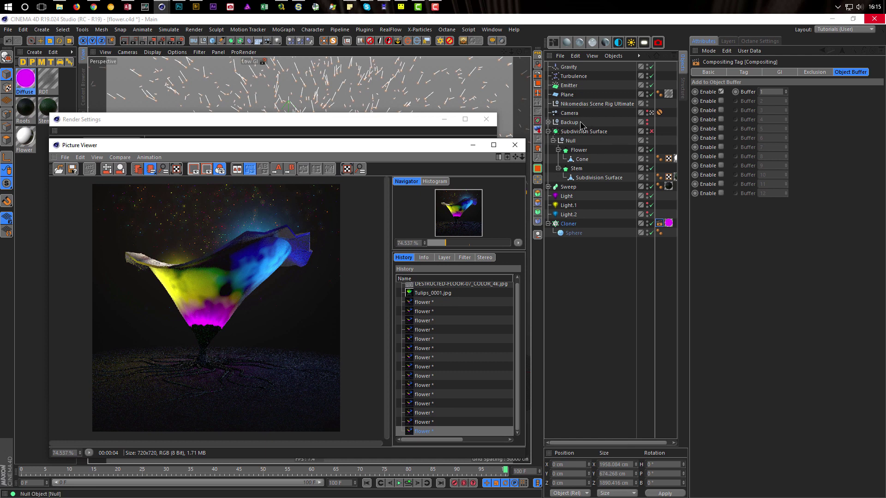
click(651, 131)
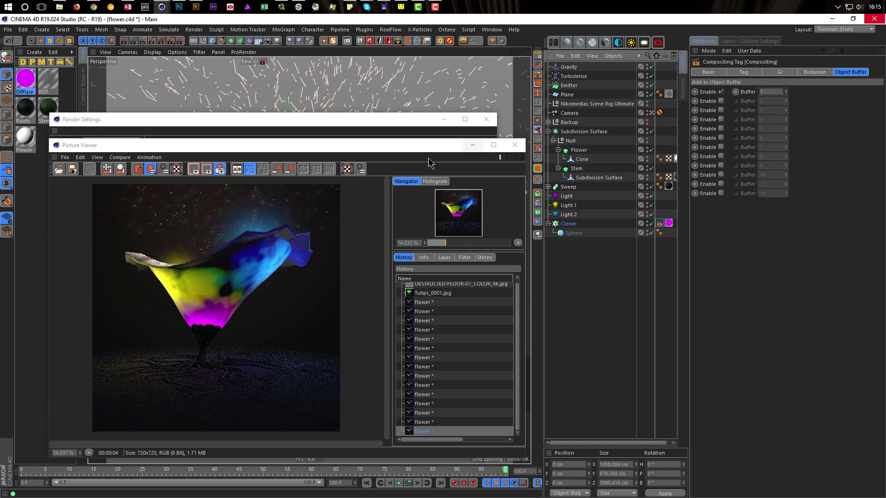
double_click(423, 144)
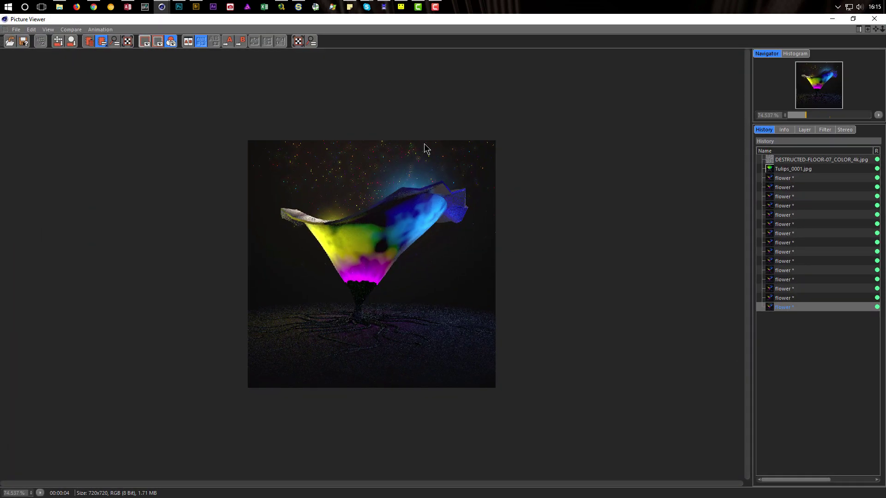
double_click(555, 20)
click(512, 147)
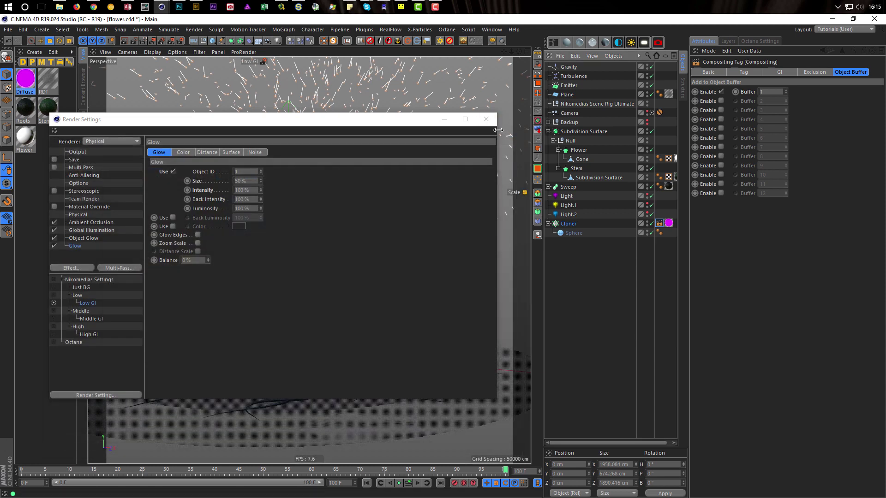
click(487, 120)
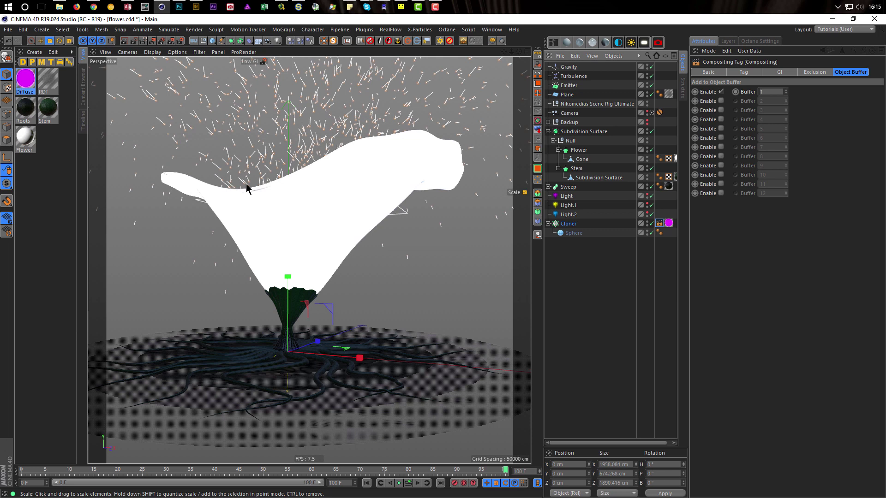
Step: Leave the scene camera and compare the flower's rim up close with the Subdivision Surface off and on
click(652, 112)
alt+drag(375, 157, 322, 393)
alt+drag(236, 372, 287, 389)
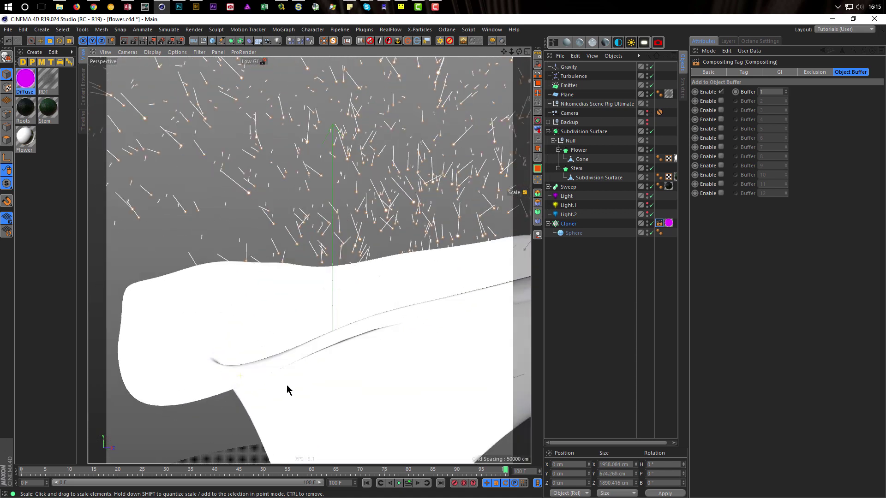
click(652, 133)
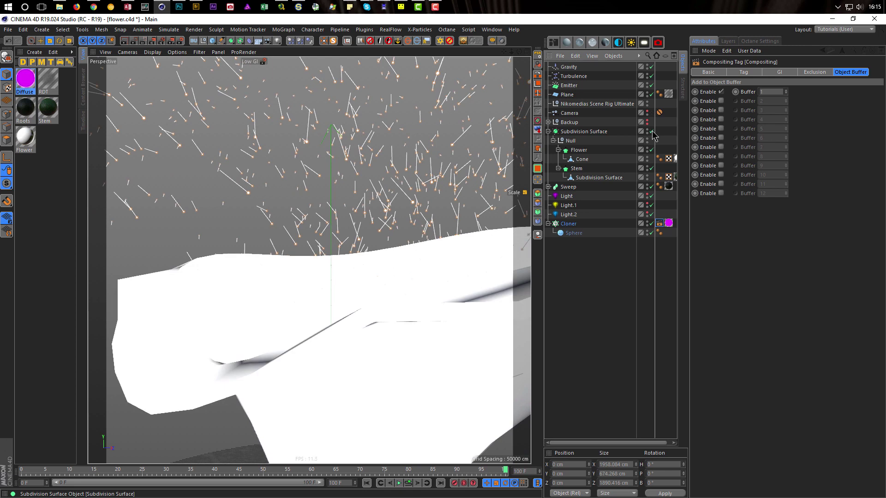
click(652, 132)
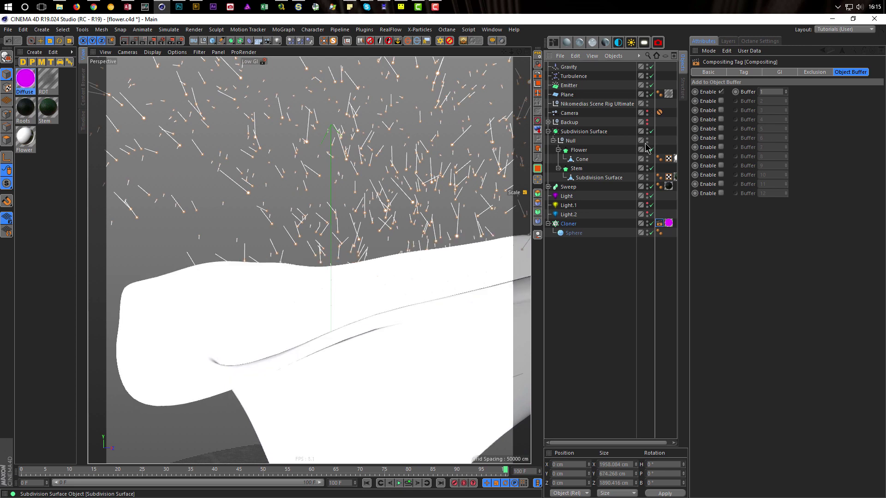
Step: Switch the subdivision smoothing off and on twice with the disableSDS script to check its effect
click(538, 124)
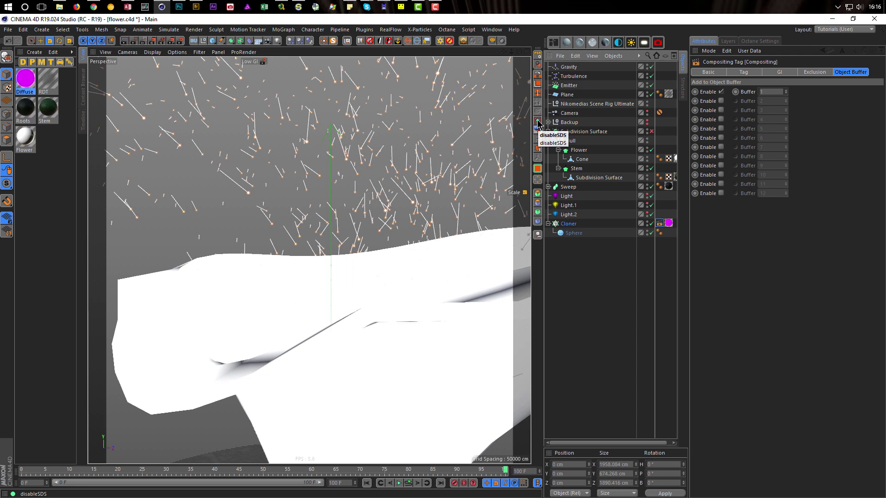
click(537, 124)
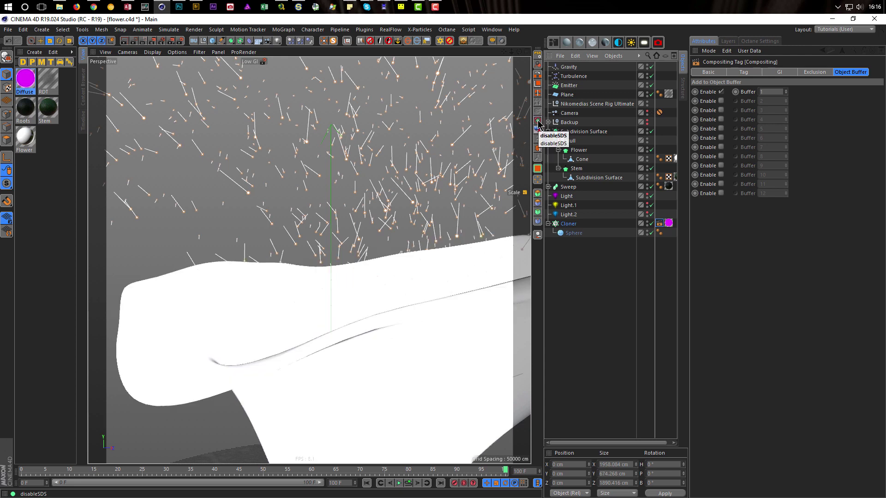
click(537, 124)
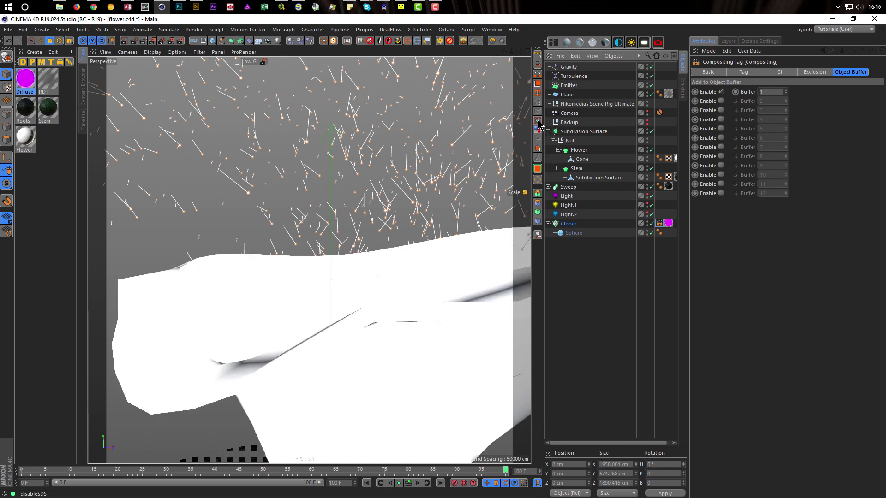
click(538, 124)
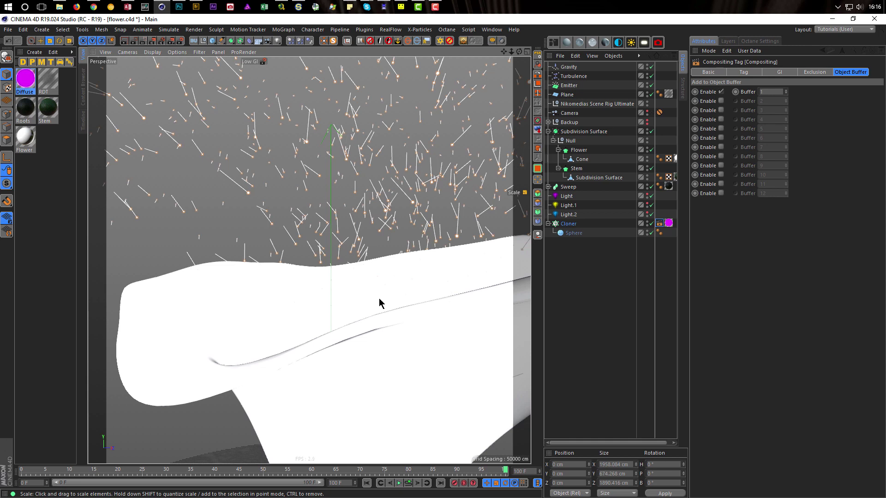
Step: View the whole smoothed flower from another angle and return to the scene camera
scroll(369, 299, down, 6)
alt+middle_drag(359, 299, 281, 255)
alt+drag(281, 255, 310, 241)
alt+right_drag(310, 239, 365, 236)
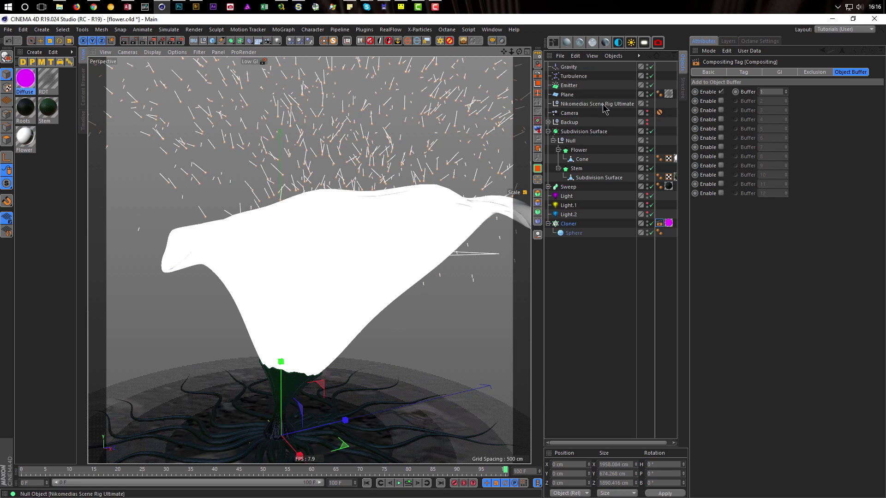
click(651, 112)
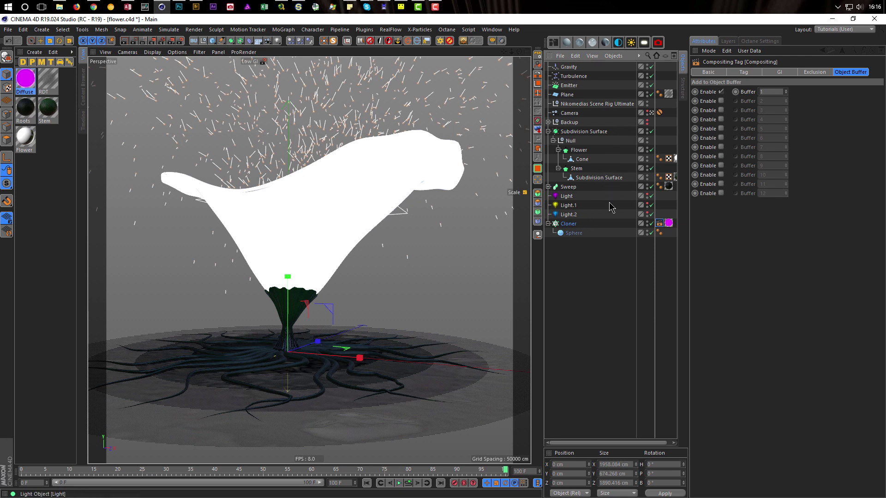
Step: Enable displacement in the RDT material and render the scene in the Picture Viewer
click(48, 81)
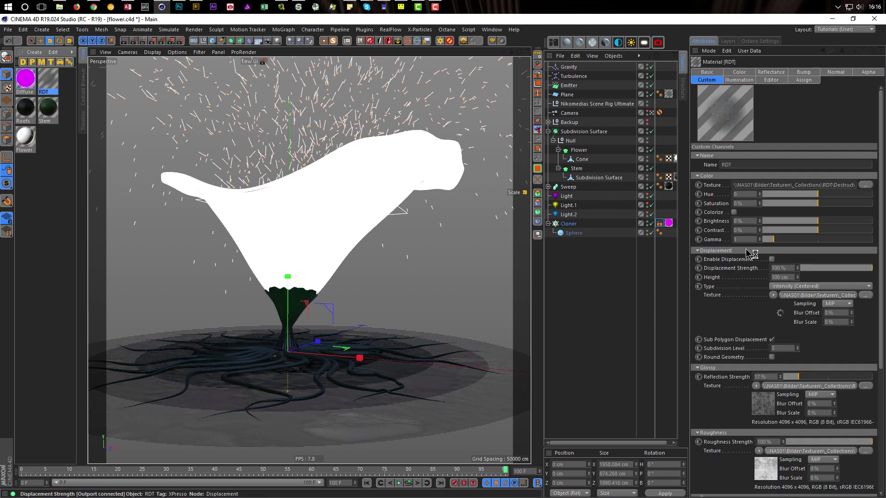
click(772, 260)
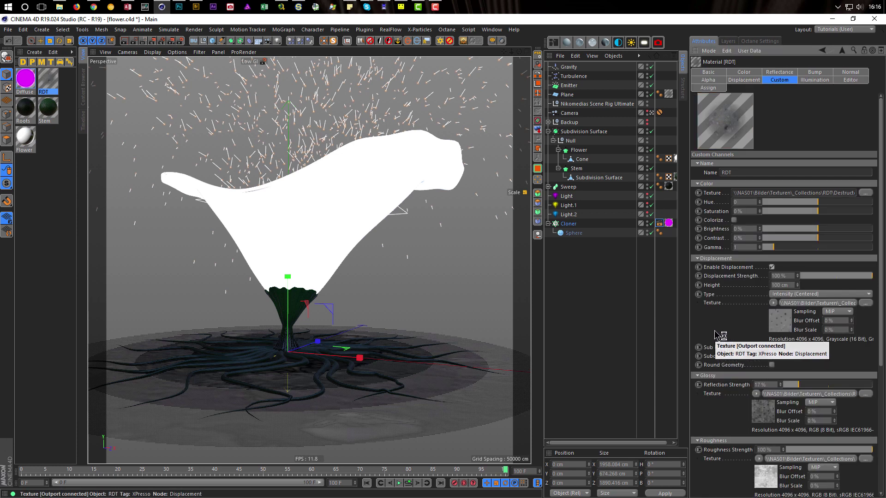
key(shift+r)
drag(436, 150, 697, 140)
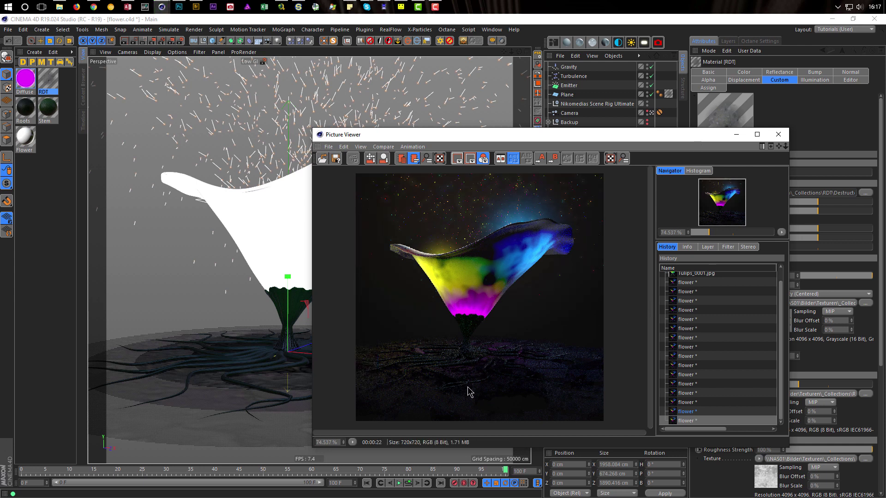
mouse_move(591, 139)
mouse_down()
mouse_move(475, 133)
mouse_move(607, 139)
mouse_up()
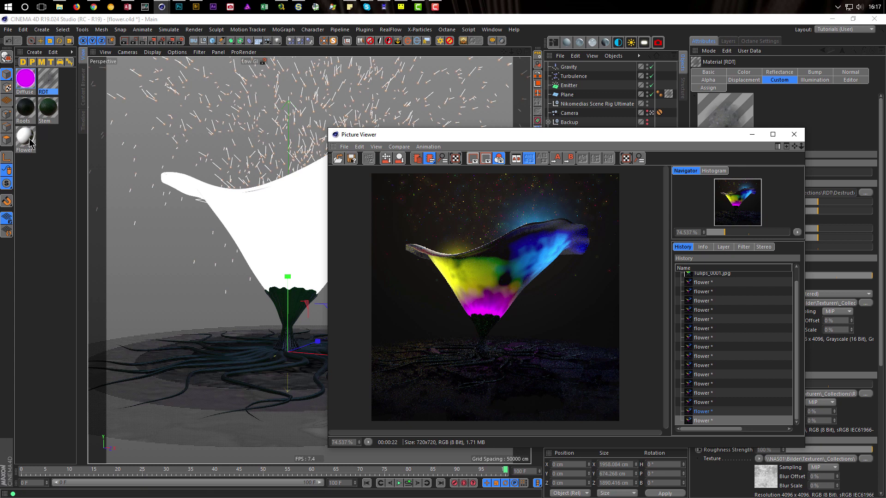
Step: Set the intensity of Light, Light.1 and Light.2 together to 110%
drag(474, 134, 211, 129)
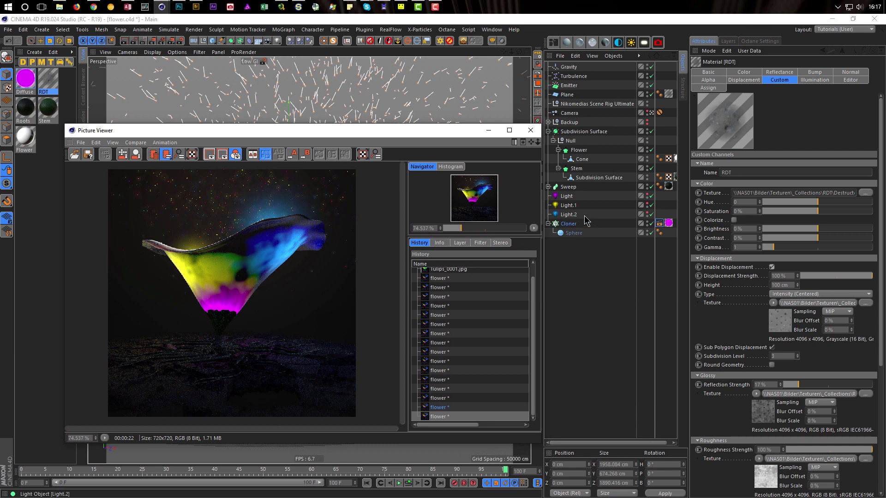
click(569, 215)
shift+click(566, 197)
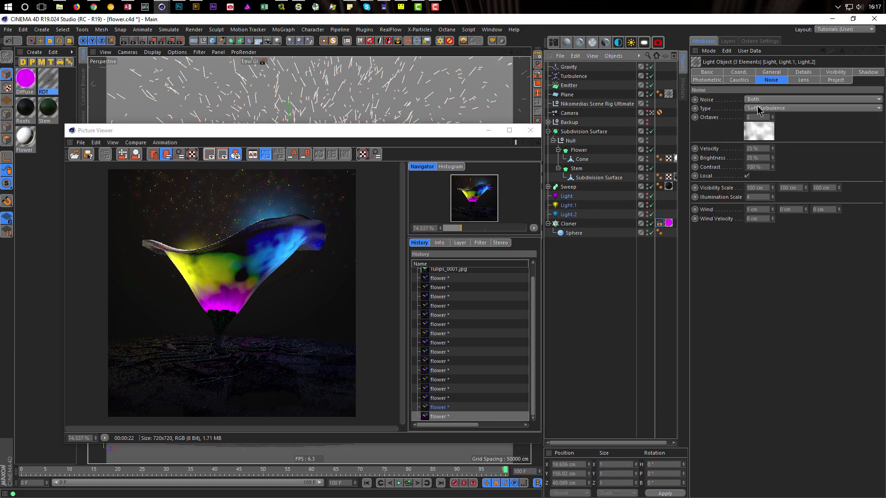
click(771, 73)
drag(755, 151, 703, 183)
text(110)
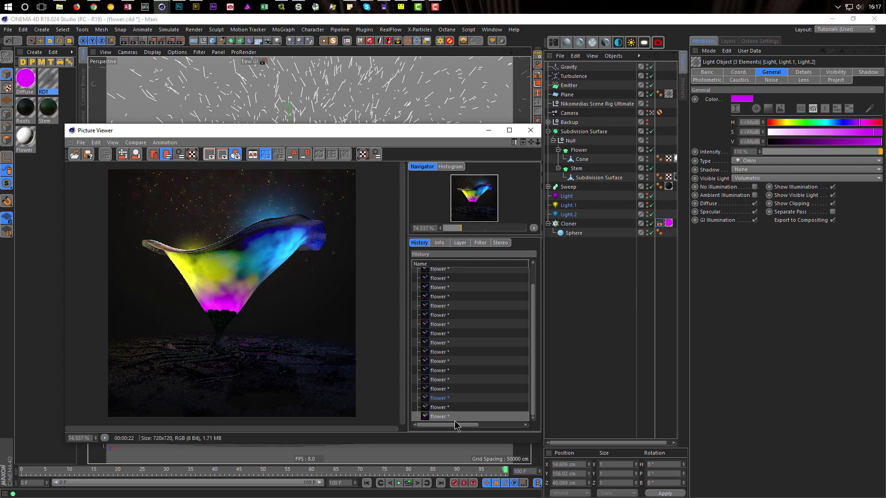
Step: Compare the two latest flower renders in the render history
click(441, 408)
click(441, 415)
click(441, 408)
click(442, 416)
click(441, 408)
click(442, 416)
Step: Make the selected lights visible in the viewport, keeping the render window clear of the object list
drag(447, 134, 699, 143)
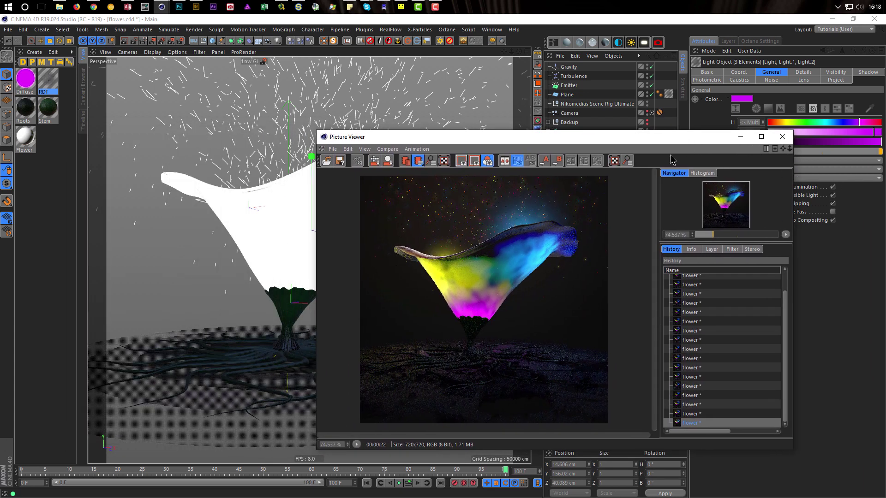
drag(635, 146, 365, 155)
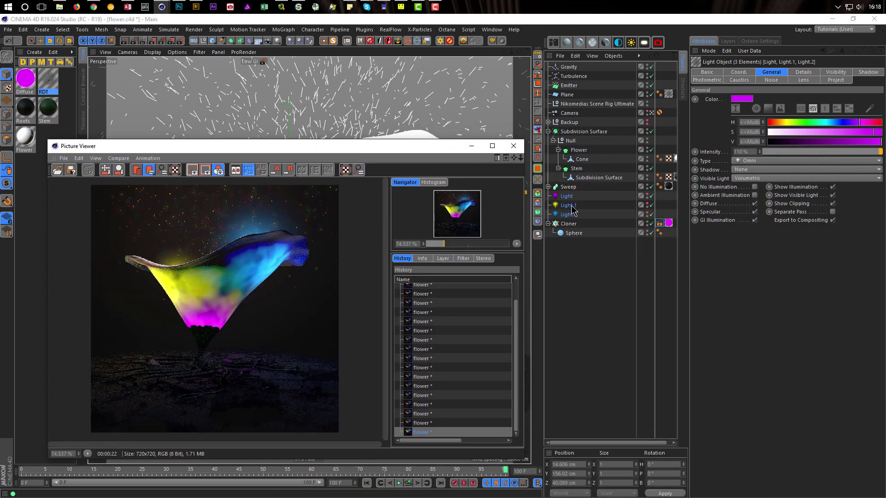
click(648, 194)
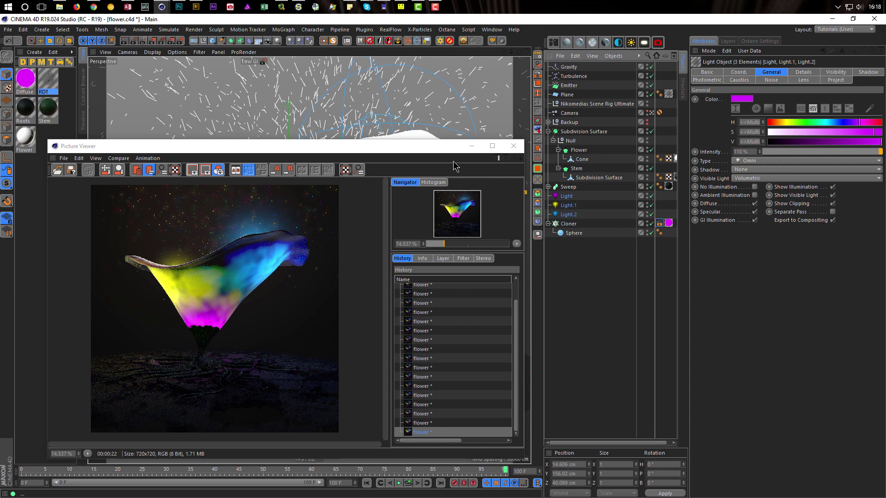
Step: Clear the render window off the object list and move Light.1 to about X -83.6 cm, Y 204.6 cm
drag(443, 151, 747, 162)
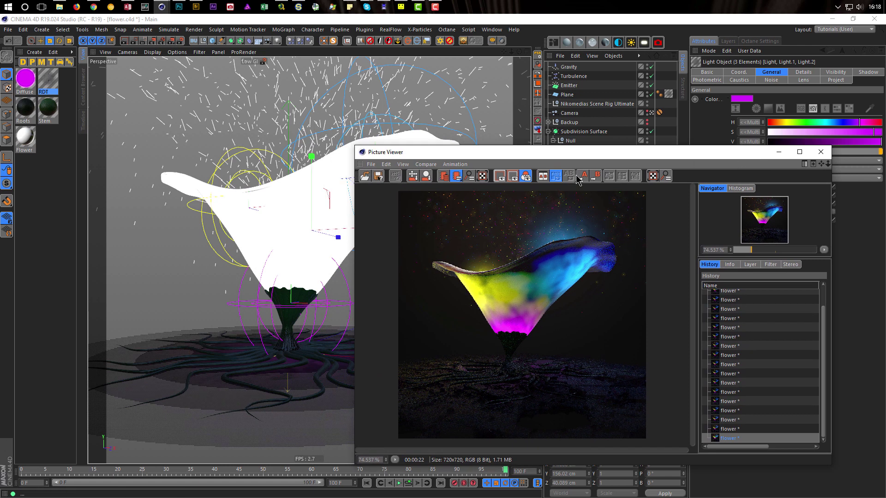
drag(581, 156, 595, 276)
click(571, 206)
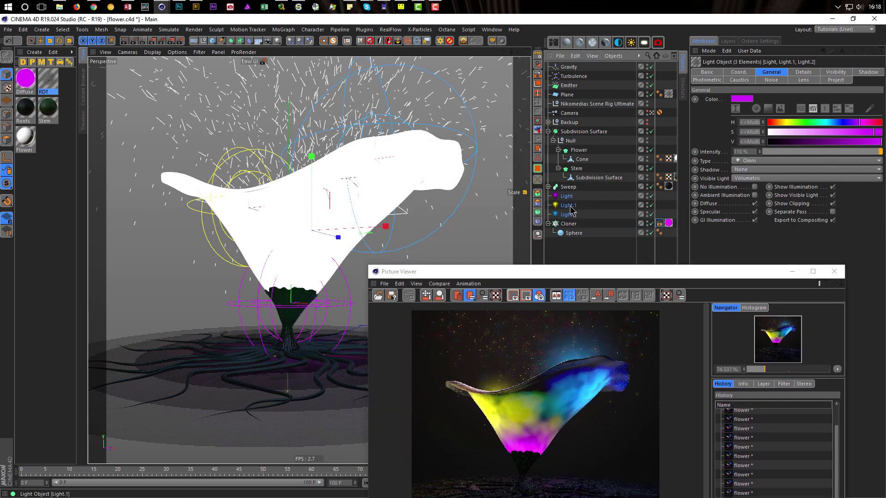
key(e)
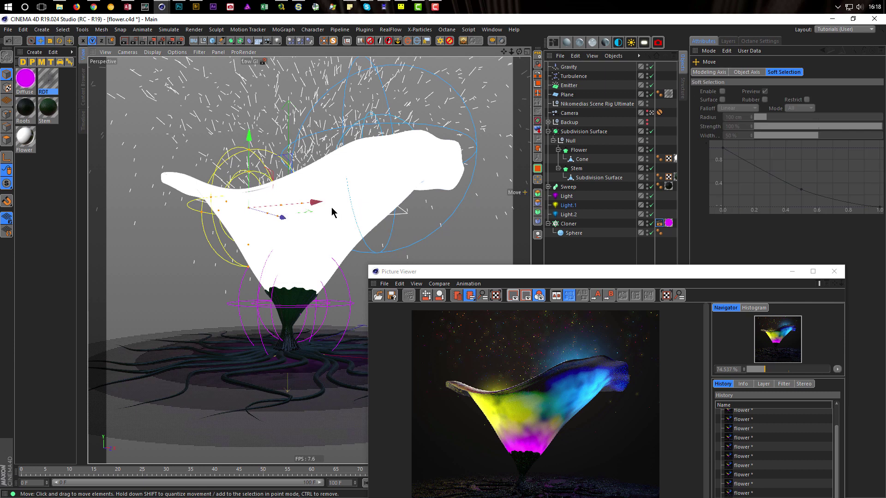
drag(317, 208, 303, 203)
drag(237, 138, 236, 132)
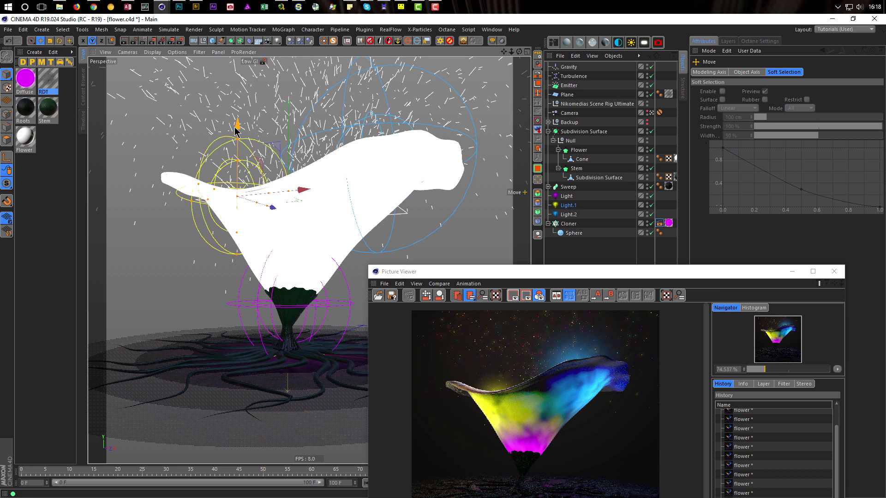
Step: Start an Interactive Render Region, close the Picture Viewer, and fit the region around the yellow-lit half of the flower
click(143, 42)
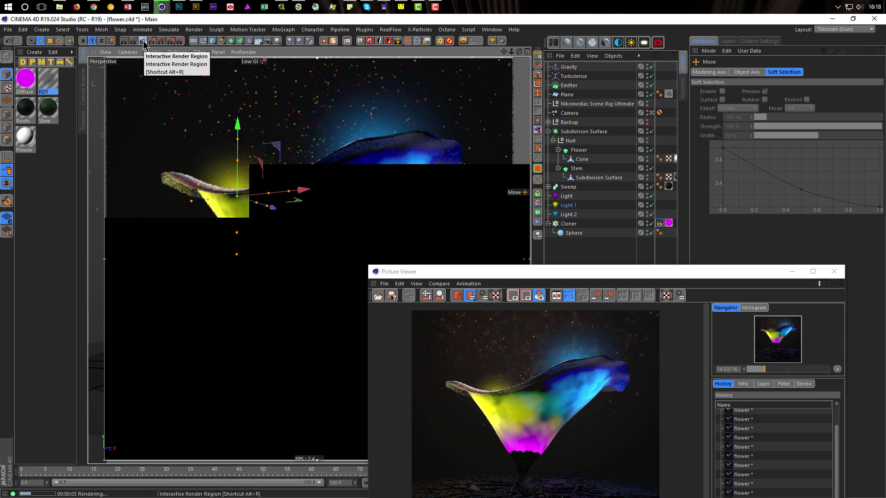
click(144, 44)
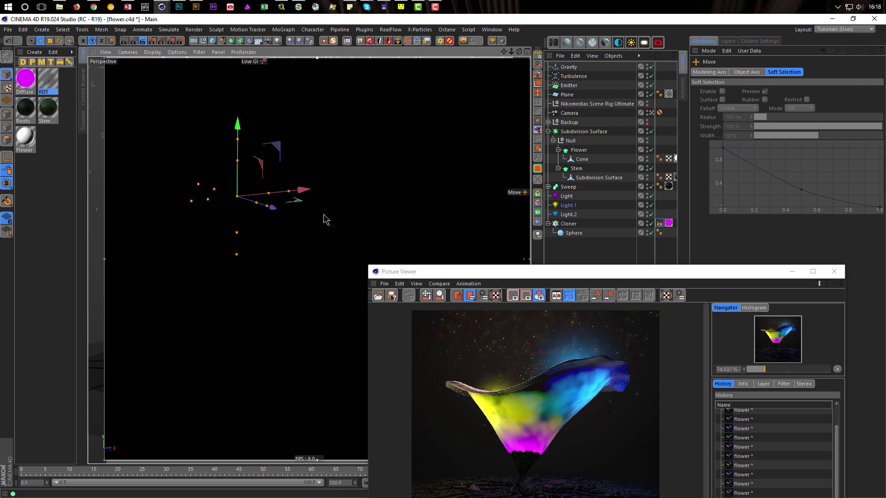
click(834, 272)
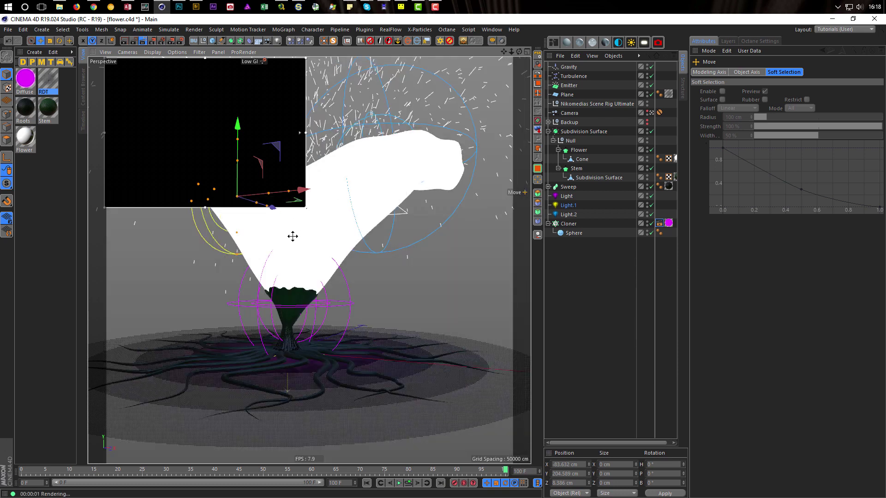
drag(315, 284, 324, 286)
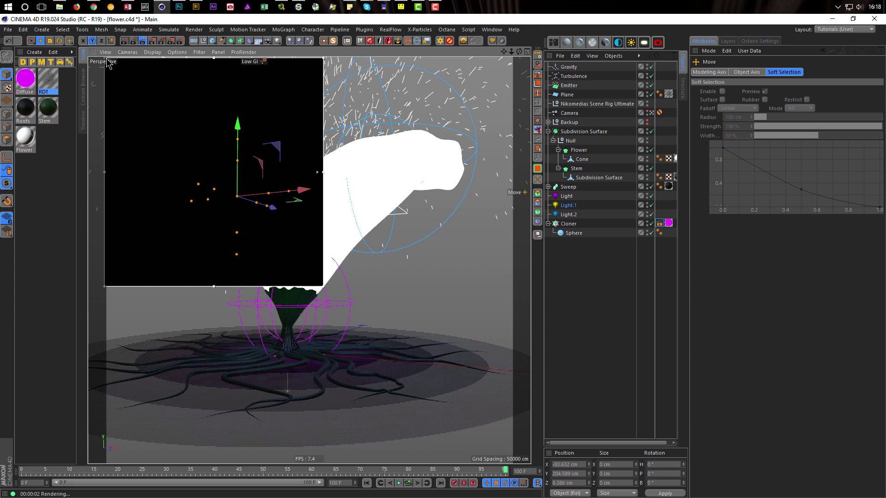
drag(106, 59, 143, 116)
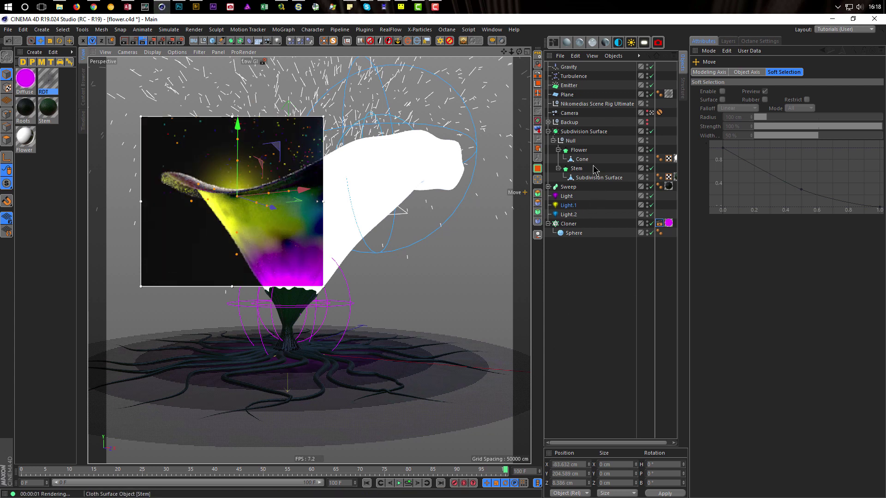
Step: Disable the top-level Subdivision Surface and turn off displacement in the RDT material
click(538, 122)
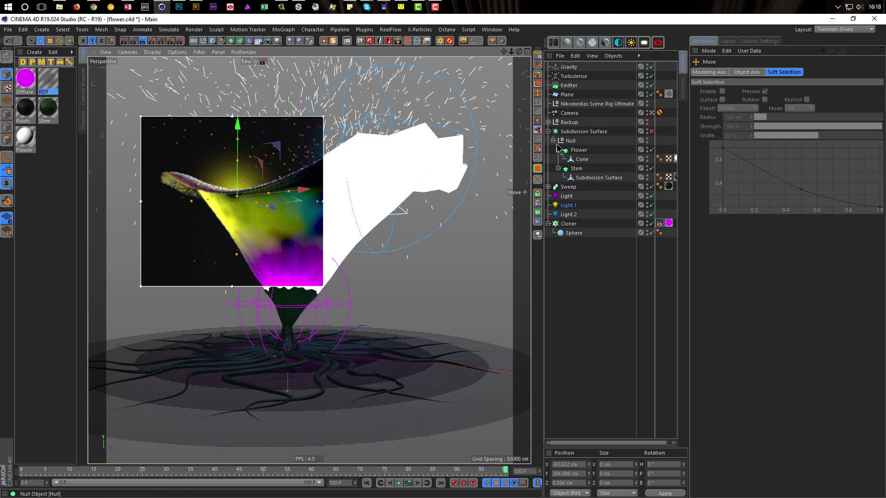
click(48, 78)
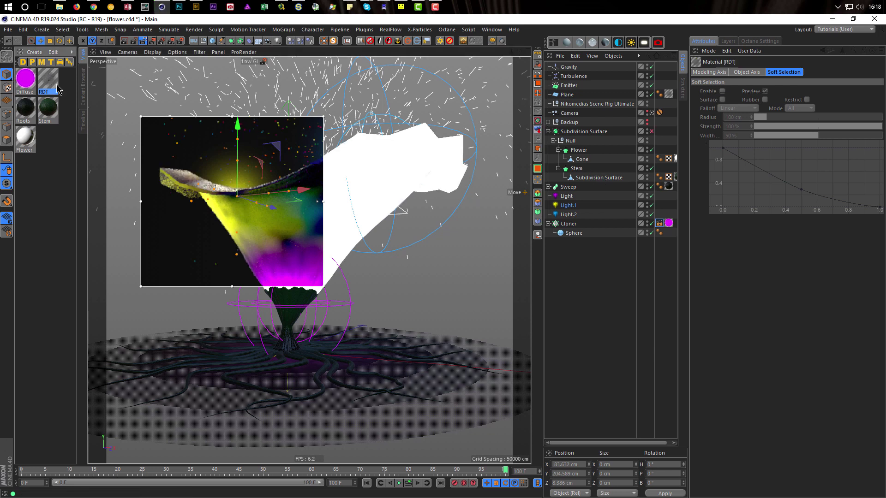
click(772, 268)
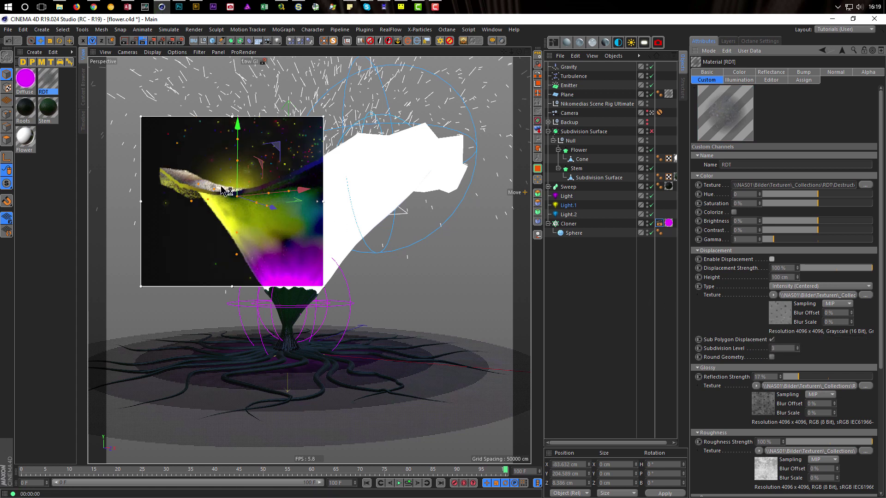
Step: Move Light.1 to about X -95.2 cm and set its decay radius to 70 cm and visible outer distance to 100 cm
click(568, 205)
mouse_move(308, 193)
mouse_down()
mouse_move(288, 192)
mouse_move(297, 195)
mouse_up()
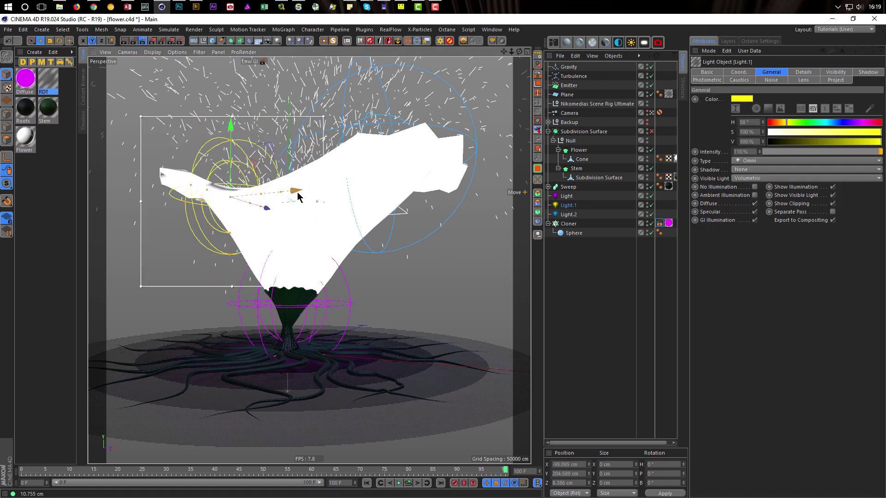
click(804, 72)
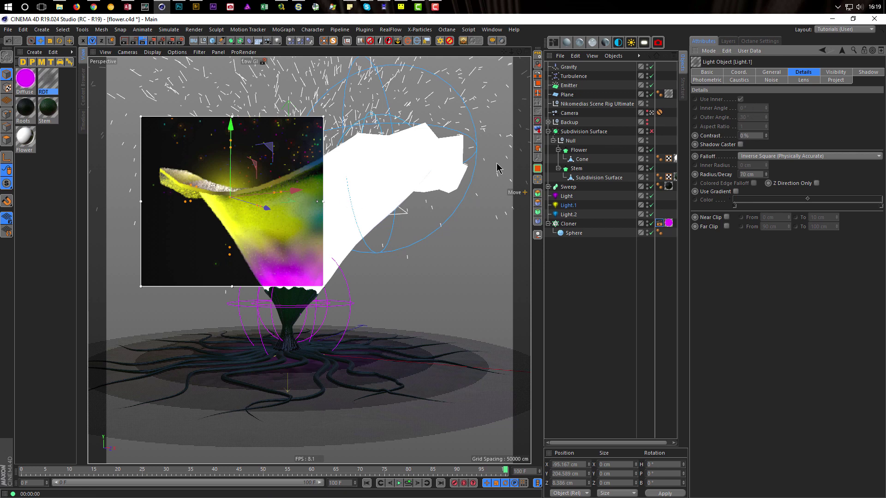
click(833, 74)
click(770, 155)
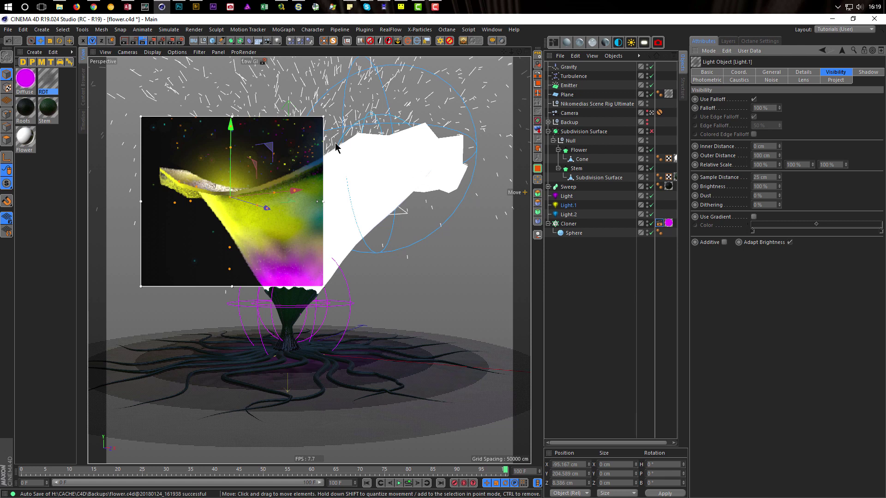
Step: Extend the render region across the whole flower and set the noise brightness of Light, Light.1 and Light.2 to 25%
drag(379, 200, 501, 204)
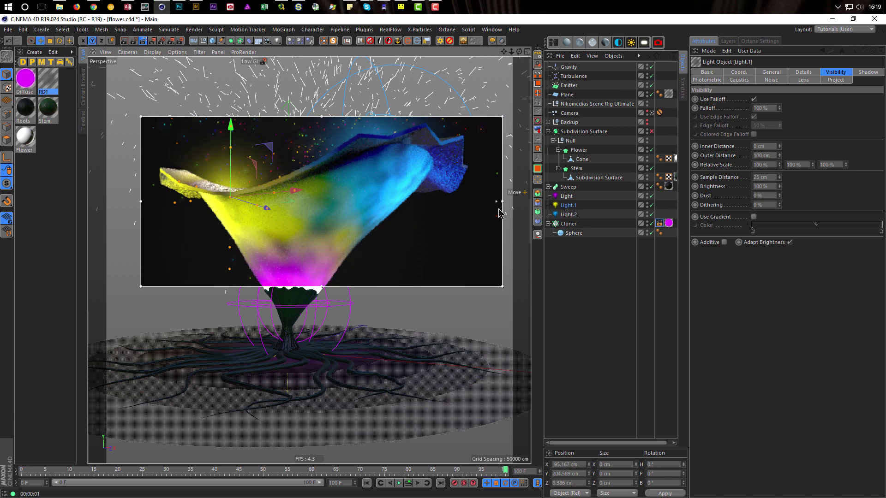
drag(322, 283, 322, 303)
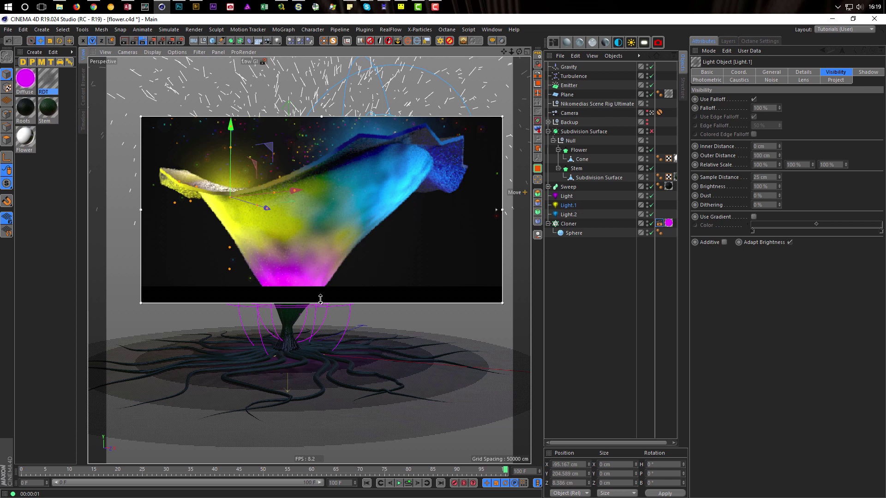
ctrl+click(566, 196)
ctrl+click(568, 215)
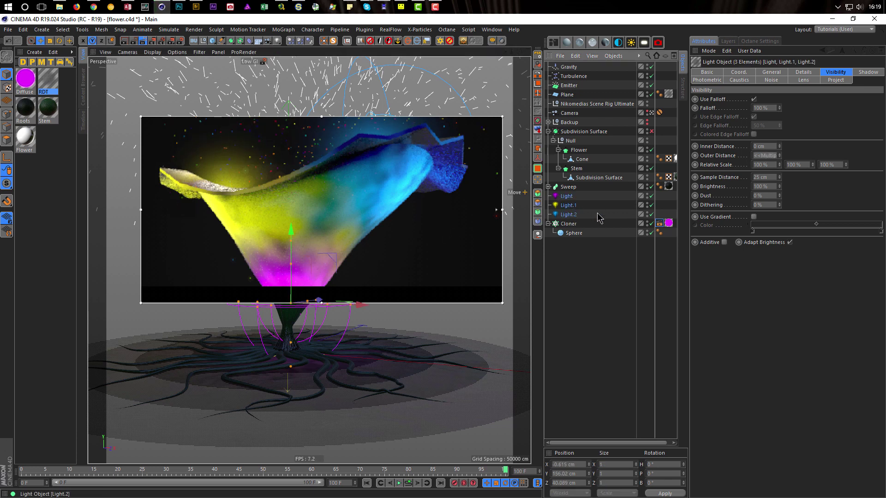
click(771, 79)
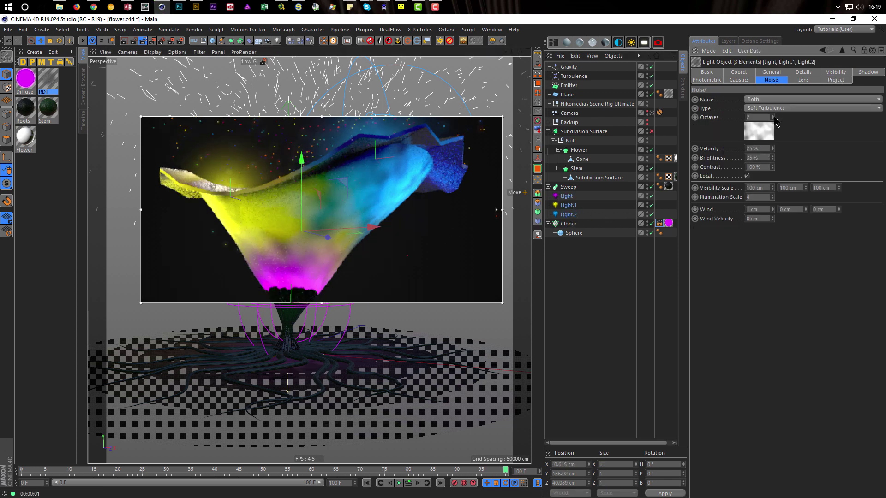
click(759, 158)
text(25)
key(Return)
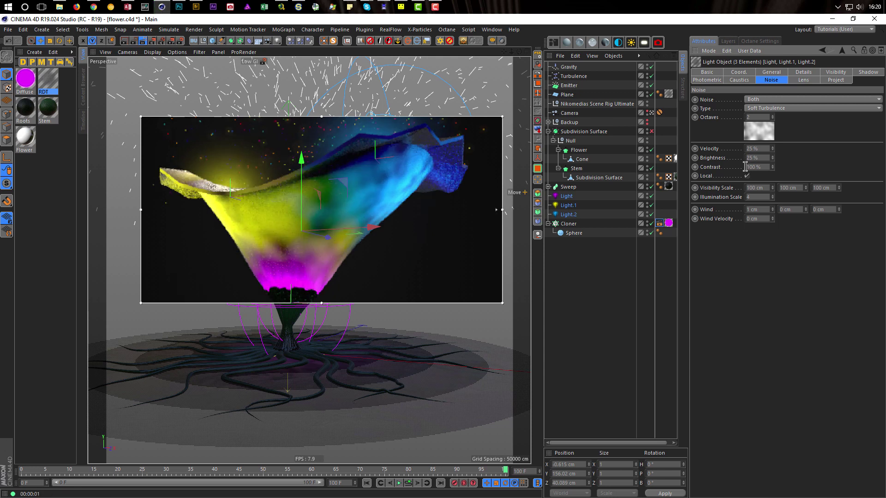
Step: Try noise contrast values of 150% and 80% on the three lights
click(773, 168)
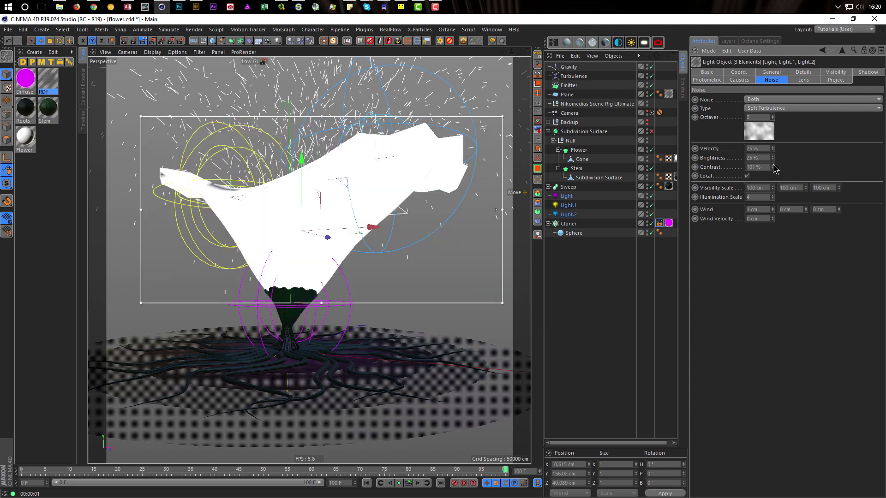
double_click(764, 167)
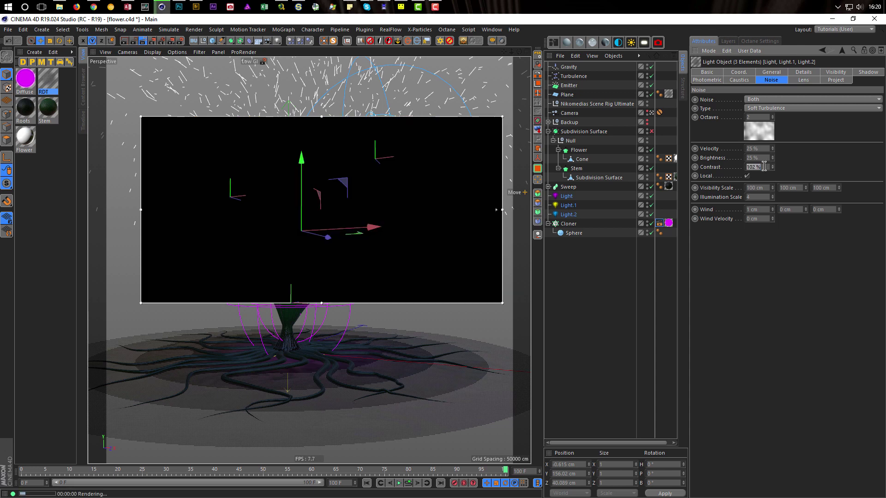
text(150)
key(Return)
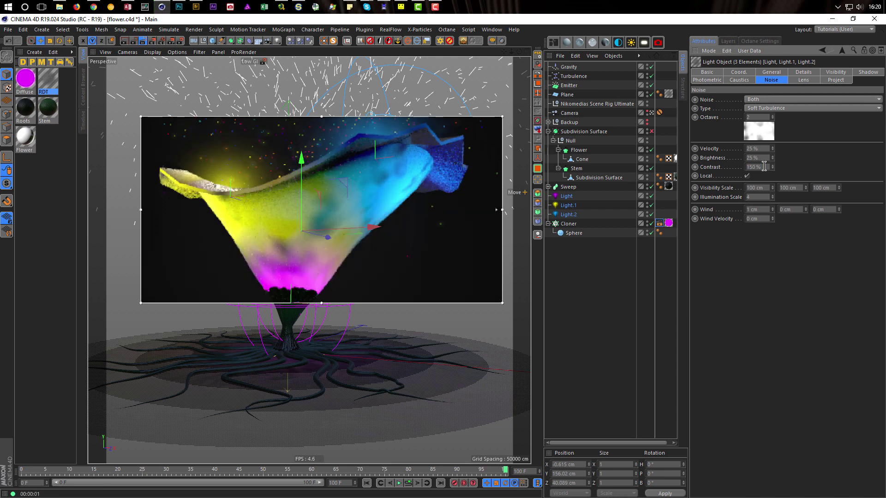
drag(765, 167, 719, 170)
text(80)
key(Return)
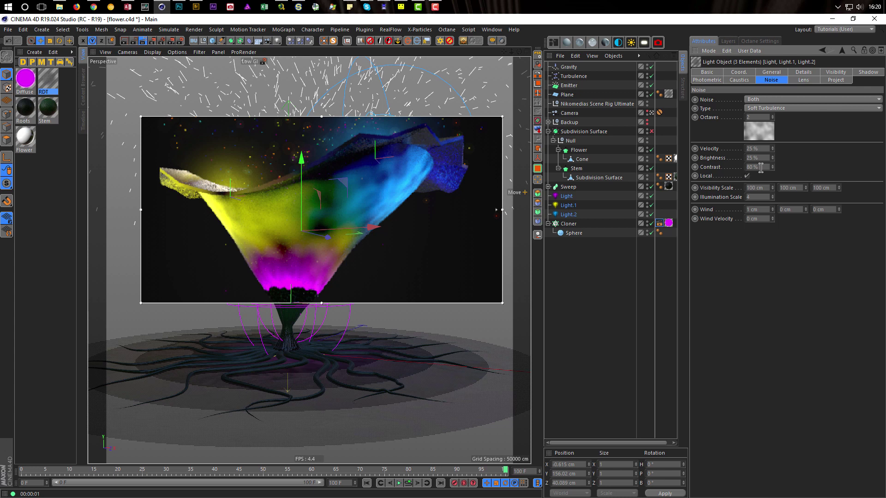
Step: Set the three lights' noise contrast to 90% after trying 30%, and use Soft Turbulence with 4 octaves
text(30)
key(Return)
text(90)
key(Return)
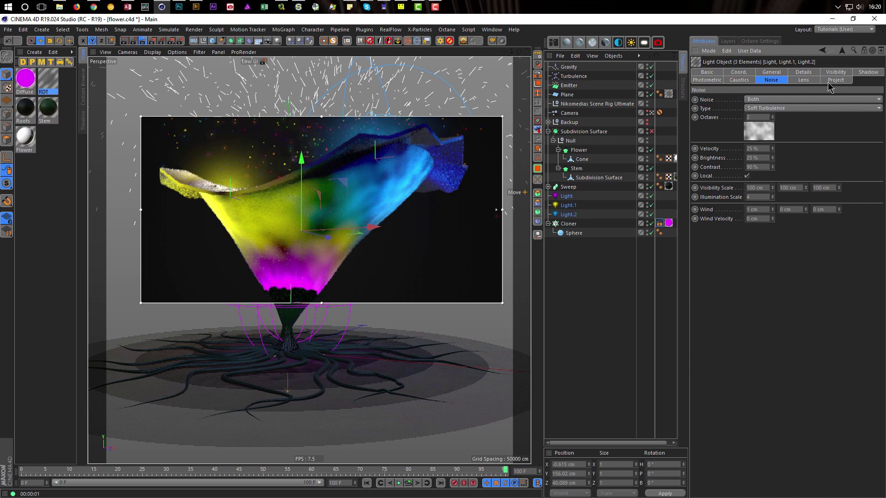
click(776, 109)
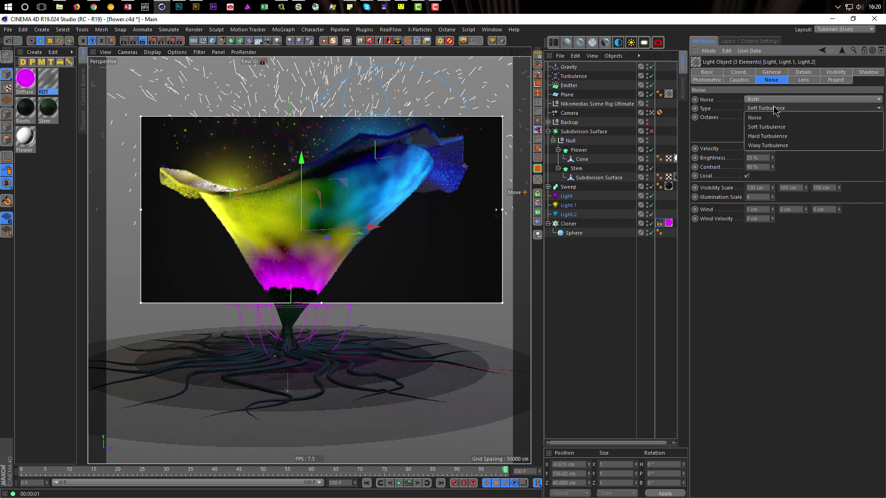
click(767, 127)
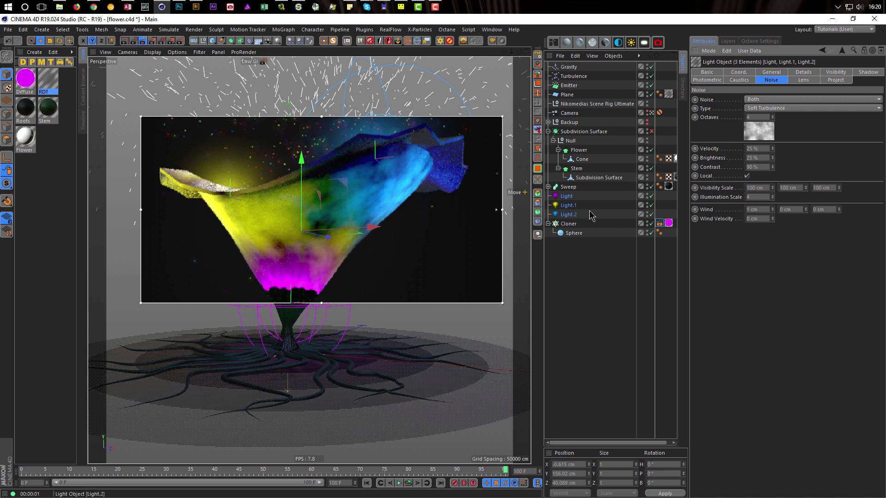
Step: Move only Light.1 back toward the flower's centre and slightly up, to about X -80.6 cm, Y 207.8 cm
click(571, 205)
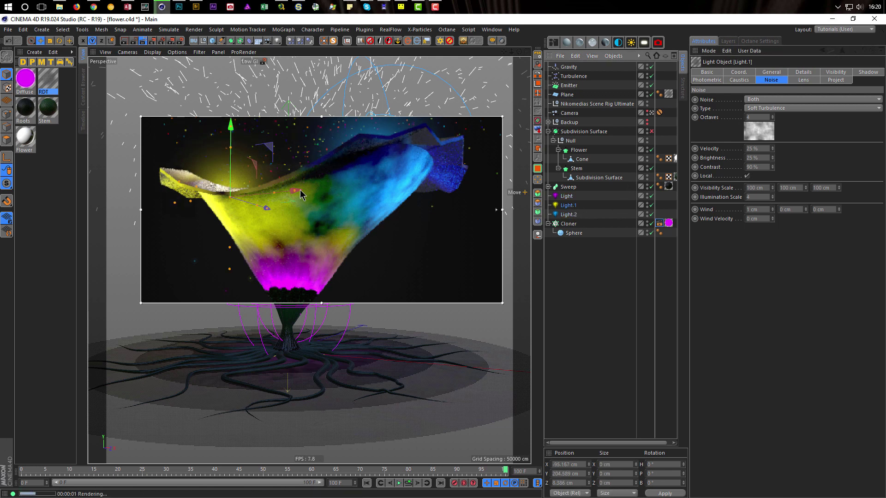
drag(299, 192, 309, 196)
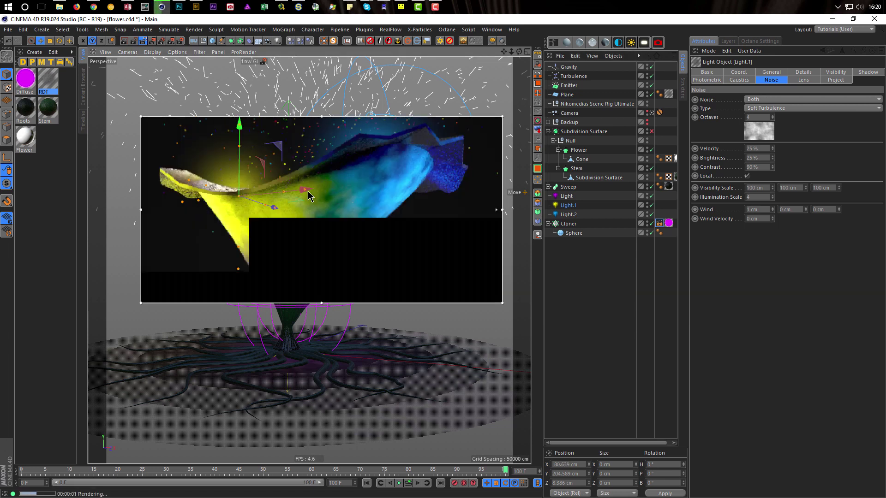
drag(306, 189, 306, 192)
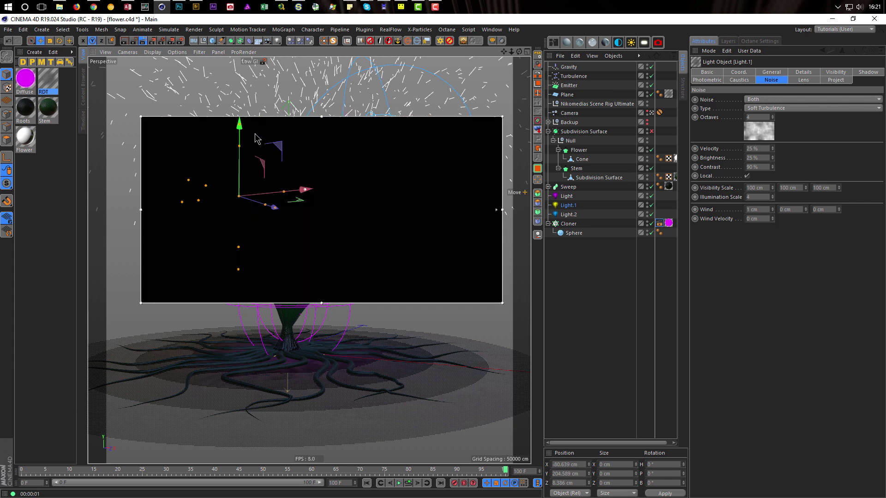
drag(241, 123, 240, 119)
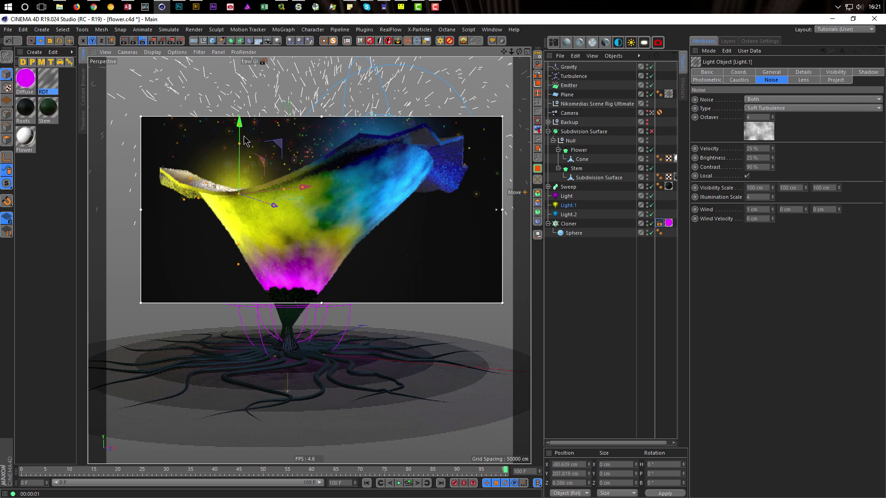
Step: Extend the render region down over the stem and raise the Stem material's diffuse color value to 40%
drag(322, 303, 376, 365)
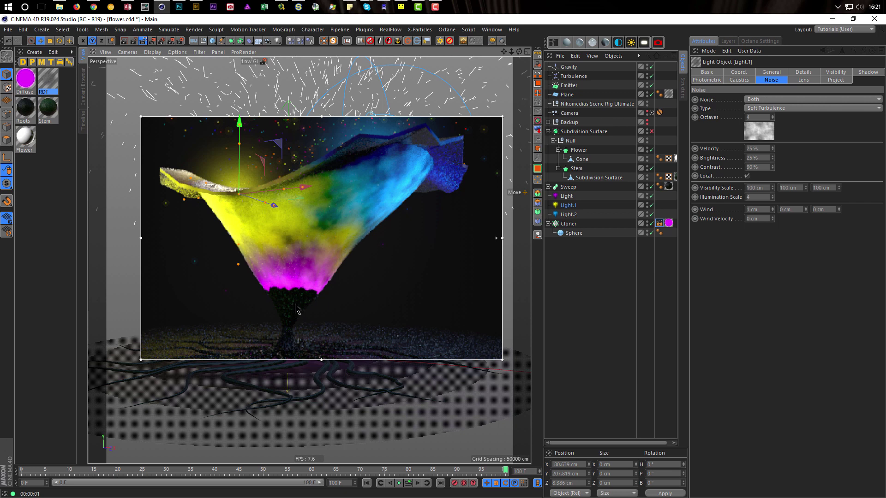
click(48, 109)
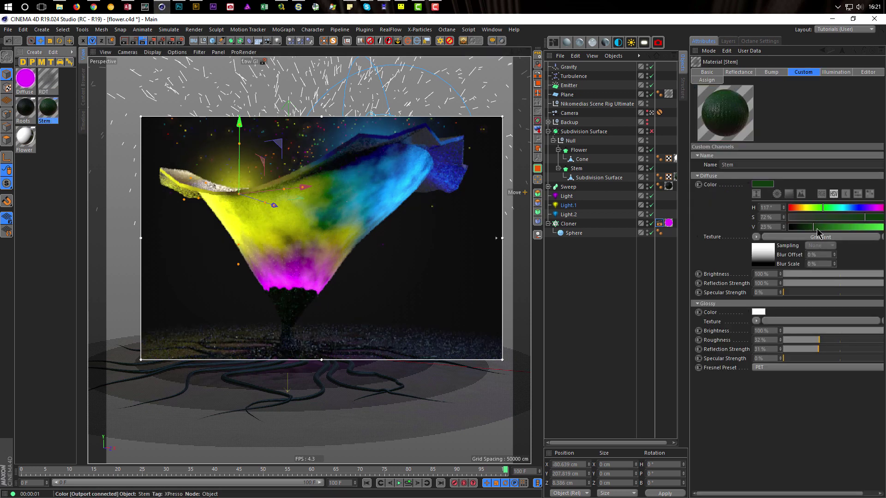
drag(815, 228, 830, 227)
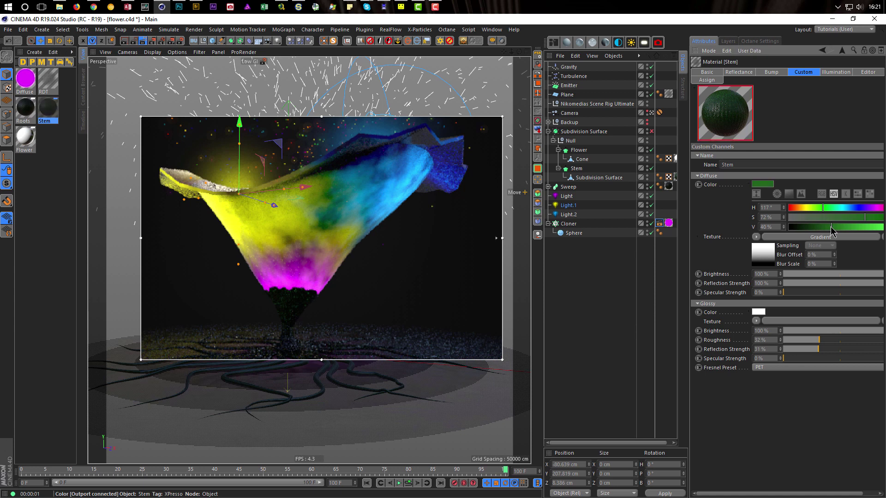
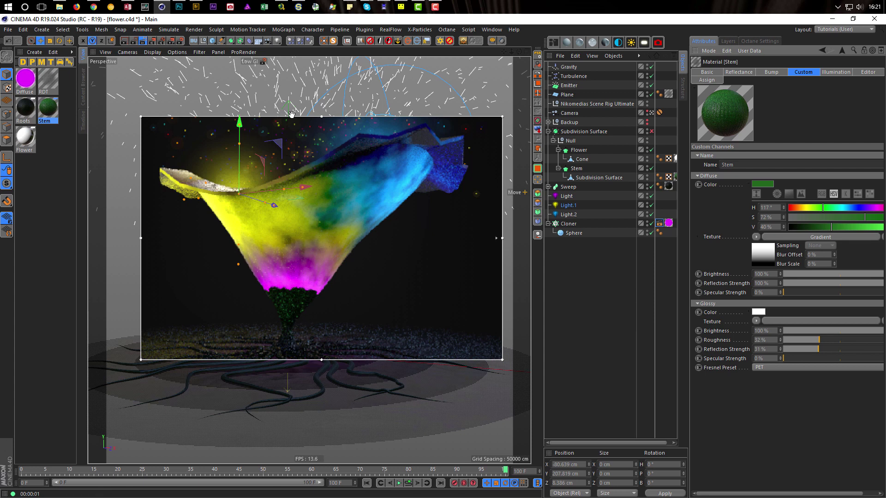
Step: Turn off the interactive render region and save the scene
click(144, 44)
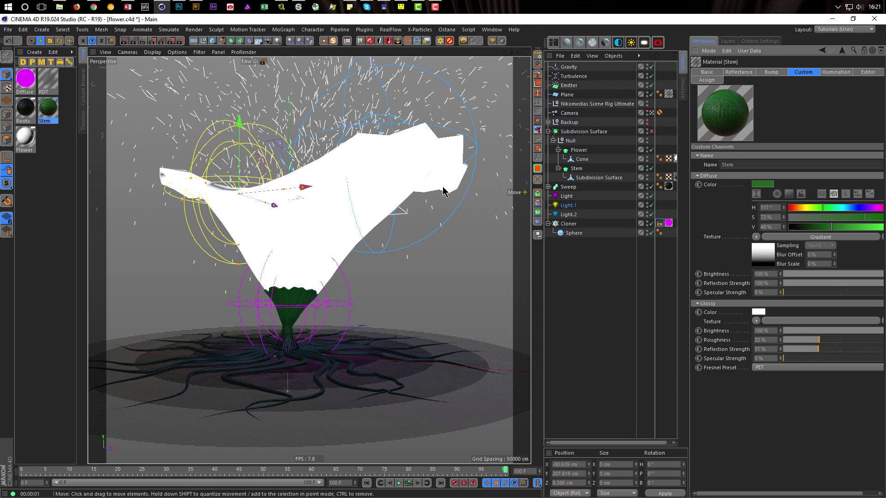
key(ctrl+s)
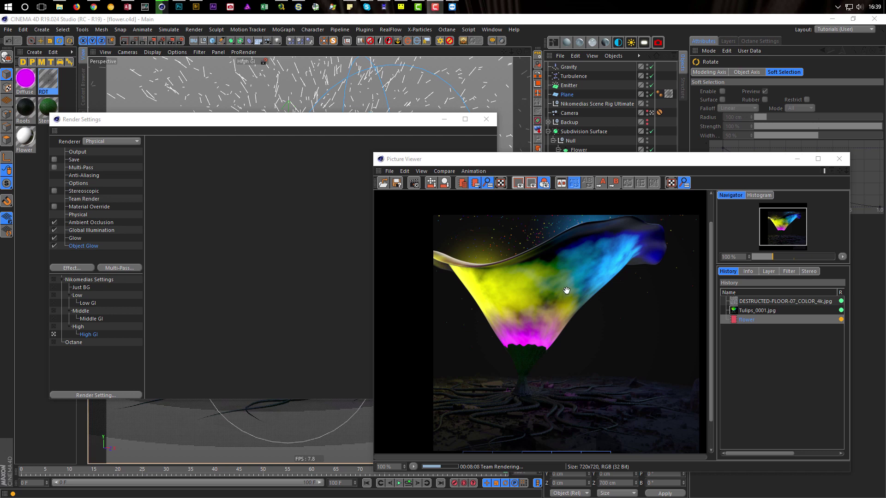
Step: Compare the flower render with Tulips_0001.jpg in the Picture Viewer, and stop the running render while closing the render windows
click(761, 311)
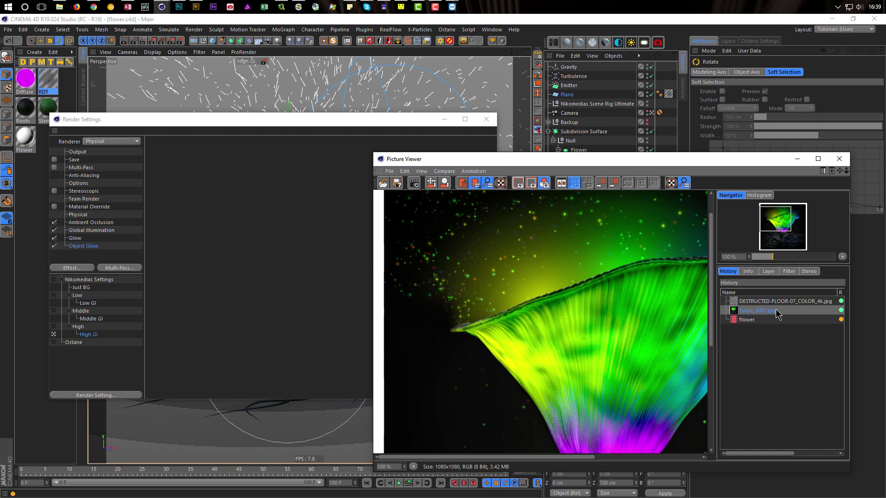
click(756, 320)
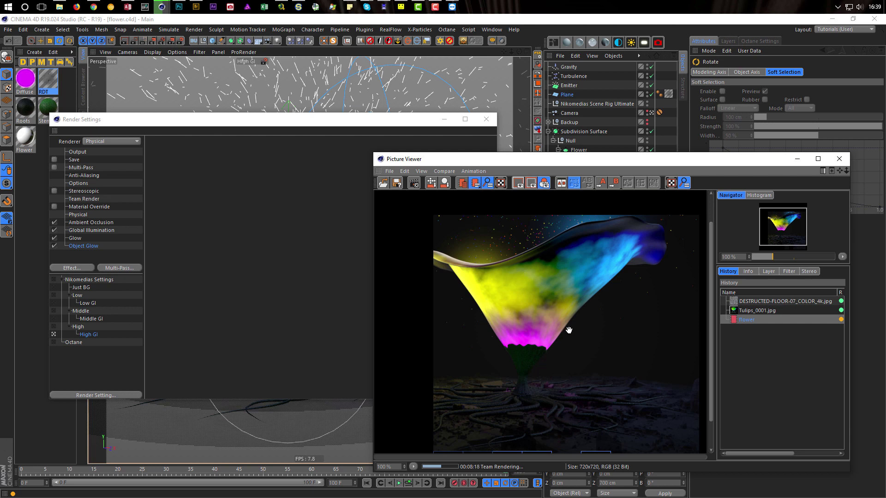
click(839, 158)
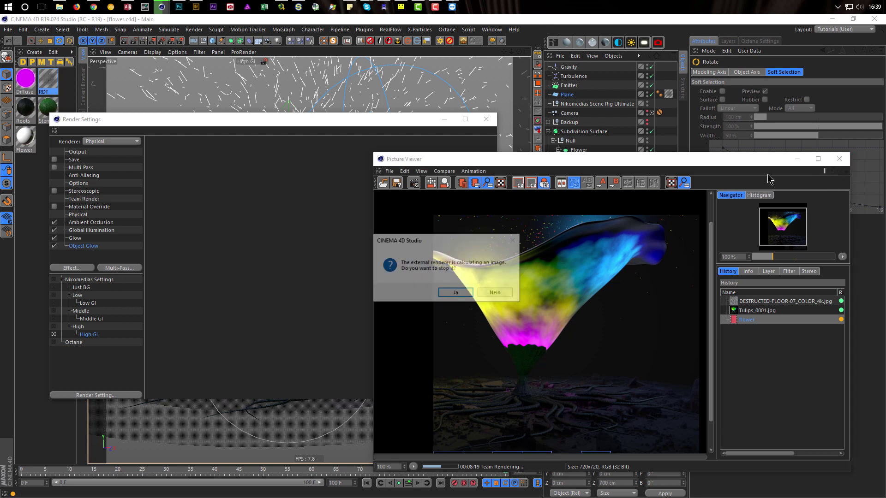
click(456, 294)
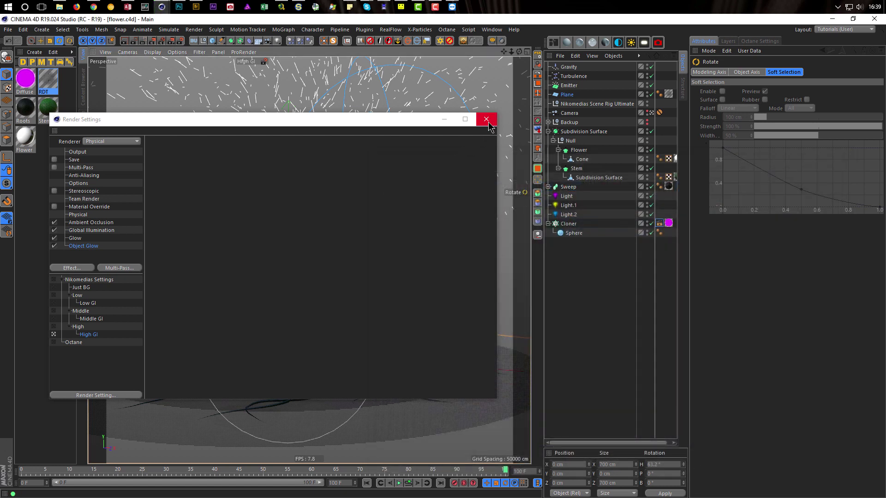
click(485, 119)
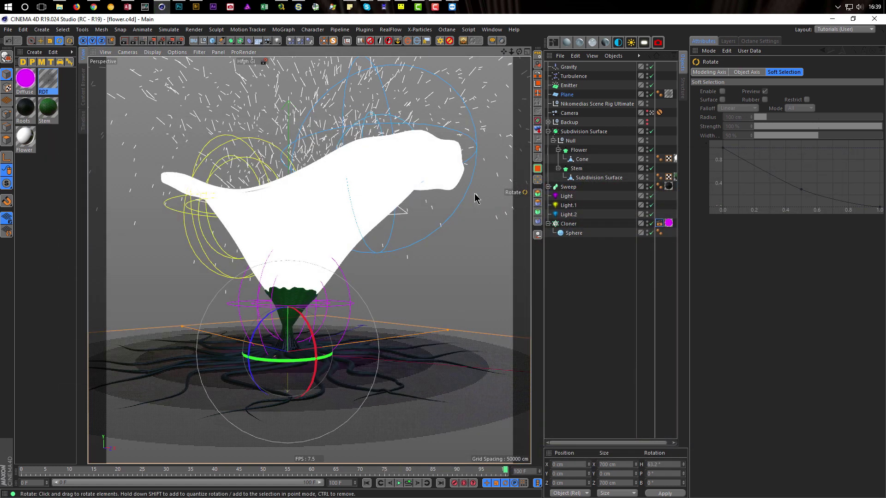
Step: Switch the active render setting to Low GI and turn the interactive render region back on
click(263, 60)
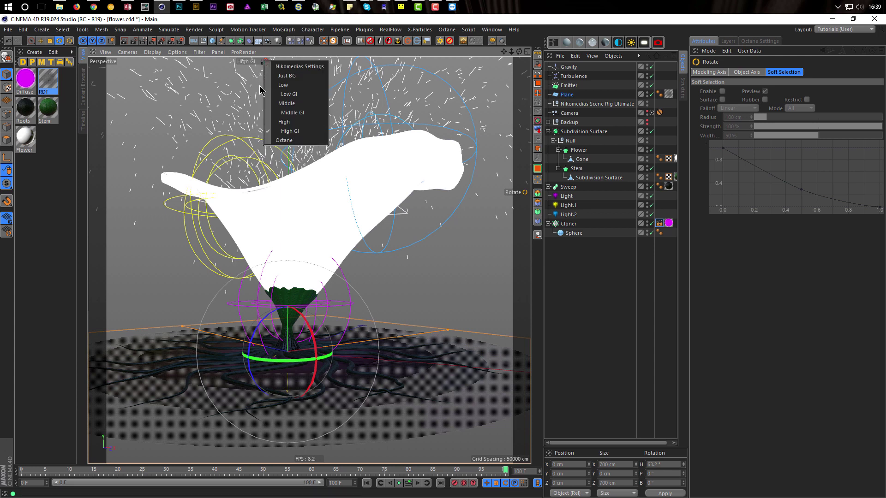
click(278, 95)
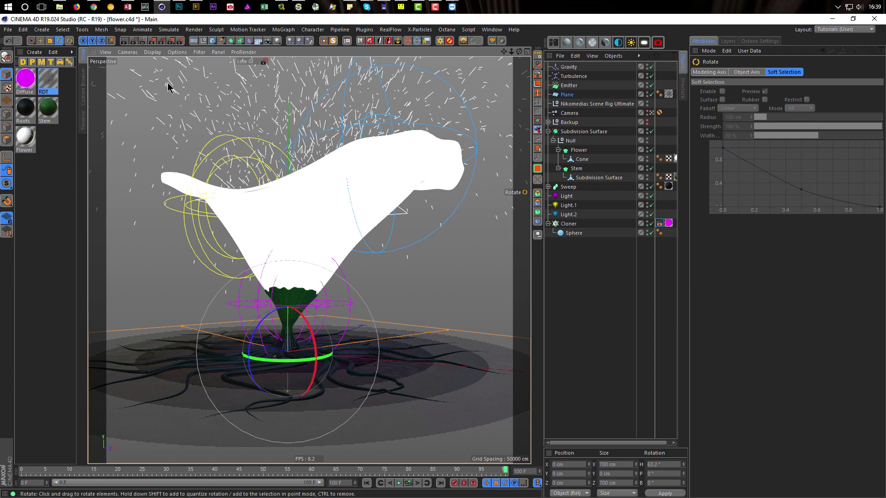
click(143, 41)
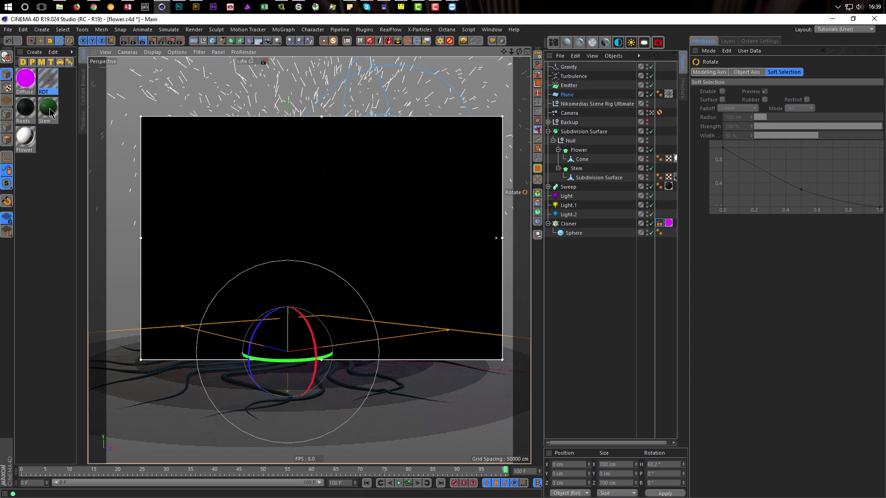
double_click(27, 136)
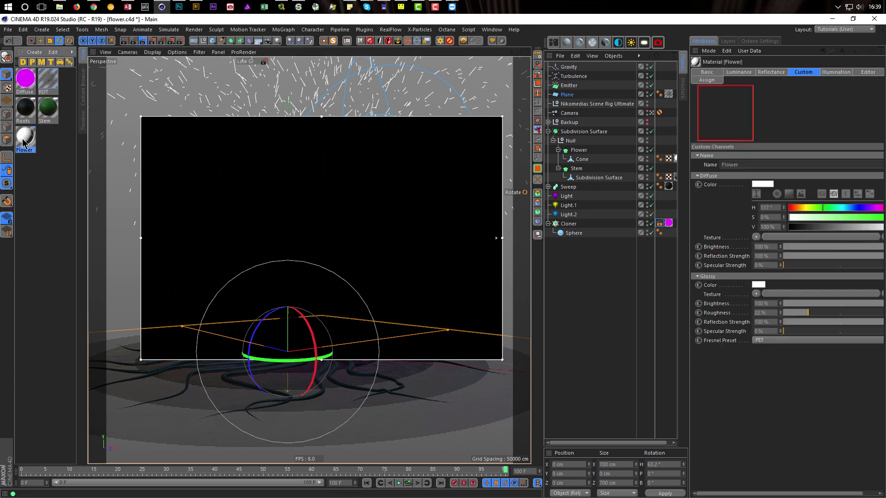
drag(206, 69, 473, 111)
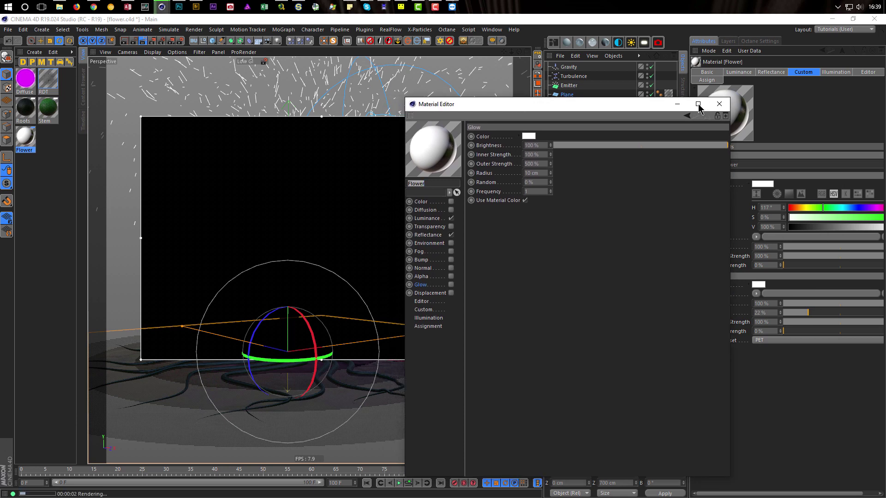
click(720, 106)
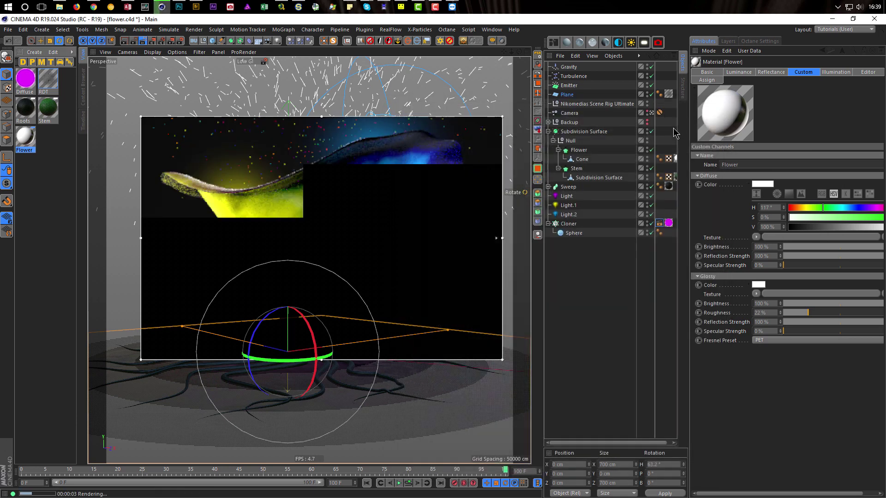
Step: Disable the Subdivision Surface and raise the render region's lower edge so it covers the flower without the ground
click(538, 122)
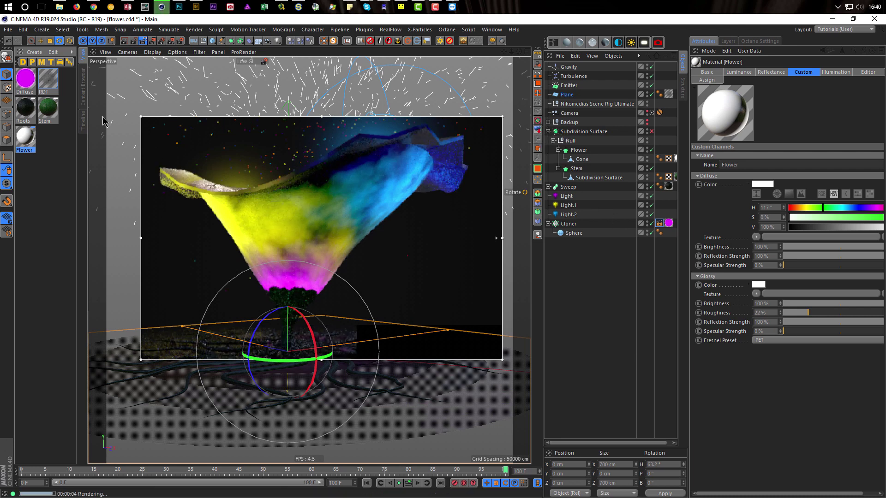
click(48, 81)
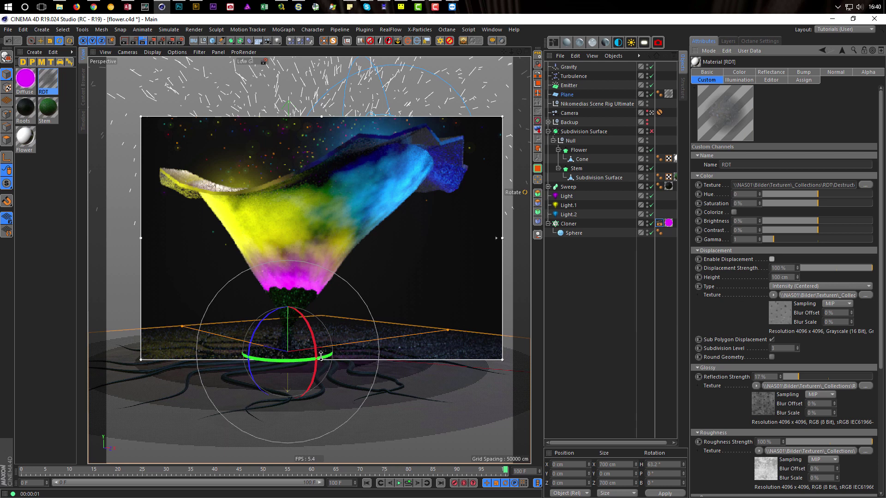
drag(322, 360, 322, 317)
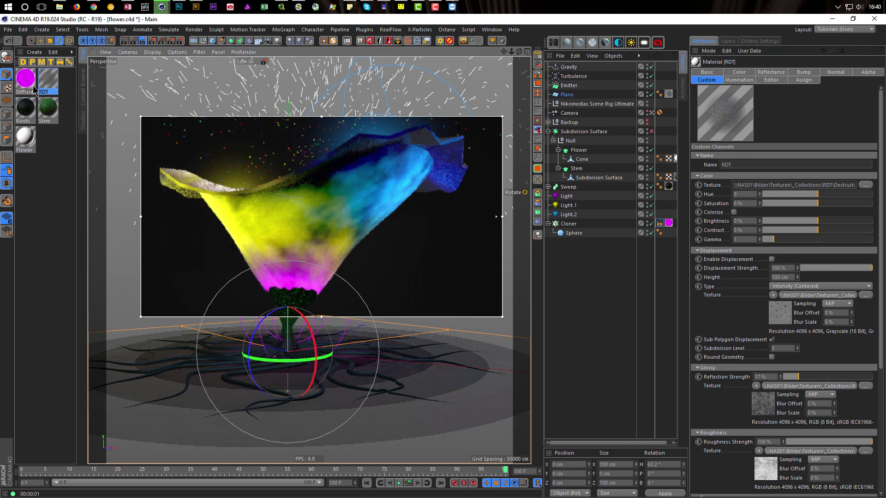
Step: Open the Flower material's Bump channel and use a Gradient shader as its texture
double_click(25, 138)
drag(271, 61, 645, 94)
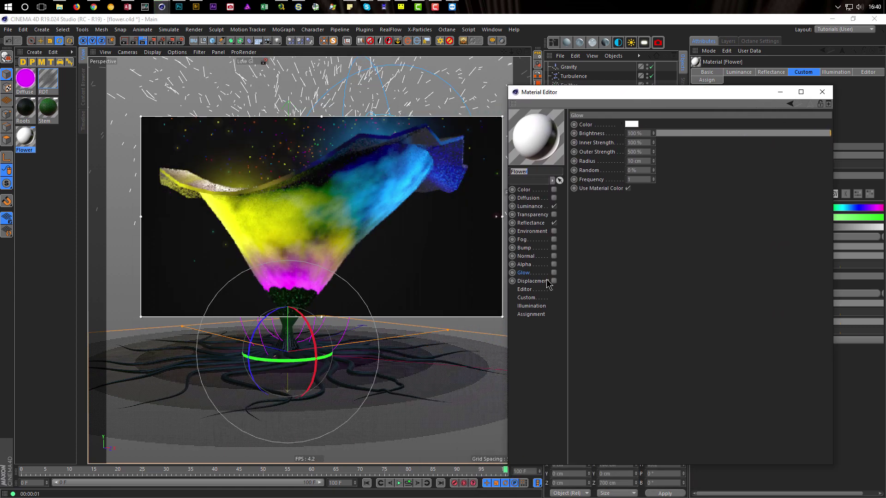
click(524, 248)
drag(657, 87, 658, 189)
click(624, 267)
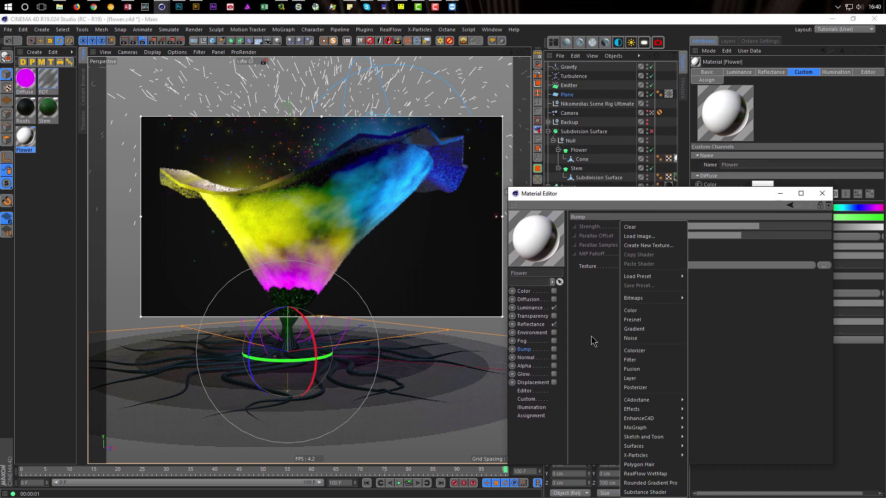
click(622, 327)
click(624, 265)
click(633, 325)
click(631, 293)
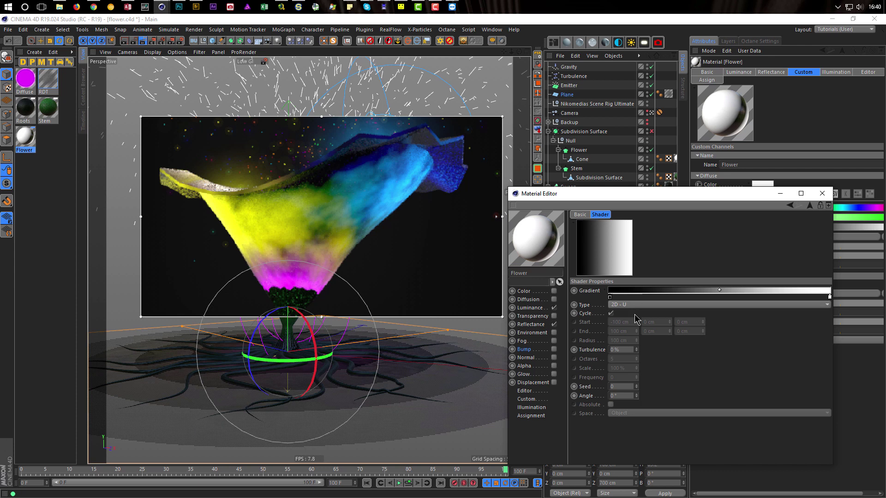
Step: Load the BW preset into the bump gradient to get fine black and white stripes
click(604, 290)
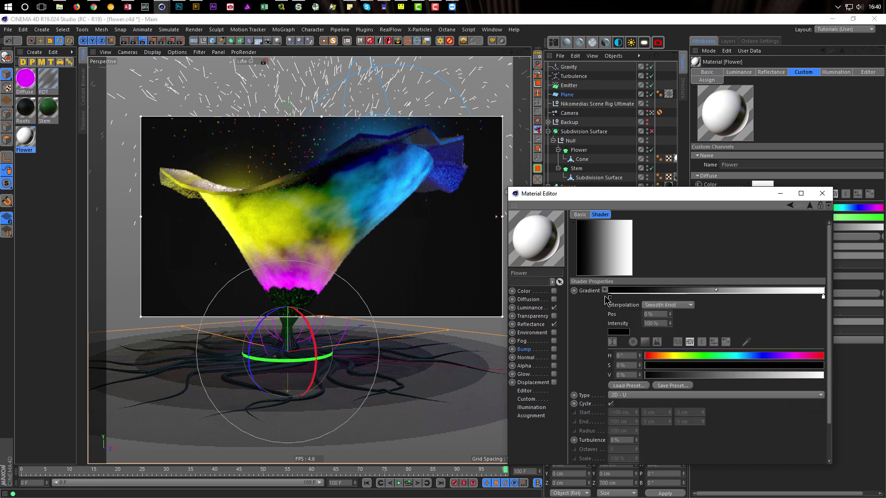
click(600, 389)
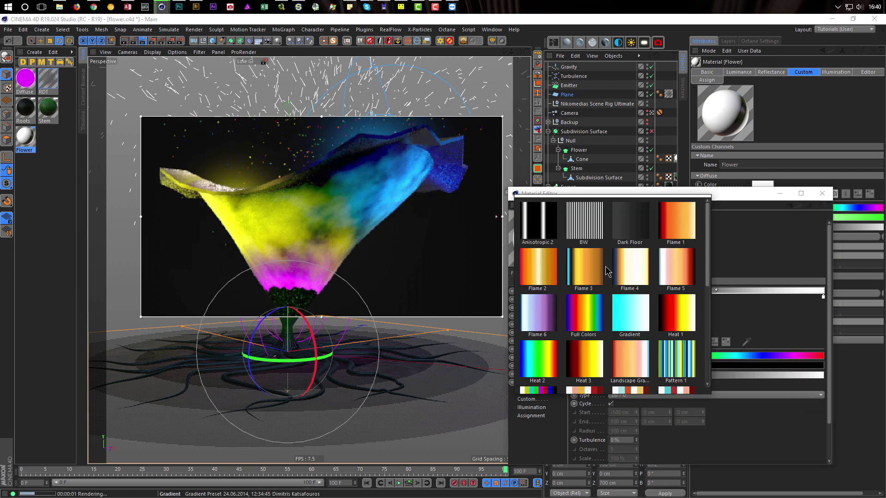
click(598, 228)
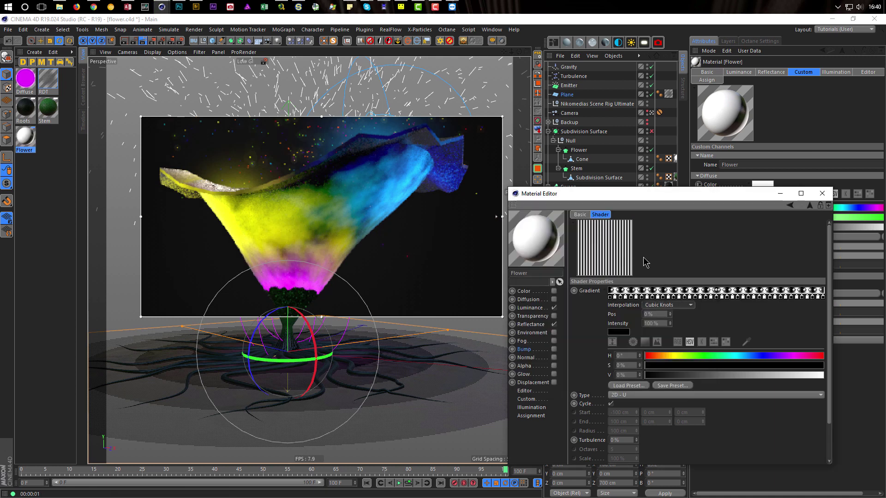
Step: Wrap the striped bump gradient in a Layer shader and enable the Flower material's Bump channel
click(810, 204)
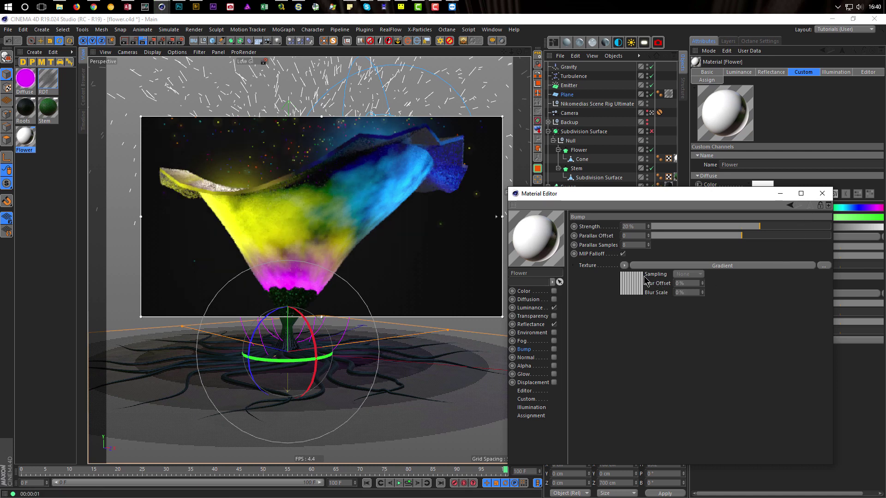
click(624, 265)
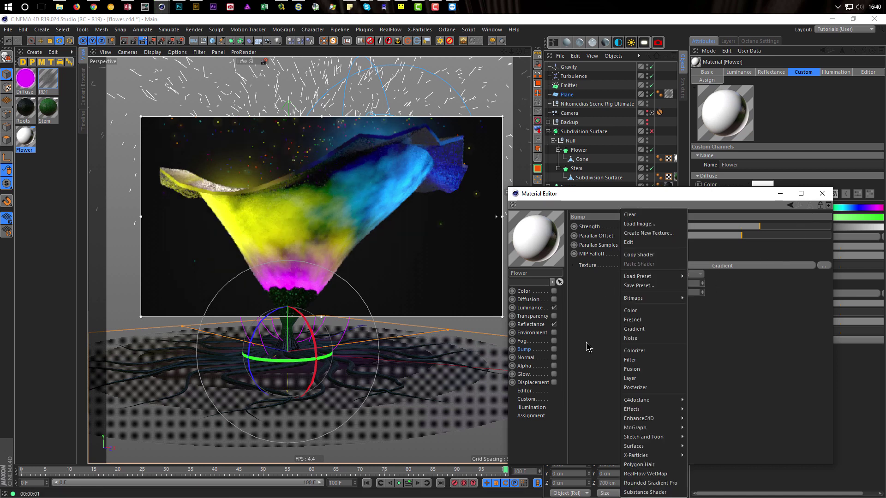
click(624, 378)
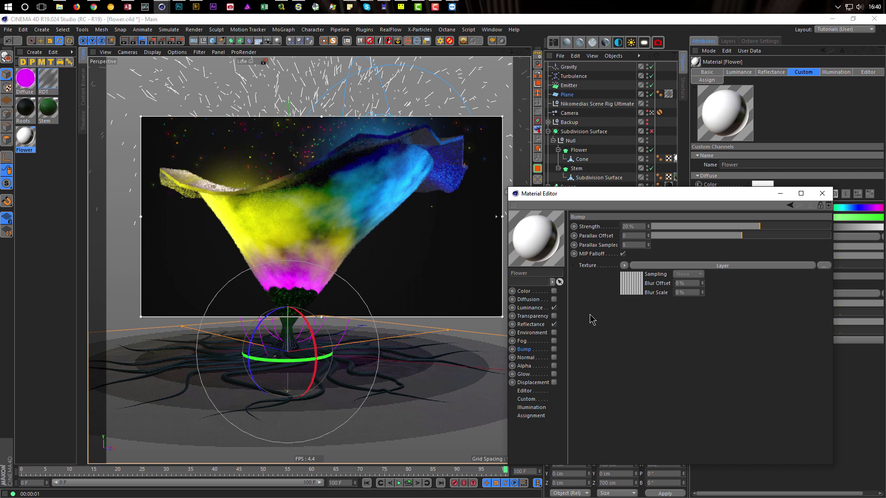
click(554, 349)
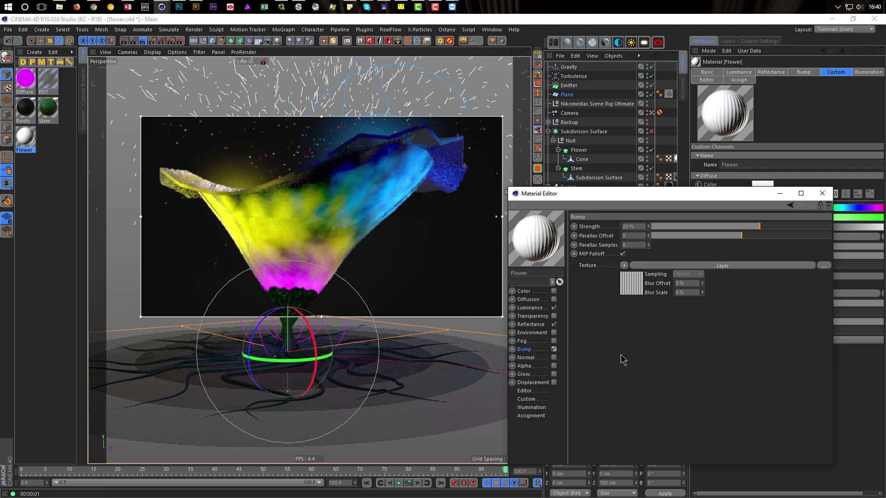
Step: Replace the bump texture with a Noise shader and set its relative scale in Y to 1000%
click(625, 266)
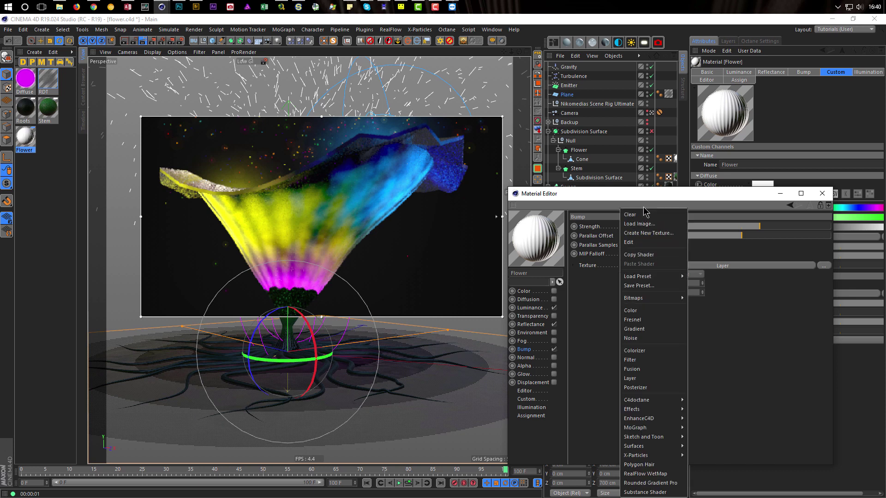
click(641, 339)
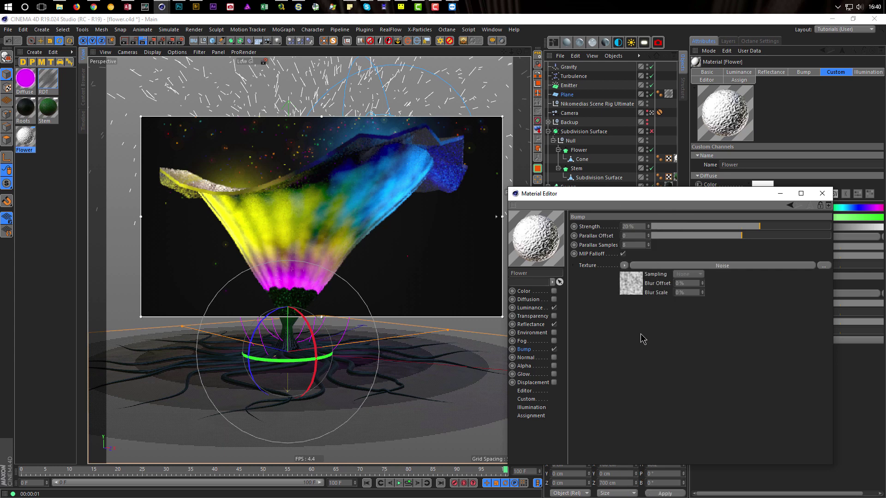
click(631, 283)
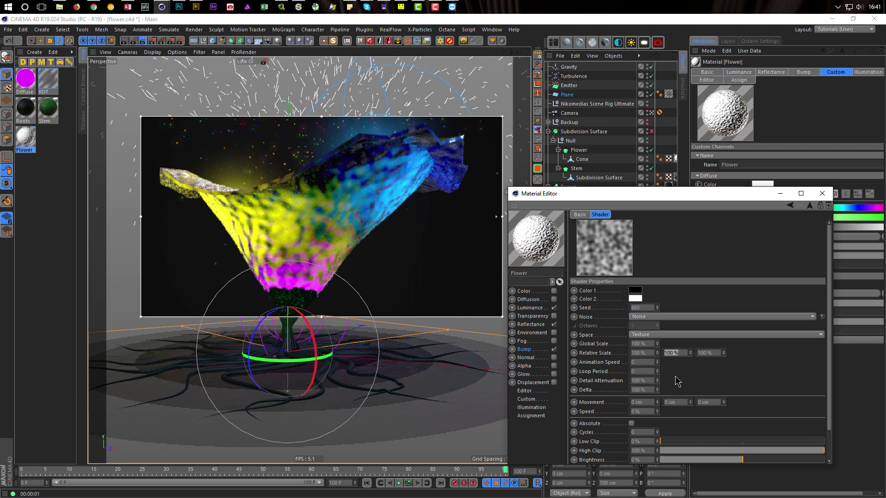
text(1000)
key(Return)
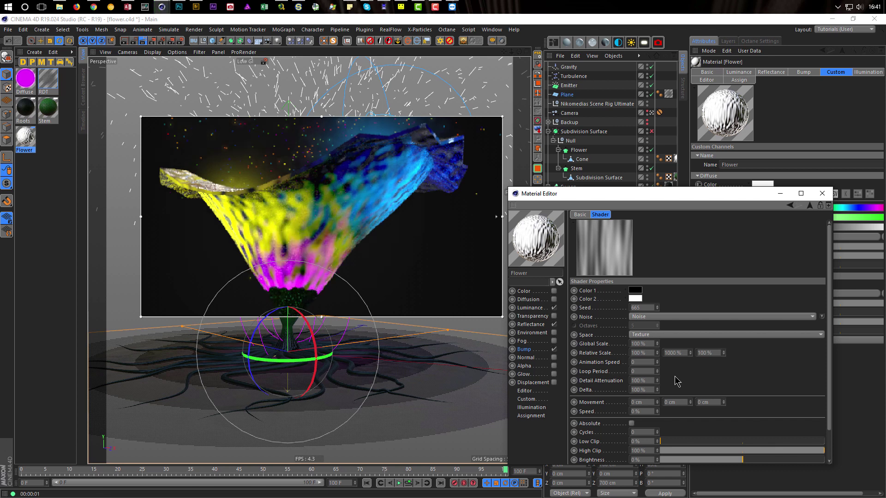
Step: Try relative scale values of 5% and 0% in X for the bump noise
click(649, 350)
text(5)
key(Return)
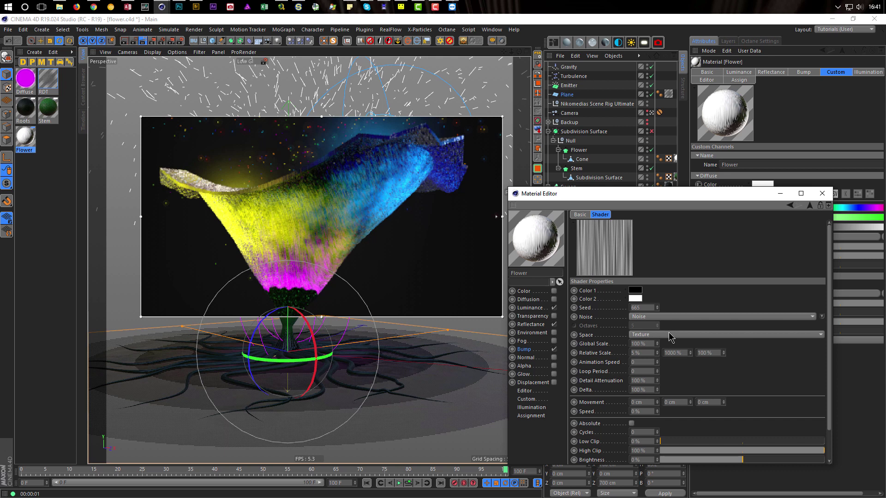
drag(650, 353, 585, 363)
text(0)
key(Return)
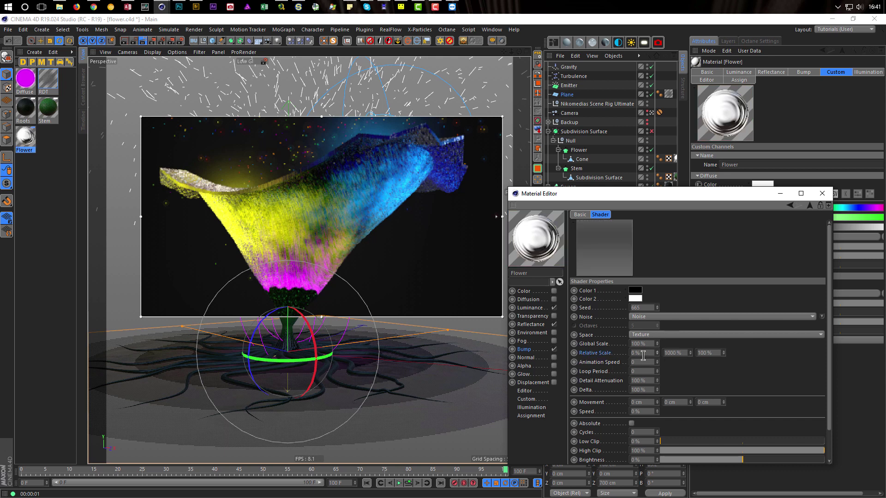
Step: Set the bump noise's relative scale in X to 10%
drag(643, 355, 600, 361)
text(10)
key(Return)
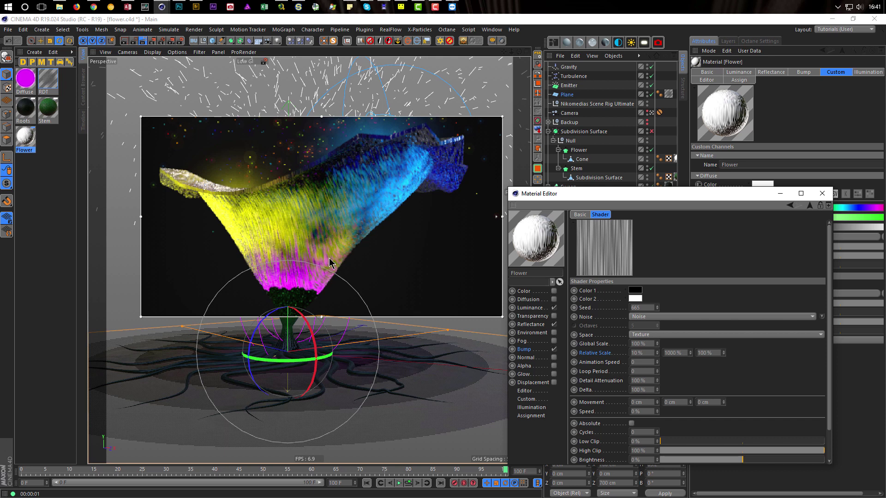
Step: Set the projection of the Cone's Flower texture tag to Cylindrical and fit it to the object
drag(620, 199, 521, 330)
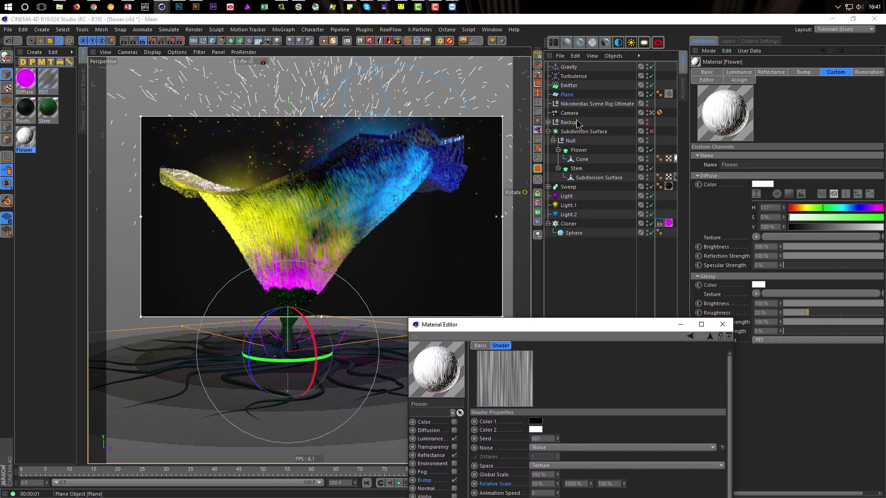
click(585, 160)
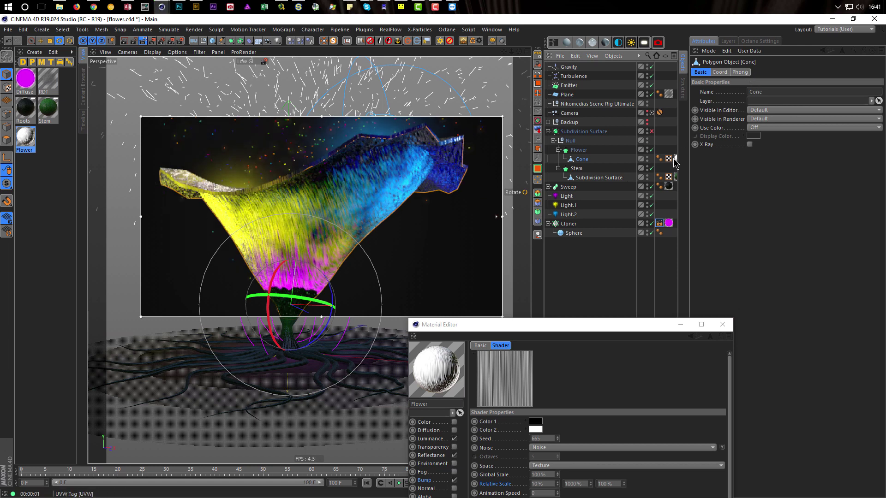
drag(692, 164, 706, 161)
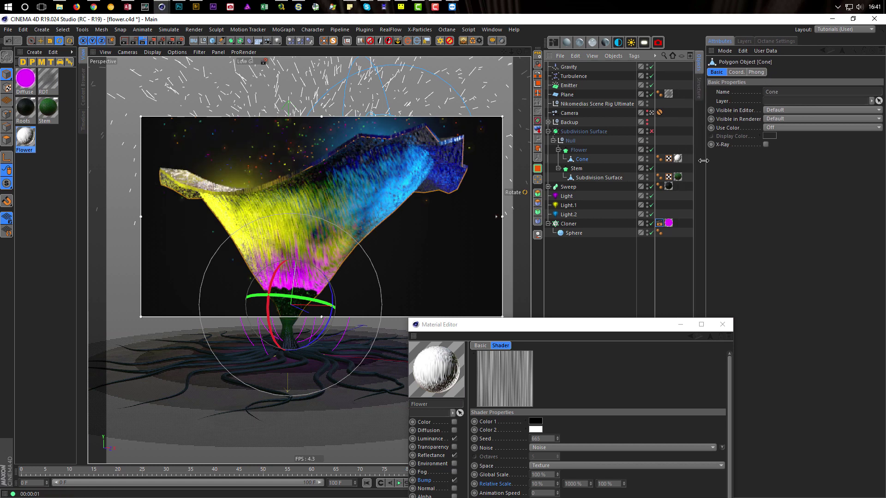
click(677, 158)
click(787, 109)
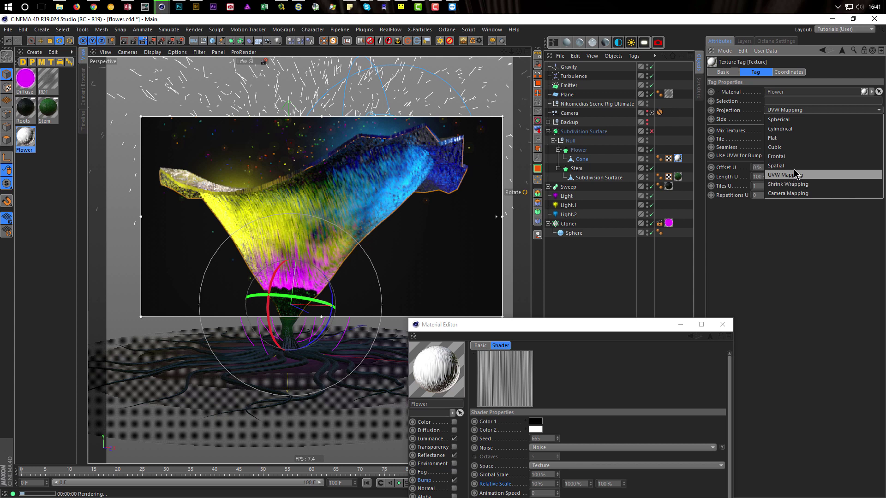
click(801, 129)
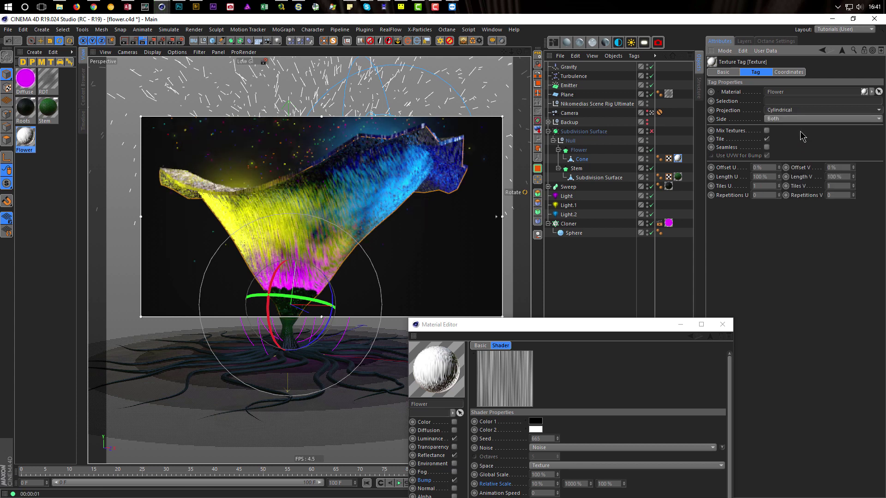
right_click(678, 159)
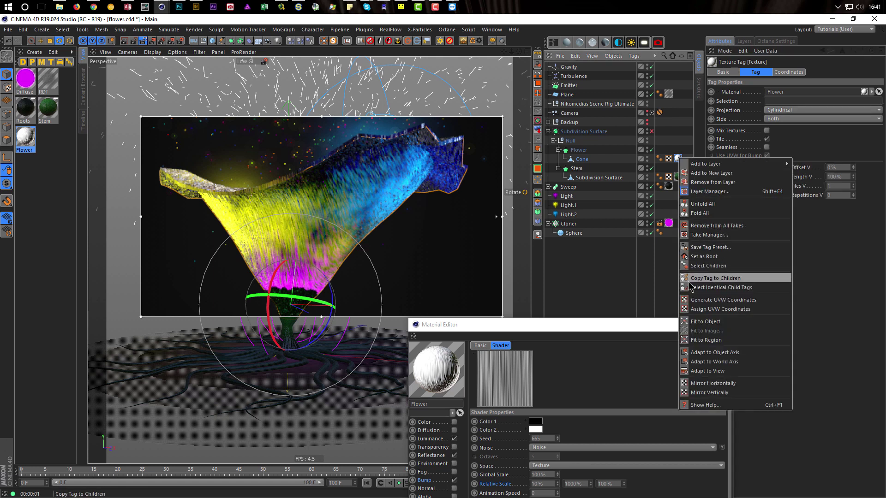
click(704, 320)
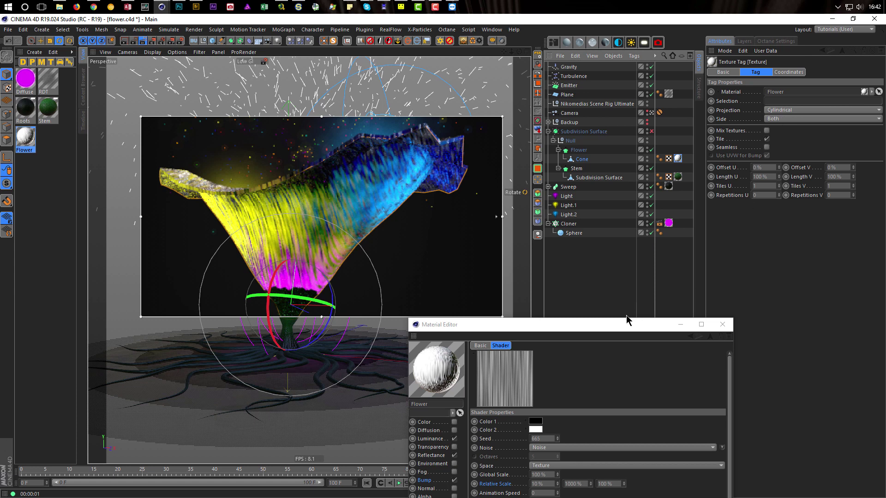
Step: Turn off the interactive render region and clear the Material Editor from the object list
drag(621, 331, 700, 206)
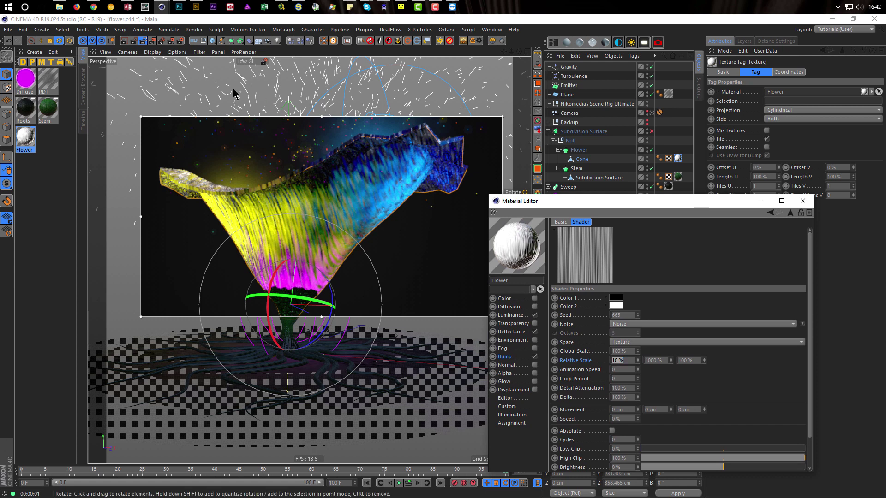
click(143, 40)
drag(563, 201, 582, 303)
Step: Scale up the cylindrical texture projection around the flower in Texture mode with axis modification enabled
click(676, 161)
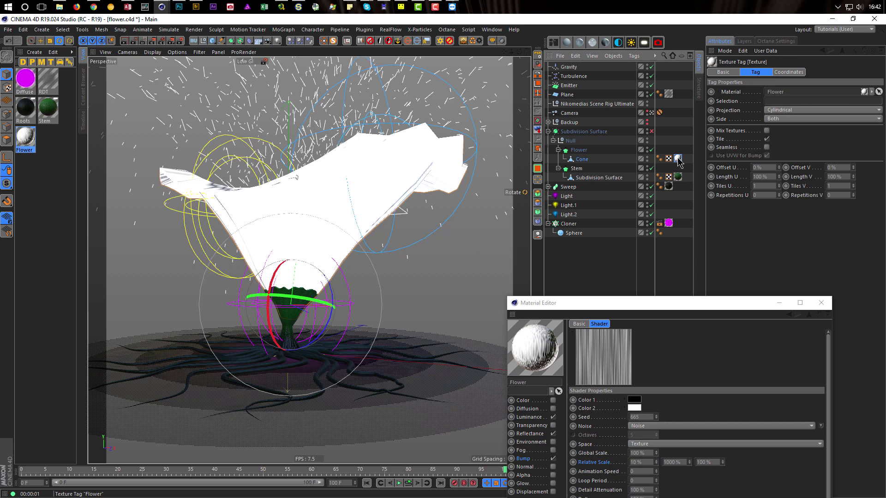
click(6, 88)
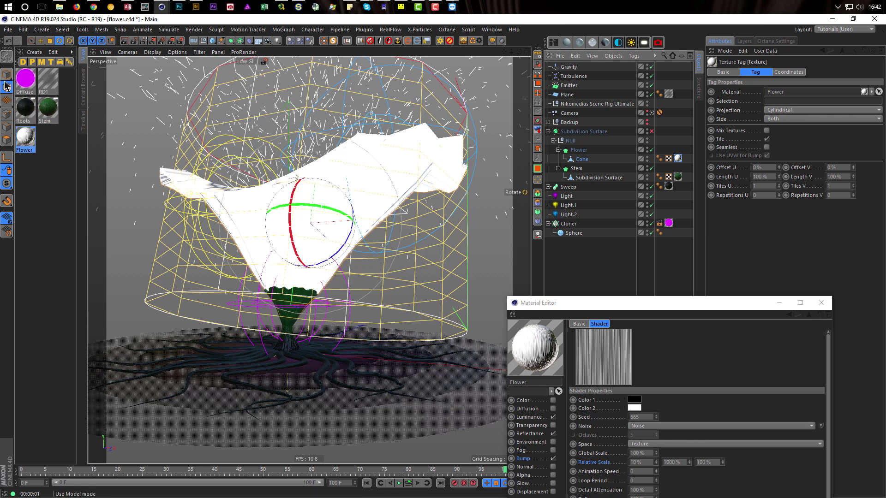
key(t)
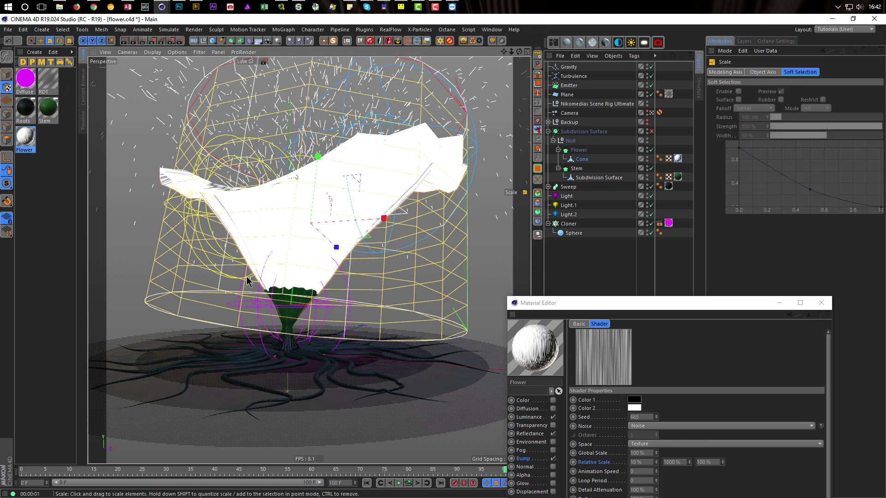
drag(269, 273, 238, 289)
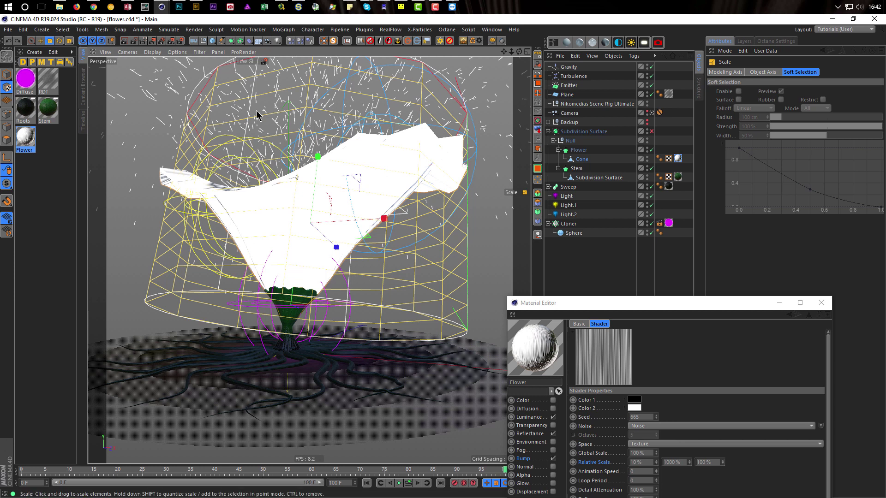
mouse_move(243, 405)
mouse_down()
mouse_move(263, 402)
mouse_move(249, 400)
mouse_up()
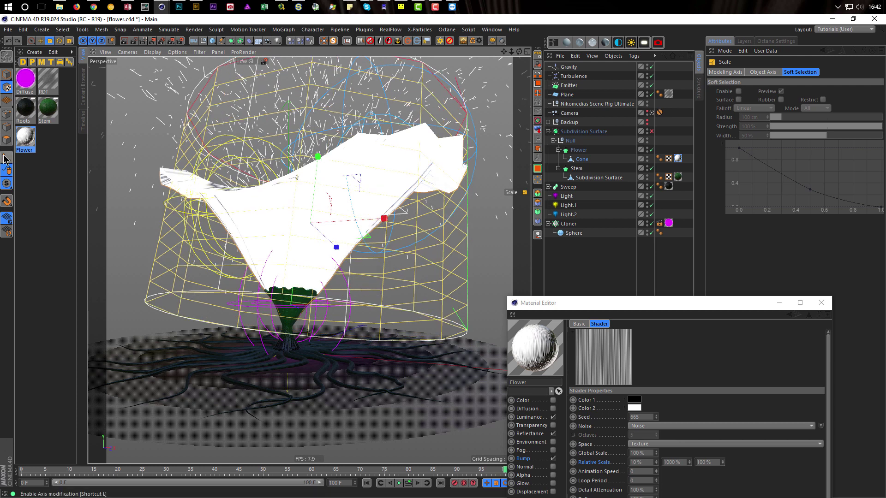
drag(234, 394, 296, 396)
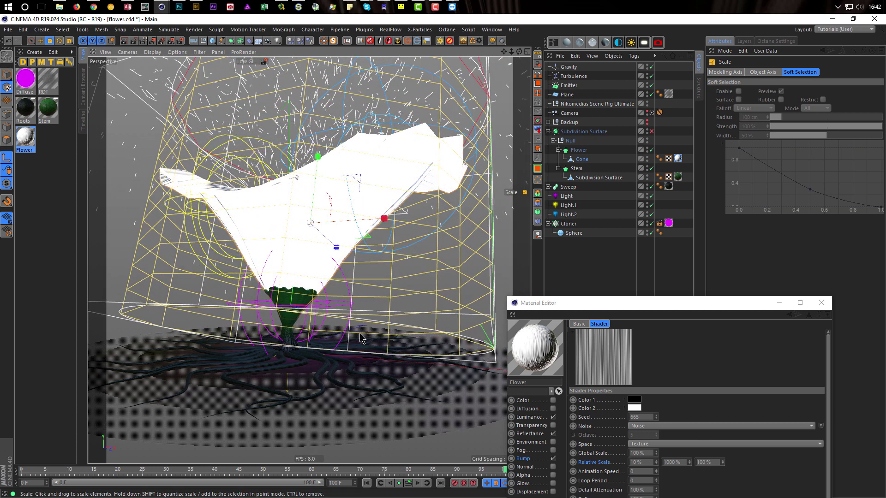
Step: Leave the scene camera to view the flower and its texture projection cage from a free, wider angle
click(652, 113)
alt+right_drag(340, 266, 276, 277)
alt+drag(318, 250, 354, 270)
Step: Copy the Noise shader from the Flower material's Bump channel and disable that channel
drag(615, 302, 604, 141)
click(513, 297)
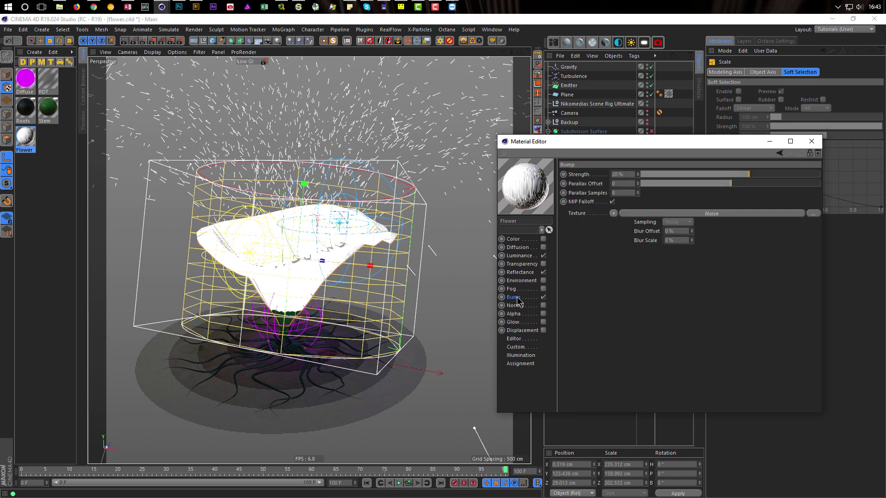
right_click(585, 214)
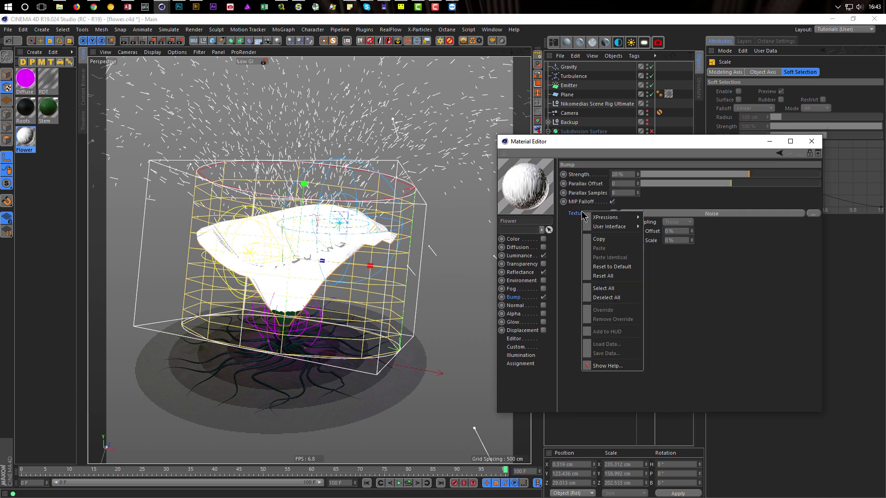
click(602, 239)
click(544, 297)
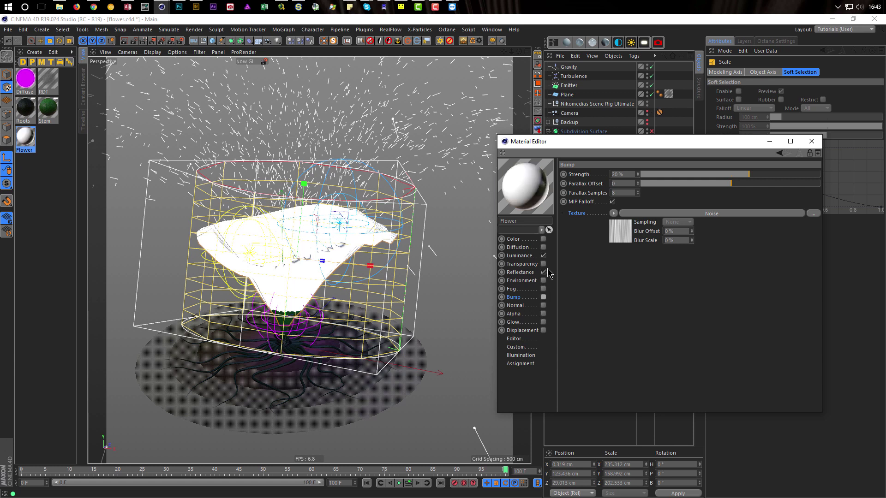
Step: Enable the Flower material's Color channel and paste the copied Noise shader as its texture
click(521, 256)
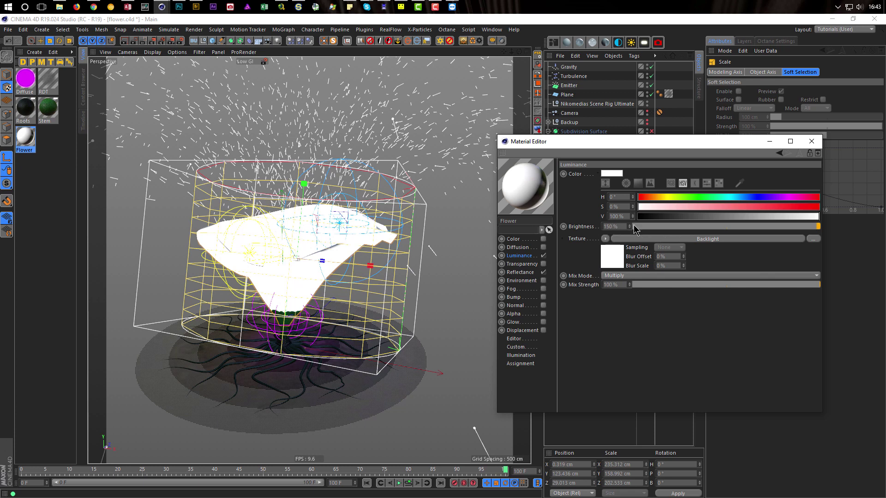
click(544, 239)
right_click(587, 240)
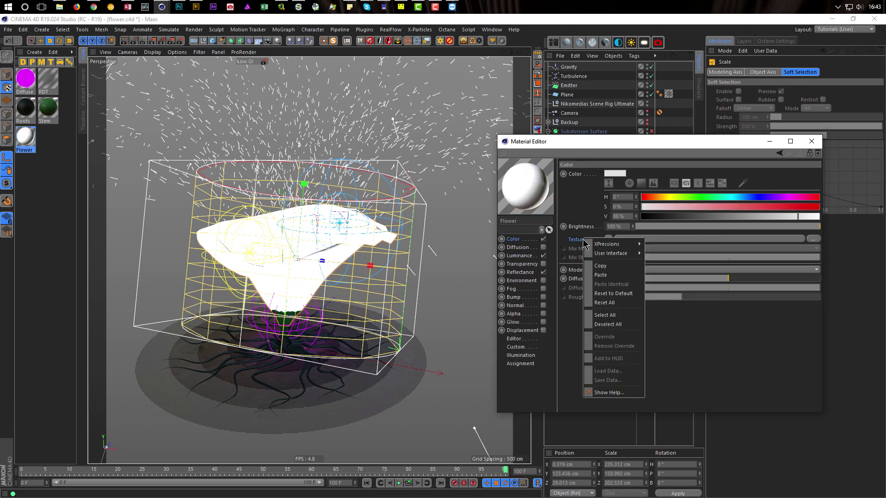
click(600, 275)
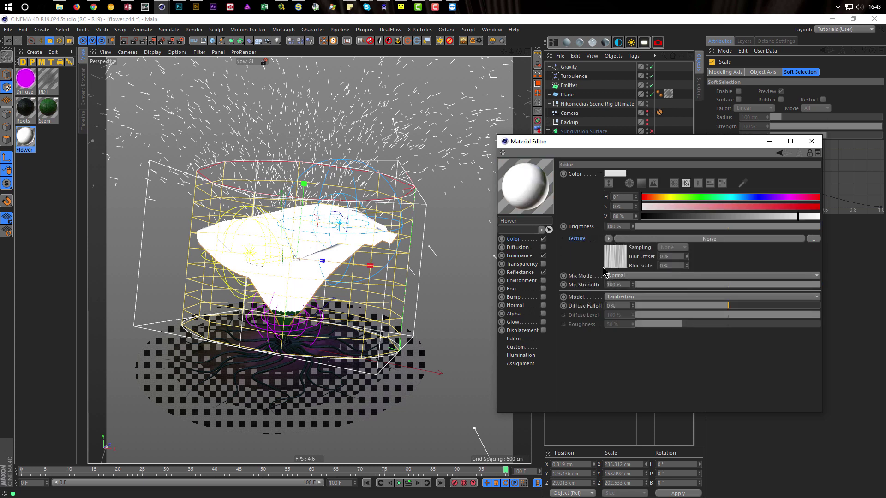
Step: Disable the Flower material's Luminance channel and inspect the noise streaks inside the flower cup
scroll(346, 233, up, 5)
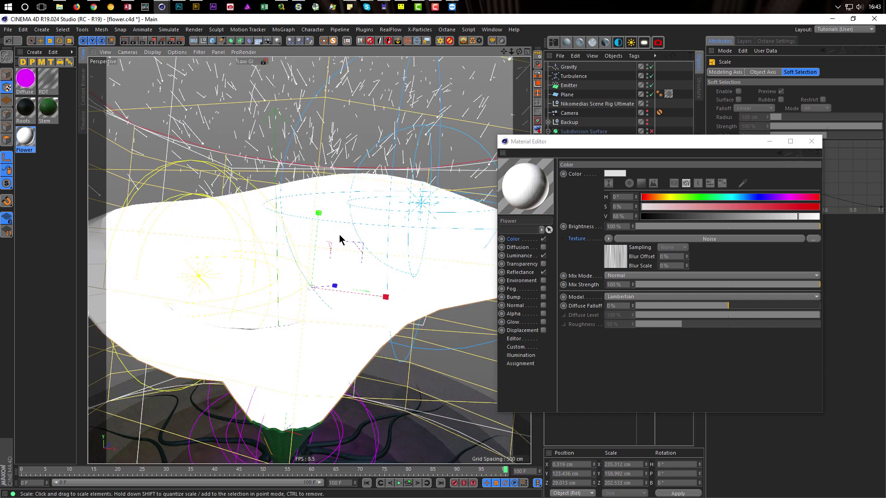
scroll(347, 231, down, 2)
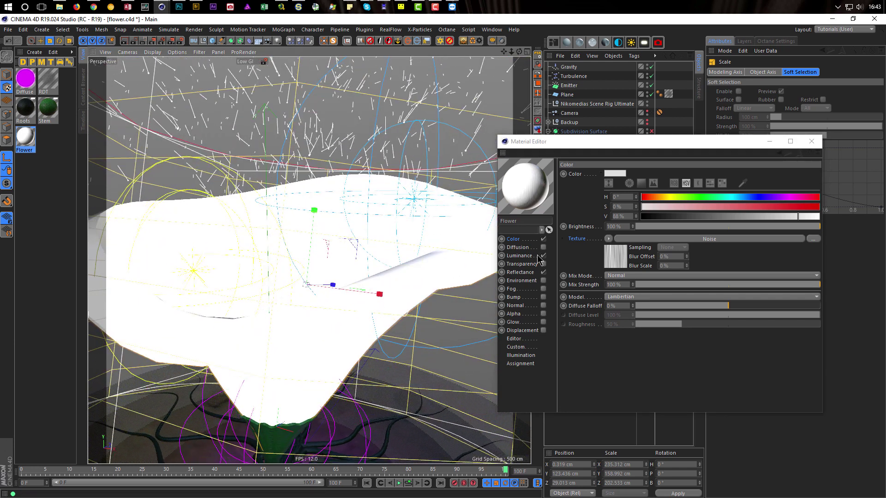
click(543, 256)
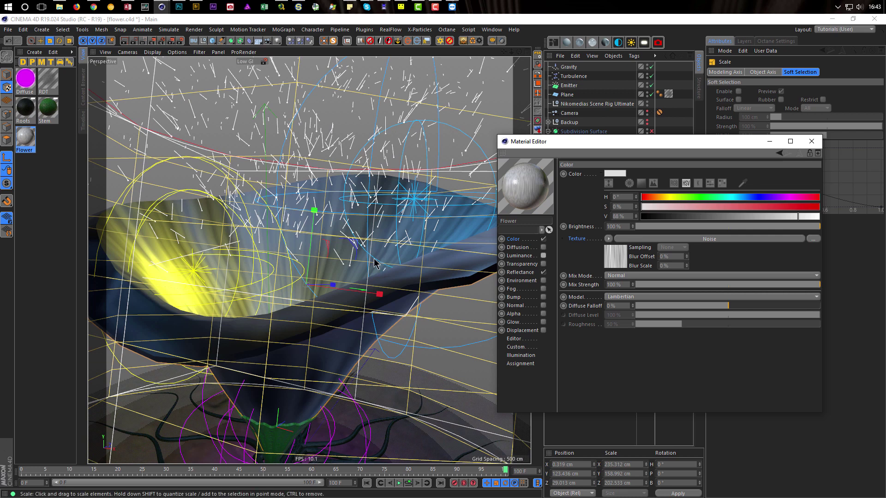
scroll(337, 273, down, 2)
scroll(345, 253, up, 5)
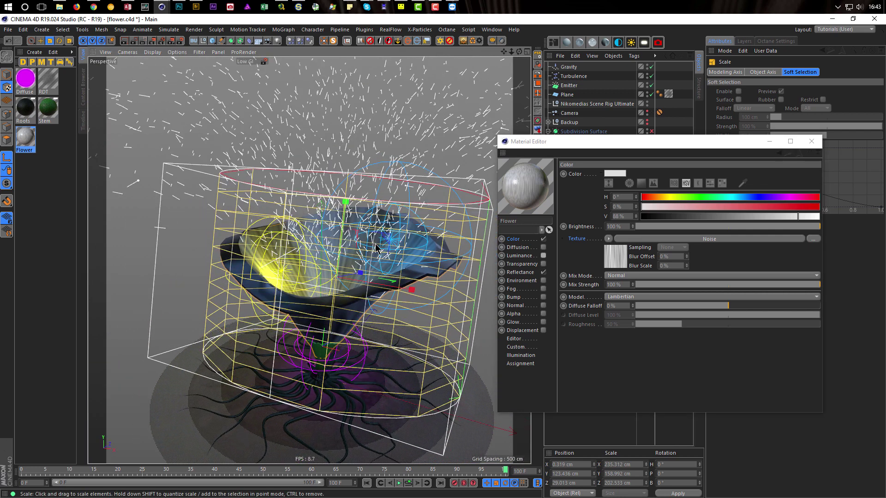
scroll(388, 245, up, 8)
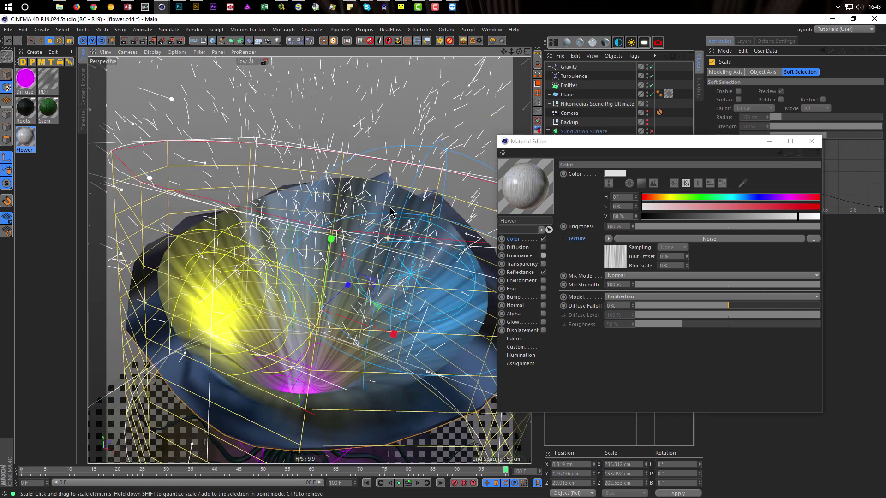
alt+drag(401, 330, 415, 384)
alt+drag(359, 341, 360, 175)
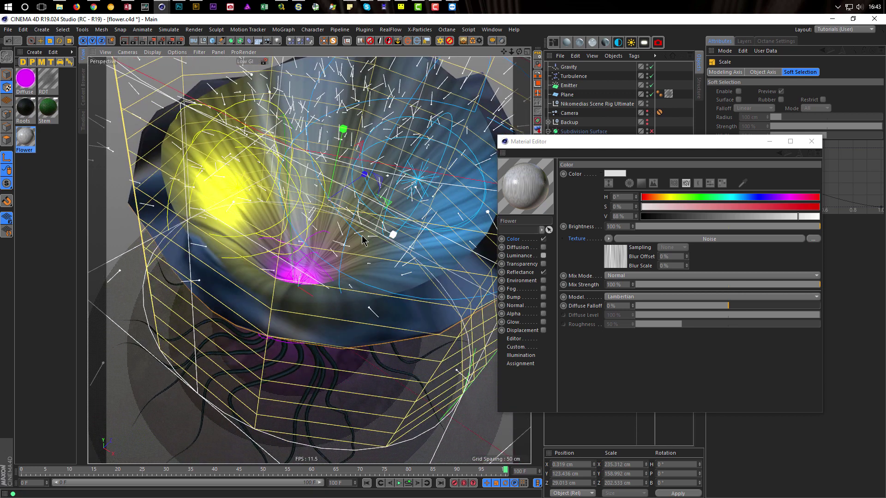
Step: Disable the Flower cloth surface and select all polygons of the Cone to check its mesh
drag(602, 144, 611, 198)
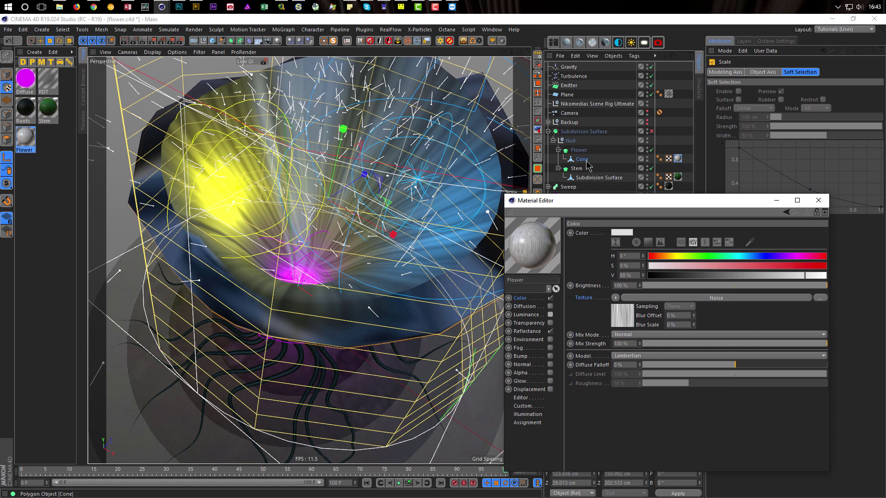
click(582, 160)
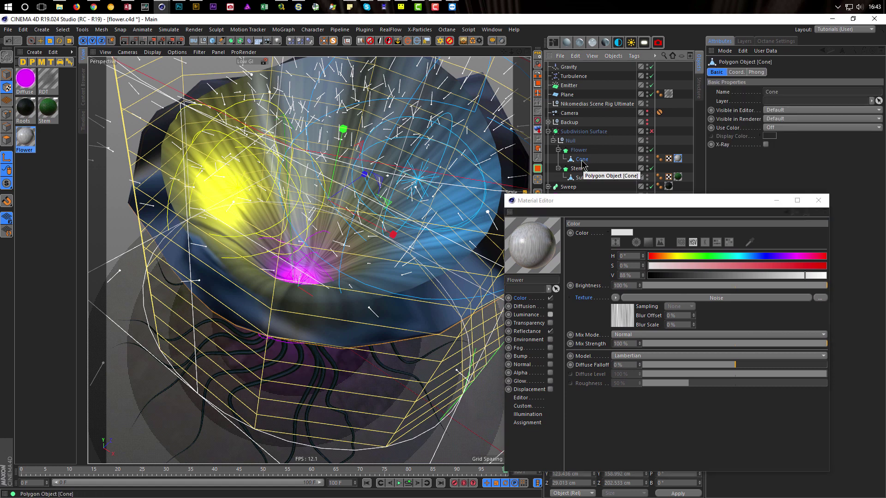
click(7, 140)
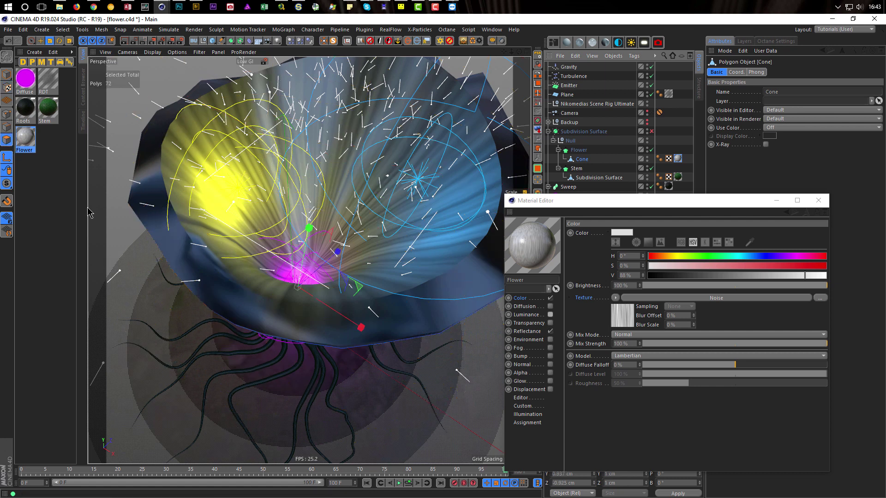
click(652, 150)
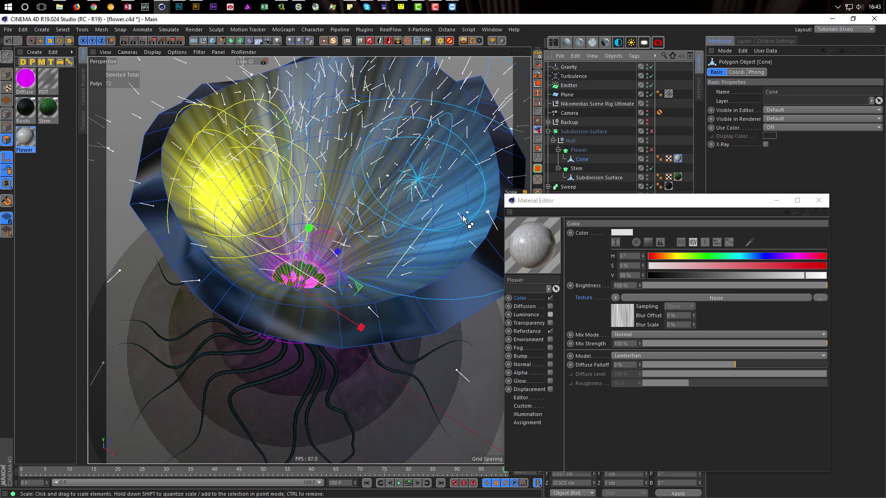
key(ctrl+a)
alt+drag(332, 216, 347, 292)
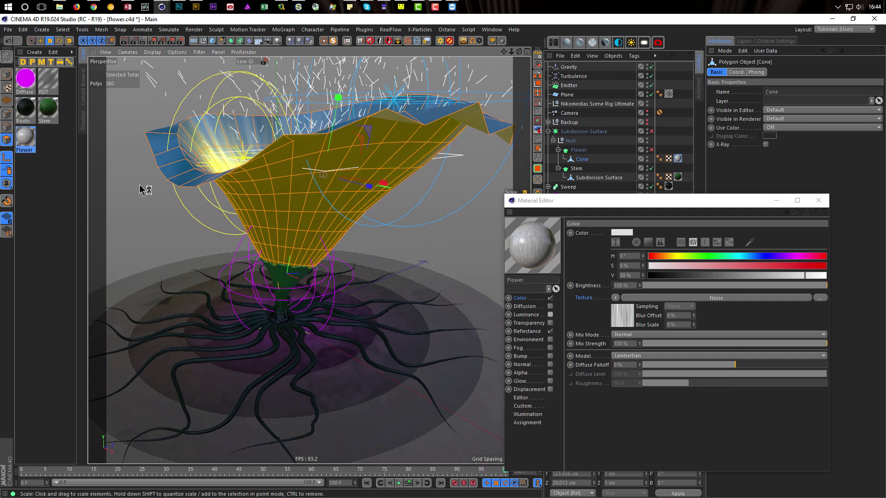
Step: Return to Model mode and re-enable the Flower cloth surface
click(6, 75)
alt+drag(320, 183, 430, 281)
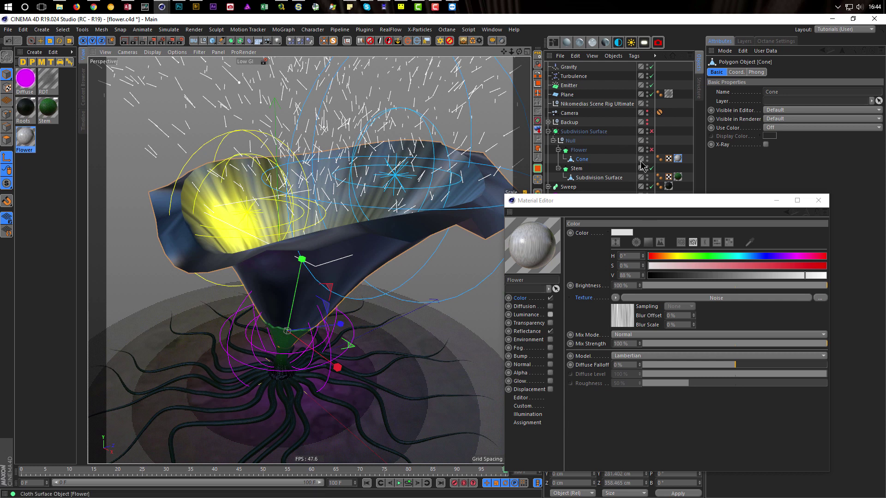
click(651, 149)
Step: Enable the top-level Subdivision Surface and inspect the smoothed outside of the flower
alt+drag(423, 181, 434, 210)
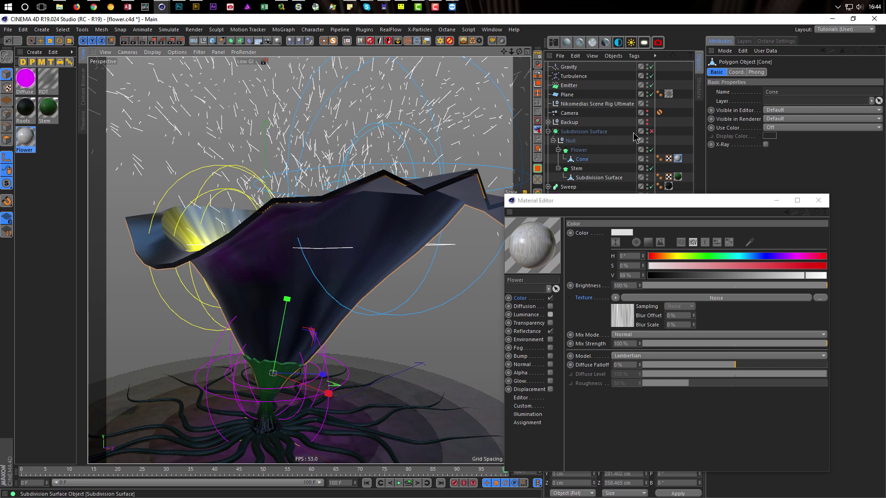
click(651, 132)
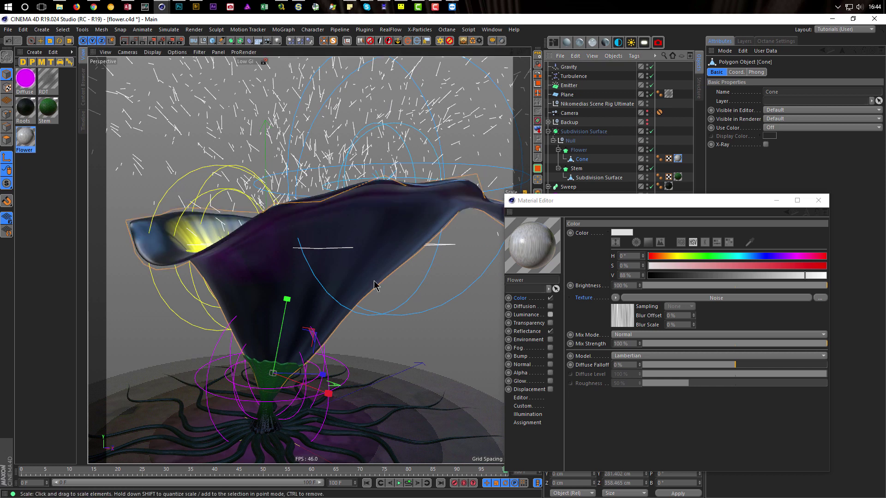
alt+drag(373, 251, 350, 189)
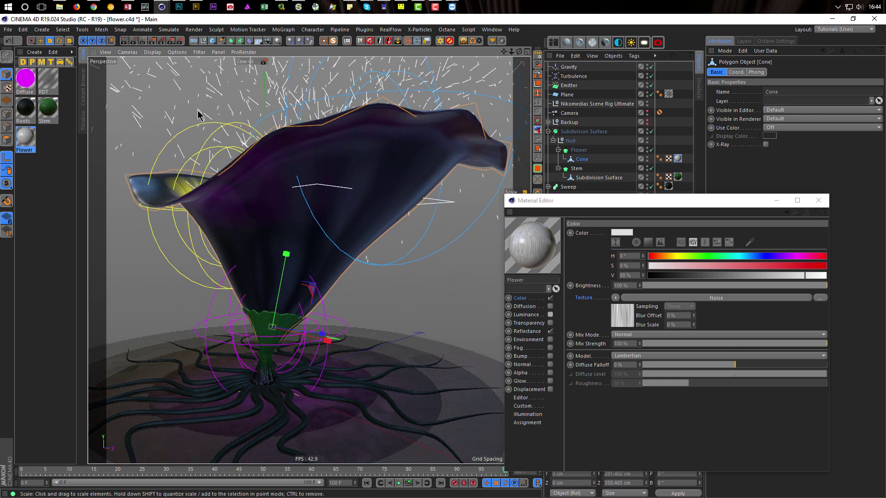
Step: Look through the scene's Camera and start an interactive render region over the flower
click(652, 114)
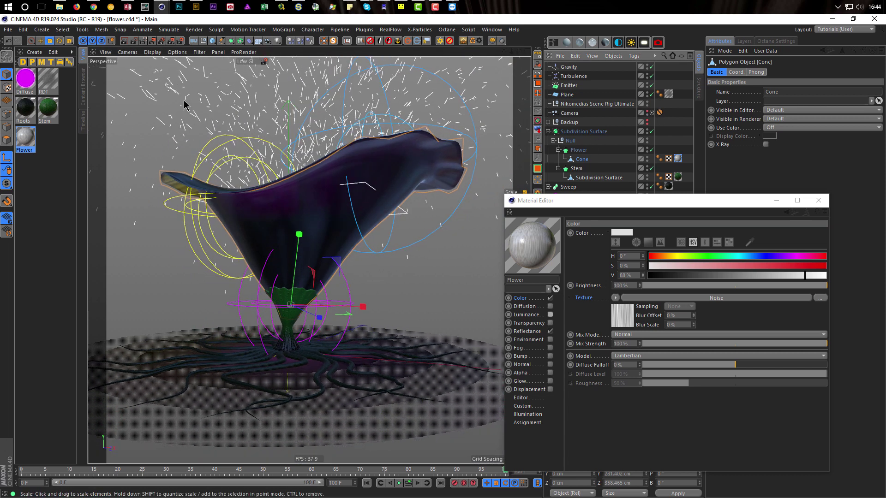
key(alt+r)
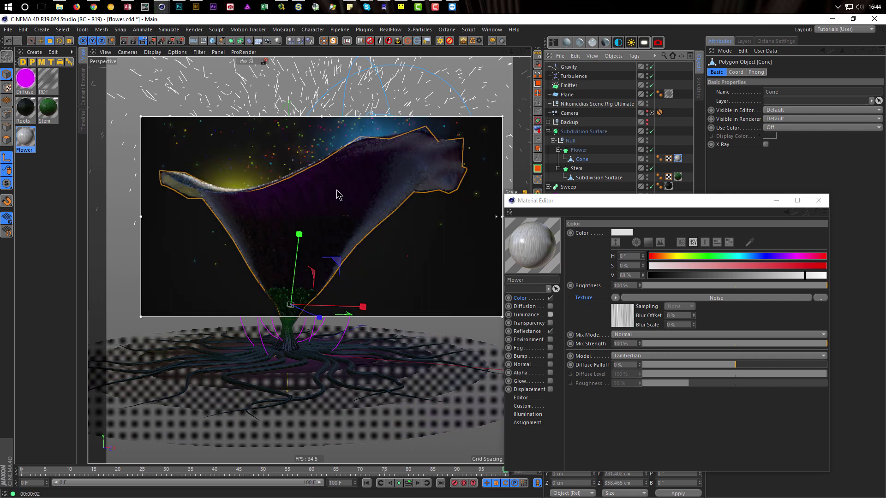
Step: Disable the Flower material's Color channel and enable its Luminance channel
click(627, 323)
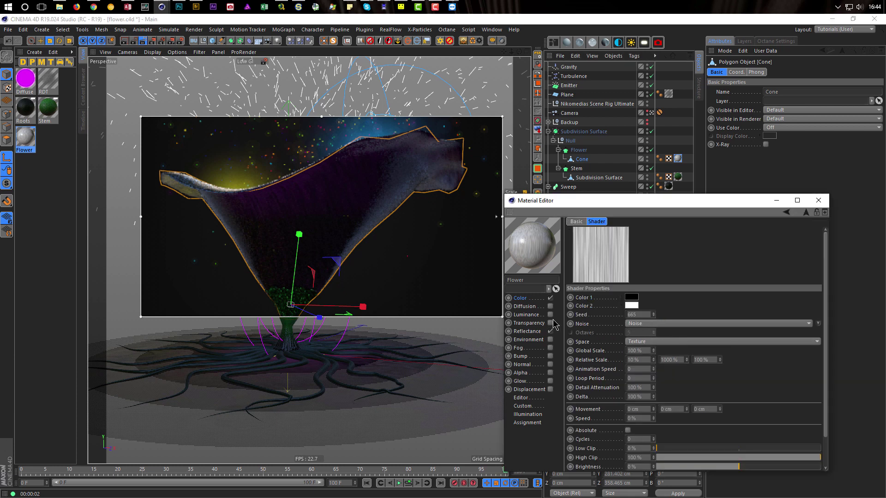
click(550, 298)
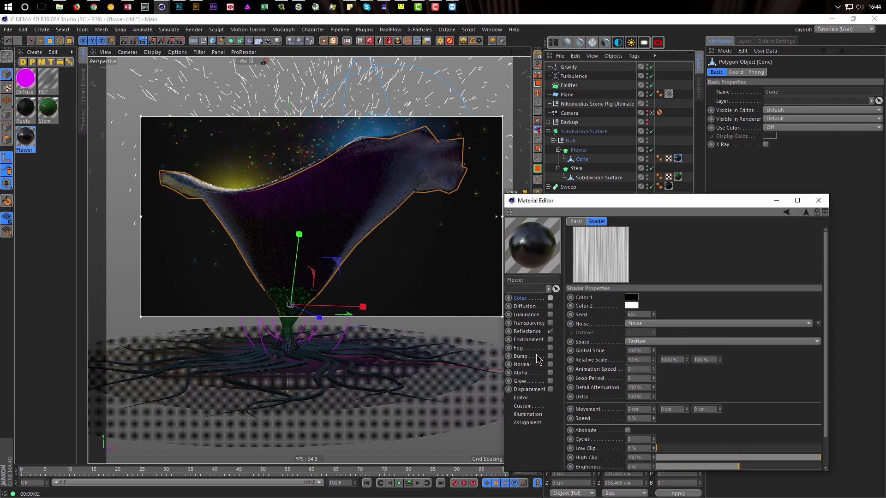
click(550, 315)
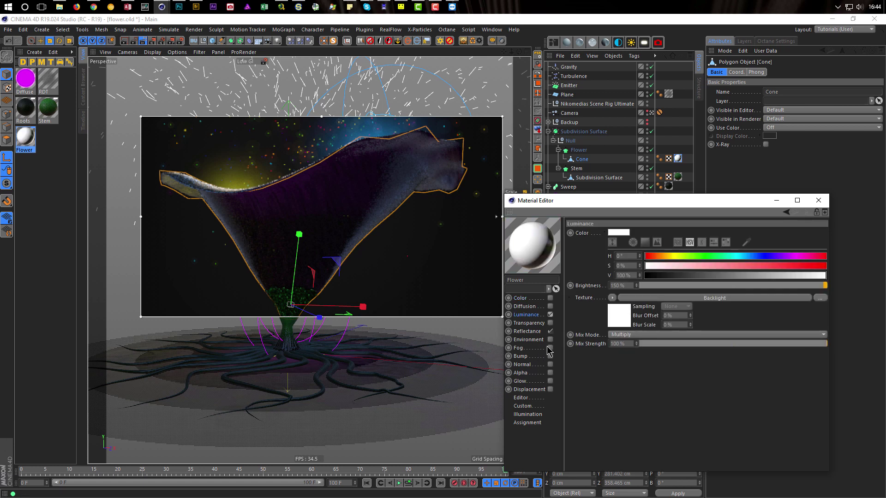
Step: Try the Flower material's Fog channel, toggling it to compare, with its brightness set to 20%
click(550, 349)
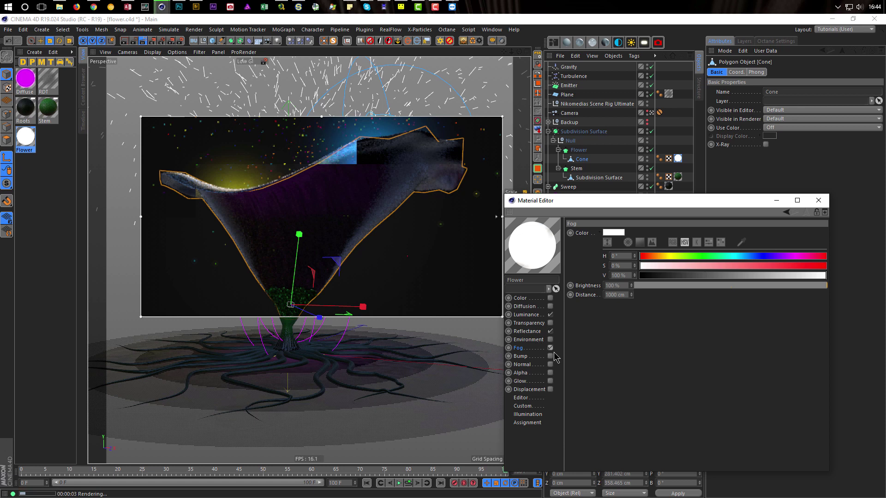
click(550, 349)
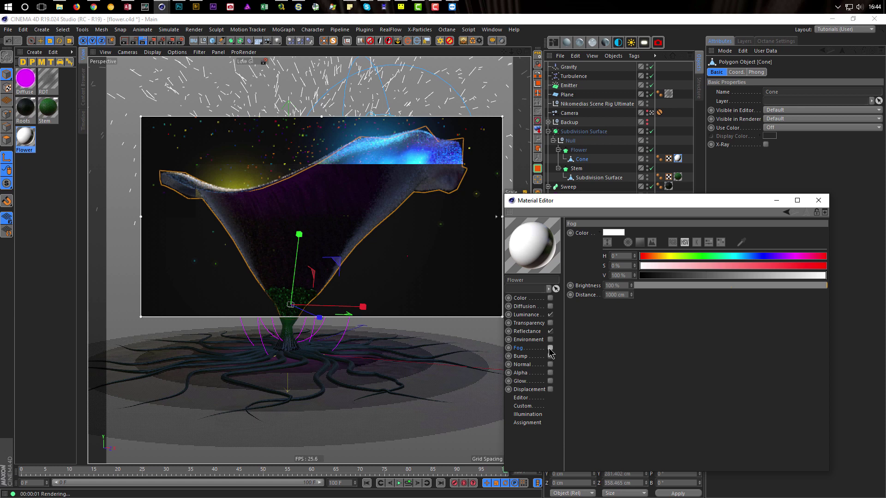
click(551, 348)
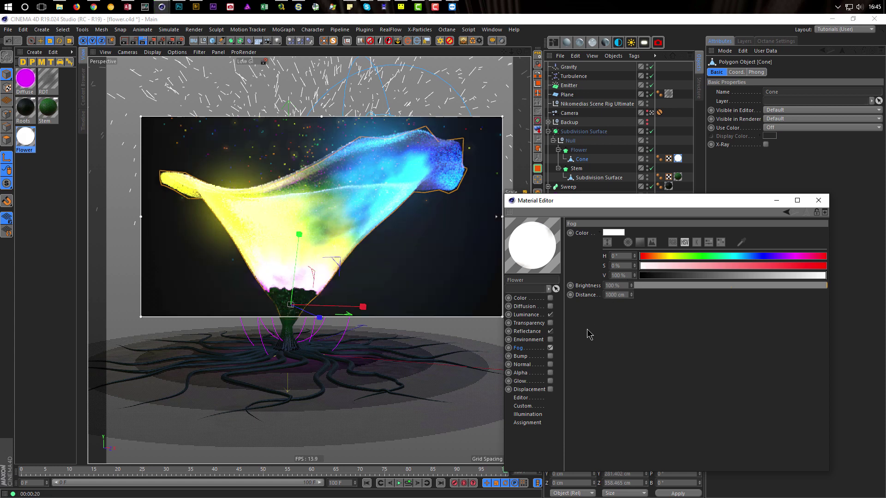
click(618, 286)
text(20)
key(Return)
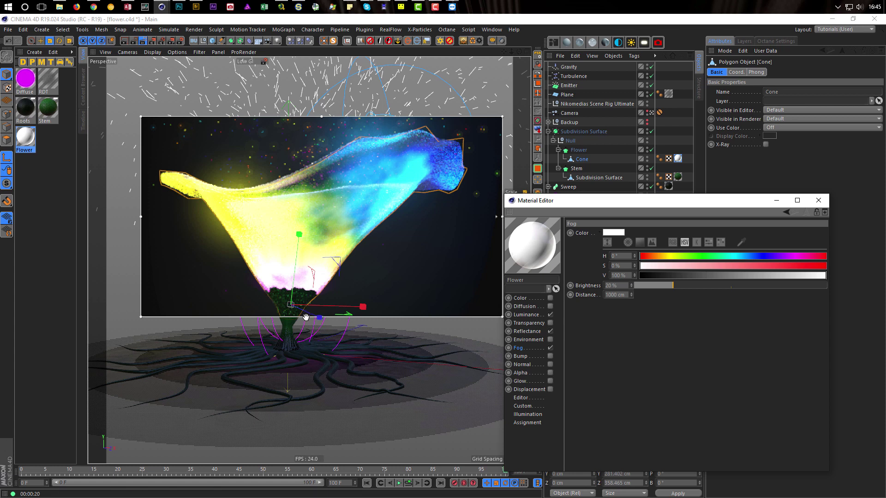
Step: Extend the render region down over the roots, and switch the Flower material from Fog to Bump
drag(324, 318, 318, 437)
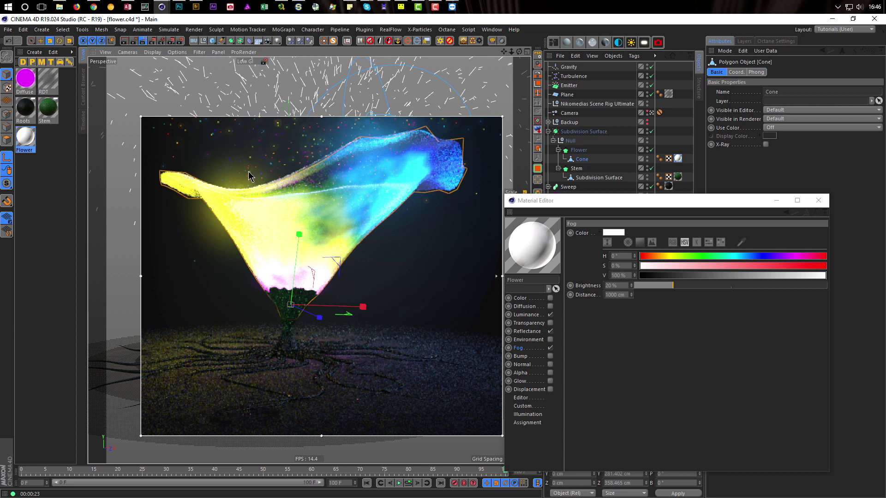
click(550, 348)
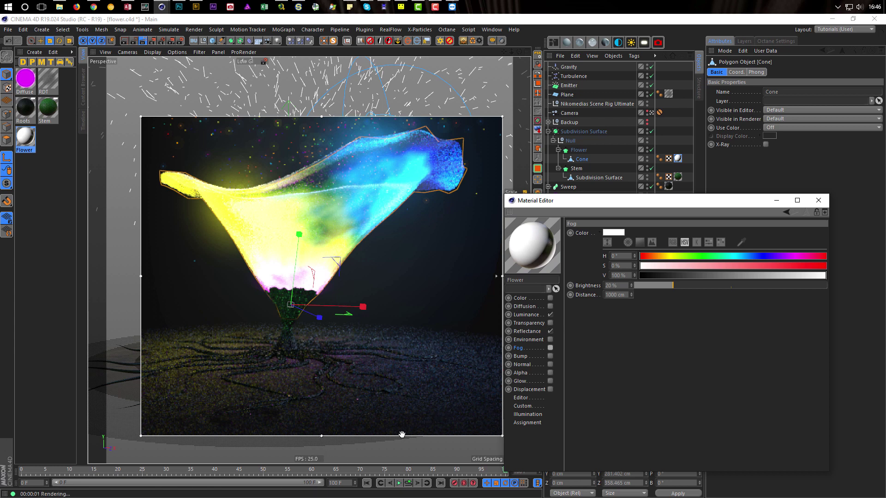
click(550, 356)
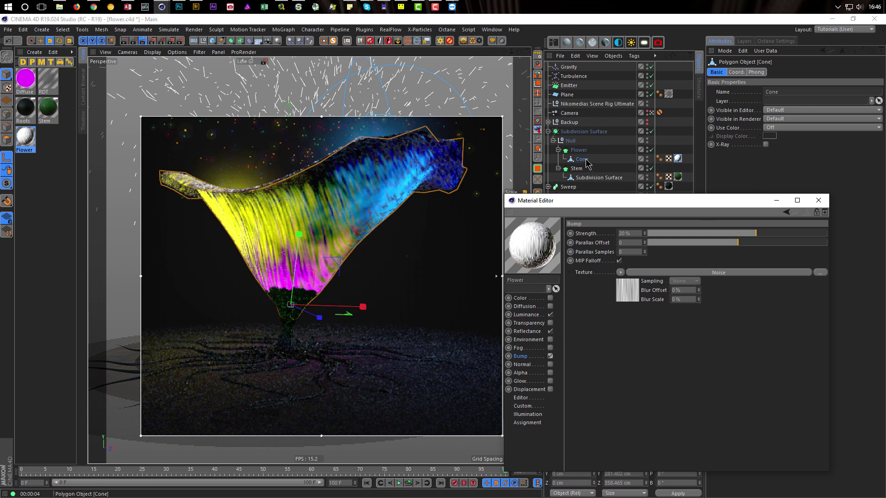
Step: Try Spherical and Cubic projection on the Cone's Flower texture tag, and settle on UVW Mapping
click(678, 159)
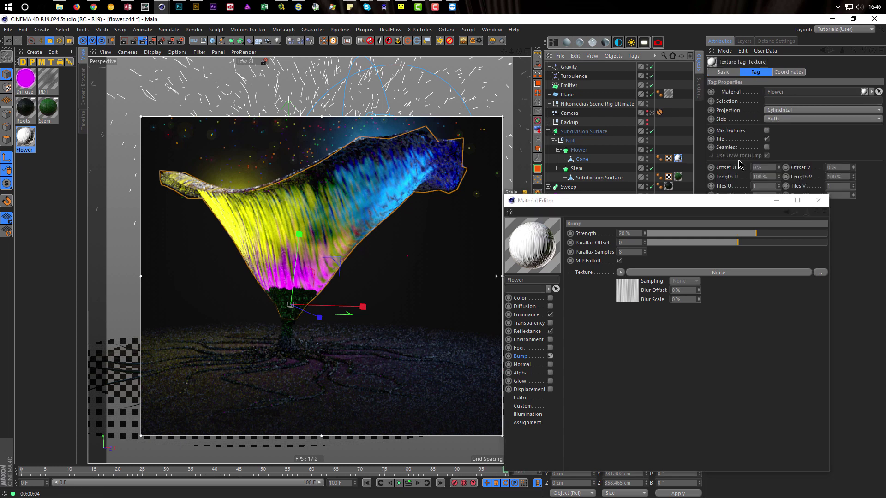
click(789, 110)
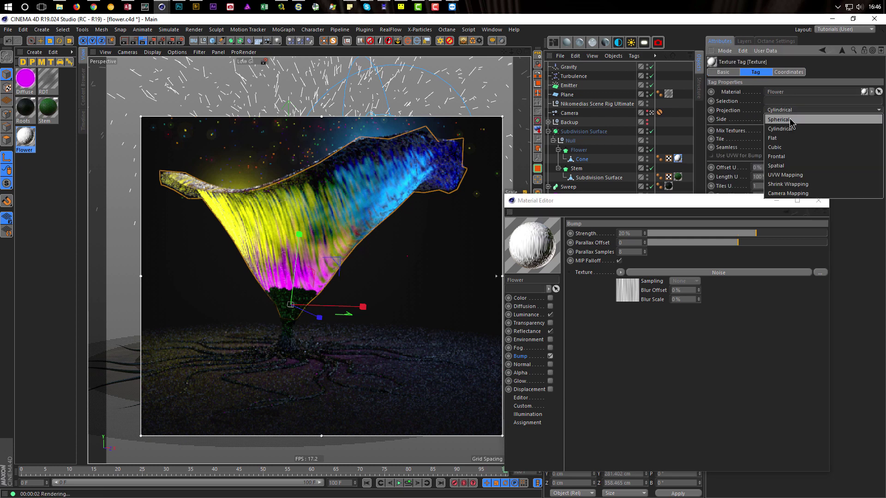
click(791, 122)
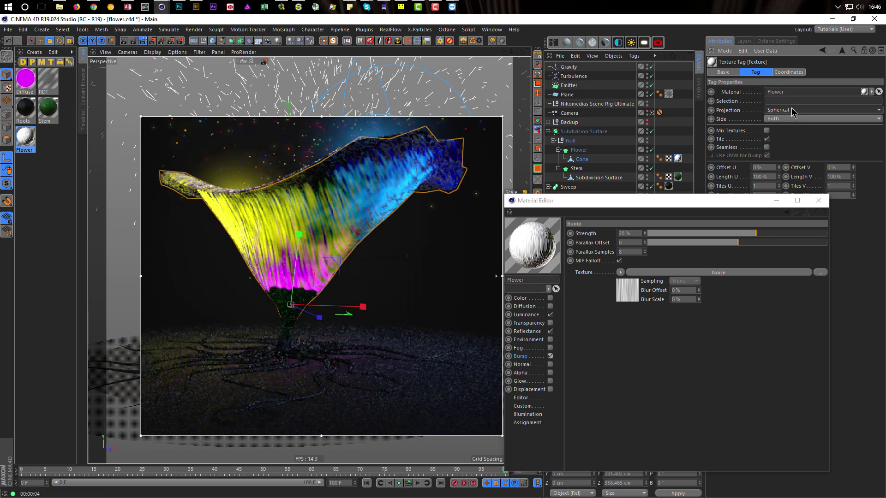
click(791, 111)
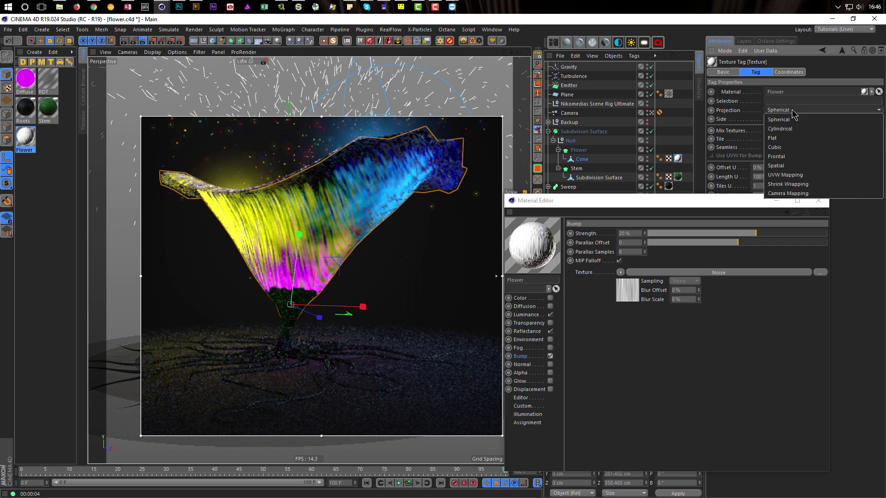
click(791, 147)
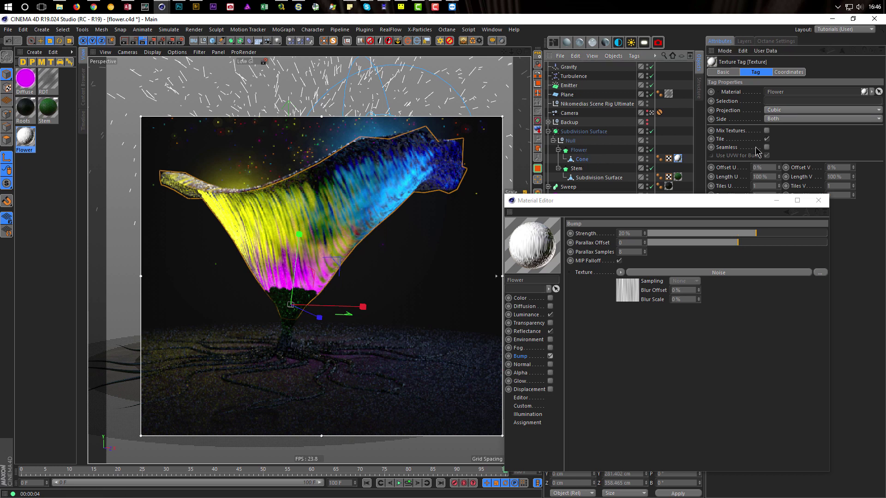
click(784, 110)
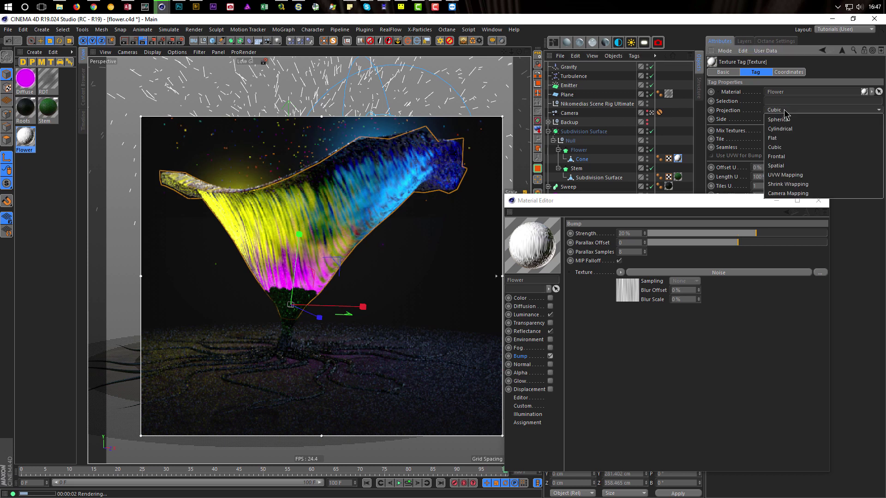
click(782, 175)
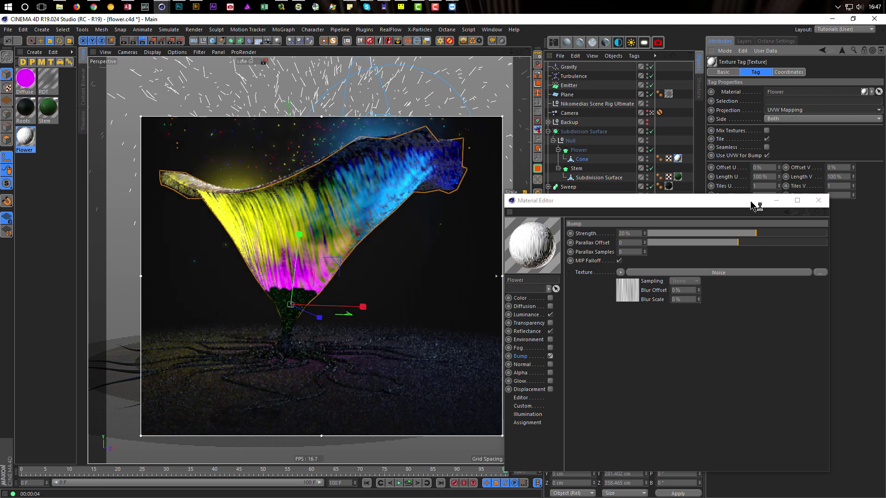
Step: Replace the Bump channel's Noise with a Gradient of repeating black and white knots using Cubic Knots interpolation
click(621, 274)
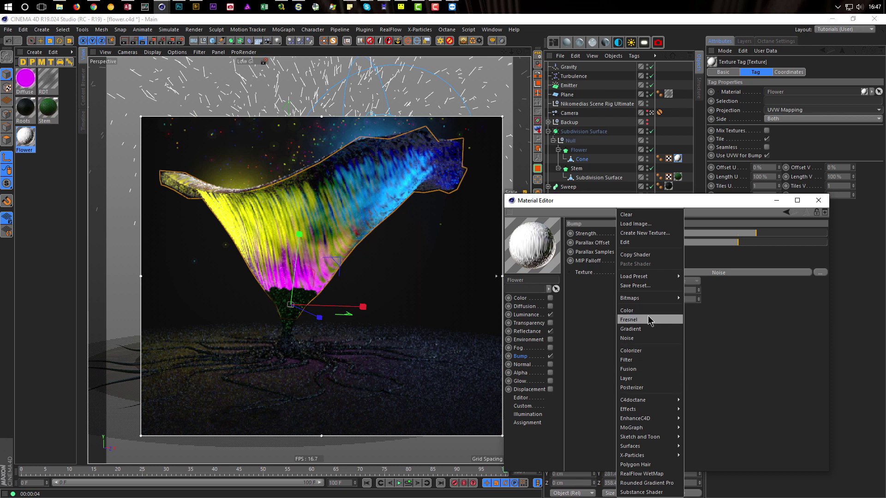
click(630, 329)
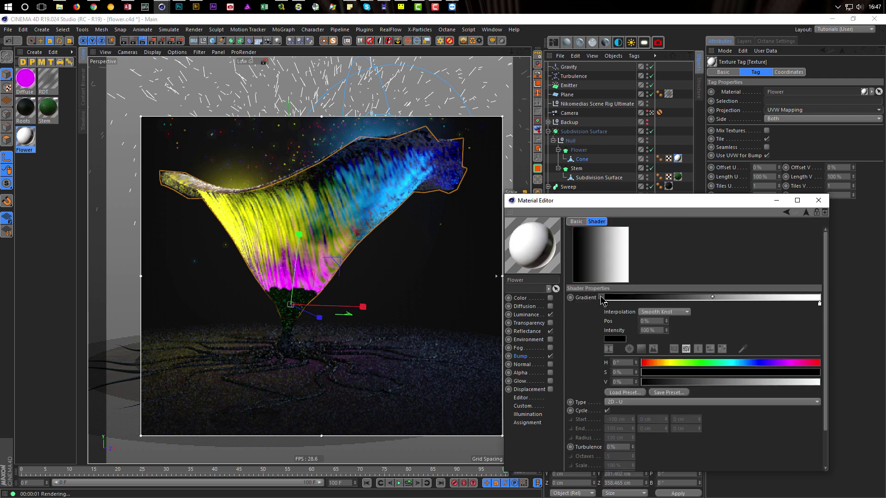
click(606, 300)
click(606, 300)
click(610, 391)
click(582, 233)
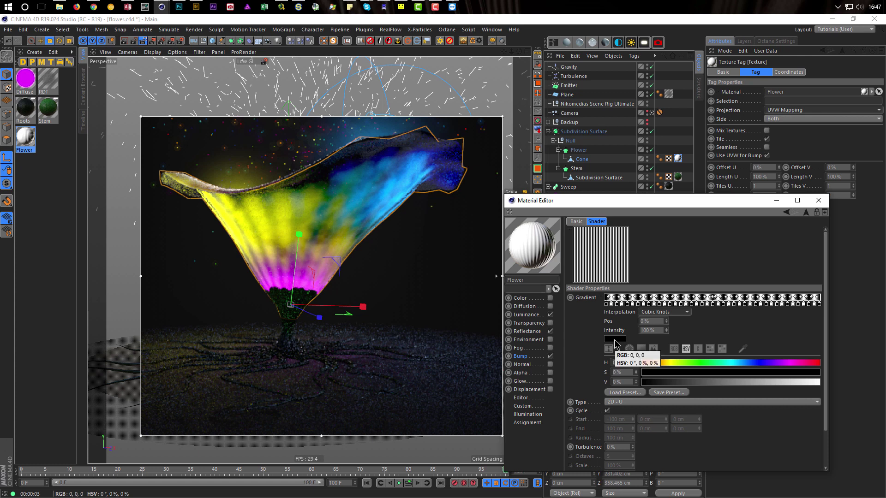
Step: Double the bump gradient's knots twice and distribute them along the gradient for finer petal stripes
right_click(644, 299)
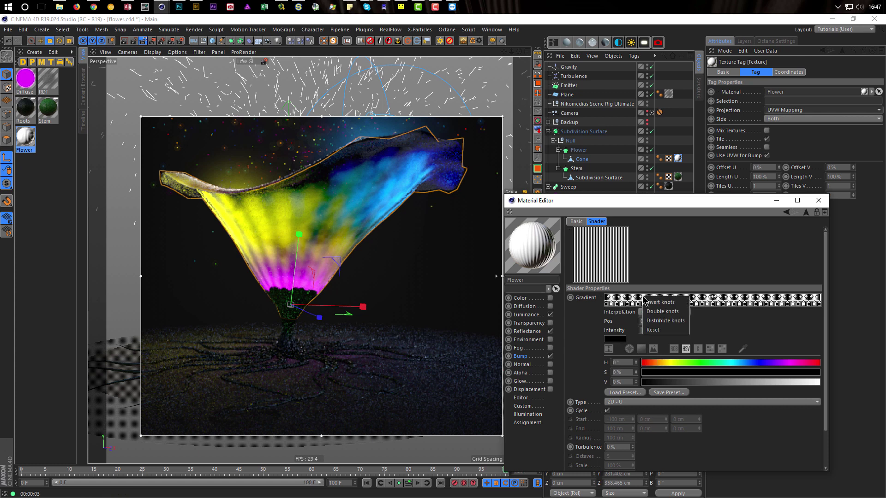
click(663, 312)
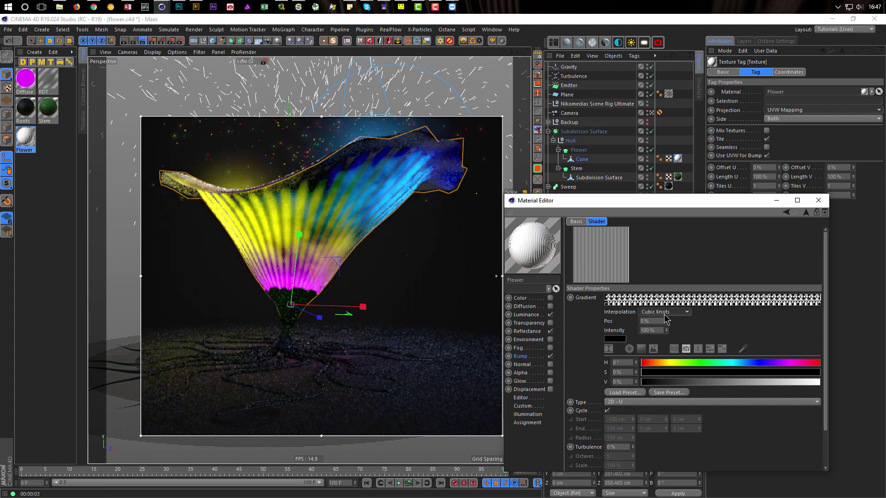
right_click(668, 300)
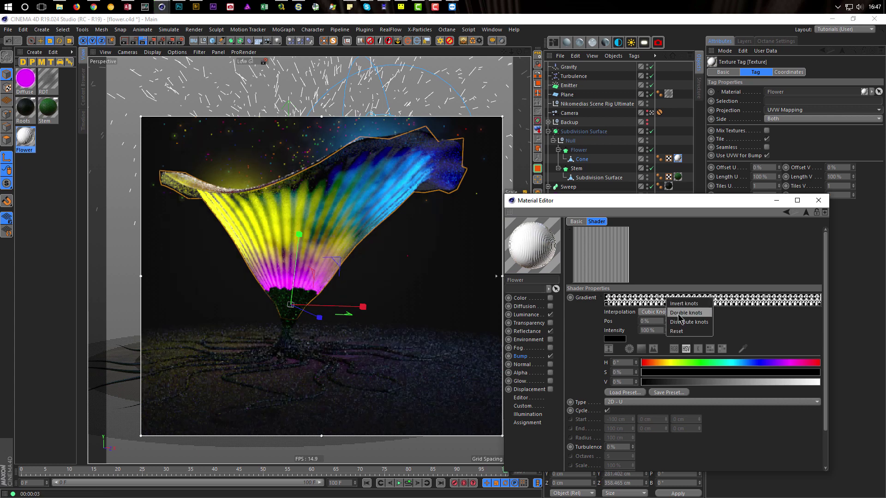
click(682, 313)
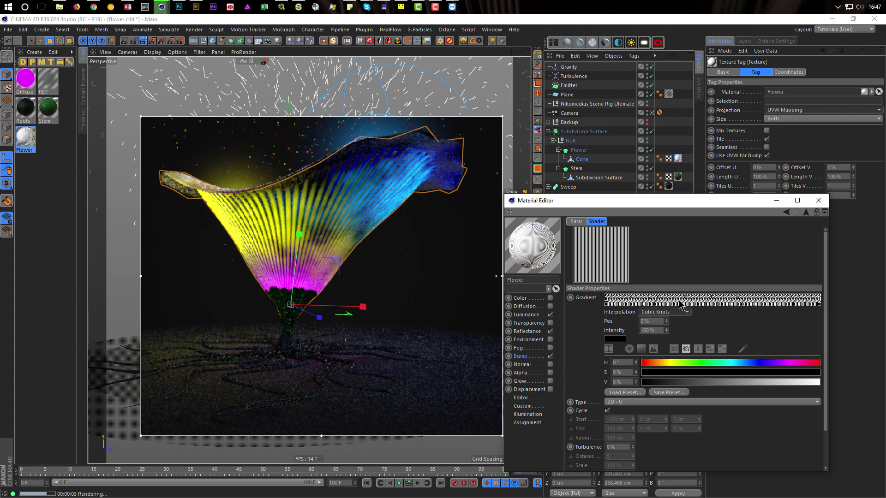
right_click(682, 300)
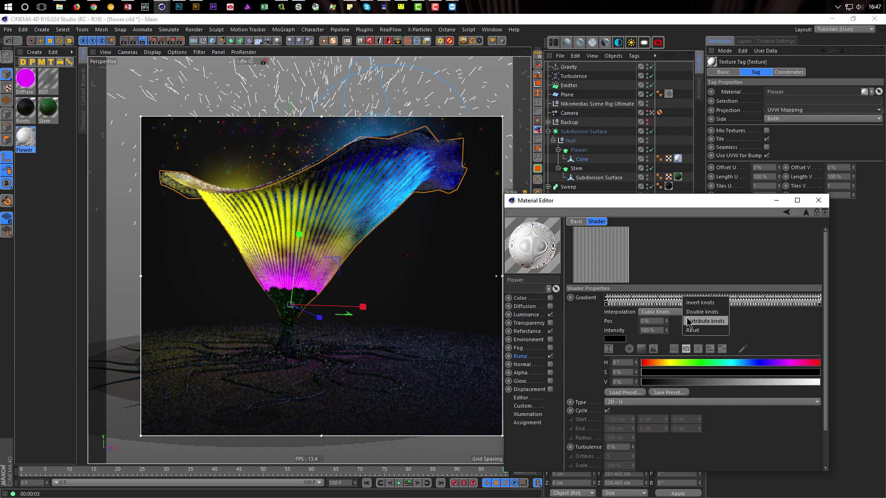
click(689, 322)
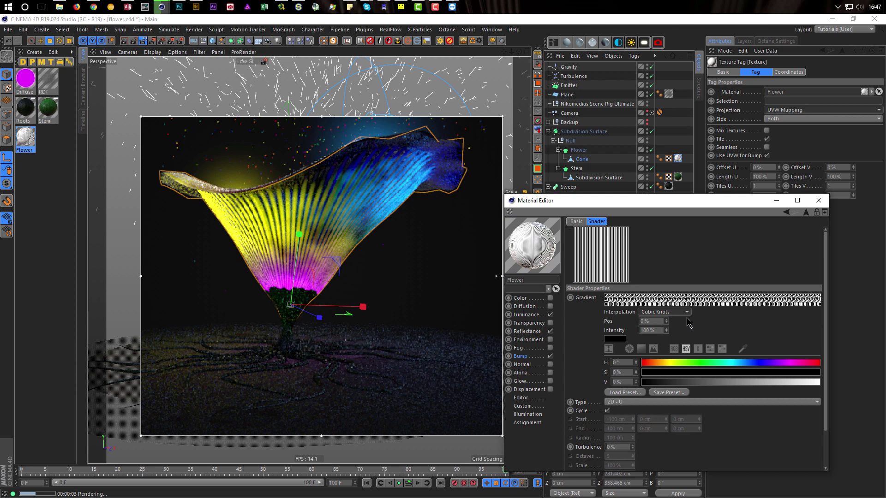
Step: Try a Bump strength of 5% on the Flower material and settle on 10%
click(534, 356)
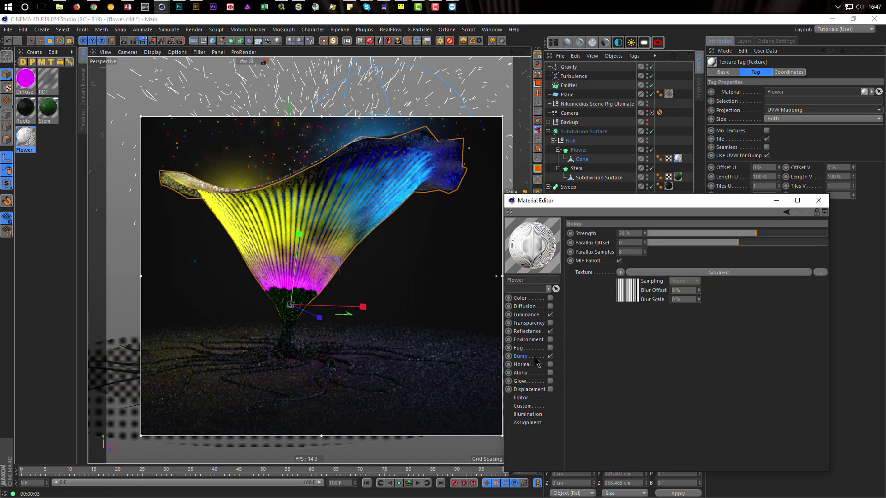
click(634, 233)
text(5)
key(Return)
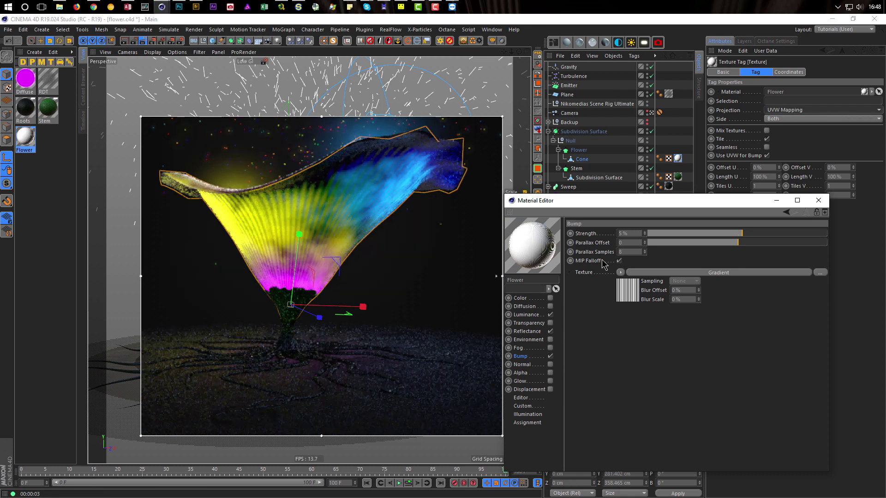
click(638, 235)
text(10)
key(Return)
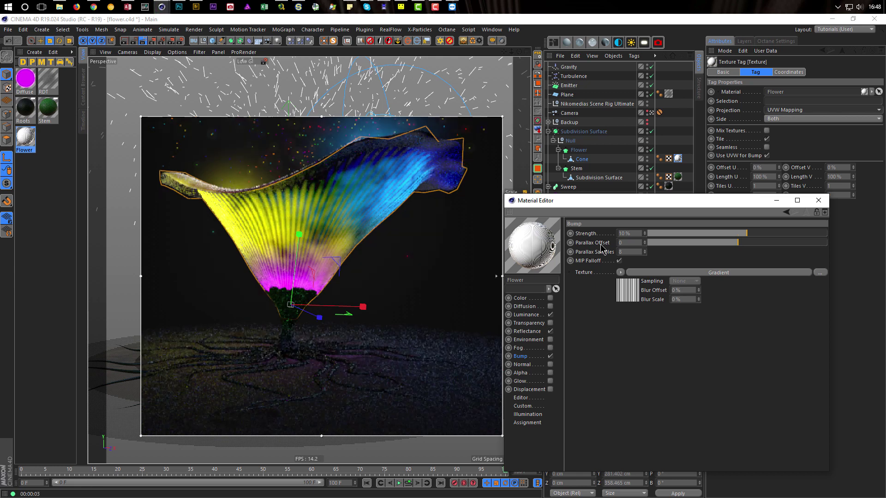
Step: Wrap the Flower material's bump Gradient in a Layer shader
click(619, 289)
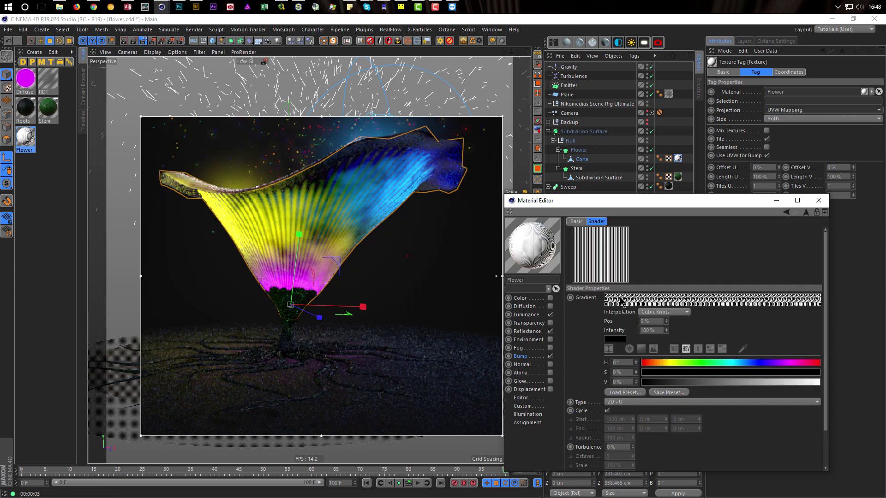
click(806, 212)
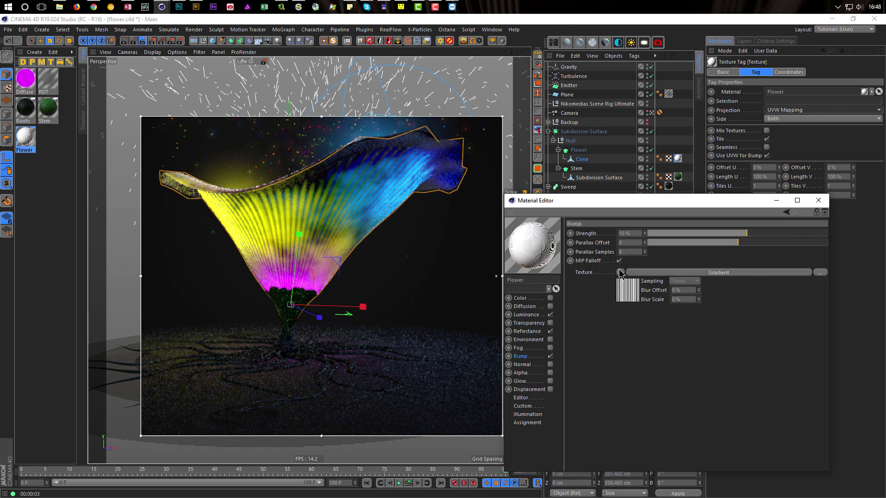
click(621, 272)
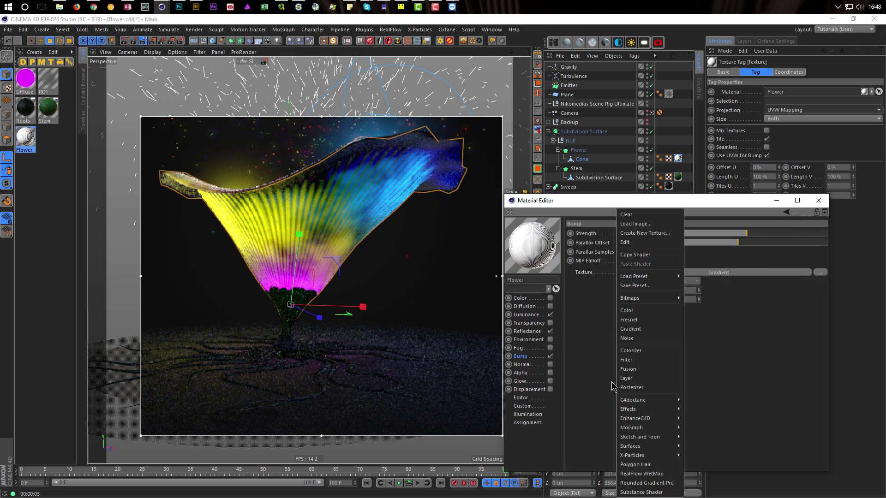
click(633, 379)
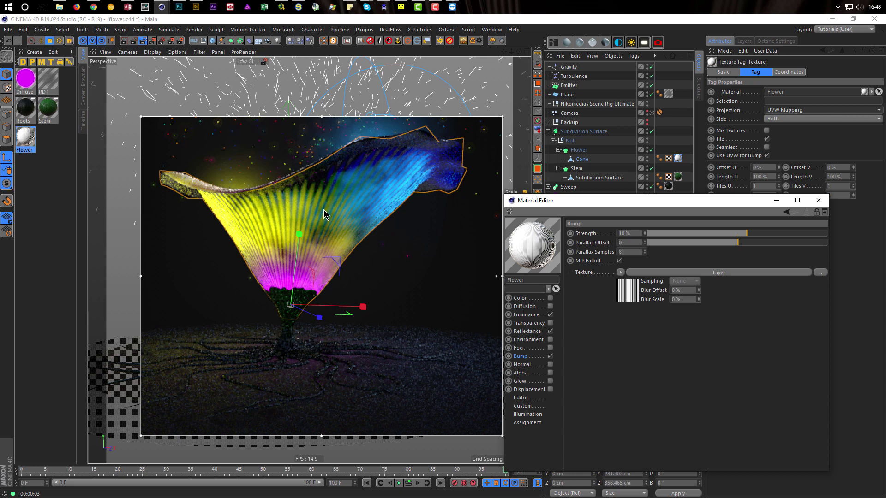
Step: Add a Noise shader above the Gradient in the bump Layer shader and hide the Gradient layer
click(626, 294)
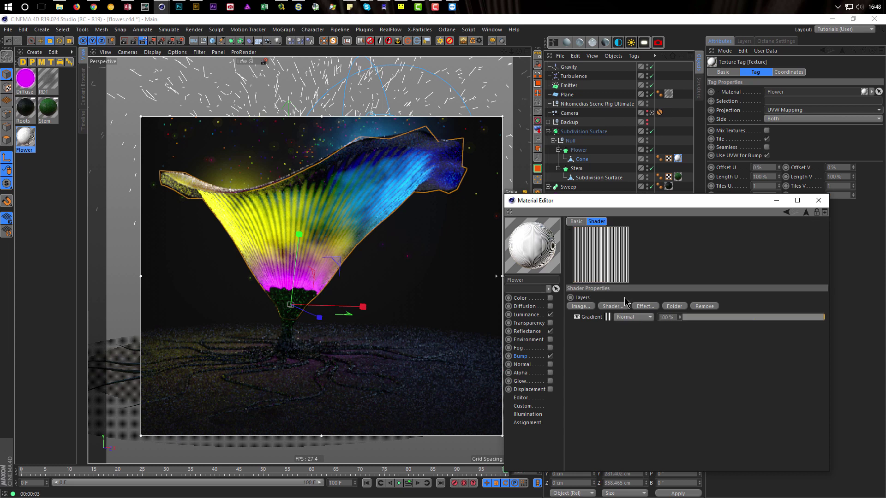
click(622, 307)
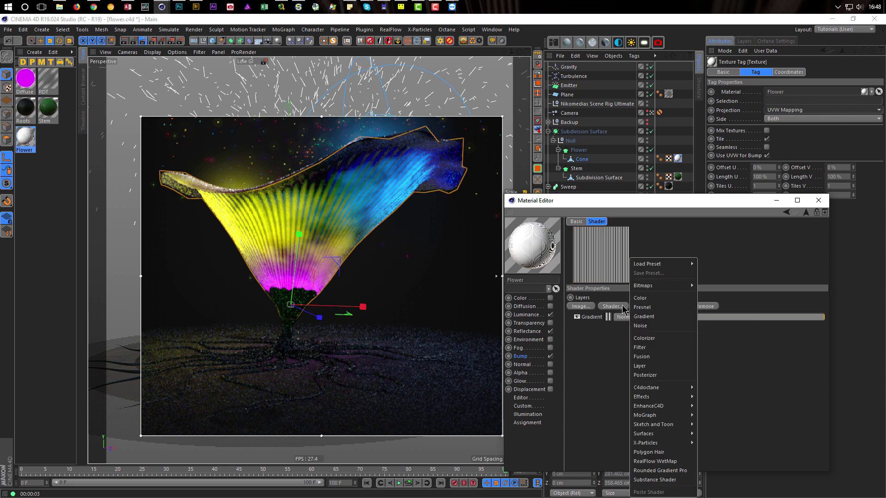
click(655, 326)
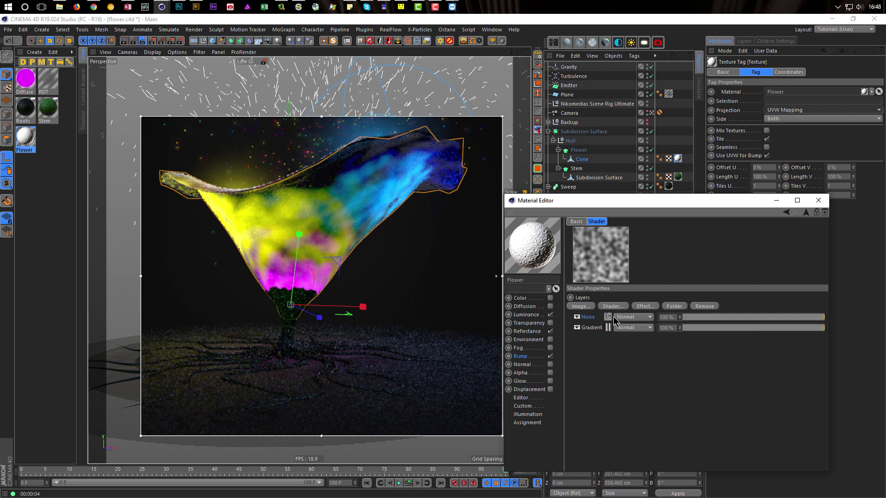
click(577, 328)
Step: Set the bump Noise layer's Global Scale to 30%
click(608, 319)
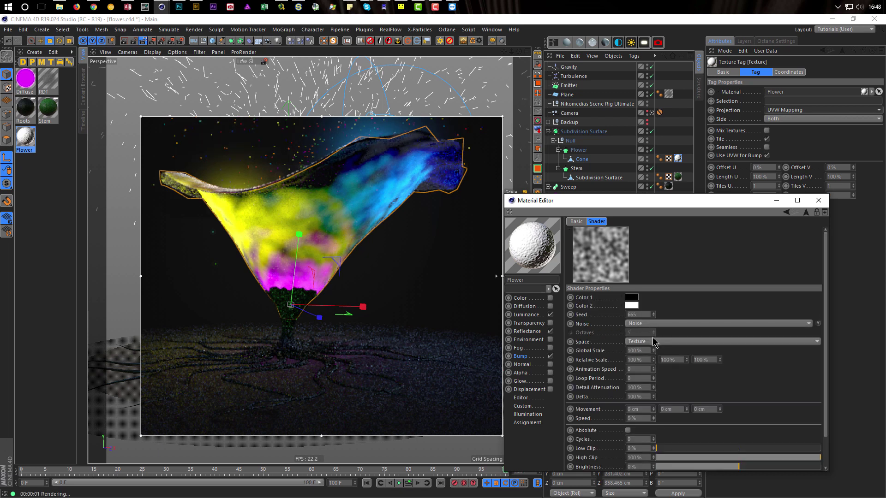
click(639, 351)
text(20)
key(Return)
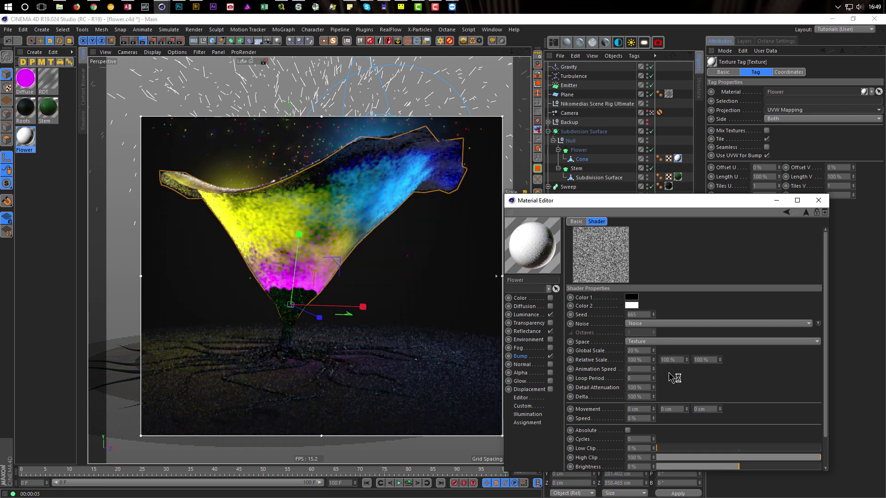
Step: Try stretching the bump Noise vertically with second Relative Scale values of 1000% and 5000%
click(673, 360)
text(100)
key(Return)
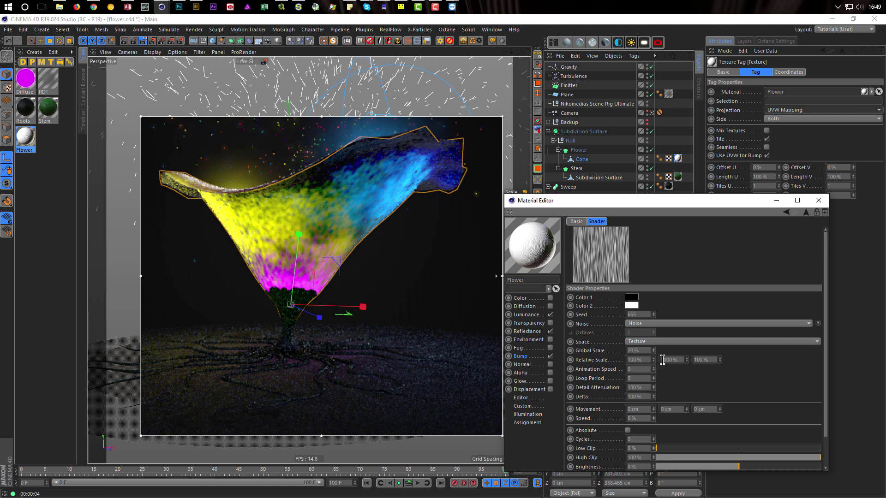
double_click(682, 359)
text(5000)
key(Return)
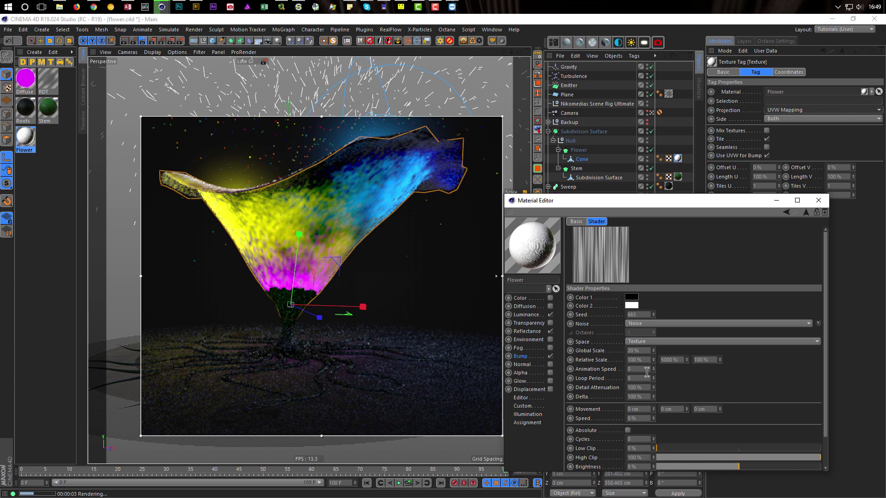
Step: Try stretching the bump Noise horizontally with Relative Scale values of 1000% and 100% for the first two axes
double_click(675, 360)
text(100)
double_click(634, 360)
text(1000)
key(Return)
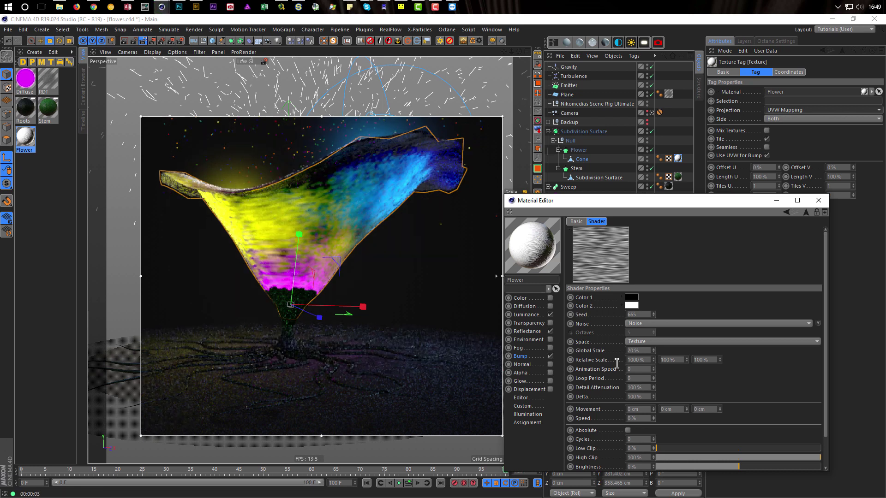
Step: Switch the bump Noise's Space to UV (2D) and set its first two Relative Scale values to 100% and 1000%
click(639, 346)
click(640, 344)
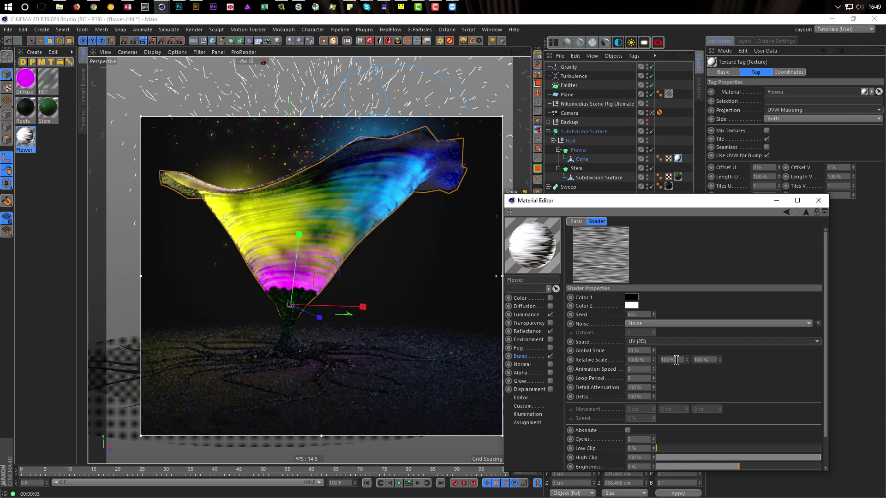
click(642, 359)
text(100)
key(Tab)
text(1000)
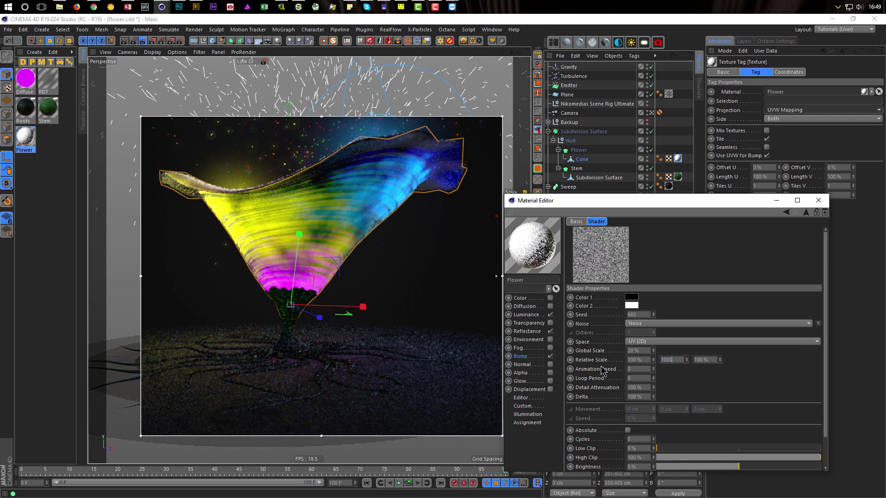
key(Return)
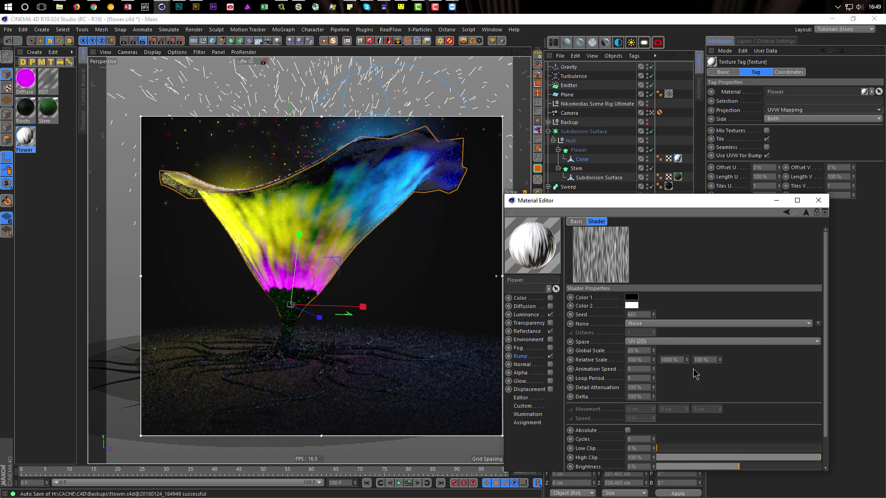
Step: Refine the petal streaks by setting the bump Noise's first two Relative Scale values to 20% and 500%
click(676, 360)
text(500)
key(Return)
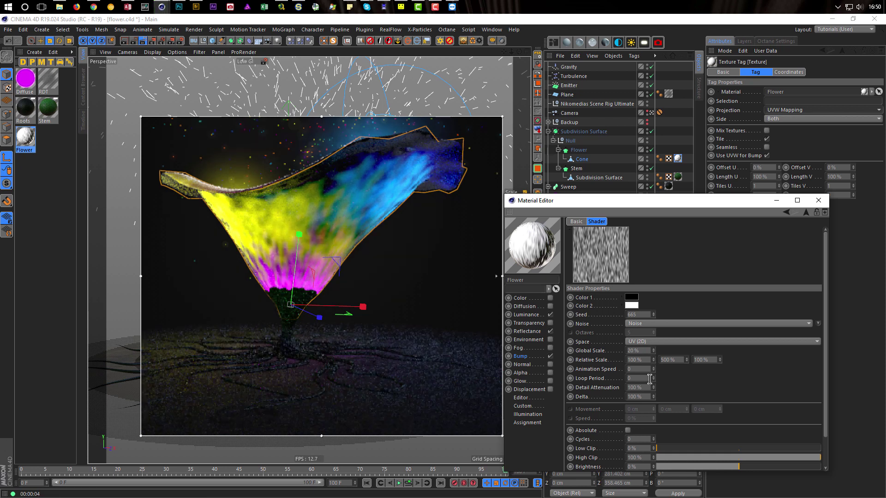
click(645, 359)
text(20)
key(Return)
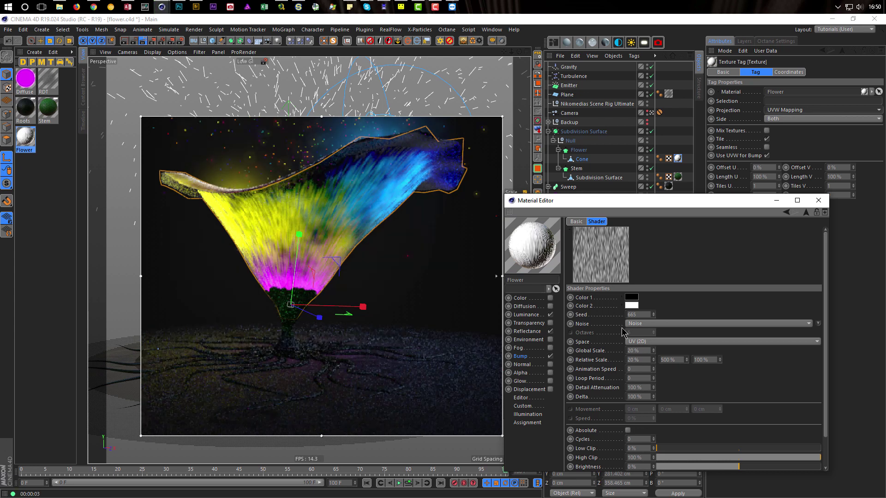
Step: Show the Gradient layer again in the bump Layer shader and blend the Noise layer over it in Screen mode
click(806, 213)
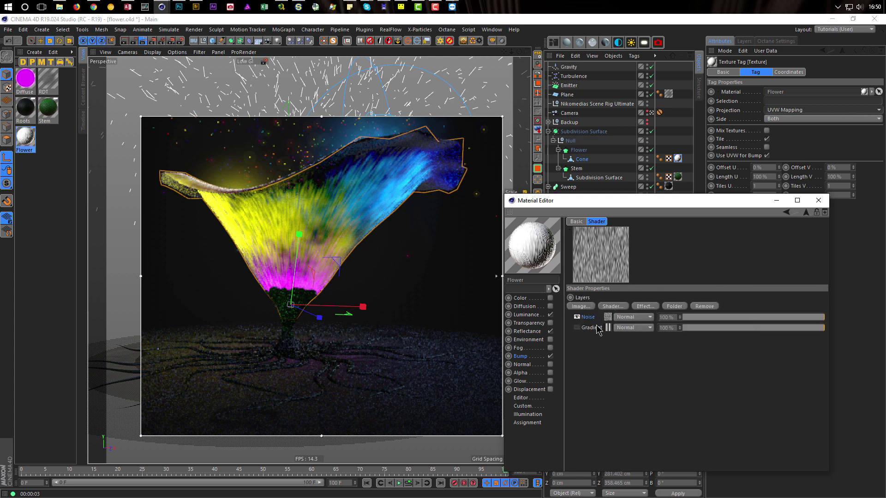
click(577, 328)
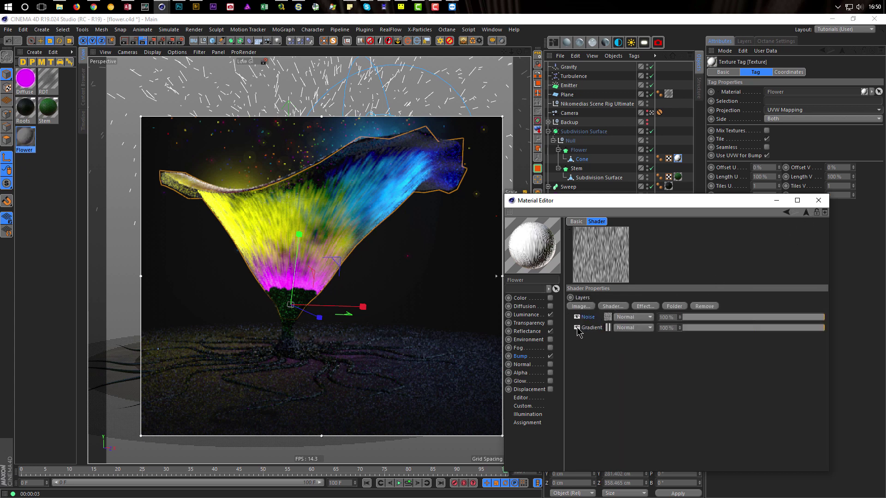
click(633, 328)
click(644, 137)
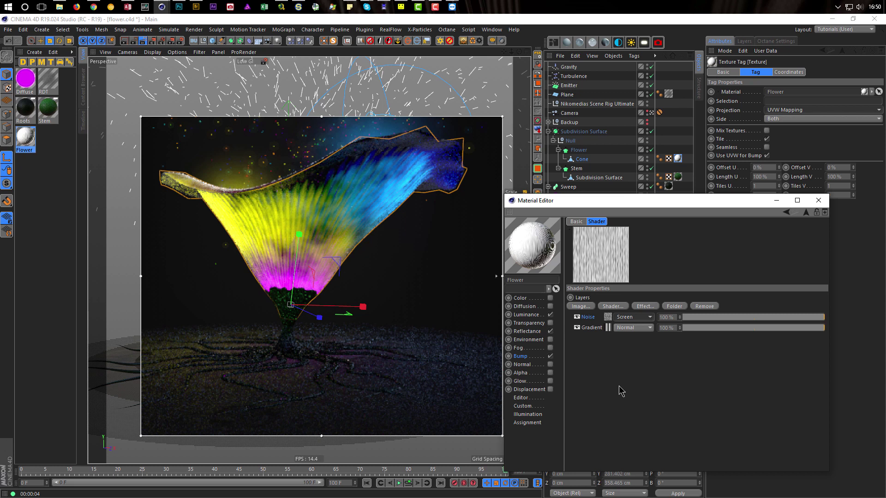
Step: Try Bump strengths of 5% and 15% on the Flower material, then return the strength to 10%
click(530, 358)
drag(634, 235, 602, 234)
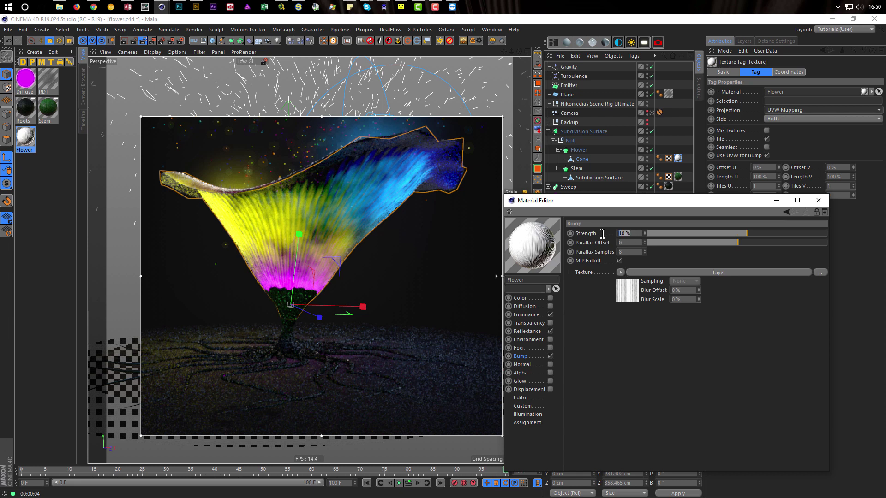
text(5)
key(Return)
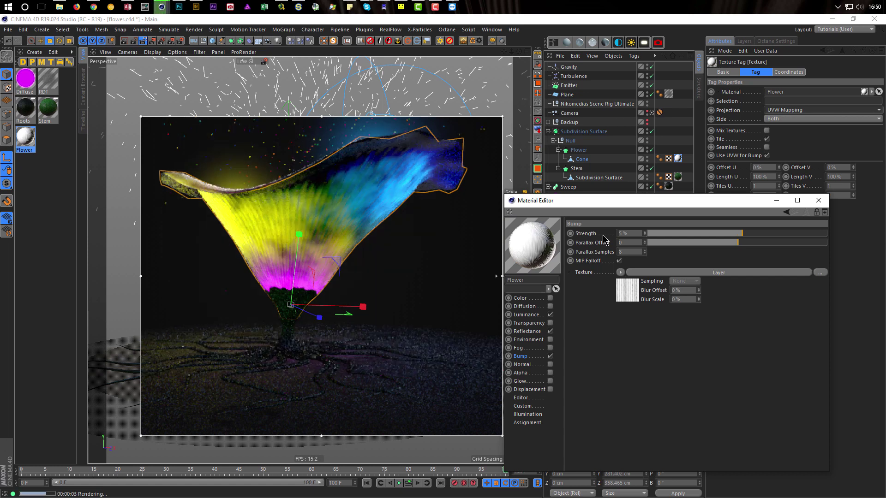
drag(639, 233, 598, 239)
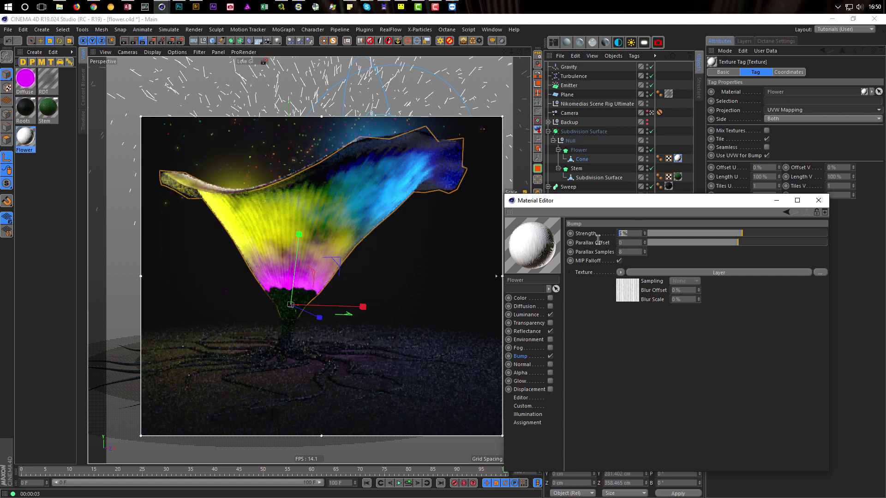
text(15)
key(Return)
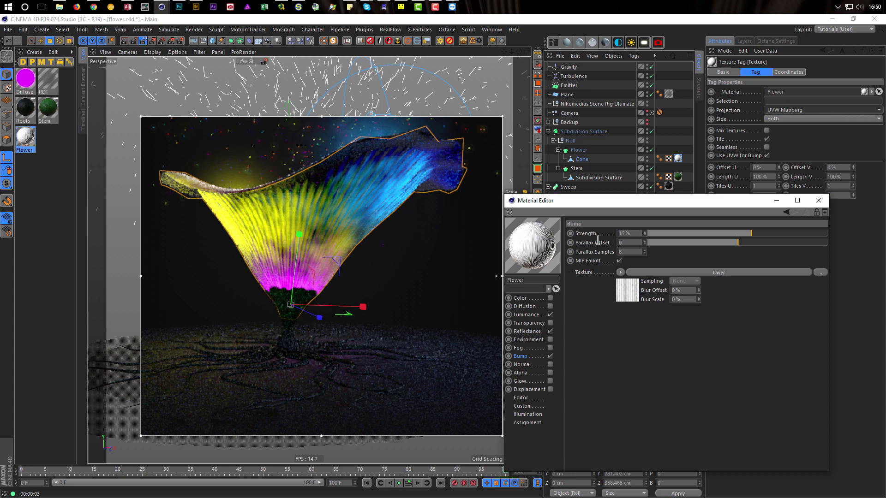
double_click(636, 234)
text(10)
key(Return)
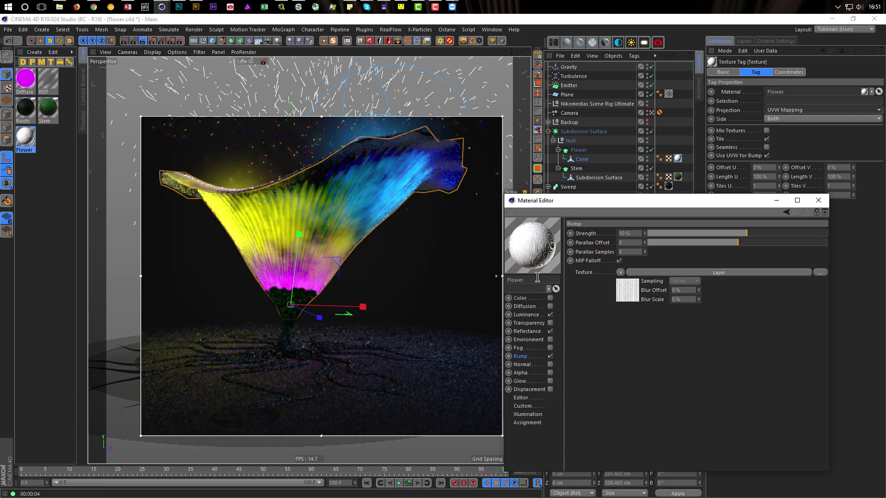
Step: Review the earlier flower render in the Picture Viewer, then close it and the Material Editor
click(143, 43)
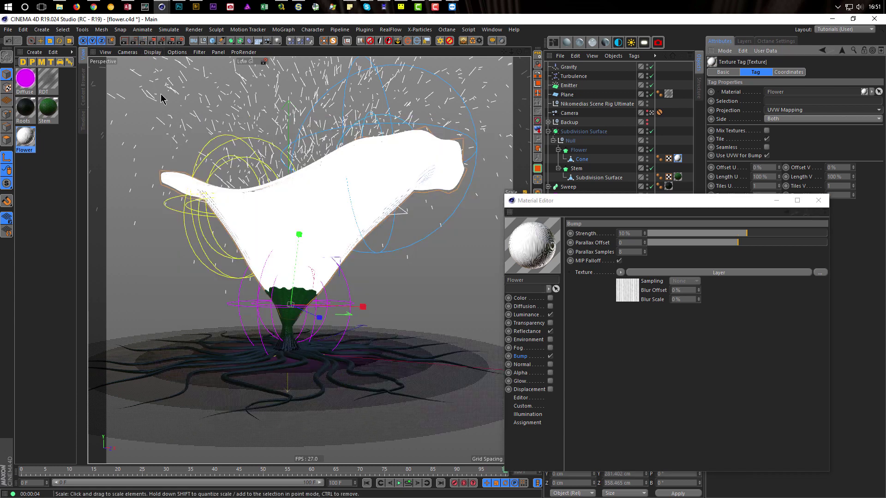
key(shift+F6)
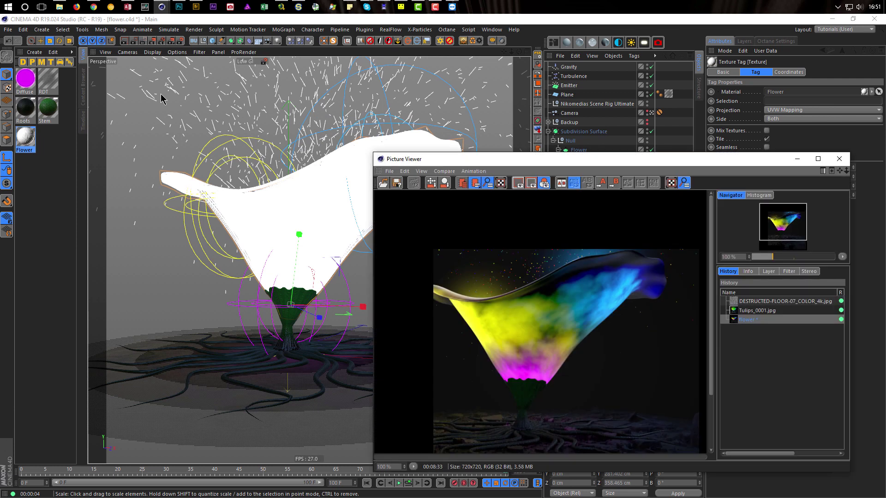
drag(711, 285, 717, 387)
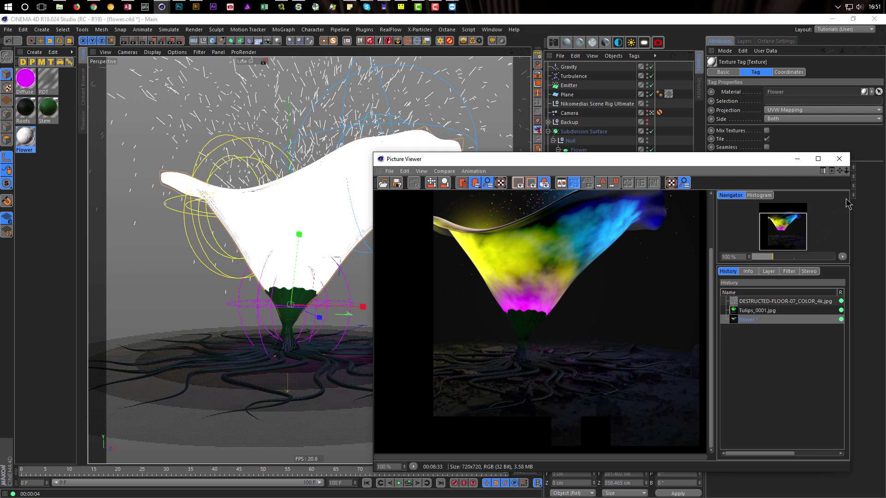
click(844, 161)
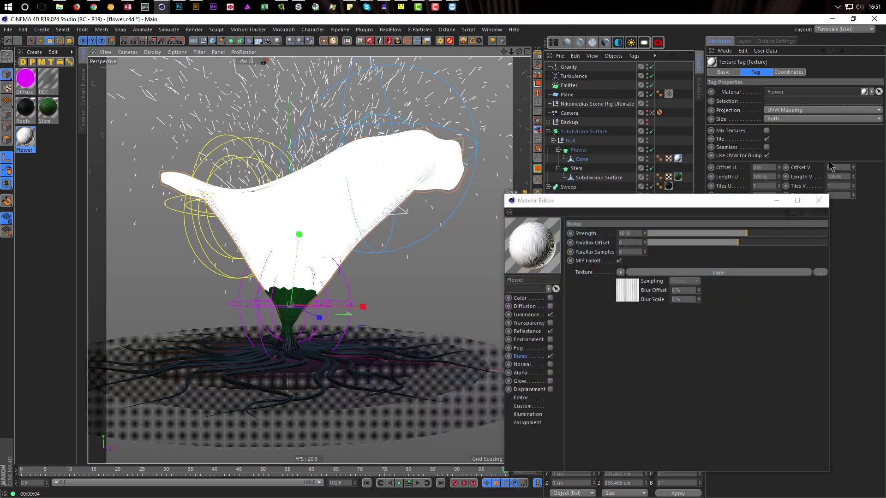
click(819, 203)
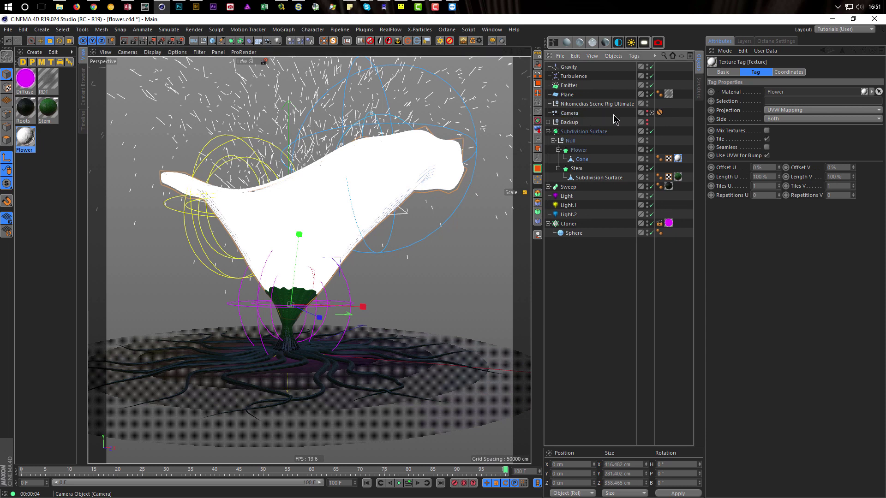
Step: Pick the camera's focus distance on the flower petals and set its F-Stop to f/1.0
click(569, 113)
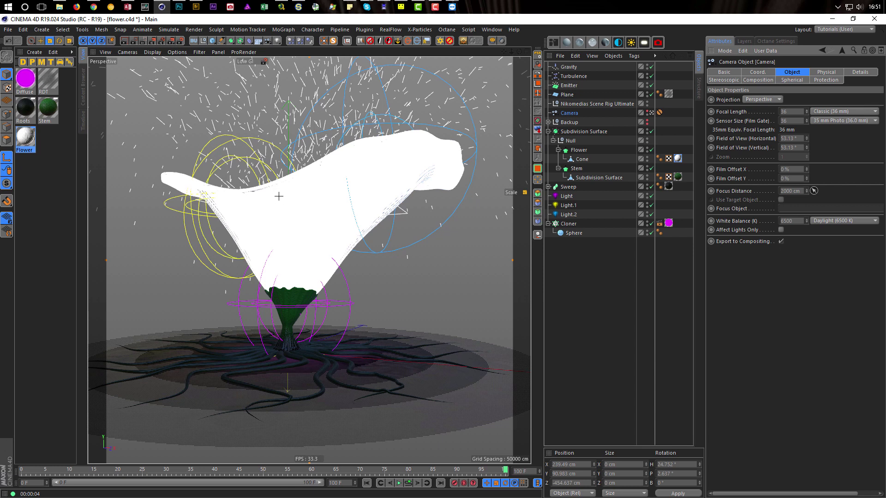
click(281, 213)
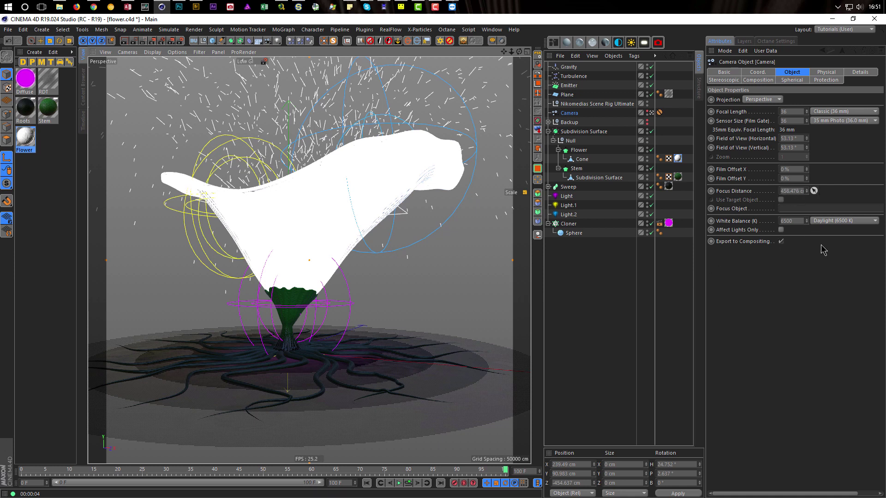
click(824, 72)
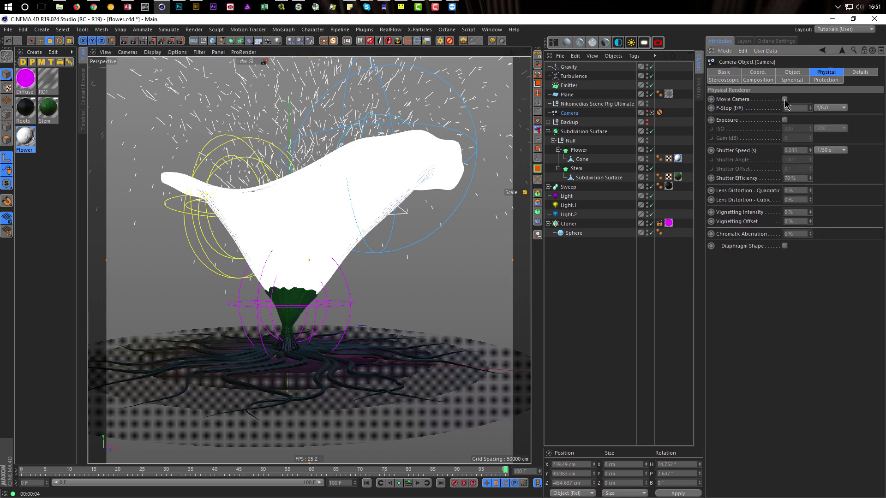
drag(792, 106, 770, 116)
Step: Enable Depth Of Field in the Physical renderer settings of the High GI render preset
click(181, 41)
drag(227, 132, 538, 145)
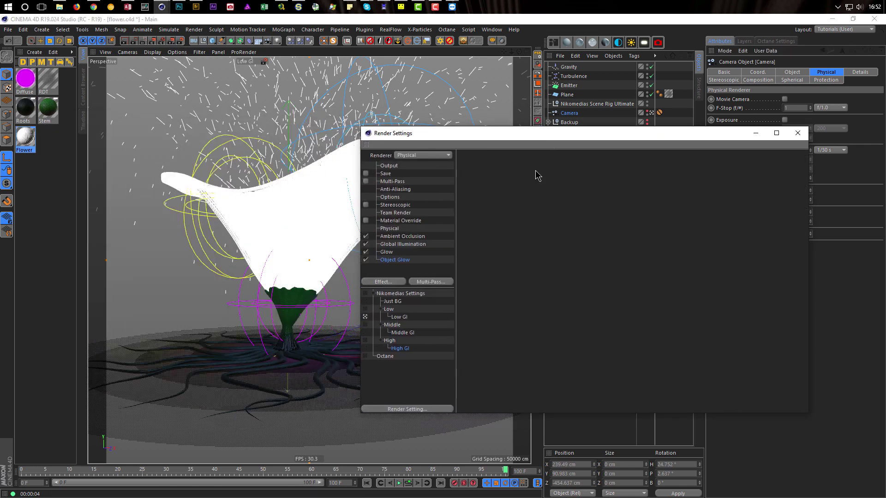
click(393, 229)
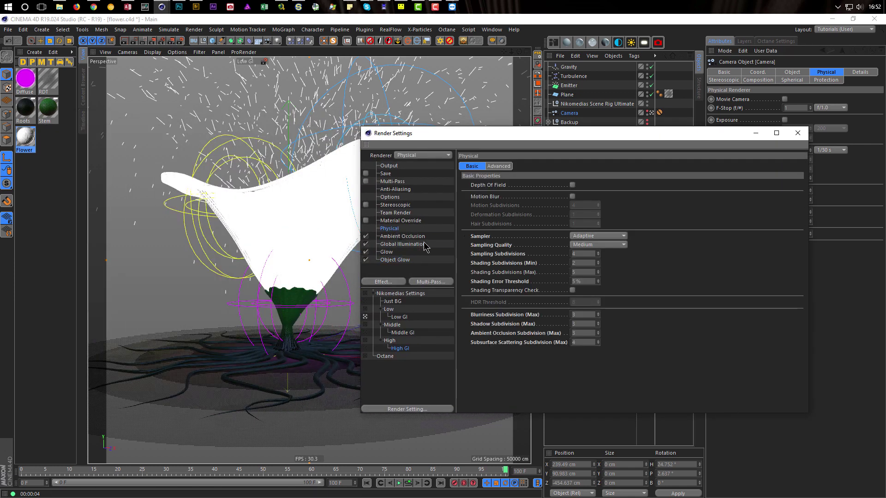
click(572, 185)
Step: Enable Depth Of Field for the Middle GI render preset too and make that preset active
click(366, 333)
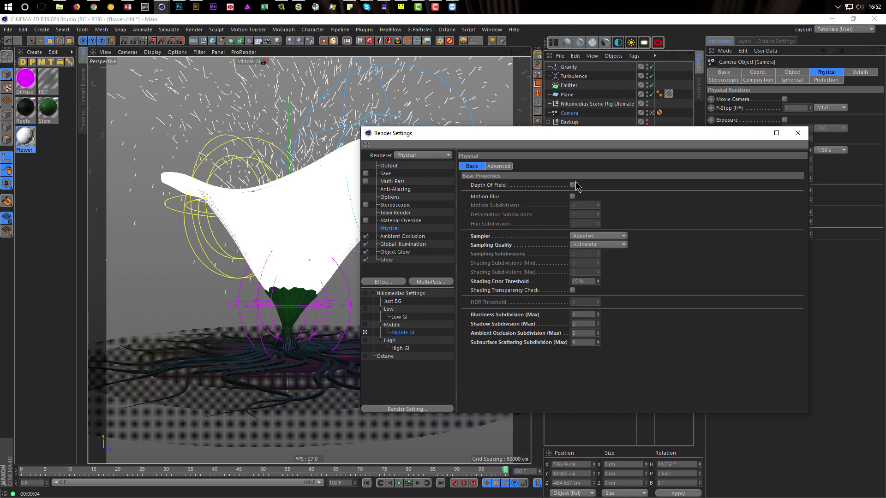
click(365, 349)
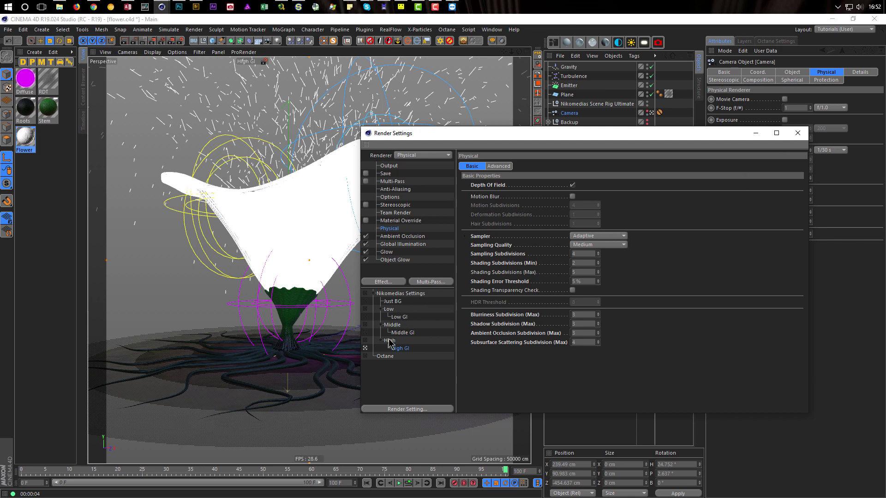
click(365, 333)
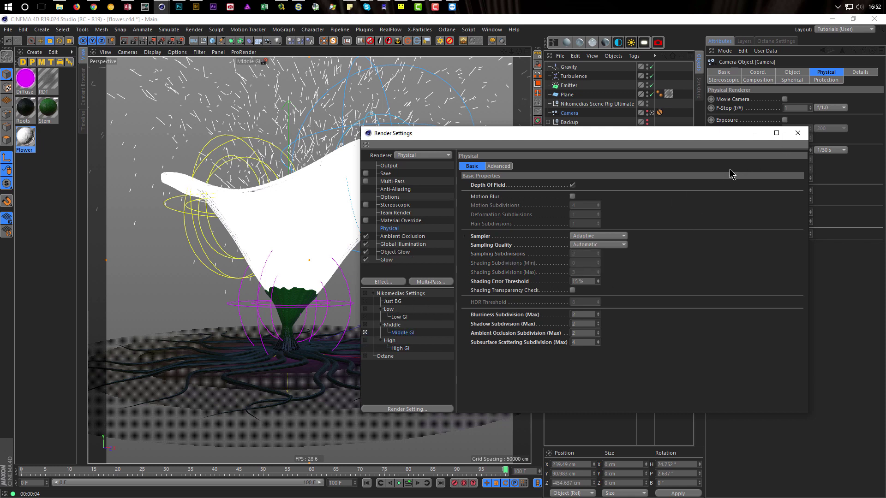
click(795, 135)
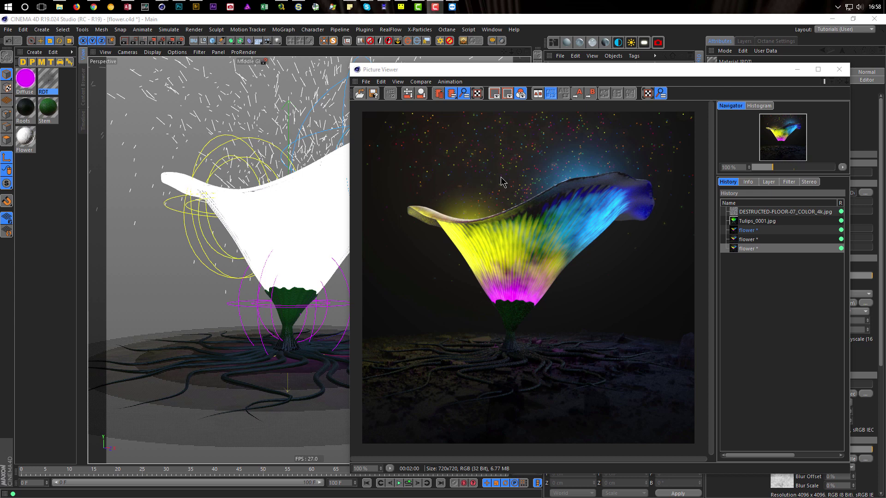
Step: Compare the flower render with the Picture Viewer filter enabled and disabled, then close the viewer
click(789, 183)
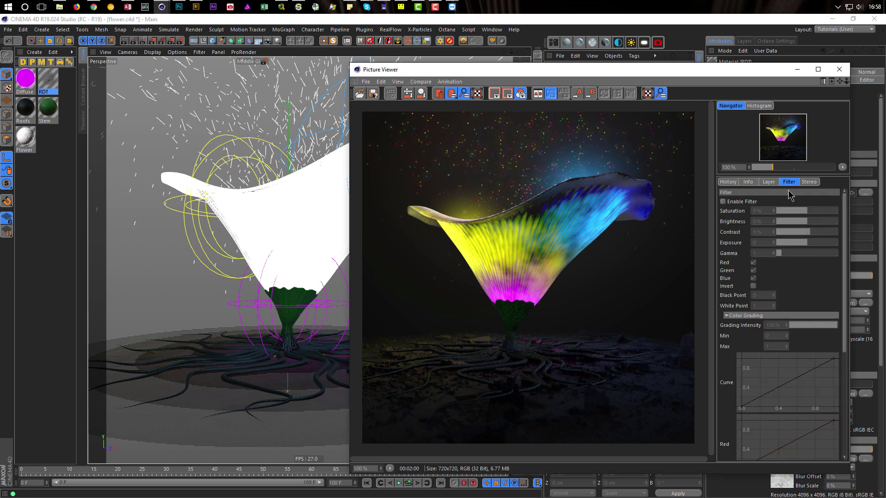
click(723, 203)
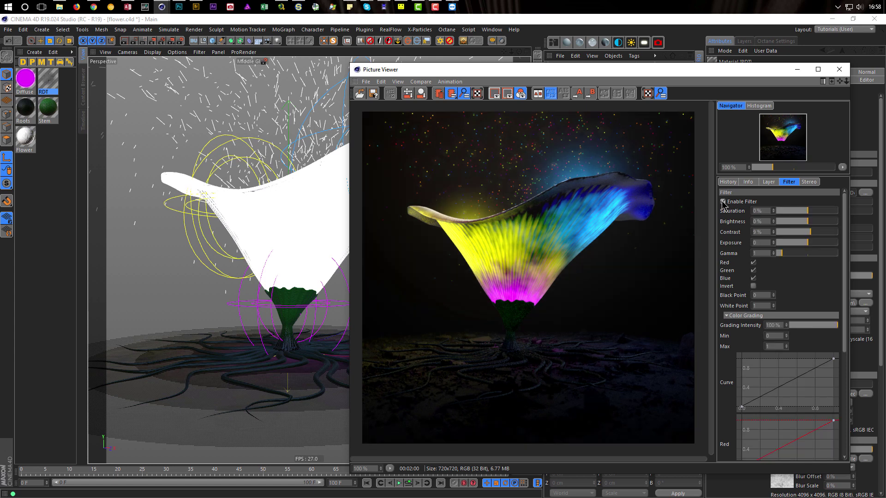
click(723, 202)
click(723, 202)
click(723, 202)
click(723, 202)
click(723, 203)
click(723, 203)
click(723, 203)
click(728, 182)
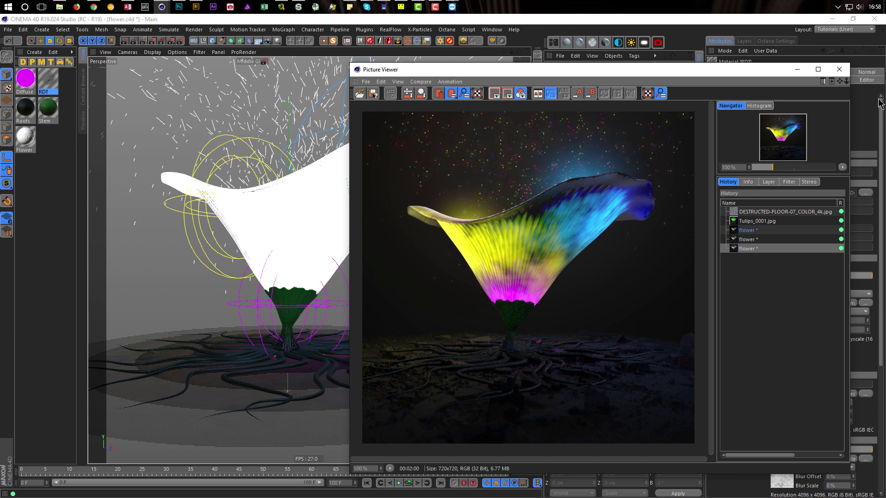
click(840, 70)
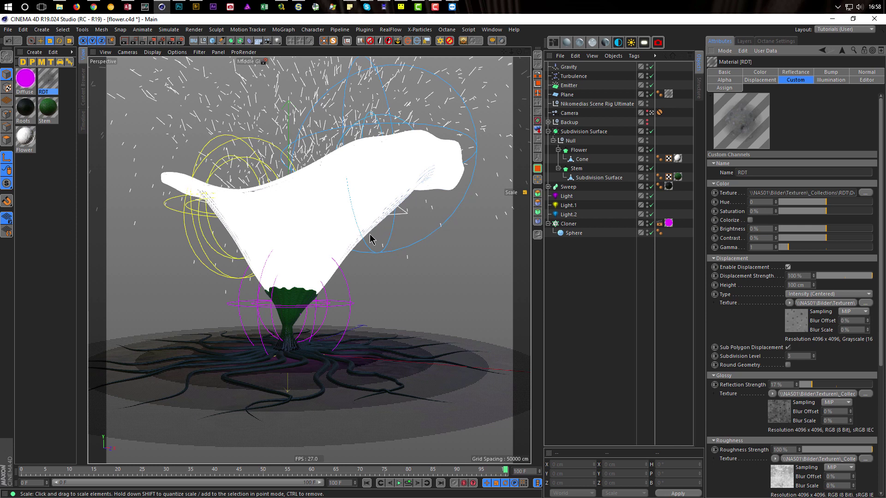
Step: Switch to the four-view layout, select Light.1 and cover the perspective camera view with an Interactive Render Region
middle_click(362, 255)
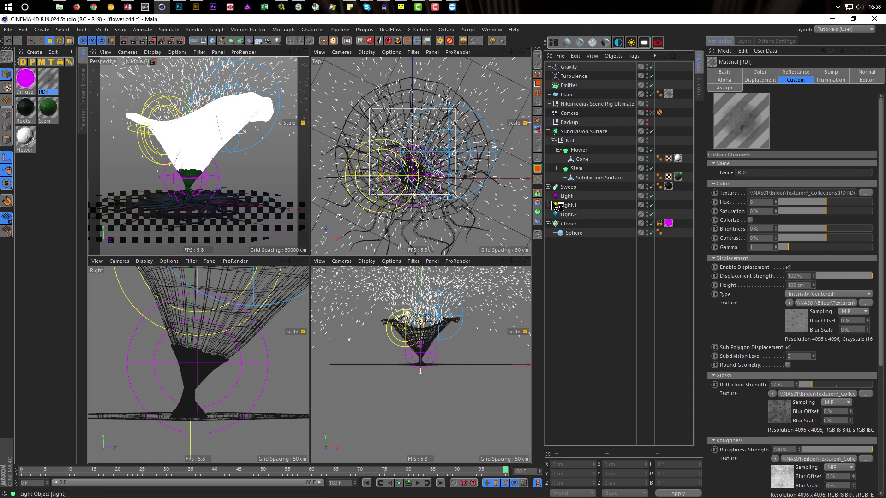
click(568, 206)
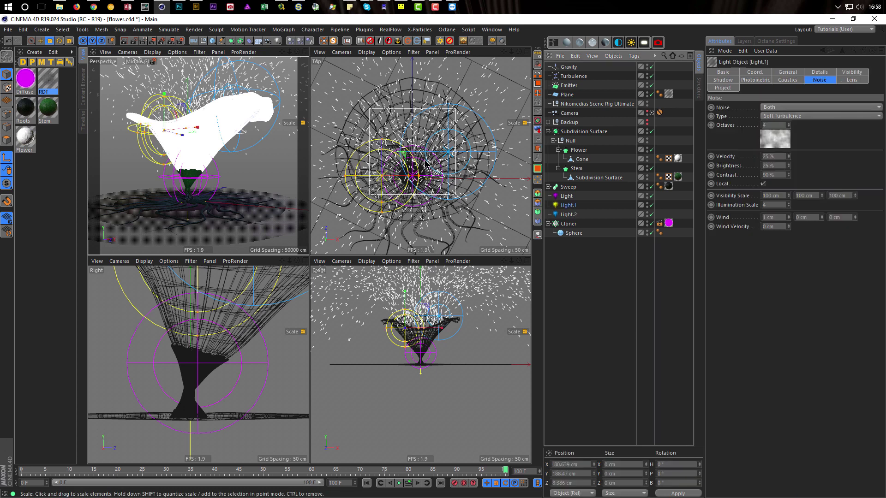
scroll(366, 162, up, 5)
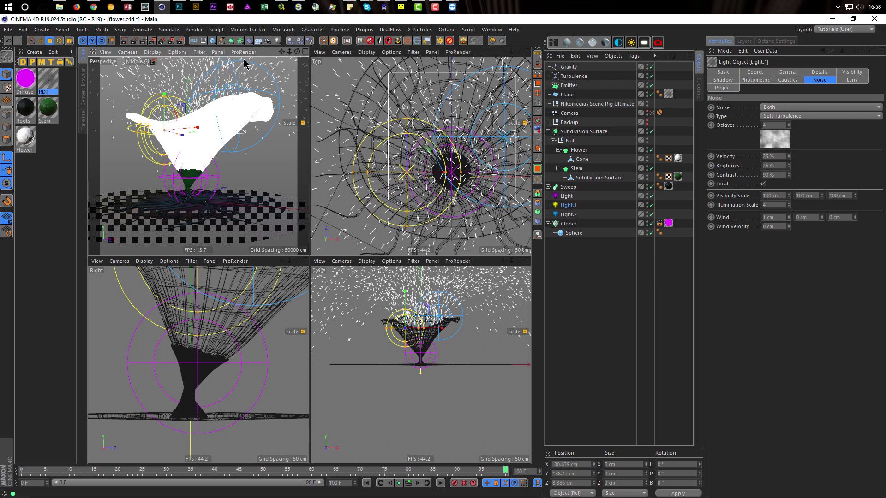
click(143, 41)
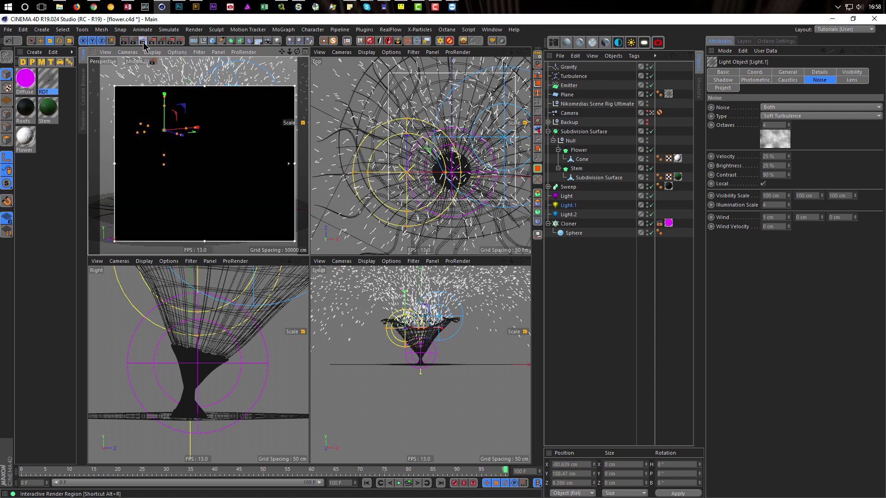
drag(116, 86, 101, 60)
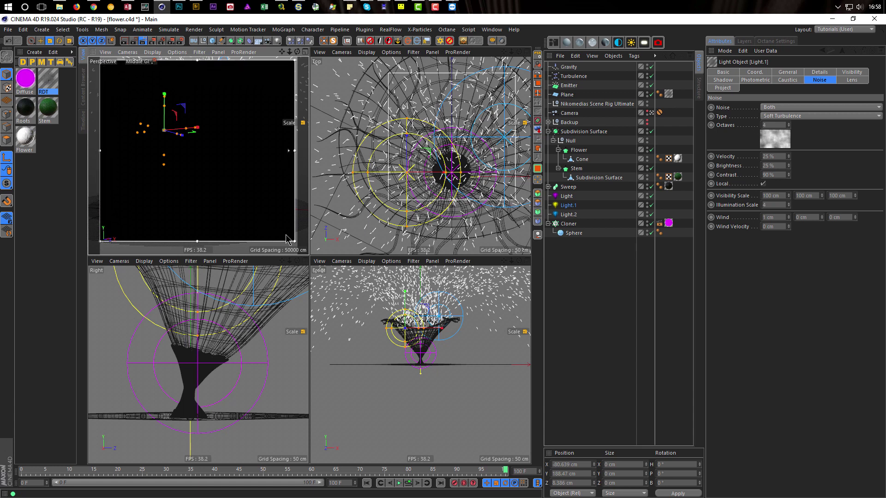
drag(294, 241, 296, 243)
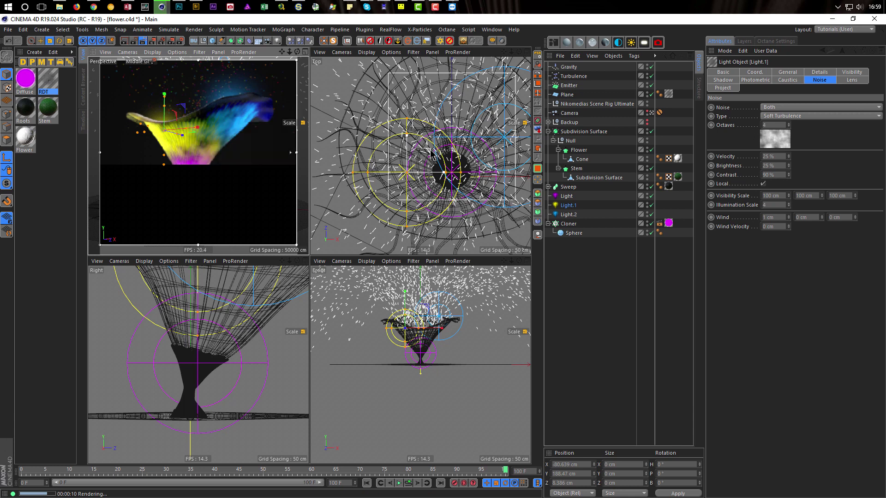
Step: Move Light.1 in the top view to about X -103 cm, Z 20 cm and make the Low GI render preset active
mouse_move(429, 153)
mouse_down()
mouse_move(426, 143)
mouse_move(429, 152)
mouse_up()
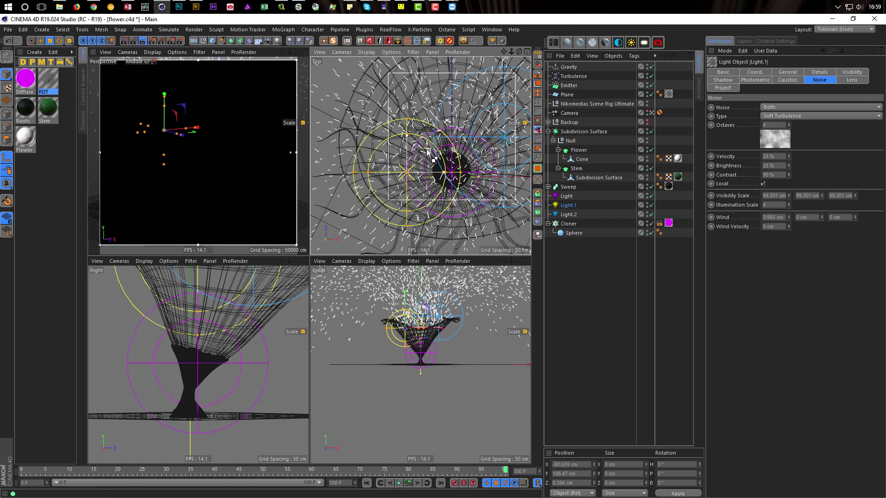
key(e)
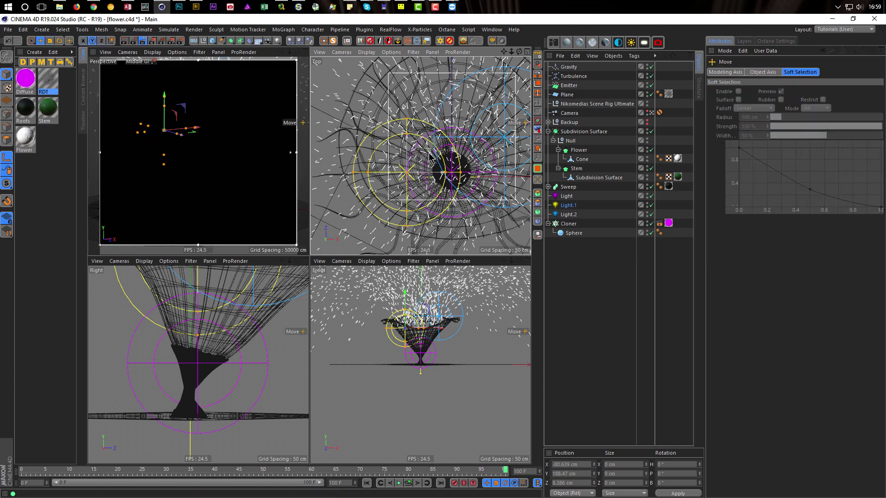
drag(430, 155, 416, 147)
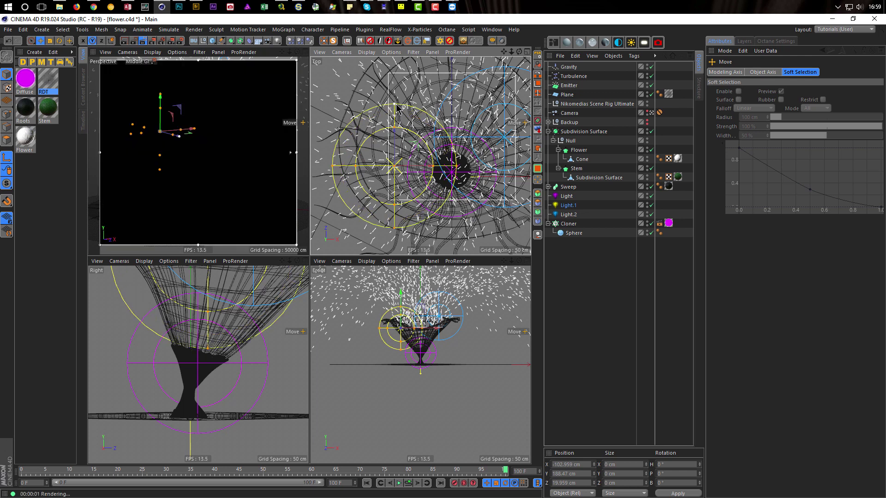
click(158, 60)
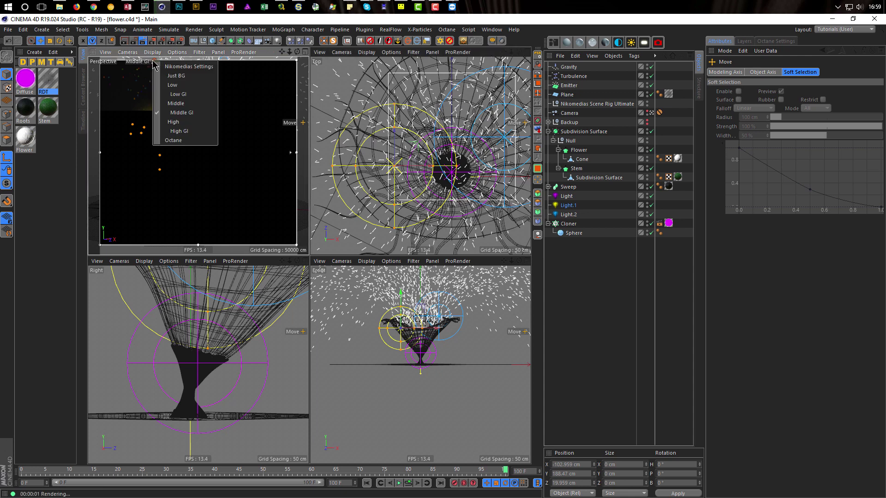
click(178, 94)
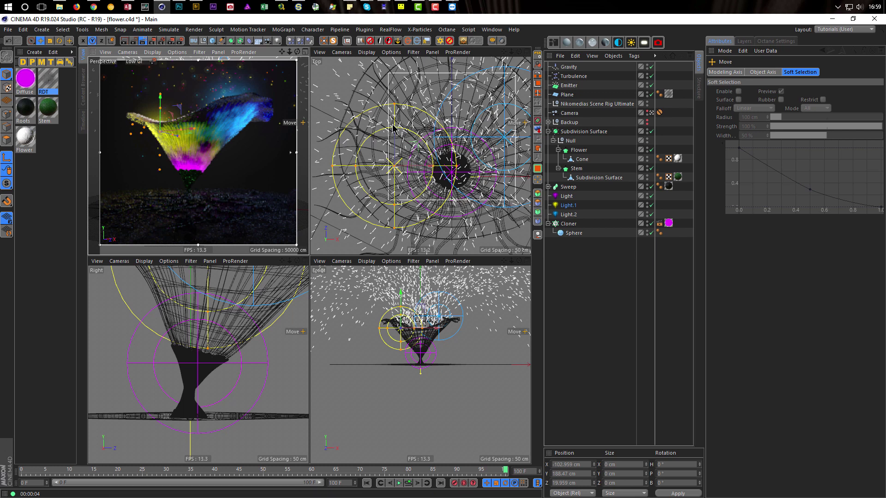
Step: Enlarge Light.1's falloff radius in the top view and raise the light to about Y 210 cm
drag(355, 165, 346, 164)
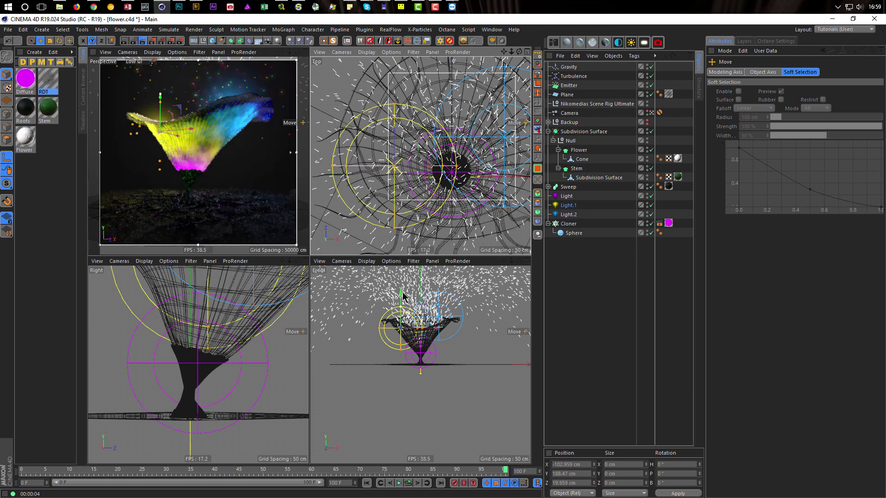
drag(402, 296, 400, 290)
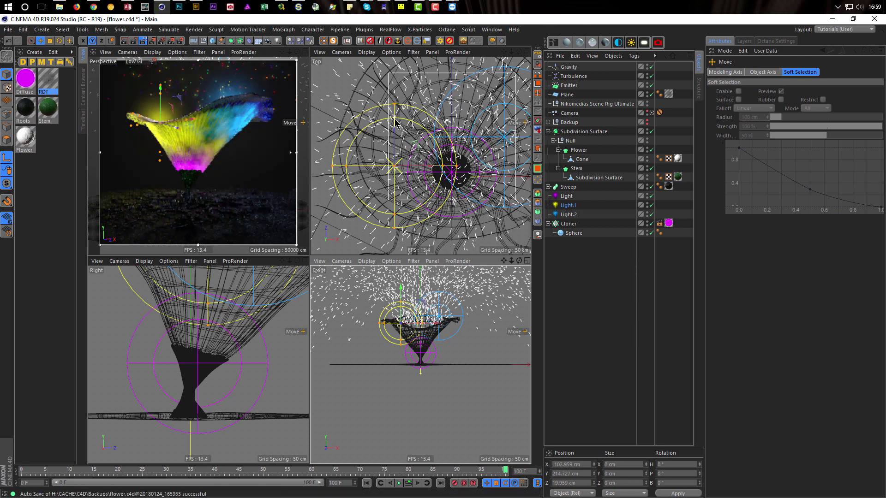
click(353, 170)
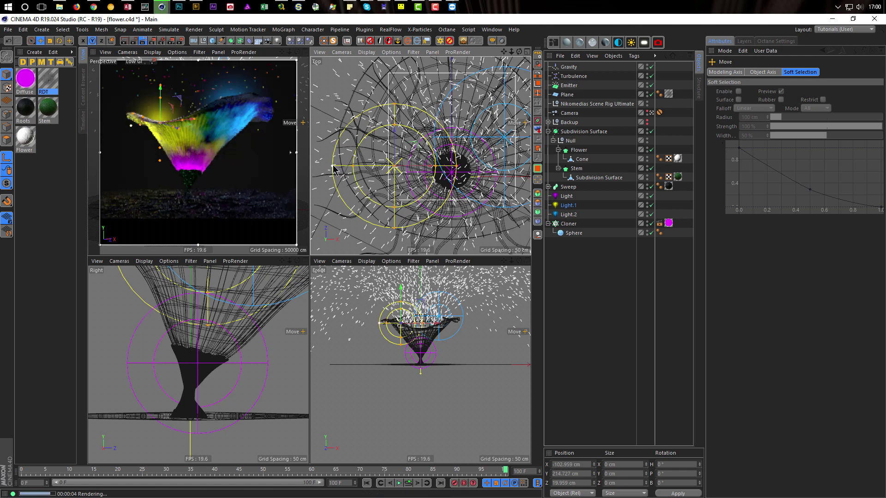
drag(331, 166, 326, 166)
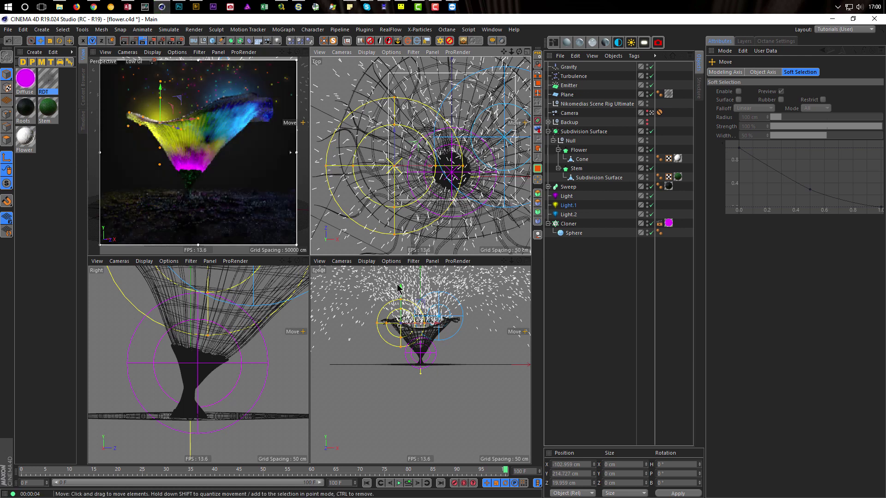
drag(402, 287, 401, 289)
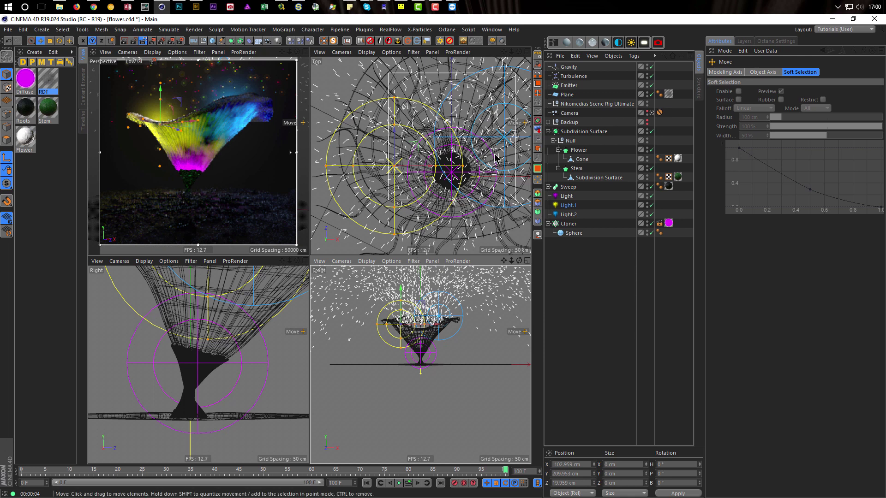
Step: Move Light.2 farther out over the flower's blue side, to about X 109 cm, Y 252 cm, Z 60 cm
middle_drag(479, 164, 409, 184)
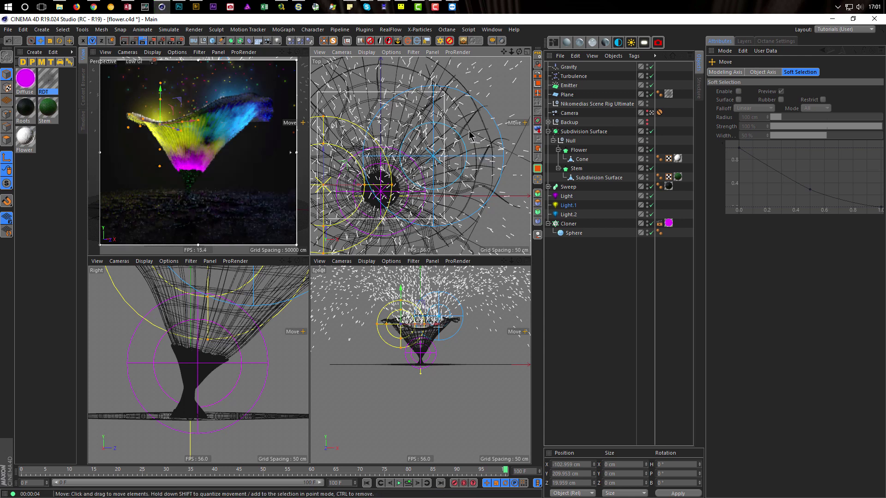
click(570, 215)
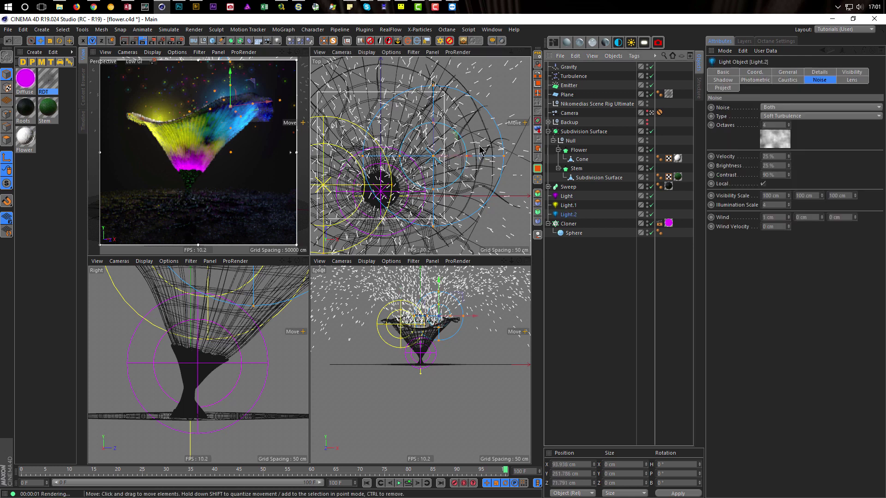
drag(464, 141, 465, 143)
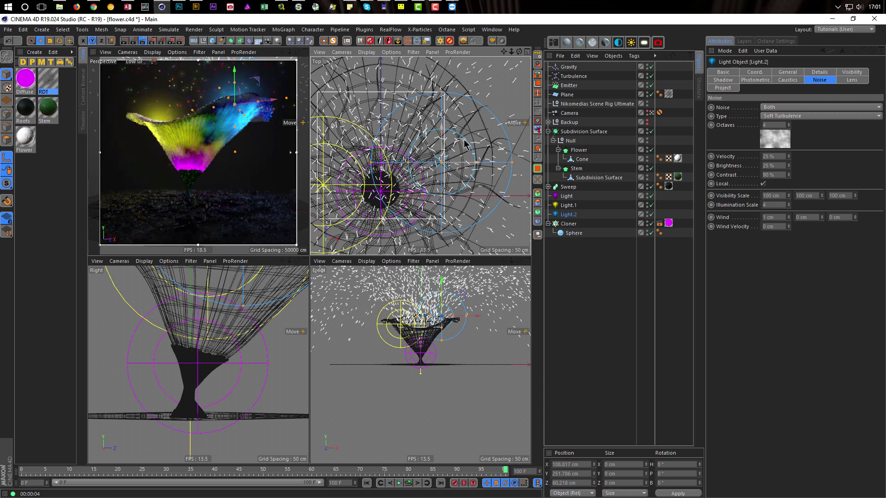
drag(442, 279, 442, 277)
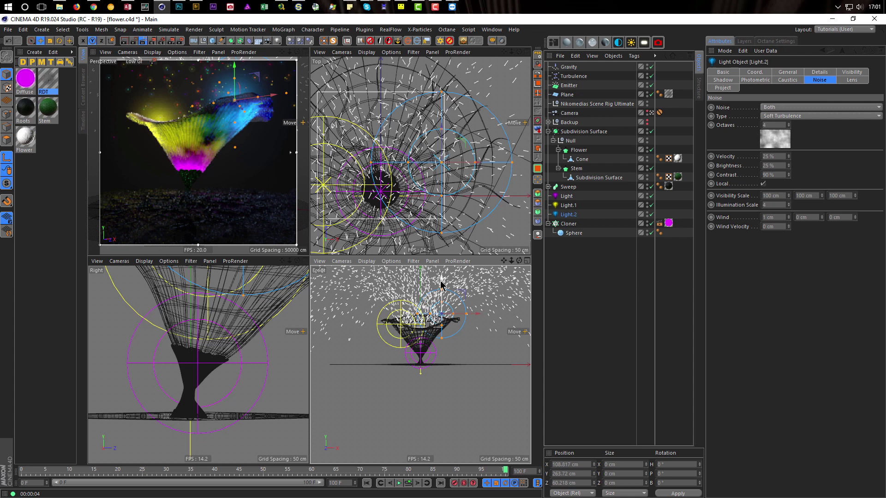
drag(442, 281, 442, 285)
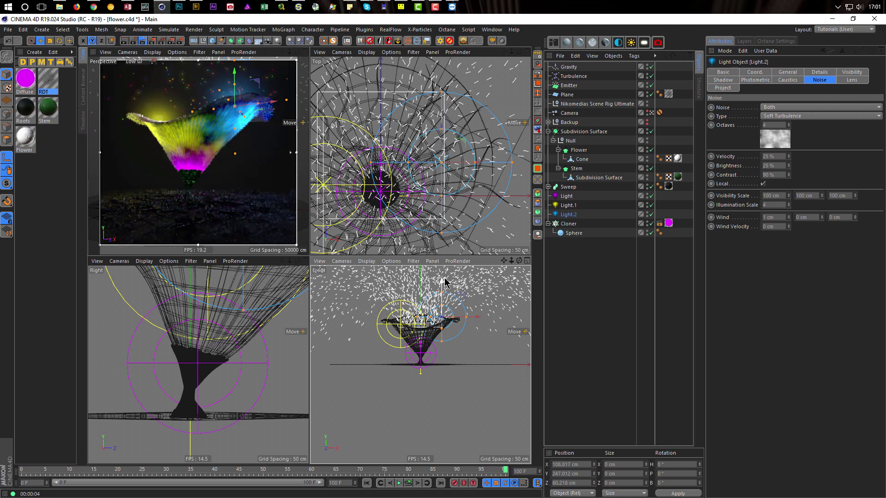
drag(235, 74, 234, 69)
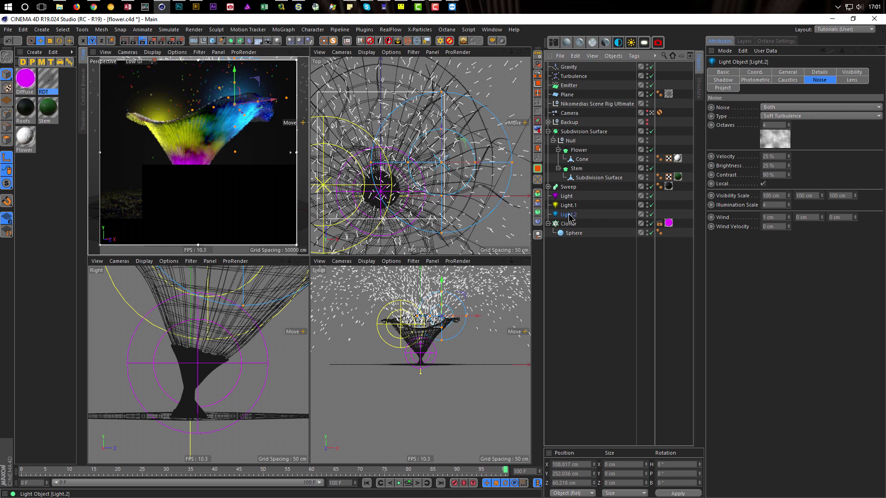
Step: Duplicate Light.2 and set the copy's color to green with a hue of 135°
ctrl+drag(569, 220, 572, 225)
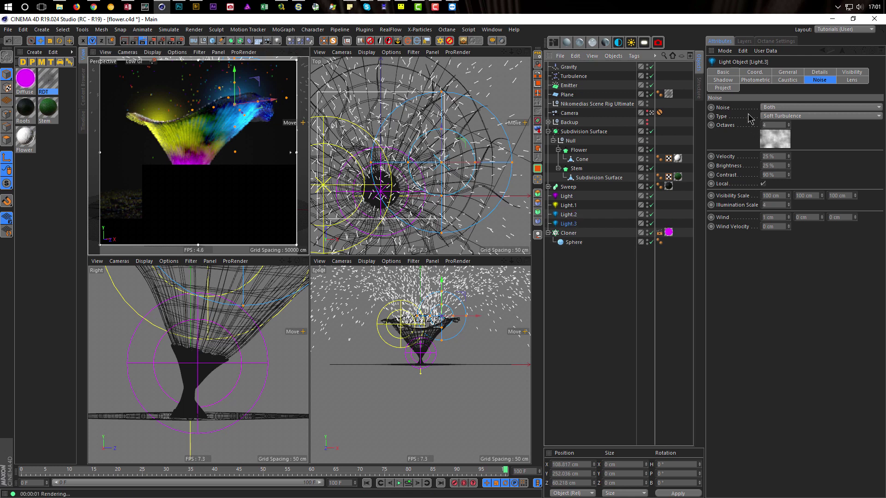
click(787, 72)
click(825, 131)
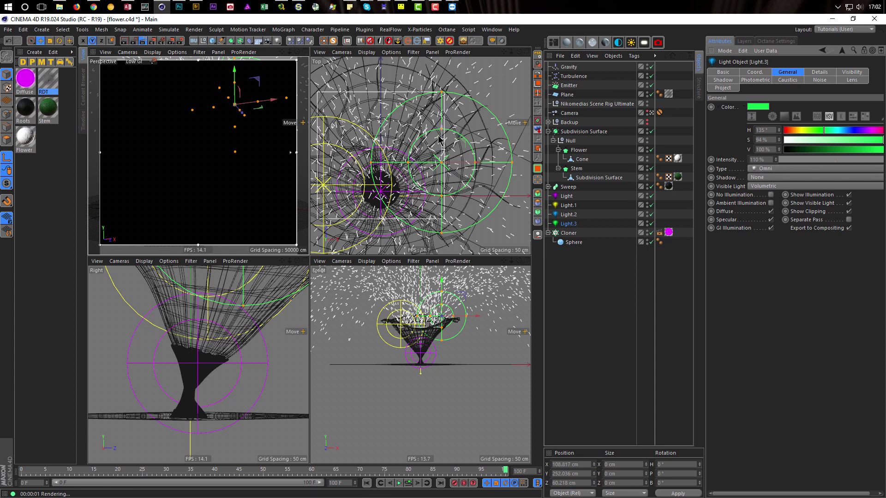
Step: Move the green light behind the flower, to about X -84 cm, Y 245 cm, Z 178 cm
drag(467, 143, 402, 62)
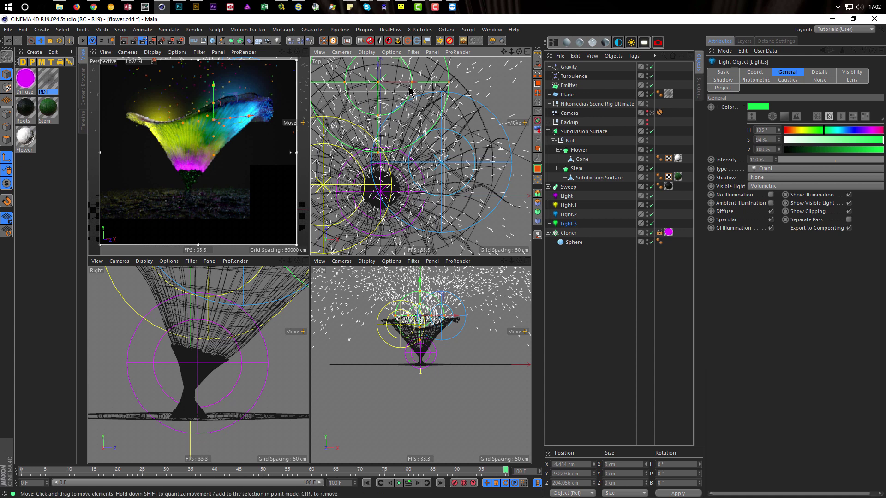
scroll(411, 88, up, 2)
drag(414, 83, 390, 89)
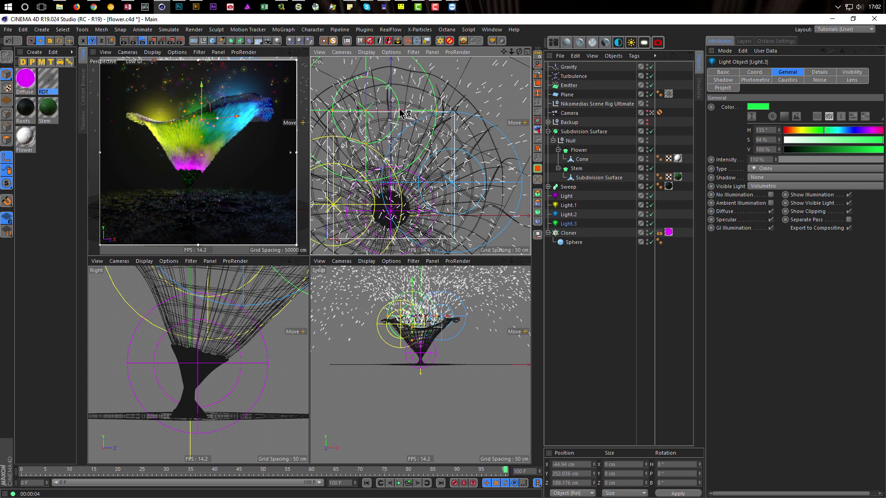
drag(399, 110, 406, 110)
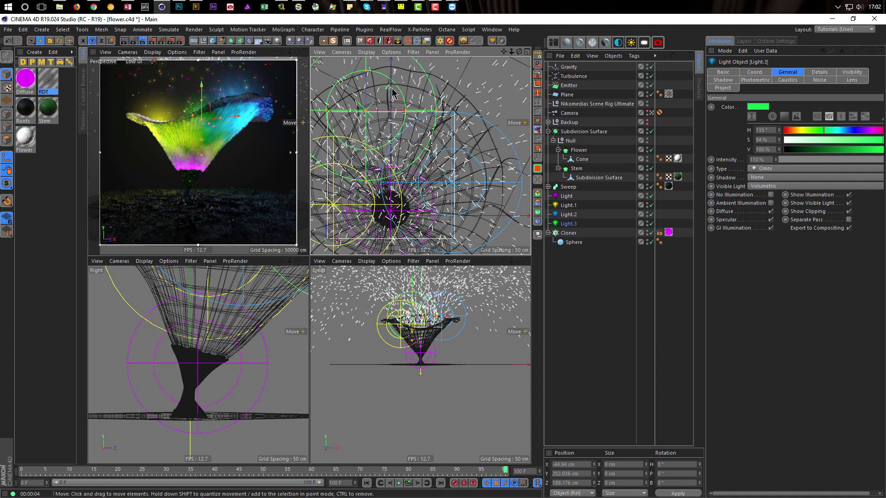
drag(392, 94, 367, 95)
drag(406, 282, 406, 284)
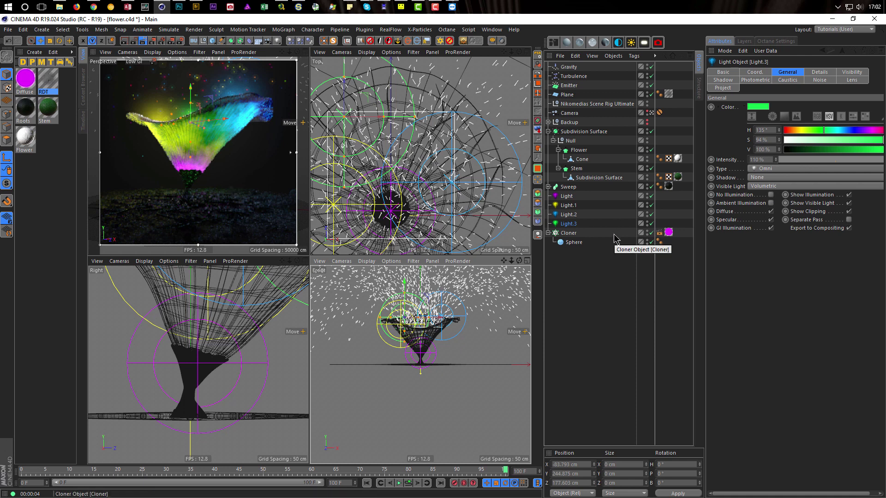
Step: Save the scene, maximize the perspective view and render it to the Picture Viewer with the High GI preset
key(ctrl+s)
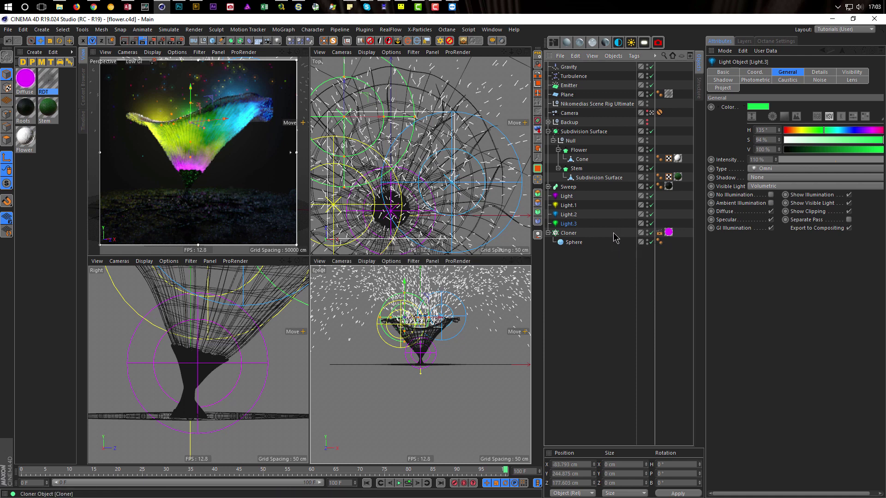
middle_click(249, 179)
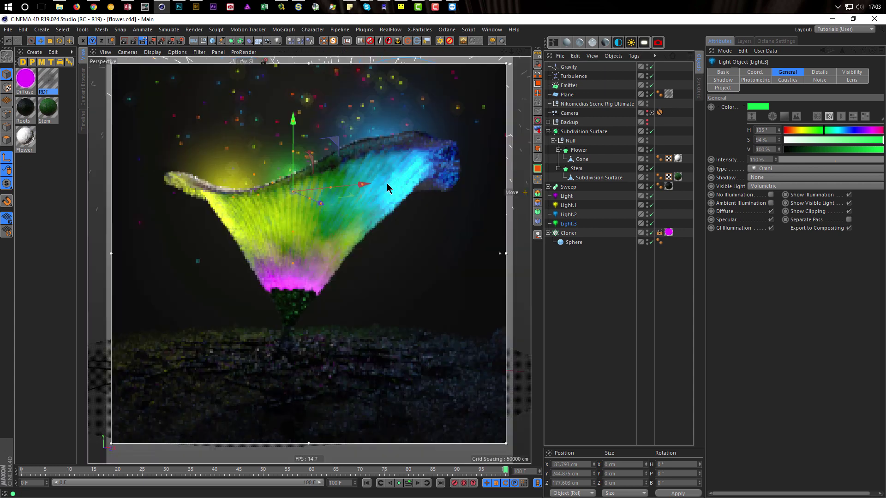
key(ctrl+r)
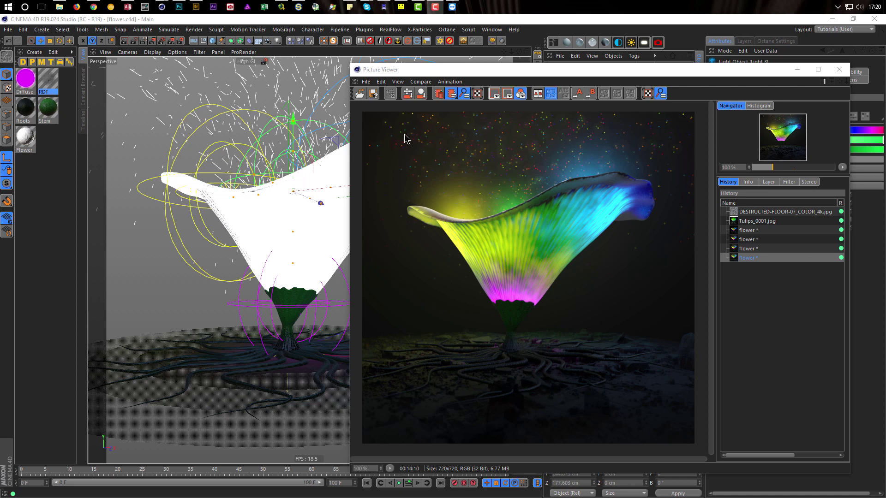
Step: Set the finished render's save options to a PSD still image with 16 bits/channel
click(366, 82)
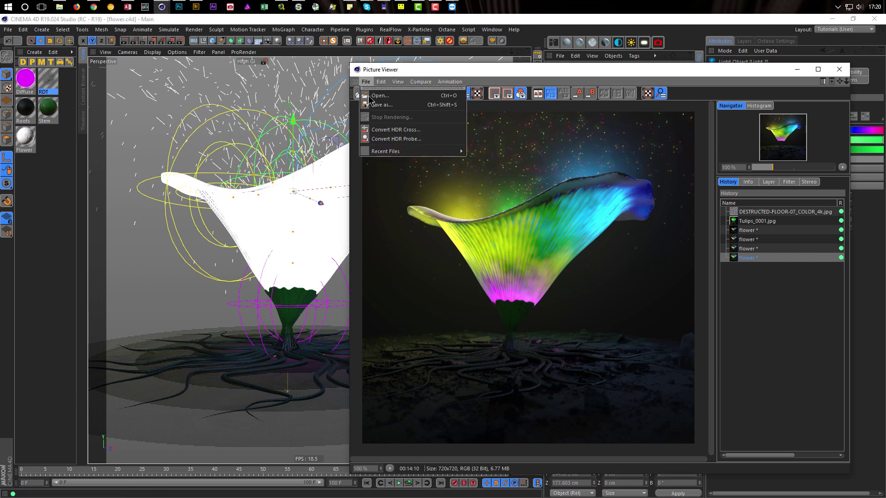
click(390, 115)
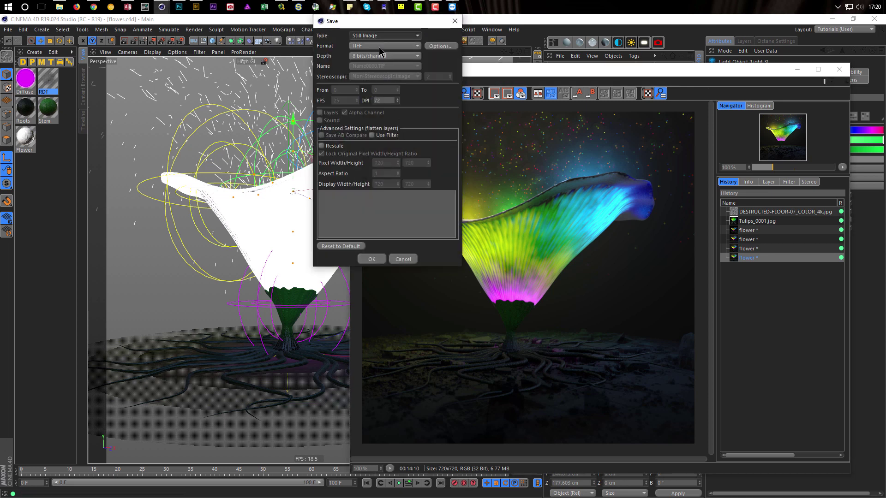
click(379, 47)
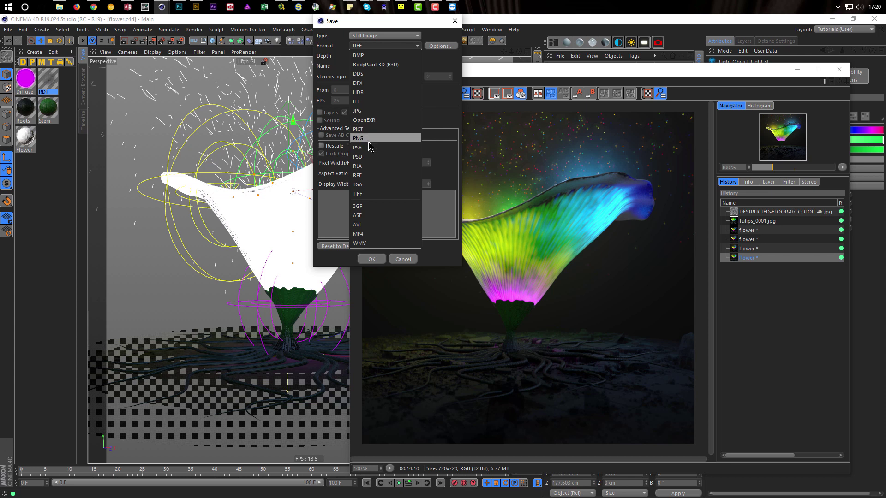
click(369, 157)
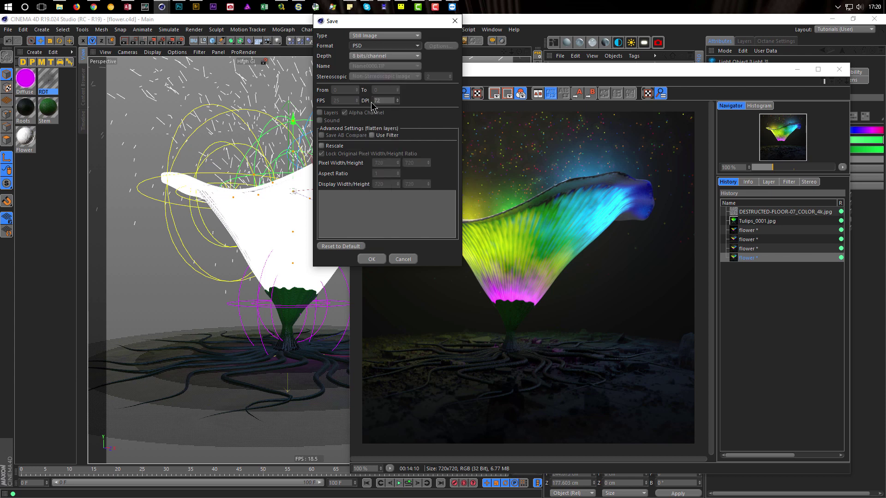
click(381, 56)
click(382, 75)
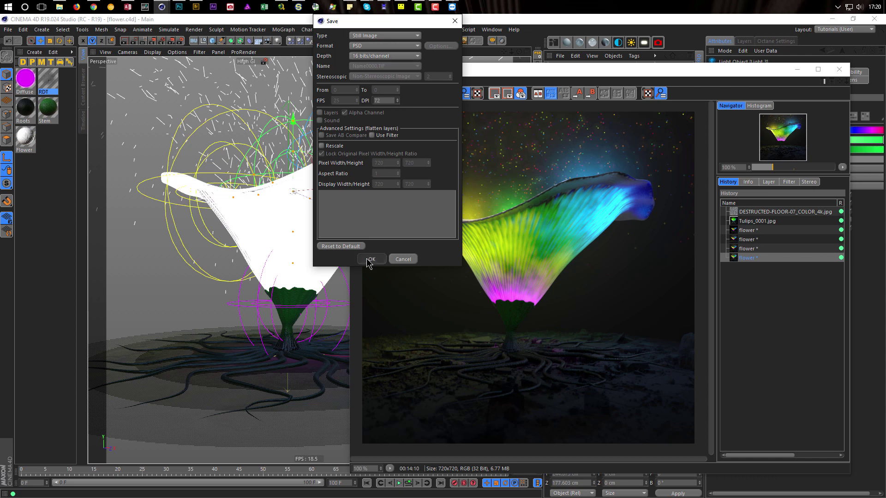
click(370, 260)
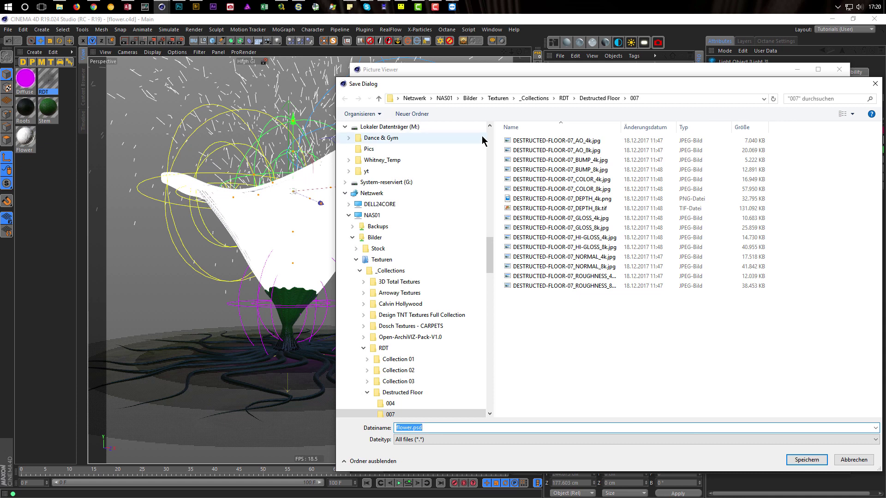
Step: Save the render as flower.psd in the Temp folder on the desktop
click(491, 134)
click(492, 137)
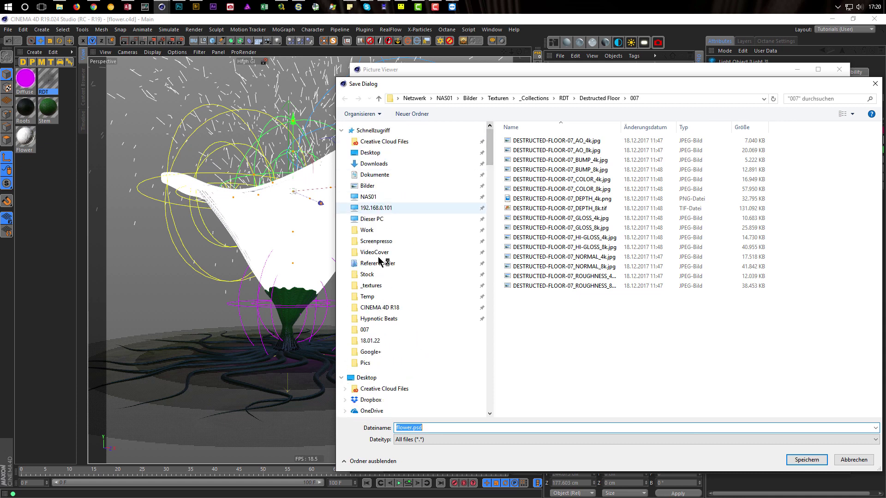
click(365, 297)
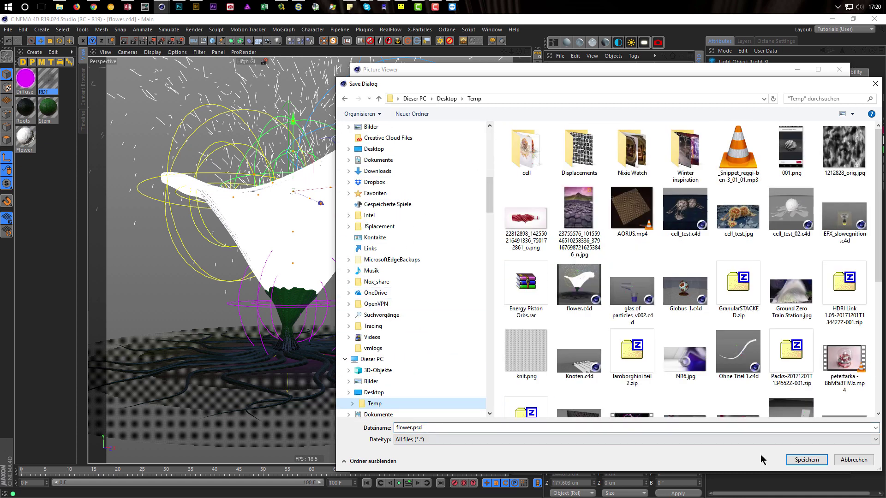
click(796, 460)
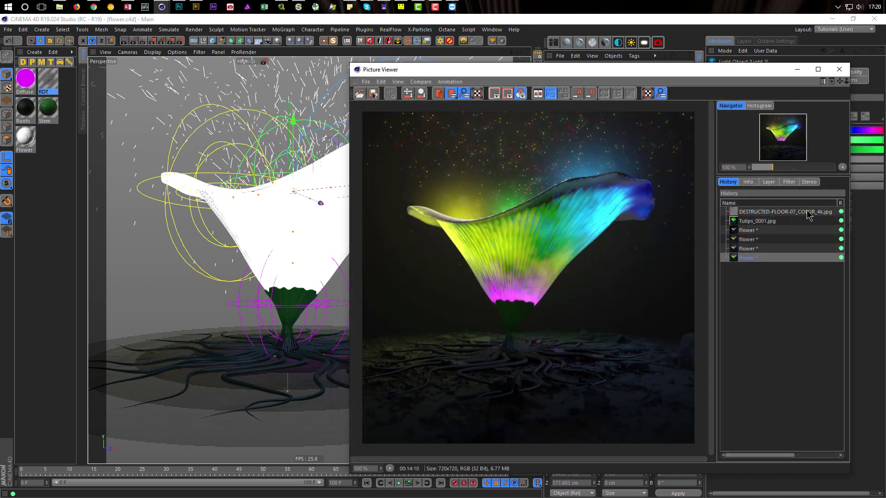
Step: Switch to Photoshop, open flower.psd and unlock its Background layer
click(179, 7)
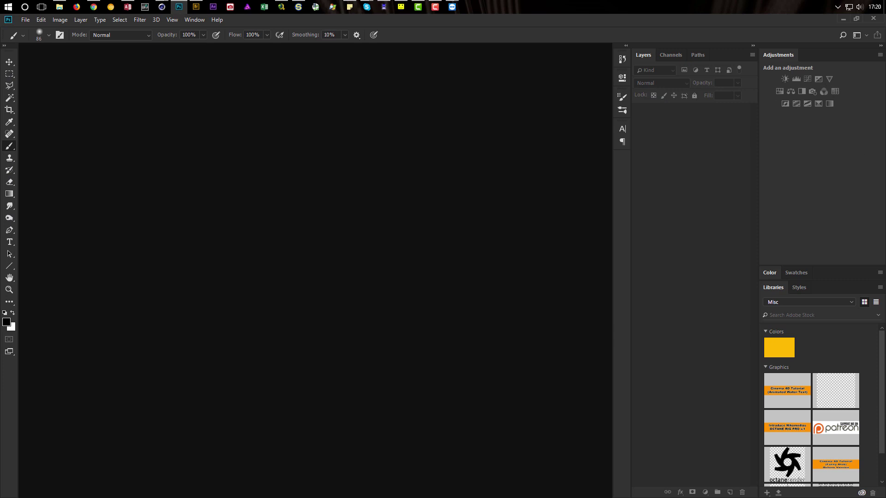
drag(466, 330, 404, 384)
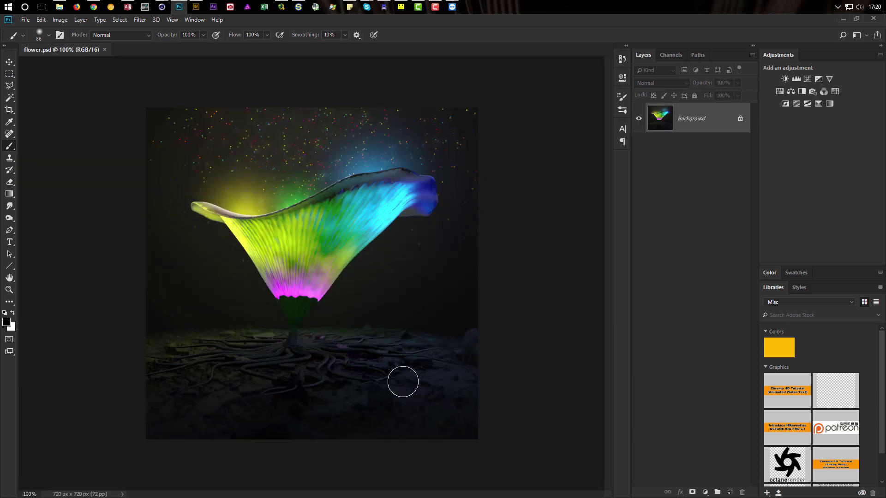
click(740, 118)
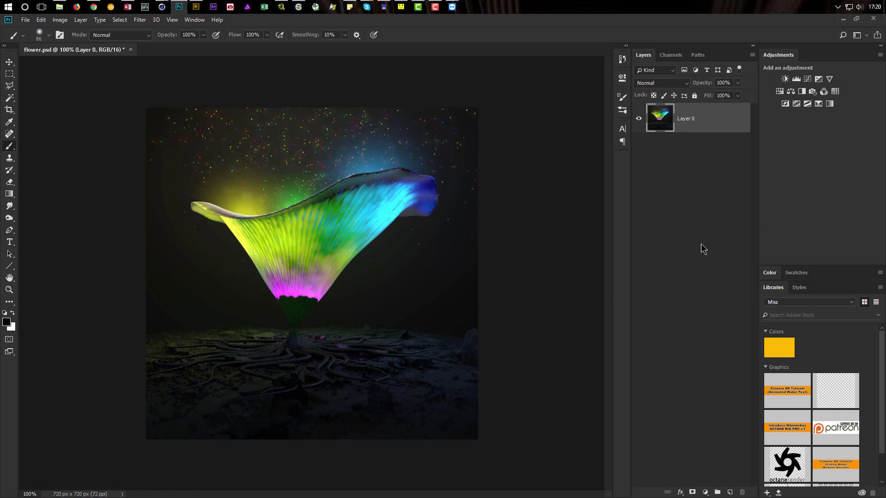
Step: Duplicate Layer 0 and convert the copy to a smart object
key(ctrl+j)
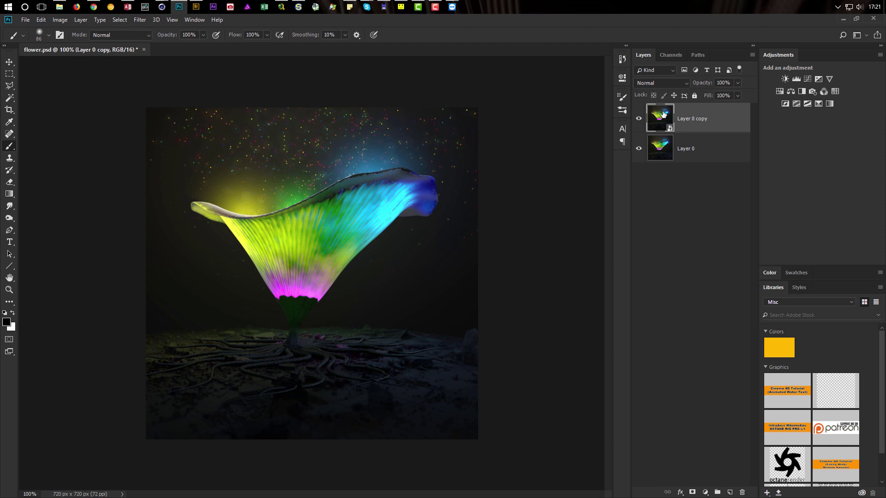
right_click(690, 114)
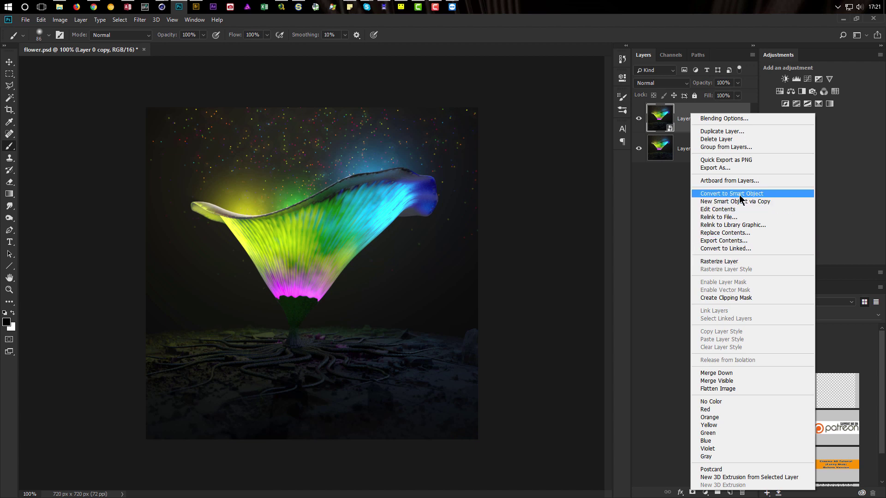
click(654, 206)
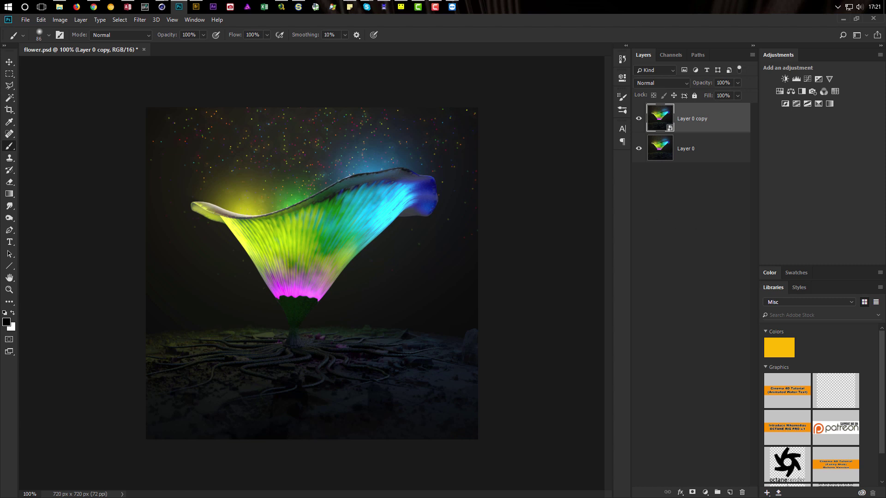
Step: Try to fit the oversized Camera Raw filter dialog on the screen by moving and resizing it, and cancel the filter
key(ctrl+shift+a)
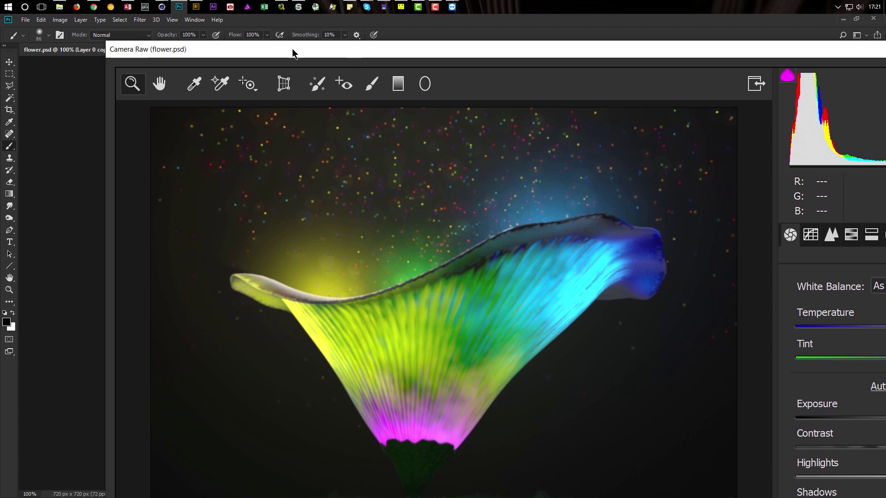
drag(186, 49, 258, 115)
drag(47, 114, 423, 102)
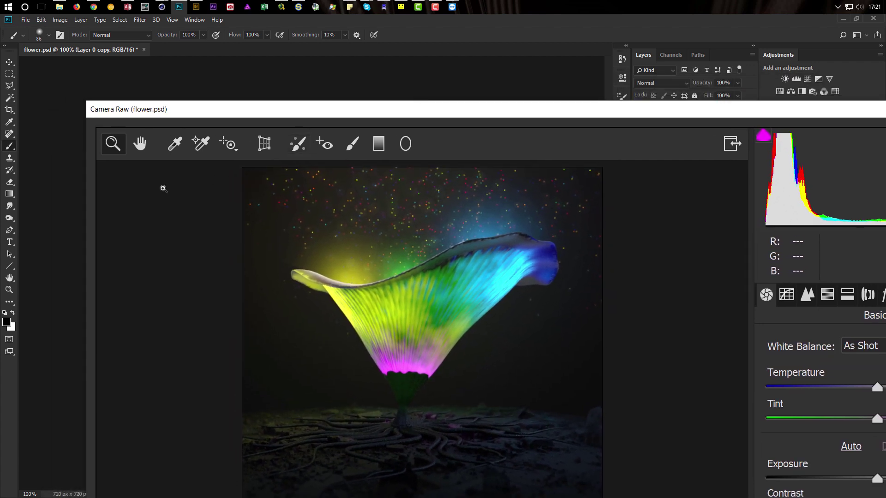
drag(85, 215, 566, 201)
drag(691, 113, 361, 47)
drag(67, 37, 413, 73)
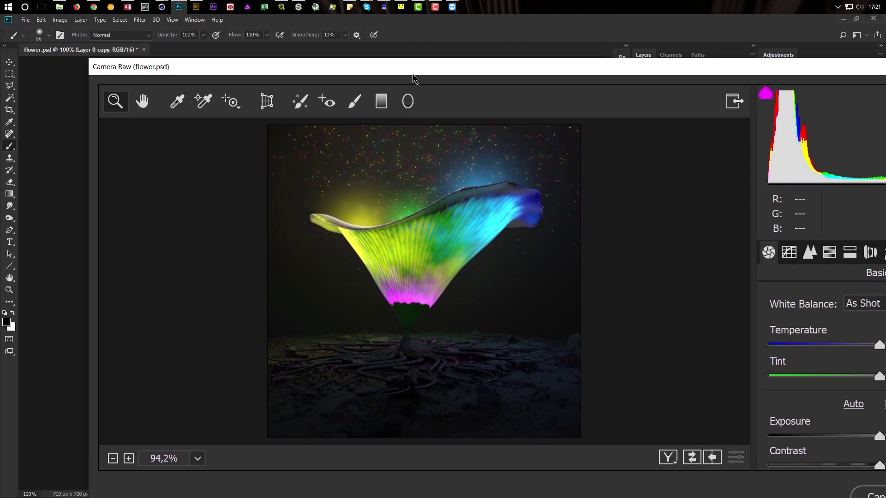
drag(87, 60, 190, 54)
drag(188, 193, 885, 175)
drag(846, 70, 210, 57)
drag(45, 110, 319, 110)
drag(713, 53, 449, 54)
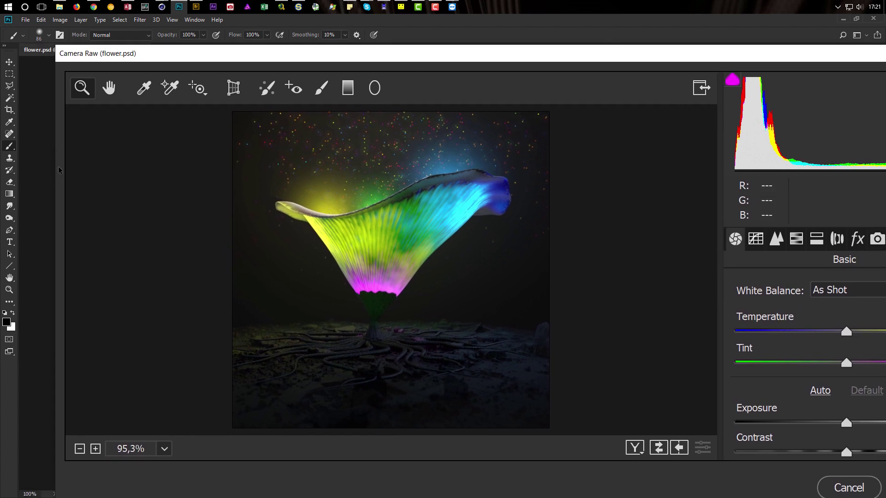
drag(54, 172, 883, 142)
drag(788, 55, 474, 45)
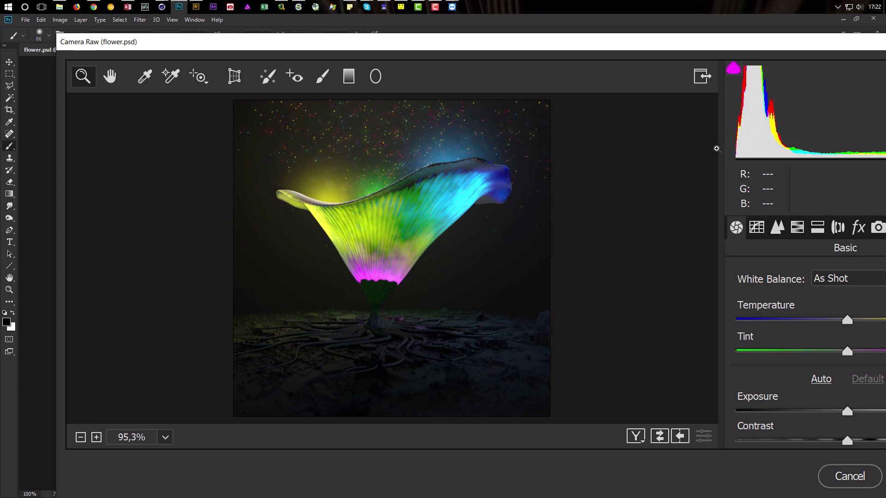
mouse_move(691, 47)
mouse_down()
mouse_move(622, 30)
mouse_move(677, 41)
mouse_up()
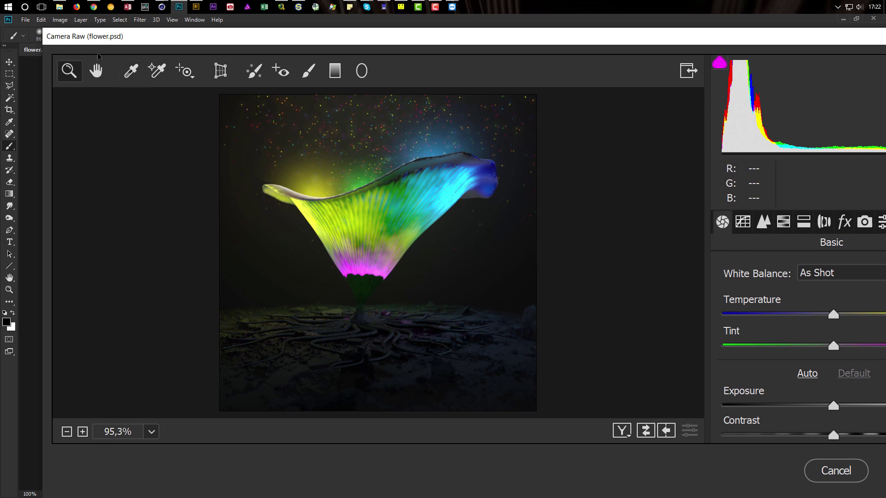
drag(39, 29, 110, 66)
drag(421, 40, 480, 74)
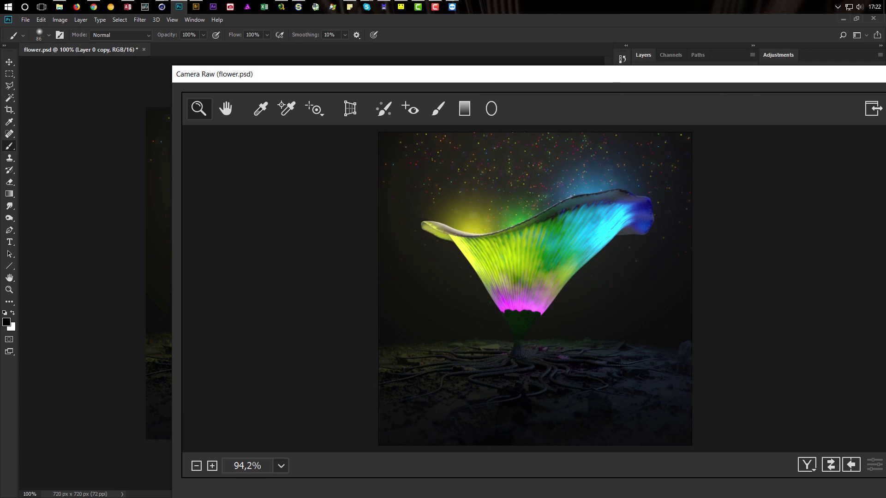
key(Escape)
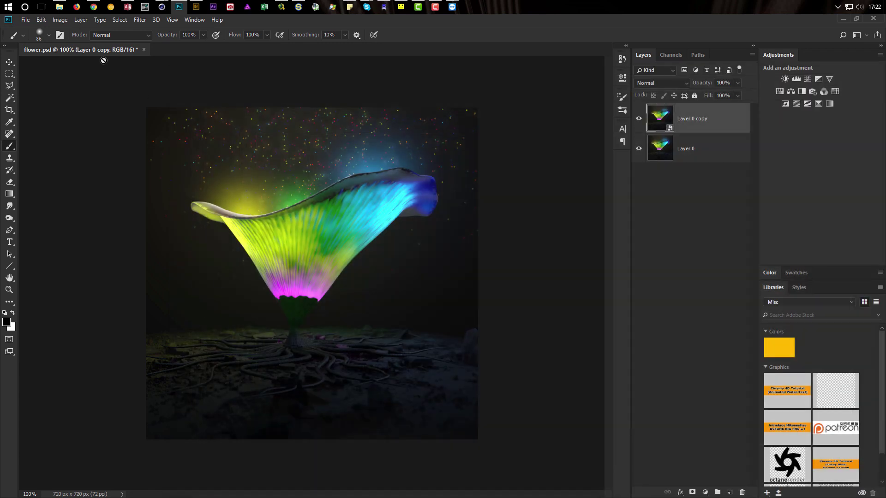
Step: Set the UI scaling to 100% in the interface preferences
click(41, 20)
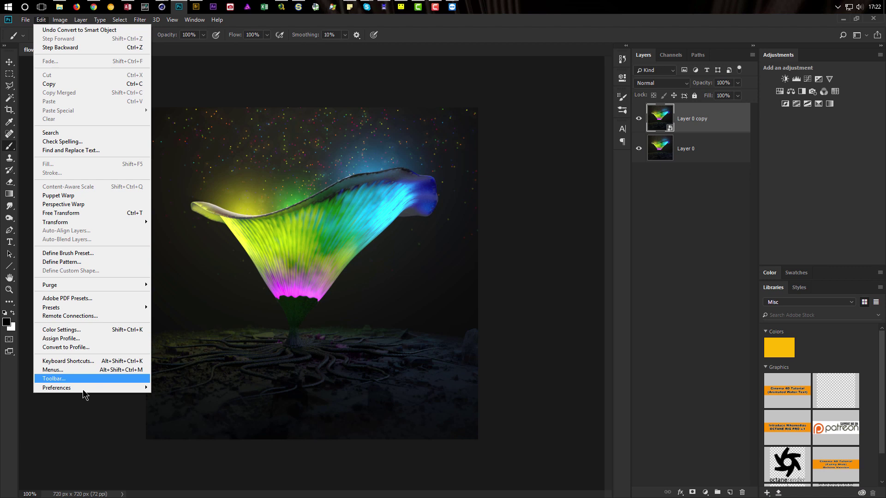
mouse_move(102, 389)
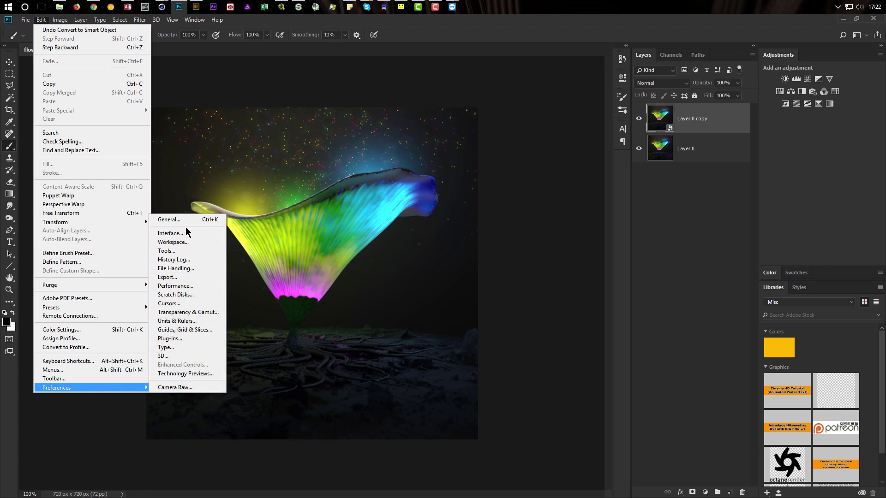
click(187, 234)
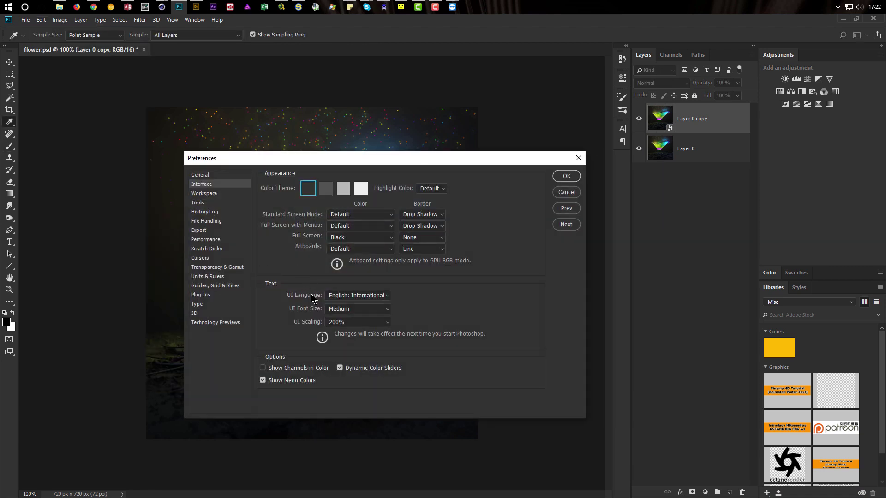
click(360, 323)
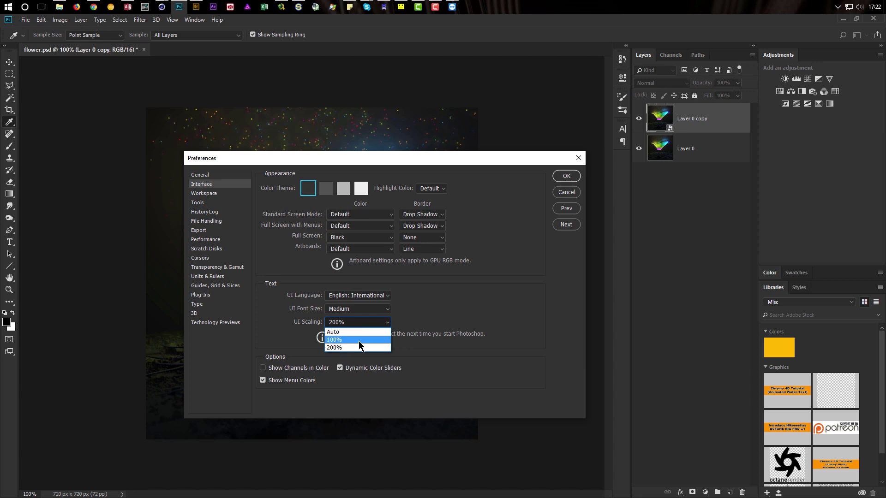
click(359, 340)
click(575, 193)
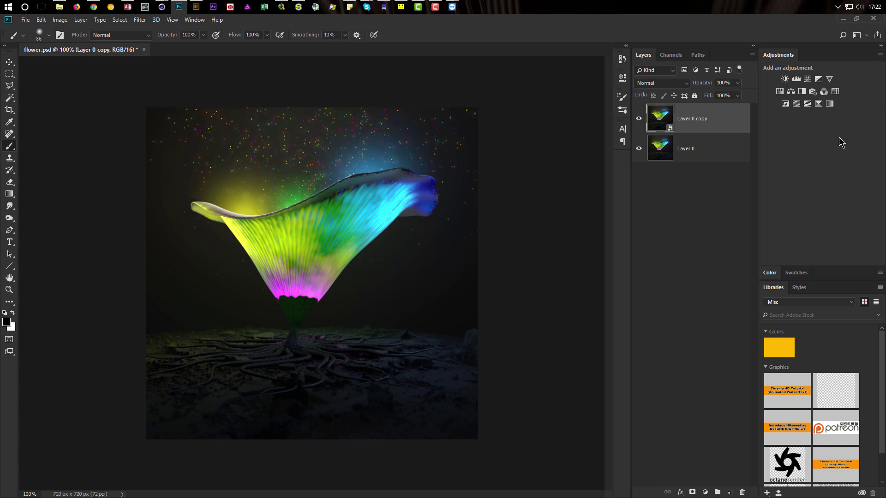
Step: Quit Photoshop without saving the changes to flower.psd and start it again
click(875, 21)
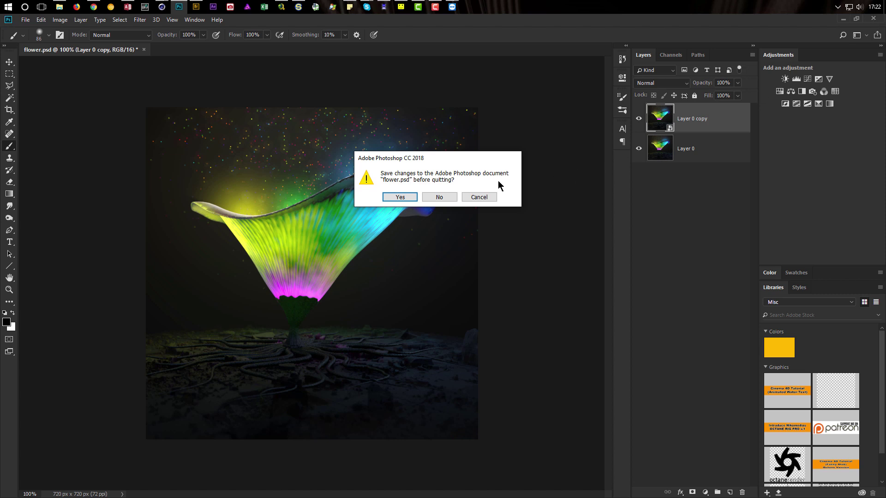
click(442, 198)
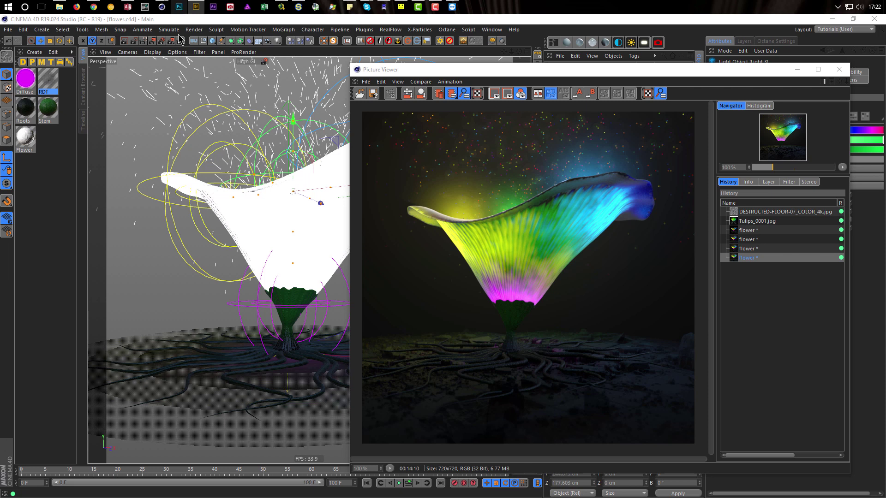
click(180, 7)
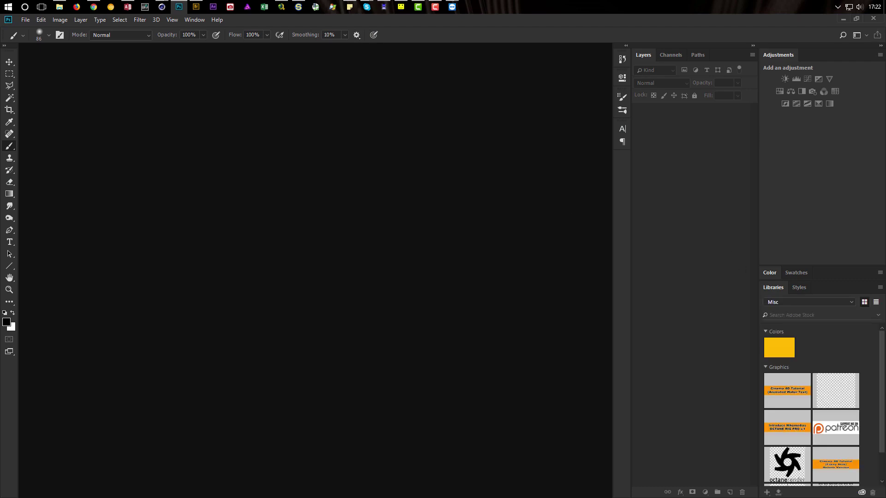
Step: Reopen flower.psd, duplicate its Background layer and convert the copy to a smart object
drag(884, 243, 342, 290)
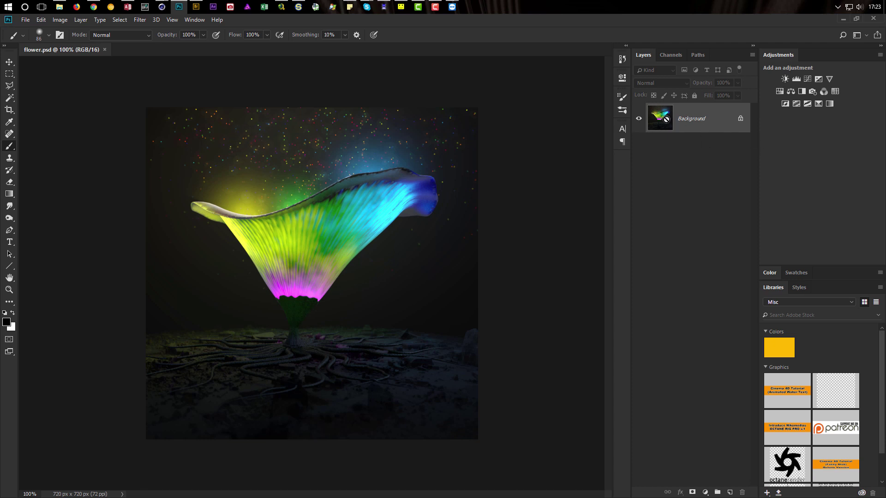
key(ctrl+j)
key(ctrl+alt+s)
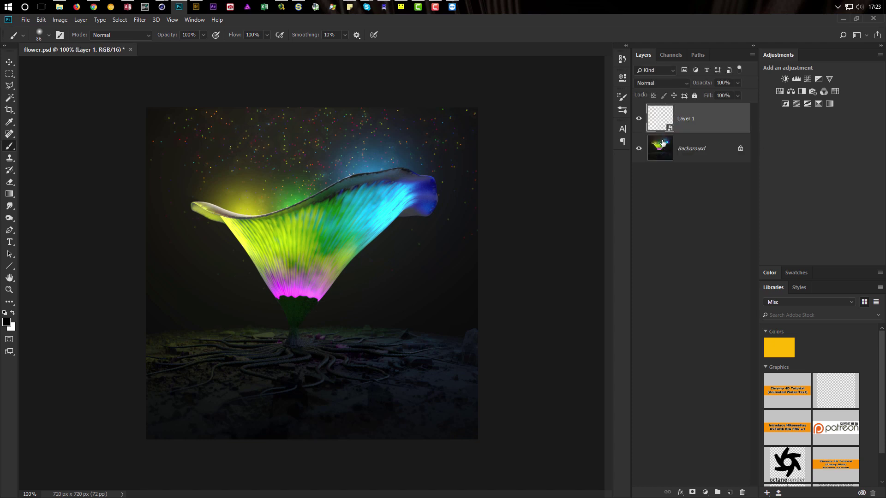
Step: Open the Camera Raw filter on Layer 1, enlarge its dialog and set the preview to 100%
key(ctrl+shift+a)
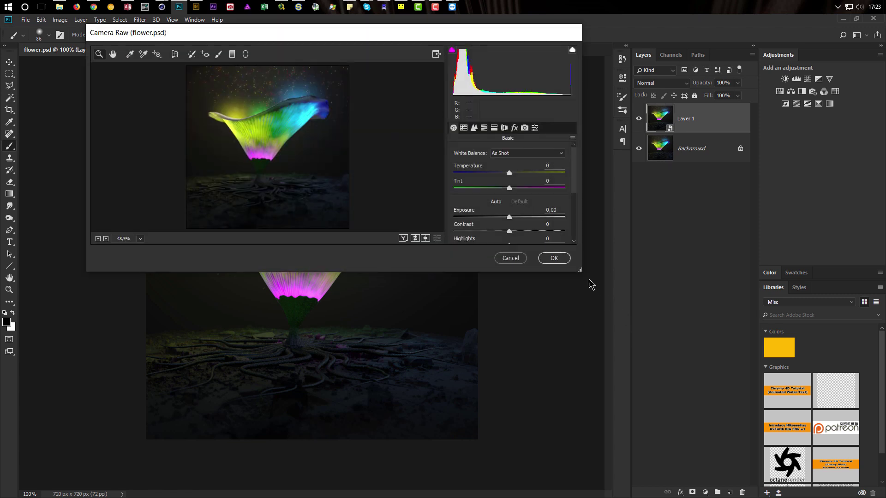
drag(580, 270, 673, 439)
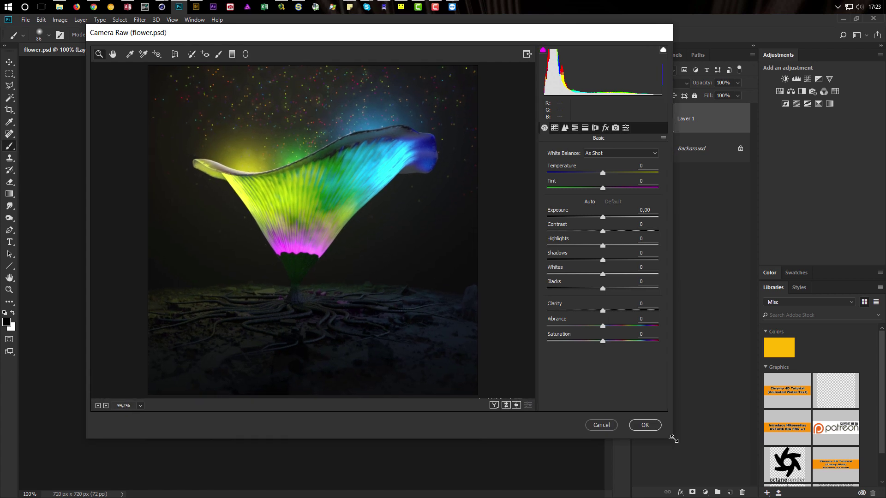
drag(547, 30, 651, 55)
right_click(442, 205)
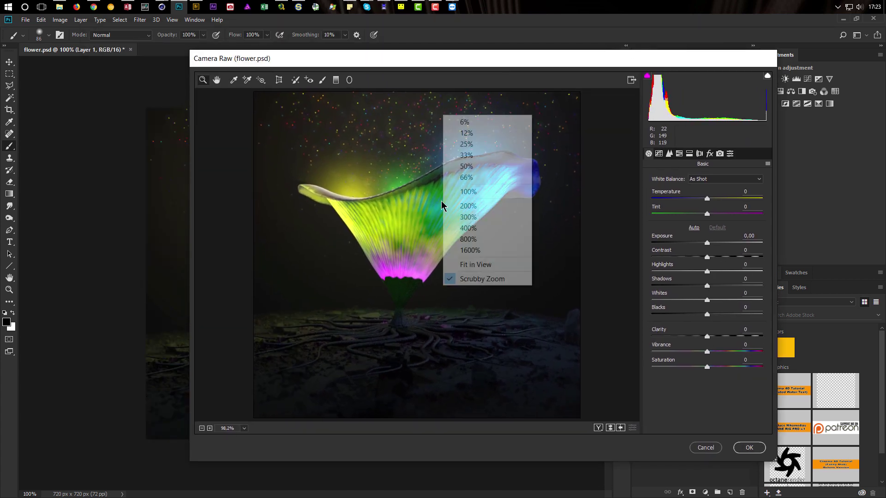
click(471, 192)
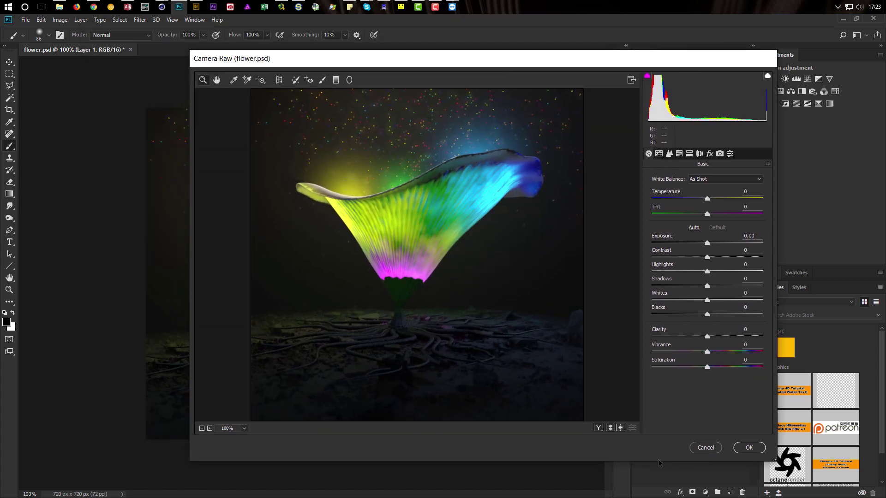
drag(658, 464, 659, 484)
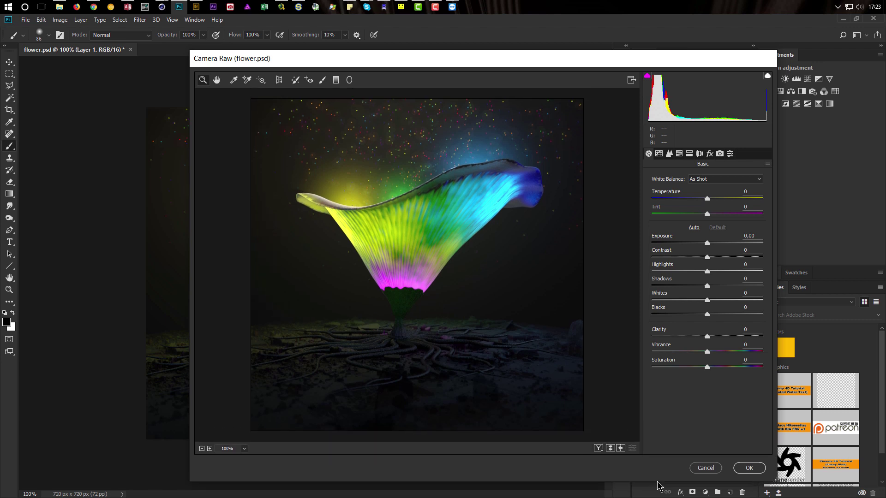
Step: Set Clarity to +71, Vibrance to +70 and Saturation to +11, and apply the Camera Raw filter
drag(657, 331, 697, 323)
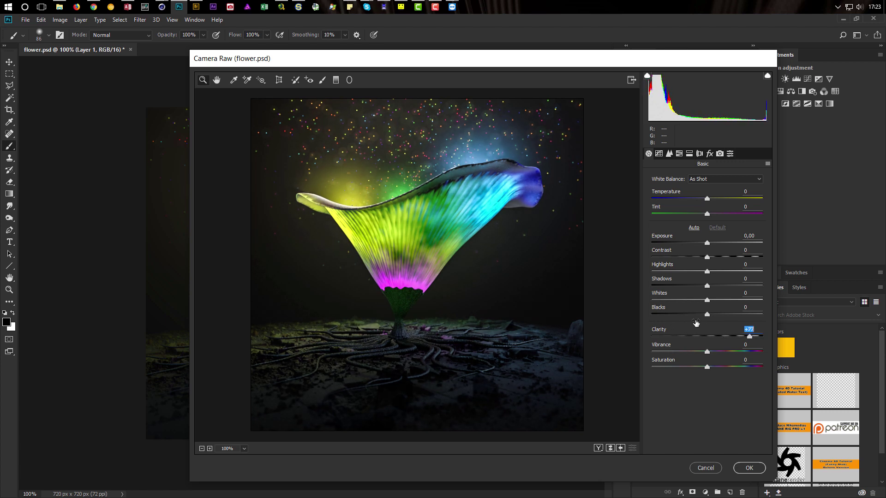
drag(696, 323, 693, 323)
mouse_move(664, 350)
mouse_down()
mouse_move(697, 348)
mouse_move(656, 348)
mouse_move(675, 348)
mouse_up()
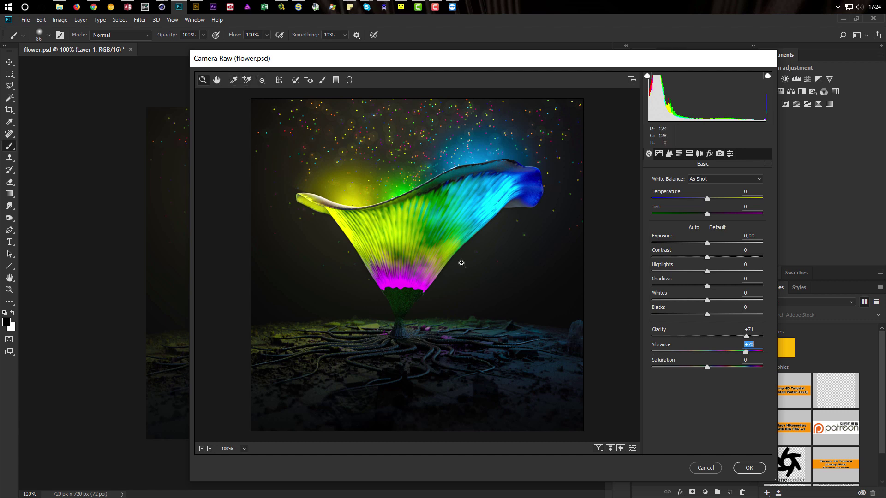
mouse_move(670, 364)
mouse_down()
mouse_move(687, 363)
mouse_move(676, 363)
mouse_up()
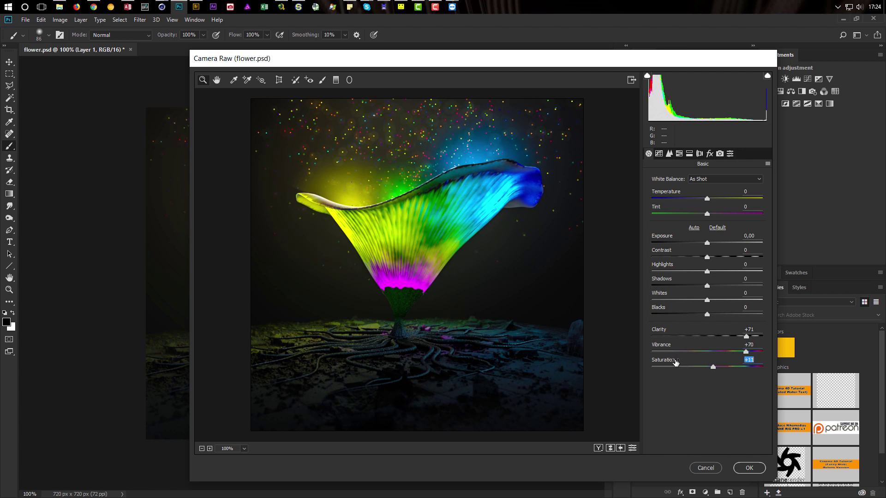
click(750, 468)
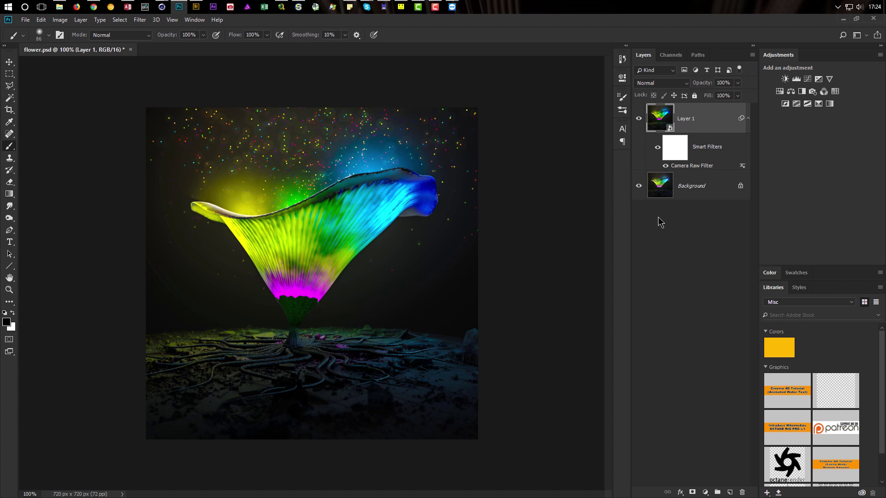
Step: Convert the graded Layer 1 to a new smart object and open the Nik Collection's Color Efex Pro 4 filter on it
key(ctrl+z)
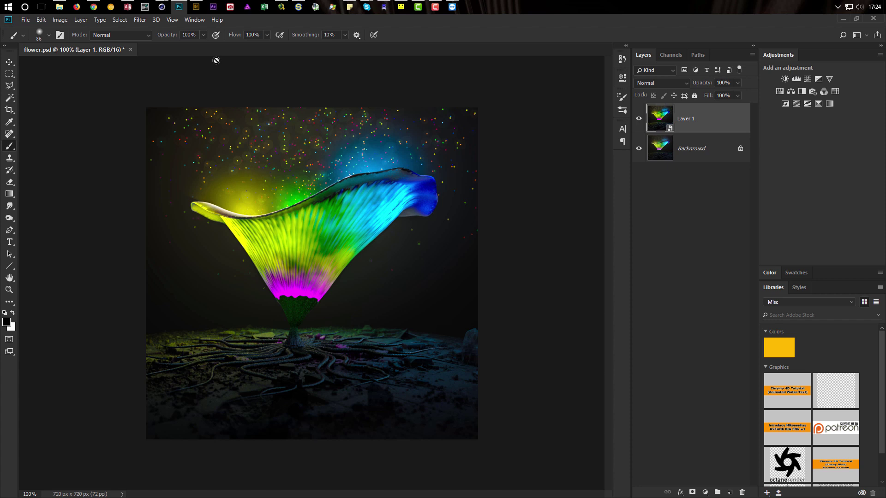
click(139, 20)
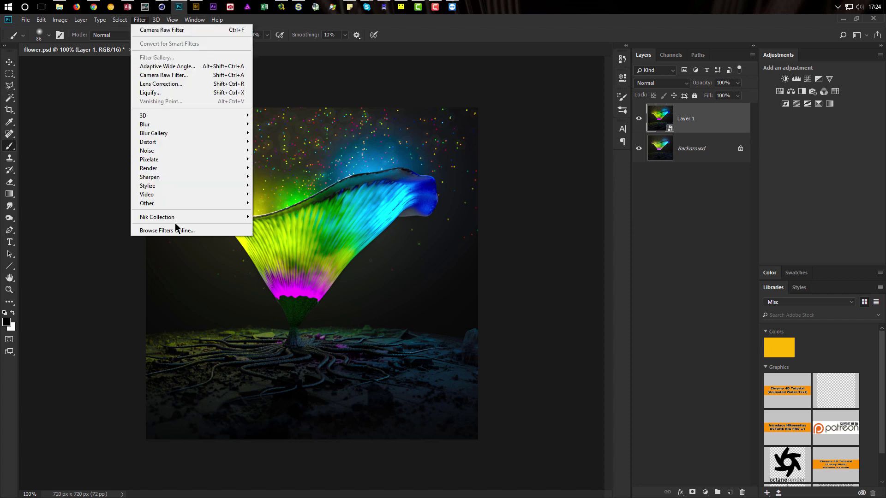
mouse_move(189, 216)
click(279, 225)
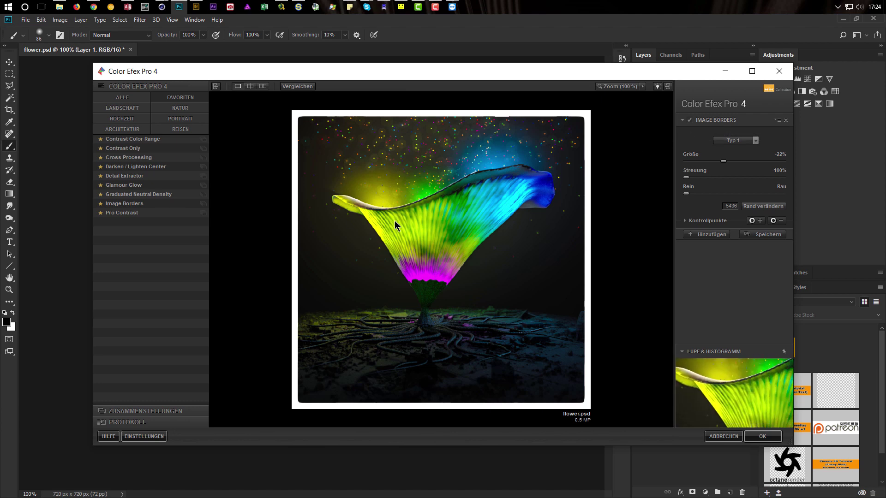
Step: Try the Detail Extractor filter, comparing the image with and without it, and try Contrast Color Range
click(135, 178)
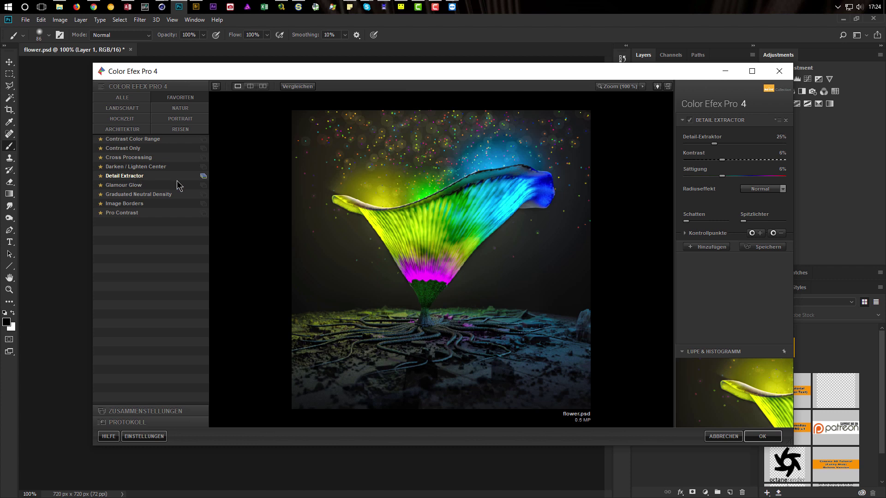
click(690, 121)
click(690, 121)
click(690, 120)
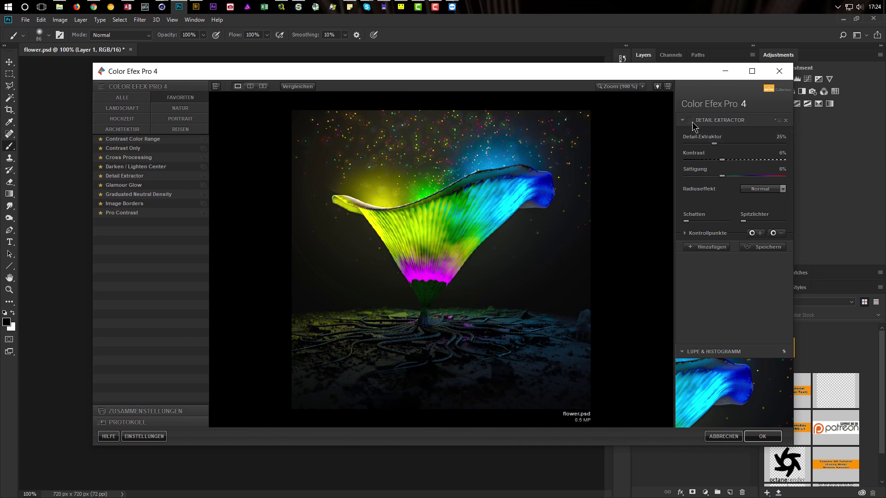
click(690, 121)
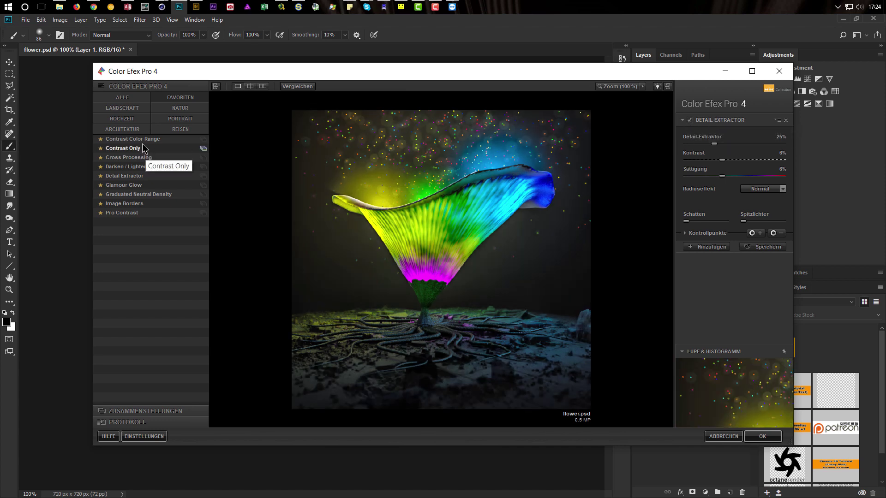
click(143, 140)
Step: Choose the Contrast Only filter, compare the image with and without it, and set Nur Kontrast to 24%
click(141, 149)
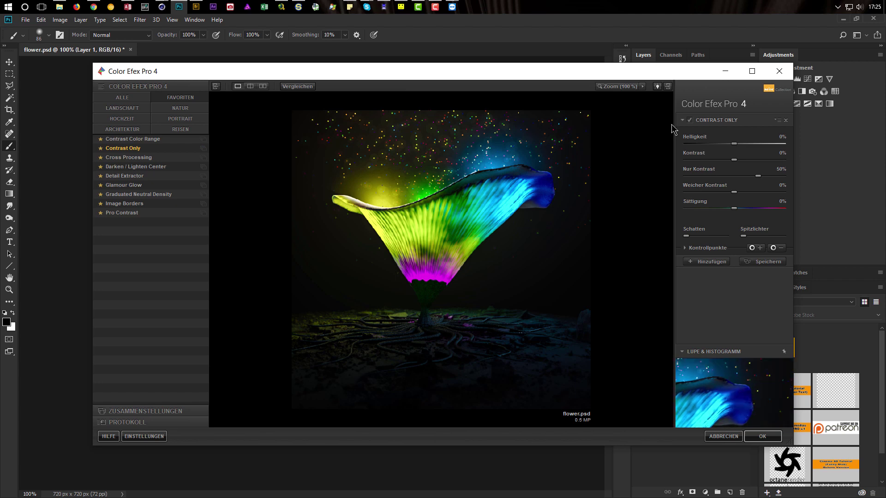
click(689, 120)
click(691, 120)
click(691, 120)
click(692, 120)
click(691, 120)
click(691, 120)
drag(759, 176, 745, 176)
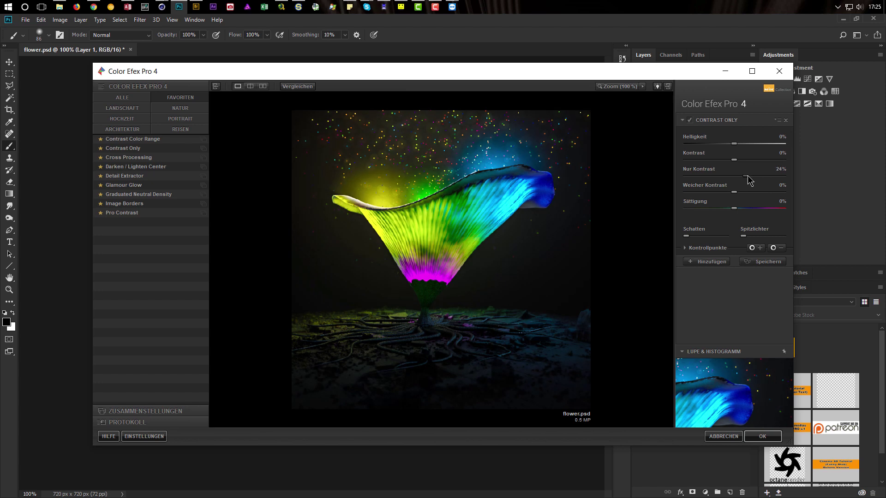
Step: Add a Darken / Lighten Center filter to the stack and compare the image with and without it
click(706, 262)
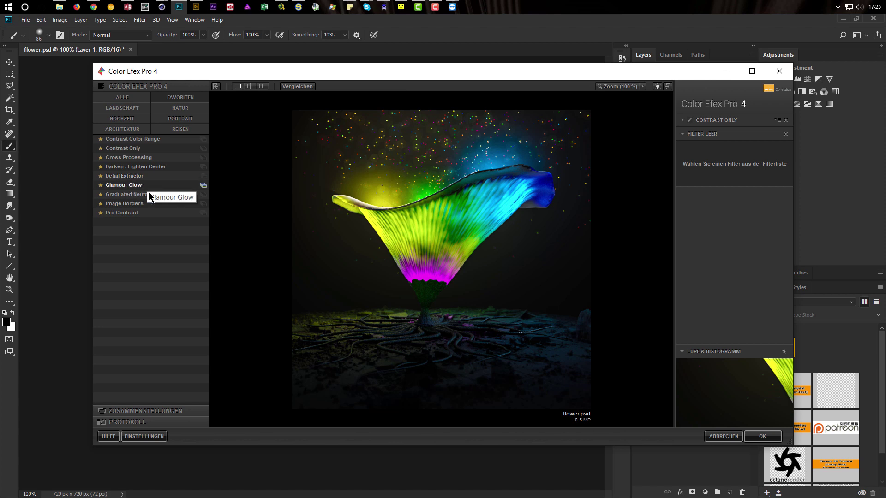
click(150, 167)
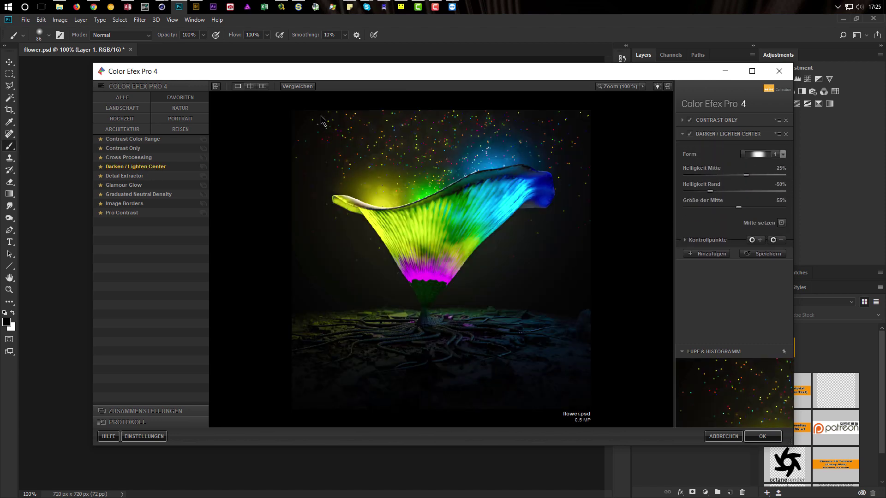
click(690, 134)
click(690, 134)
click(690, 134)
click(690, 134)
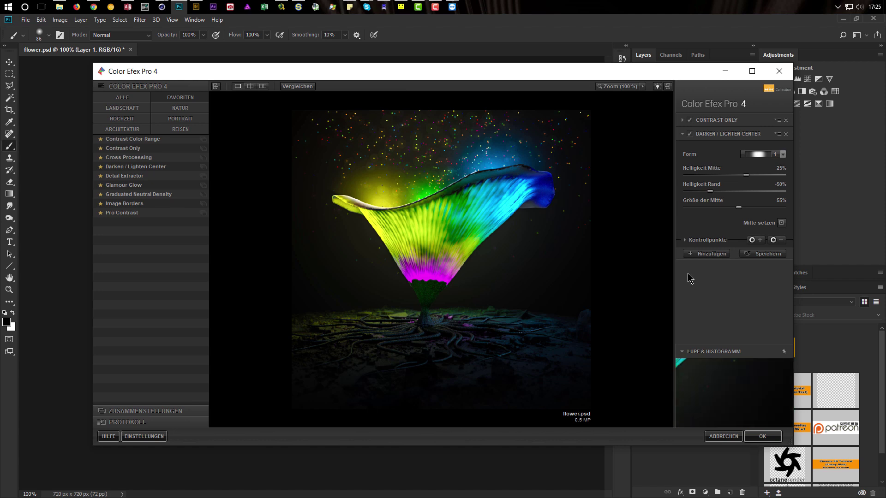
Step: Add a Graduated Neutral Density filter, compare its effect and set Vertikal verschieben to 18%
click(699, 255)
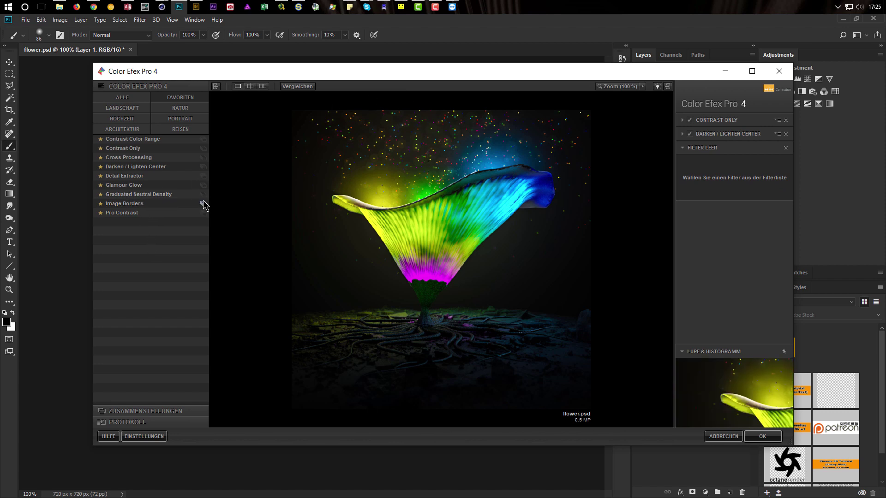
click(139, 196)
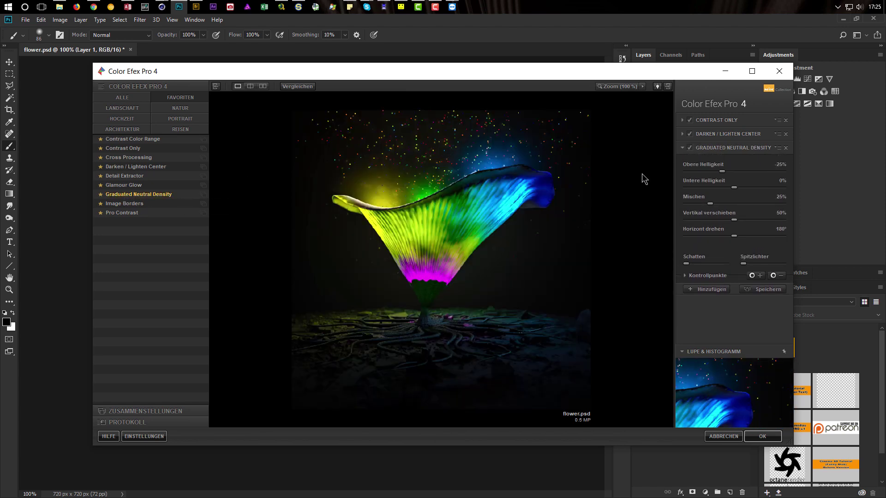
click(689, 148)
click(690, 148)
click(690, 148)
click(690, 148)
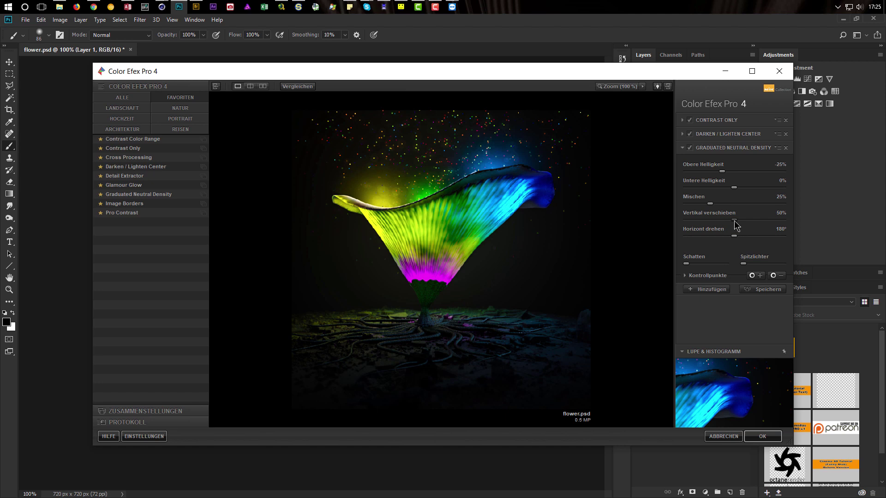
drag(737, 223, 704, 221)
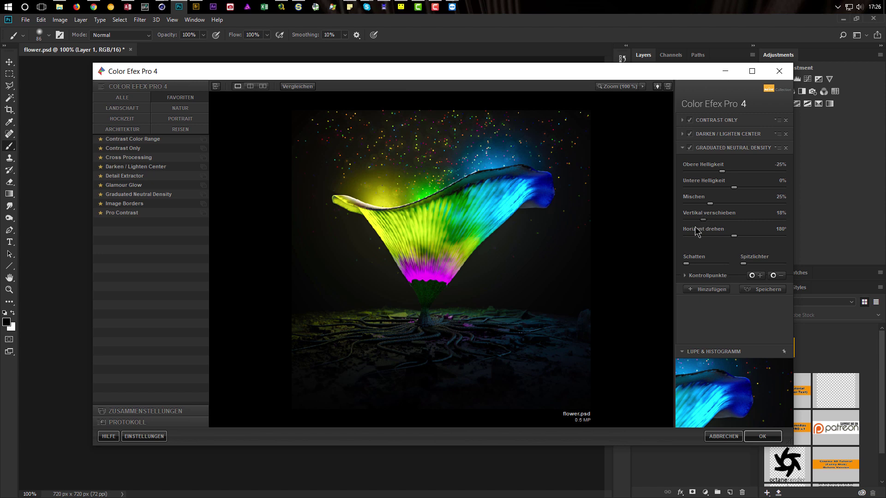
Step: Add a Pro Contrast filter with Dynamischer Kontrast at 14% and apply the whole filter stack to the layer
click(696, 290)
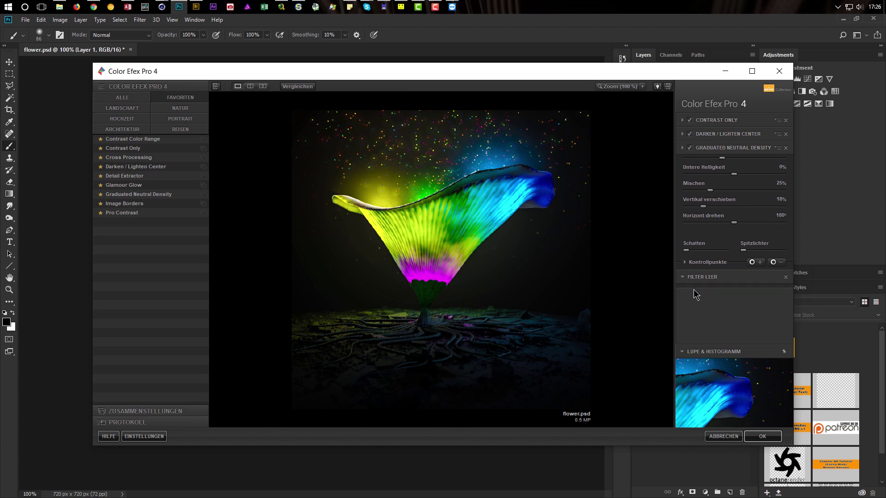
click(183, 216)
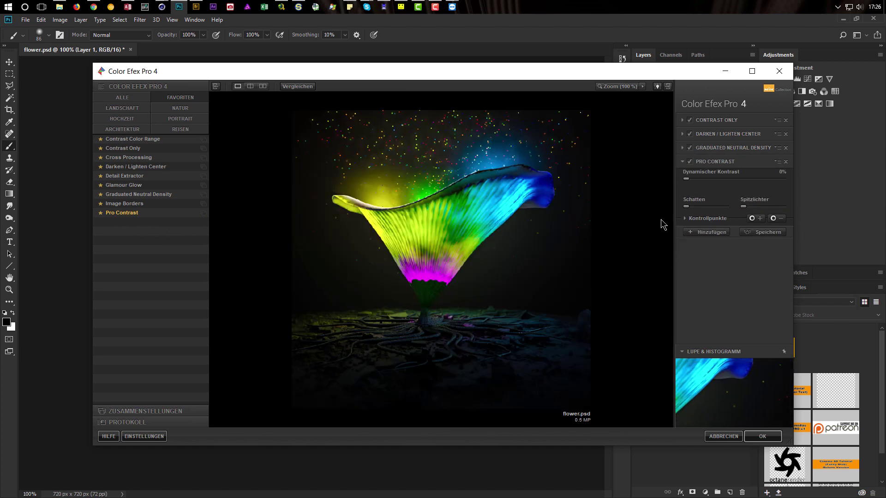
drag(732, 186, 705, 221)
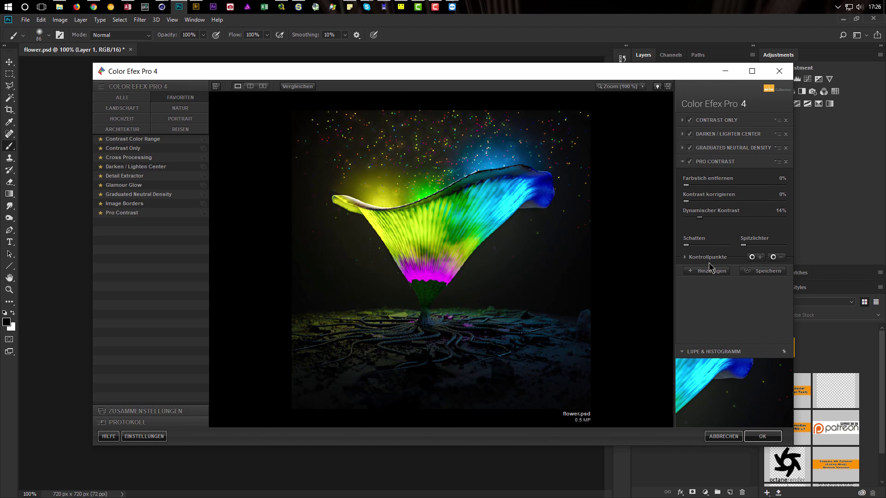
click(762, 436)
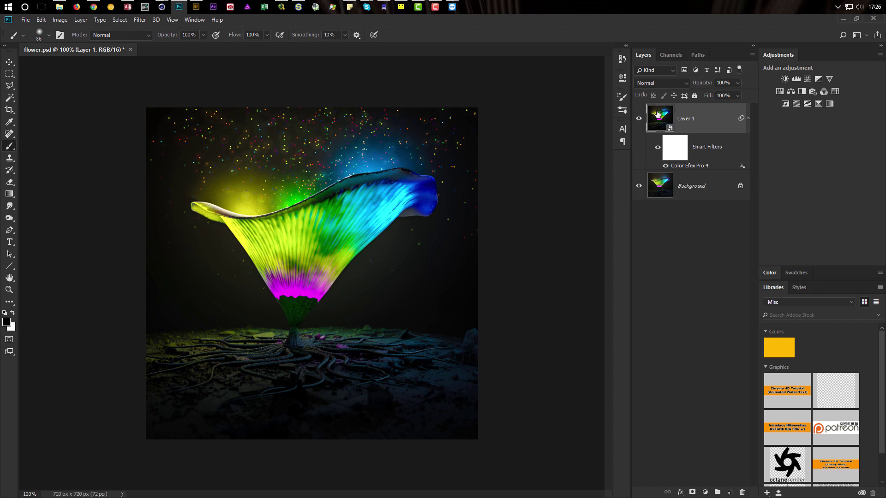
Step: Duplicate Layer 1 as a new smart object and smooth the copy with Camera Raw luminance noise reduction
key(ctrl+j)
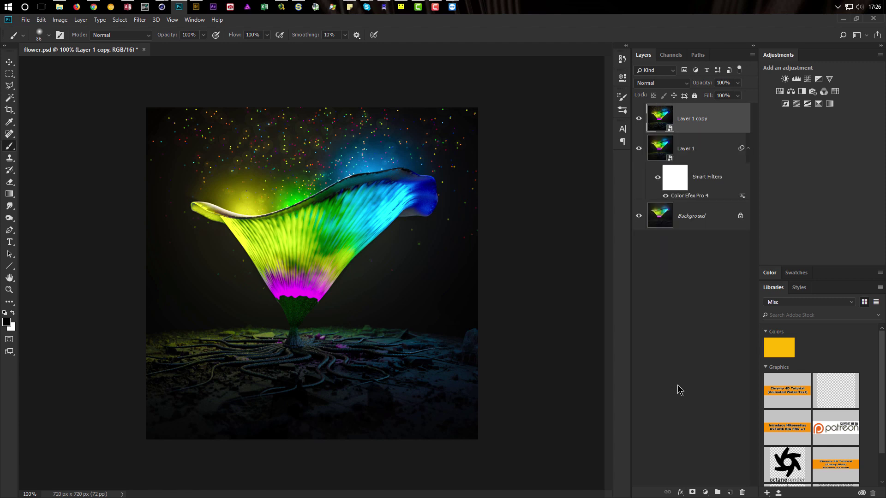
key(ctrl+shift+a)
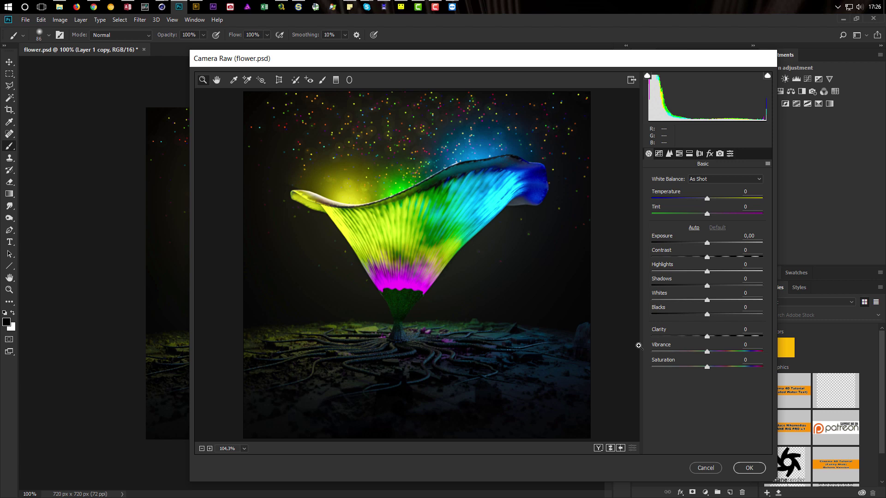
click(672, 154)
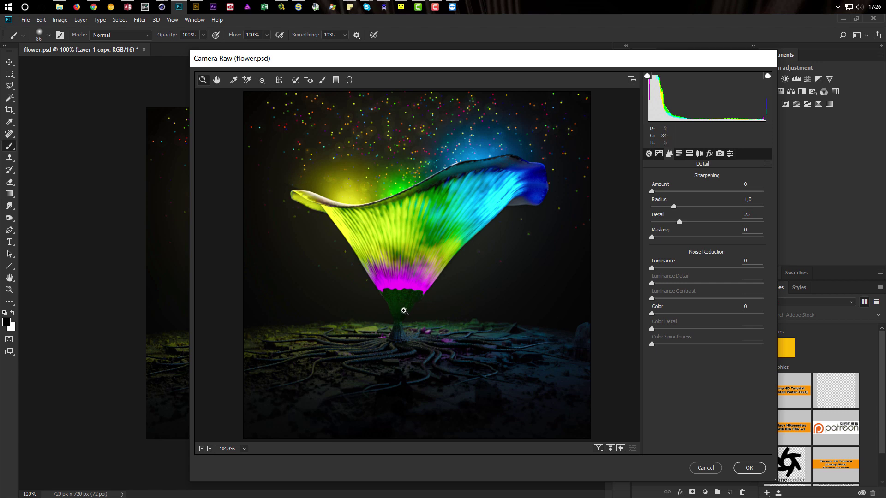
drag(665, 262, 704, 263)
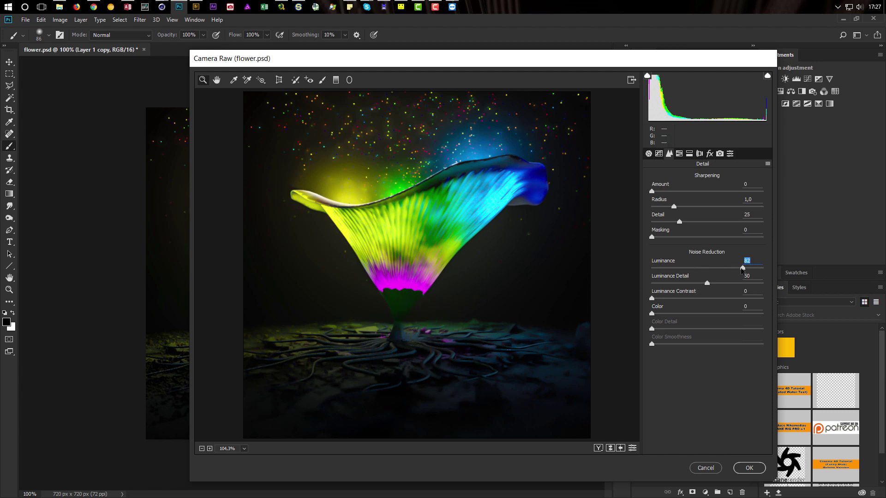
drag(742, 268, 692, 271)
click(752, 469)
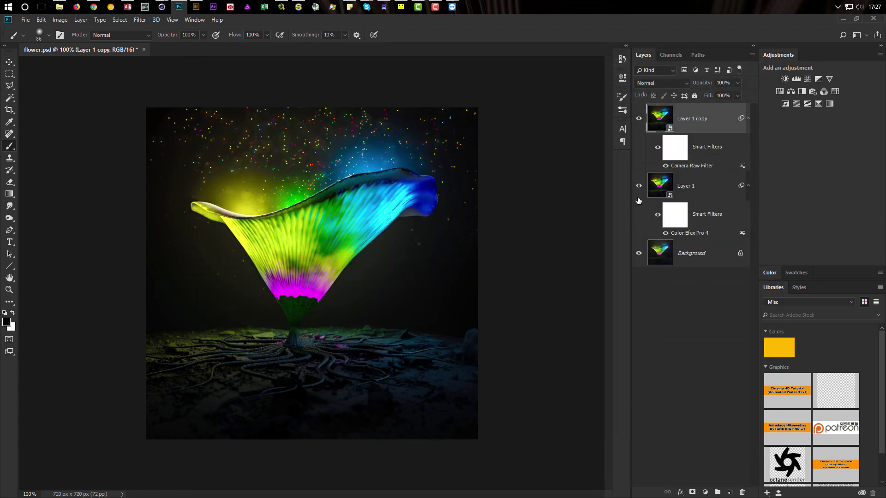
Step: Invert the smart filter mask of Layer 1 copy to hide the noise reduction
click(675, 150)
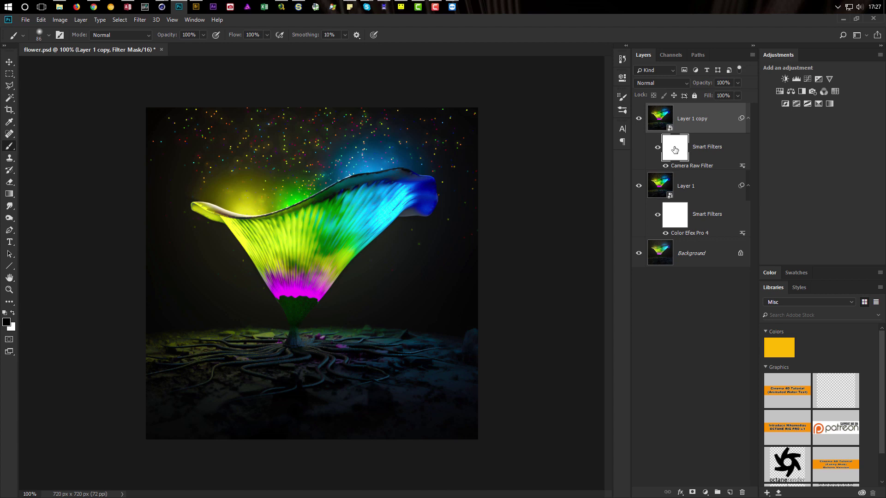
key(ctrl+i)
alt+scroll(296, 313, up, 6)
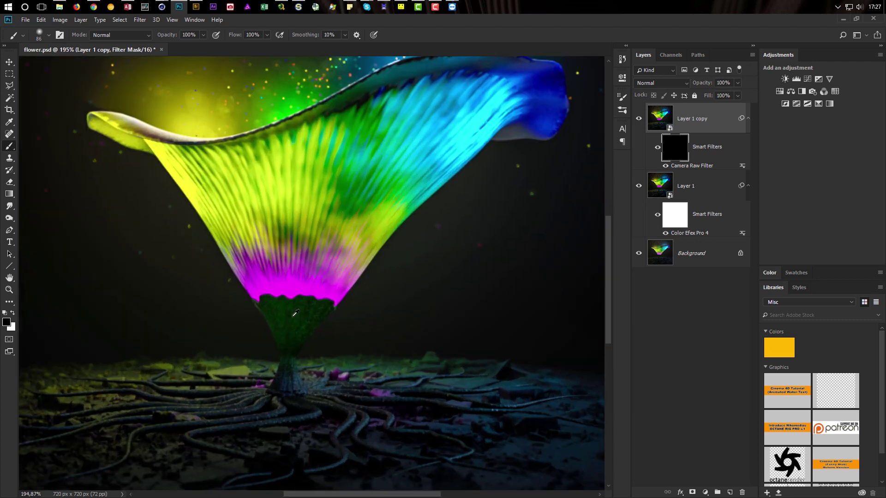
Step: Paint white over the green calyx and stem in Layer 1 copy's filter mask to reveal the noise reduction, and check at 100% zoom
alt+scroll(296, 312, up, 1)
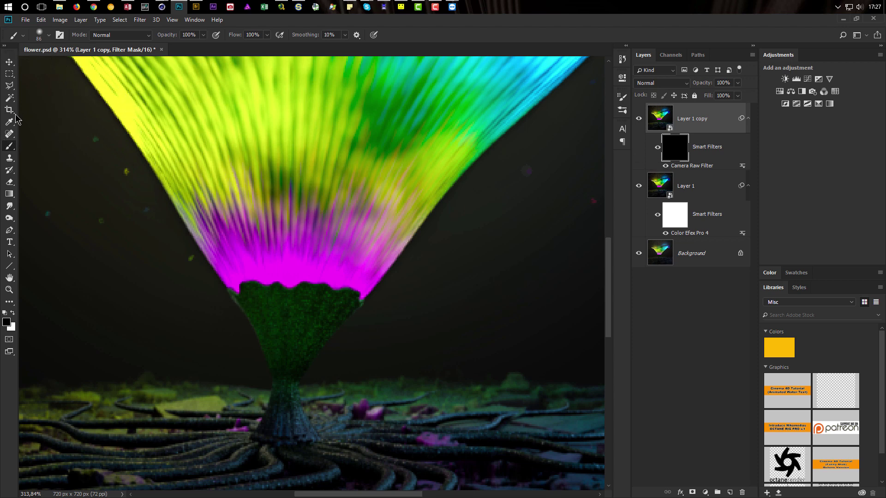
click(12, 314)
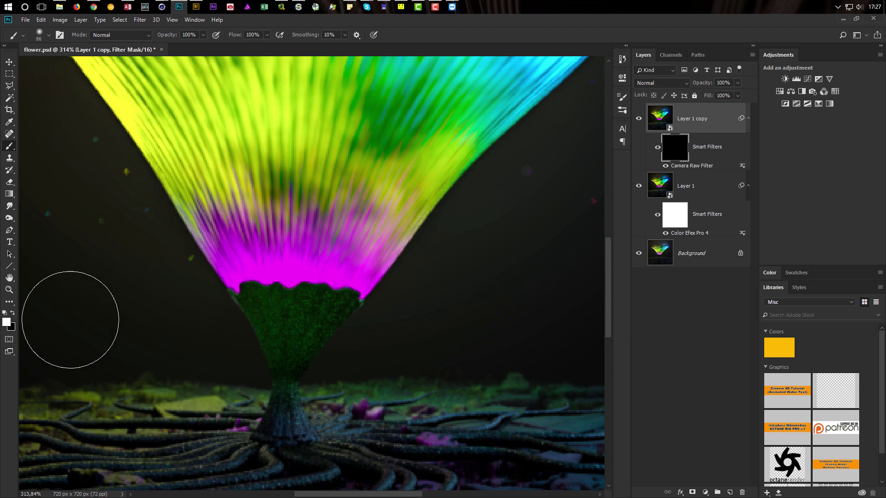
alt+right_drag(322, 291, 272, 298)
alt+scroll(303, 288, up, 3)
alt+scroll(304, 287, up, 1)
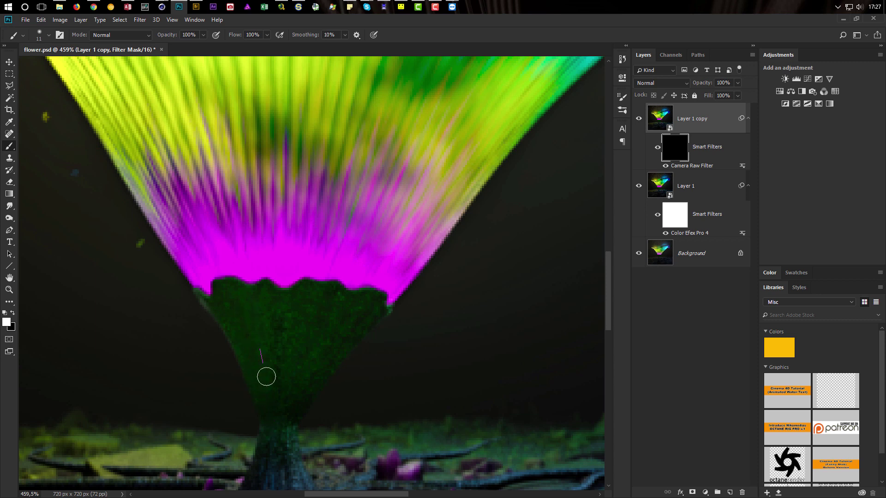
mouse_move(283, 451)
mouse_down()
mouse_move(272, 442)
mouse_move(296, 445)
mouse_up()
key(x)
alt+right_drag(284, 307, 285, 310)
click(200, 24)
mouse_move(173, 20)
click(187, 123)
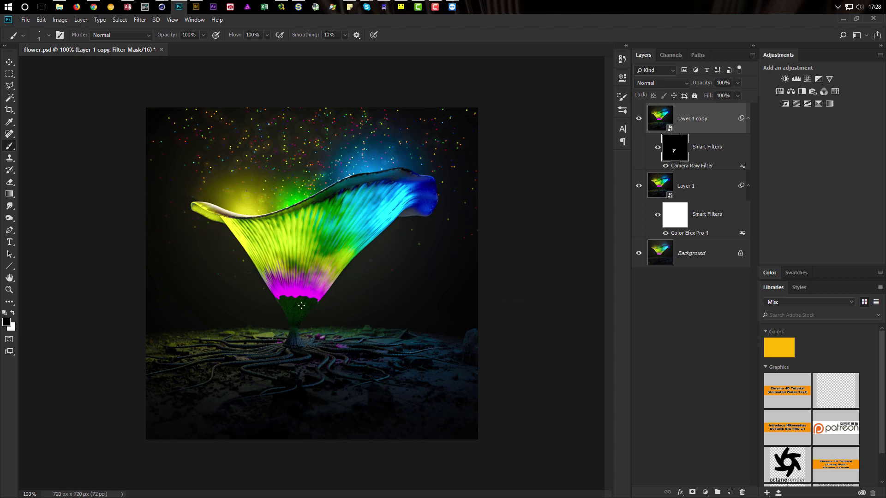
Step: Choose the Blur tool with a 9 px brush for working on the green calyx
alt+scroll(301, 305, up, 5)
alt+scroll(292, 304, up, 2)
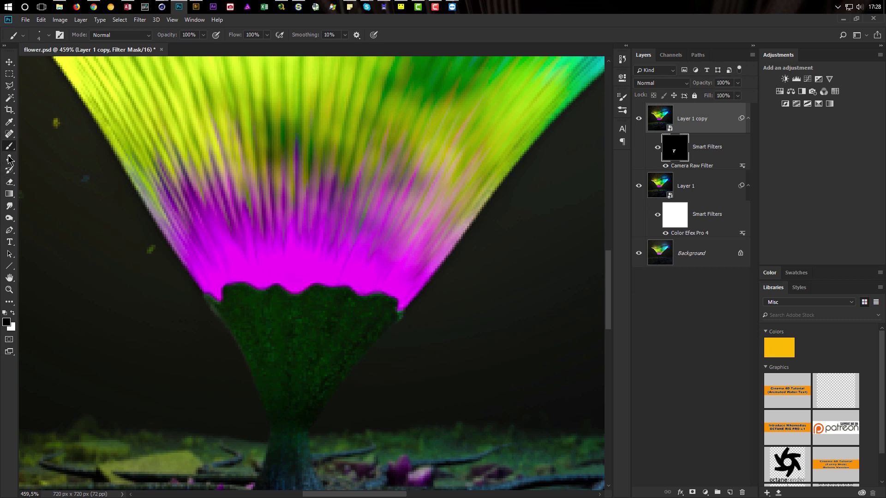
click(8, 206)
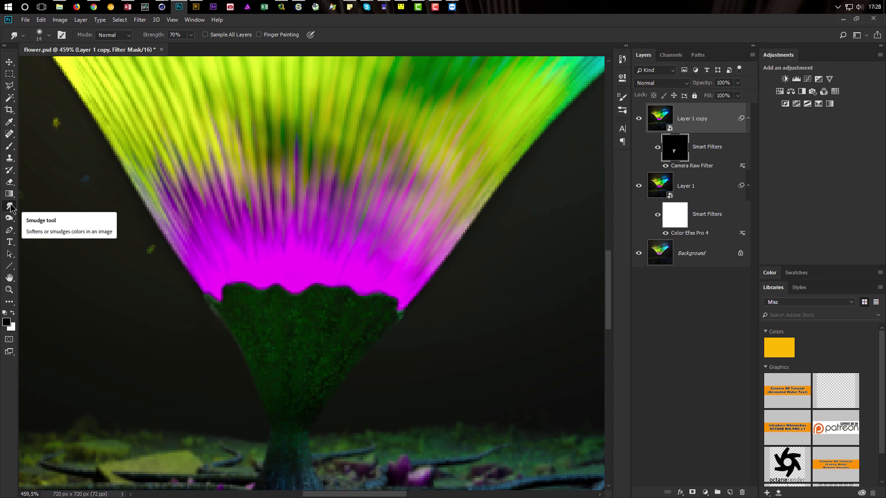
right_click(10, 207)
click(48, 206)
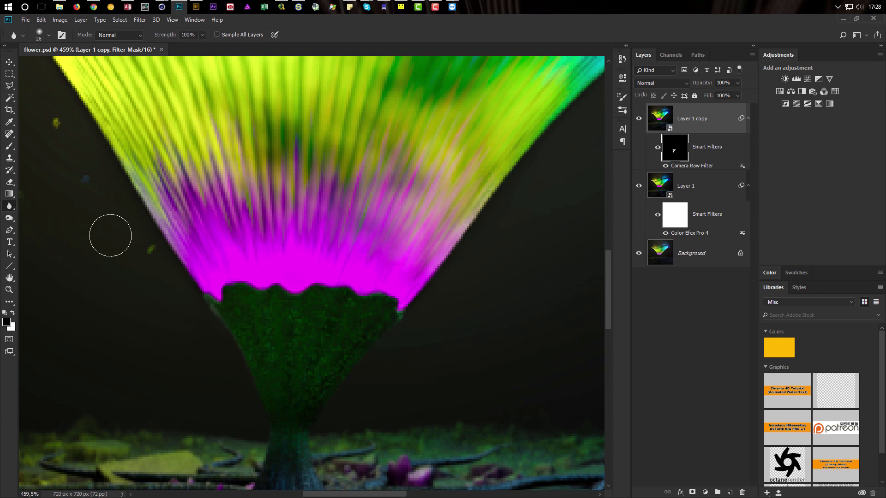
alt+right_drag(313, 331, 297, 327)
Step: Duplicate Layer 1 copy, rasterize the duplicate and soften the green calyx's grain with the Blur tool at 20% strength
click(666, 118)
key(ctrl+j)
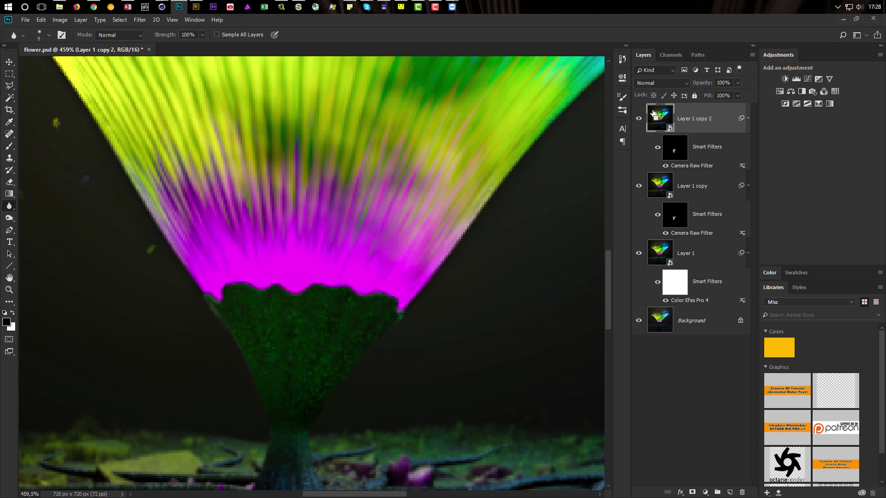
key(ctrl+r)
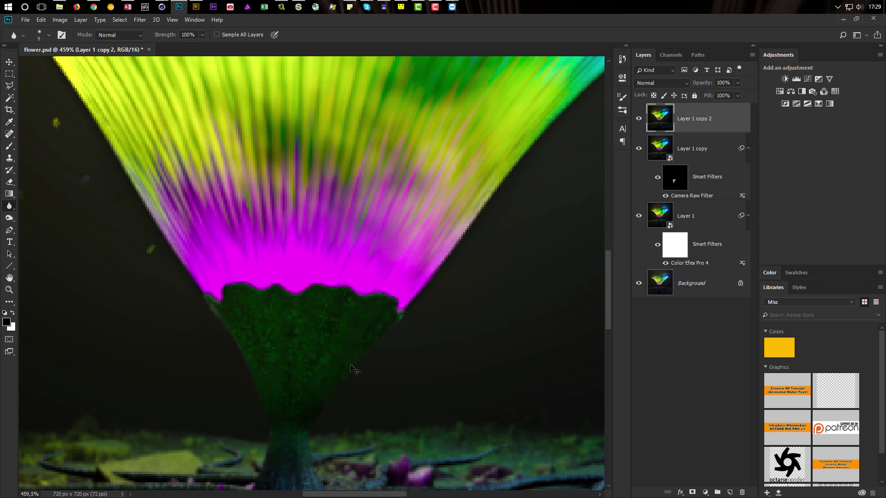
key(ctrl+alt+z)
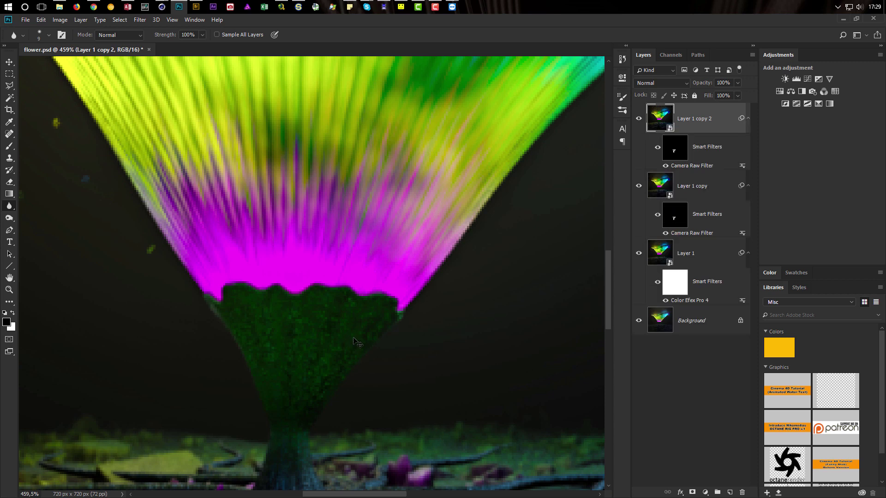
key(ctrl+shift+z)
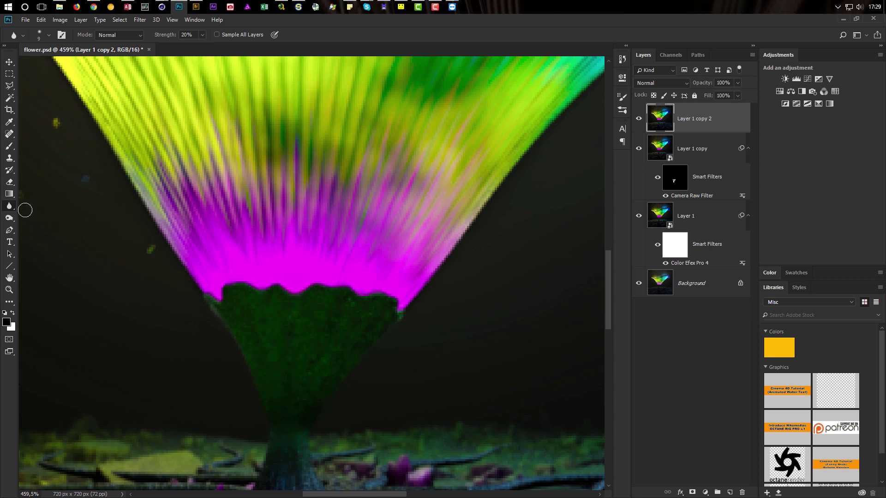
Step: Darken the green calyx with the Burn tool on Midtones at 100% exposure, and check the image at 100% zoom
right_click(10, 211)
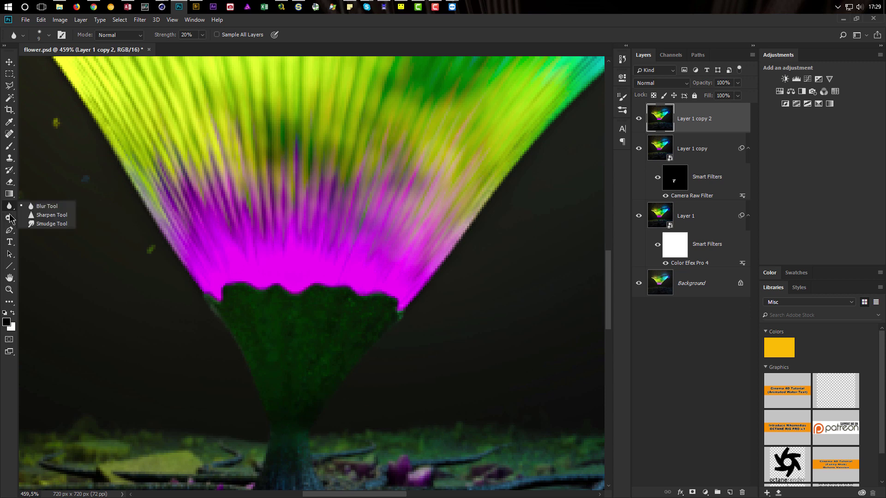
right_click(10, 220)
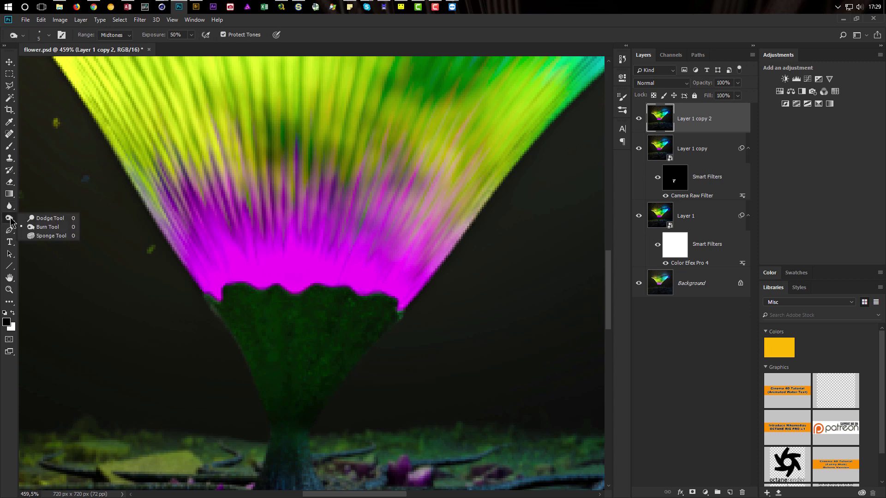
click(47, 227)
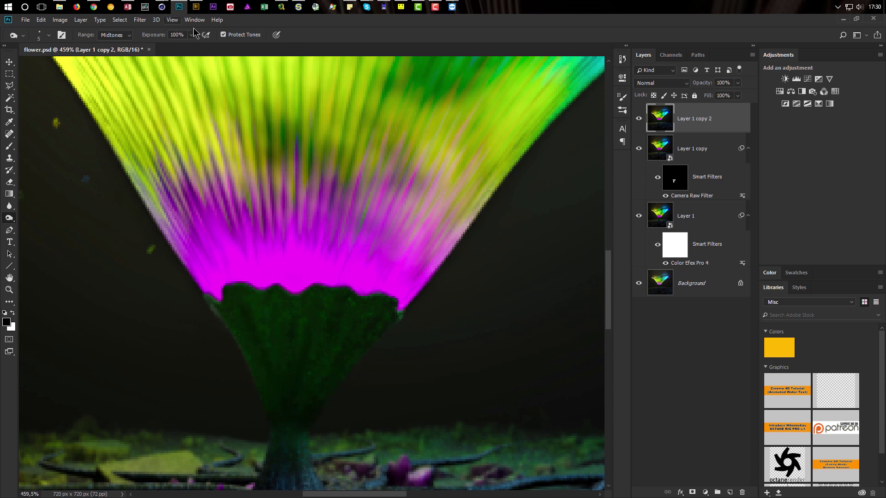
click(172, 20)
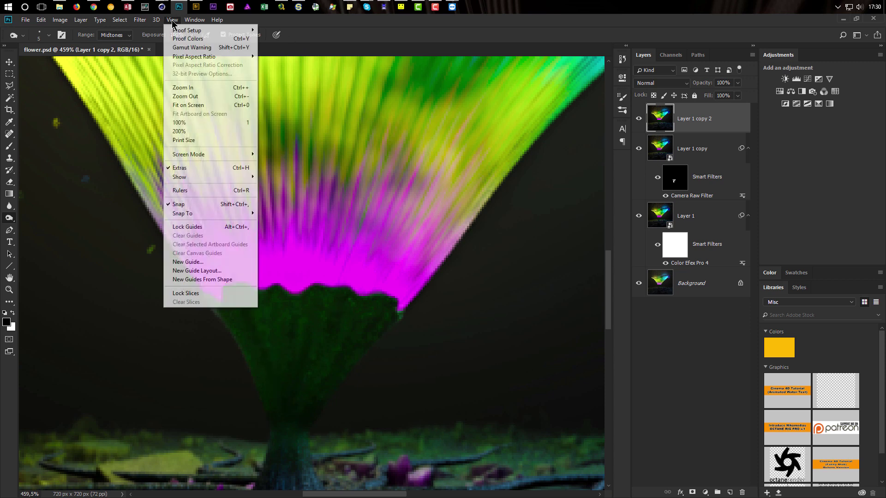
click(180, 125)
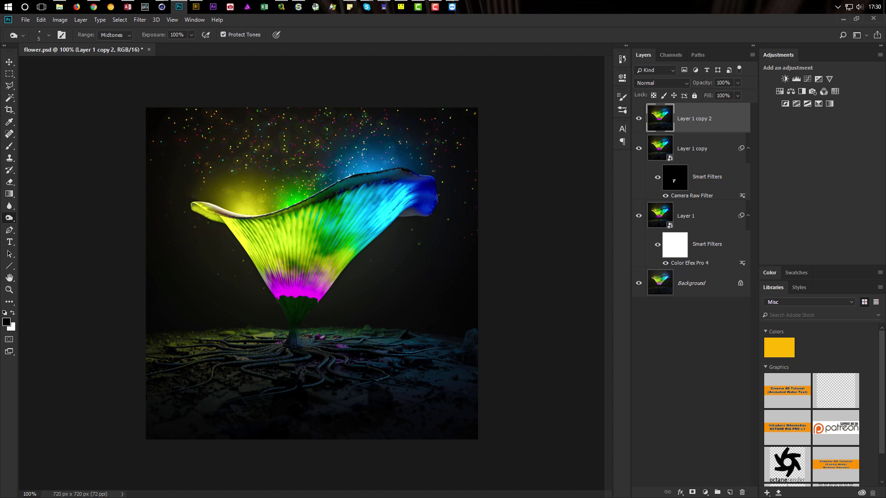
Step: Soften the sparkles around the yellow glow above the flower with the Blur tool at 20% strength, enlarging the brush to 17 px
alt+scroll(235, 148, up, 7)
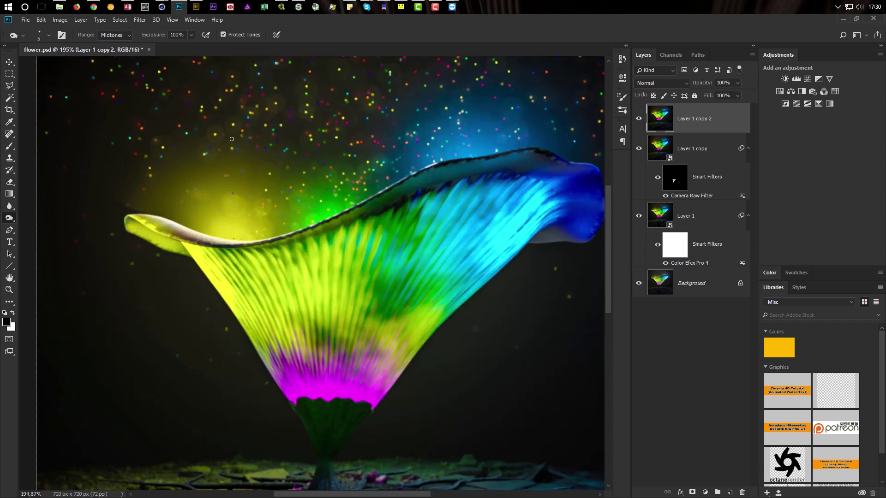
alt+scroll(216, 135, up, 4)
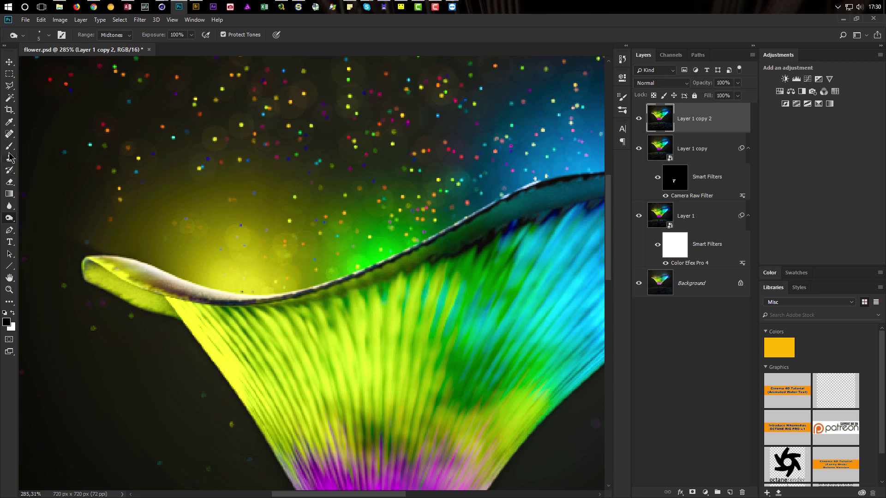
click(10, 206)
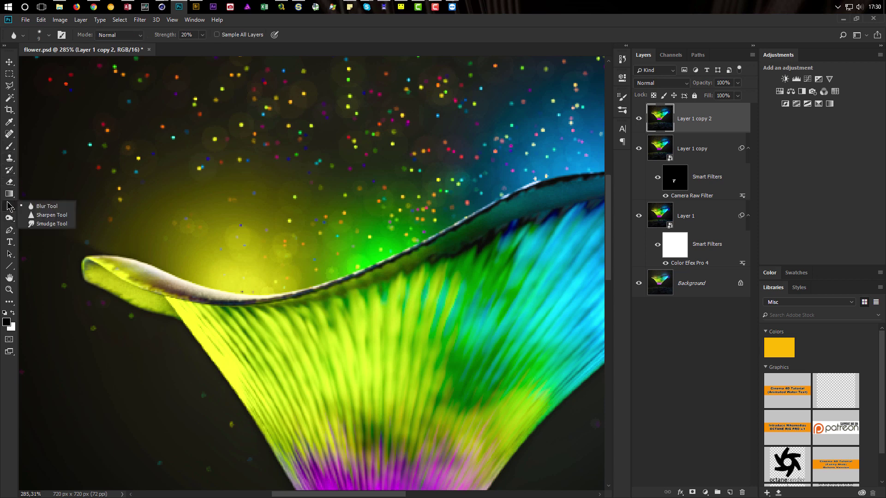
click(32, 205)
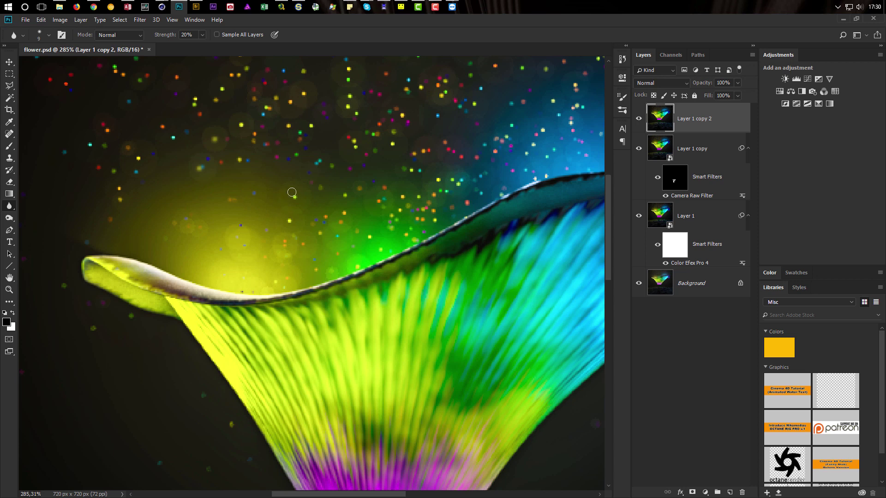
alt+scroll(291, 190, down, 3)
alt+scroll(291, 191, down, 3)
alt+scroll(291, 189, up, 3)
drag(222, 121, 306, 231)
alt+scroll(276, 202, up, 1)
alt+right_drag(261, 209, 263, 210)
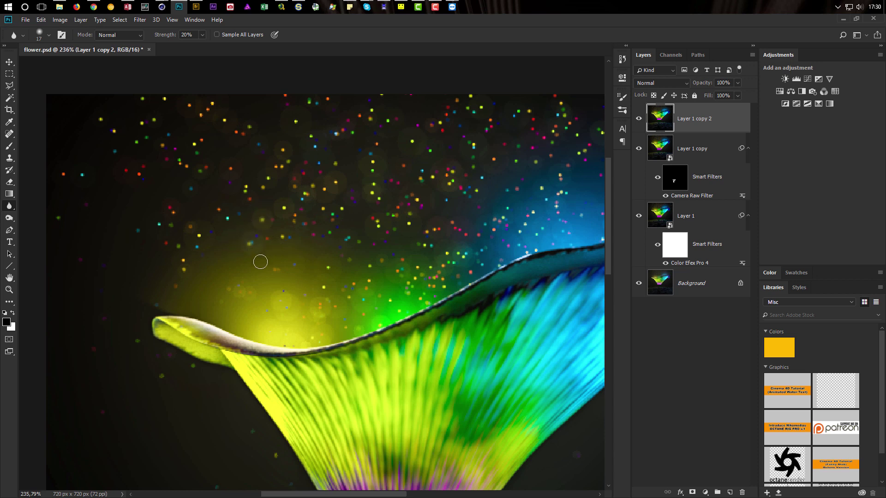
alt+scroll(301, 247, down, 3)
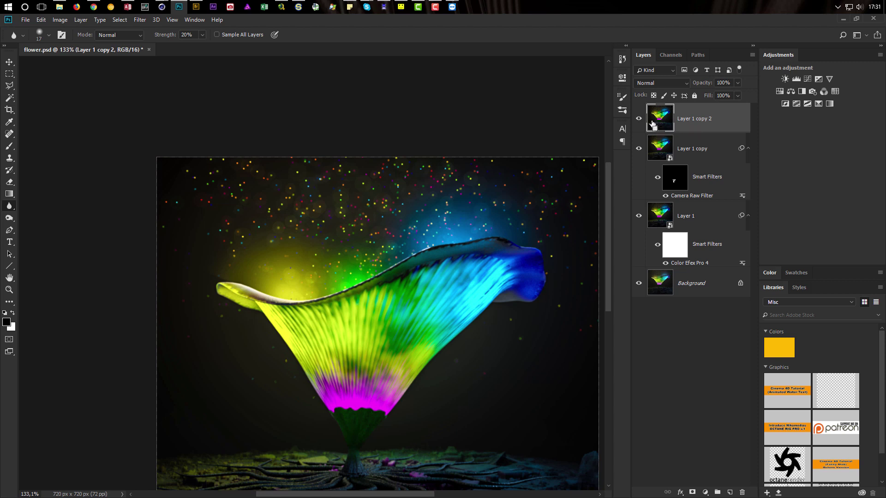
Step: Duplicate Layer 1 copy 2, convert the duplicate to a smart object and apply a slight Gaussian Blur to it
key(ctrl+j)
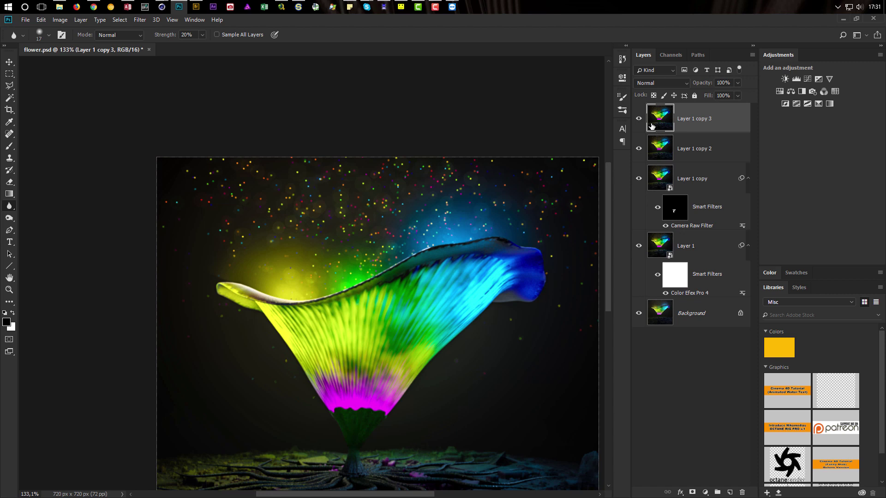
key(ctrl+comma)
click(139, 21)
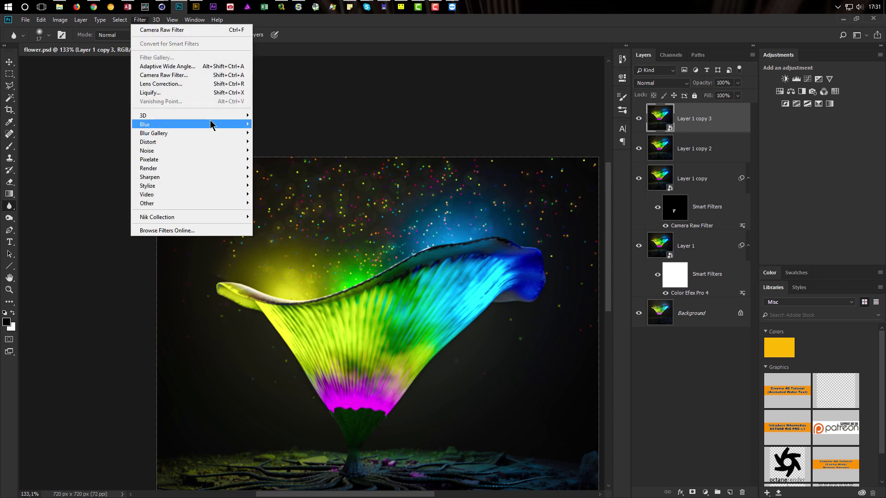
mouse_move(217, 124)
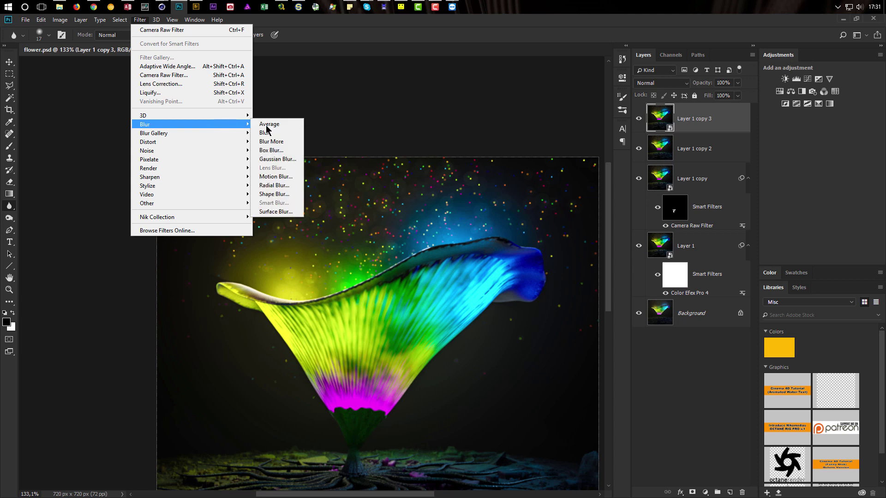
click(277, 159)
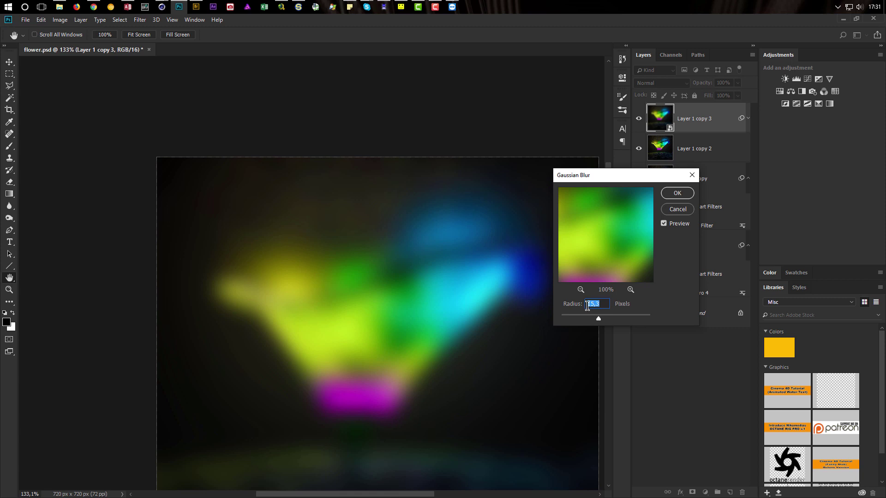
mouse_move(573, 309)
mouse_down()
mouse_move(559, 307)
mouse_move(576, 318)
mouse_move(565, 318)
mouse_up()
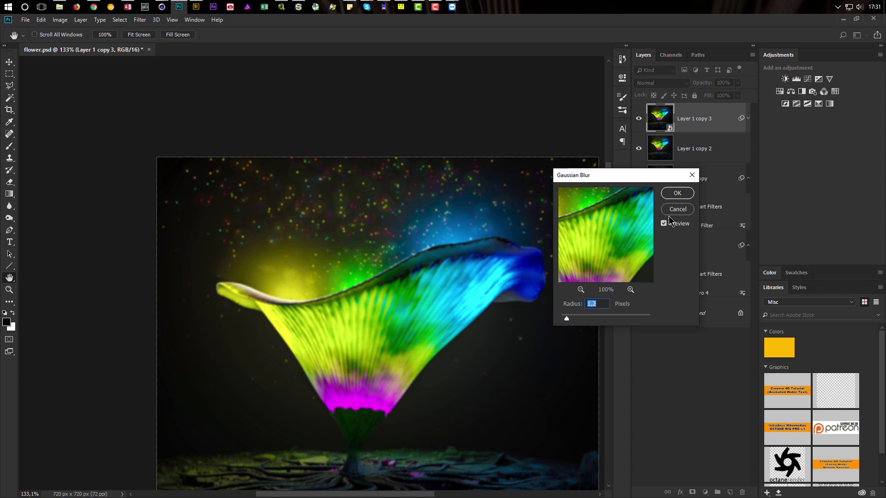
click(680, 193)
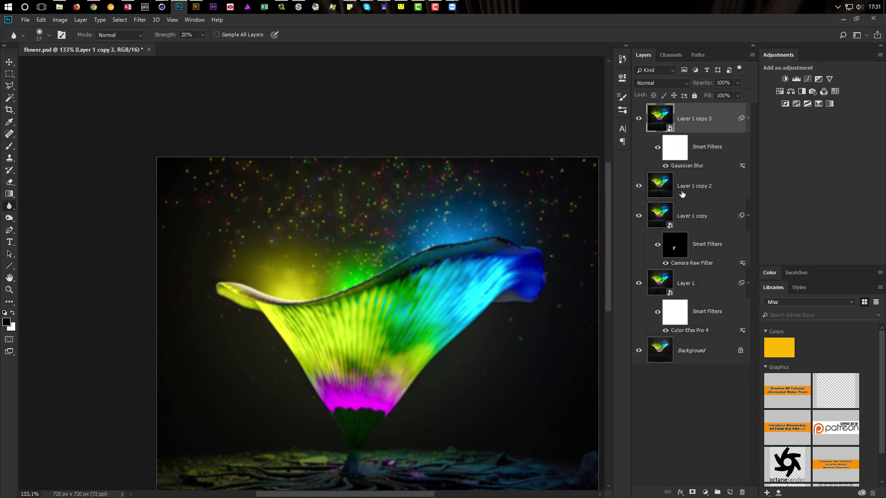
Step: Try blend modes from Screen and Multiply through Darker Color, Hard Light and Linear Dodge (Add) on the blurred Layer 1 copy 3
click(667, 83)
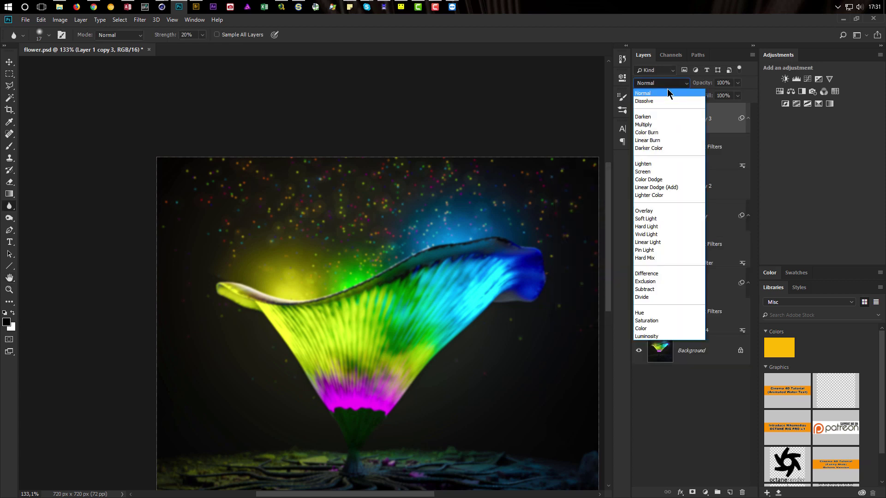
click(660, 171)
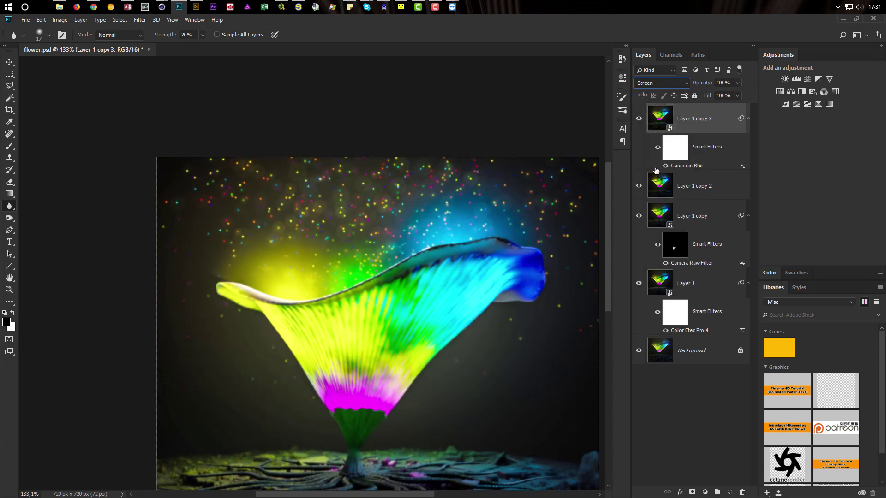
click(659, 84)
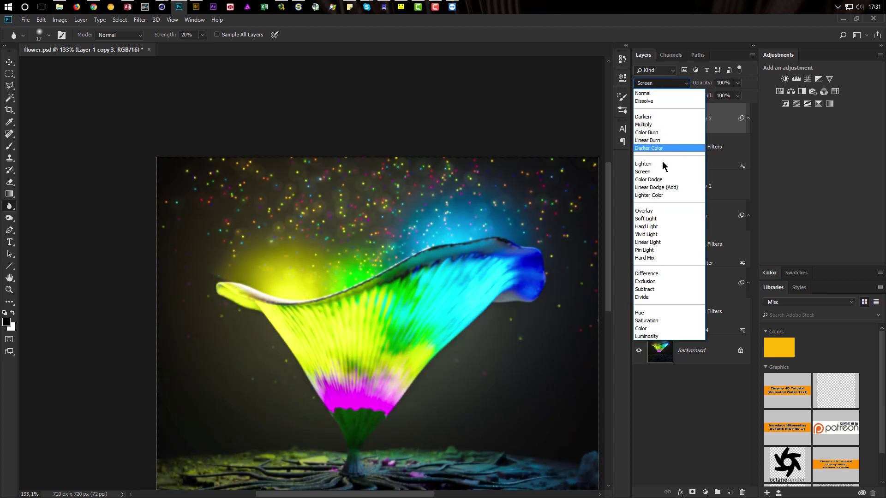
click(662, 125)
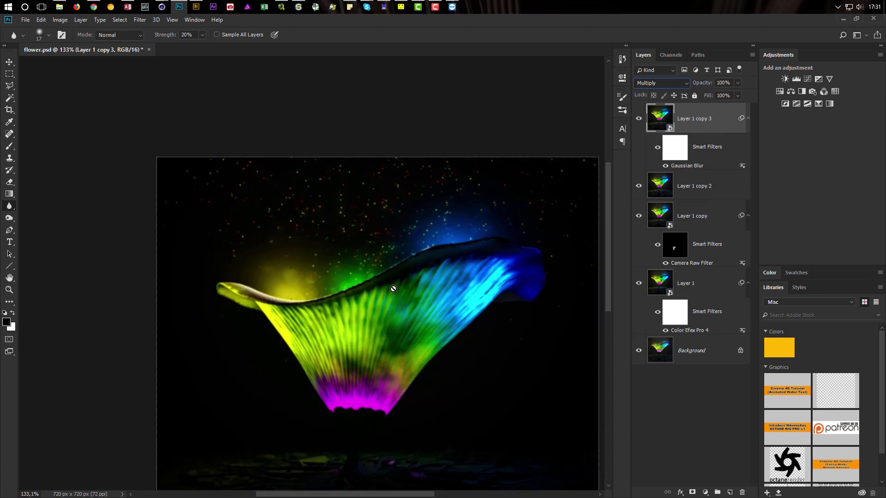
key(Down)
key(Down)
key(Down)
key(Down)
key(Down)
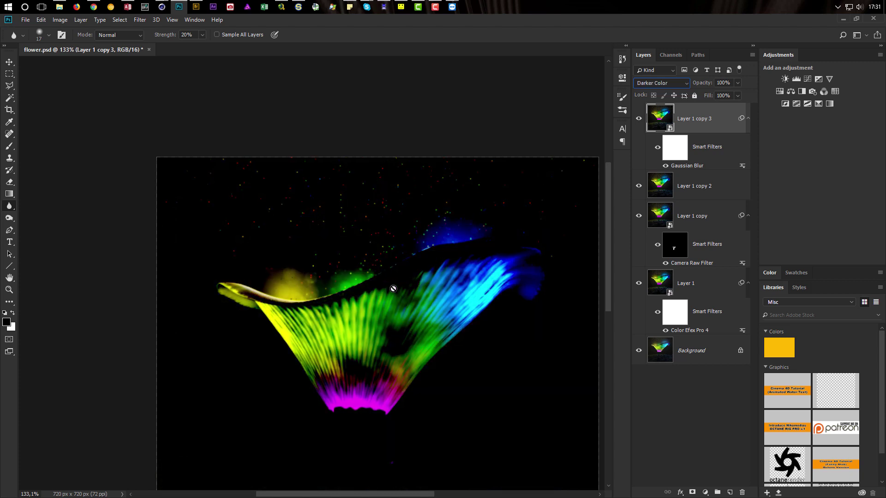
key(Down)
key(Down)
key(Down)
key(Down)
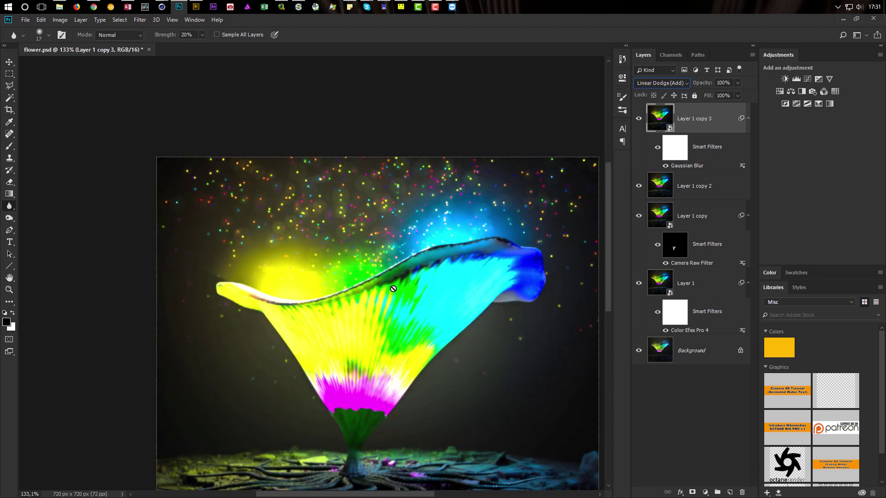
key(Up)
key(Down)
key(Down)
key(Down)
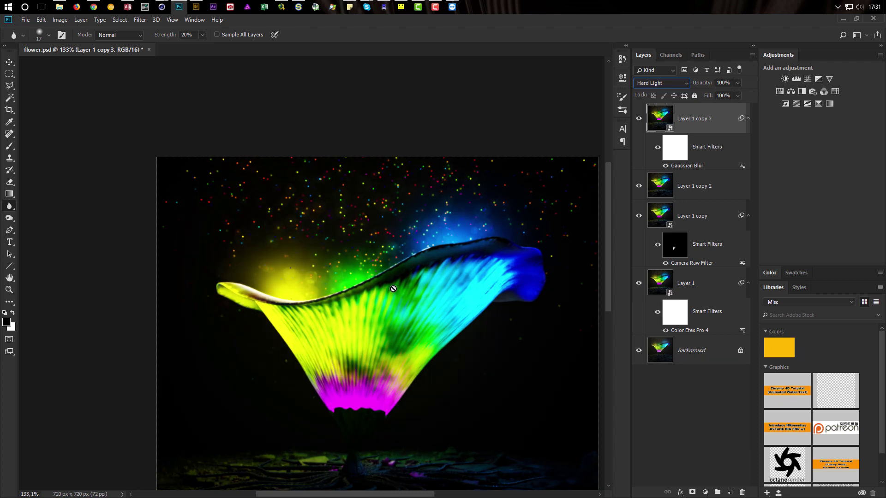
key(Up)
key(Up)
key(Up)
key(Up)
key(Up)
key(Down)
key(Up)
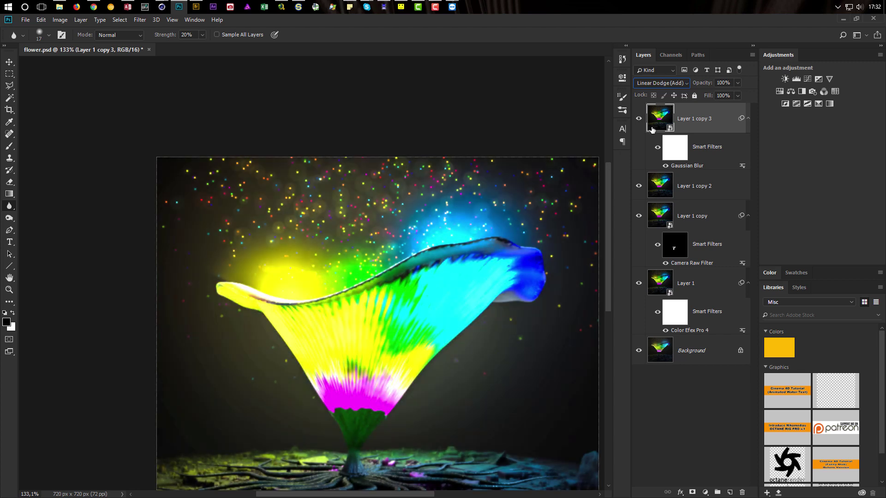
Step: Delete the blurred Layer 1 copy 3 and enlarge the Blur tool's brush to 91 px
drag(652, 129, 743, 492)
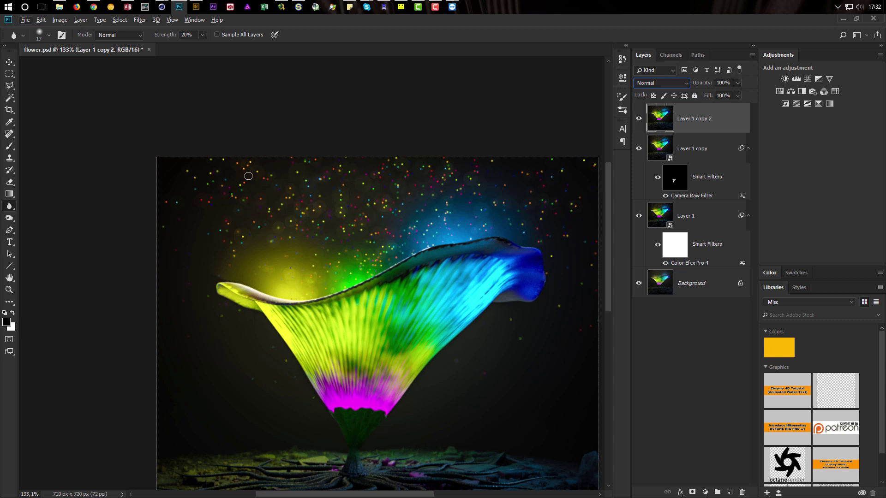
right_click(9, 206)
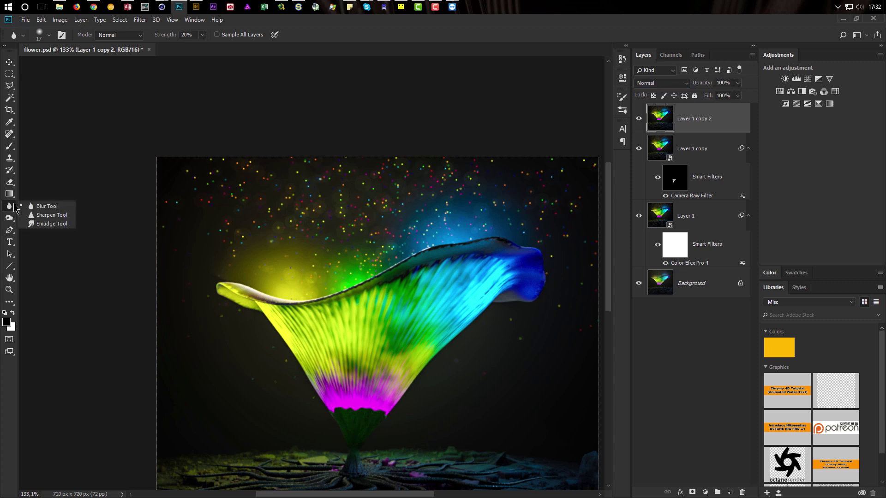
click(57, 207)
mouse_move(257, 198)
alt+right_down()
mouse_move(313, 204)
mouse_move(264, 212)
mouse_move(288, 198)
alt+right_up()
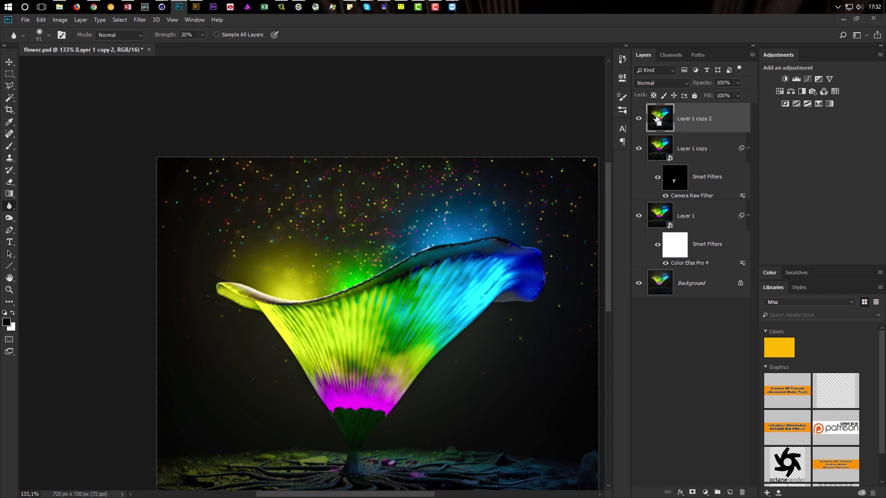
Step: Duplicate Layer 1 copy 2, convert the duplicate to a smart object and open it in the Camera Raw Filter
key(ctrl+j)
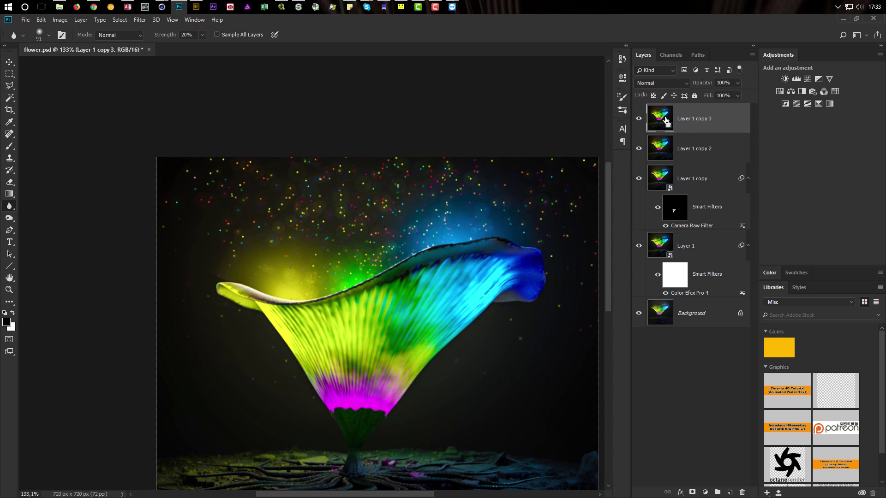
key(ctrl+F2)
key(ctrl+shift+a)
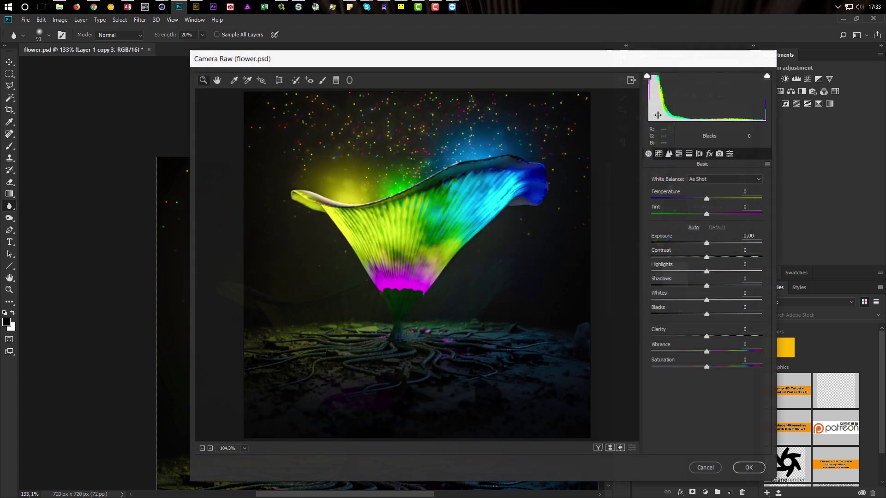
alt+scroll(358, 92, up, 2)
drag(361, 140, 388, 250)
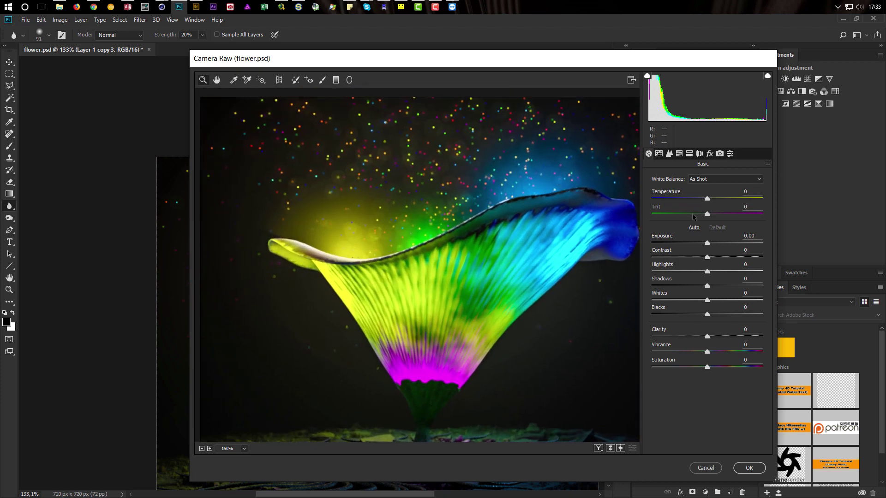
Step: Try Dehaze amounts of +13 and -22 on the flower image, and reset the amount to 0
click(710, 153)
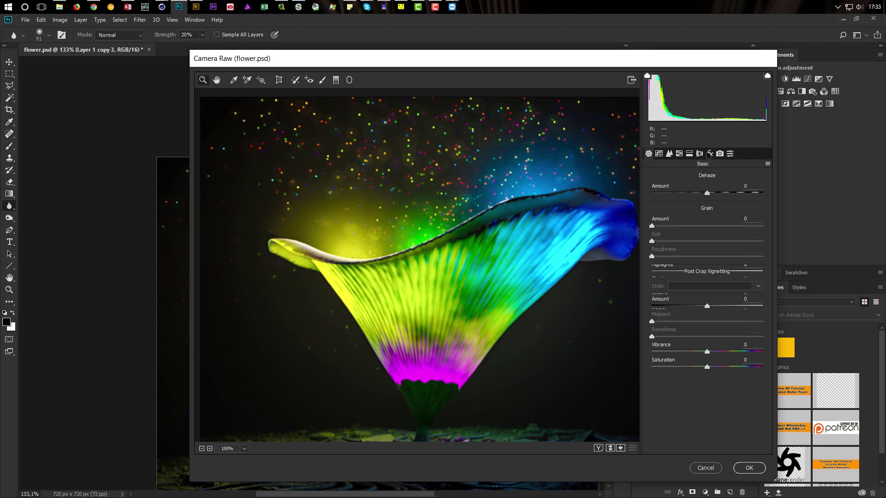
mouse_move(665, 189)
mouse_down()
mouse_move(657, 189)
mouse_move(692, 193)
mouse_move(669, 192)
mouse_up()
alt+scroll(476, 272, down, 5)
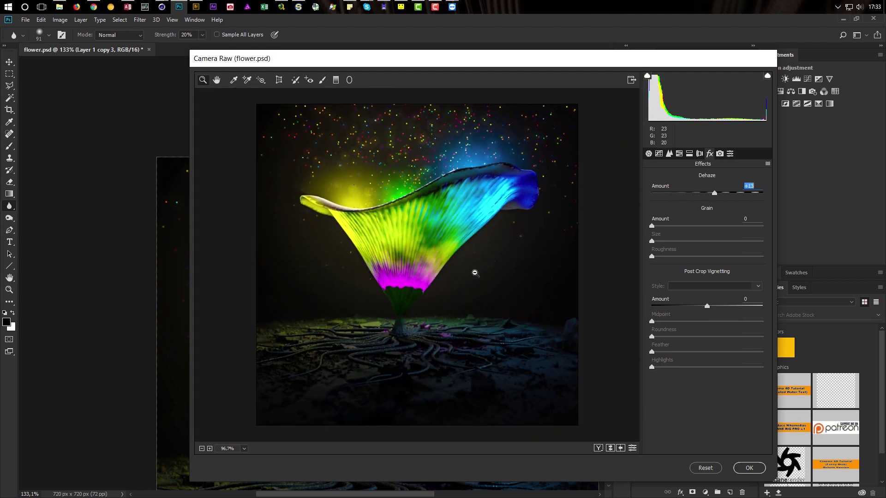
drag(667, 187, 651, 188)
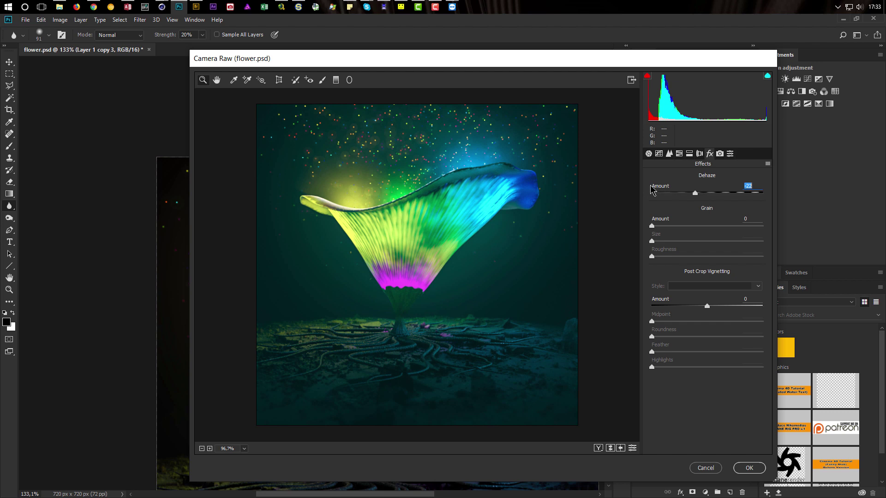
drag(651, 189, 674, 193)
text(0)
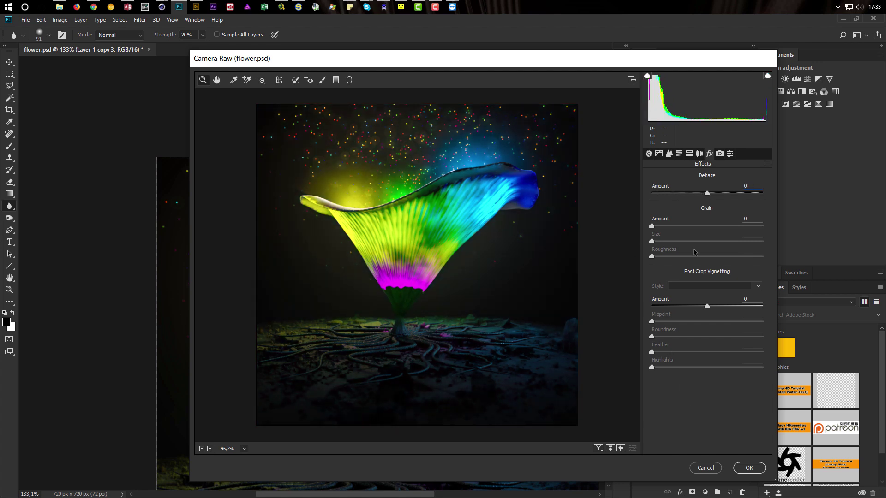
Step: Apply a Post Crop Vignetting amount of -32 with Highlight Priority style to Layer 1 copy 3
click(649, 153)
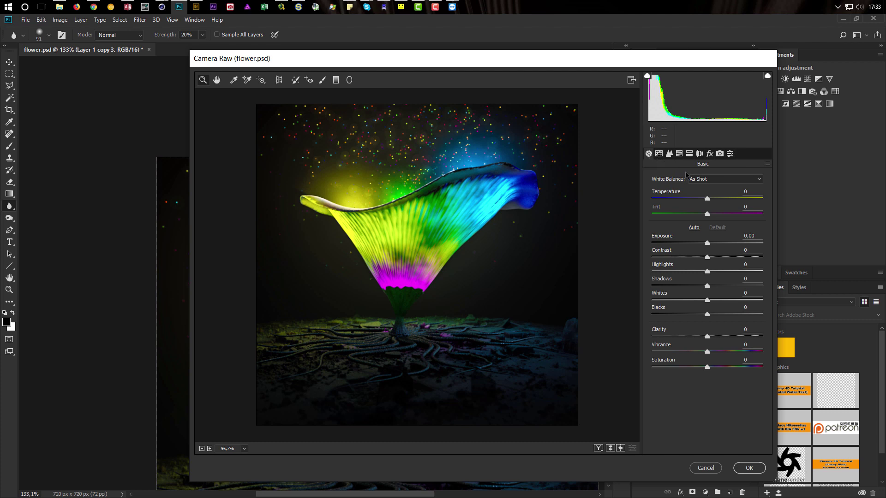
click(670, 154)
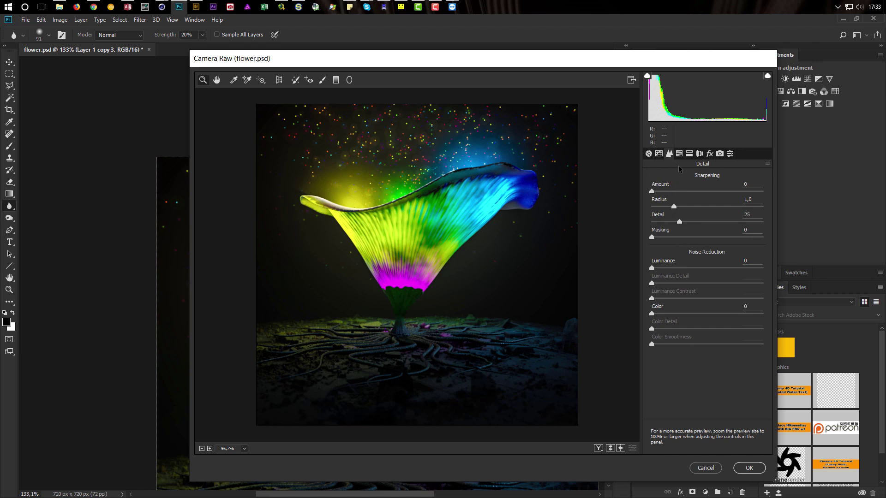
click(710, 155)
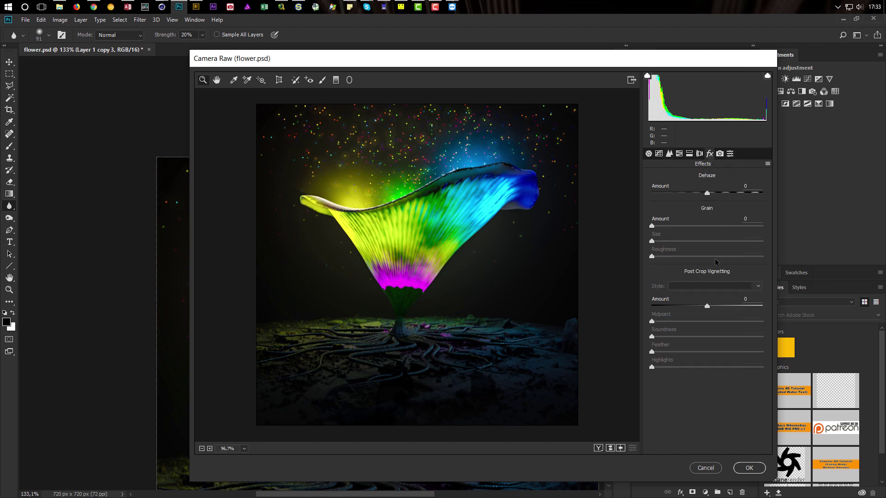
drag(659, 302, 647, 303)
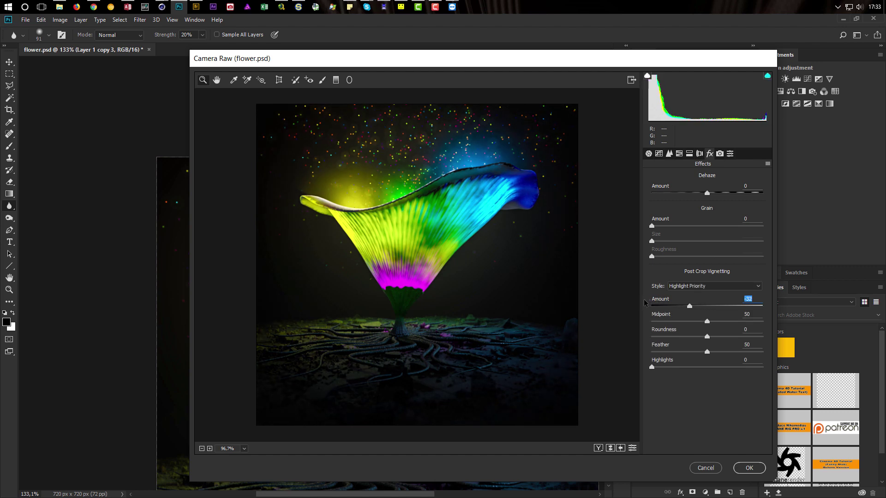
click(749, 468)
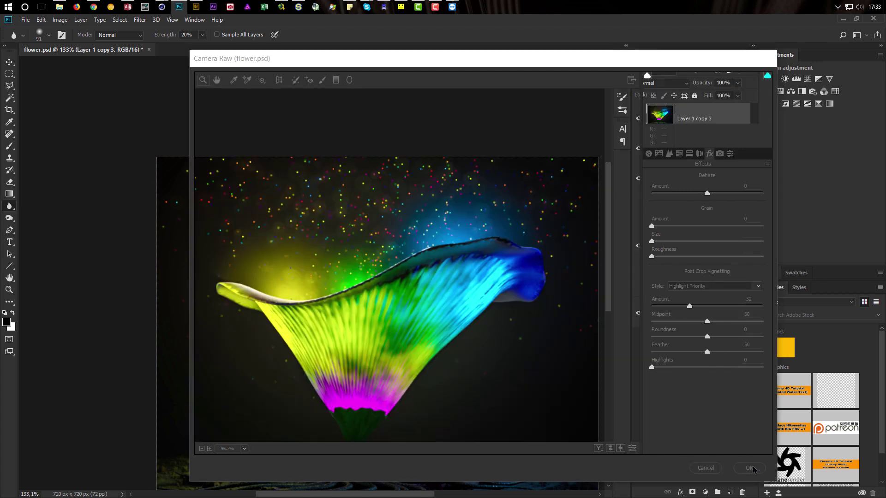
alt+scroll(425, 275, down, 2)
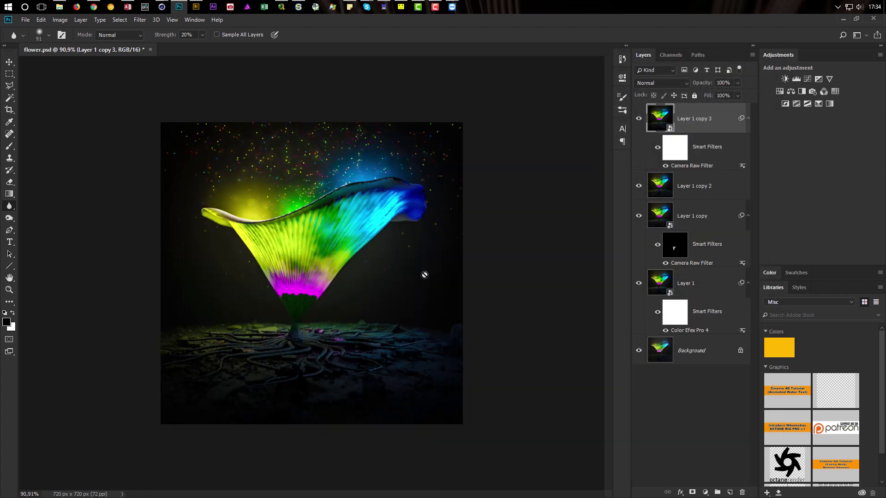
alt+scroll(424, 274, up, 1)
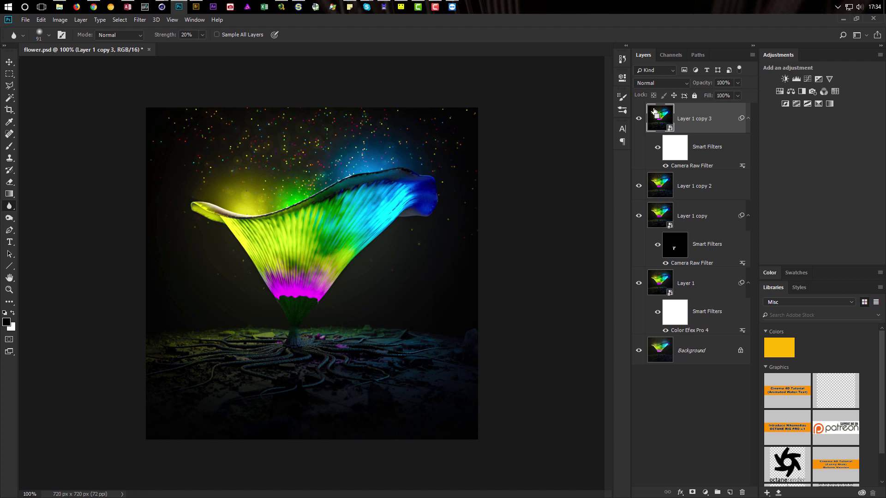
Step: Duplicate Layer 1 copy 3, rasterize the duplicate and set the Blur tool to a 27 px brush at 50% strength
key(ctrl+j)
key(ctrl+shift+r)
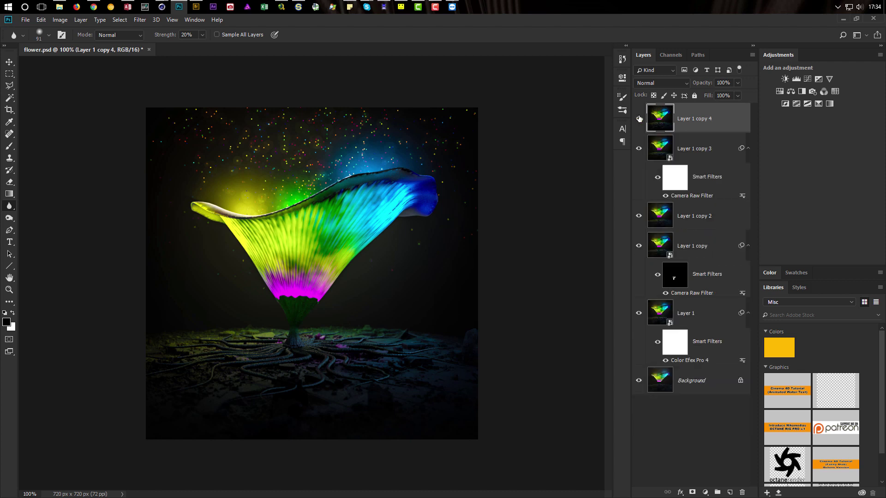
alt+right_drag(318, 134, 304, 136)
Step: Switch to Cinema 4D, review the Glow settings of the magenta Diffuse material, and return to Photoshop
mouse_move(162, 7)
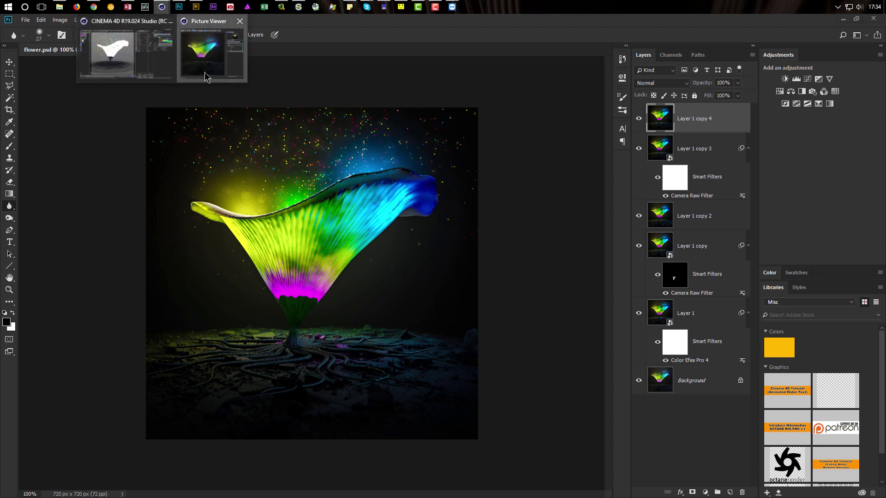
click(204, 72)
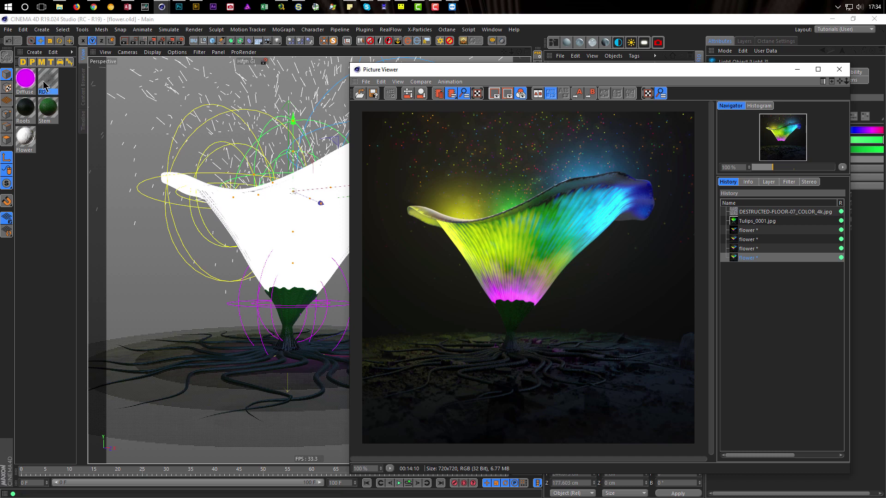
double_click(28, 78)
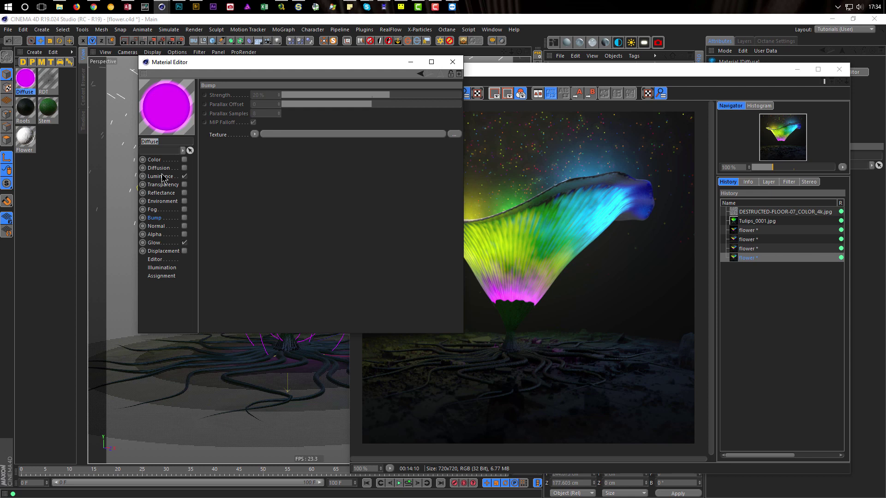
click(156, 243)
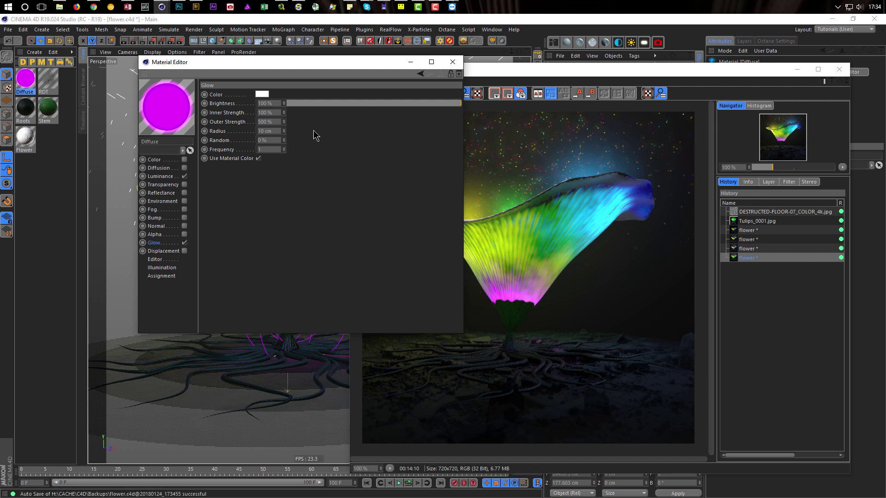
click(452, 62)
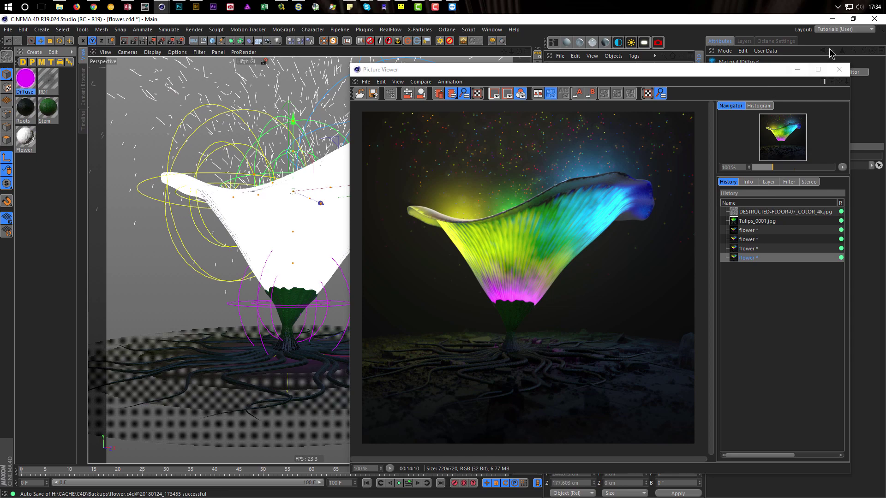
click(832, 19)
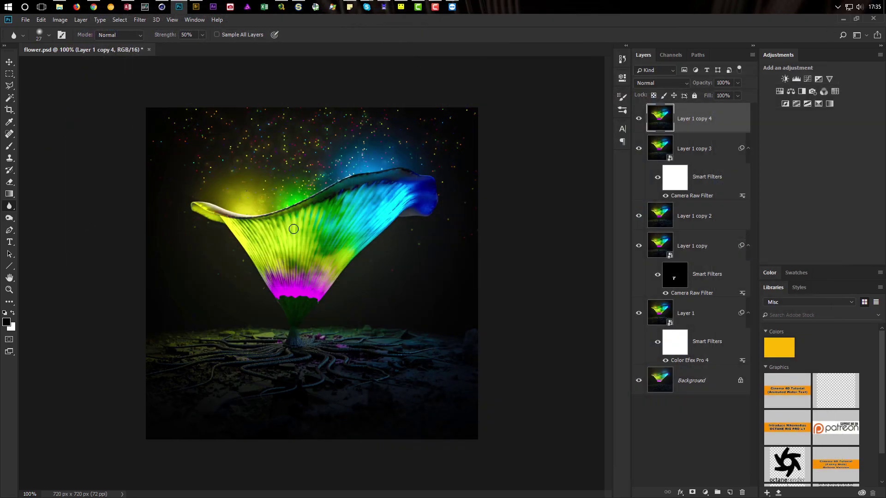
Step: Compare the retouched image with the original Background layer shown alone, restore all layers and save flower.psd
alt+click(639, 381)
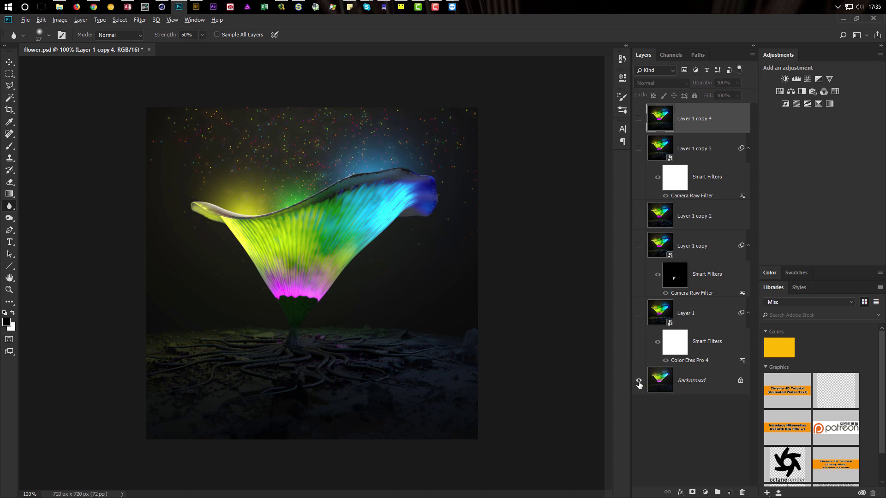
alt+click(639, 382)
alt+click(639, 382)
alt+click(639, 382)
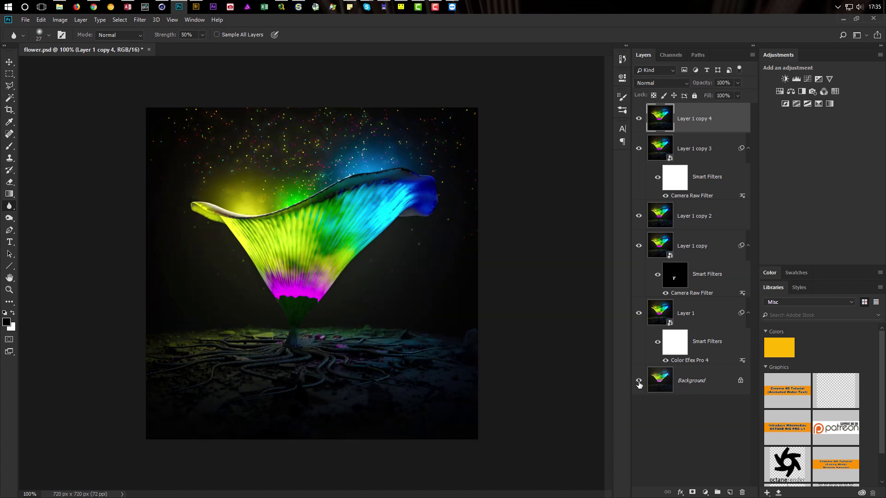
alt+click(638, 382)
alt+click(639, 382)
key(ctrl+s)
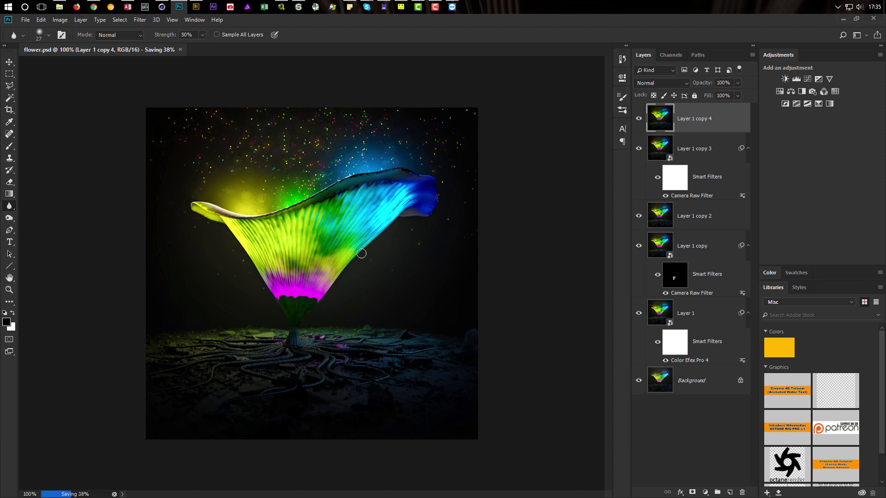